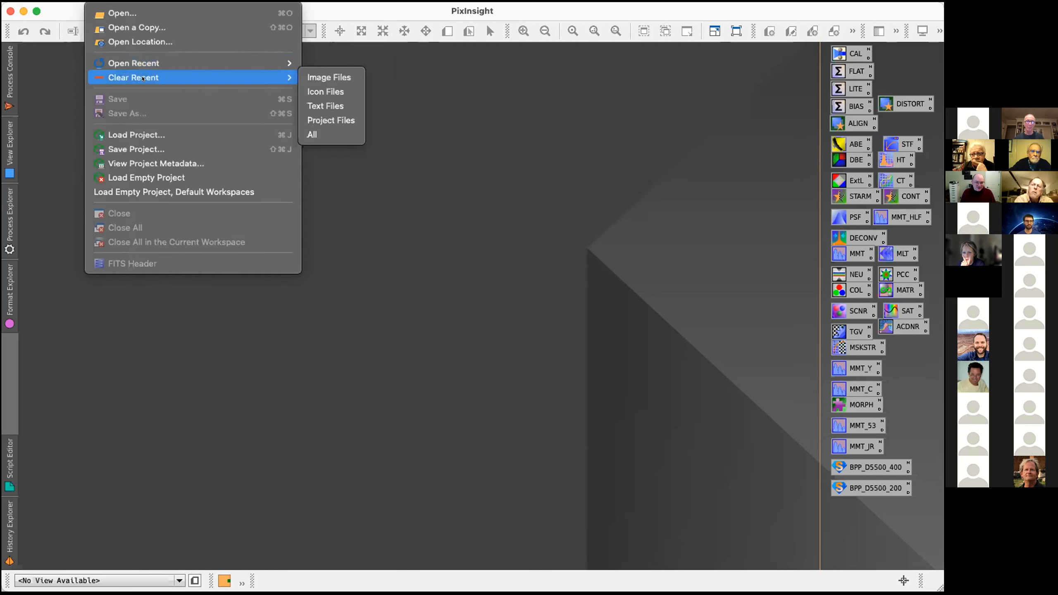
Step: Open the recent images MasterLight_R.xisf, MasterLight_G.xisf and MasterLight_B.xisf, and bring MasterLight_R to the front
{"action": "mouse_move", "coordinate": [299, 60]}
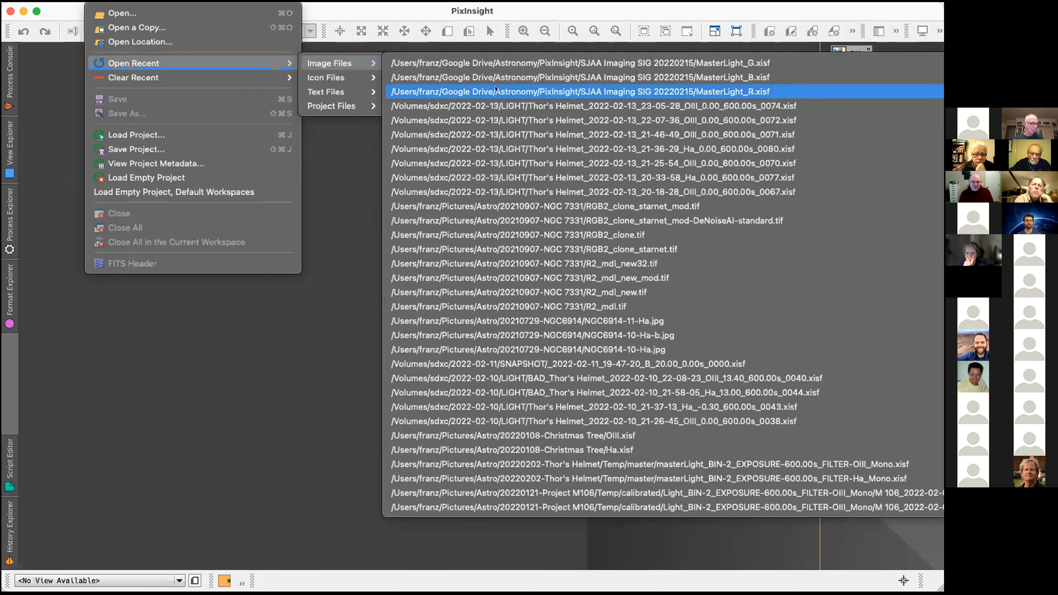
{"action": "left_click", "coordinate": [494, 91]}
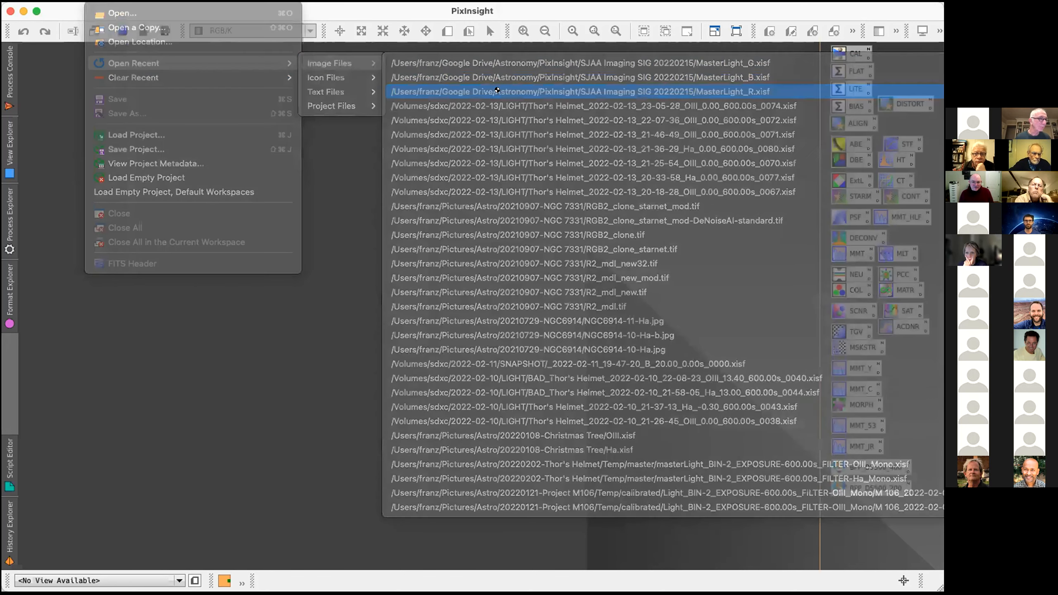
{"action": "left_click", "coordinate": [96, 1]}
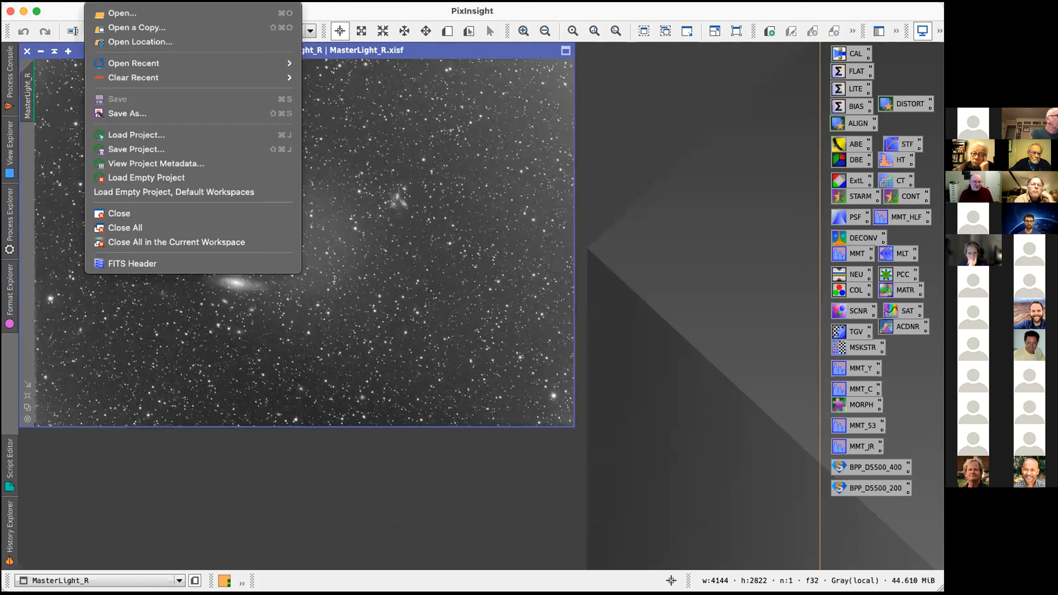
{"action": "mouse_move", "coordinate": [107, 60]}
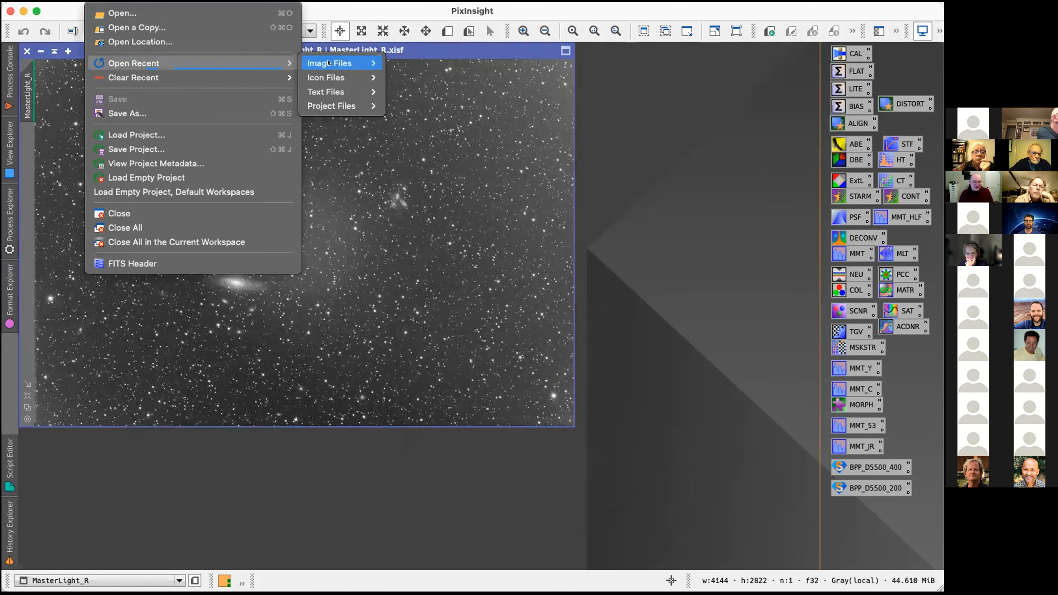
{"action": "mouse_move", "coordinate": [331, 64]}
{"action": "left_click", "coordinate": [557, 78]}
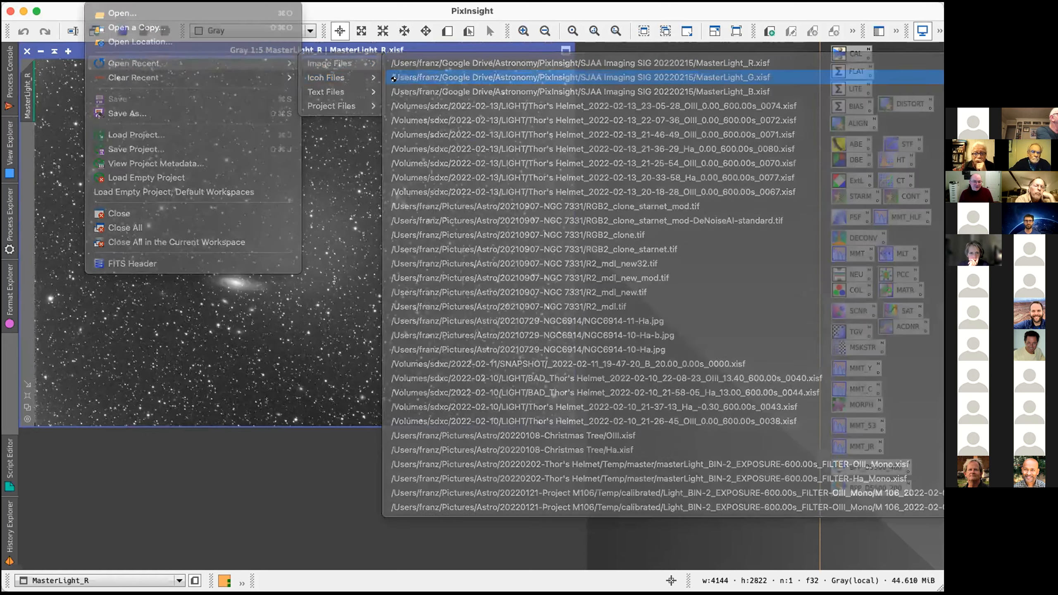
{"action": "left_click", "coordinate": [96, 1]}
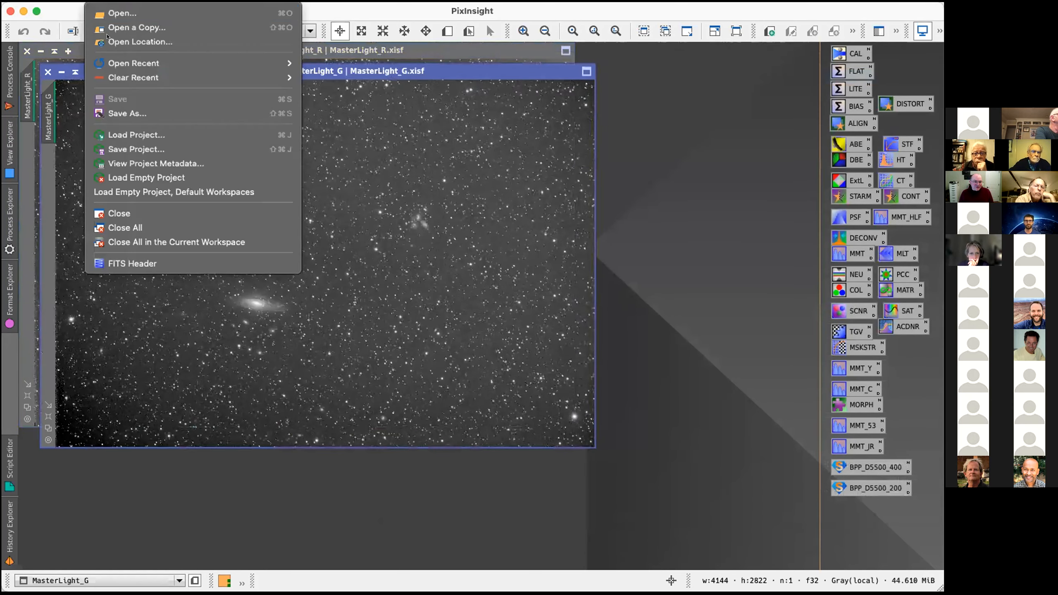
{"action": "mouse_move", "coordinate": [166, 62]}
{"action": "mouse_move", "coordinate": [367, 63]}
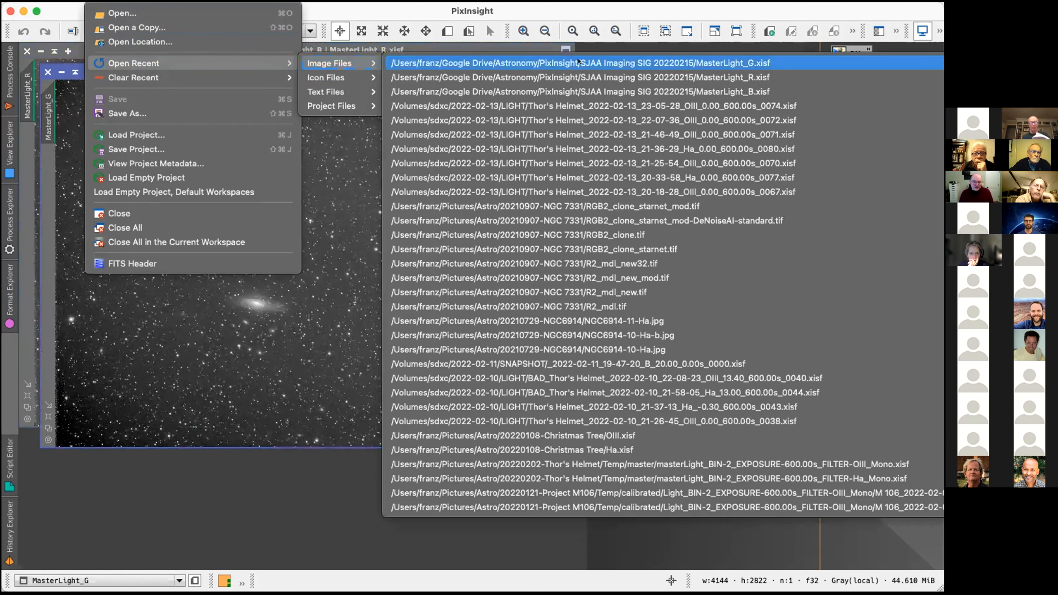
{"action": "left_click", "coordinate": [590, 91]}
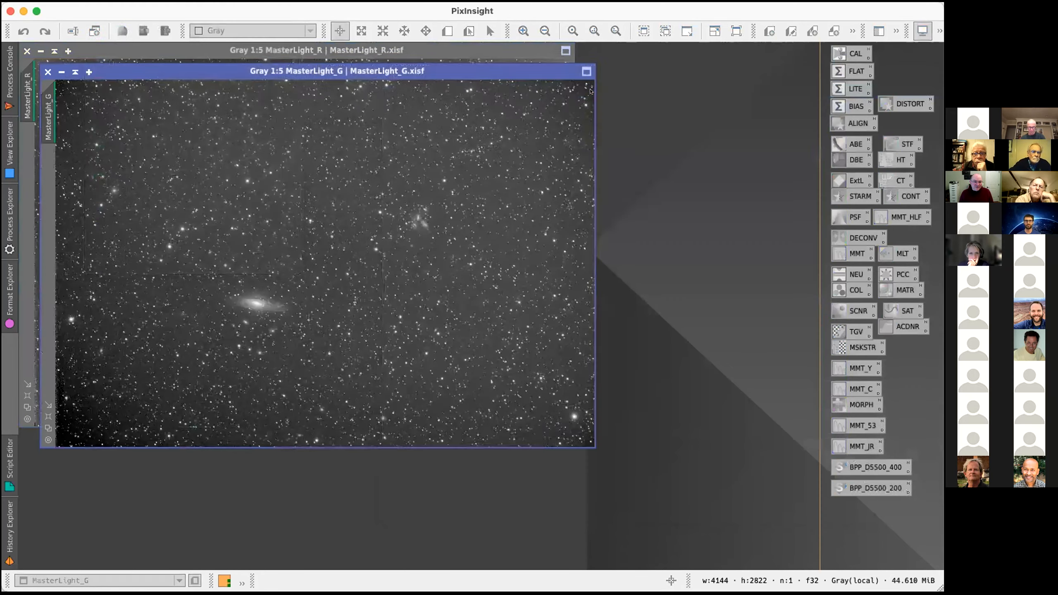
{"action": "left_click", "coordinate": [461, 50]}
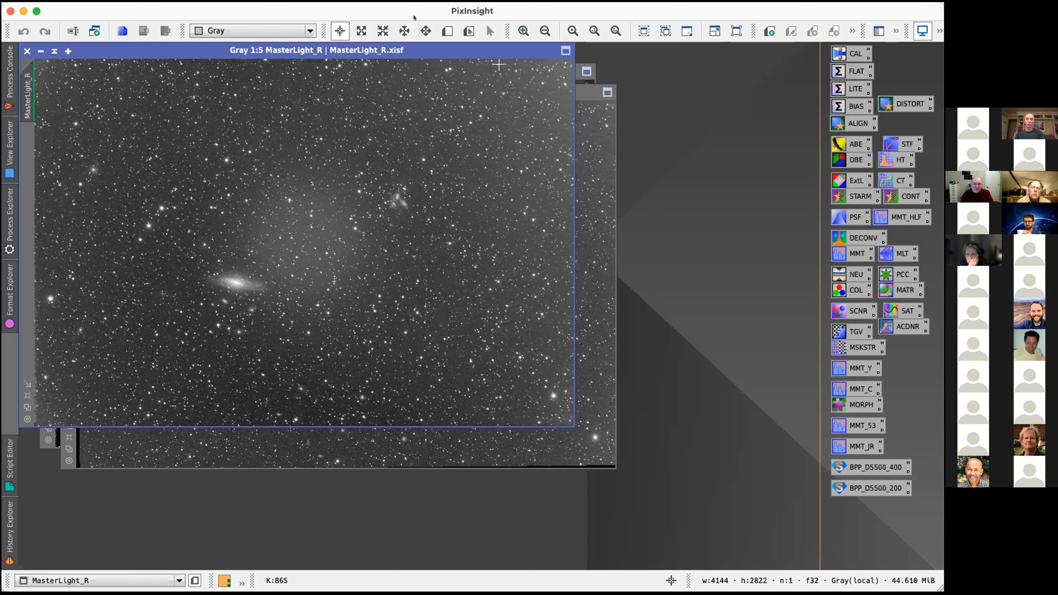
{"action": "left_click", "coordinate": [348, 3]}
{"action": "mouse_move", "coordinate": [348, 7]}
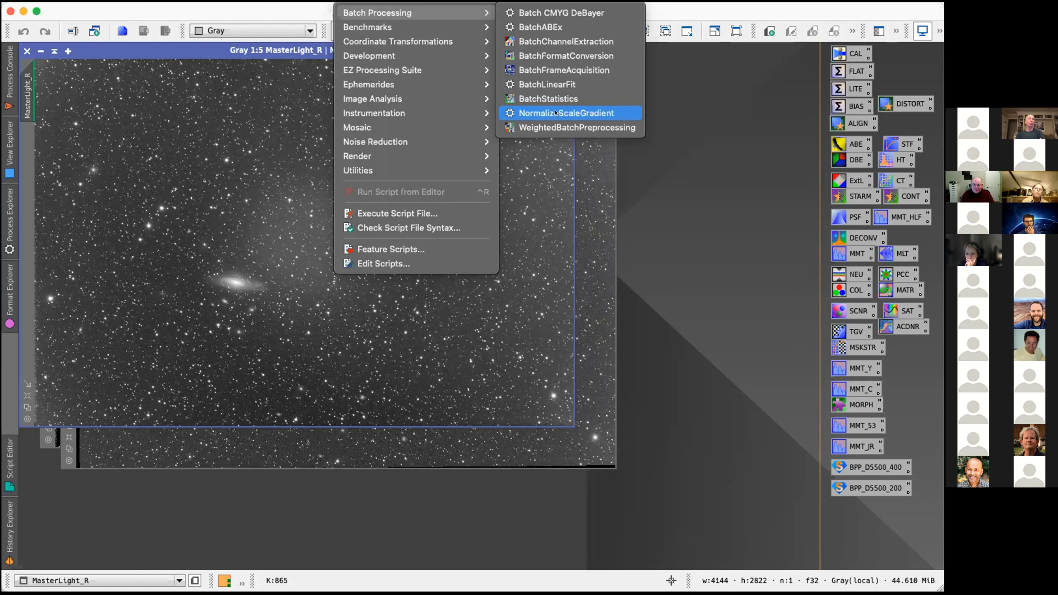
{"action": "left_click", "coordinate": [526, 242]}
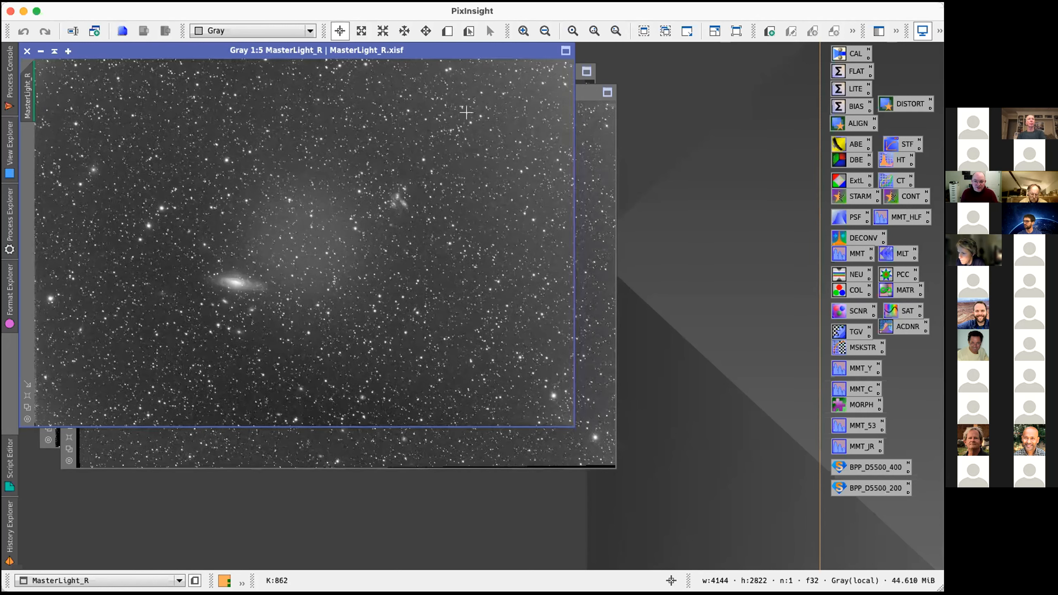
Step: Crop MasterLight_R with DynamicCrop to a width of 4000 and a height of 2700 pixels, centred on the image
{"action": "left_click", "coordinate": [276, 6]}
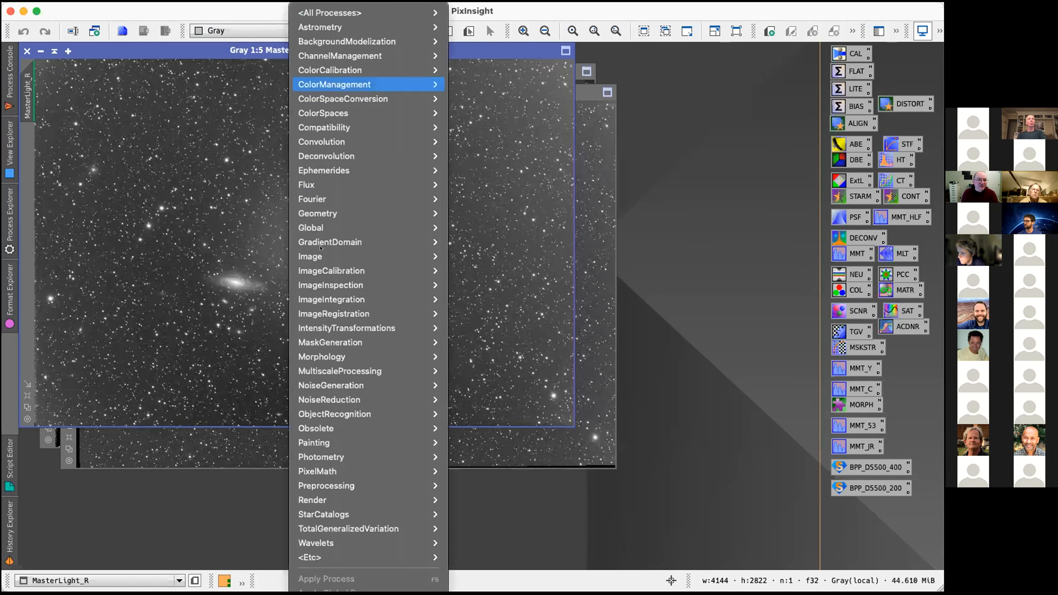
{"action": "mouse_move", "coordinate": [375, 213]}
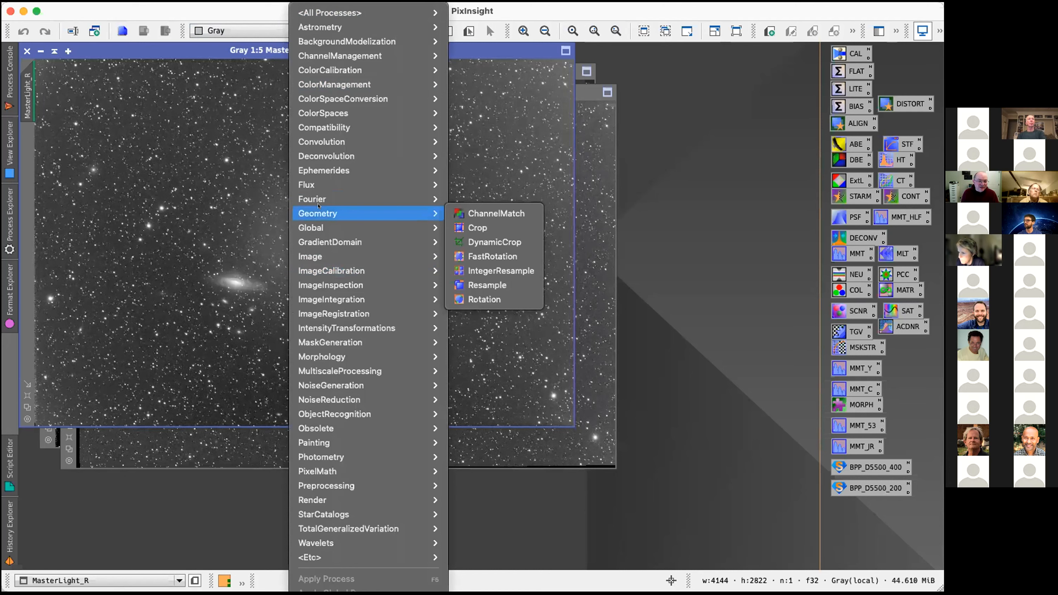
{"action": "left_click", "coordinate": [487, 241]}
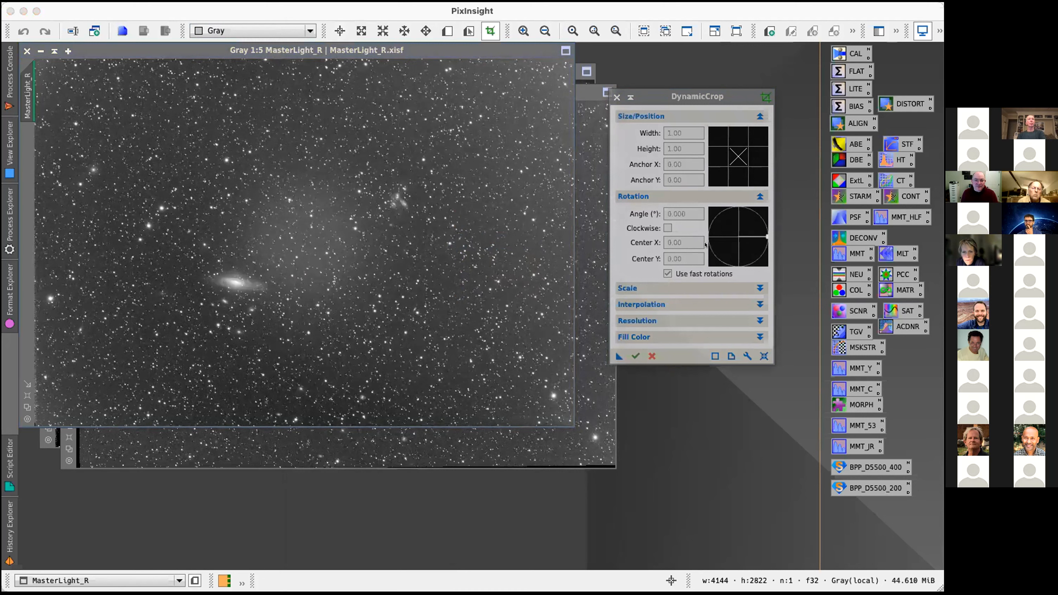
{"action": "left_click", "coordinate": [764, 354]}
{"action": "left_click_drag", "start_coordinate": [667, 133], "coordinate": [671, 132]}
{"action": "type", "text": "4000"}
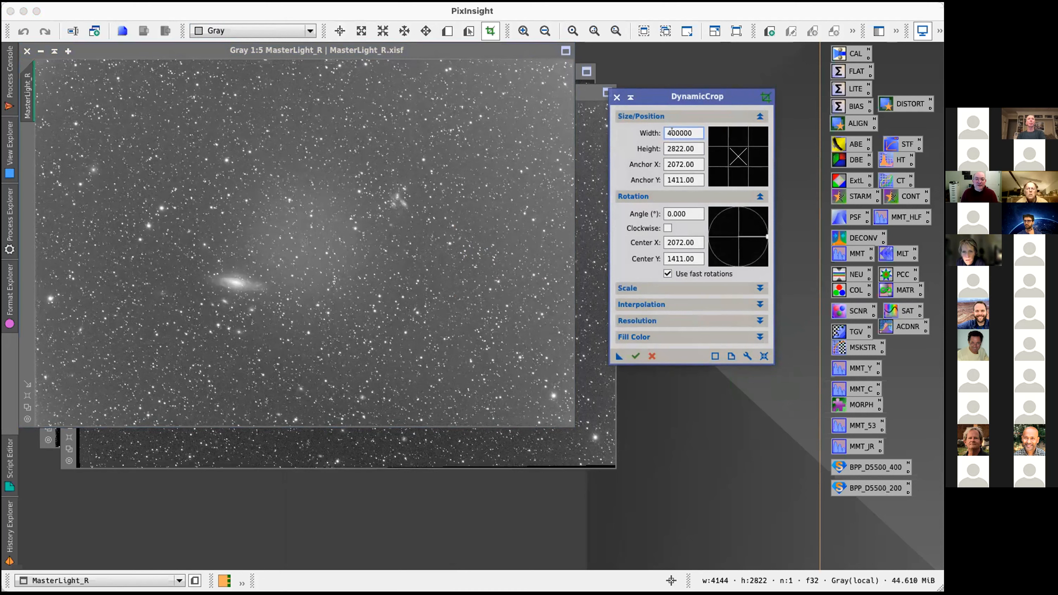
{"action": "key", "text": "Tab"}
{"action": "type", "text": "270"}
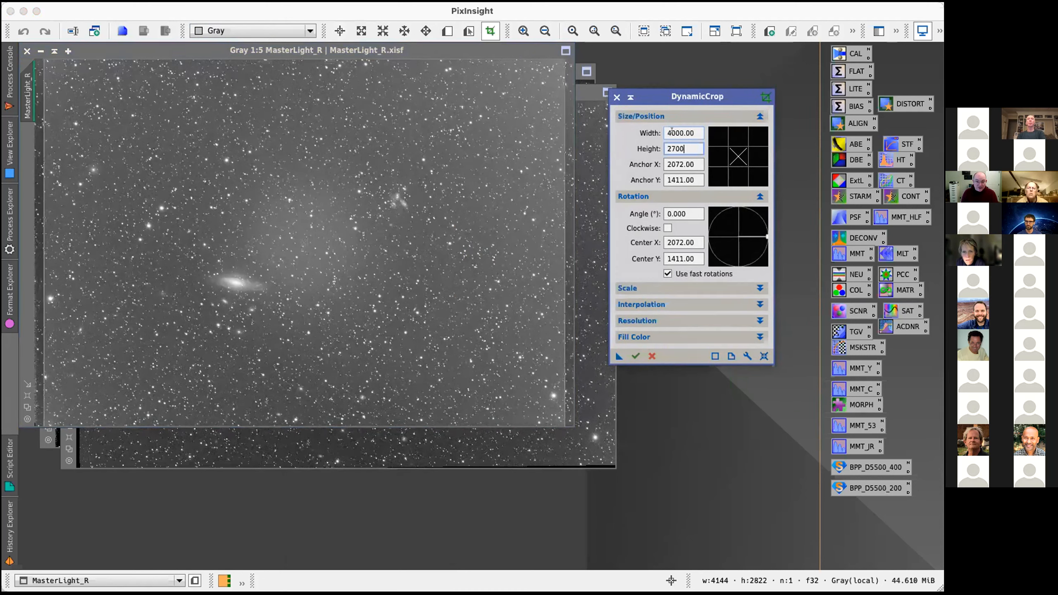
{"action": "type", "text": "0"}
{"action": "key", "text": "Tab"}
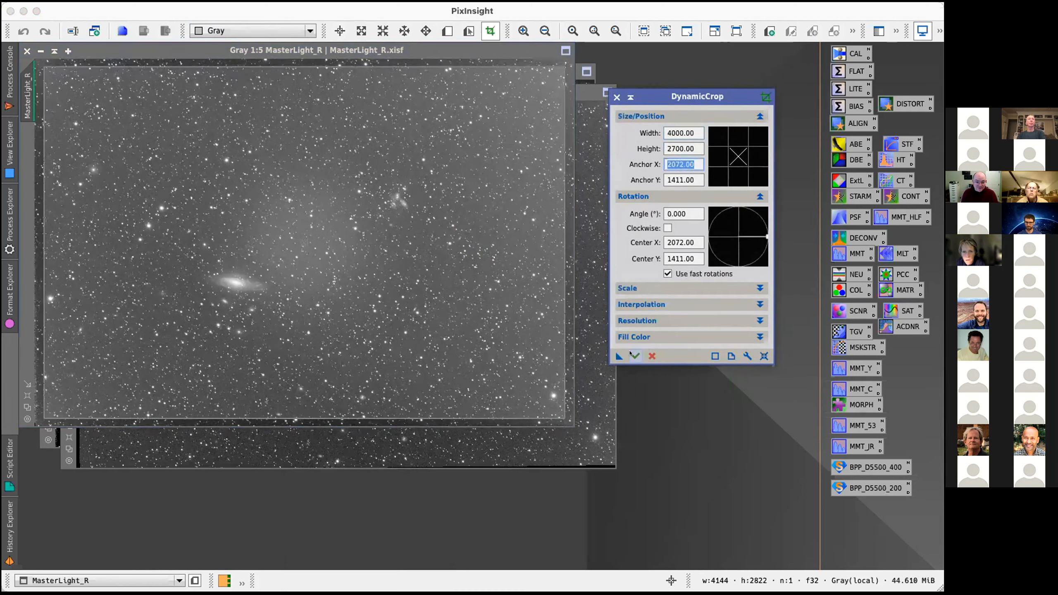
{"action": "left_click", "coordinate": [632, 354]}
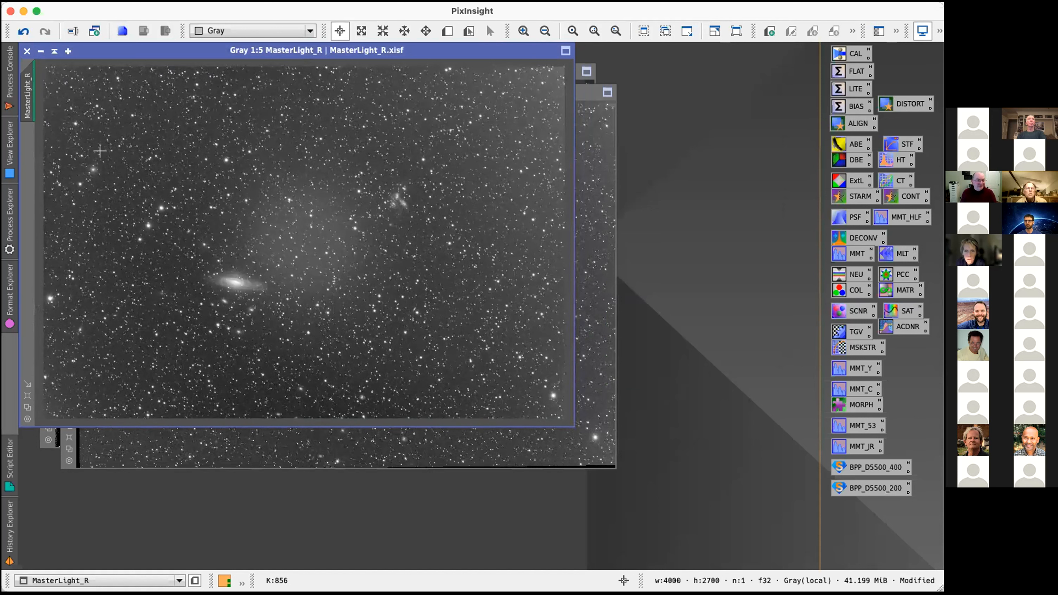
Step: Duplicate the cropped MasterLight_R image and open MultiscaleMedianTransform beside the copy
{"action": "mouse_move", "coordinate": [28, 89]}
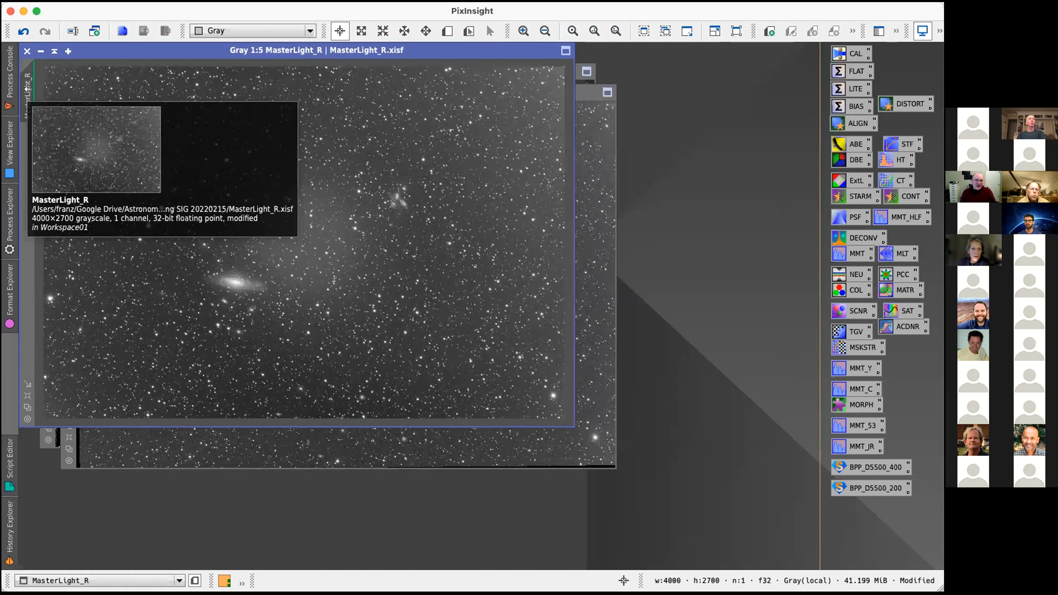
{"action": "left_click_drag", "start_coordinate": [27, 89], "coordinate": [138, 135]}
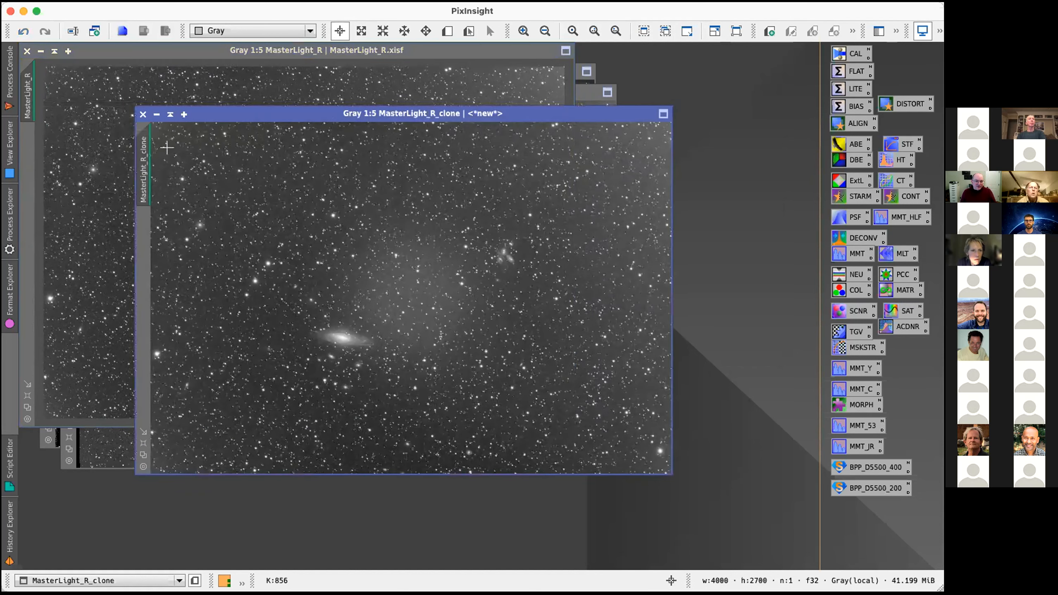
{"action": "left_click", "coordinate": [312, 1]}
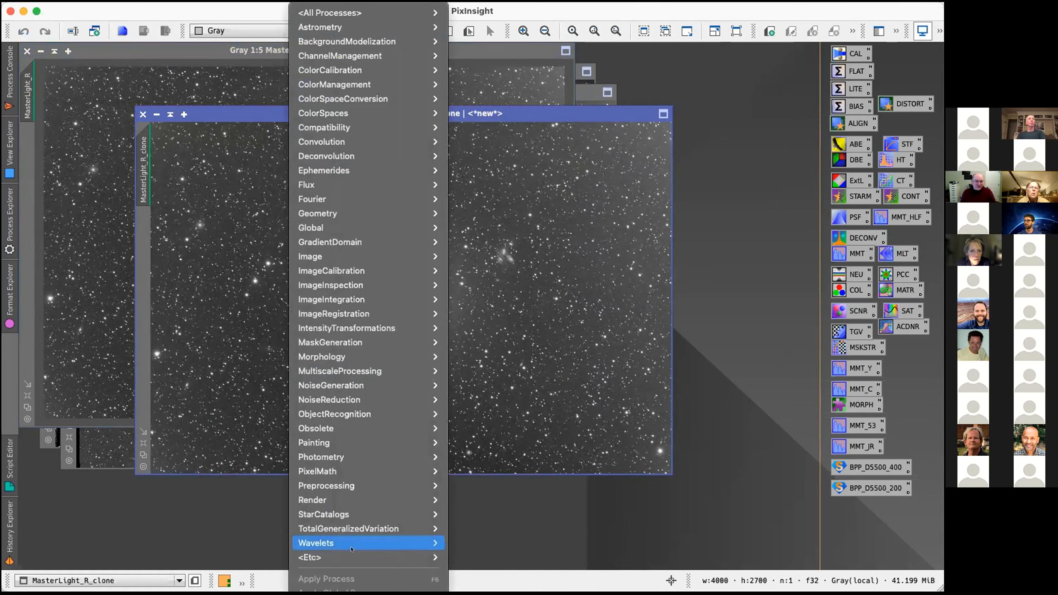
{"action": "mouse_move", "coordinate": [352, 544]}
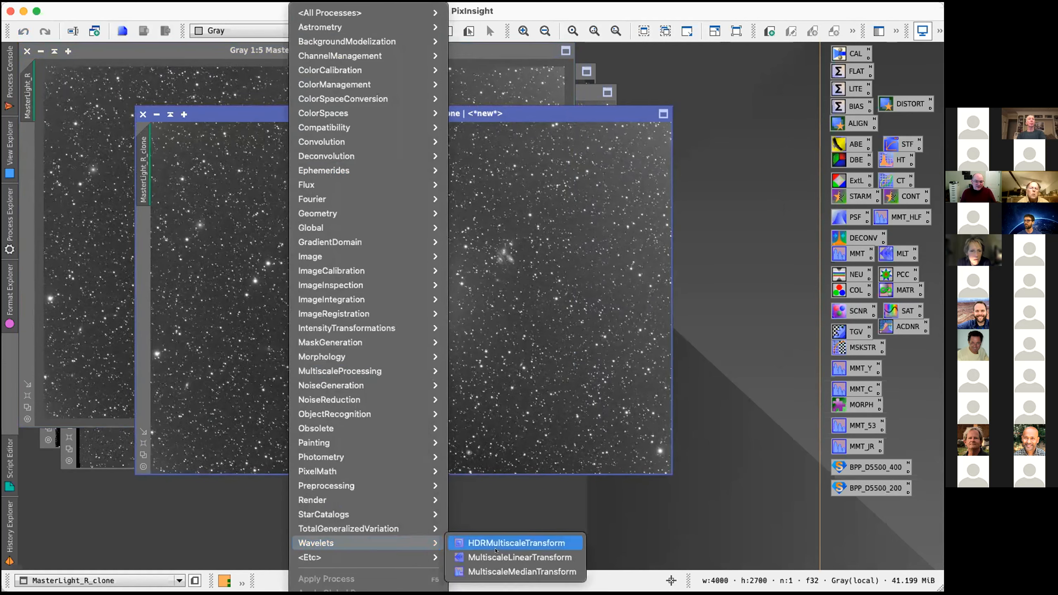
{"action": "left_click", "coordinate": [516, 571]}
{"action": "left_click_drag", "start_coordinate": [671, 45], "coordinate": [742, 126]}
{"action": "left_click_drag", "start_coordinate": [598, 112], "coordinate": [567, 124]}
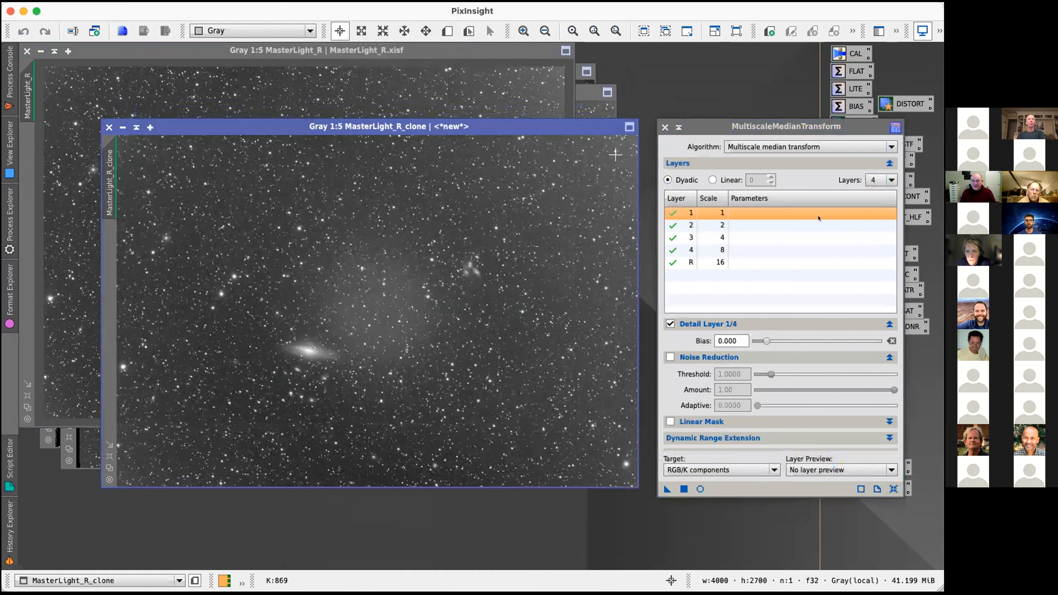
Step: Set MultiscaleMedianTransform to 8 layers and disable layers 1 to 4
{"action": "left_click", "coordinate": [879, 176]}
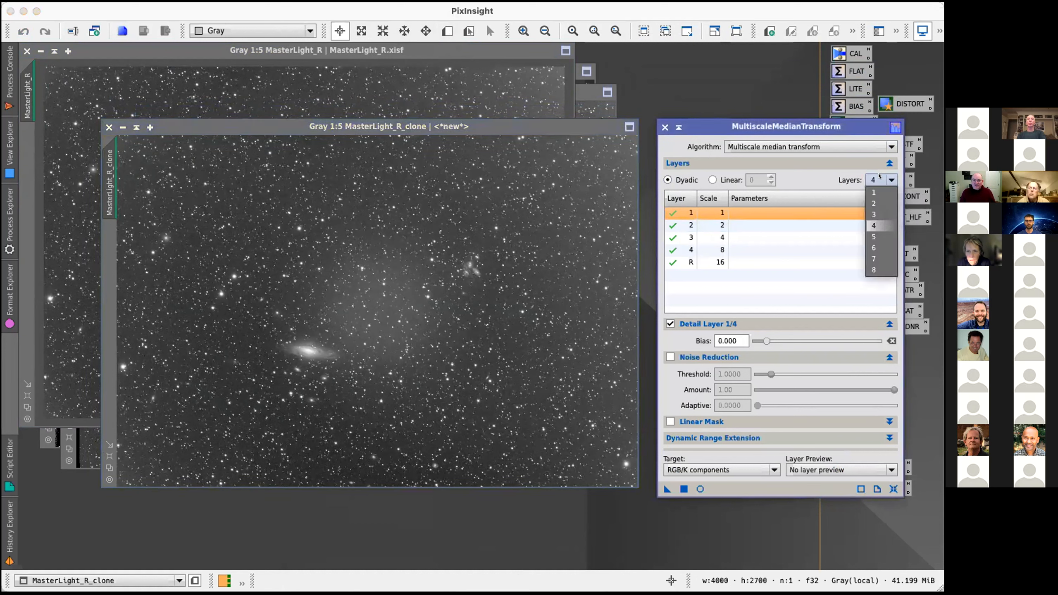
{"action": "left_click", "coordinate": [874, 270]}
{"action": "scroll", "coordinate": [705, 267], "scroll_direction": "down", "scroll_amount": 1}
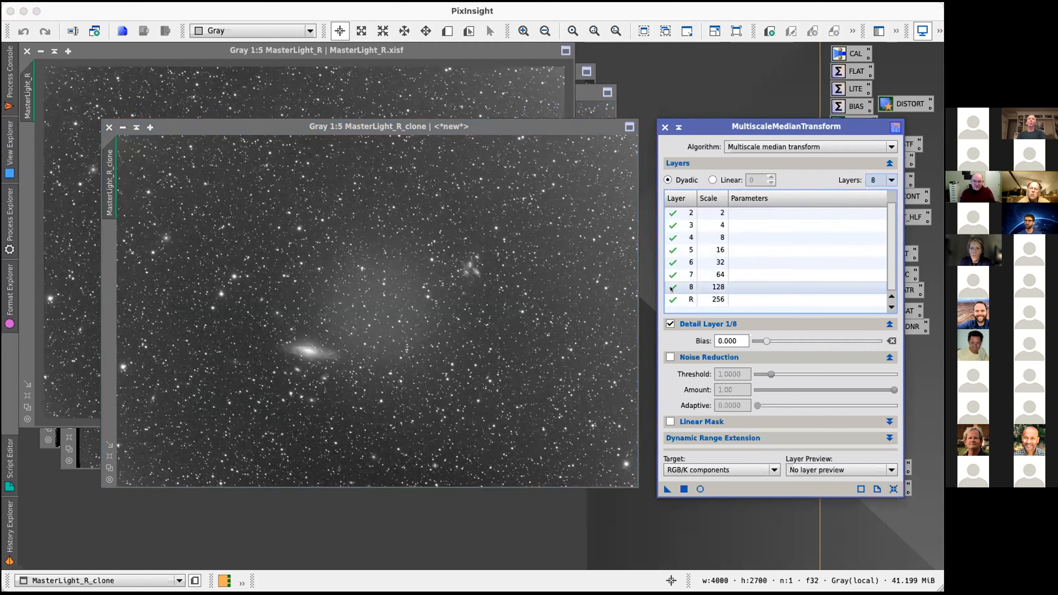
{"action": "left_click", "coordinate": [671, 211]}
{"action": "scroll", "coordinate": [669, 208], "scroll_direction": "up", "scroll_amount": 1}
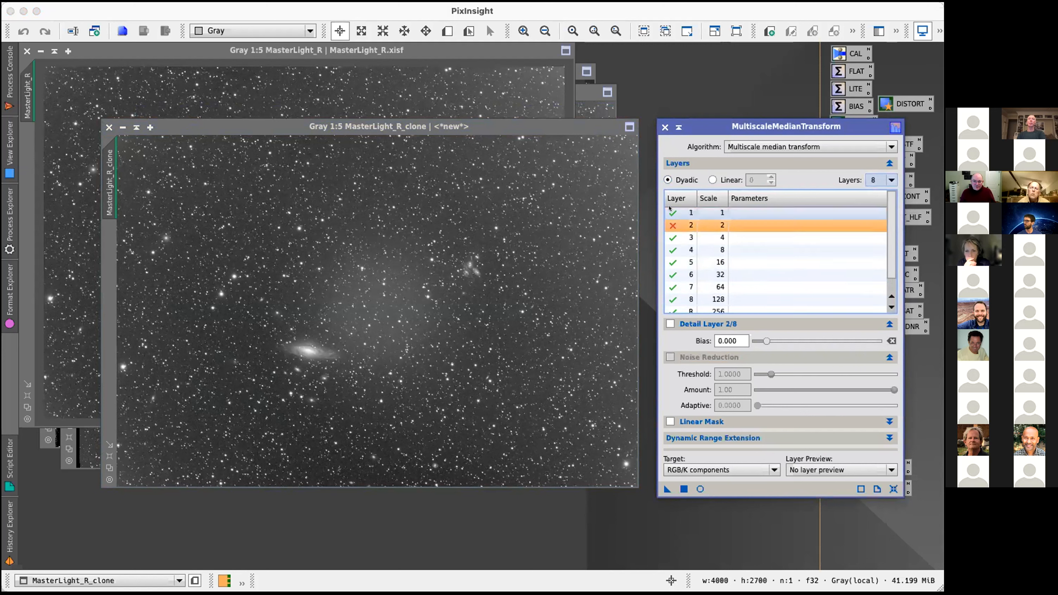
{"action": "left_click", "coordinate": [671, 213]}
{"action": "left_click", "coordinate": [670, 237]}
{"action": "left_click", "coordinate": [670, 237]}
{"action": "left_click", "coordinate": [671, 249]}
Step: Try the layer removal on MasterLight_R_clone and compare before and after by repeatedly undoing and redoing it, inspecting the galaxies up close
{"action": "left_click_drag", "start_coordinate": [667, 489], "coordinate": [433, 317]}
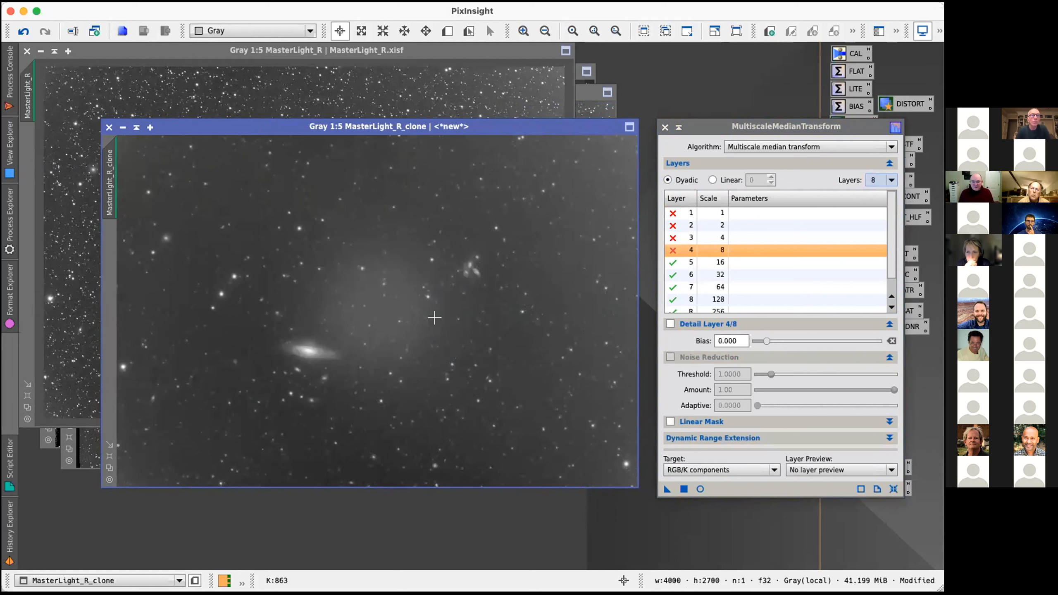
{"action": "key", "text": "ctrl+z"}
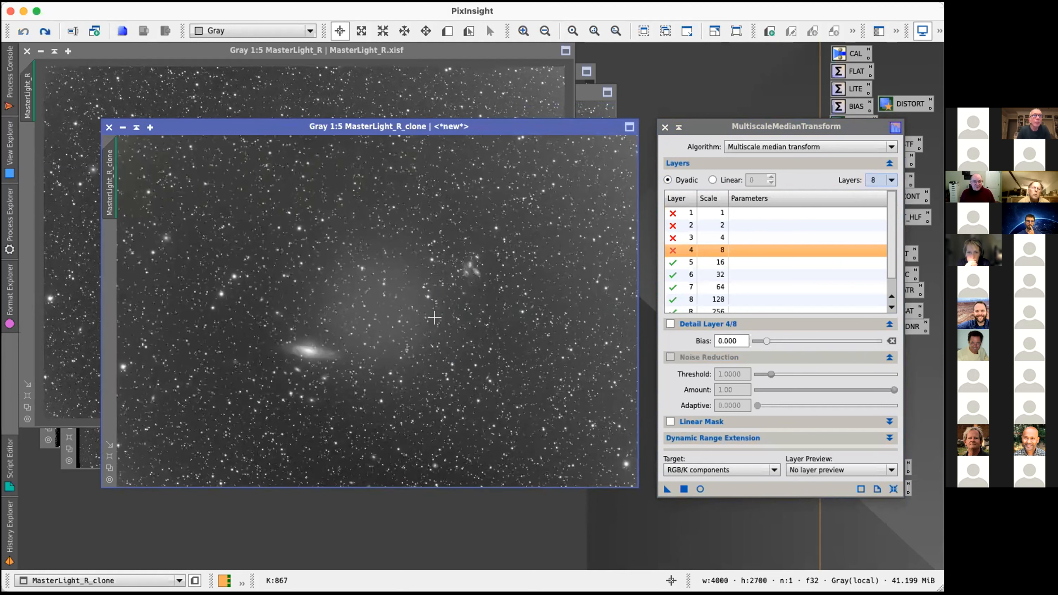
{"action": "key", "text": "ctrl+y"}
{"action": "key", "text": "ctrl+z"}
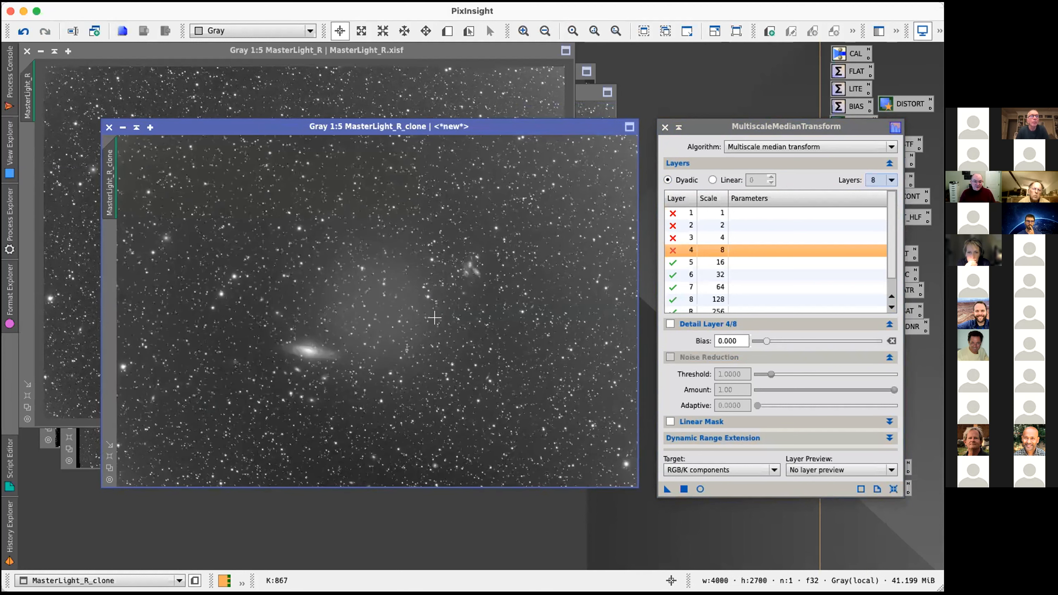
{"action": "key", "text": "ctrl+y"}
{"action": "key", "text": "ctrl+z"}
{"action": "key", "text": "ctrl+y"}
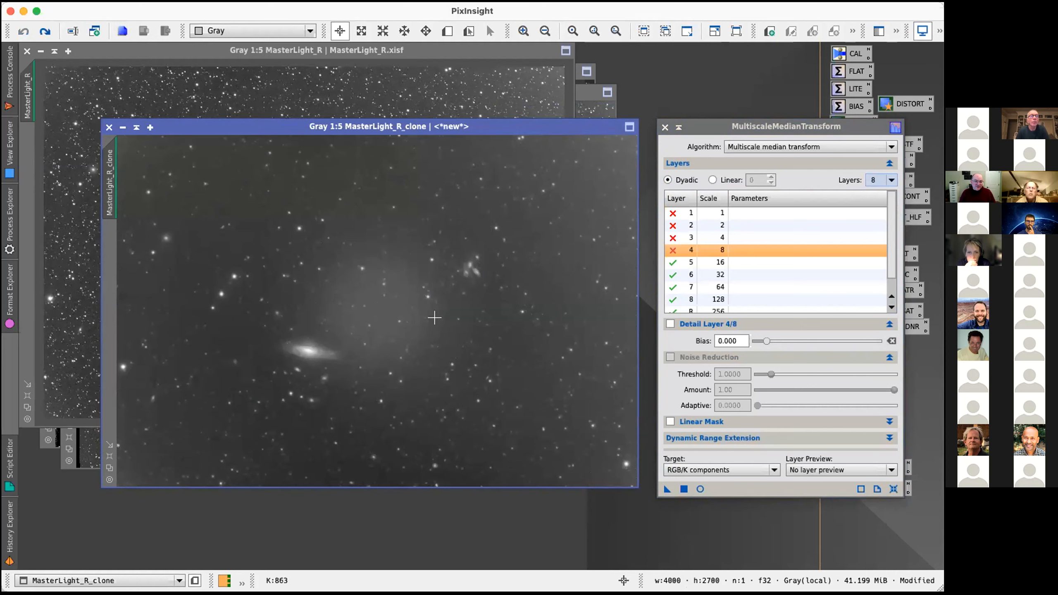
{"action": "scroll", "coordinate": [311, 333], "scroll_direction": "up", "scroll_amount": 3}
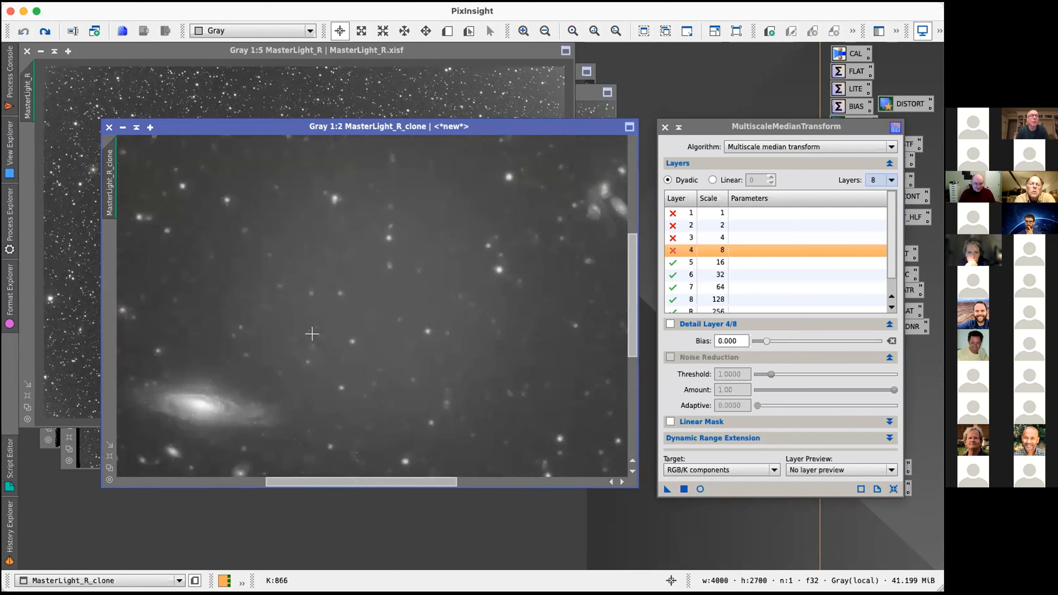
{"action": "scroll", "coordinate": [312, 333], "scroll_direction": "down", "scroll_amount": 1}
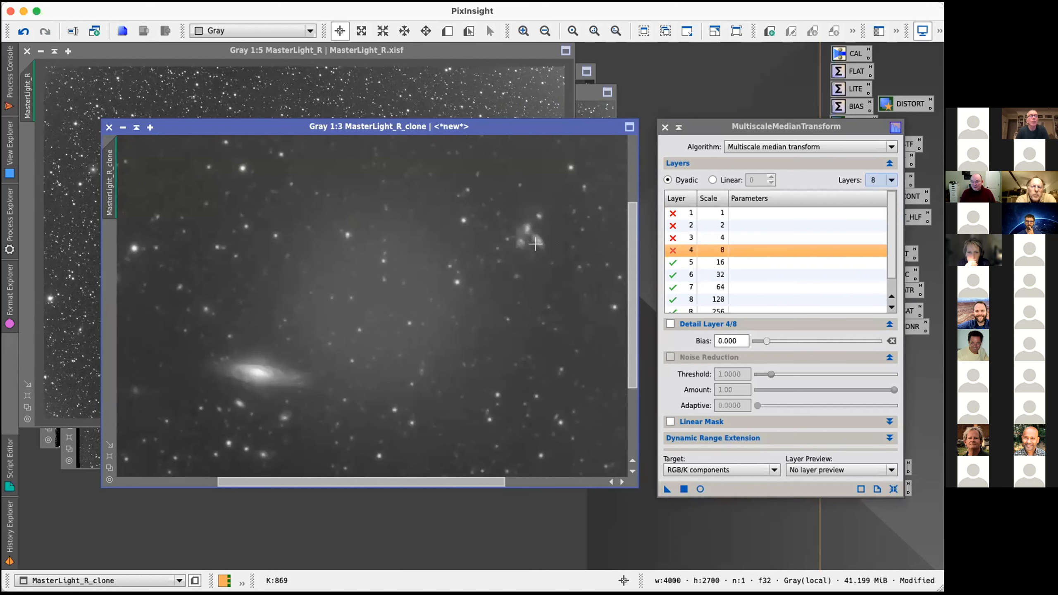
{"action": "scroll", "coordinate": [535, 242], "scroll_direction": "down", "scroll_amount": 2}
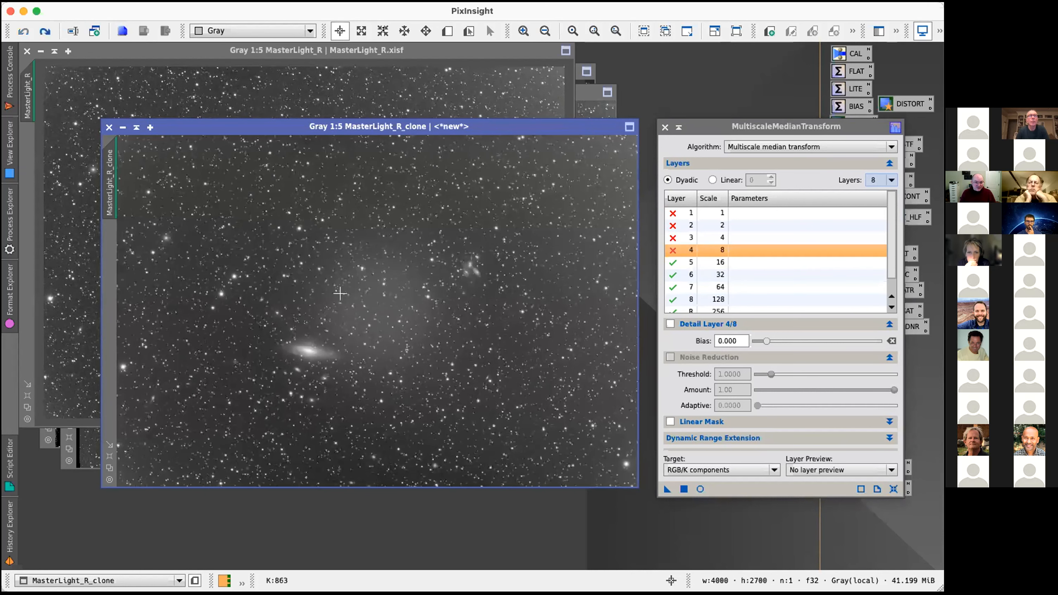
Step: Create a preview of about 3950 × 2650 pixels covering nearly all of MasterLight_R_clone and display it in full
{"action": "key", "text": "alt+n"}
{"action": "mouse_move", "coordinate": [120, 137]}
{"action": "left_mouse_down"}
{"action": "mouse_move", "coordinate": [417, 417]}
{"action": "mouse_move", "coordinate": [633, 481]}
{"action": "left_mouse_up"}
{"action": "left_click", "coordinate": [109, 247]}
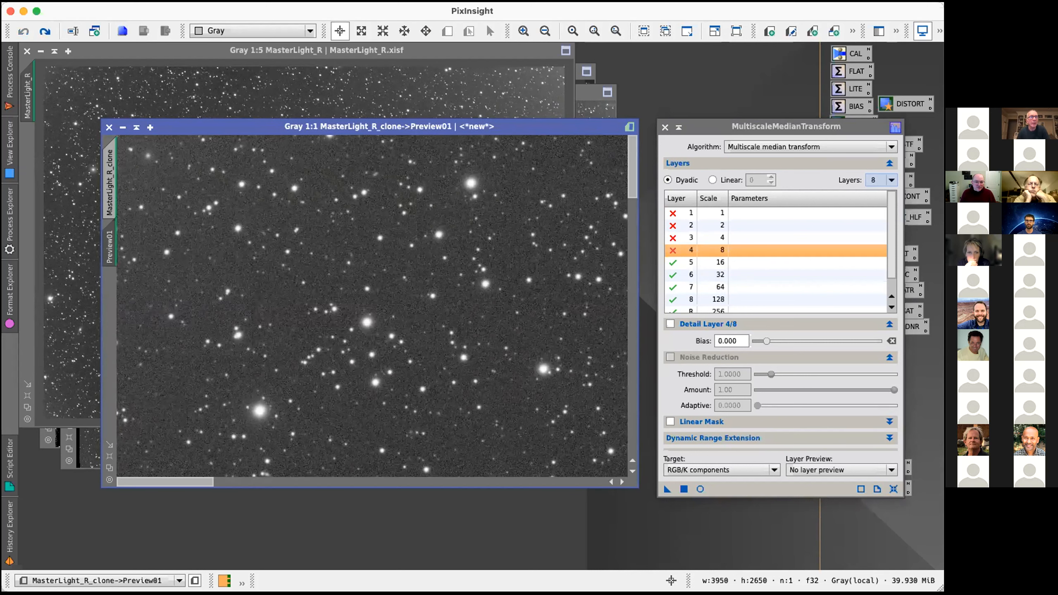
{"action": "scroll", "coordinate": [510, 308], "scroll_direction": "down", "scroll_amount": 3}
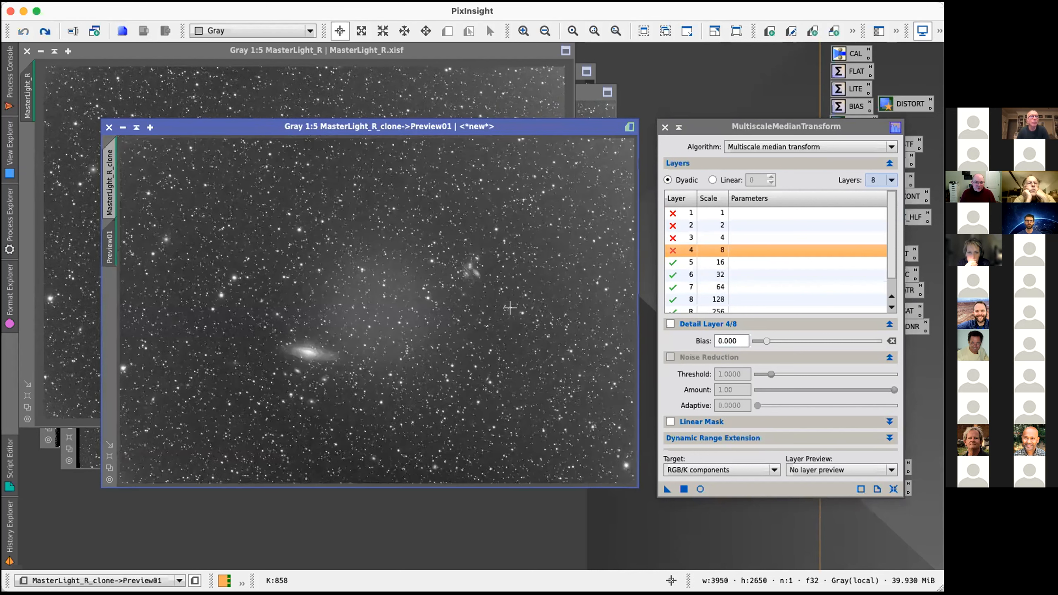
Step: Disable MultiscaleMedianTransform layers 5 to 8 one at a time, applying the transform to Preview01 after each change
{"action": "double_click", "coordinate": [688, 261]}
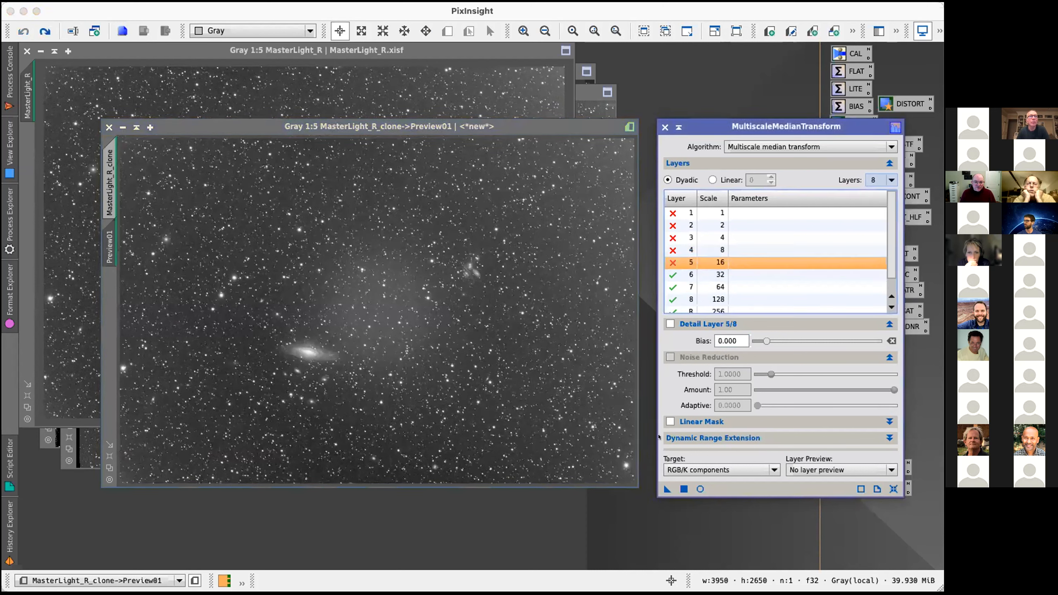
{"action": "left_click_drag", "start_coordinate": [667, 489], "coordinate": [362, 302]}
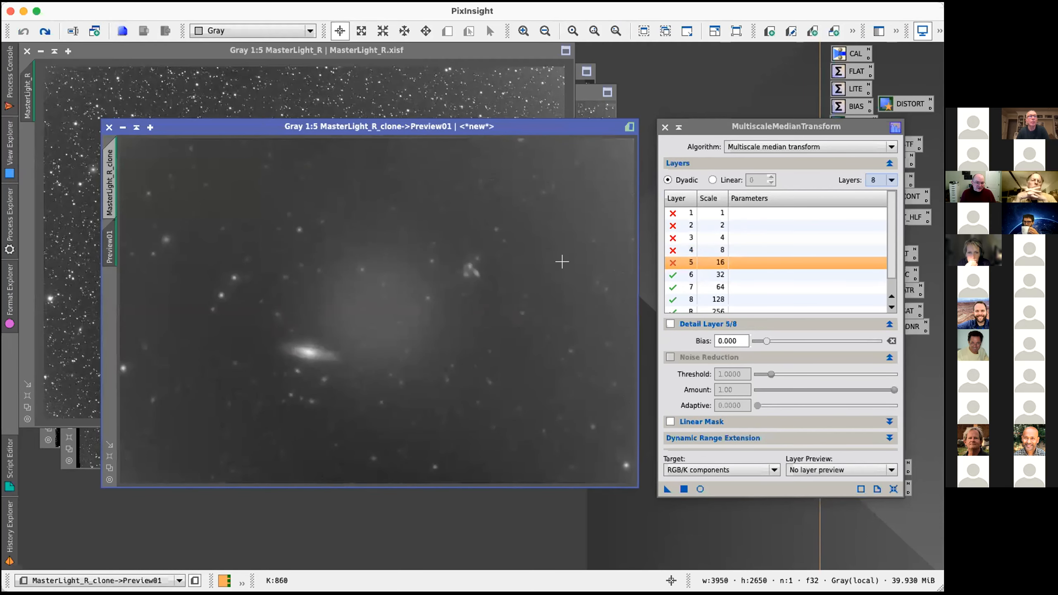
{"action": "left_click", "coordinate": [672, 275]}
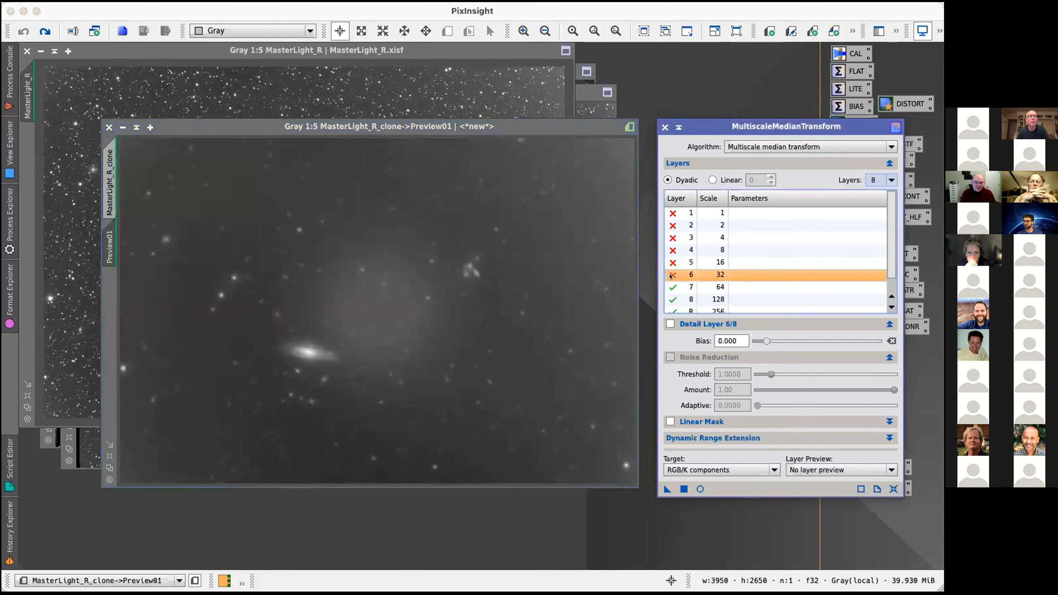
{"action": "left_click_drag", "start_coordinate": [666, 488], "coordinate": [312, 273]}
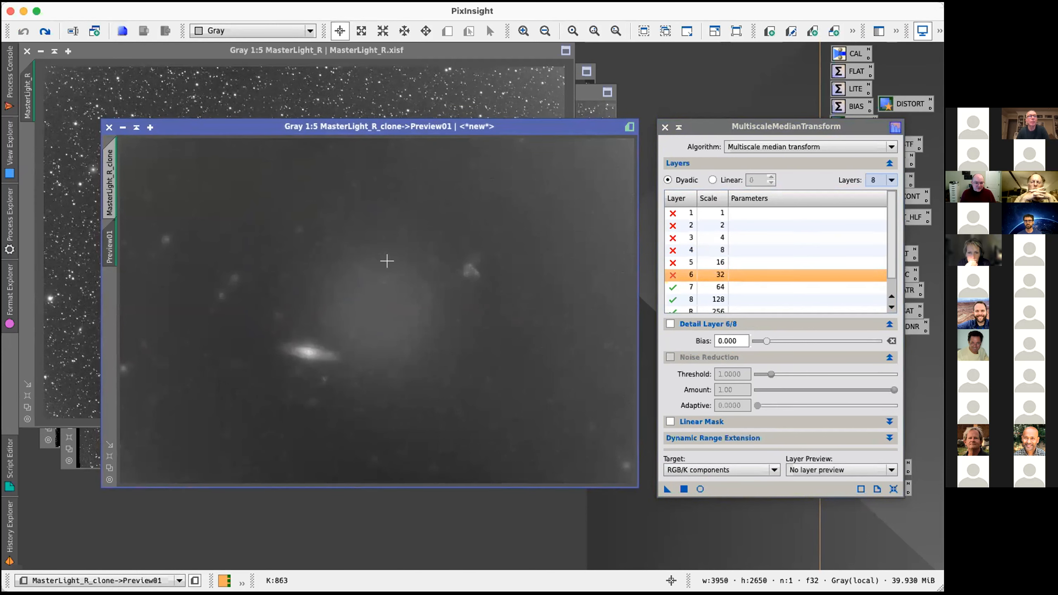
{"action": "left_click", "coordinate": [671, 288]}
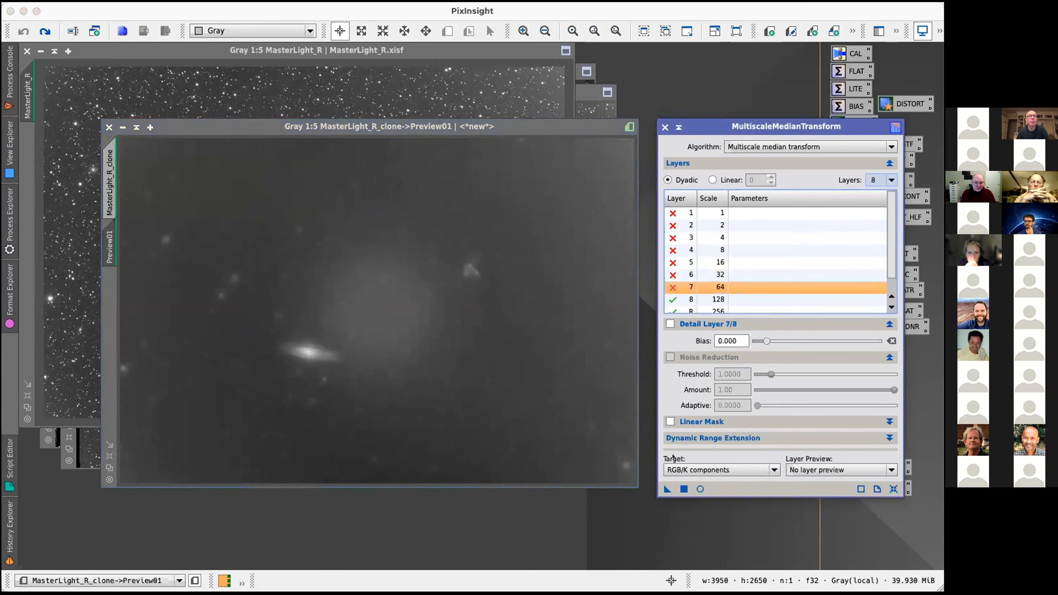
{"action": "left_click_drag", "start_coordinate": [667, 489], "coordinate": [425, 293]}
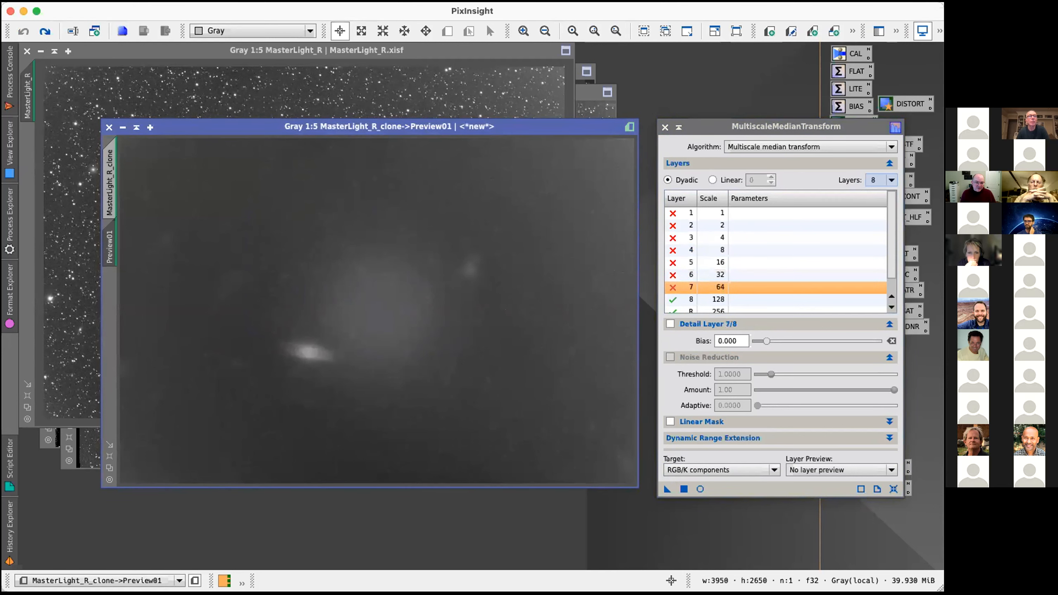
{"action": "left_click", "coordinate": [671, 300]}
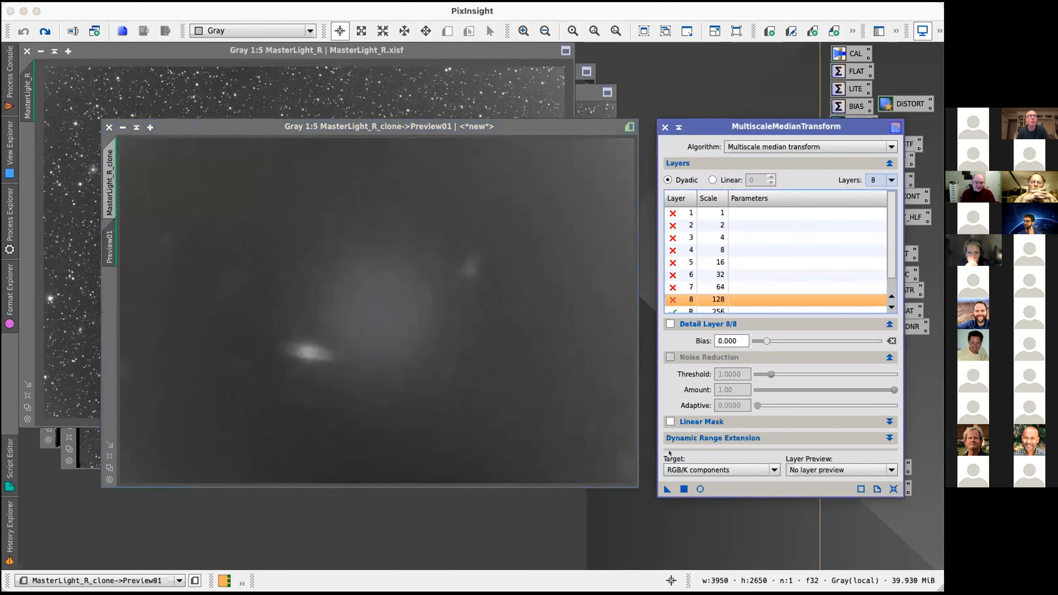
{"action": "left_click", "coordinate": [367, 245]}
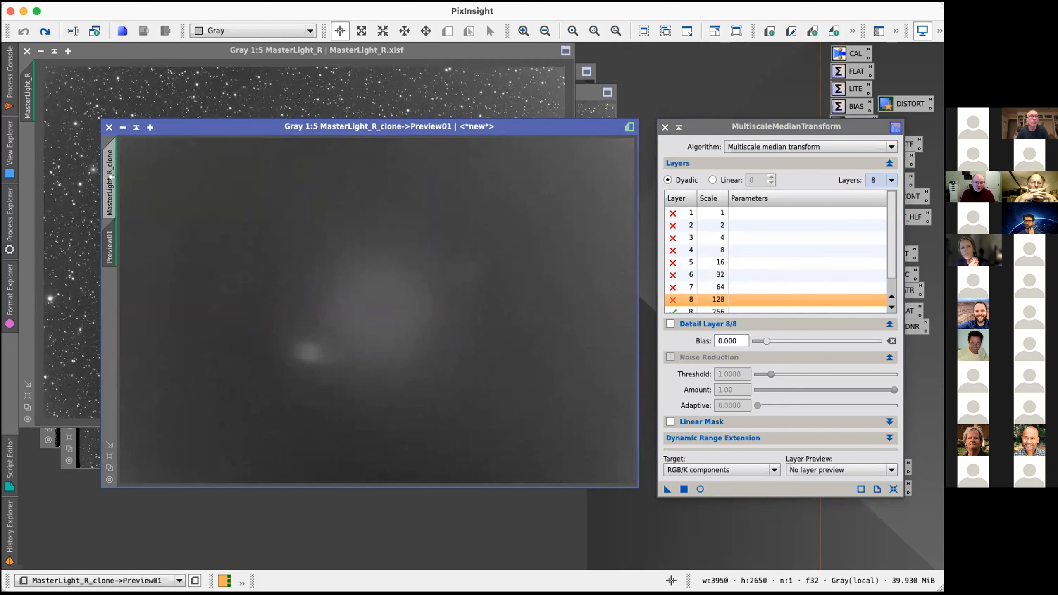
{"action": "scroll", "coordinate": [775, 263], "scroll_direction": "down", "scroll_amount": 1}
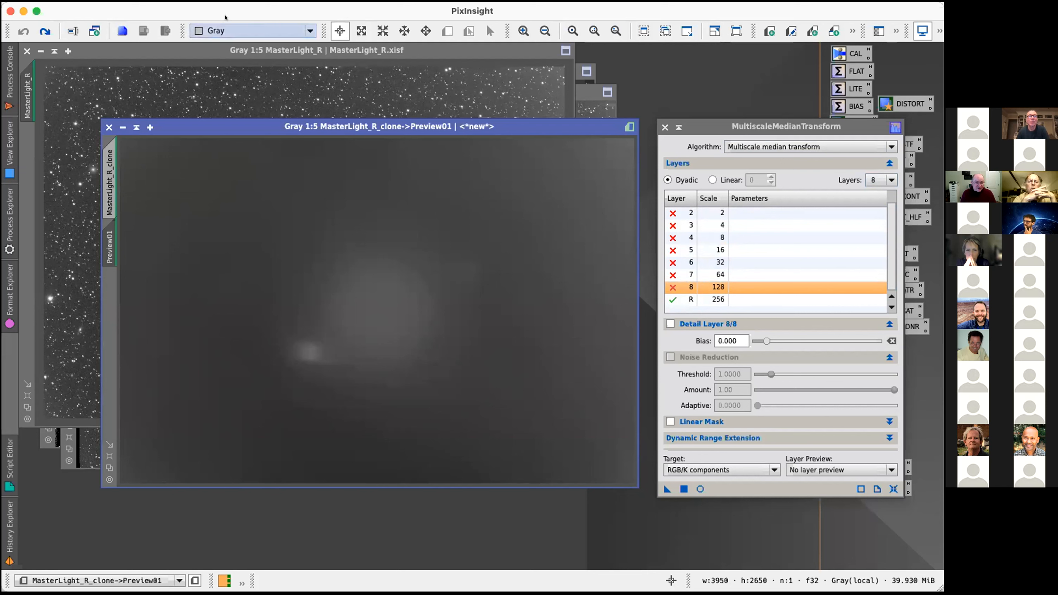
Step: Downsample MasterLight_R_clone by a factor of 2 with IntegerResample, accepting the loss of its preview, and fit the window to the enlarged view
{"action": "left_click", "coordinate": [109, 163]}
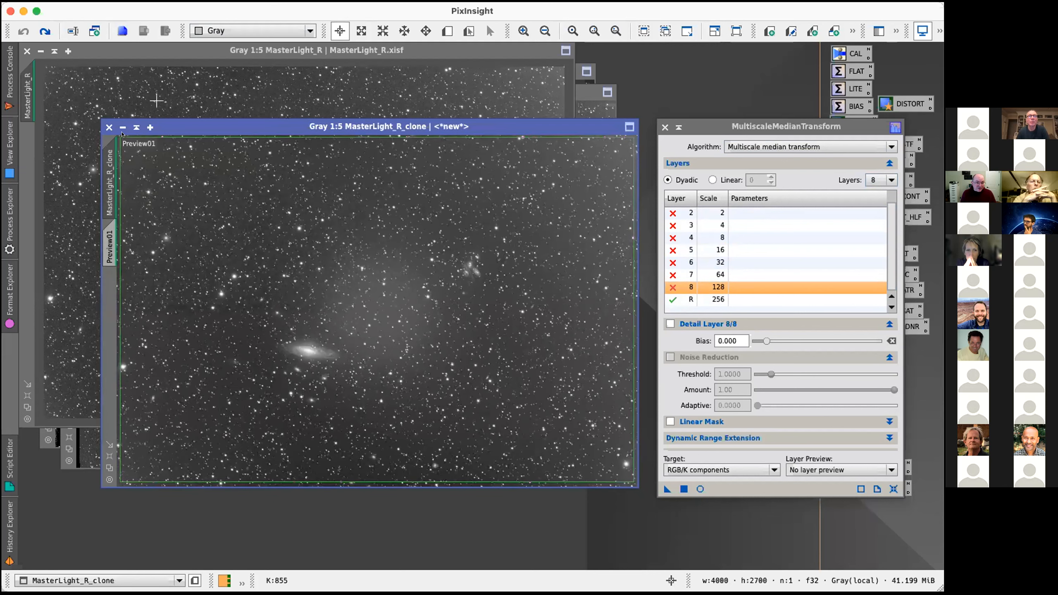
{"action": "left_click", "coordinate": [304, 1]}
{"action": "mouse_move", "coordinate": [349, 270]}
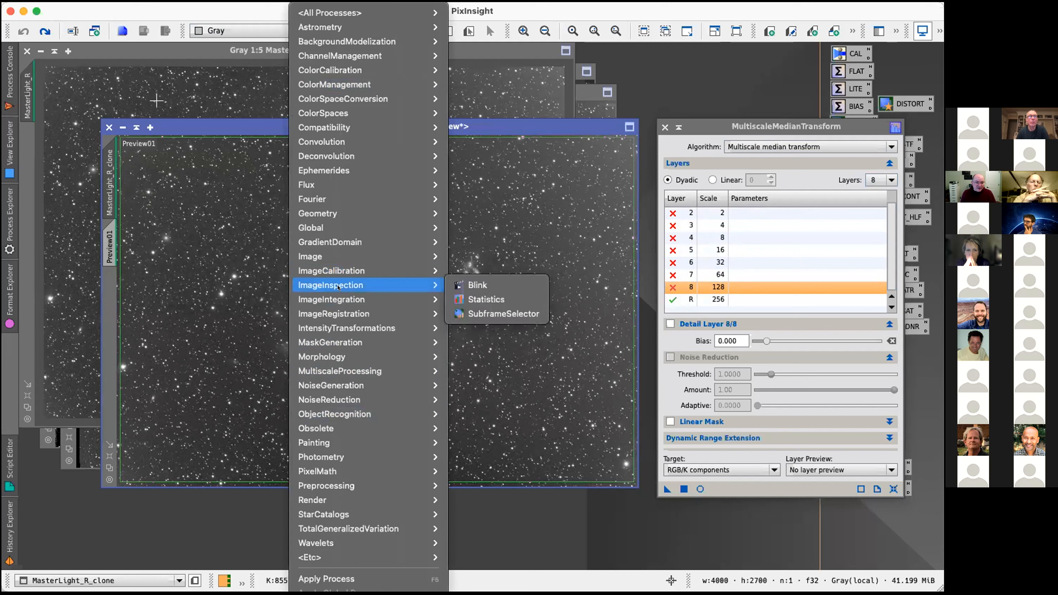
{"action": "mouse_move", "coordinate": [366, 213]}
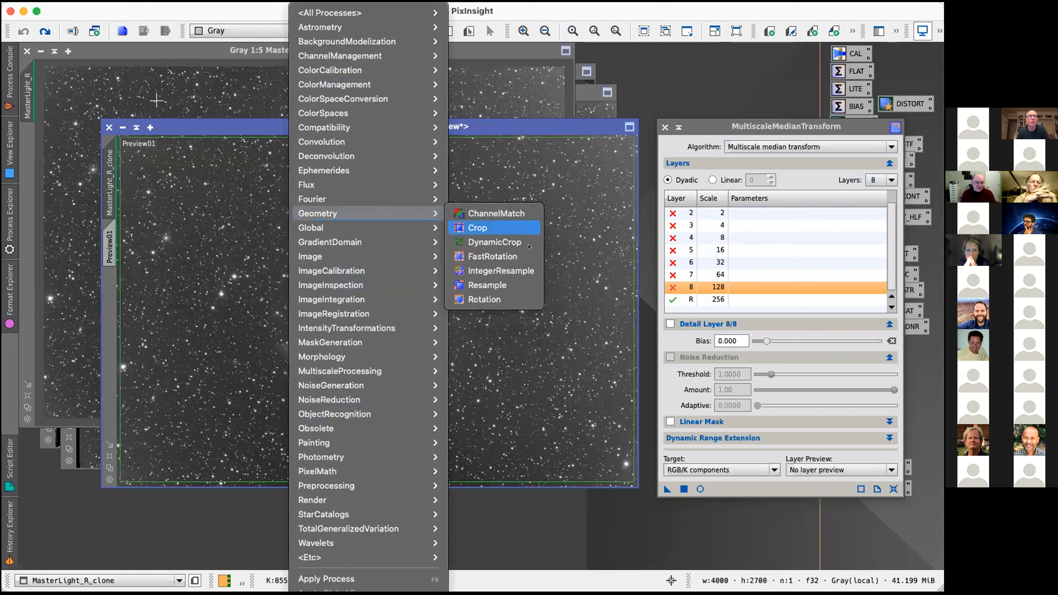
{"action": "left_click", "coordinate": [504, 270]}
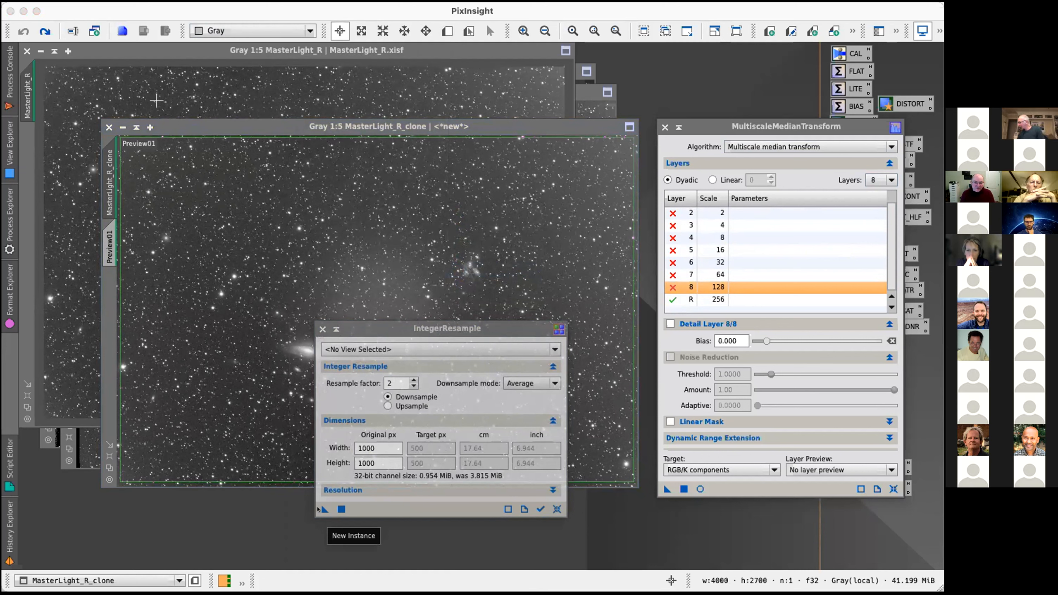
{"action": "left_click_drag", "start_coordinate": [320, 509], "coordinate": [413, 245]}
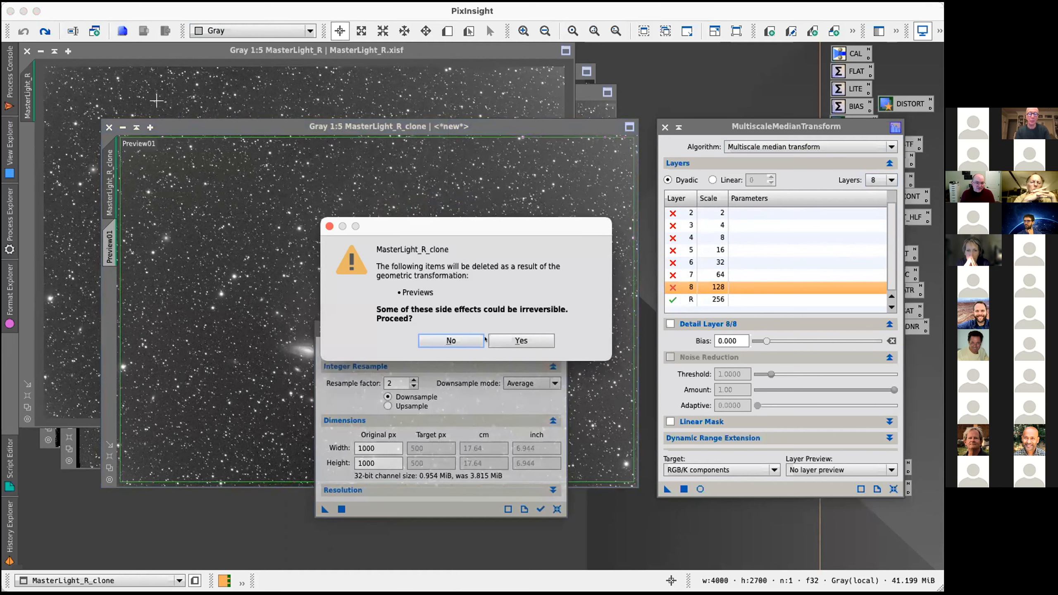
{"action": "left_click", "coordinate": [521, 340]}
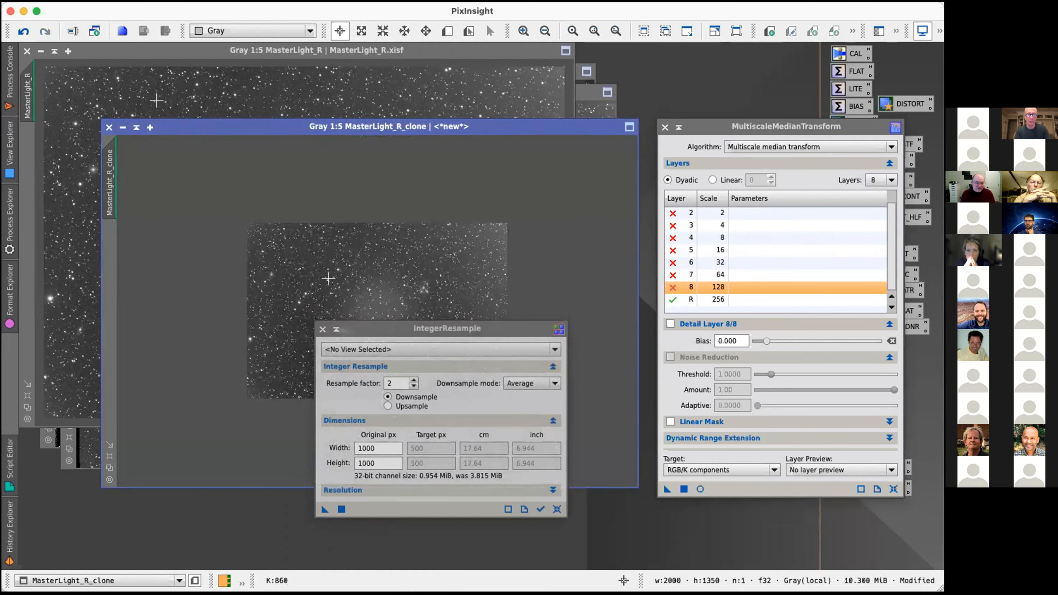
{"action": "scroll", "coordinate": [296, 274], "scroll_direction": "down", "scroll_amount": 1}
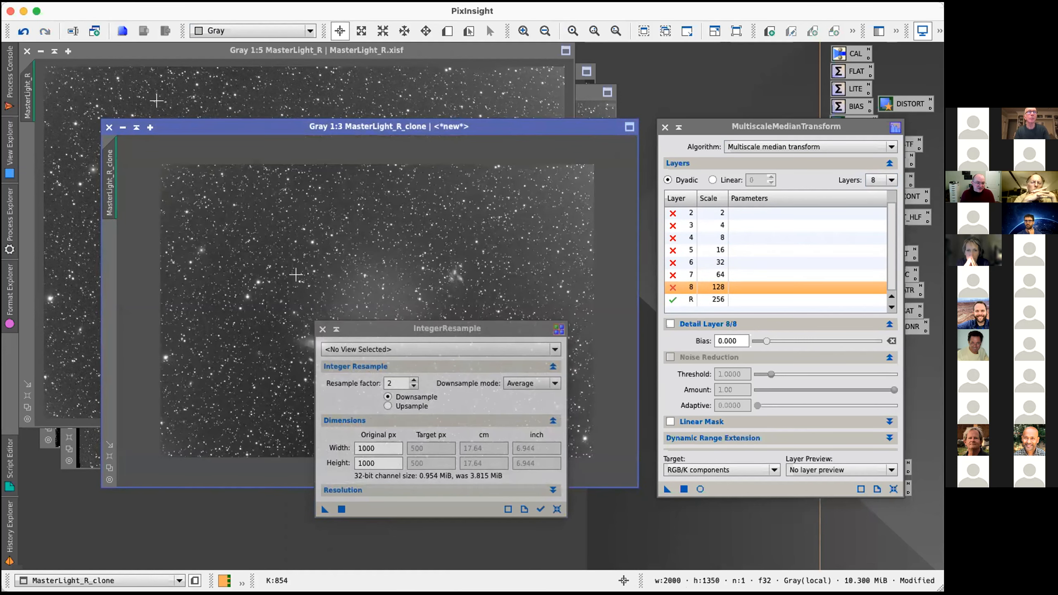
{"action": "left_click", "coordinate": [109, 467]}
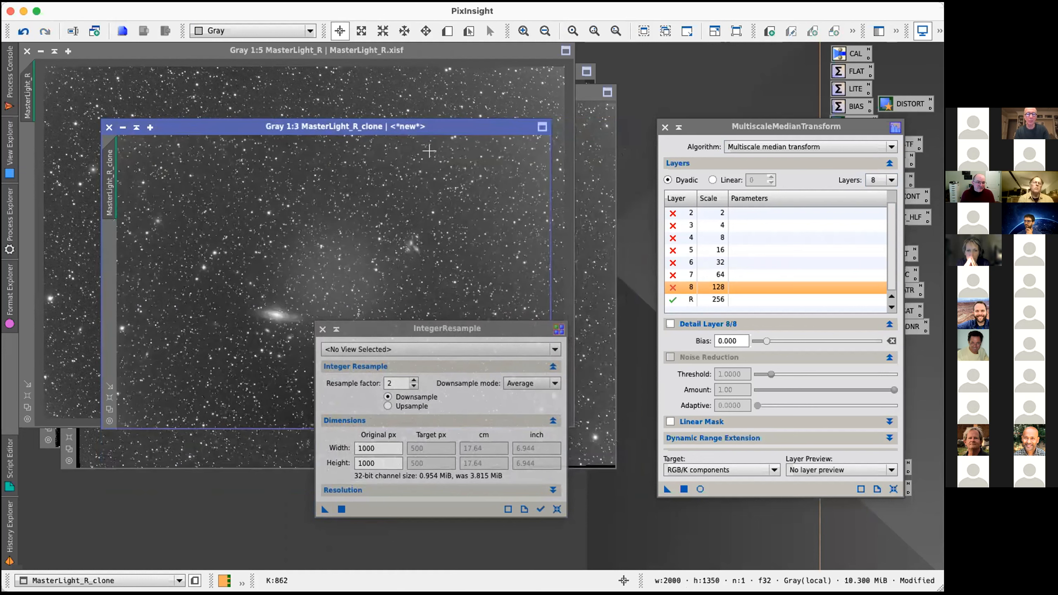
Step: Create a preview of about 1944 × 1290 pixels over nearly all of the downsampled clone, close IntegerResample and display the preview in full
{"action": "left_click", "coordinate": [447, 31]}
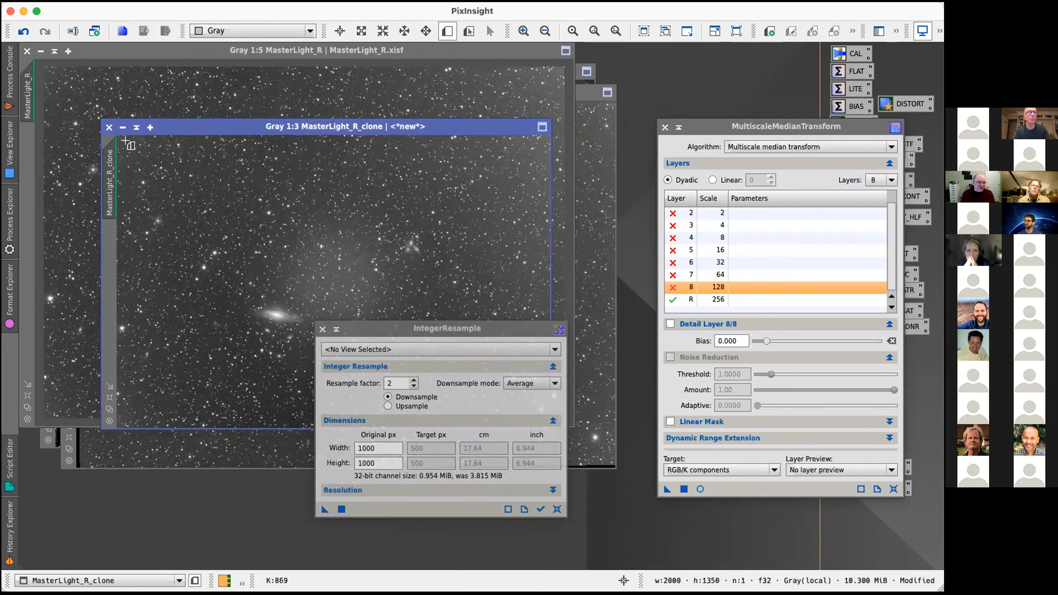
{"action": "mouse_move", "coordinate": [125, 141]}
{"action": "left_mouse_down"}
{"action": "mouse_move", "coordinate": [429, 237]}
{"action": "mouse_move", "coordinate": [527, 417]}
{"action": "mouse_move", "coordinate": [544, 419]}
{"action": "left_mouse_up"}
{"action": "left_click", "coordinate": [323, 329]}
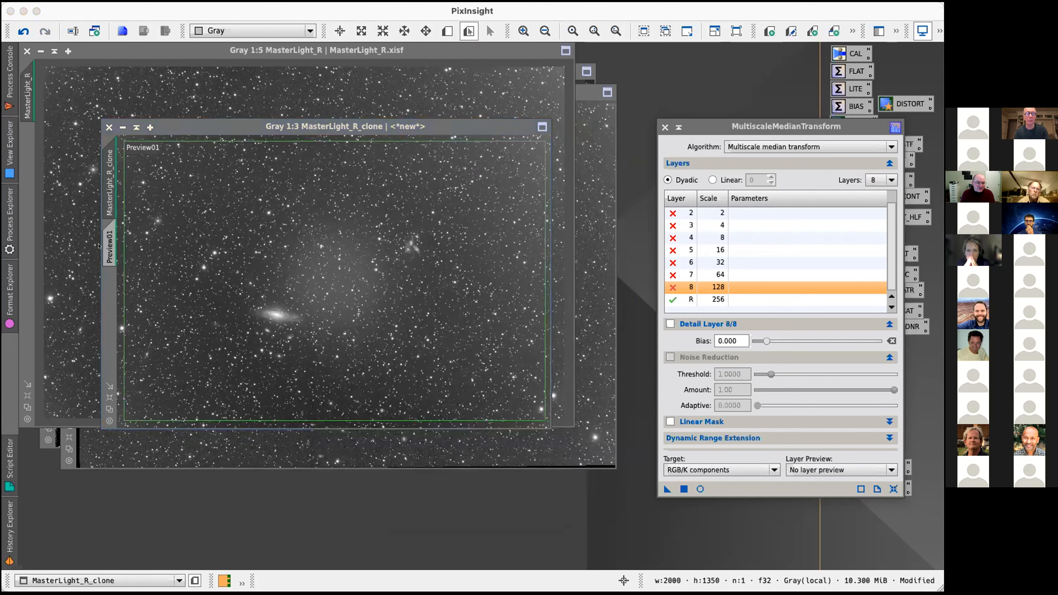
{"action": "left_click", "coordinate": [109, 247]}
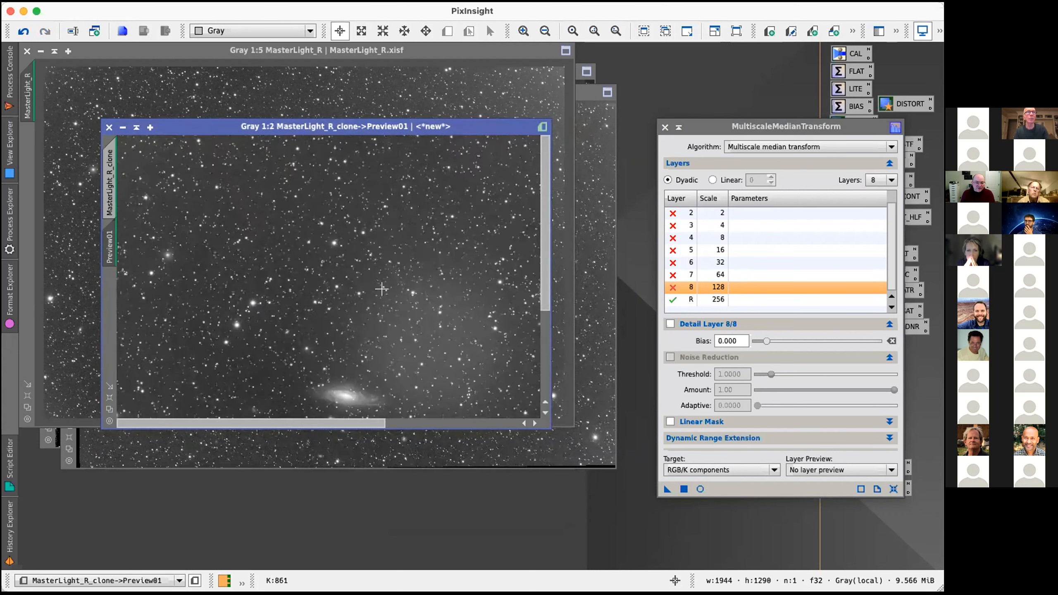
{"action": "scroll", "coordinate": [381, 288], "scroll_direction": "down", "scroll_amount": 1}
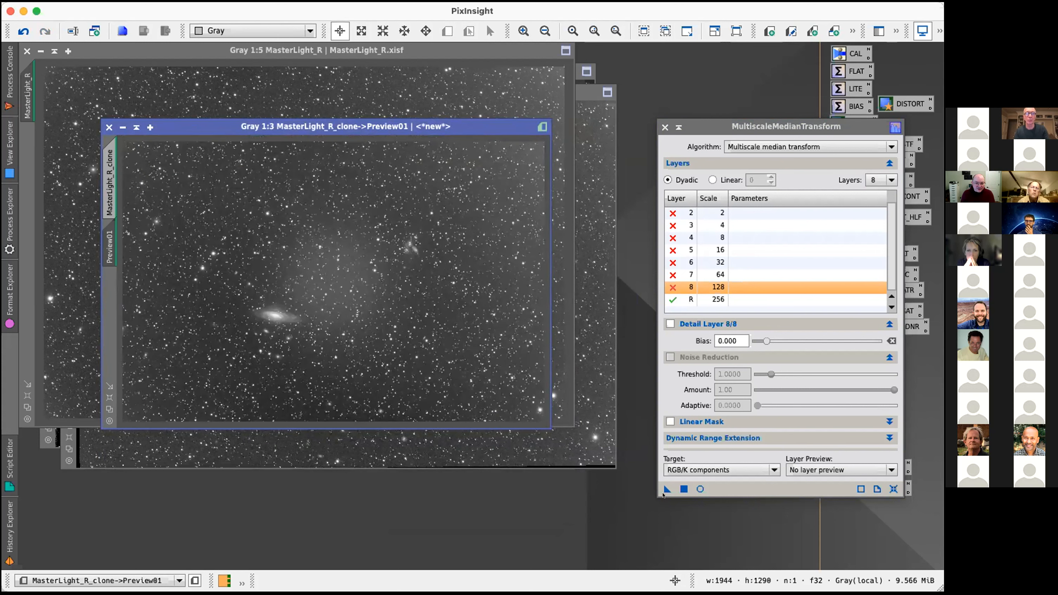
Step: Apply MultiscaleMedianTransform with layers 1 to 8 disabled to the new preview and compare before and after by repeatedly undoing and redoing it
{"action": "left_click_drag", "start_coordinate": [666, 489], "coordinate": [370, 269]}
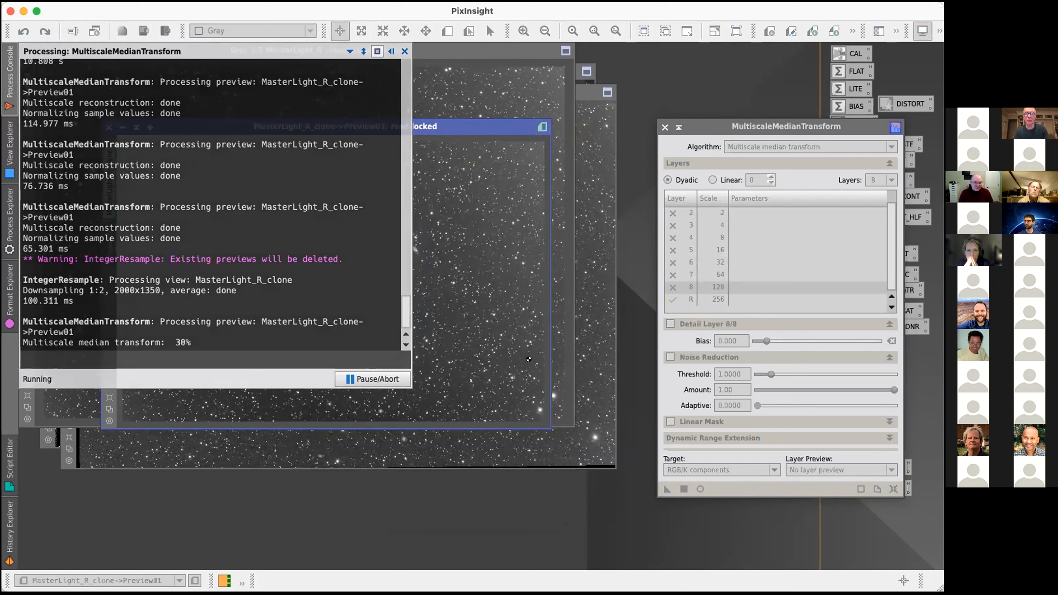
{"action": "key", "text": "ctrl+shift+z"}
{"action": "key", "text": "ctrl+shift+z"}
{"action": "key", "text": "ctrl+shift+z"}
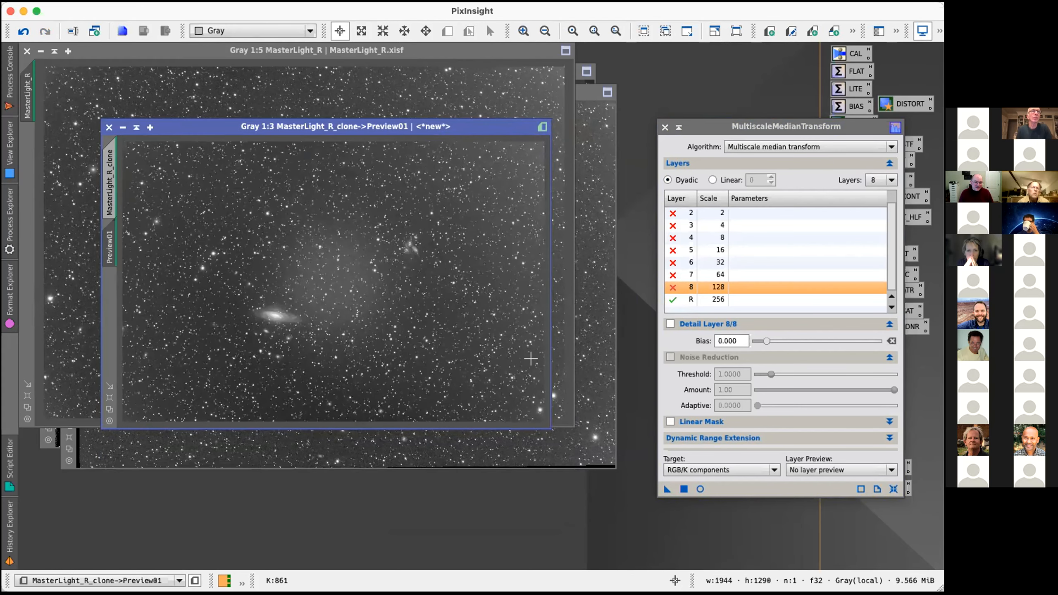
{"action": "key", "text": "ctrl+shift+z"}
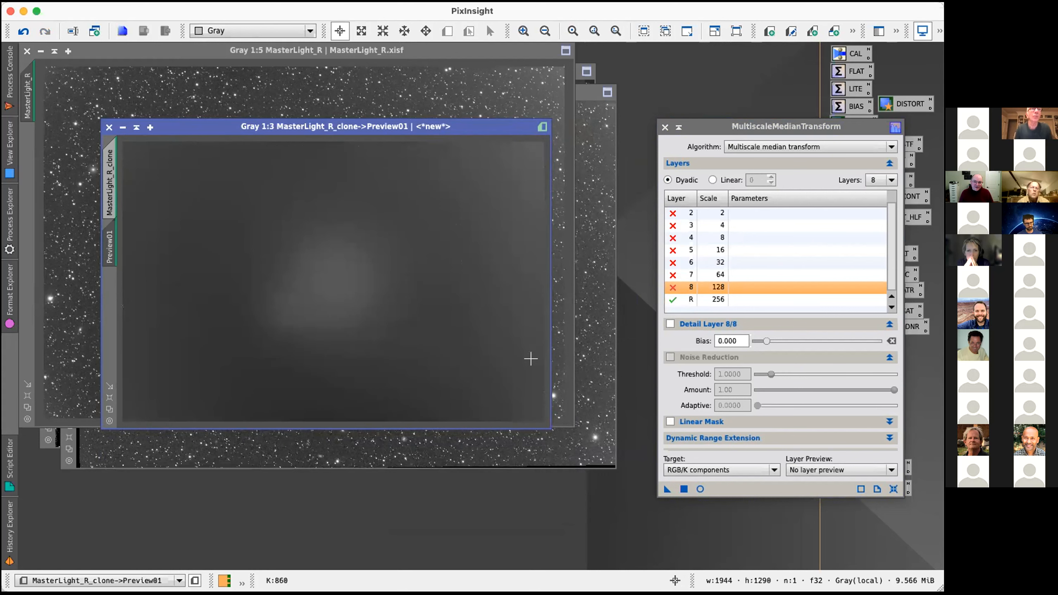
{"action": "key", "text": "ctrl+shift+z"}
{"action": "key", "text": "ctrl+shift+z"}
{"action": "key", "text": "ctrl+shift+z"}
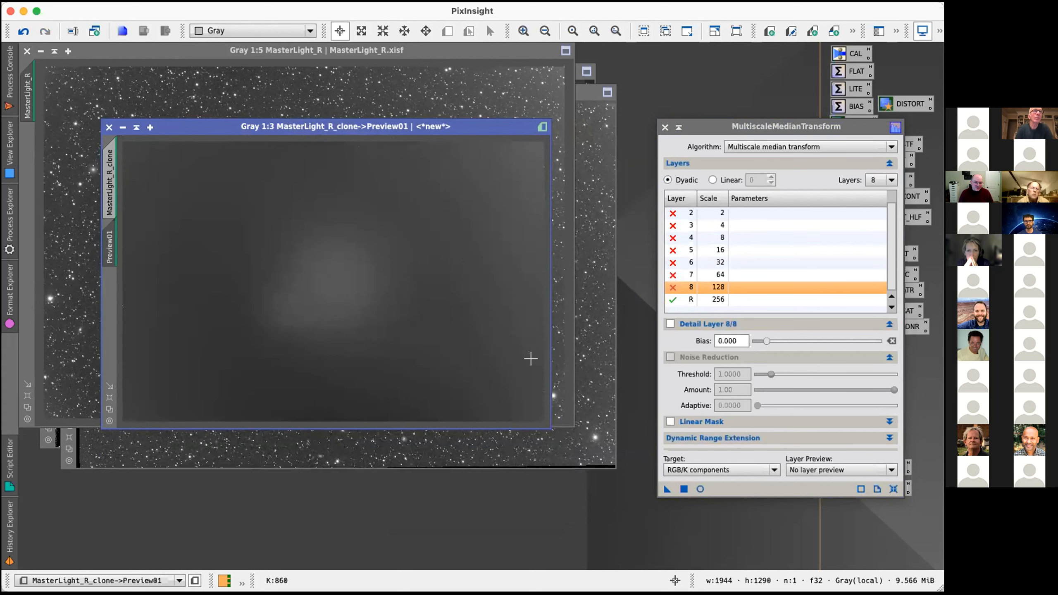
{"action": "key", "text": "ctrl+shift+z"}
{"action": "key", "text": "ctrl+shift+z"}
{"action": "key", "text": "ctrl+shift+z"}
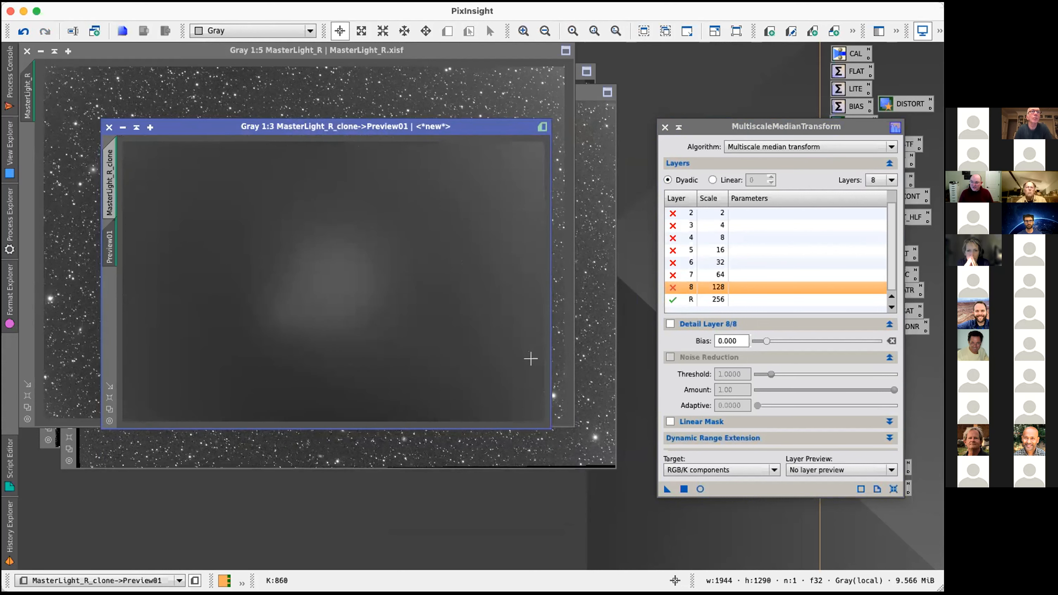
{"action": "key", "text": "ctrl+shift+z"}
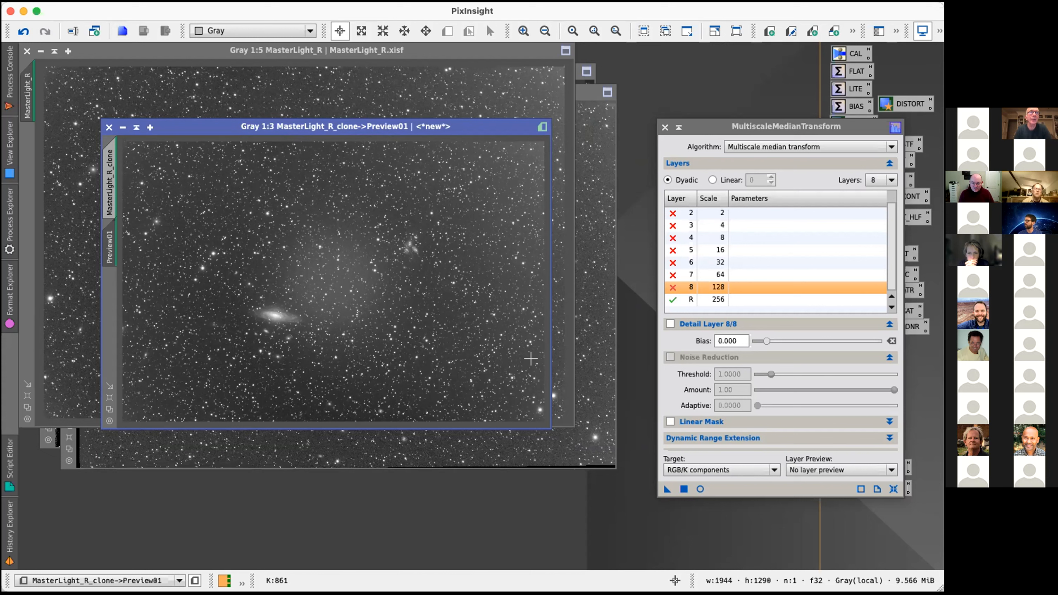
{"action": "key", "text": "shift+super+z"}
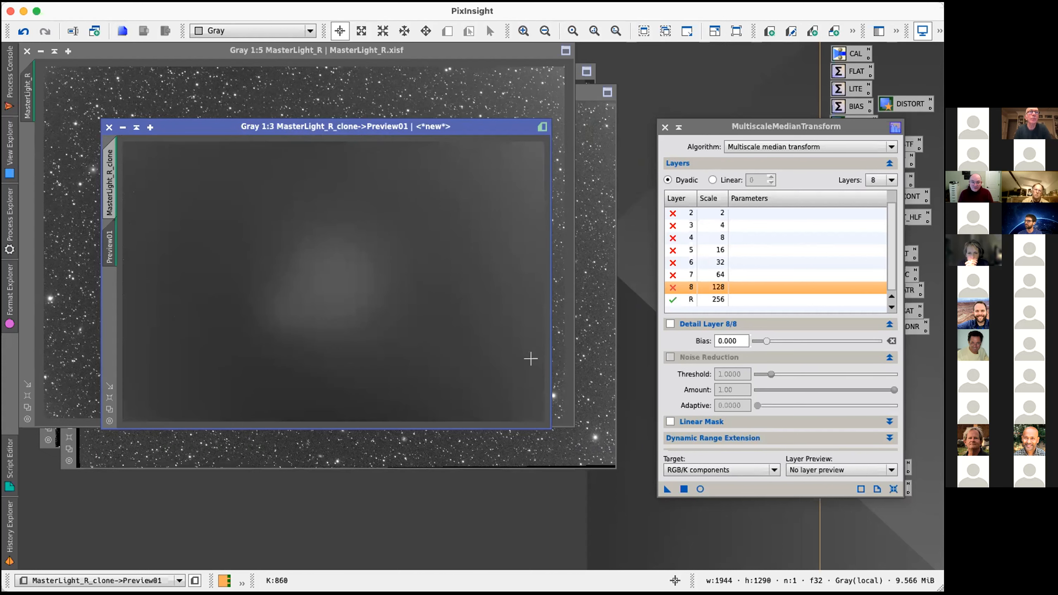
Step: Move the clone's window aside to uncover MasterLight_R and open the PixelMath process
{"action": "left_click_drag", "start_coordinate": [435, 127], "coordinate": [606, 306]}
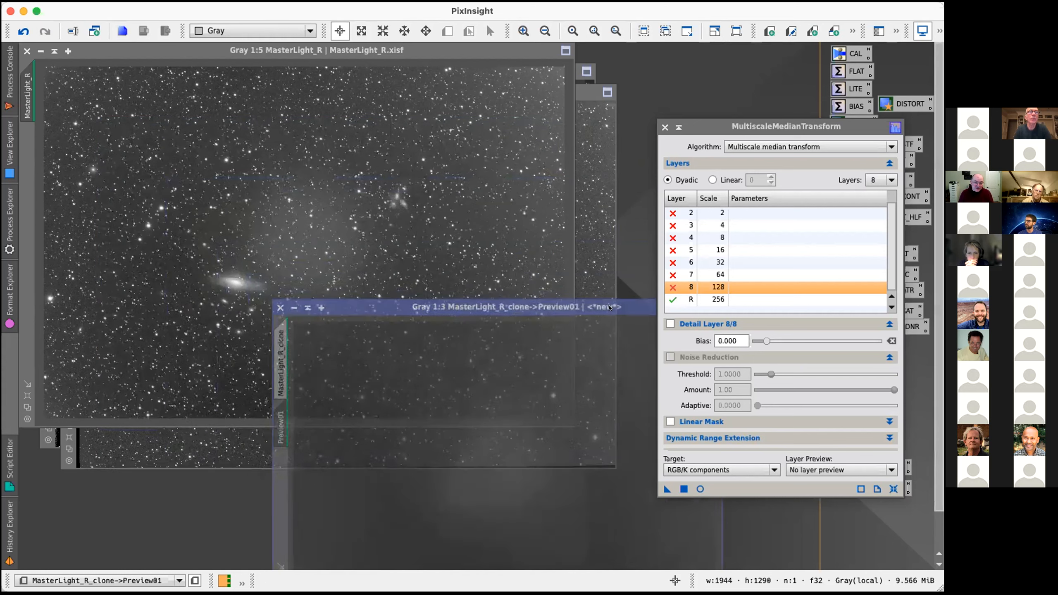
{"action": "left_click", "coordinate": [462, 117]}
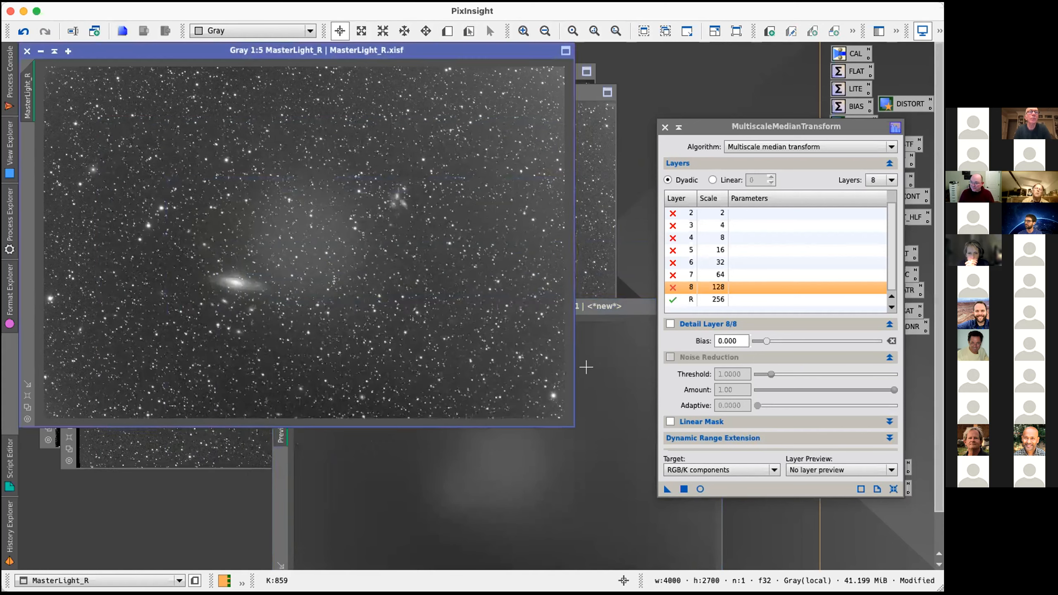
{"action": "left_click_drag", "start_coordinate": [581, 309], "coordinate": [475, 234]}
{"action": "left_click", "coordinate": [284, 69]}
{"action": "left_click", "coordinate": [302, 2]}
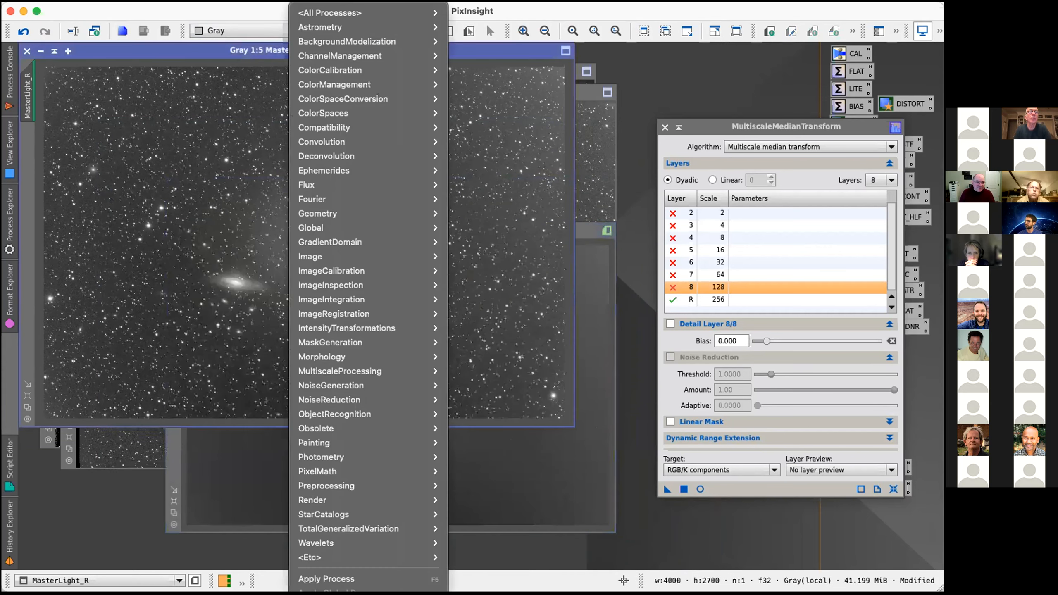
{"action": "mouse_move", "coordinate": [417, 471]}
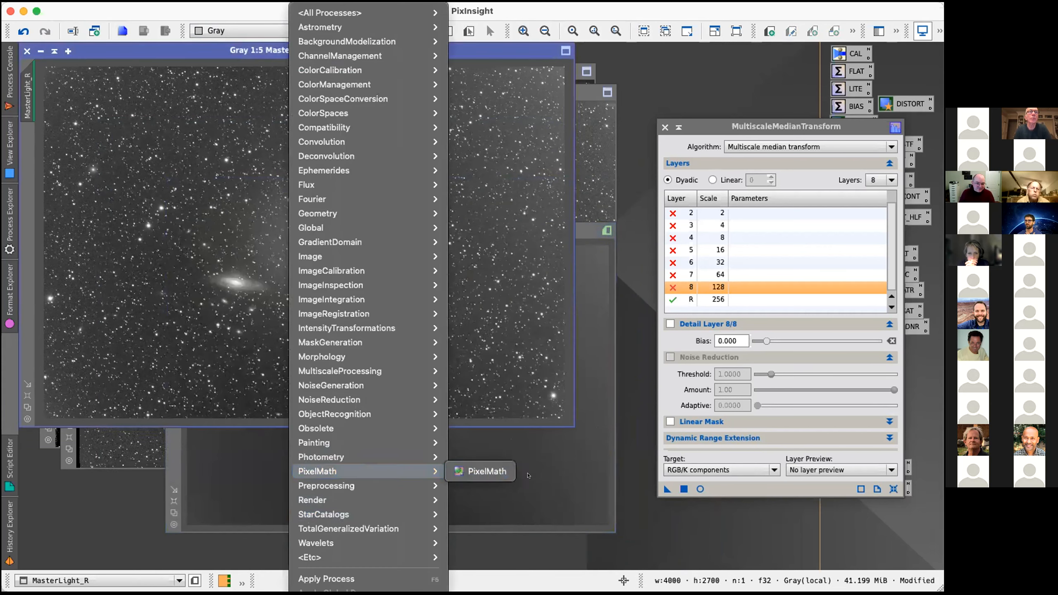
{"action": "left_click", "coordinate": [487, 471]}
Step: Rename the MasterLight_R_clone image to R_mdl and bring the PixelMath window fully into view beside it
{"action": "left_click", "coordinate": [486, 485]}
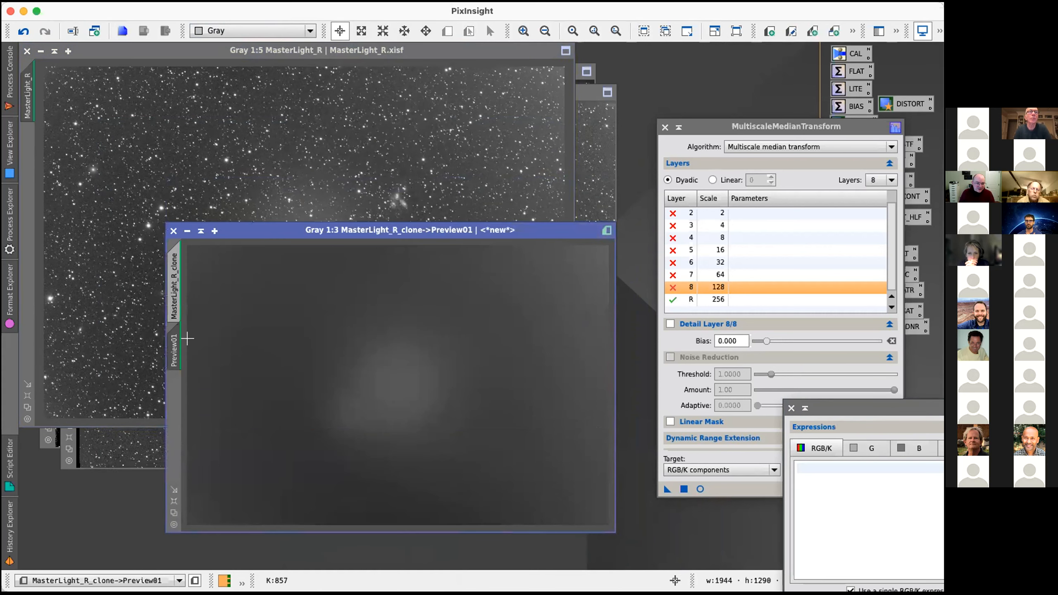
{"action": "double_click", "coordinate": [175, 300]}
{"action": "type", "text": "R_mdl"}
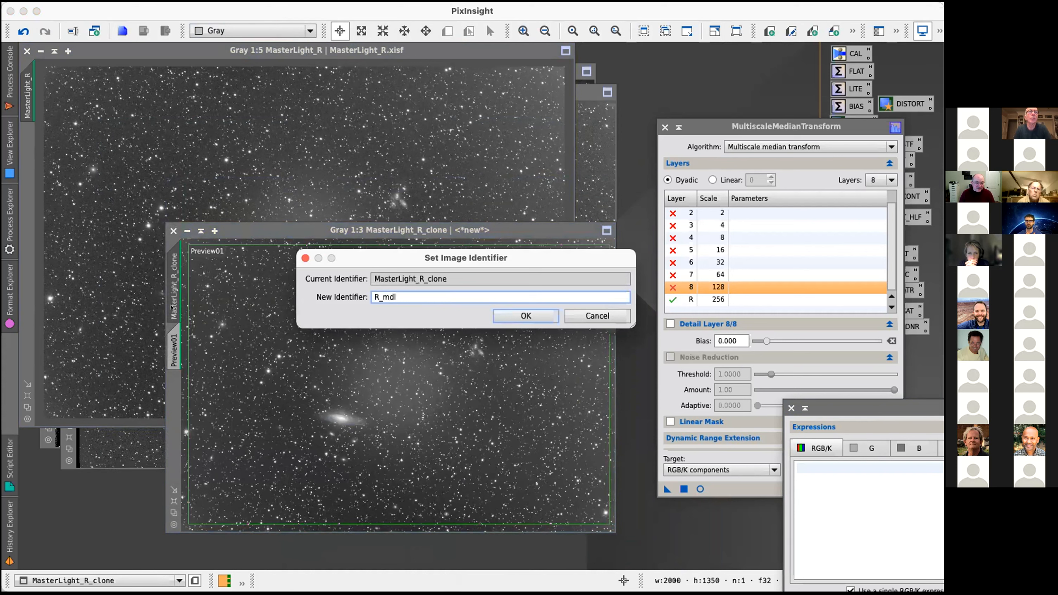
{"action": "key", "text": "Return"}
{"action": "left_click_drag", "start_coordinate": [873, 408], "coordinate": [575, 291]}
{"action": "left_click", "coordinate": [354, 334]}
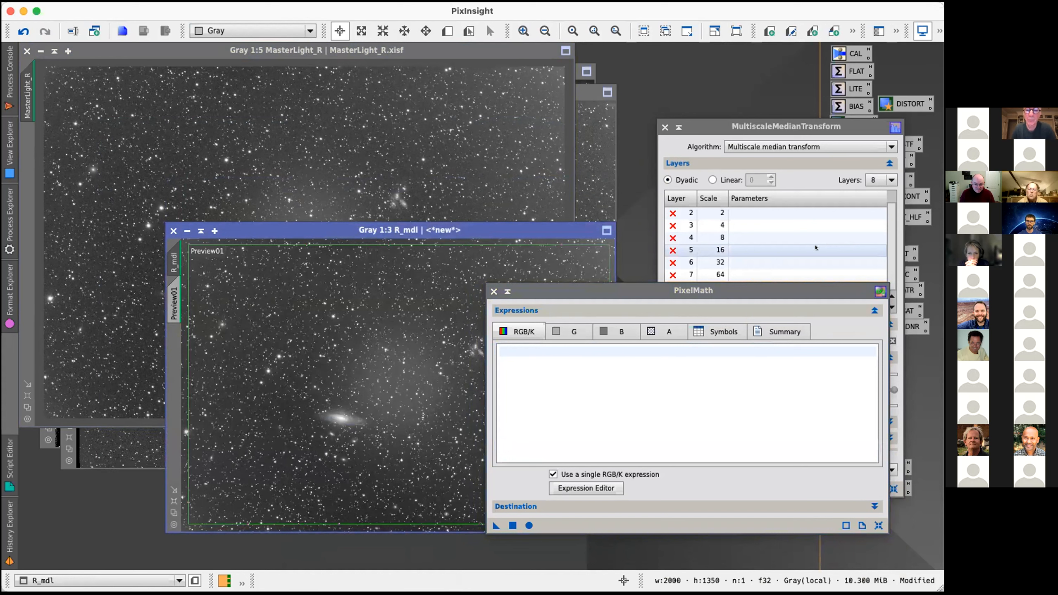
Step: Apply MultiscaleMedianTransform with layers 1 to 8 disabled to the whole R_mdl image and bring MasterLight_R to the front
{"action": "left_click", "coordinate": [805, 126]}
{"action": "left_click_drag", "start_coordinate": [662, 488], "coordinate": [276, 314]}
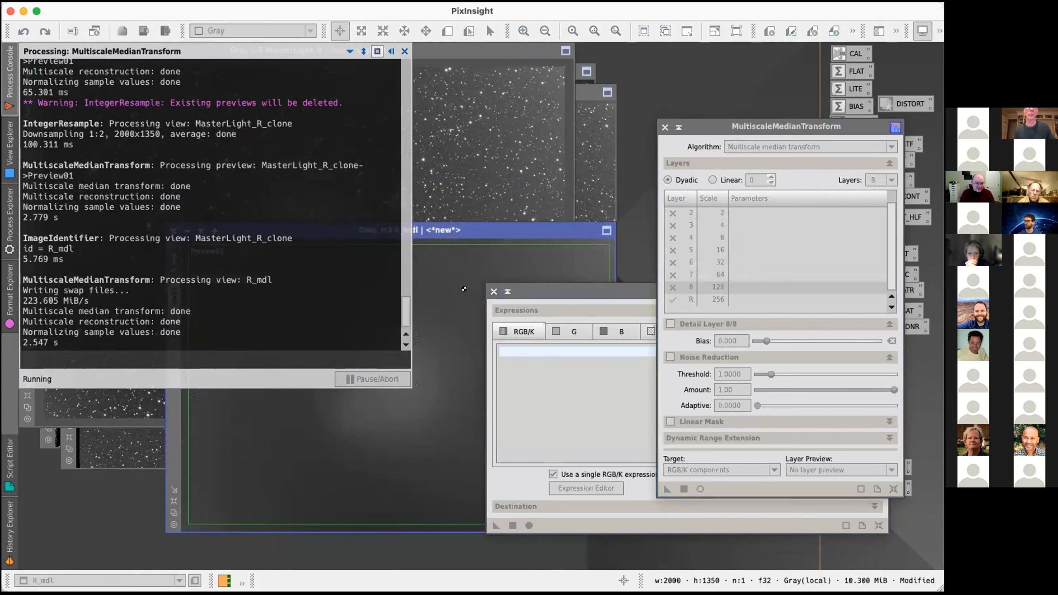
{"action": "left_click", "coordinate": [442, 188]}
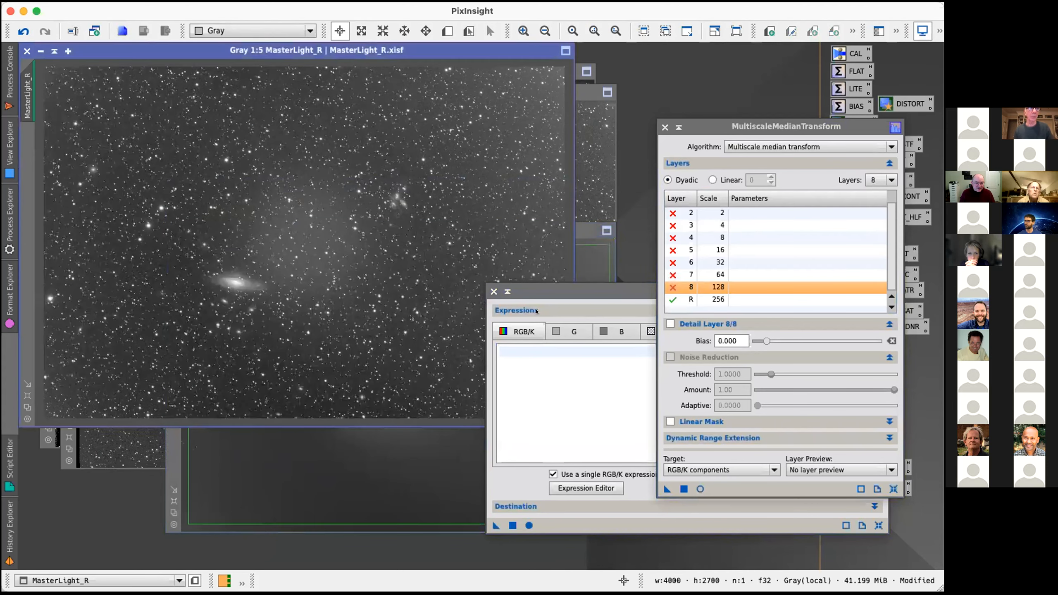
Step: Enter the expression $T-R_mdl+med(R_mdl) as the single RGB/K expression in PixelMath
{"action": "left_click", "coordinate": [537, 310]}
{"action": "left_click_drag", "start_coordinate": [560, 291], "coordinate": [401, 290]}
{"action": "left_click", "coordinate": [442, 382]}
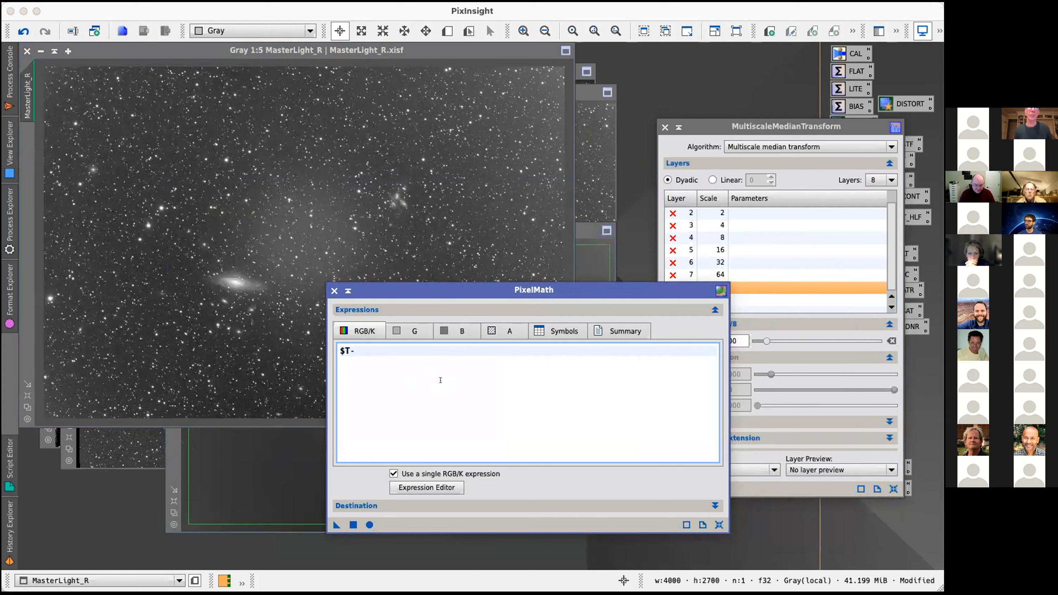
{"action": "type", "text": "R_m"}
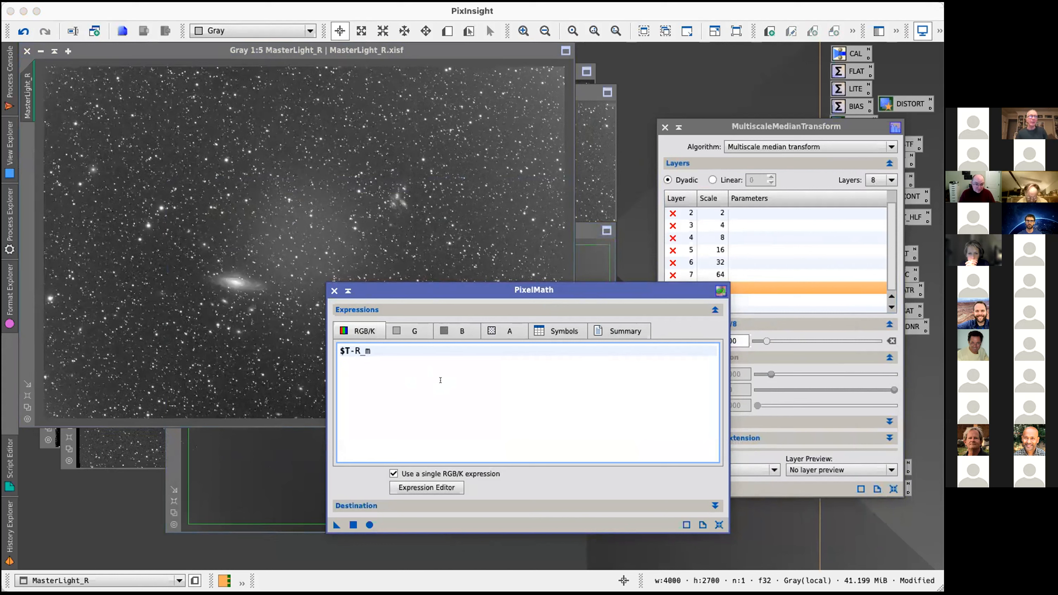
{"action": "type", "text": "dl+"}
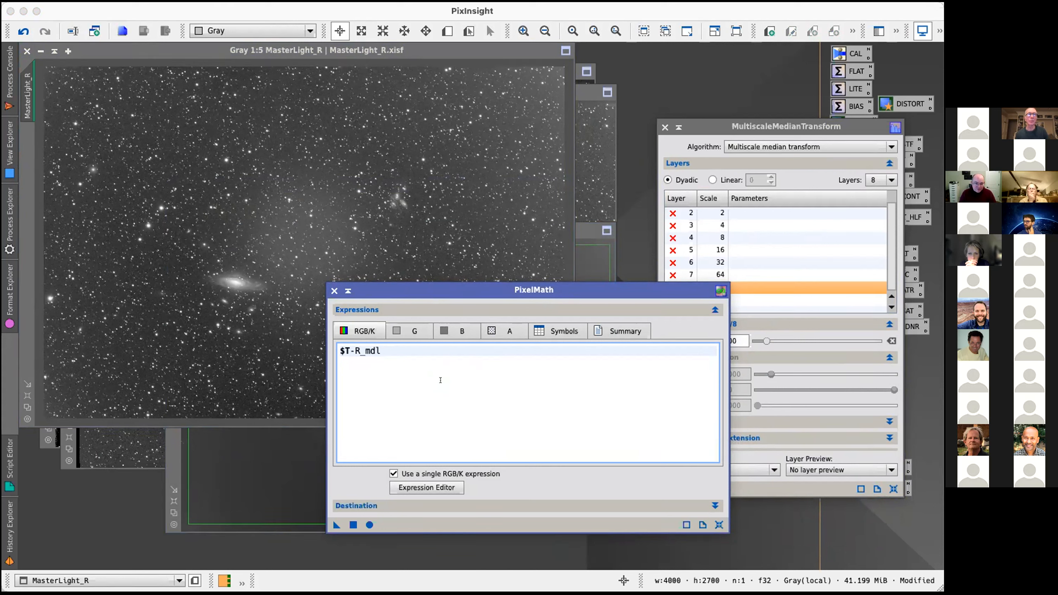
{"action": "type", "text": "+med(R_mdl"}
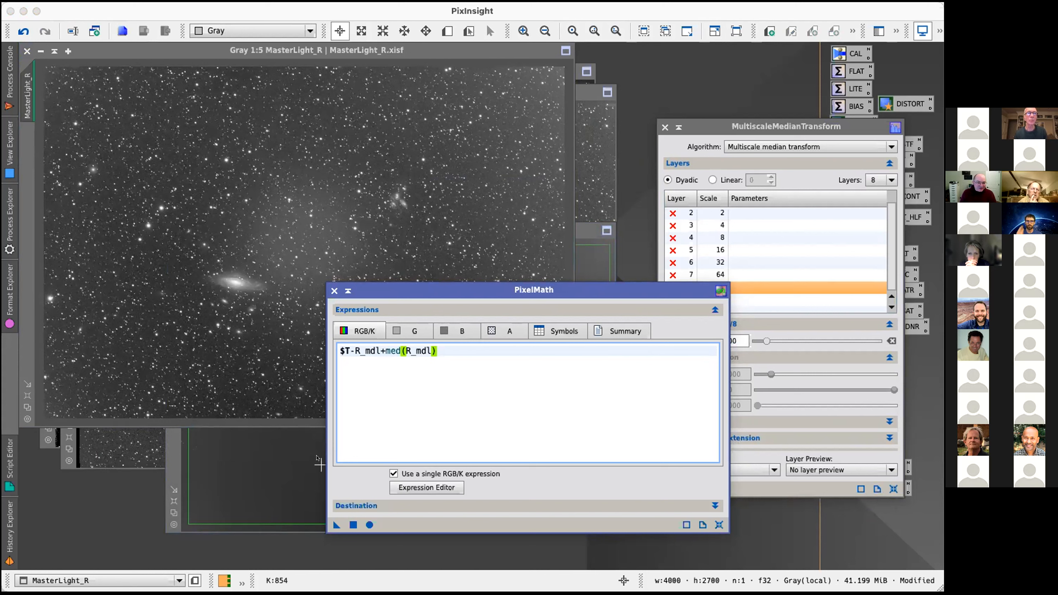
Step: Apply the PixelMath expression to MasterLight_R and move the PixelMath window clear of the image
{"action": "left_click_drag", "start_coordinate": [330, 526], "coordinate": [330, 526]}
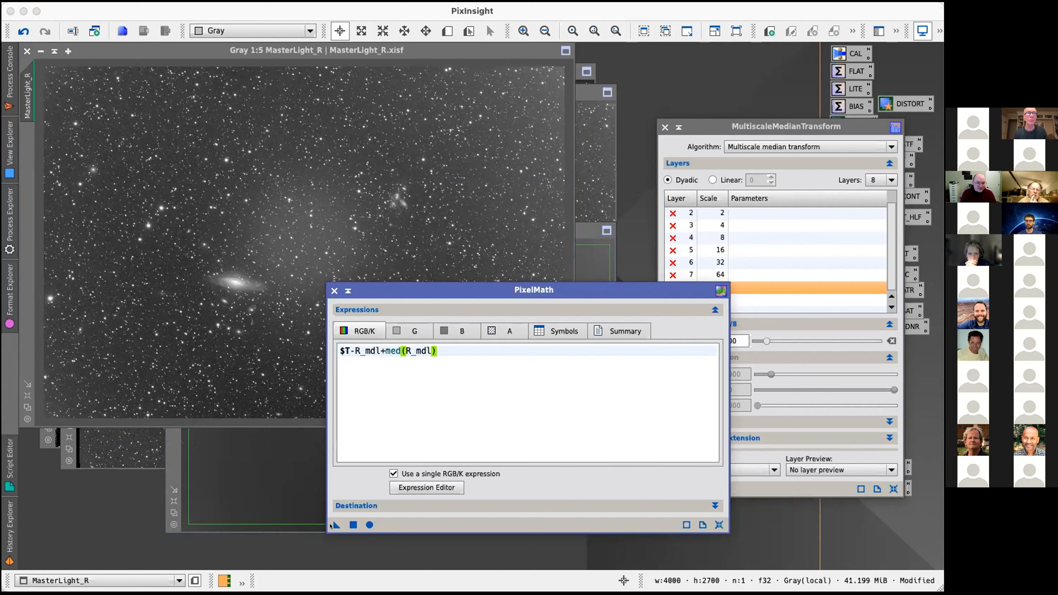
{"action": "left_click_drag", "start_coordinate": [350, 143], "coordinate": [354, 146]}
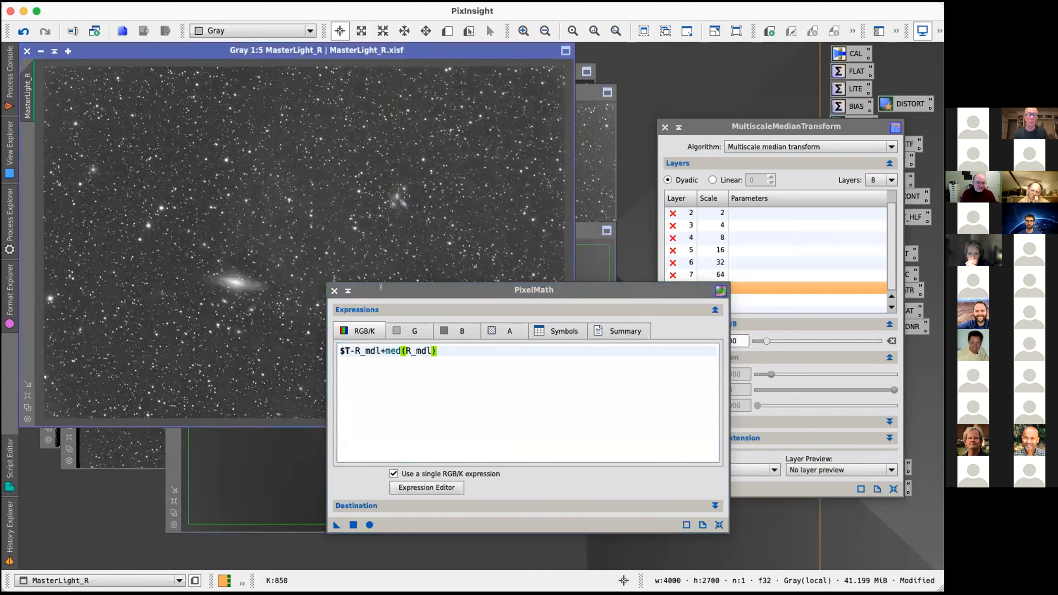
{"action": "left_click_drag", "start_coordinate": [392, 286], "coordinate": [665, 315]}
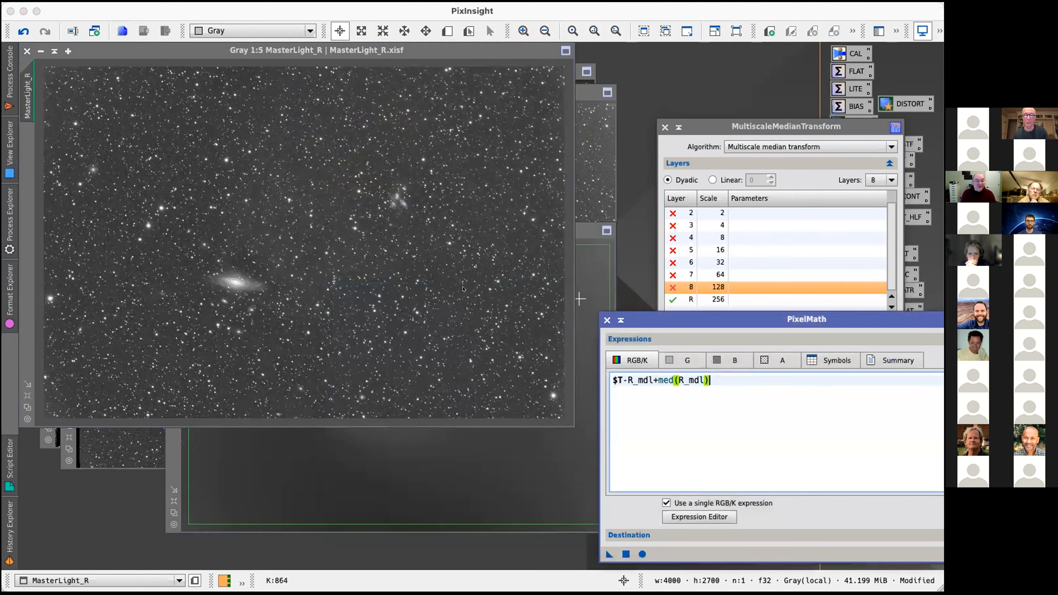
Step: Compare MasterLight_R before and after the background subtraction by repeatedly undoing and redoing it
{"action": "key", "text": "super+z"}
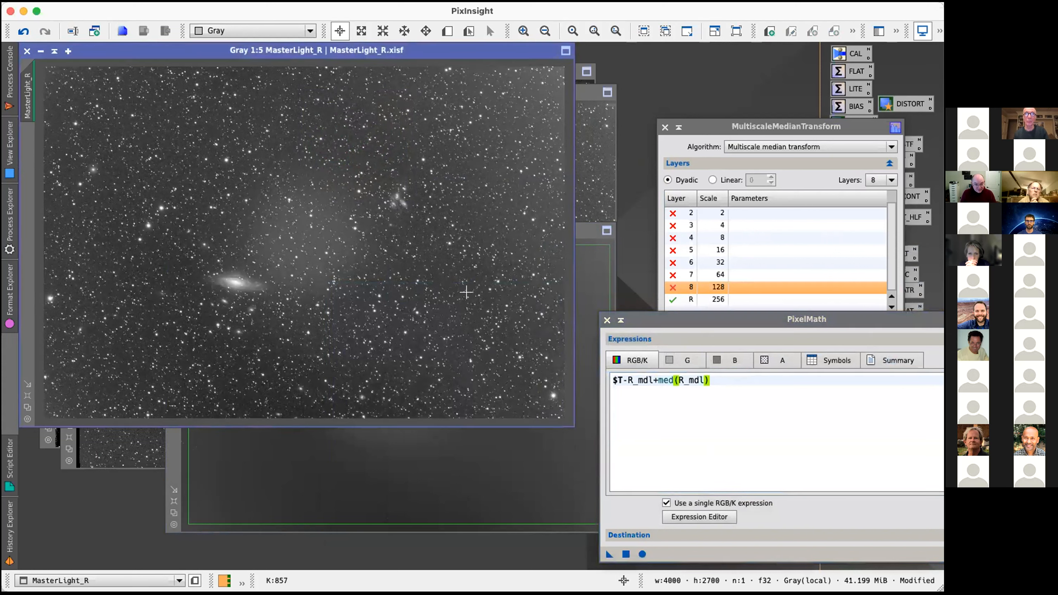
{"action": "key", "text": "super+shift+z"}
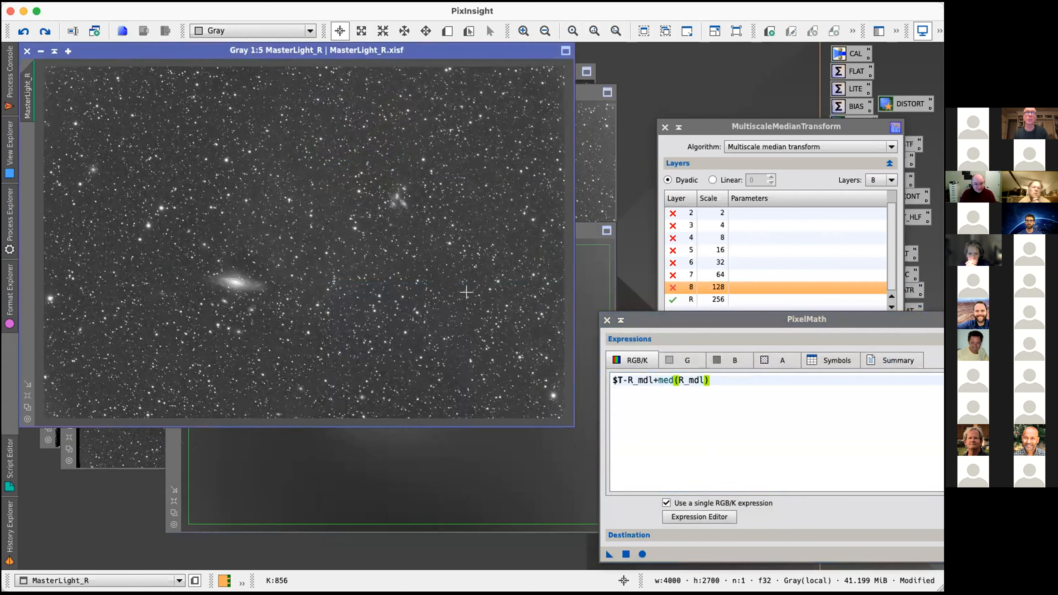
{"action": "key", "text": "super+z"}
{"action": "key", "text": "super+shift+z"}
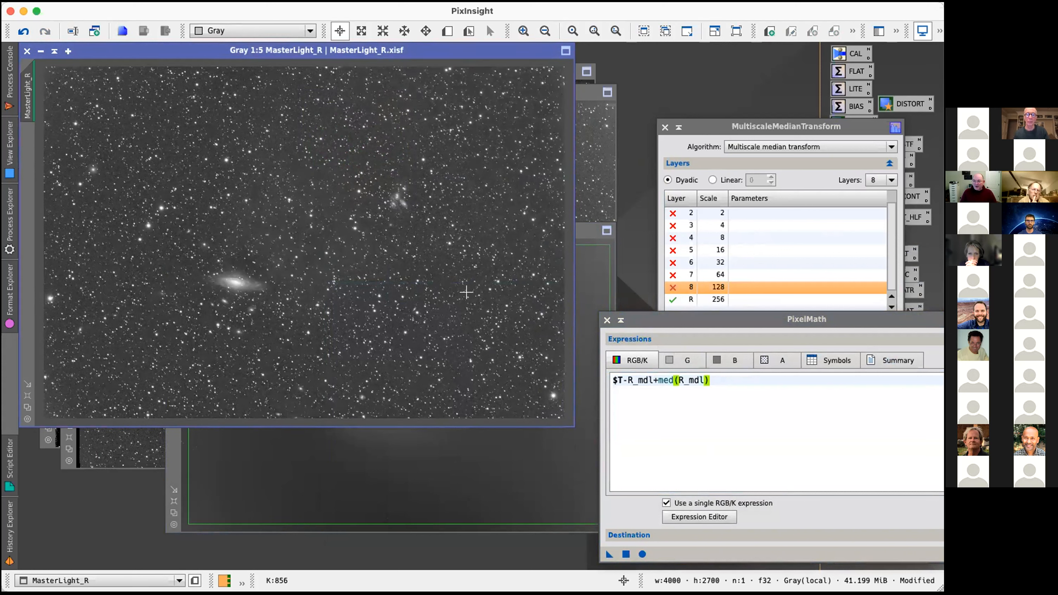
{"action": "key", "text": "super+z"}
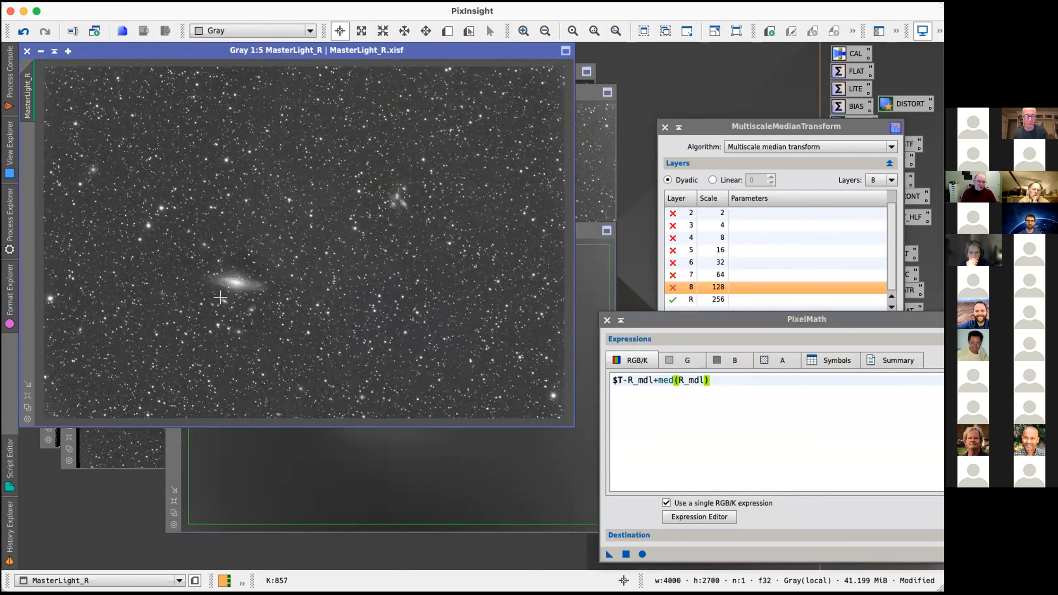
Step: Examine the corrected MasterLight_R around the large galaxy and compare it with the R_mdl background model
{"action": "scroll", "coordinate": [220, 297], "scroll_direction": "up", "scroll_amount": 1}
{"action": "scroll", "coordinate": [220, 297], "scroll_direction": "up", "scroll_amount": 1}
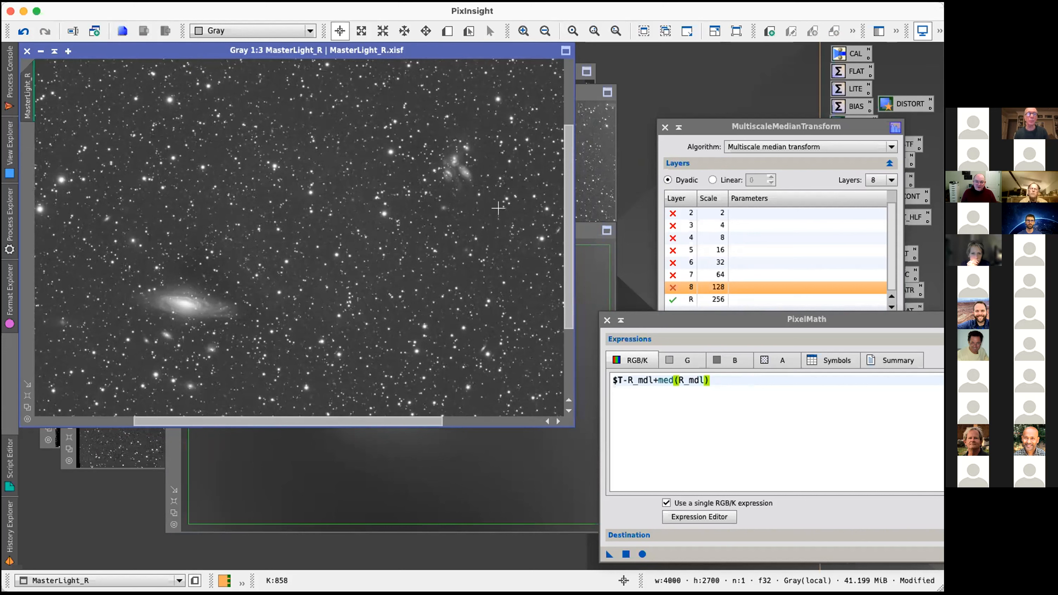
{"action": "left_click", "coordinate": [576, 227]}
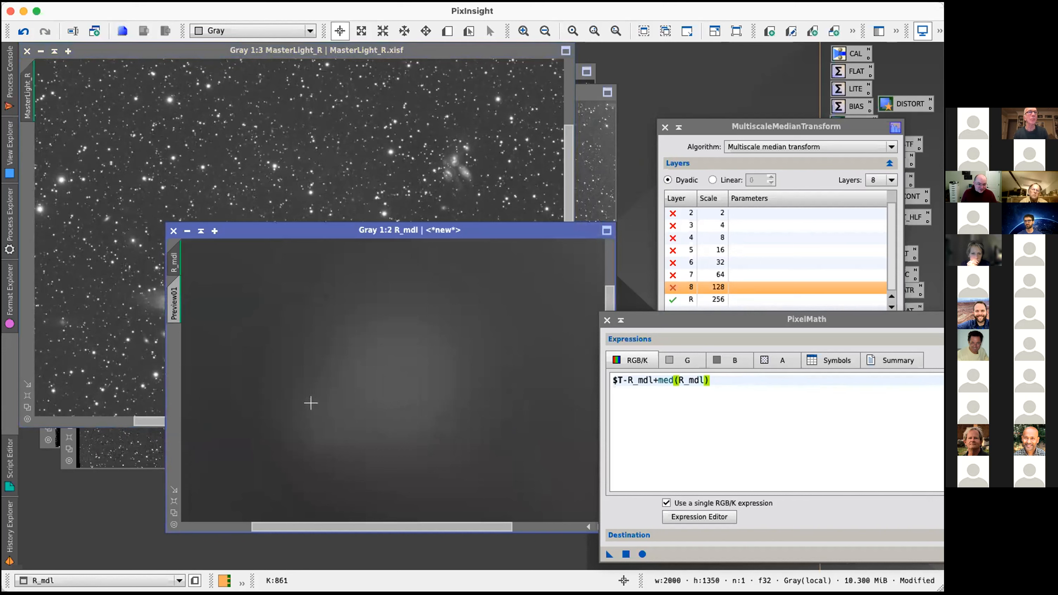
{"action": "scroll", "coordinate": [334, 390], "scroll_direction": "down", "scroll_amount": 1}
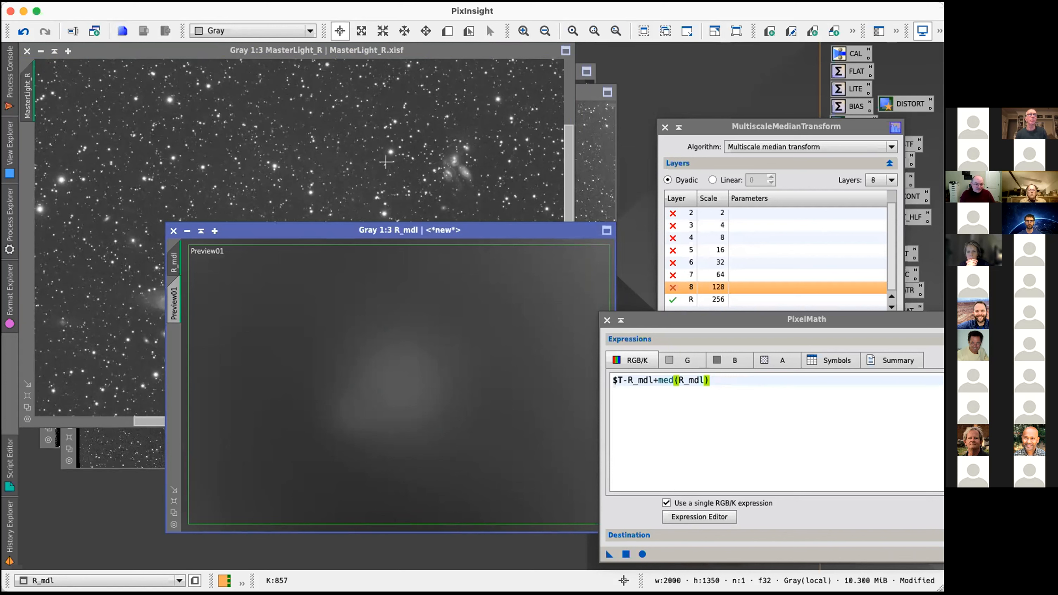
{"action": "left_click", "coordinate": [133, 346]}
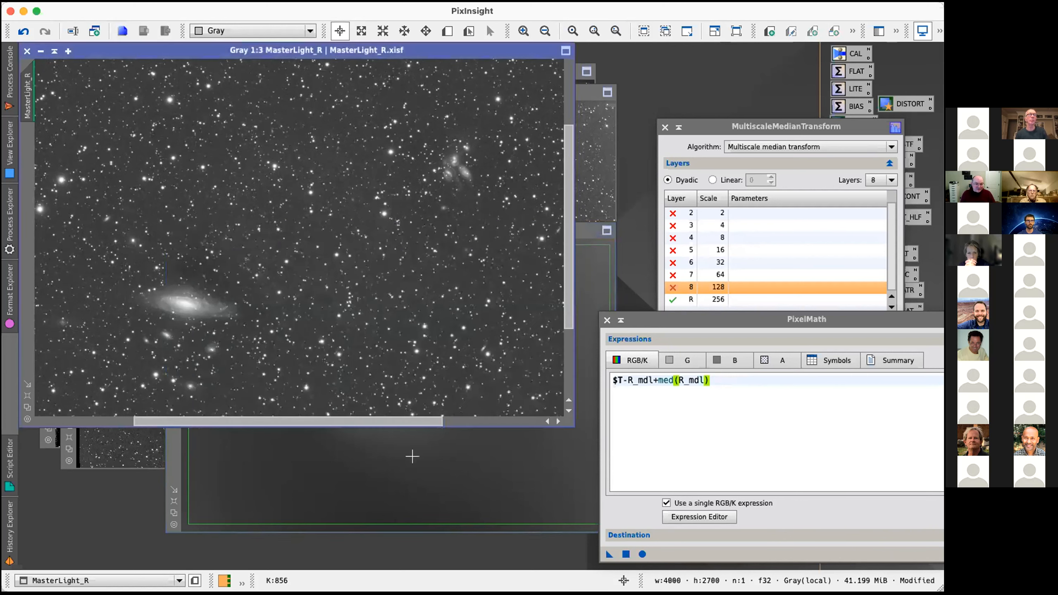
{"action": "left_click", "coordinate": [413, 440]}
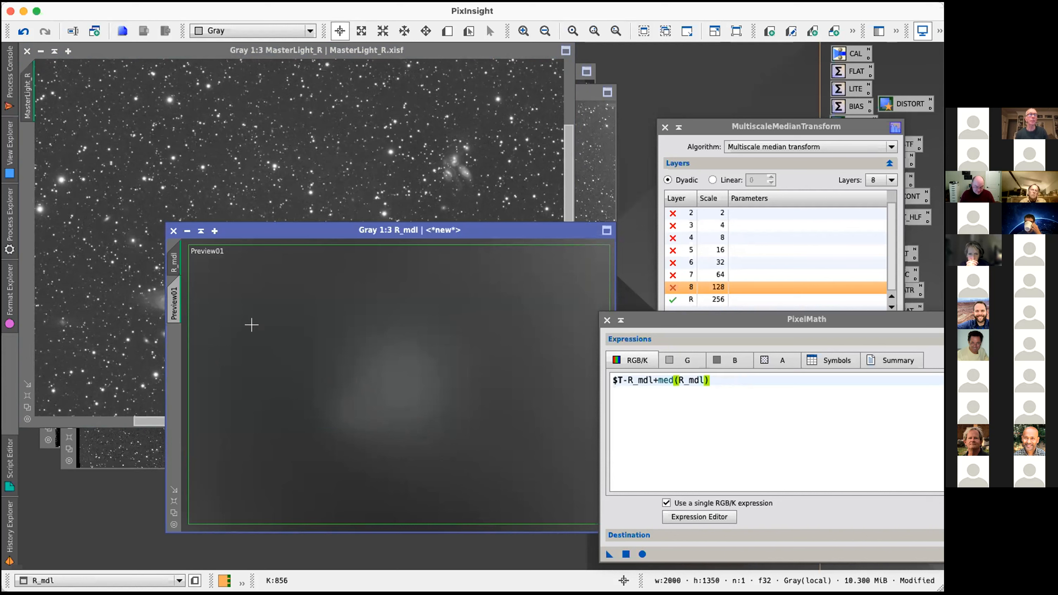
Step: Undo the median transform on R_mdl to clone its unfiltered state, and redo the transform on R_mdl
{"action": "key", "text": "ctrl+z"}
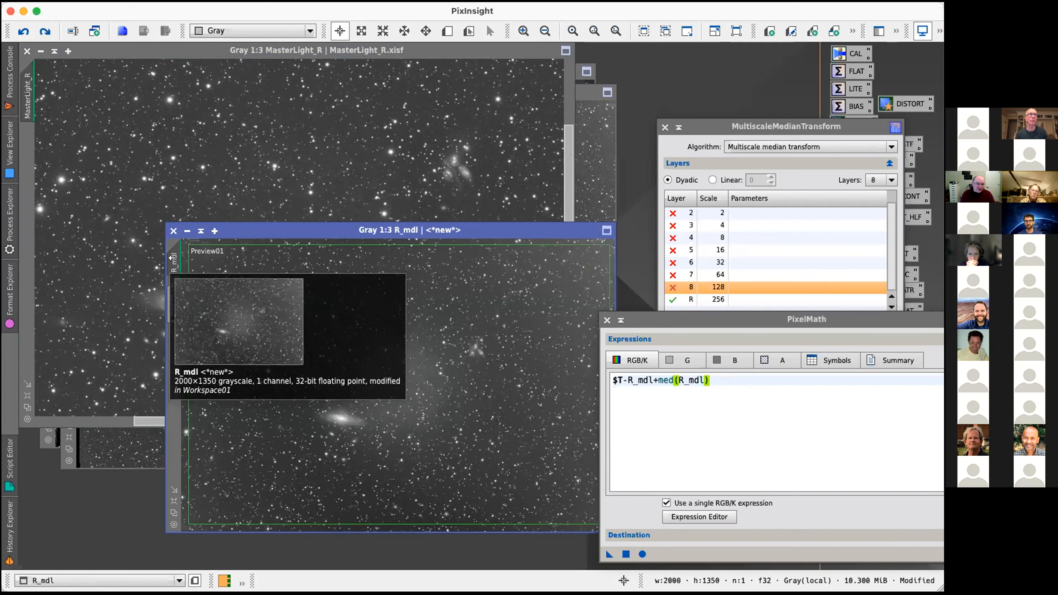
{"action": "left_click_drag", "start_coordinate": [173, 263], "coordinate": [253, 155]}
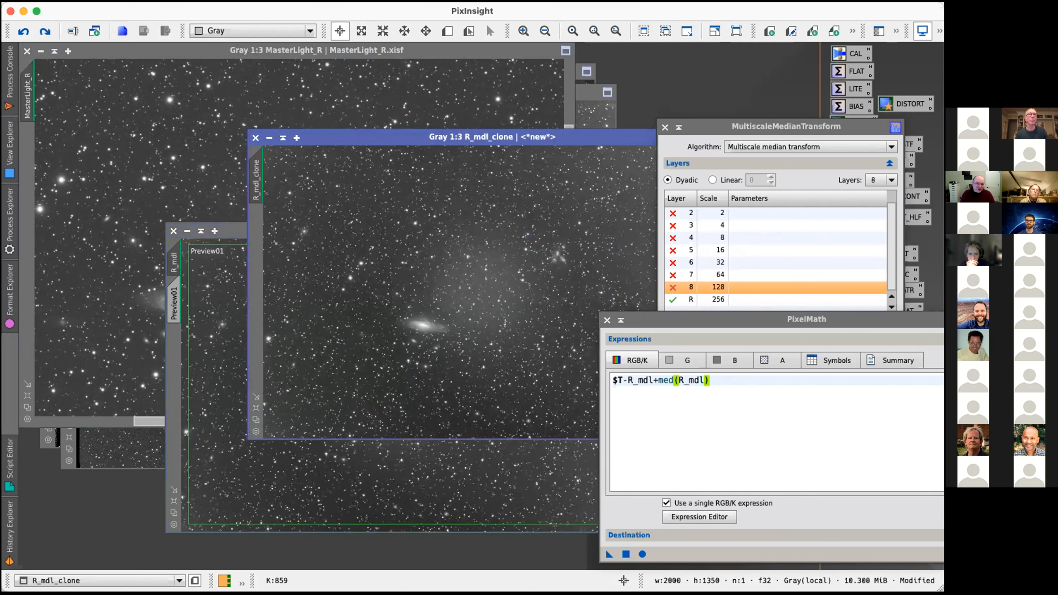
{"action": "key", "text": "ctrl+y"}
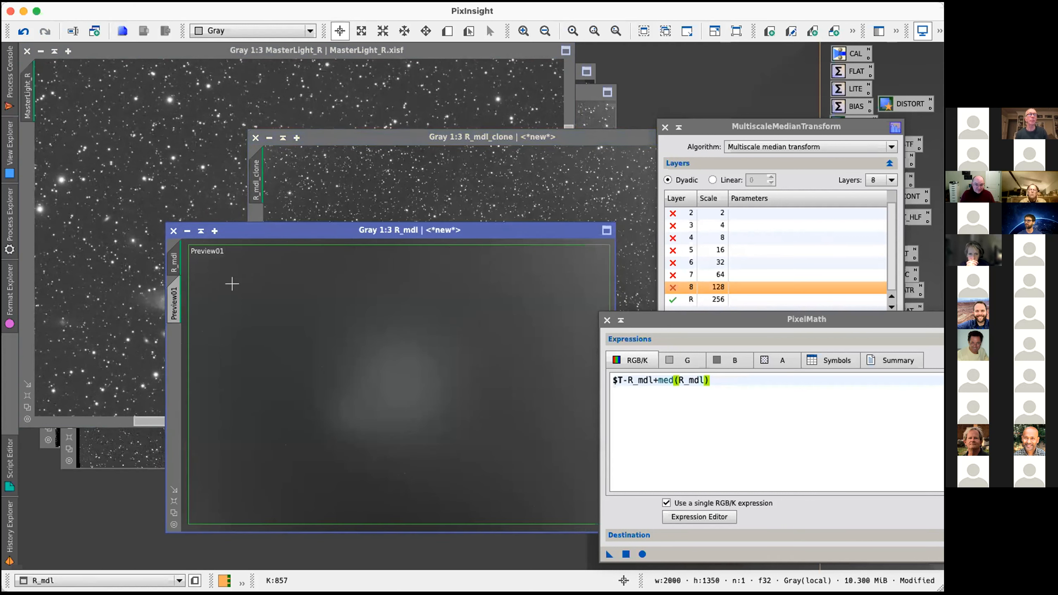
Step: Downsample R_mdl_clone by a factor of 2 with IntegerResample in Average mode and fit its window to the smaller image
{"action": "left_click", "coordinate": [475, 141]}
{"action": "left_click", "coordinate": [347, 1]}
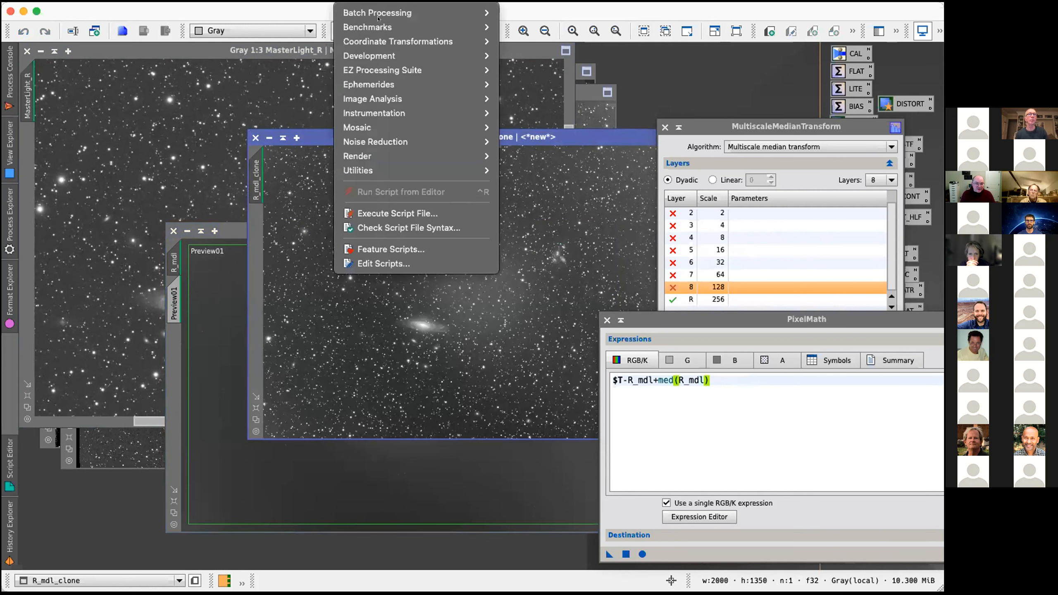
{"action": "mouse_move", "coordinate": [311, 1]}
{"action": "mouse_move", "coordinate": [327, 208]}
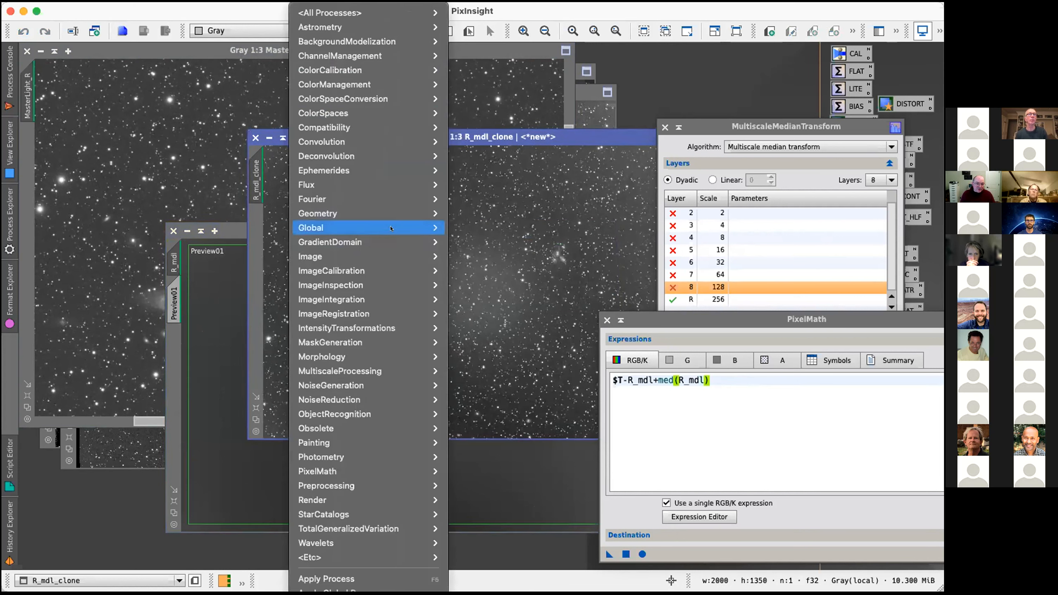
{"action": "left_click", "coordinate": [484, 270]}
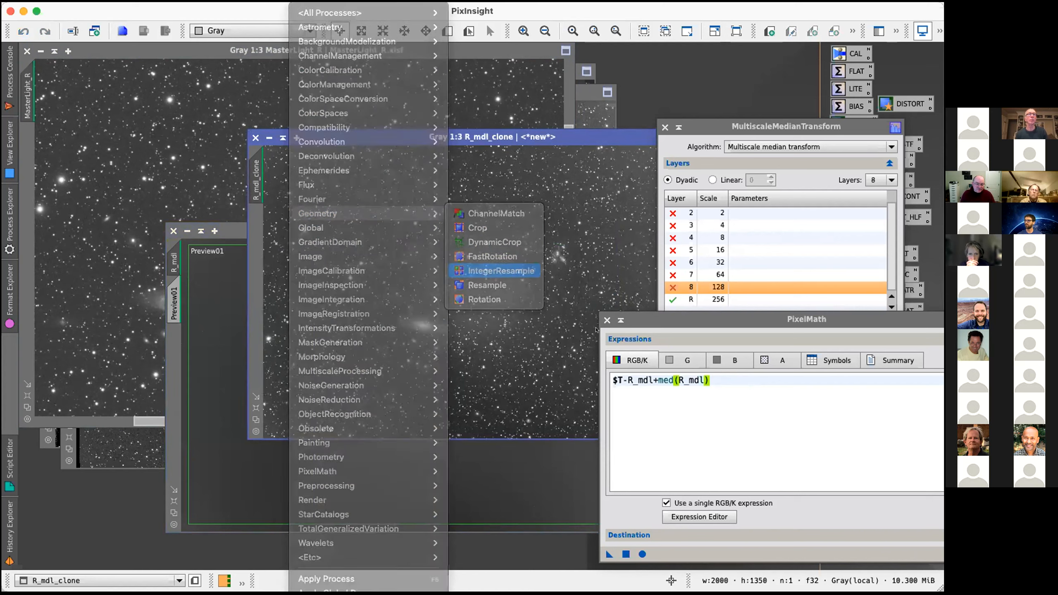
{"action": "left_click_drag", "start_coordinate": [321, 509], "coordinate": [515, 202]}
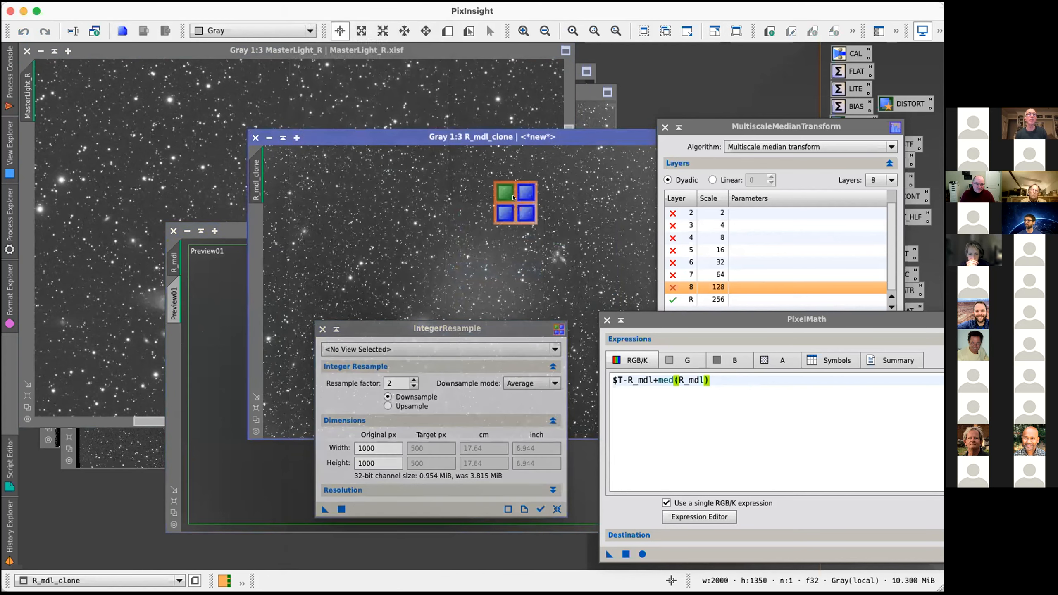
{"action": "left_click", "coordinate": [471, 287]}
{"action": "scroll", "coordinate": [472, 288], "scroll_direction": "up", "scroll_amount": 2}
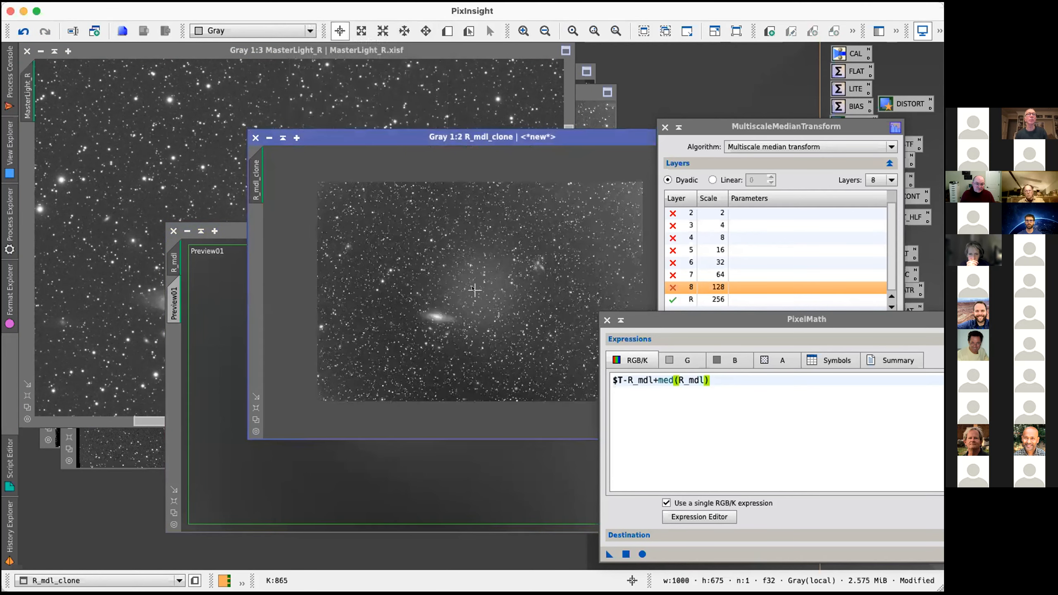
{"action": "left_click", "coordinate": [256, 408]}
Step: Apply MultiscaleMedianTransform with layers 1 to 8 disabled to R_mdl_clone and undo the PixelMath correction on MasterLight_R
{"action": "left_click", "coordinate": [697, 129]}
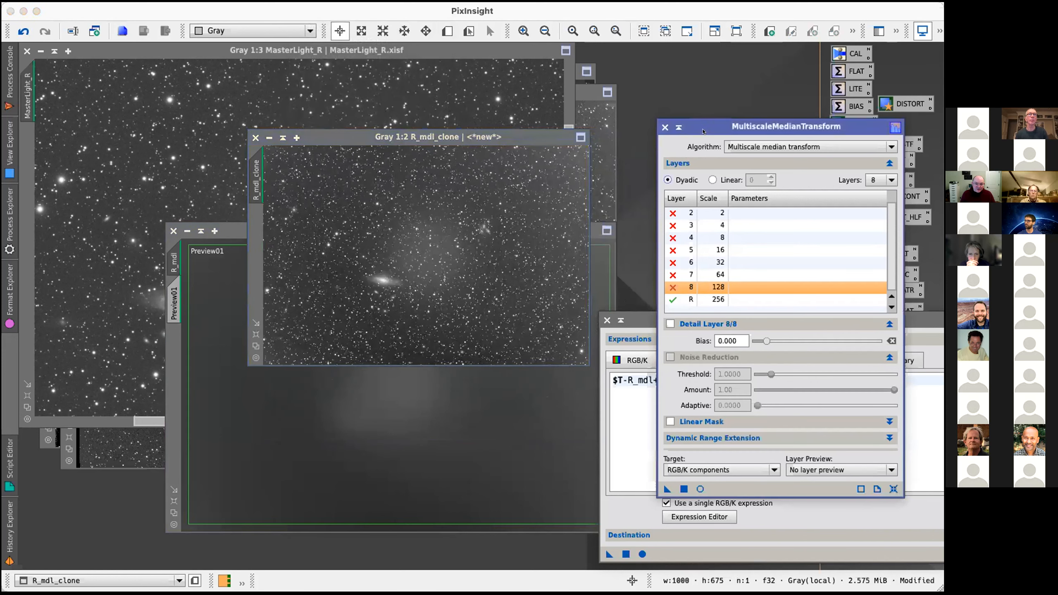
{"action": "left_click_drag", "start_coordinate": [665, 488], "coordinate": [495, 288]}
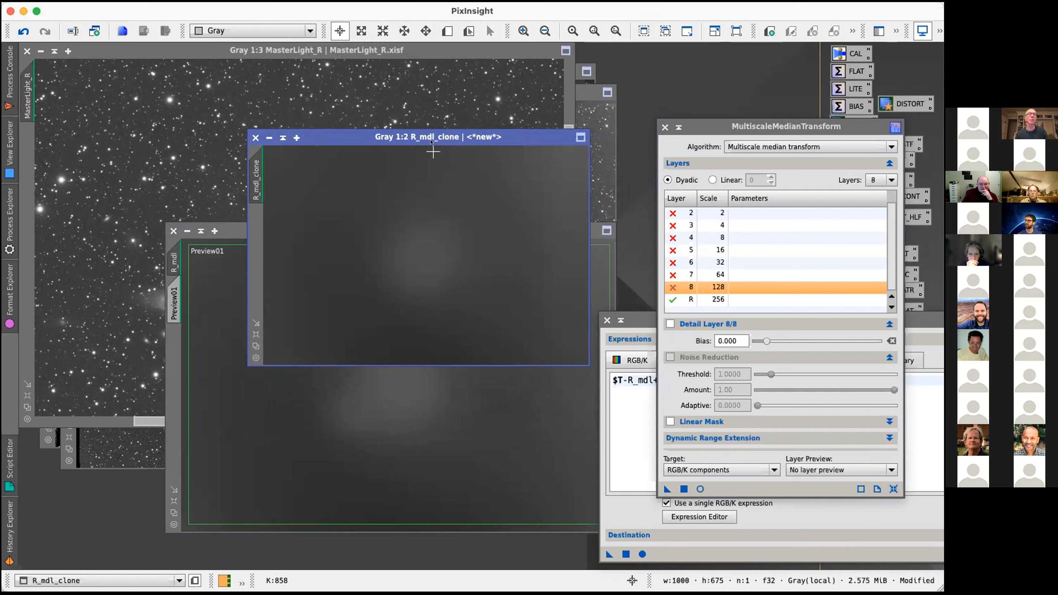
{"action": "left_click", "coordinate": [430, 109]}
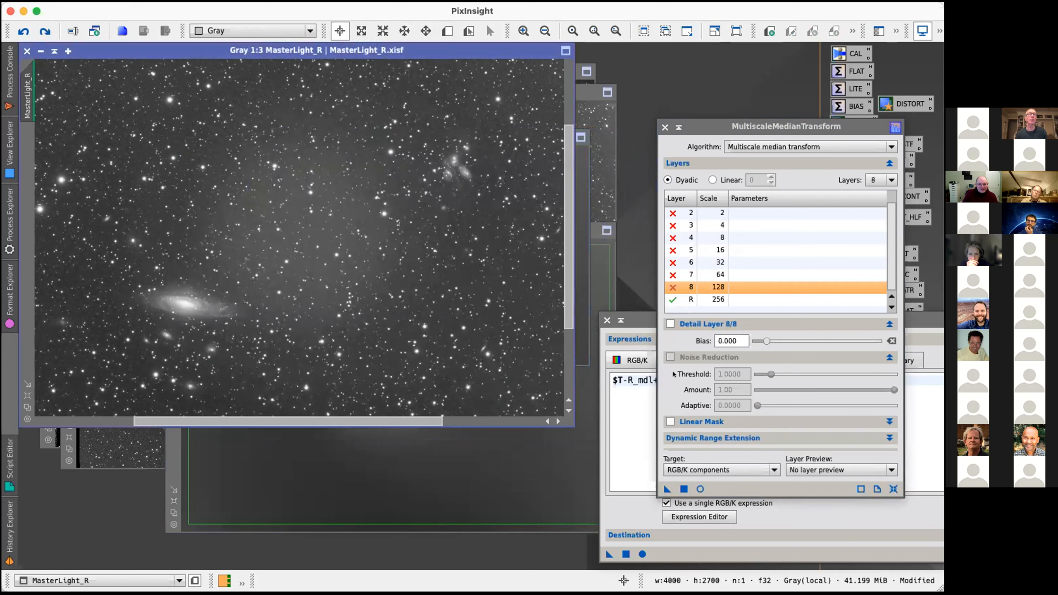
Step: Change the PixelMath expression to $T-R_mdl_clone+med(R_mdl_clone)
{"action": "left_click", "coordinate": [622, 422]}
{"action": "left_click", "coordinate": [650, 375]}
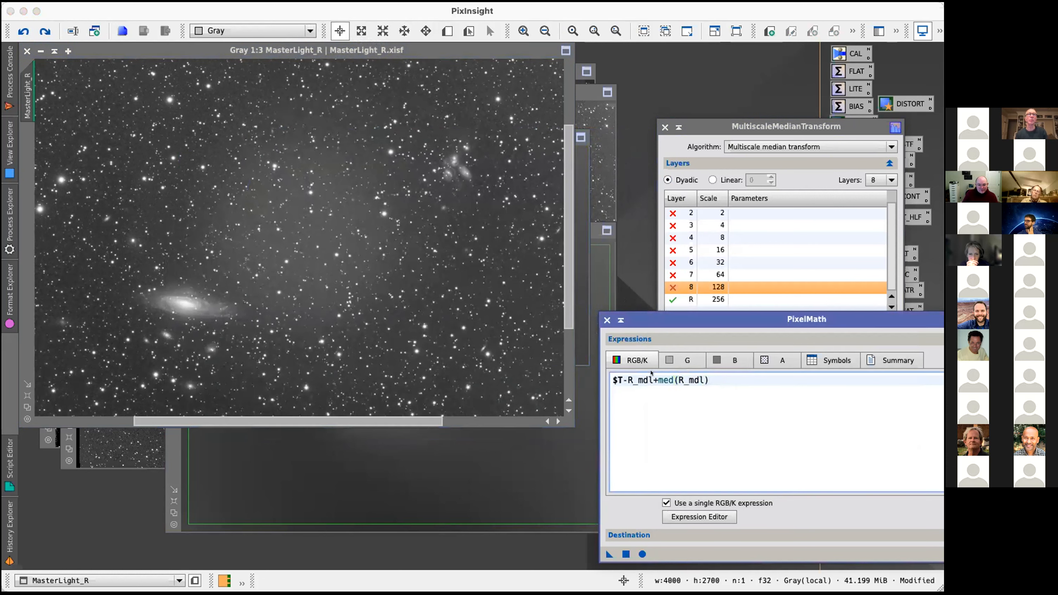
{"action": "type", "text": "_clone"}
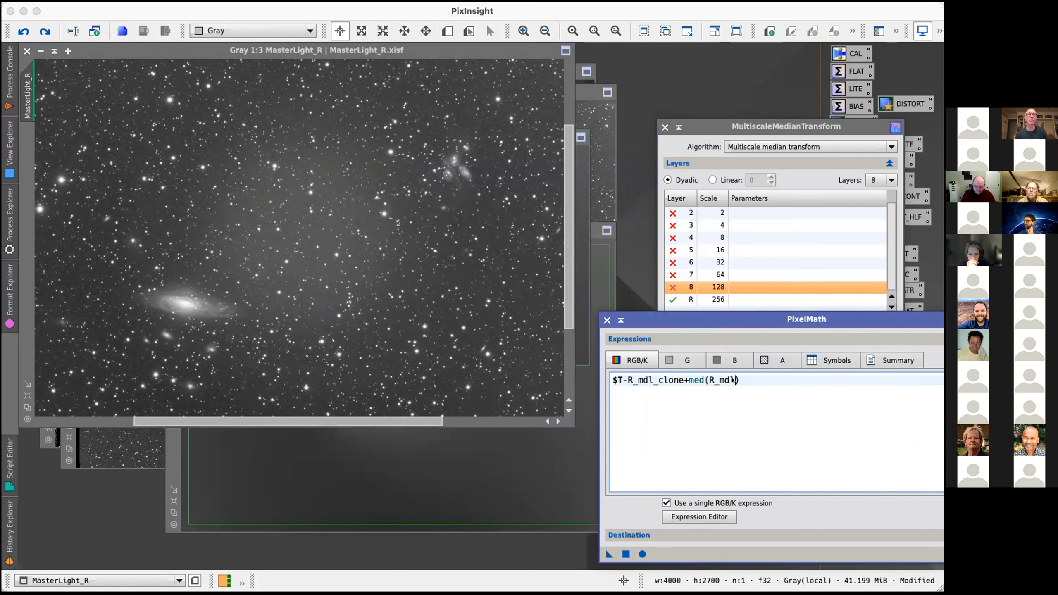
{"action": "type", "text": "ne"}
Step: Apply the R_mdl_clone background subtraction in PixelMath to MasterLight_R, with the entire image in view
{"action": "left_click", "coordinate": [328, 205]}
{"action": "scroll", "coordinate": [328, 205], "scroll_direction": "down", "scroll_amount": 2}
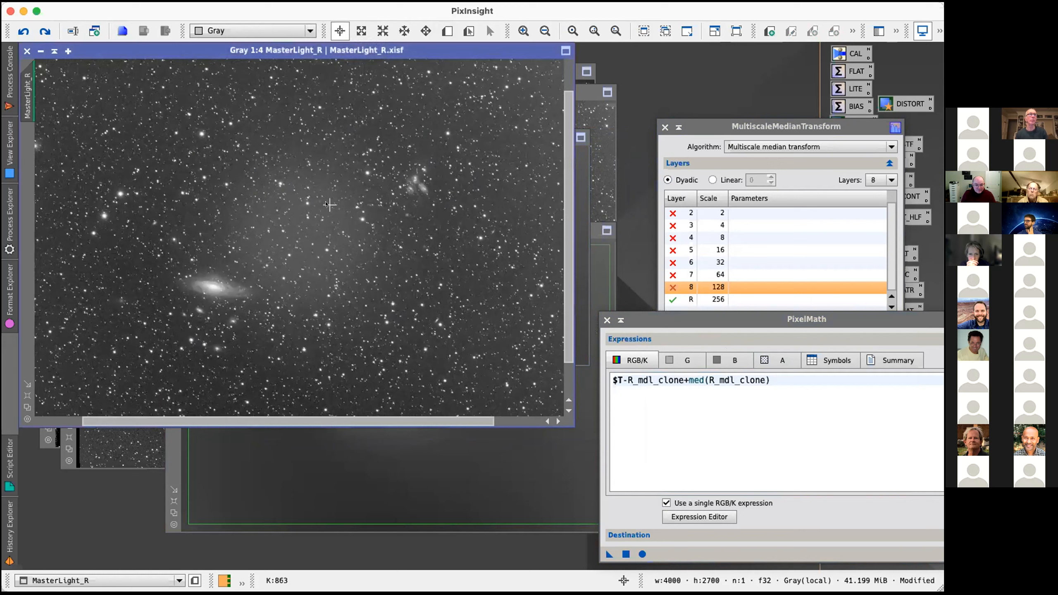
{"action": "left_click_drag", "start_coordinate": [609, 554], "coordinate": [297, 277]}
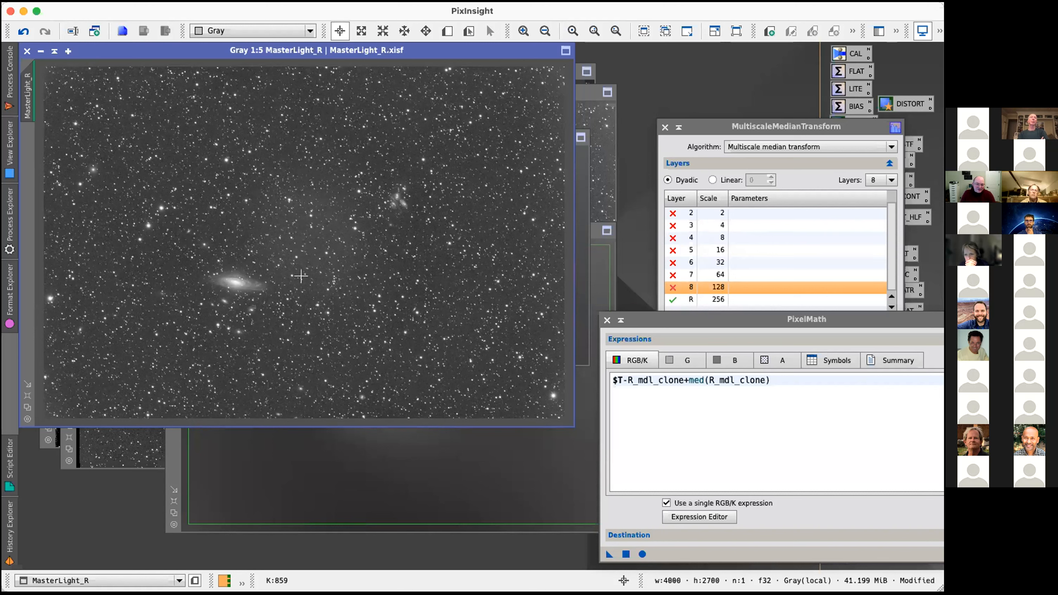
Step: Compare the R_mdl_clone background model with the R_mdl model by bringing each to the front
{"action": "left_click", "coordinate": [363, 483]}
{"action": "left_click", "coordinate": [583, 208]}
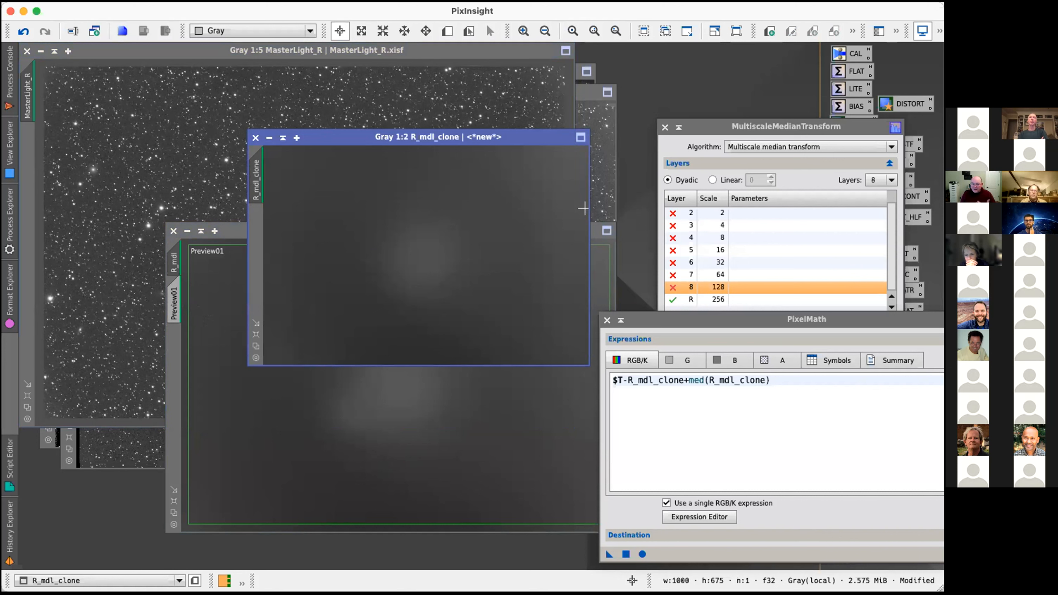
{"action": "left_click", "coordinate": [427, 413]}
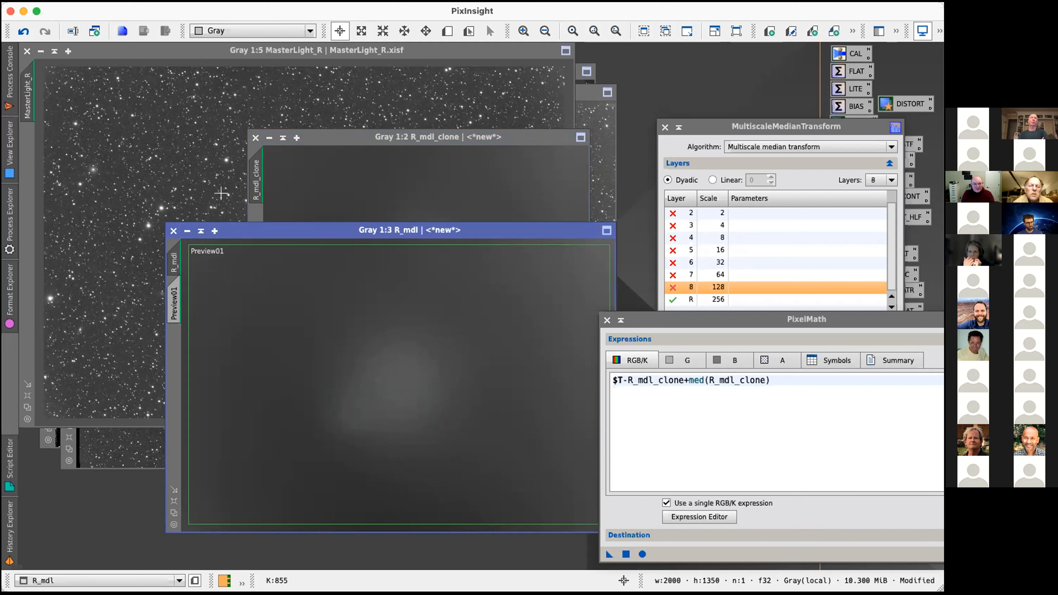
{"action": "left_click", "coordinate": [130, 7]}
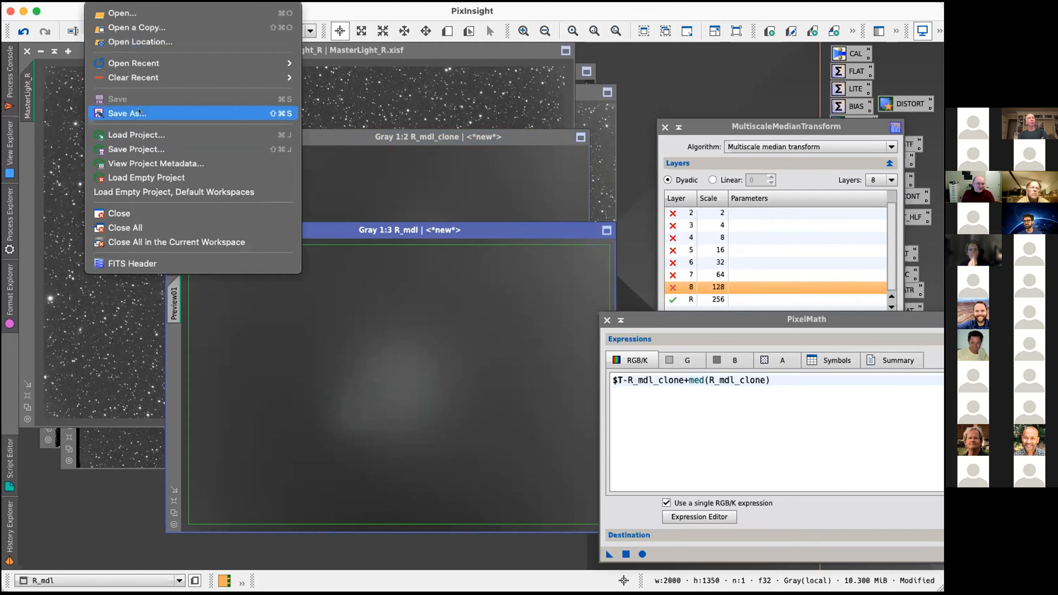
{"action": "left_click", "coordinate": [184, 111]}
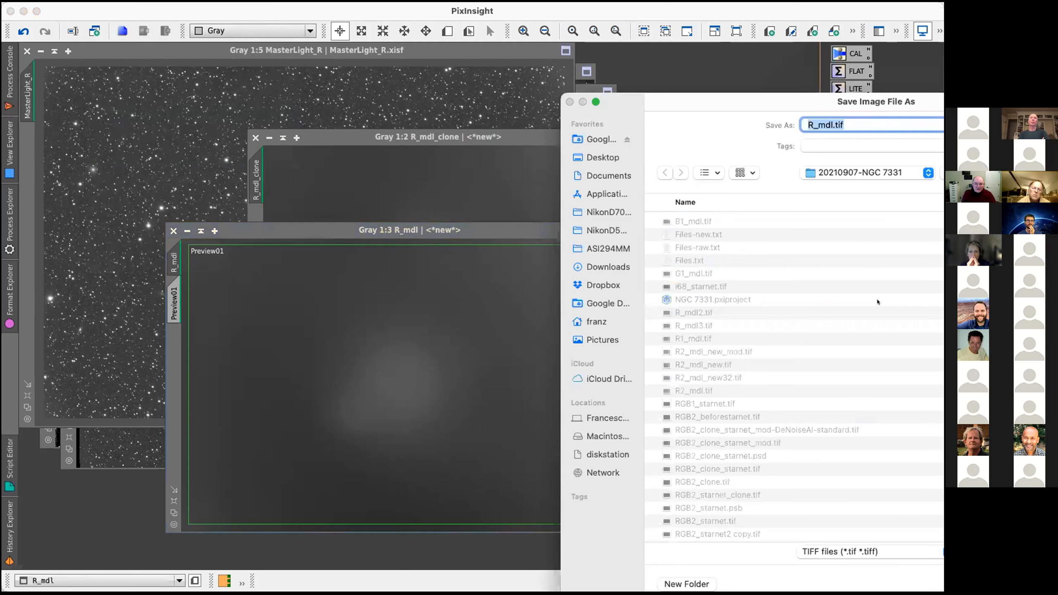
{"action": "key", "text": "Escape"}
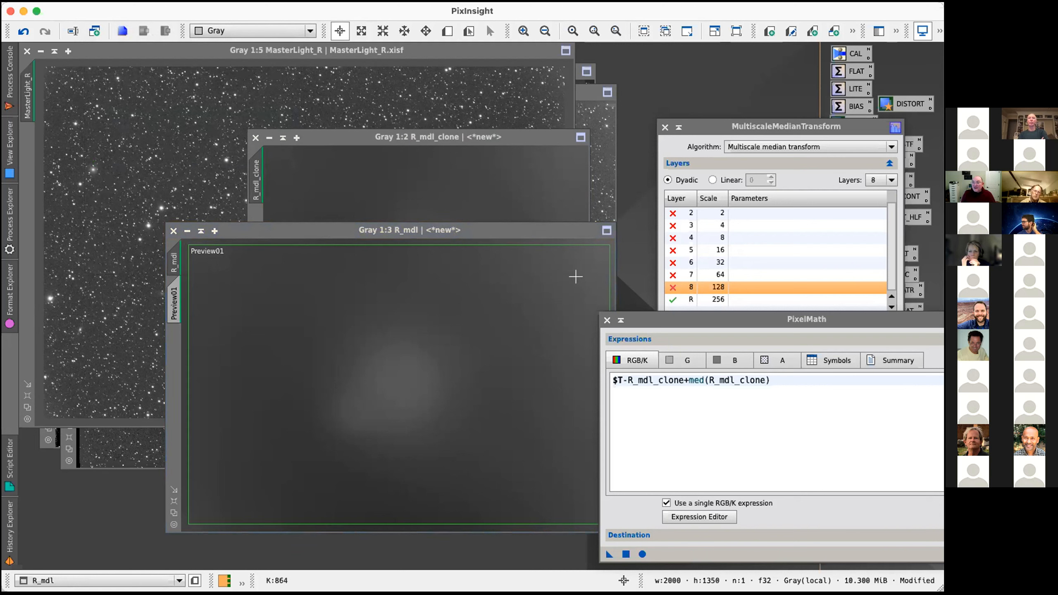
Step: Move the R_mdl image window over MasterLight_R and close the PixelMath and MultiscaleMedianTransform processes
{"action": "left_click_drag", "start_coordinate": [515, 228], "coordinate": [461, 89]}
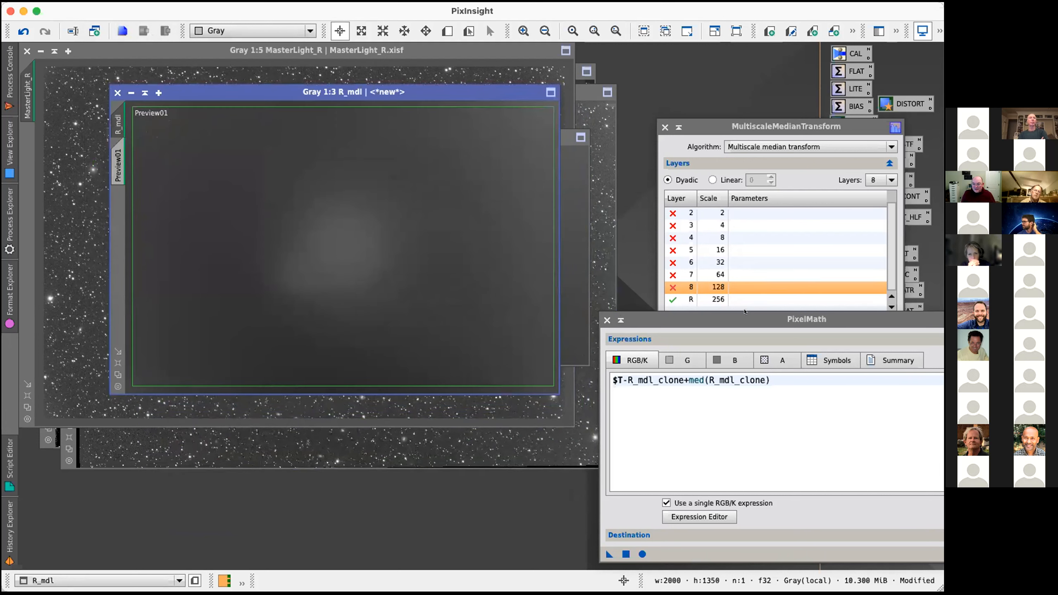
{"action": "left_click", "coordinate": [721, 320]}
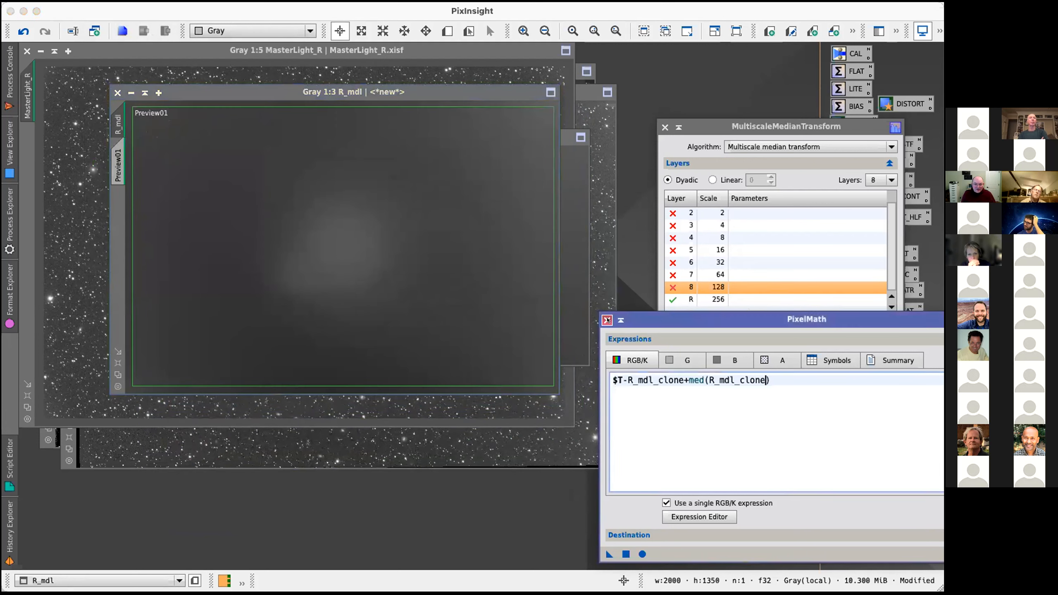
{"action": "left_click", "coordinate": [607, 319]}
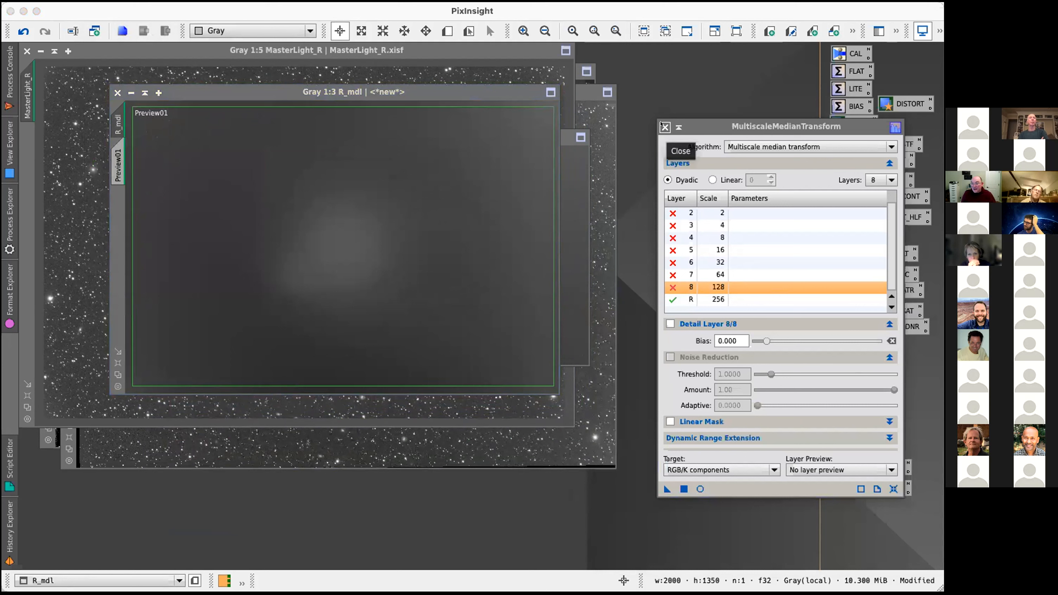
{"action": "left_click", "coordinate": [664, 127]}
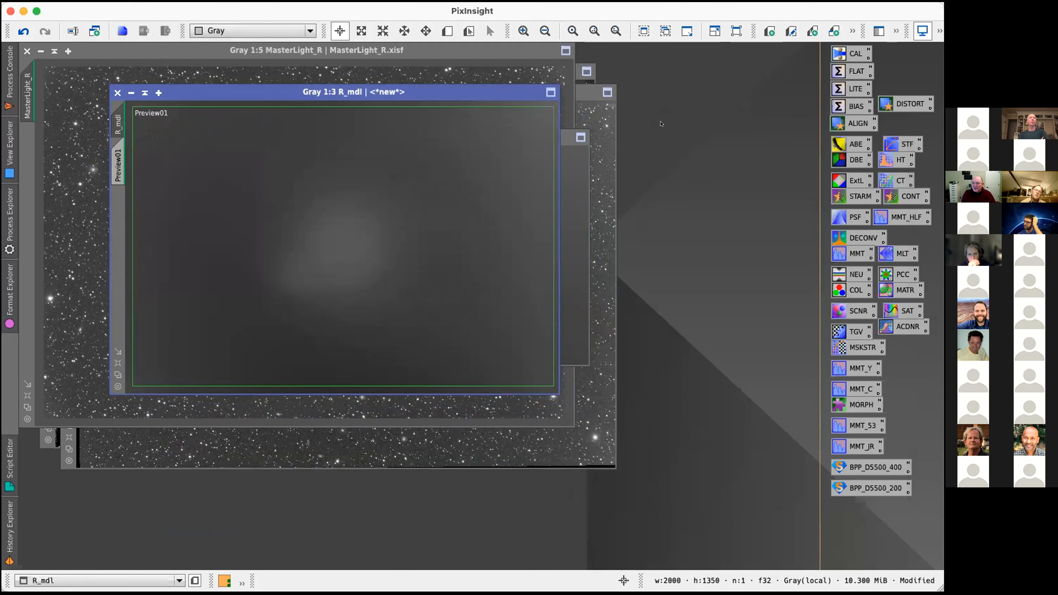
Step: Open HistogramTransformation and ScreenTransferFunction and arrange them around the R_mdl image window
{"action": "left_click", "coordinate": [883, 161]}
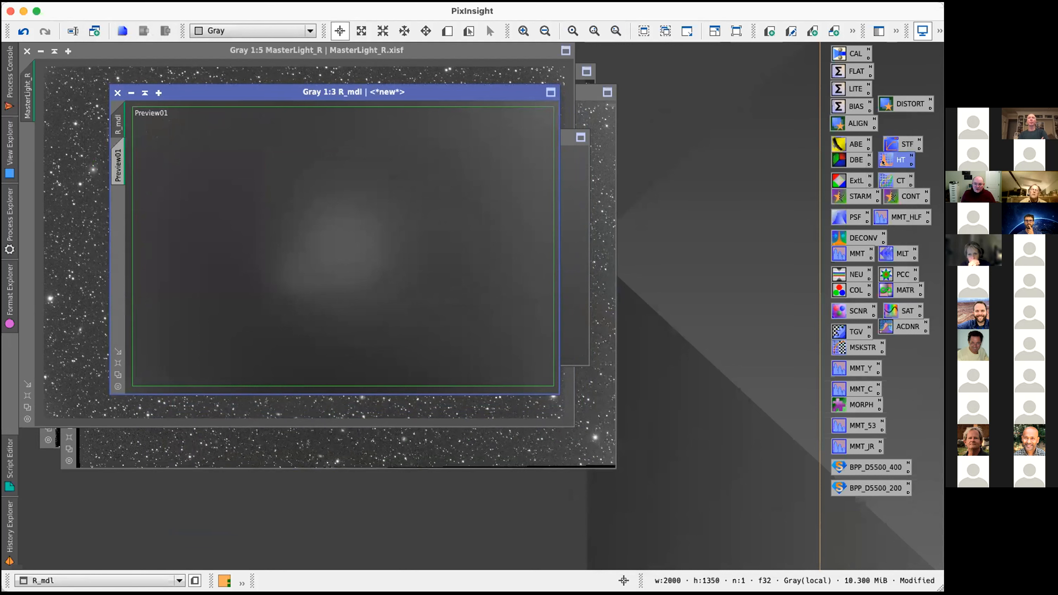
{"action": "double_click", "coordinate": [882, 161]}
{"action": "left_click_drag", "start_coordinate": [639, 61], "coordinate": [707, 66]}
{"action": "double_click", "coordinate": [899, 143]}
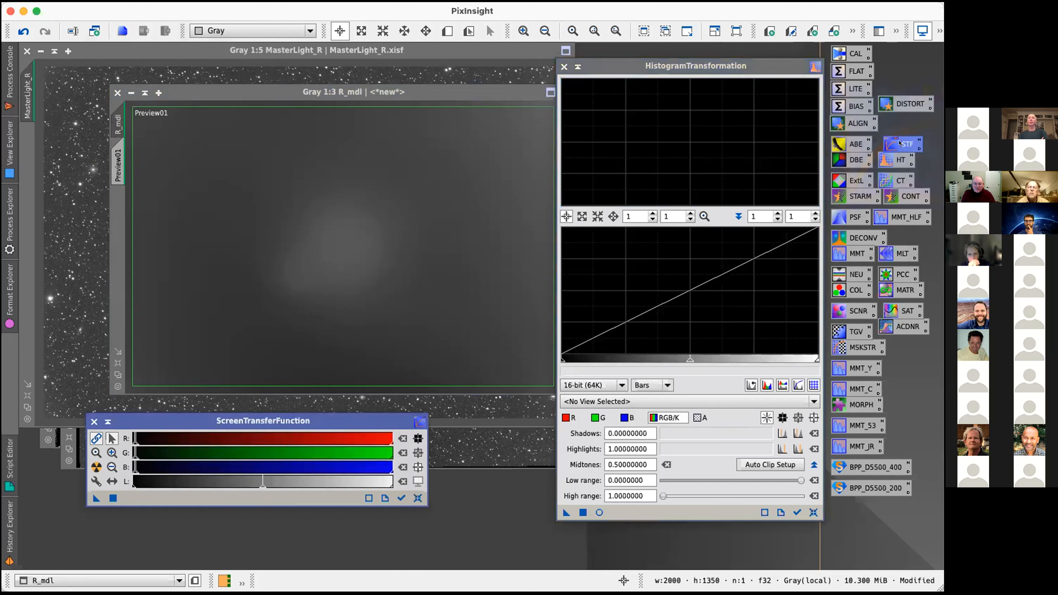
{"action": "left_click_drag", "start_coordinate": [317, 421], "coordinate": [296, 472]}
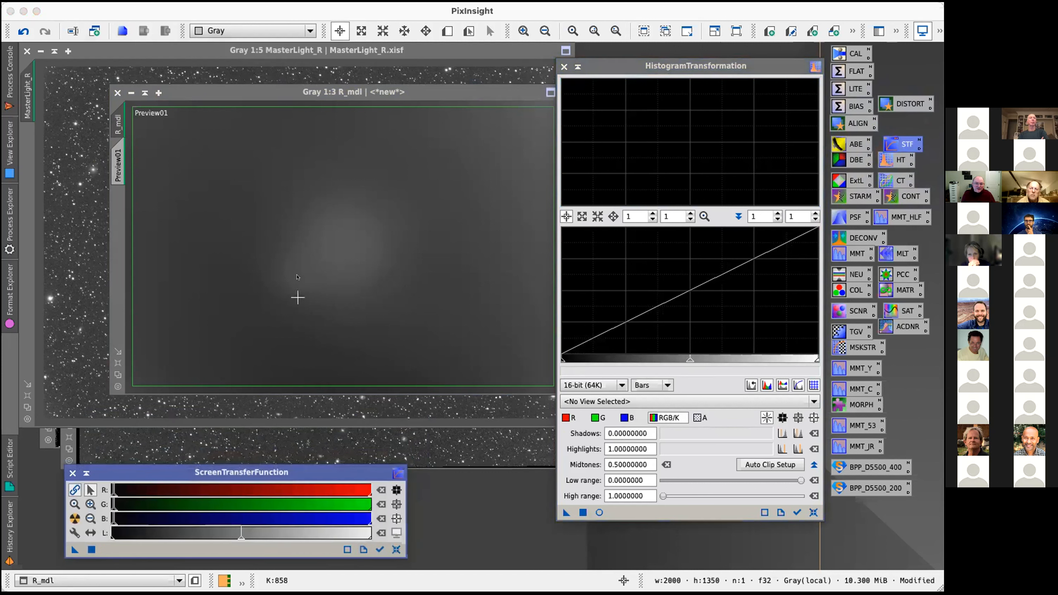
Step: Make ScreenTransferFunction track R_mdl and transfer its screen stretch to HistogramTransformation
{"action": "left_click", "coordinate": [342, 94]}
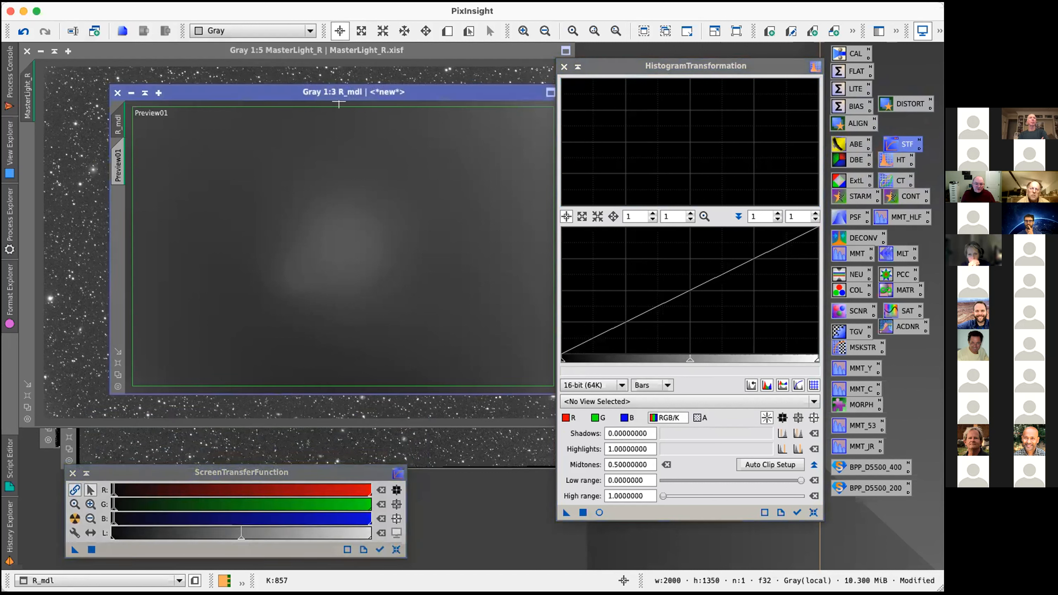
{"action": "left_click", "coordinate": [370, 554]}
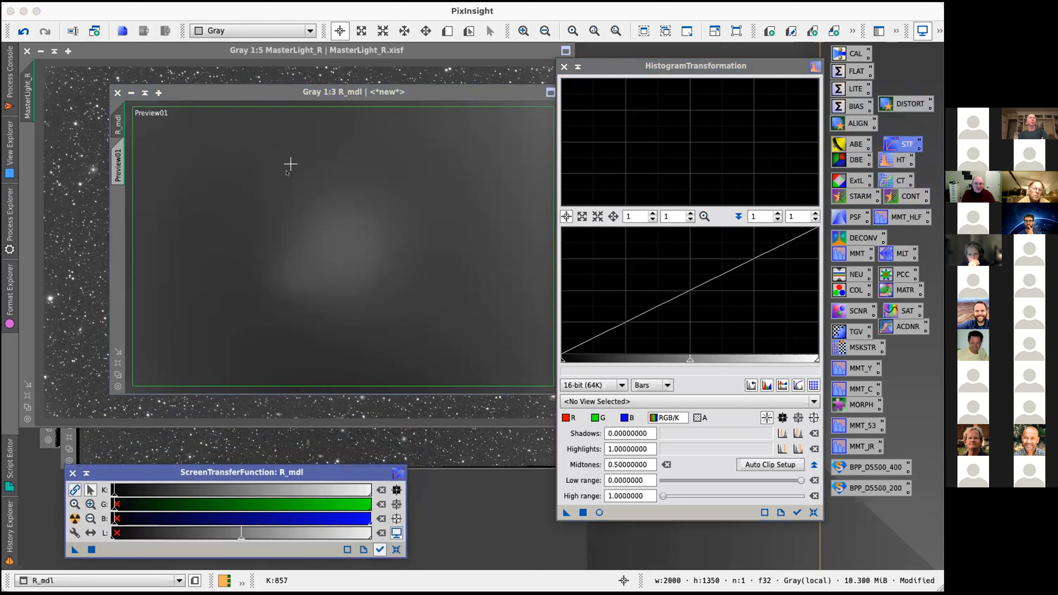
{"action": "left_click", "coordinate": [380, 550]}
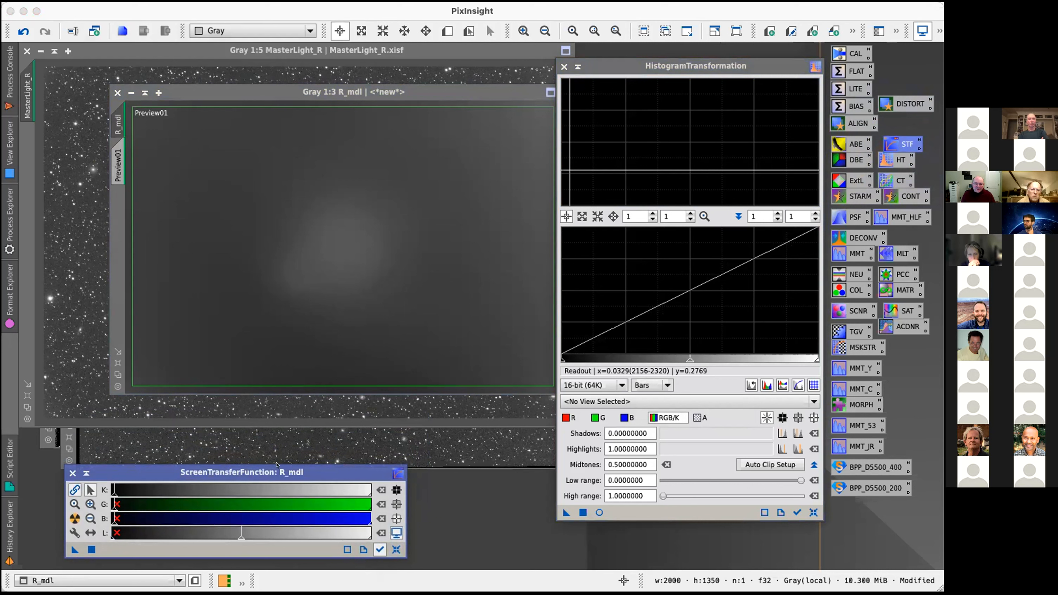
{"action": "left_click", "coordinate": [379, 550]}
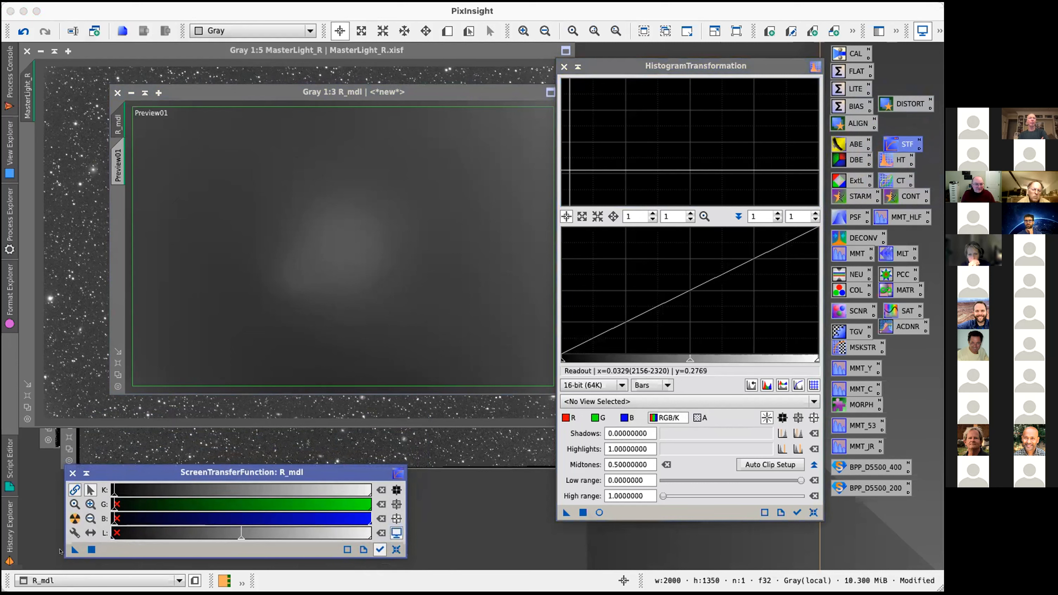
{"action": "left_click_drag", "start_coordinate": [75, 550], "coordinate": [652, 510]}
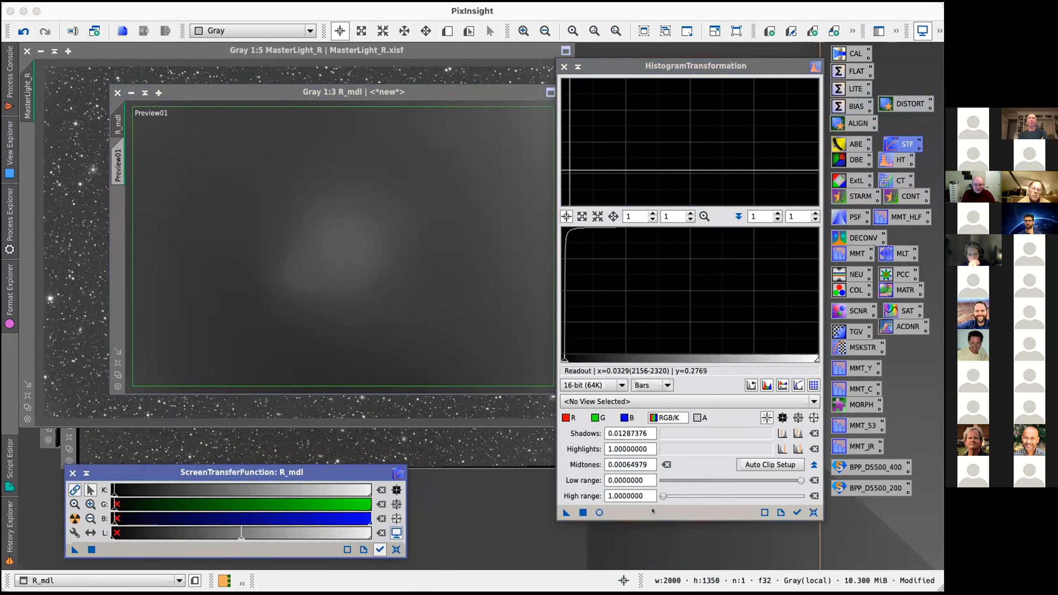
Step: Track R_mdl in HistogramTransformation, reset its screen stretch and apply the transferred histogram stretch permanently to the image
{"action": "left_click", "coordinate": [787, 508]}
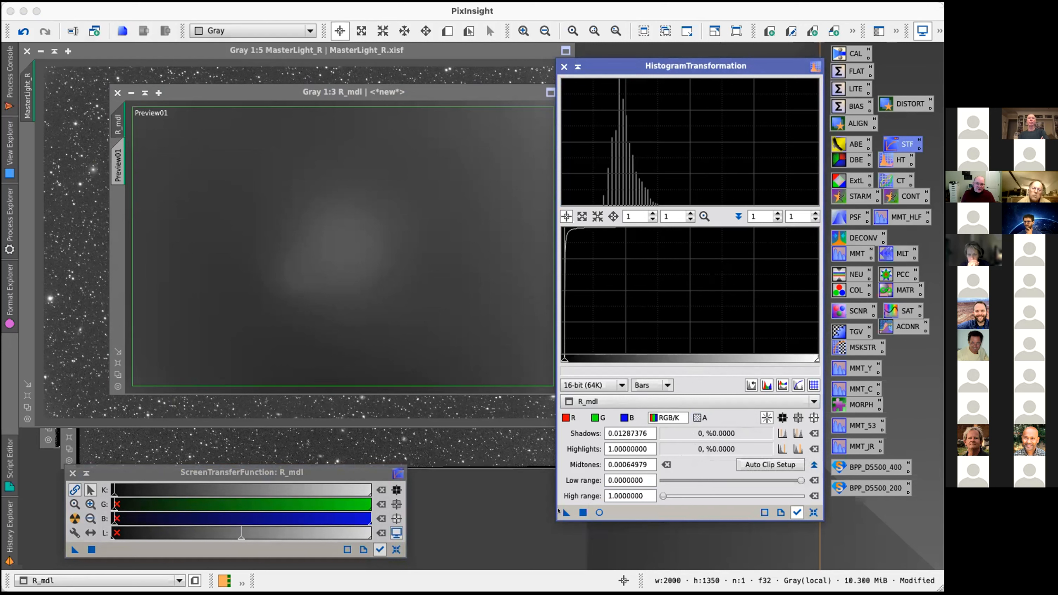
{"action": "key", "text": "super+F12"}
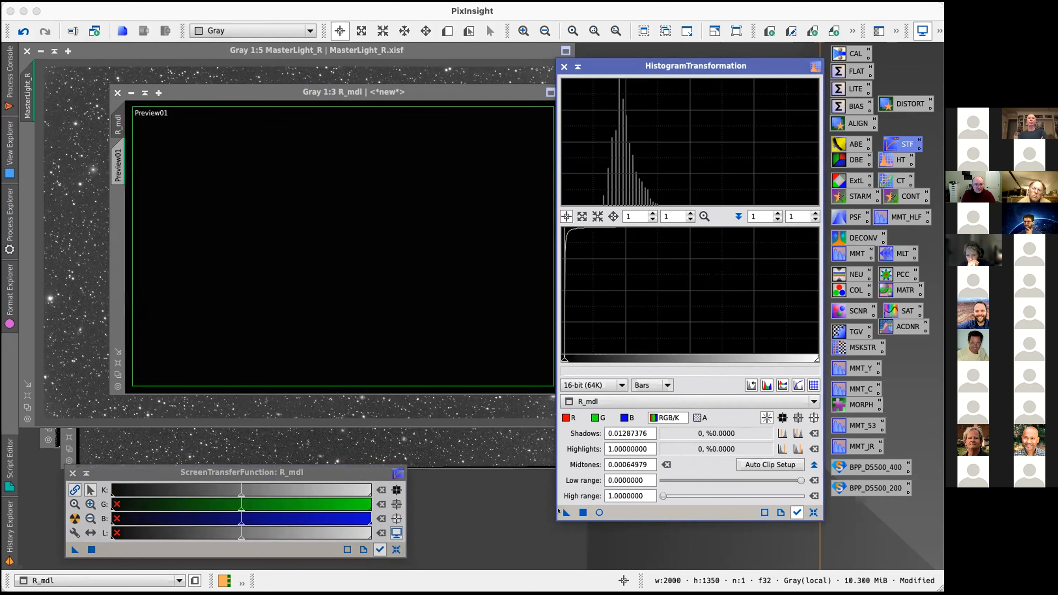
{"action": "left_click_drag", "start_coordinate": [564, 509], "coordinate": [370, 214]}
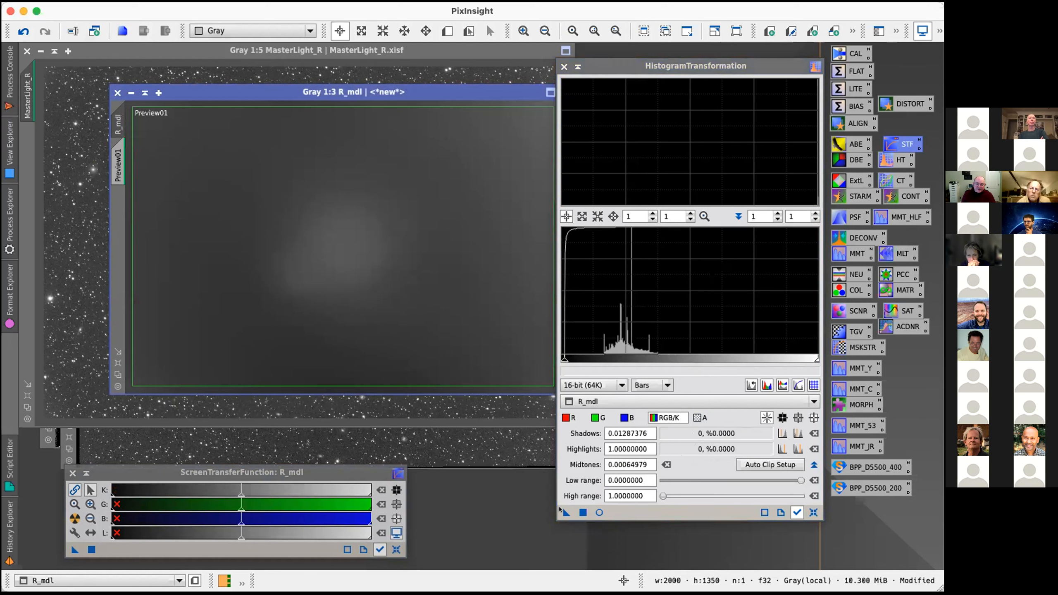
Step: Store the HistogramTransformation settings as a process icon on the workspace and close HistogramTransformation
{"action": "left_click_drag", "start_coordinate": [563, 510], "coordinate": [431, 548]}
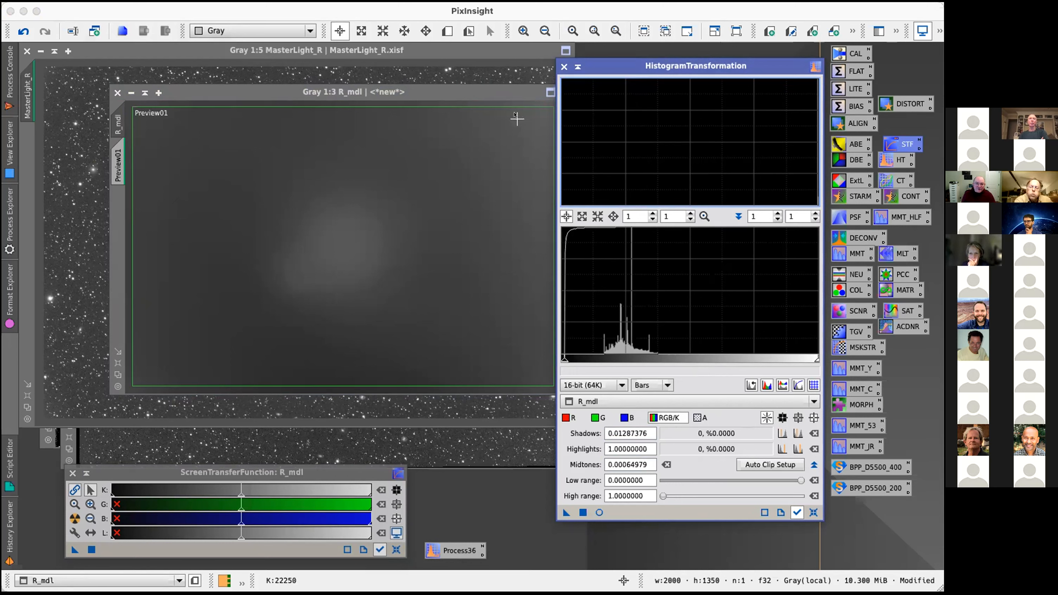
{"action": "left_click", "coordinate": [630, 464]}
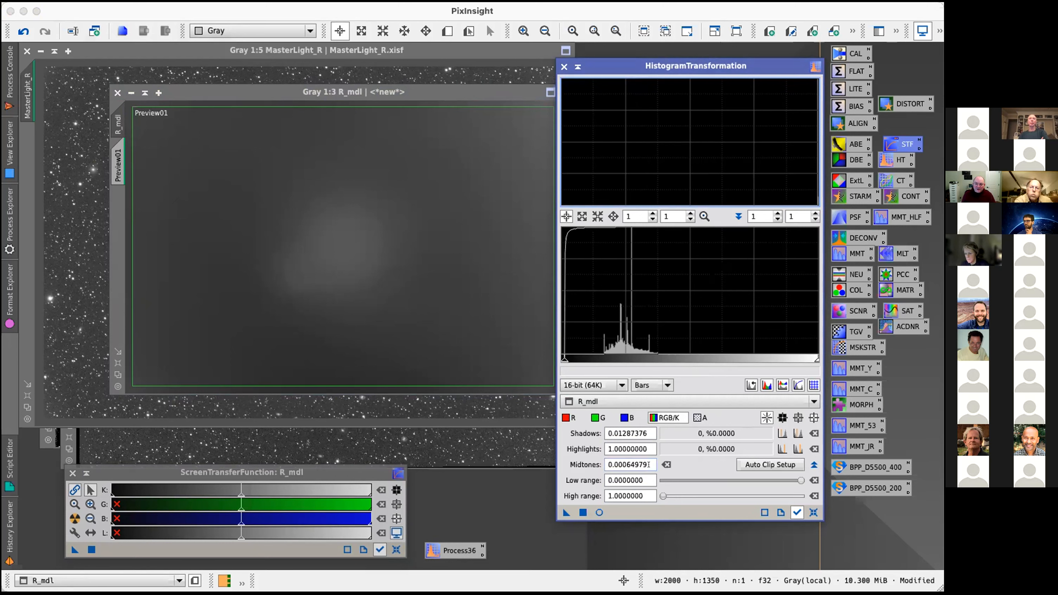
{"action": "left_click", "coordinate": [645, 428]}
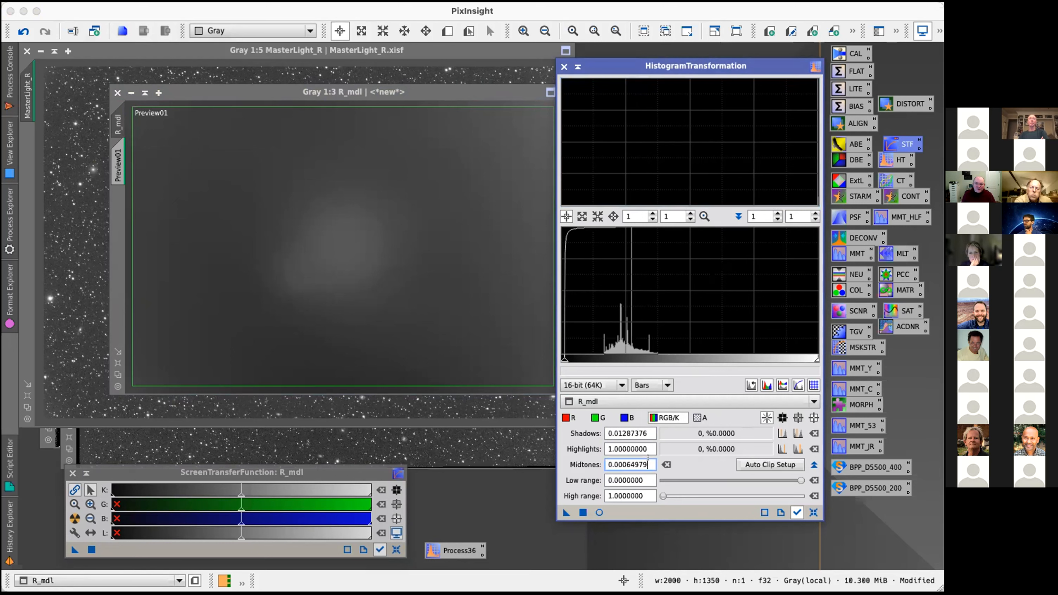
{"action": "left_click", "coordinate": [644, 464]}
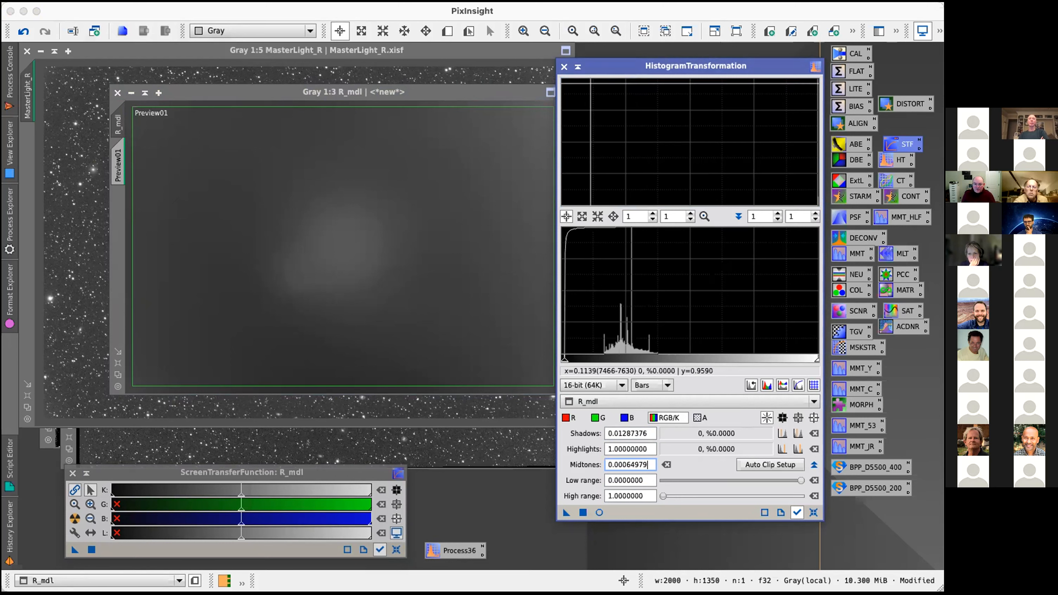
{"action": "left_click", "coordinate": [564, 65]}
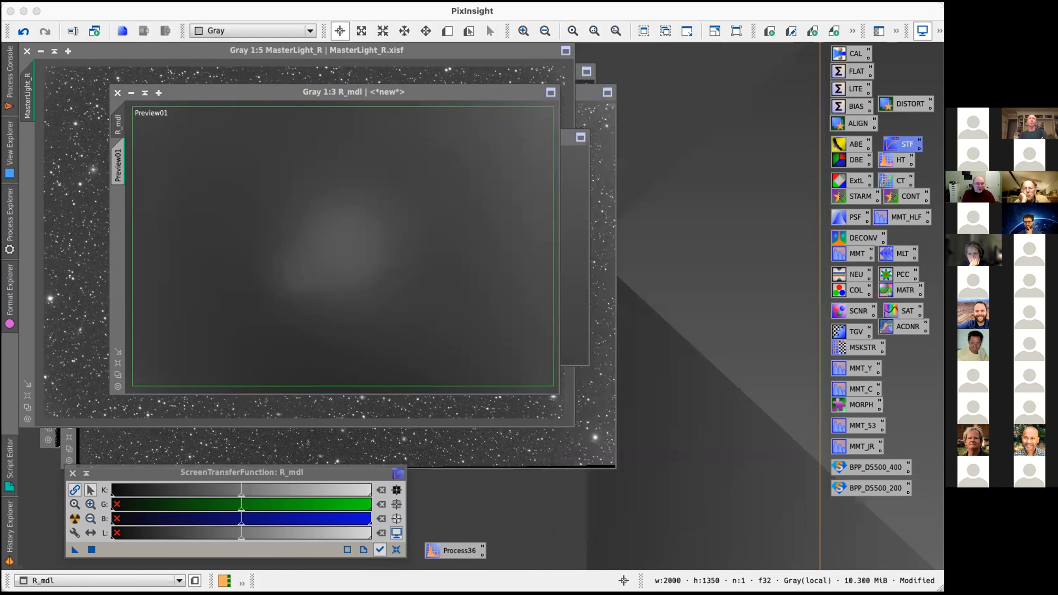
Step: Start saving R_mdl as R_mdl.tif and create a new folder named Temp2 inside 20210907-NGC 7331
{"action": "left_click", "coordinate": [100, 5]}
{"action": "left_click", "coordinate": [125, 113]}
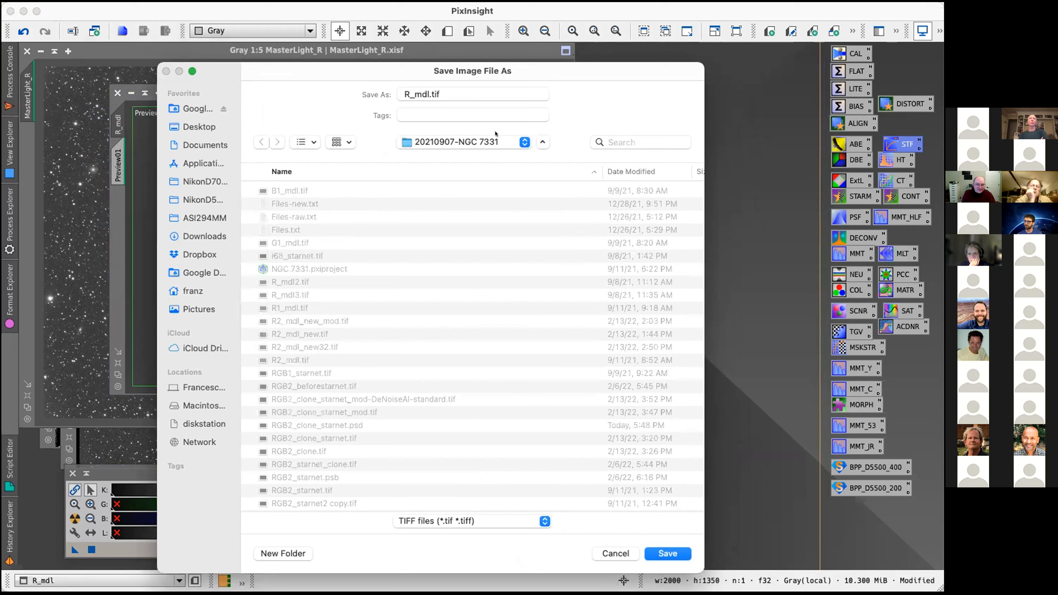
{"action": "left_click", "coordinate": [283, 553]}
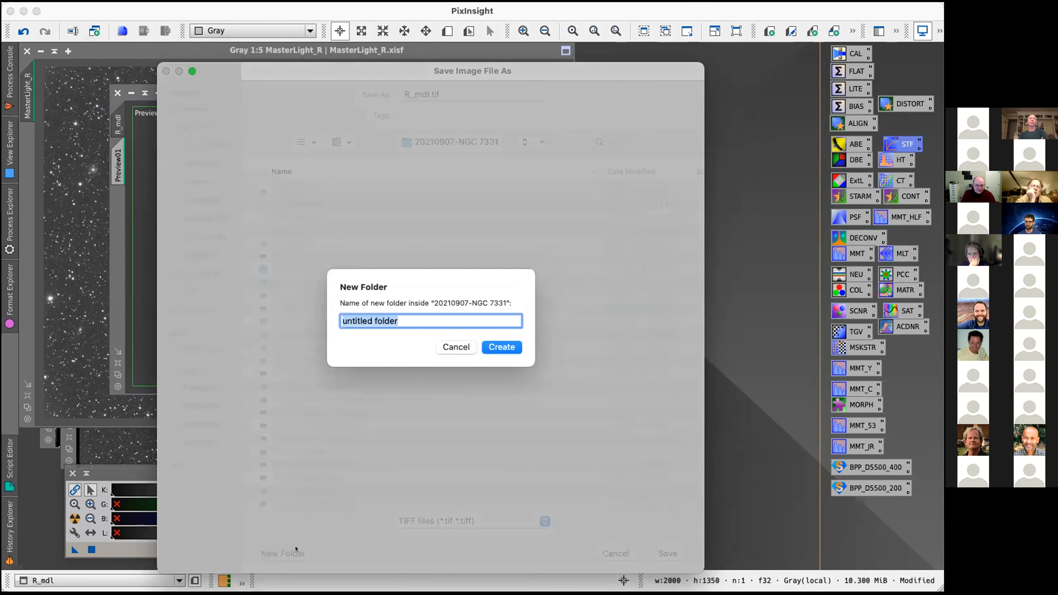
{"action": "type", "text": "Temp2"}
{"action": "key", "text": "Return"}
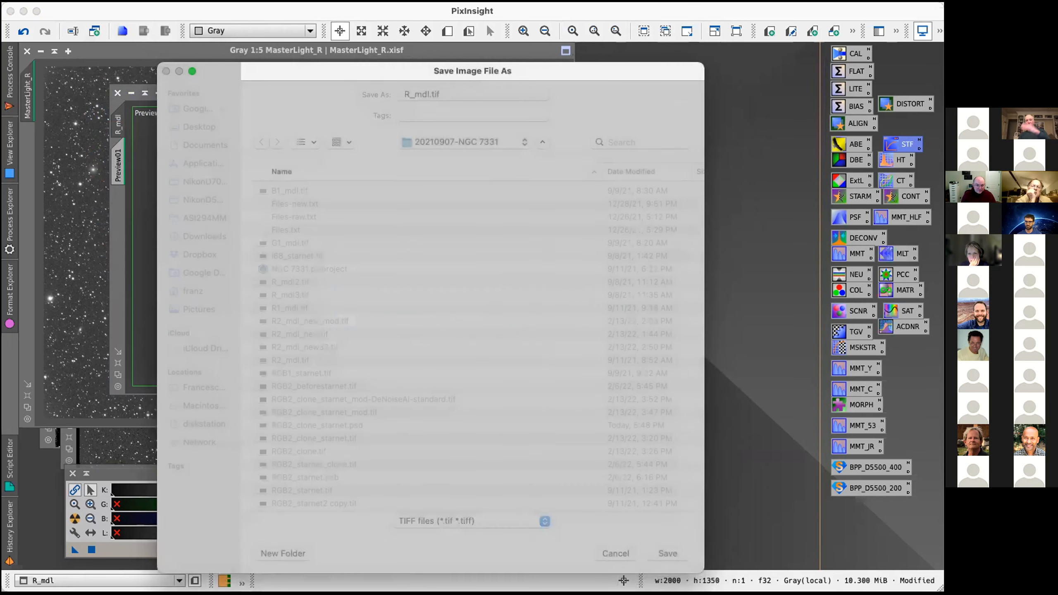
Step: Save R_mdl.tif with the 16-bit unsigned integer sample format and close ScreenTransferFunction
{"action": "left_click", "coordinate": [667, 553]}
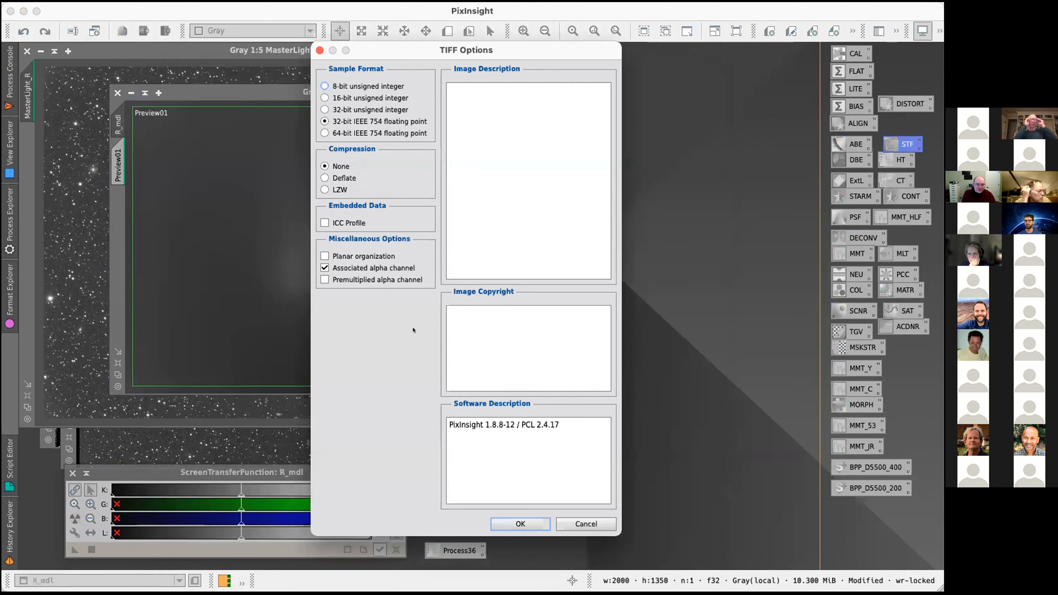
{"action": "left_click", "coordinate": [327, 99]}
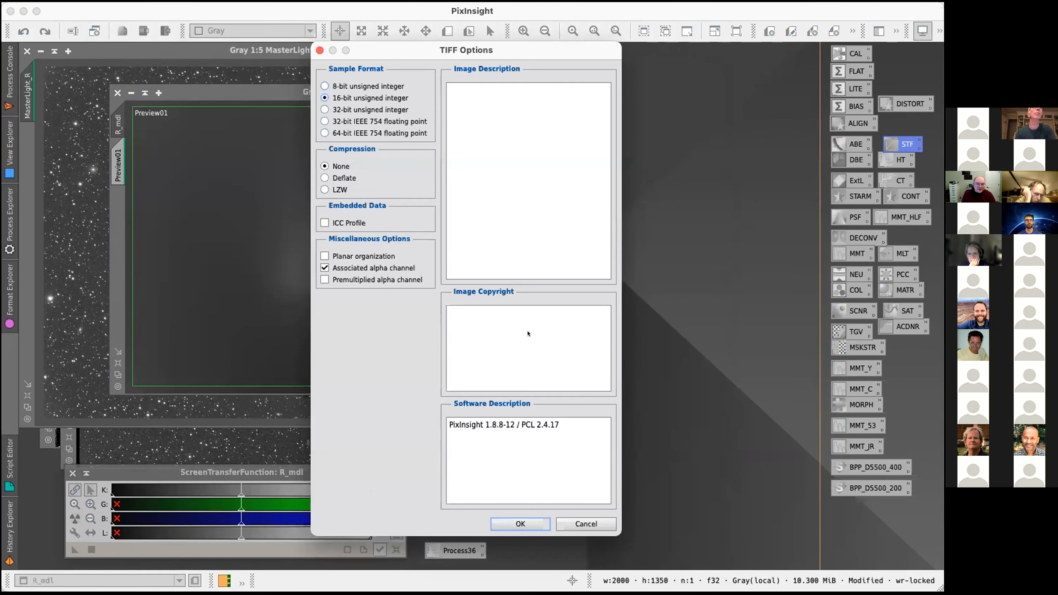
{"action": "left_click", "coordinate": [525, 519]}
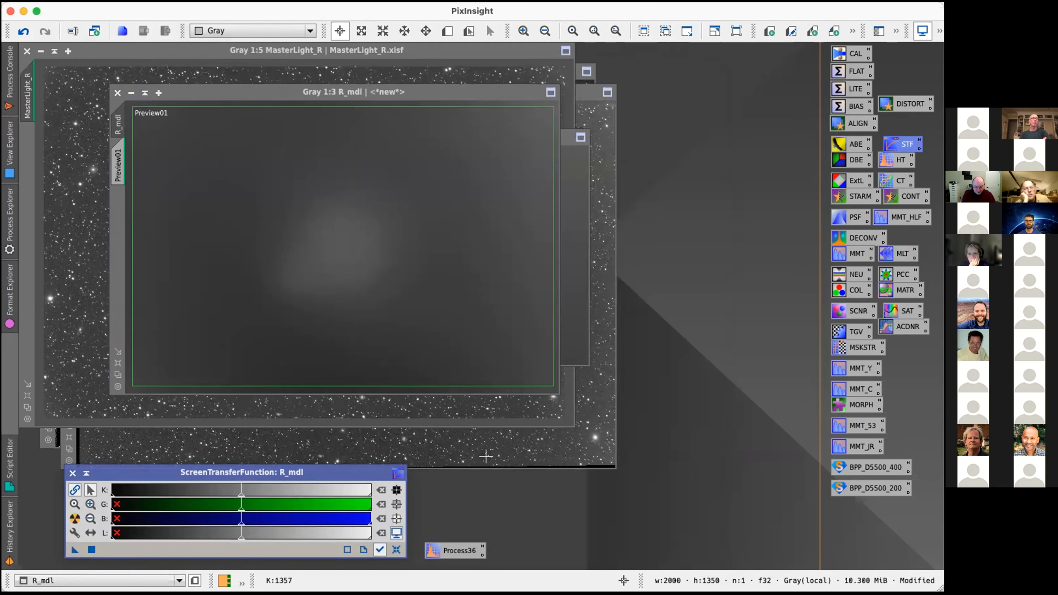
{"action": "left_click", "coordinate": [492, 478]}
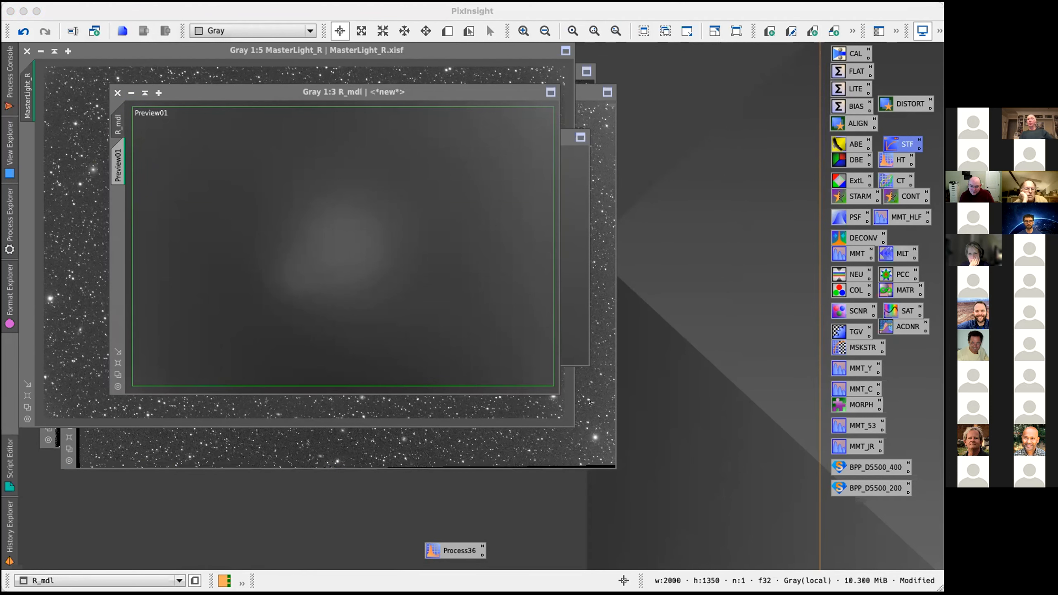
Step: Switch to Photoshop, open R_mdl.tif there and activate the Dodge tool
{"action": "key", "text": "super+Tab"}
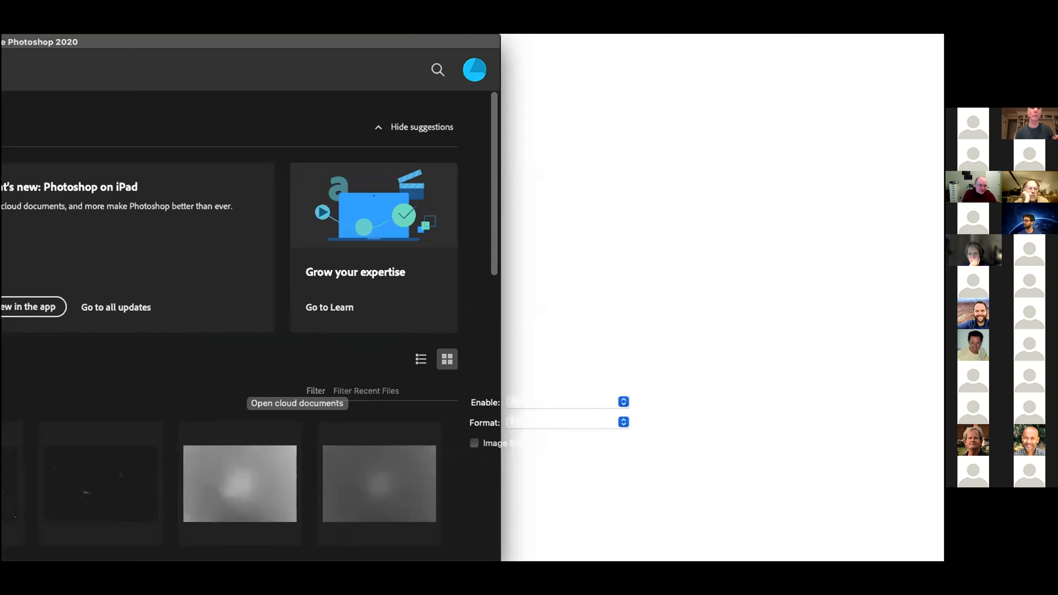
{"action": "key", "text": "Return"}
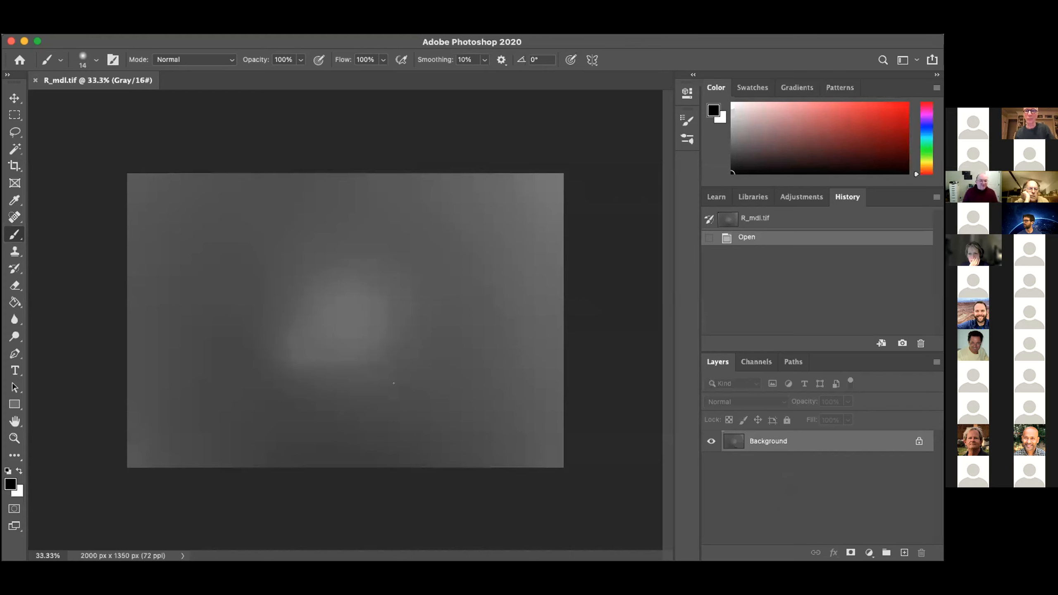
{"action": "scroll", "coordinate": [401, 363], "scroll_direction": "up", "scroll_amount": 4}
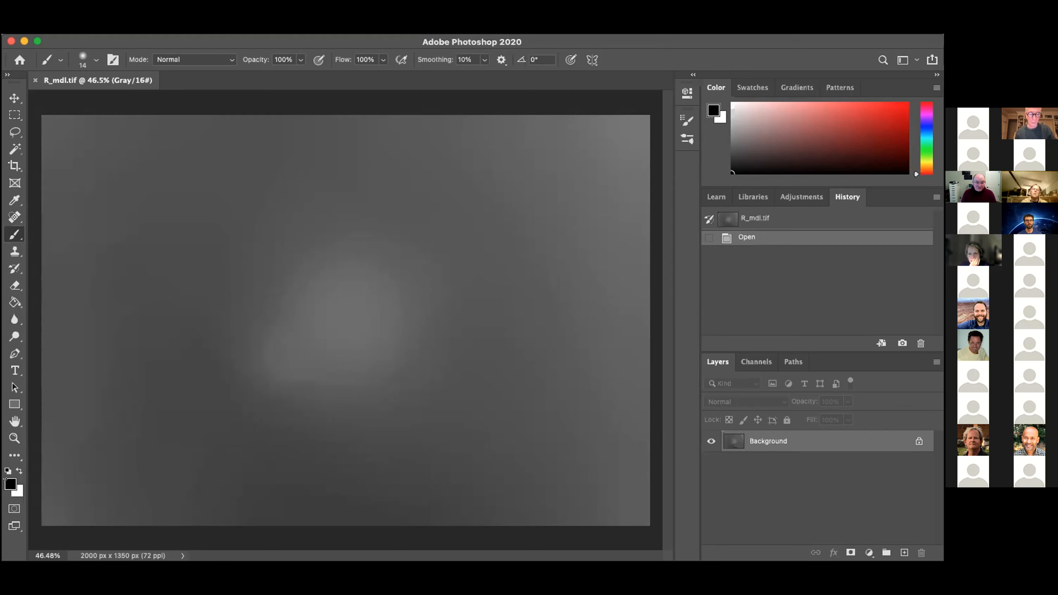
{"action": "left_click", "coordinate": [15, 336]}
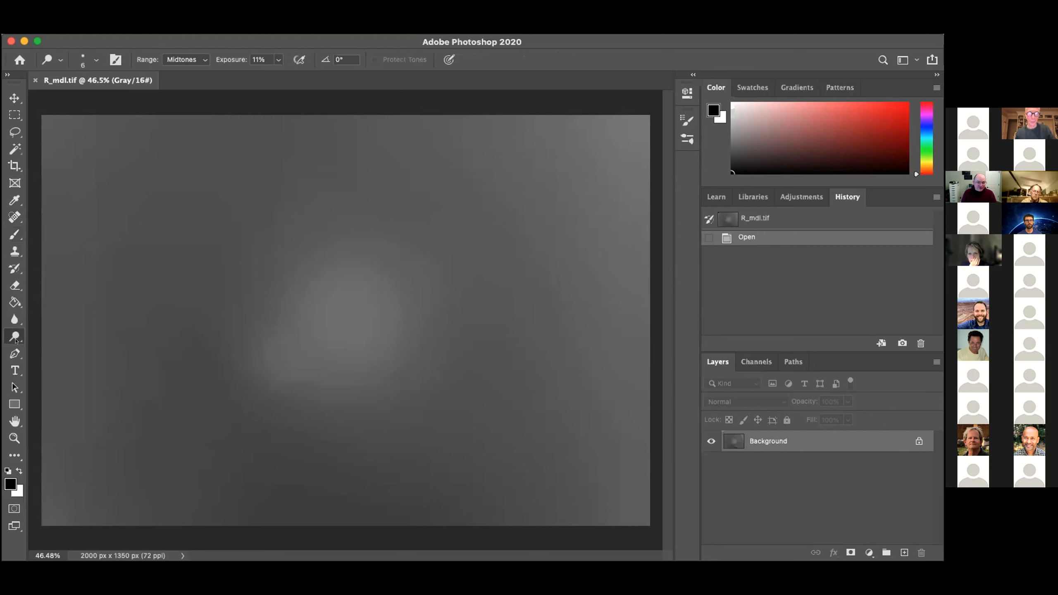
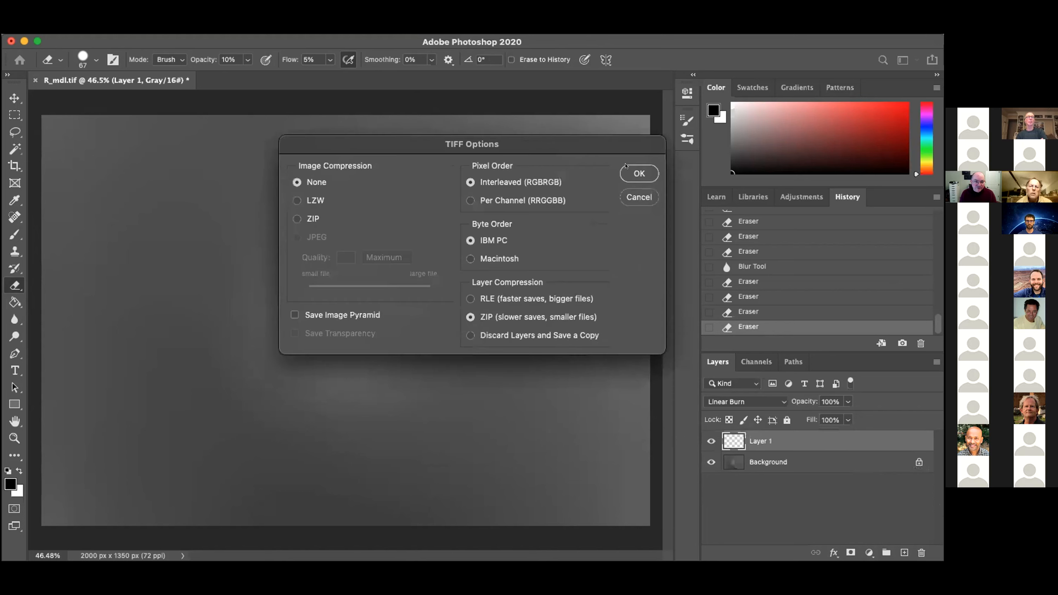
{"action": "left_click", "coordinate": [639, 170]}
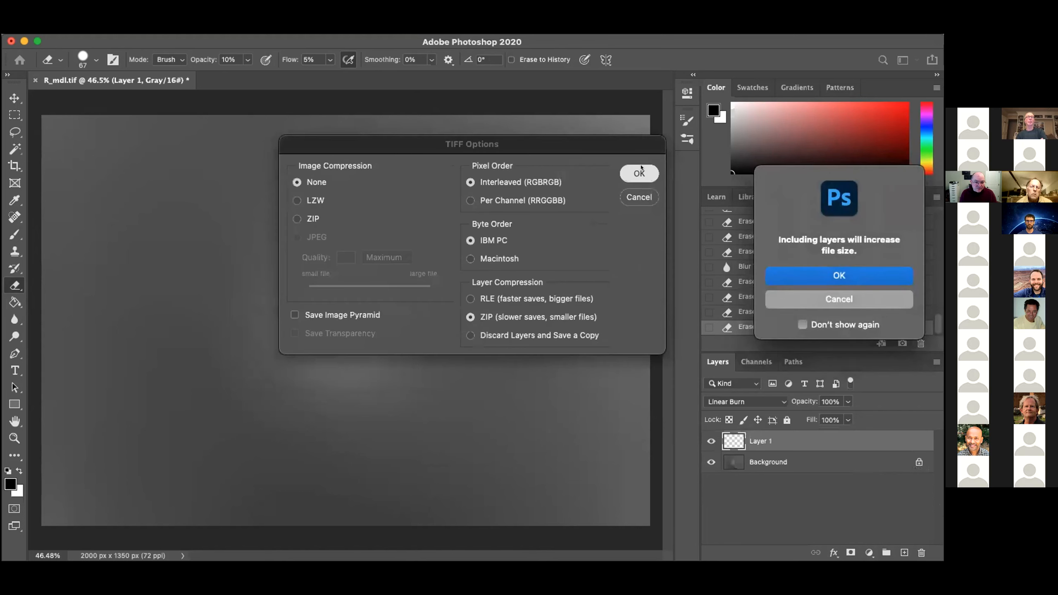
{"action": "left_click", "coordinate": [837, 298]}
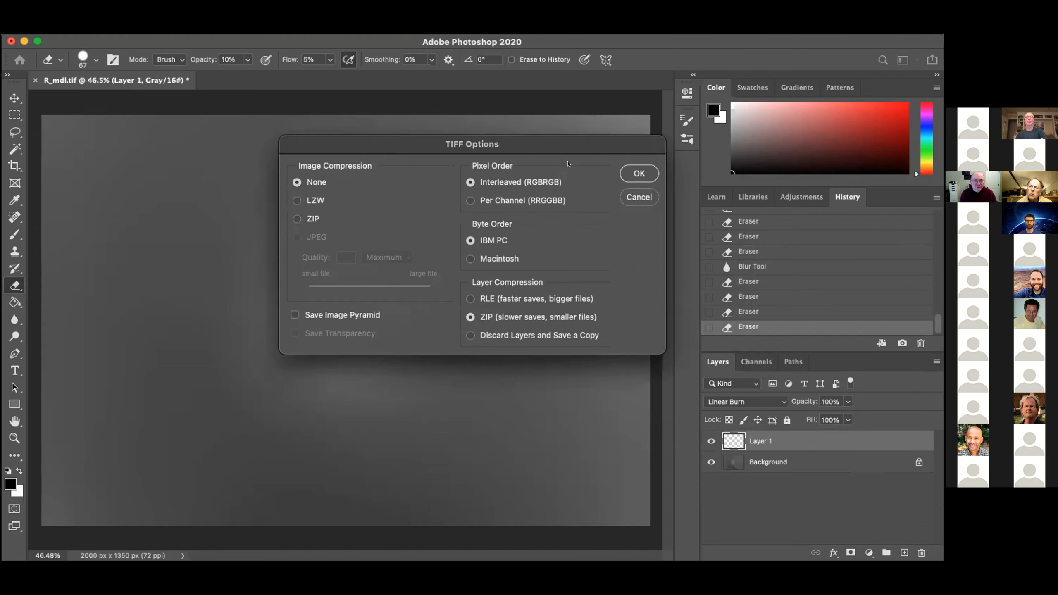
{"action": "left_click", "coordinate": [629, 197]}
Step: Save the retouched image without layers as R_mdl_corrected.tif, with no image compression, interleaved pixel order and IBM PC byte order
{"action": "left_click", "coordinate": [100, 2]}
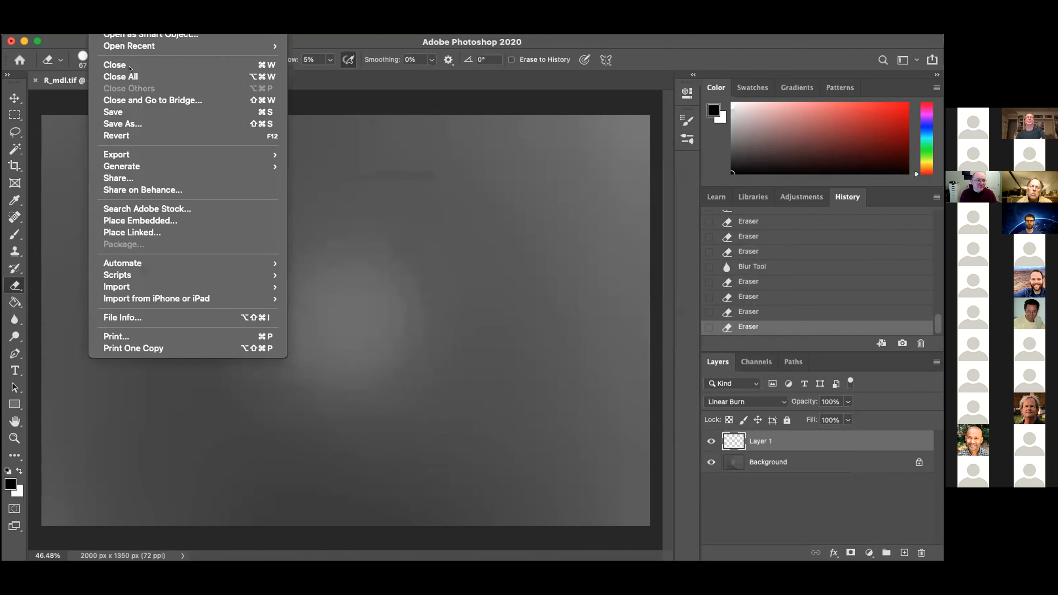
{"action": "left_click", "coordinate": [125, 125]}
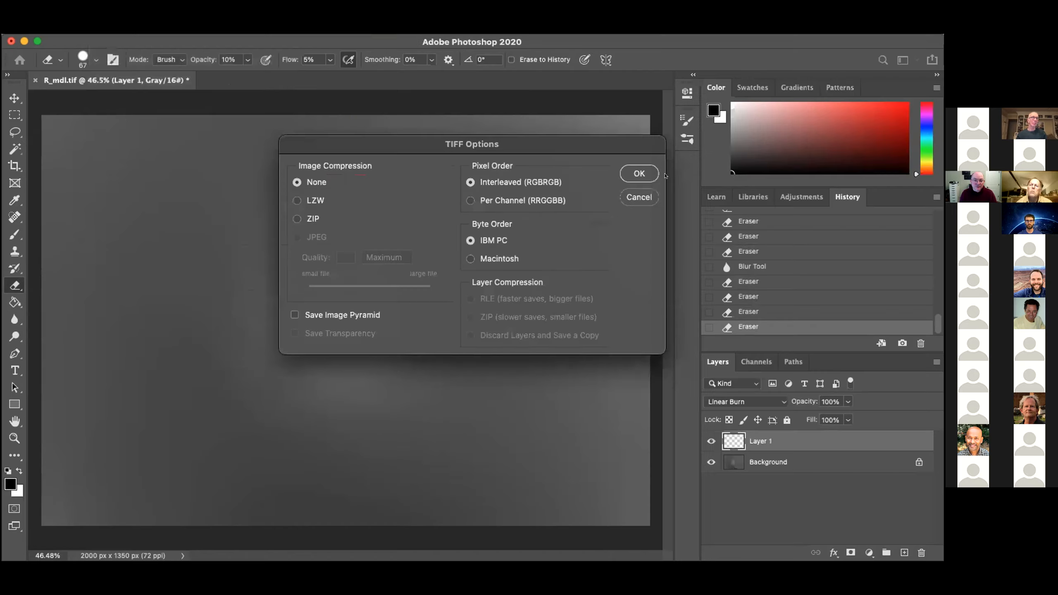
{"action": "left_click", "coordinate": [640, 174]}
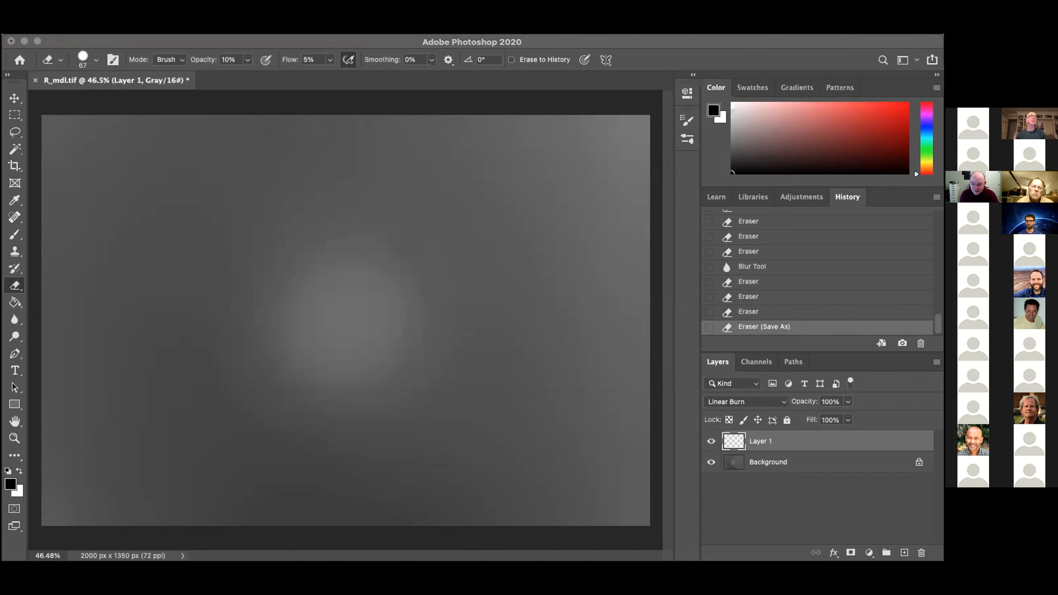
Step: Switch to PixInsight and open R_mdl_corrected.tif from the Temp2 folder
{"action": "key", "text": "super+Tab"}
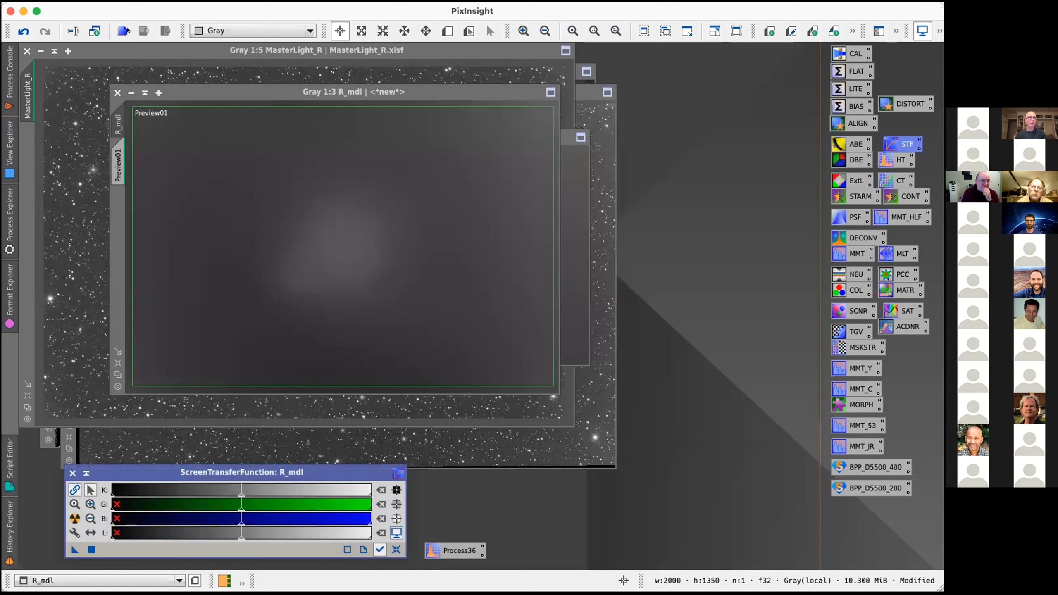
{"action": "left_click", "coordinate": [104, 2]}
{"action": "left_click", "coordinate": [109, 15]}
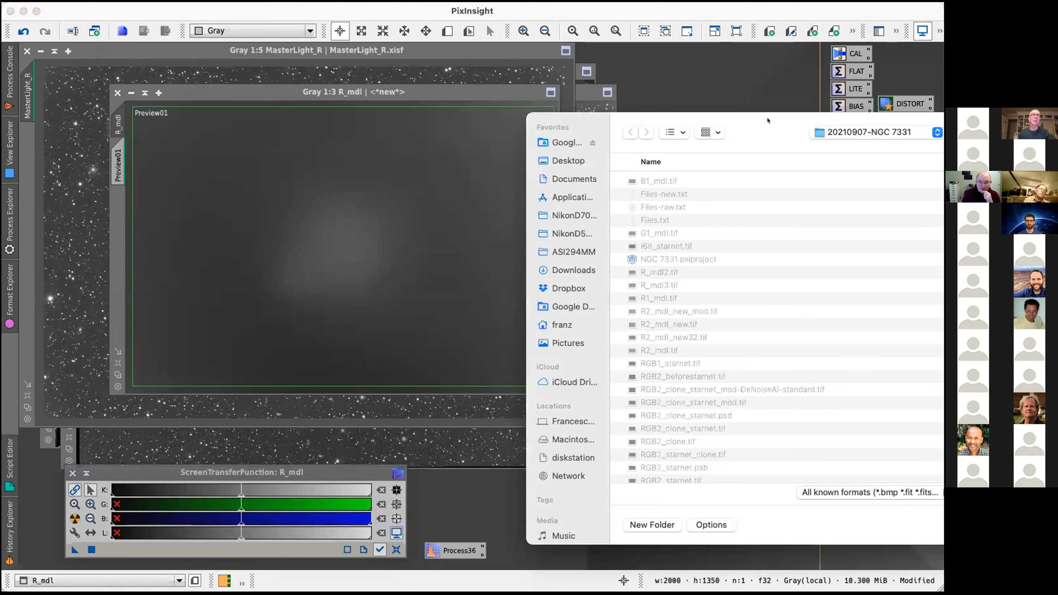
{"action": "scroll", "coordinate": [583, 326], "scroll_direction": "down", "scroll_amount": 10}
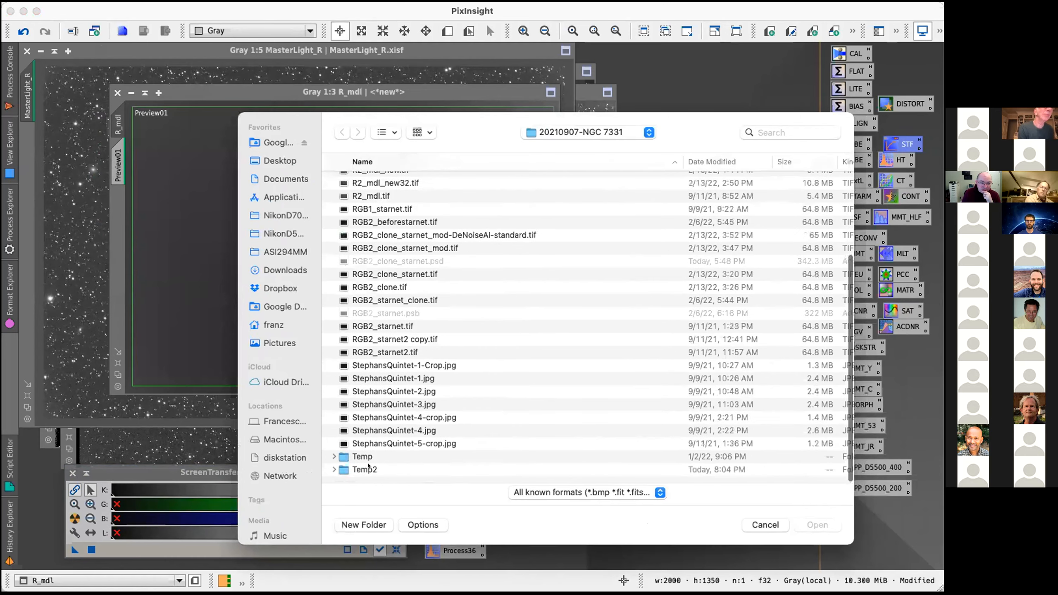
{"action": "double_click", "coordinate": [367, 468]}
{"action": "double_click", "coordinate": [399, 182]}
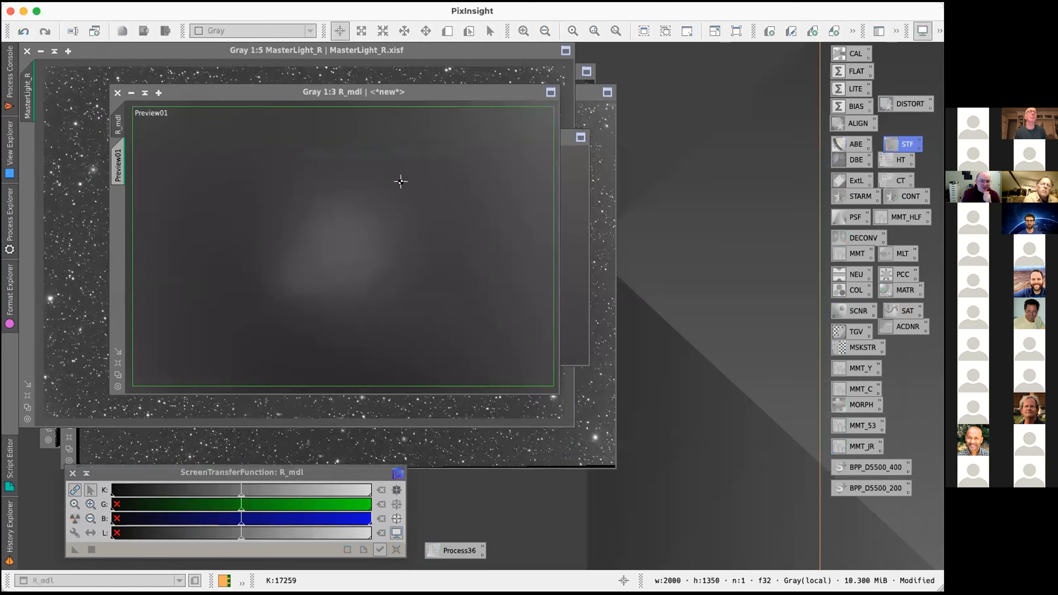
Step: Arrange the R_mdl_corrected and R_mdl windows so they can be viewed beside MasterLight_R, leaving R_mdl active
{"action": "left_click_drag", "start_coordinate": [373, 155], "coordinate": [557, 186]}
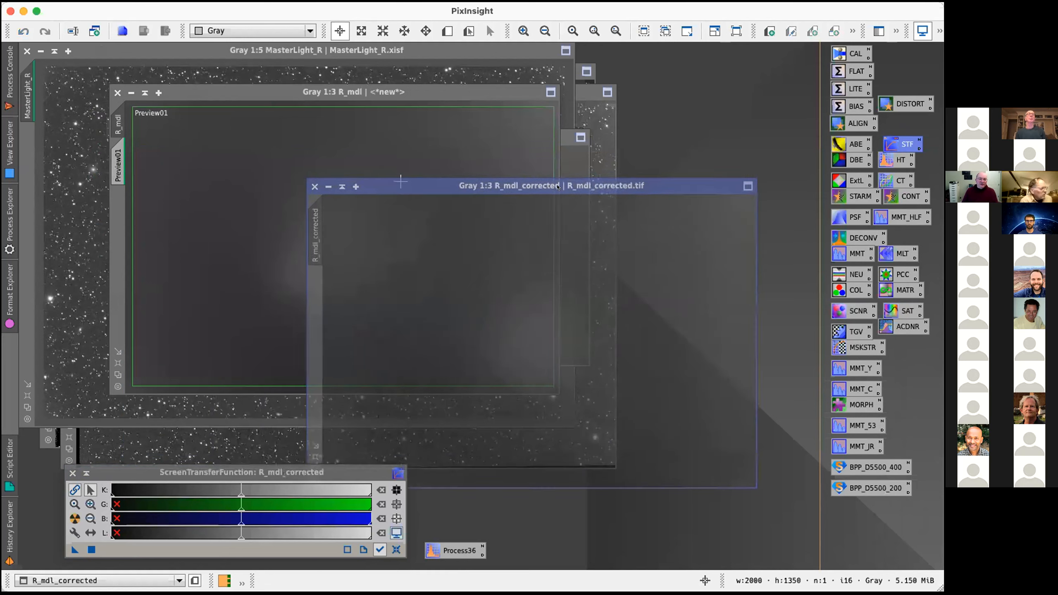
{"action": "left_click_drag", "start_coordinate": [413, 90], "coordinate": [662, 96]}
{"action": "left_click", "coordinate": [199, 204]}
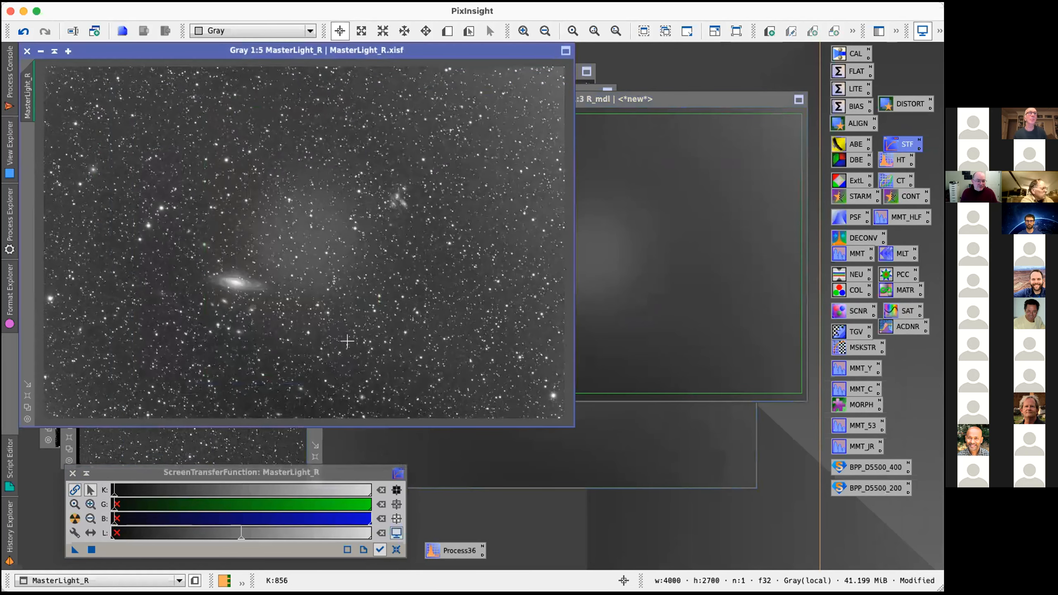
{"action": "left_click", "coordinate": [562, 450]}
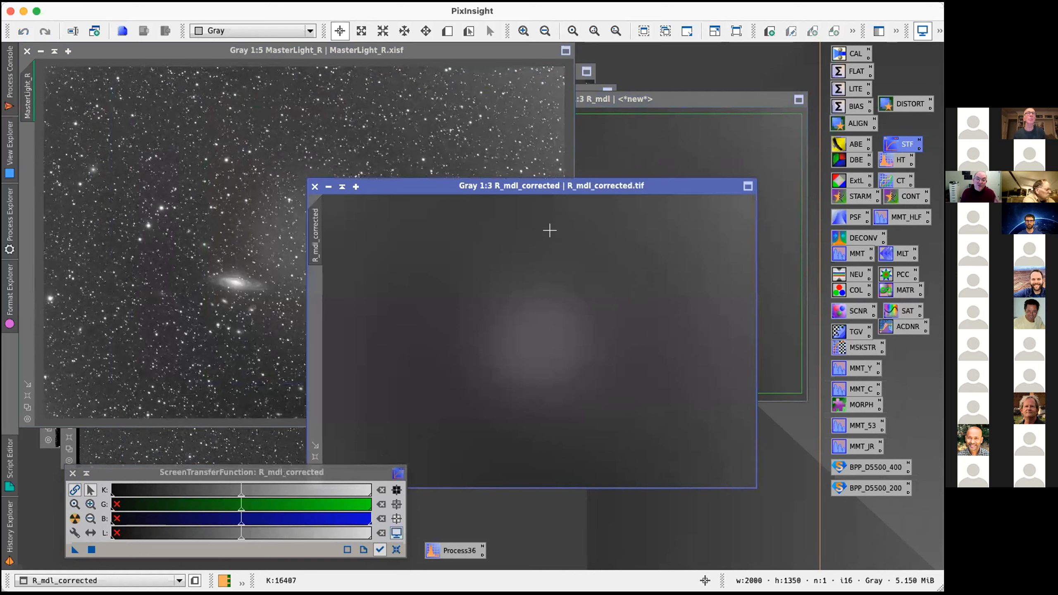
{"action": "left_click_drag", "start_coordinate": [543, 186], "coordinate": [694, 225]}
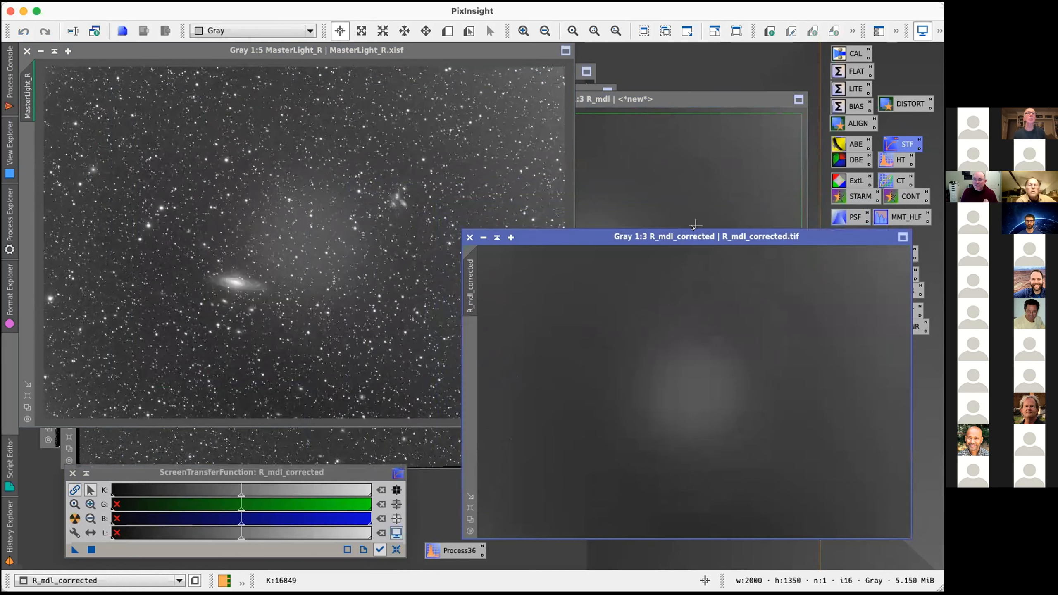
{"action": "left_click", "coordinate": [699, 160]}
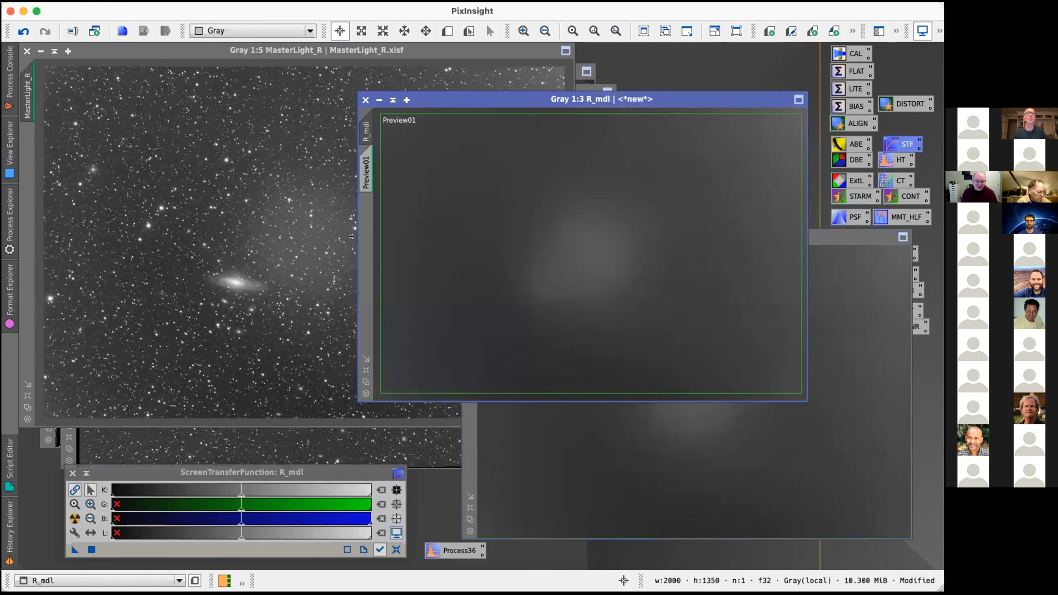
Step: Launch the HistogramTransformation instance stored in Process36 and place its window clear of the R_mdl image
{"action": "right_click", "coordinate": [432, 550]}
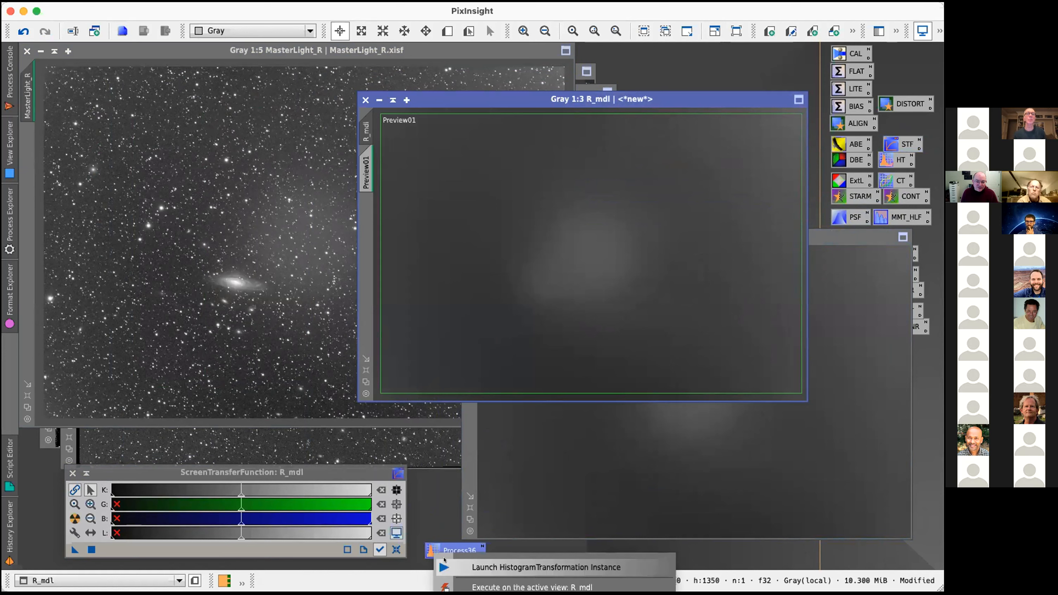
{"action": "left_click", "coordinate": [454, 567]}
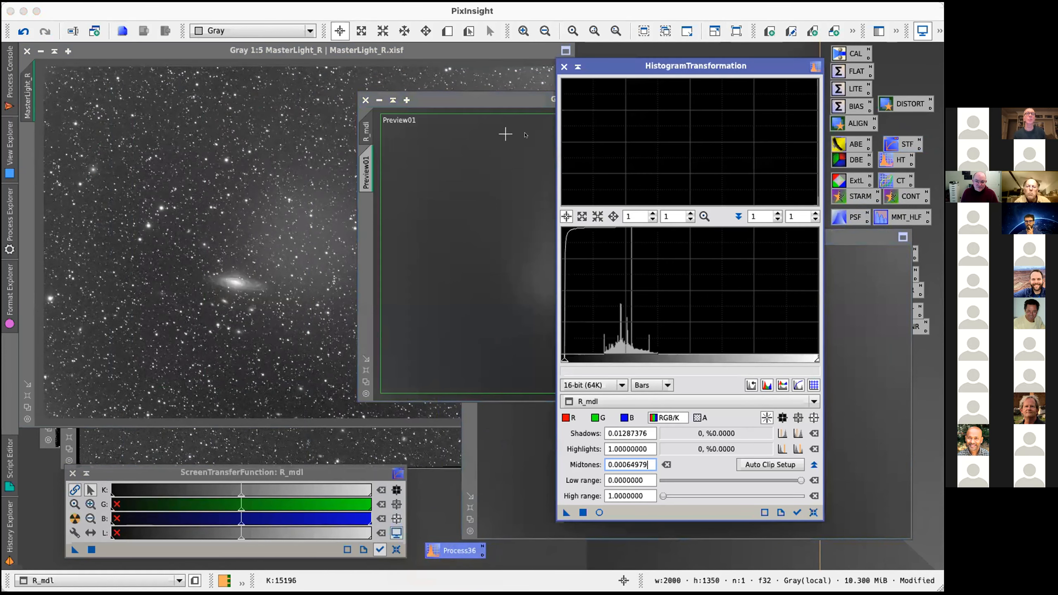
{"action": "left_click_drag", "start_coordinate": [672, 71], "coordinate": [141, 80]}
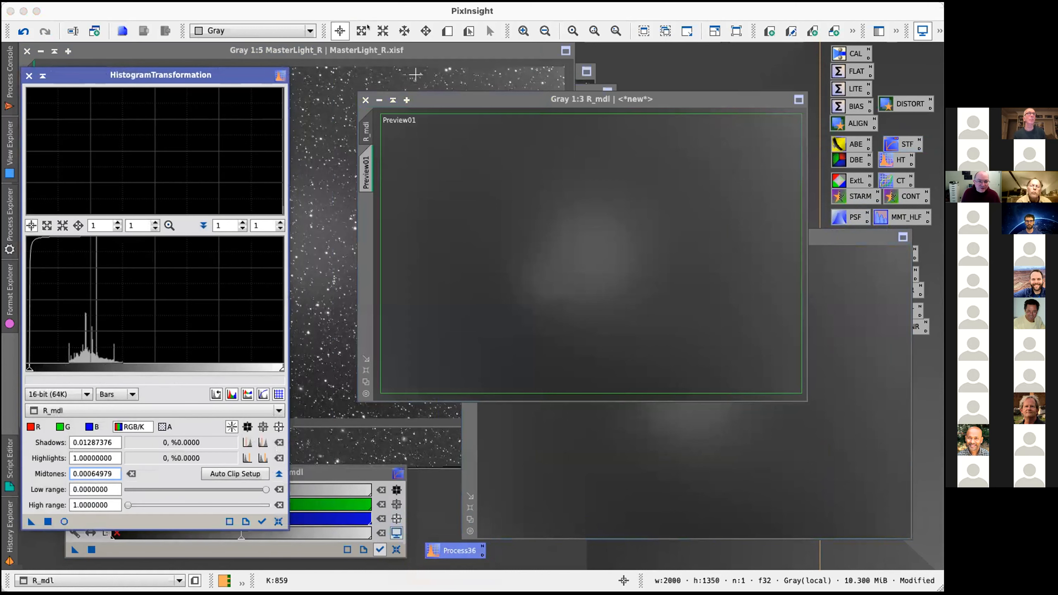
Step: Open the PixelMath process and place its window beside HistogramTransformation
{"action": "left_click", "coordinate": [327, 6]}
{"action": "left_click", "coordinate": [327, 5]}
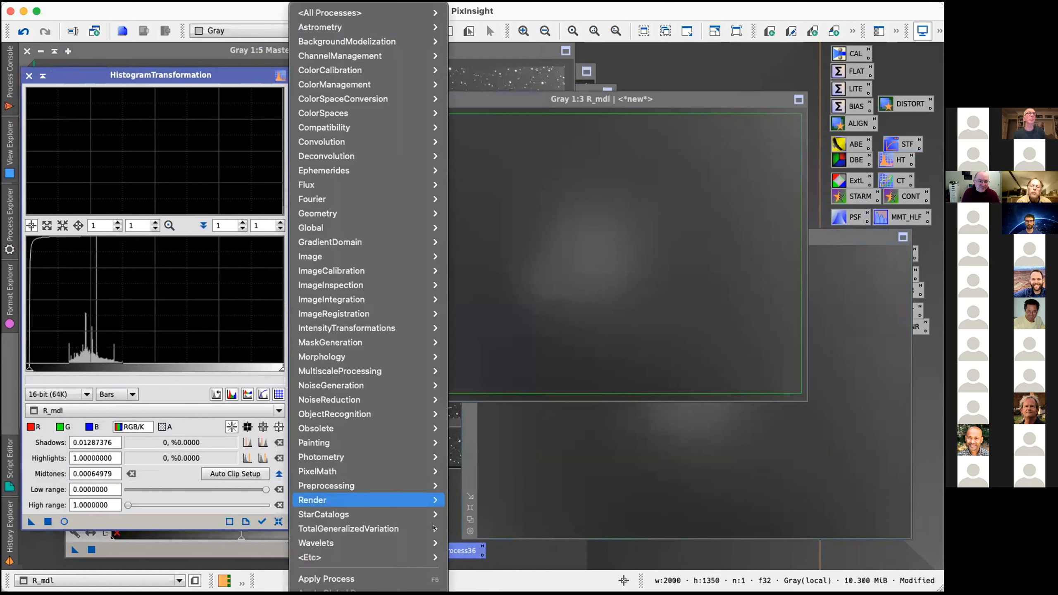
{"action": "mouse_move", "coordinate": [417, 471]}
{"action": "left_click", "coordinate": [491, 470]}
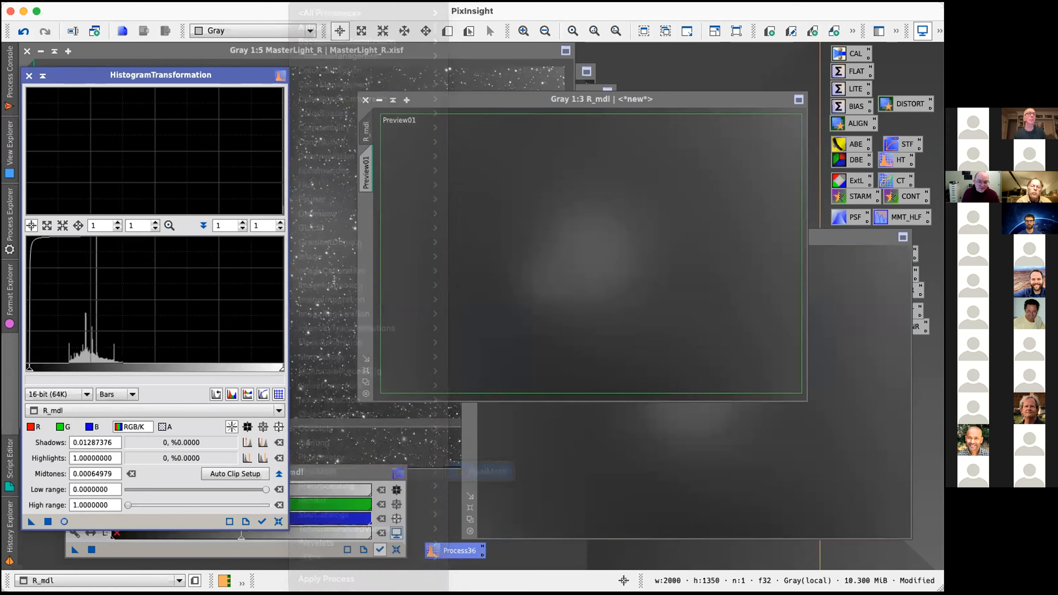
{"action": "left_click_drag", "start_coordinate": [686, 317], "coordinate": [460, 84]}
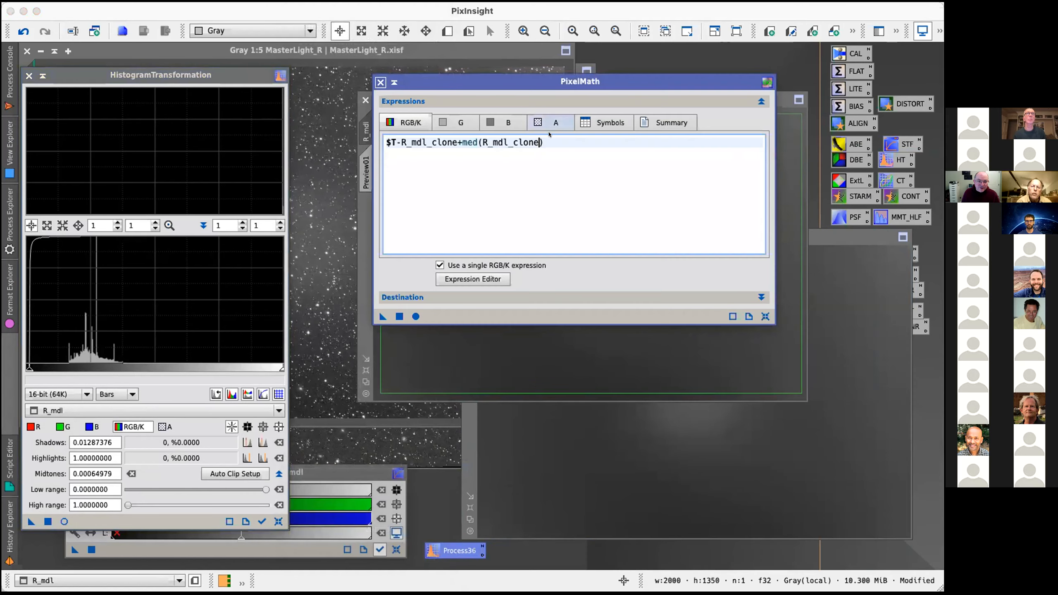
Step: Replace the PixelMath RGB/K expression with mtf(1-0.00064979)+, using the midtones value from HistogramTransformation
{"action": "triple_click", "coordinate": [479, 142]}
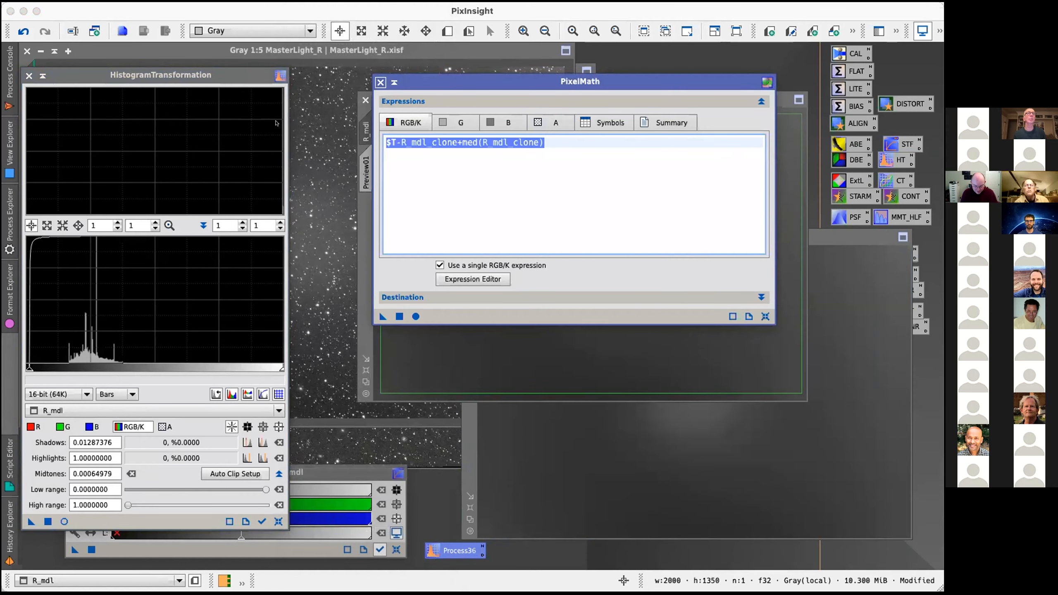
{"action": "type", "text": "mtf("}
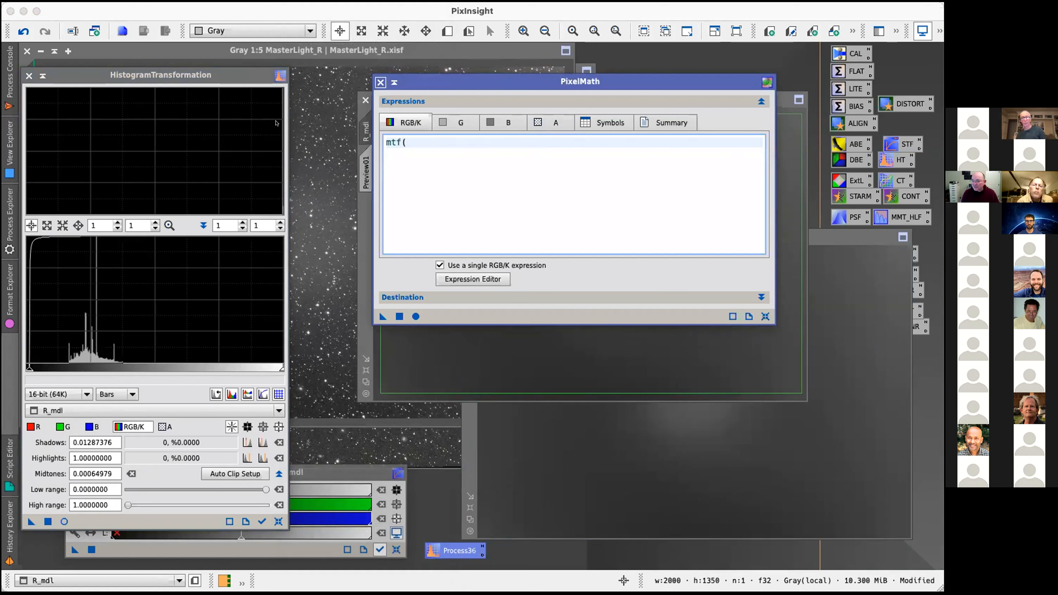
{"action": "type", "text": "1-"}
{"action": "left_click", "coordinate": [49, 468]}
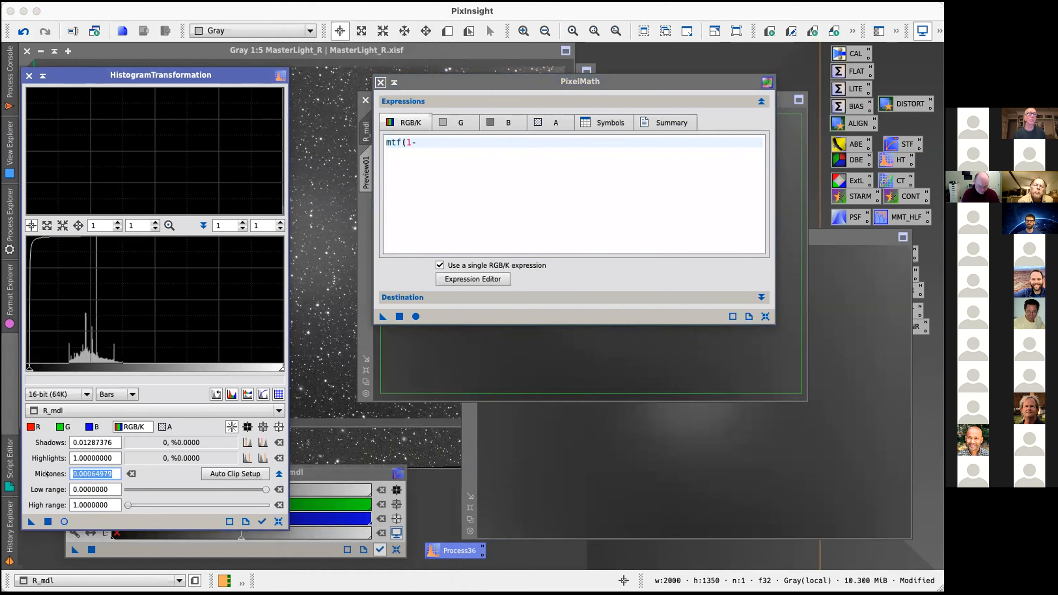
{"action": "left_click", "coordinate": [424, 143]}
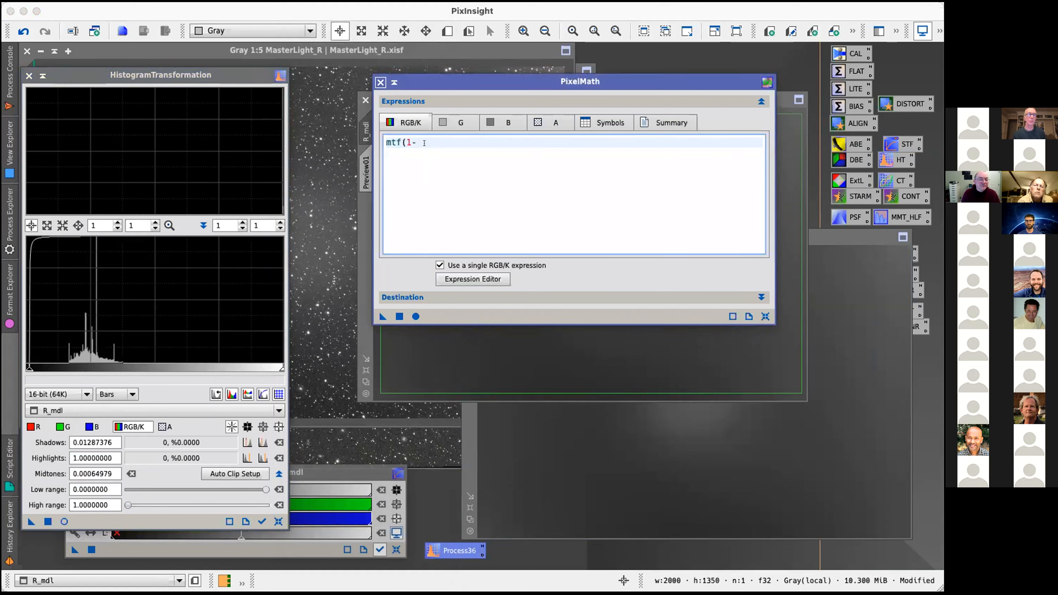
{"action": "type", "text": "0.0"}
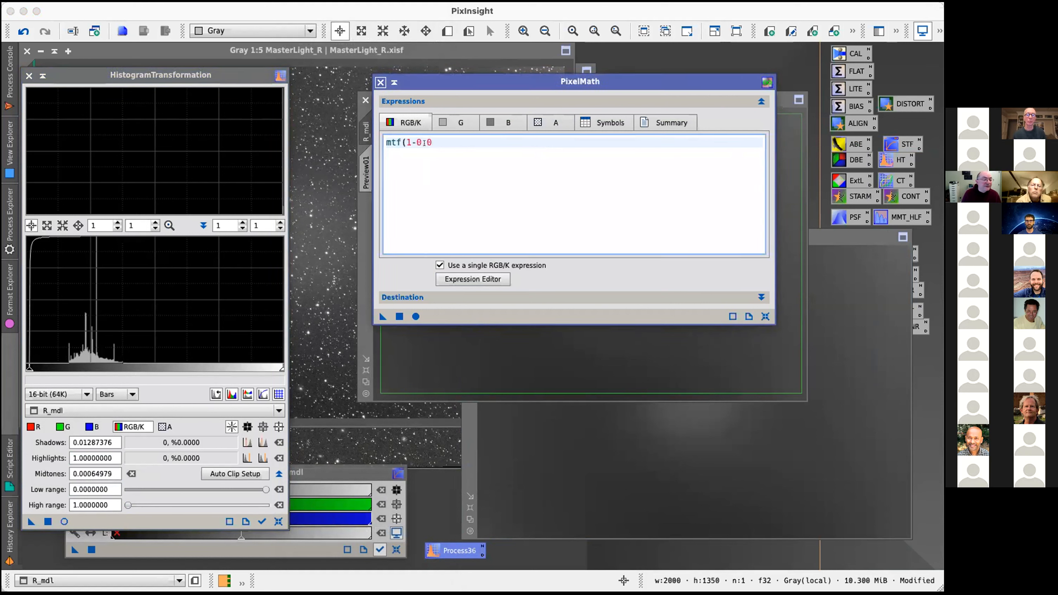
{"action": "type", "text": "0064979"}
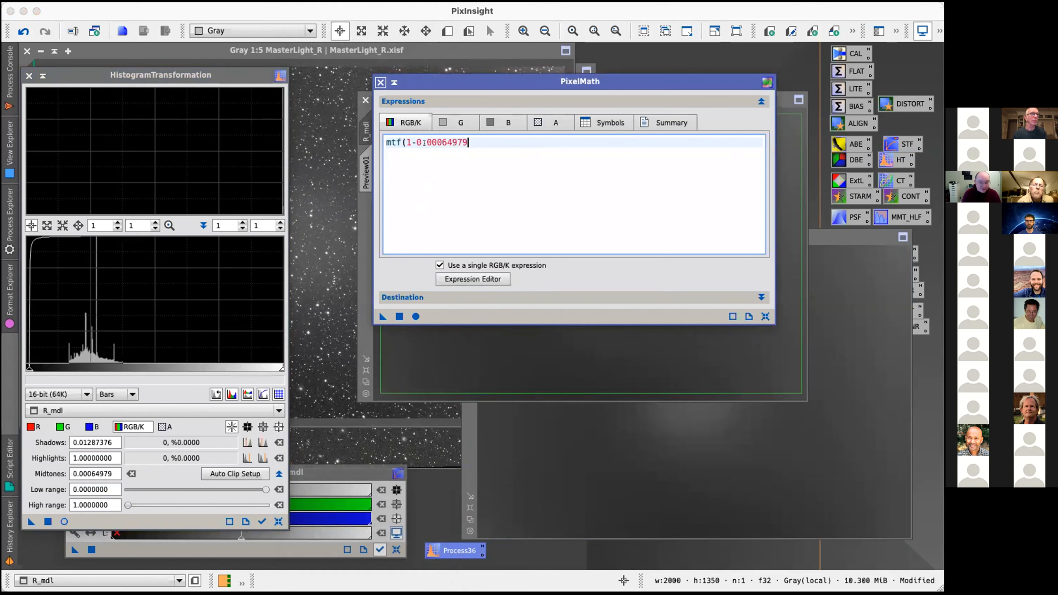
{"action": "type", "text": ")+"}
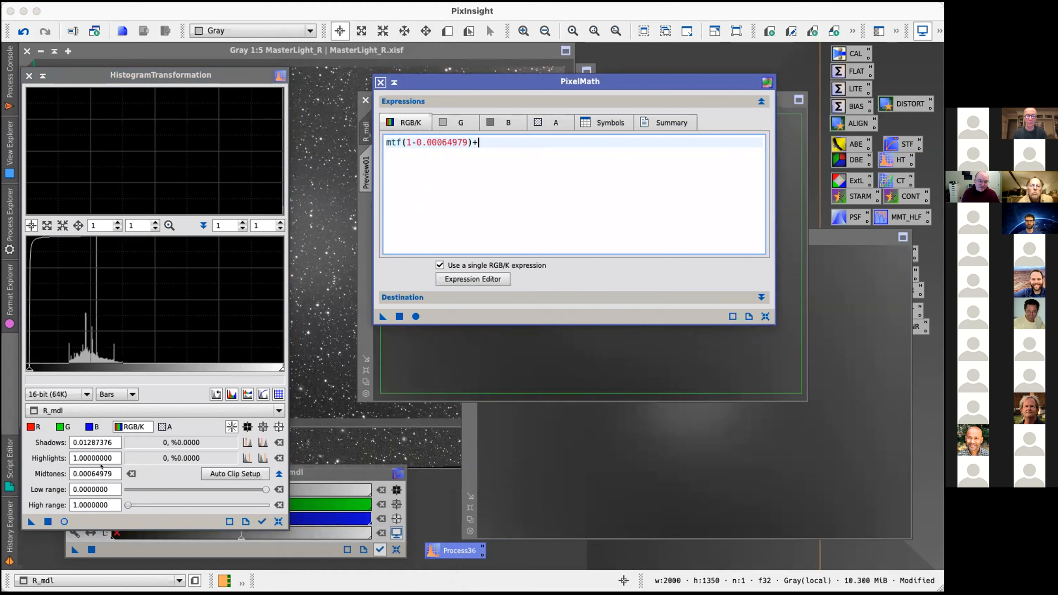
Step: Complete the PixelMath expression as mtf(1-0.00064979)+0.00064979
{"action": "left_click_drag", "start_coordinate": [111, 437], "coordinate": [55, 437]}
{"action": "right_click", "coordinate": [95, 442]}
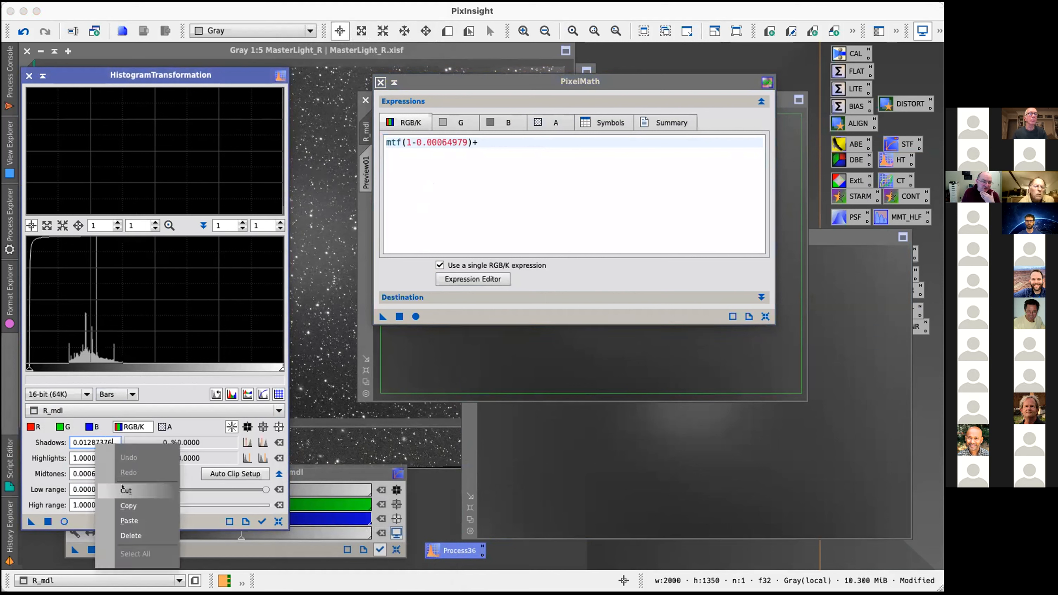
{"action": "left_click", "coordinate": [129, 505]}
{"action": "left_click", "coordinate": [496, 135]}
{"action": "key", "text": "super+v"}
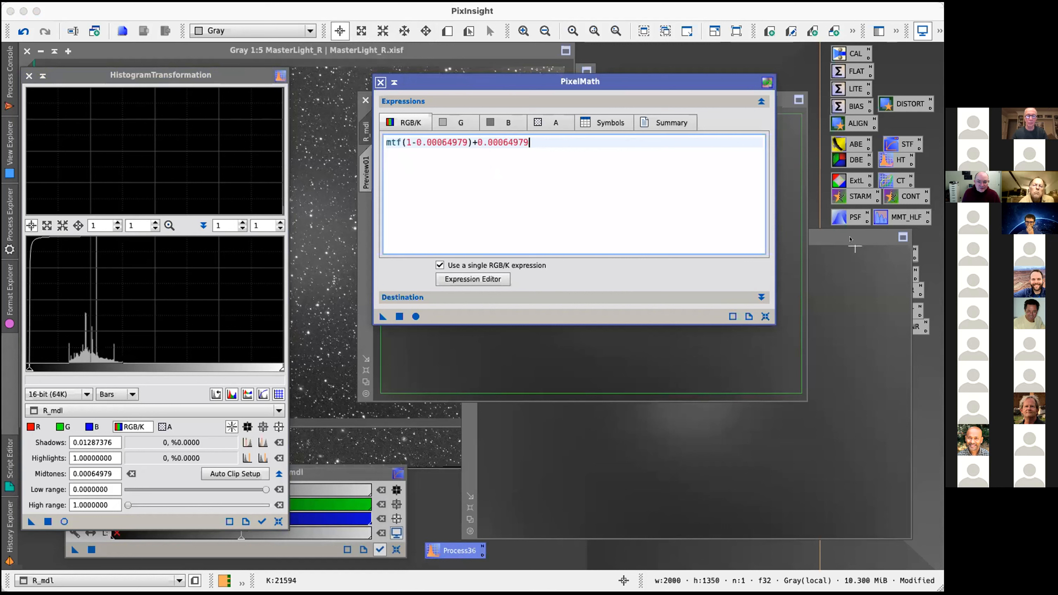
{"action": "left_click", "coordinate": [679, 297]}
{"action": "left_click", "coordinate": [679, 296]}
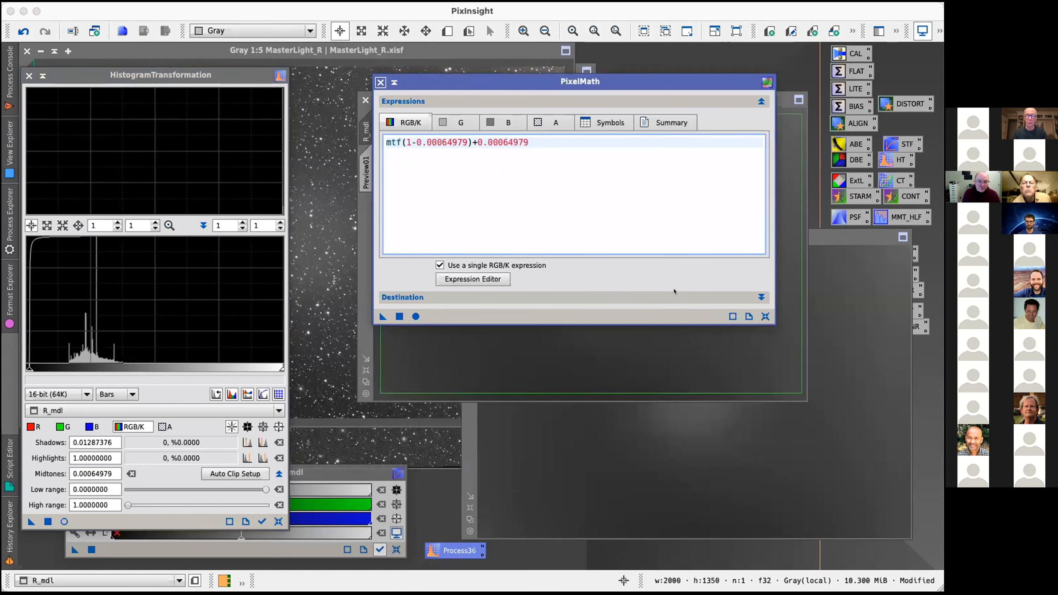
Step: Uncover the R_mdl image and try to apply the PixelMath expression to its Preview01
{"action": "left_click", "coordinate": [798, 237]}
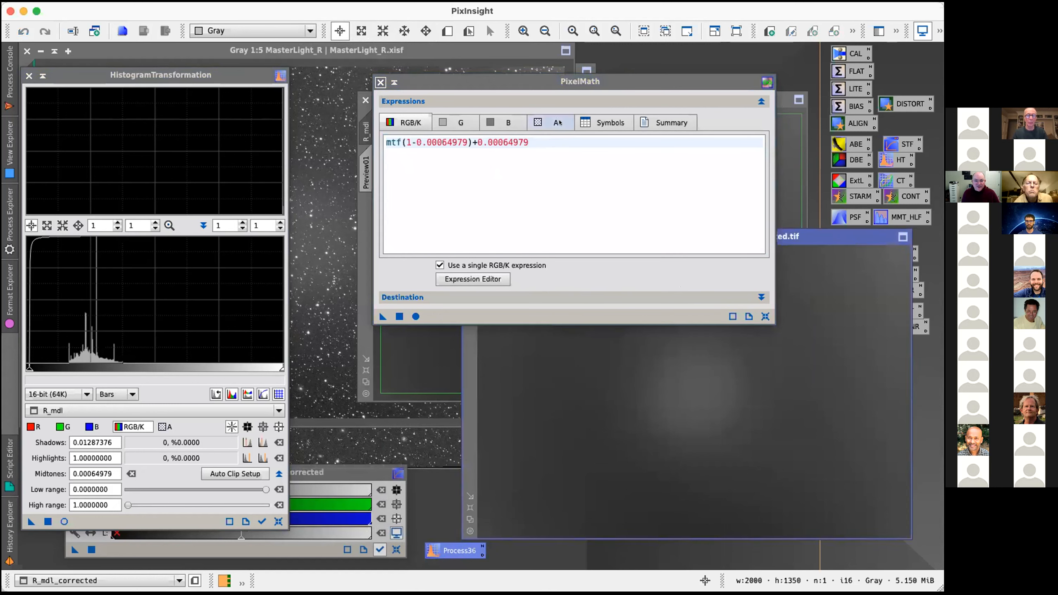
{"action": "left_click_drag", "start_coordinate": [557, 77], "coordinate": [777, 194]}
{"action": "left_click", "coordinate": [765, 162]}
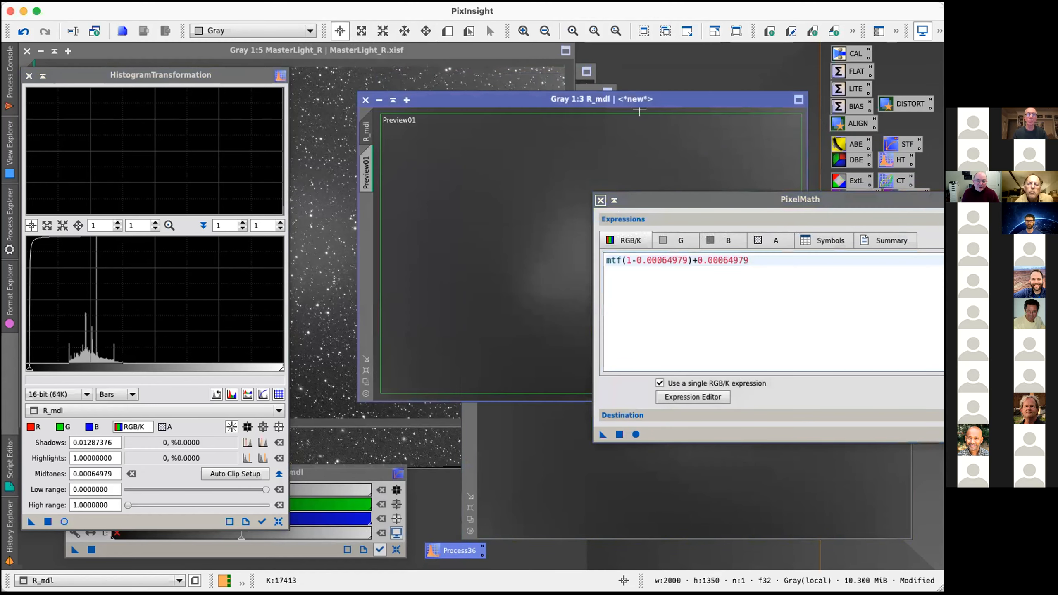
{"action": "left_click_drag", "start_coordinate": [643, 200], "coordinate": [791, 148]}
{"action": "left_click_drag", "start_coordinate": [750, 382], "coordinate": [570, 252]}
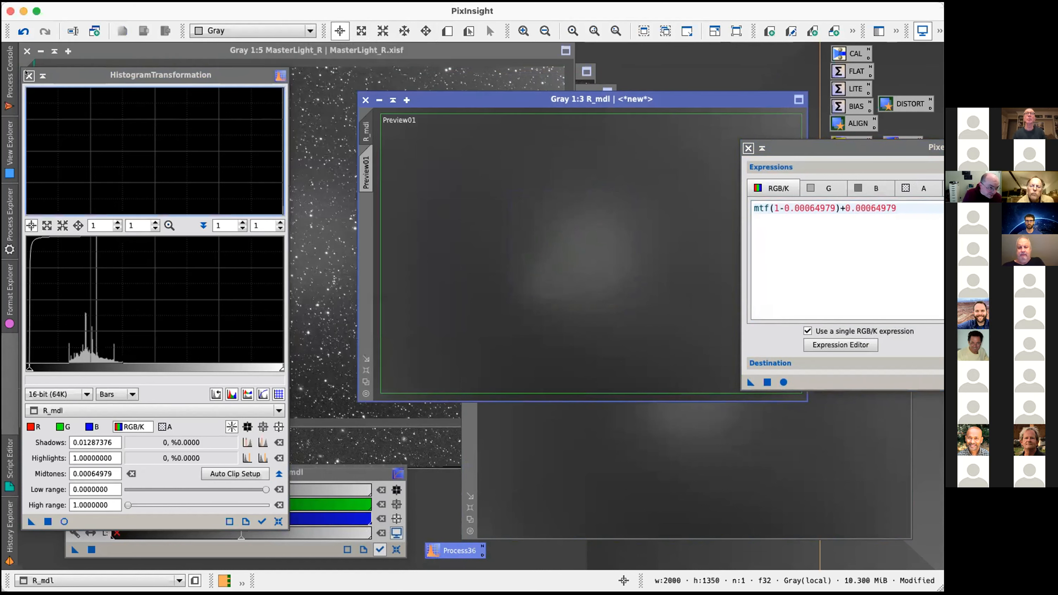
Step: Close HistogramTransformation, check the Process Console error, and add $T as the second mtf argument in the PixelMath expression
{"action": "left_click", "coordinate": [29, 76]}
{"action": "mouse_move", "coordinate": [5, 71]}
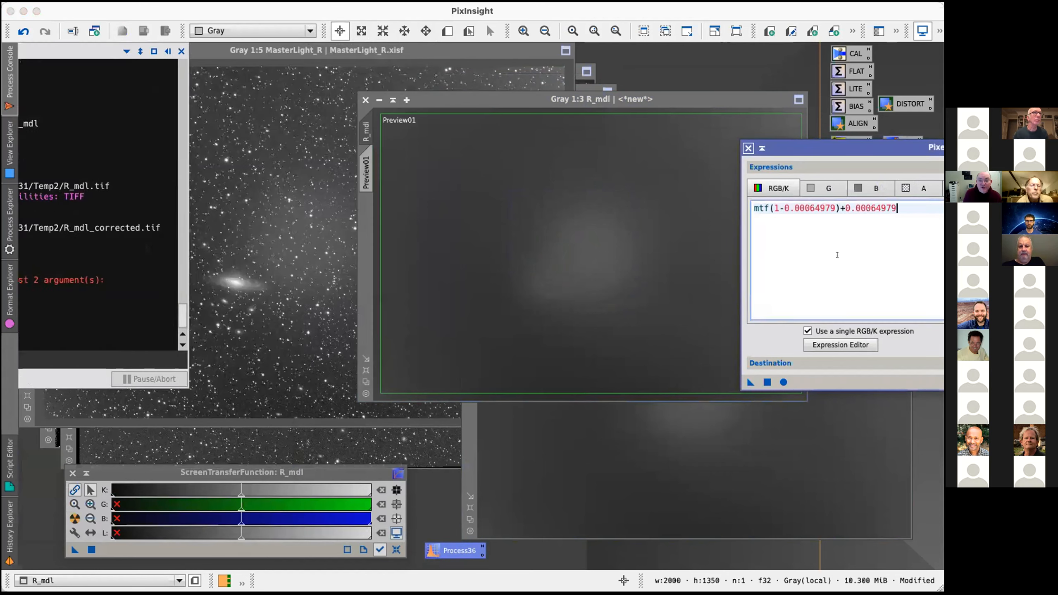
{"action": "type", "text": ",$T"}
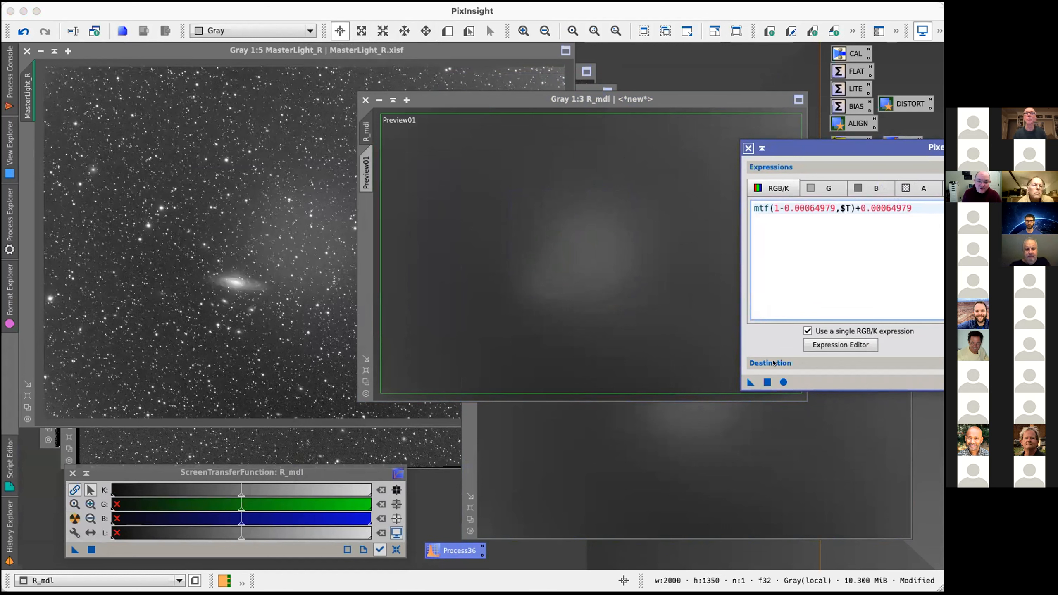
Step: Replace $T with R_mdl_corrected in the PixelMath expression and apply it to the R_mdl image
{"action": "key", "text": "BackSpace"}
{"action": "key", "text": "BackSpace"}
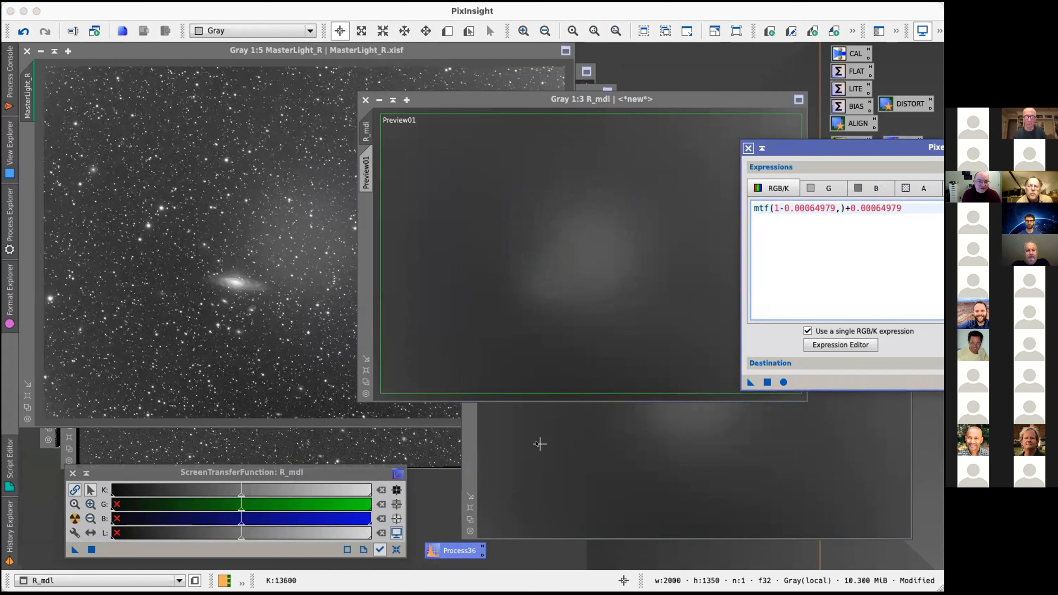
{"action": "type", "text": "R_mdl_"}
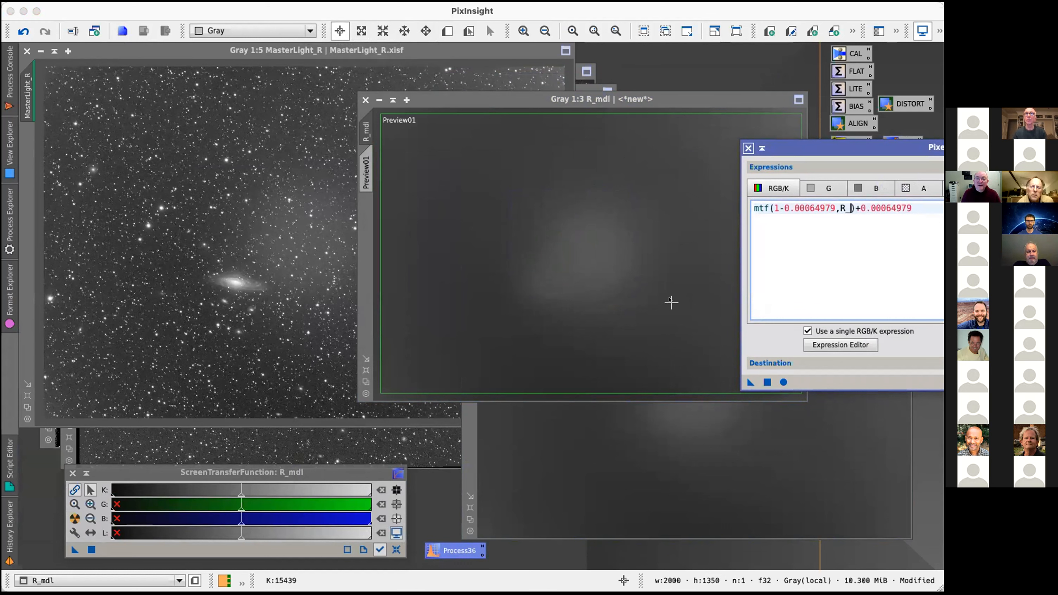
{"action": "type", "text": "corrected"}
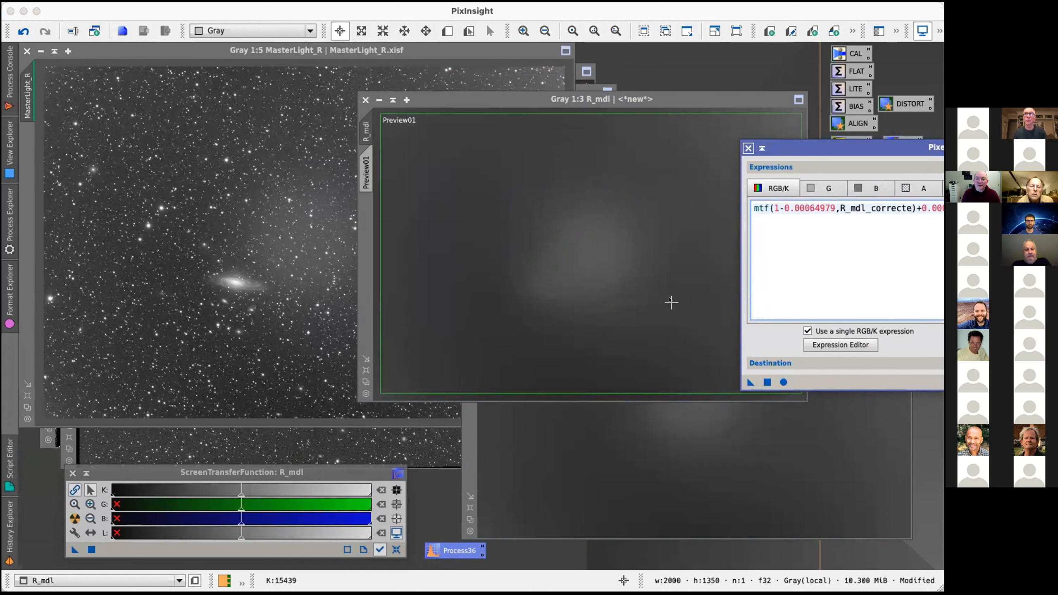
{"action": "left_click_drag", "start_coordinate": [878, 148], "coordinate": [672, 315]}
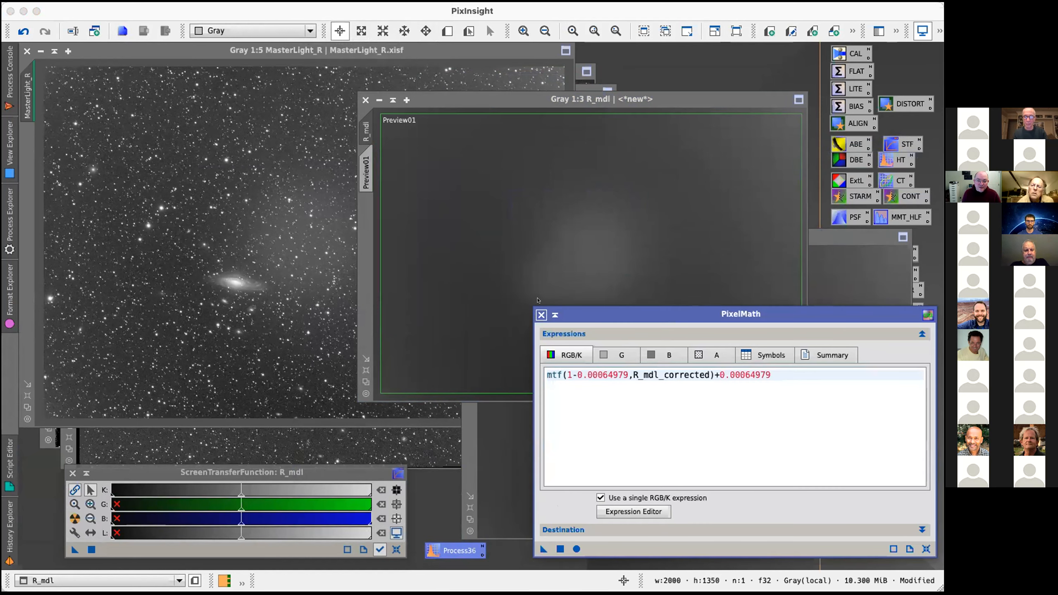
{"action": "left_click", "coordinate": [543, 257]}
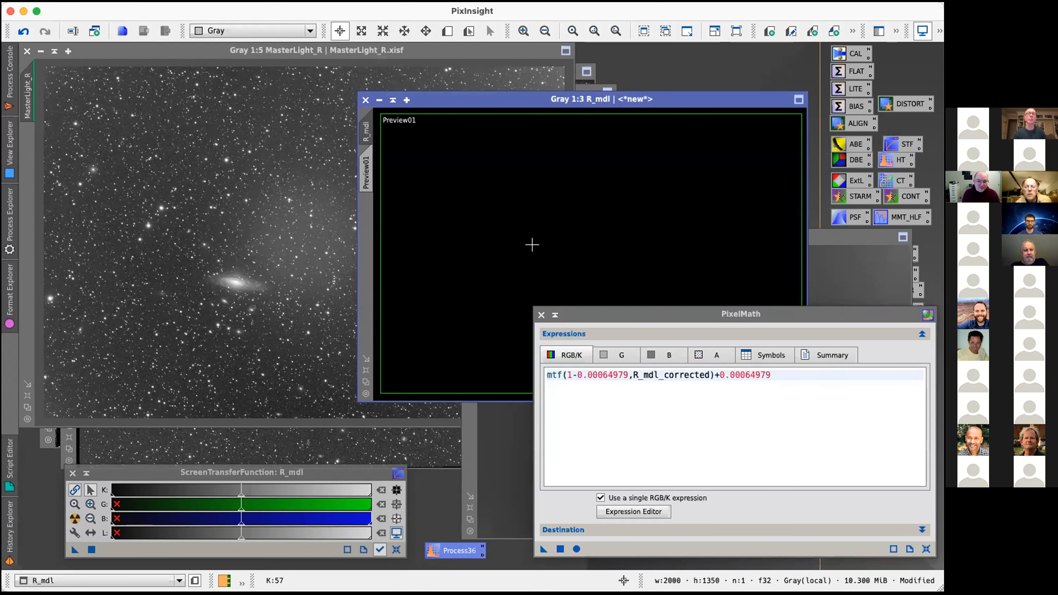
Step: Undo the PixelMath result on R_mdl and reopen the saved Process36 HistogramTransformation to copy its Shadows value
{"action": "key", "text": "super+z"}
{"action": "double_click", "coordinate": [441, 549]}
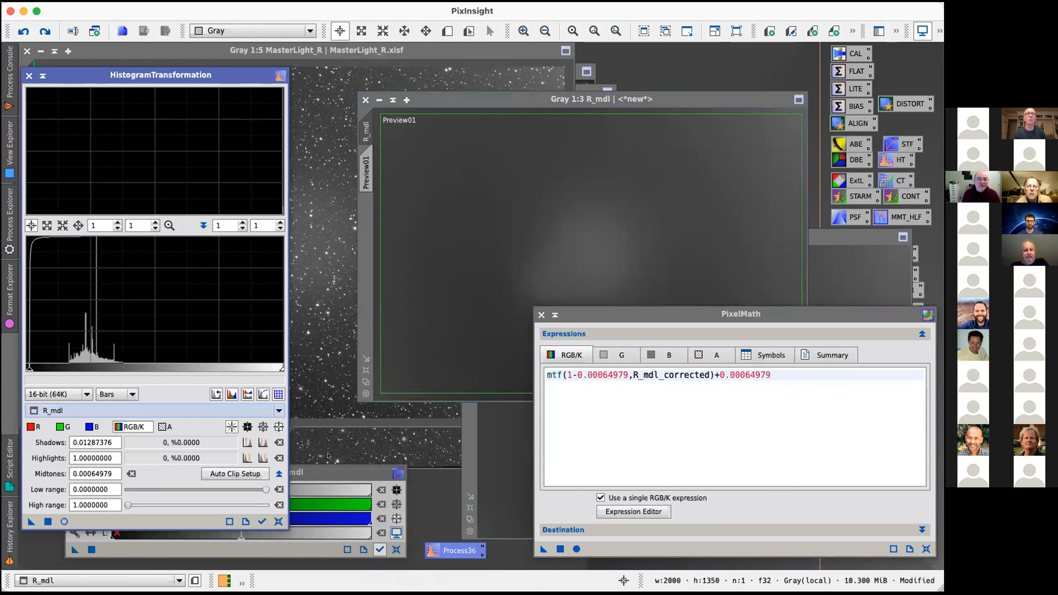
{"action": "double_click", "coordinate": [93, 442]}
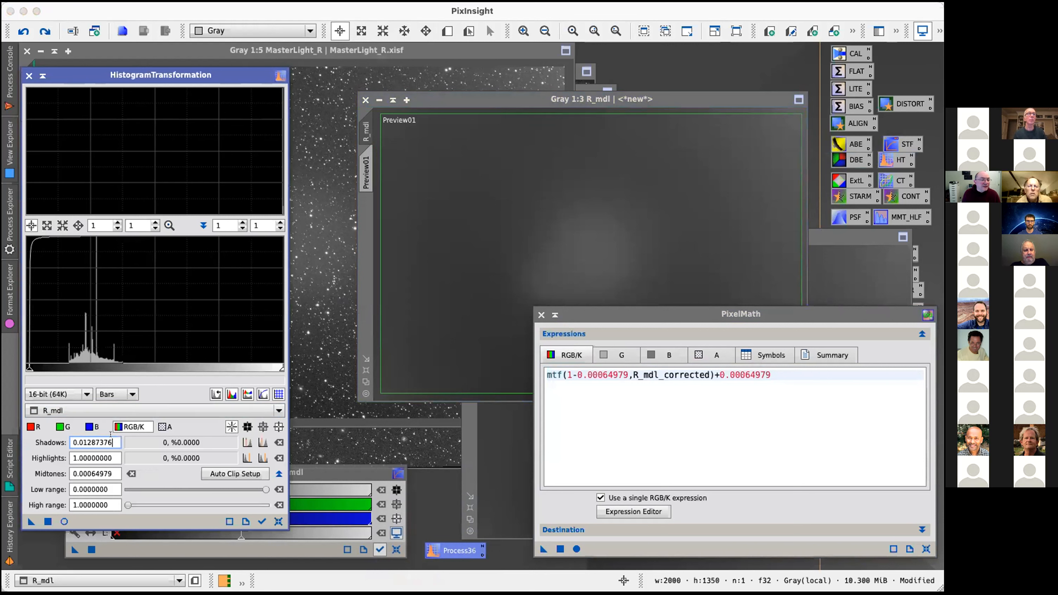
{"action": "right_click", "coordinate": [76, 434]}
{"action": "left_click", "coordinate": [108, 488]}
{"action": "left_click", "coordinate": [727, 375]}
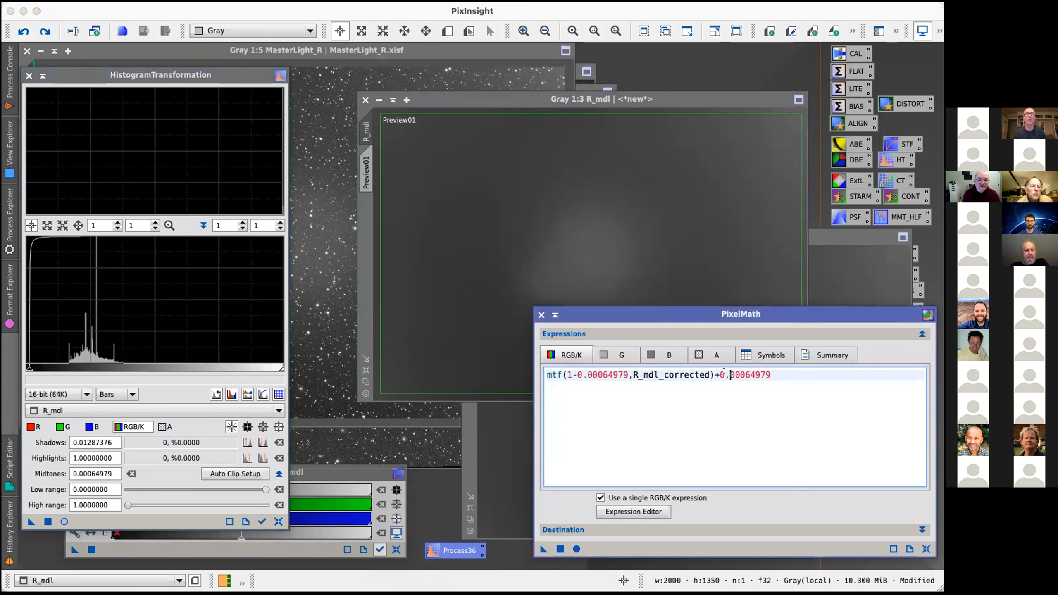
Step: Replace the constant added in the PixelMath expression with the Shadows value 0.01287376 and apply the expression to R_mdl
{"action": "left_click_drag", "start_coordinate": [717, 374], "coordinate": [851, 370]}
{"action": "left_click", "coordinate": [850, 370]}
{"action": "key", "text": "BackSpace"}
{"action": "key", "text": "BackSpace"}
{"action": "key", "text": "BackSpace"}
{"action": "key", "text": "BackSpace"}
{"action": "key", "text": "BackSpace"}
{"action": "key", "text": "BackSpace"}
{"action": "key", "text": "BackSpace"}
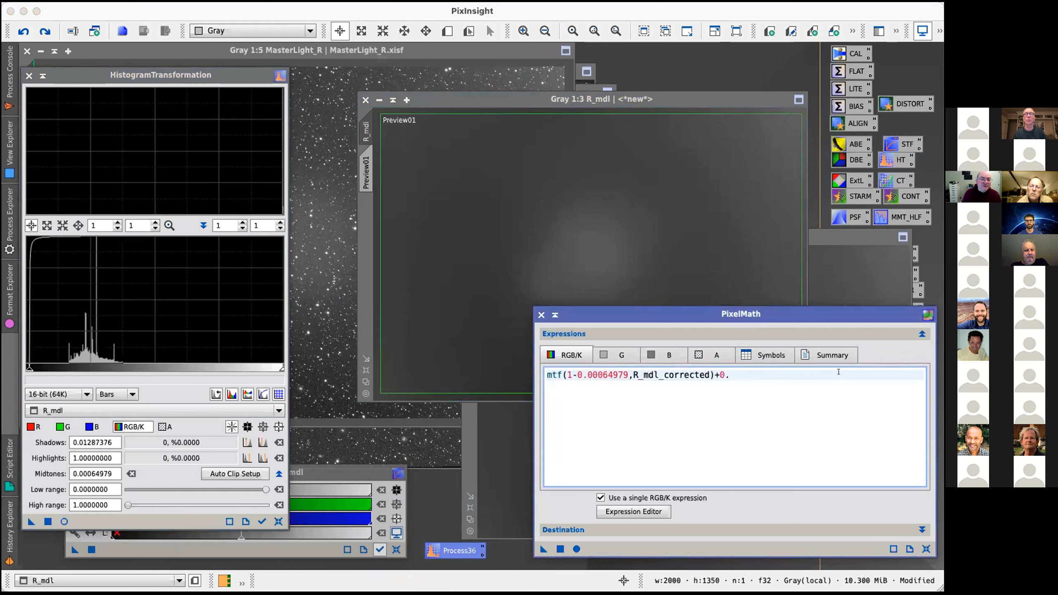
{"action": "type", "text": "012"}
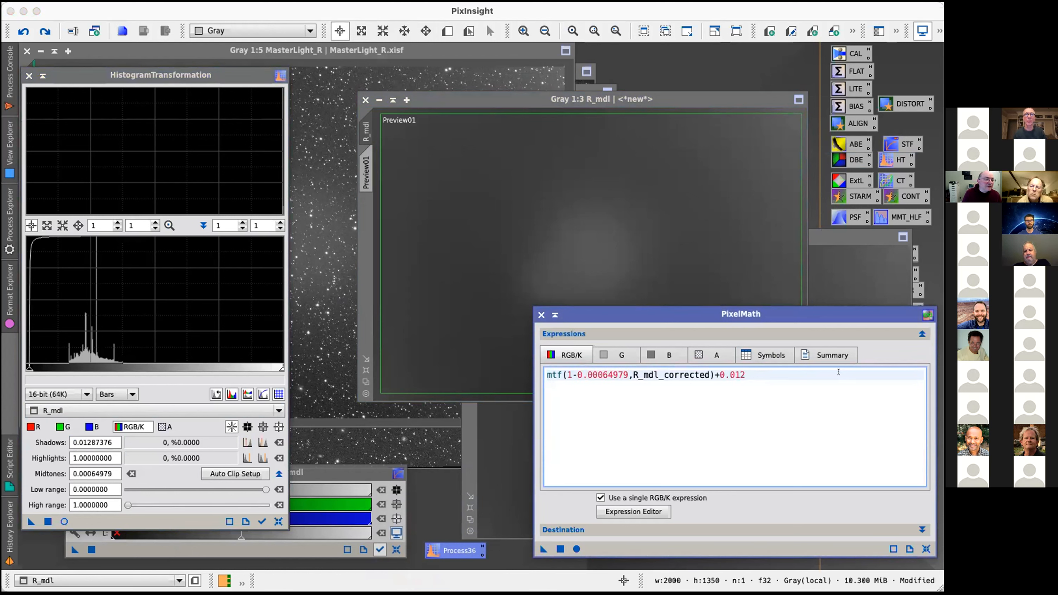
{"action": "type", "text": "87376"}
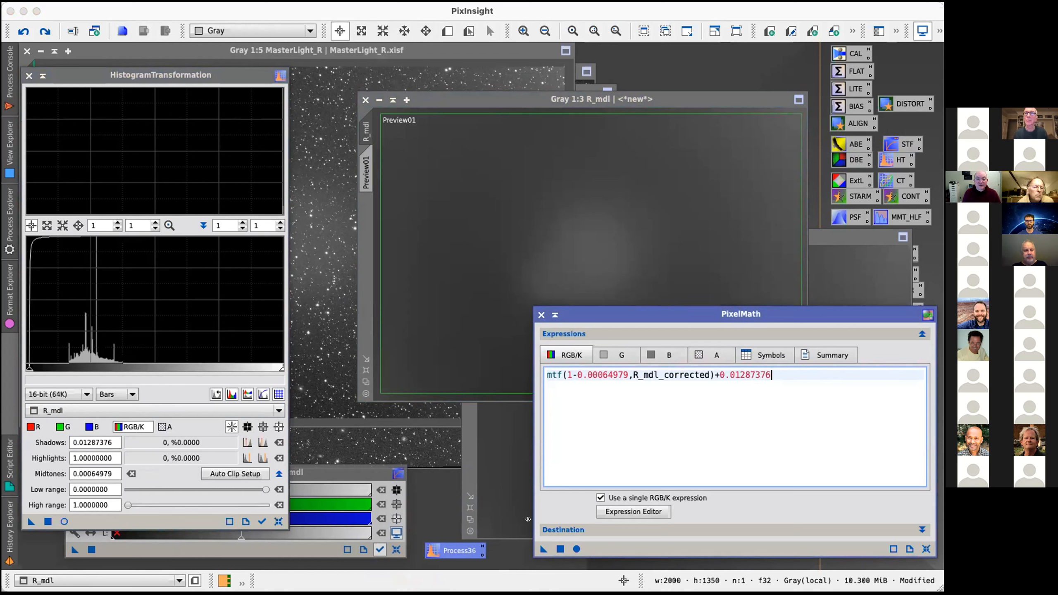
{"action": "left_click_drag", "start_coordinate": [543, 548], "coordinate": [648, 186]}
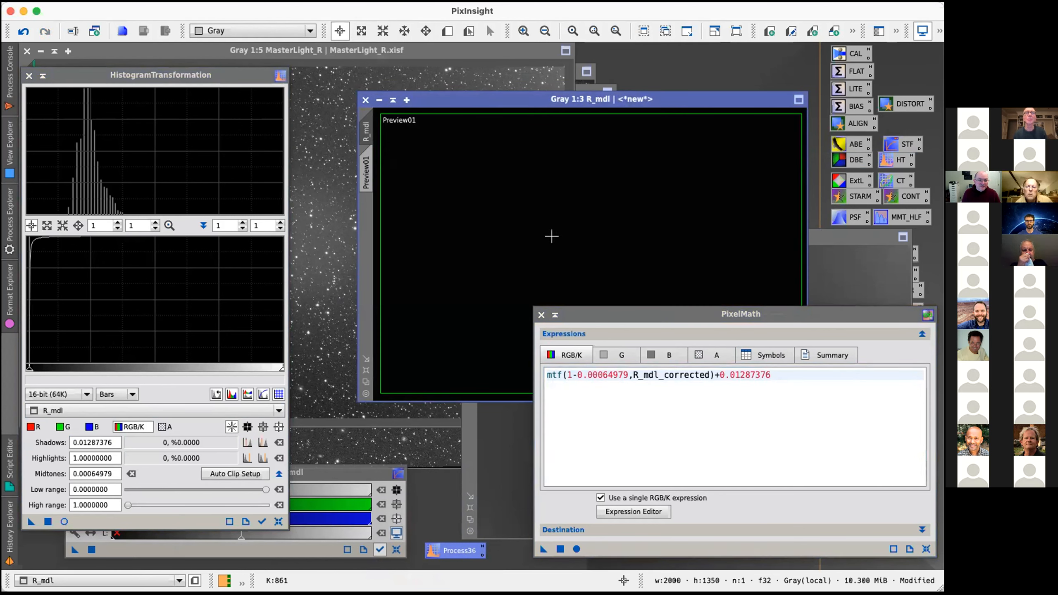
Step: Undo the PixelMath result on R_mdl and recopy the HistogramTransformation Shadows and Midtones values into the expression
{"action": "key", "text": "super+z"}
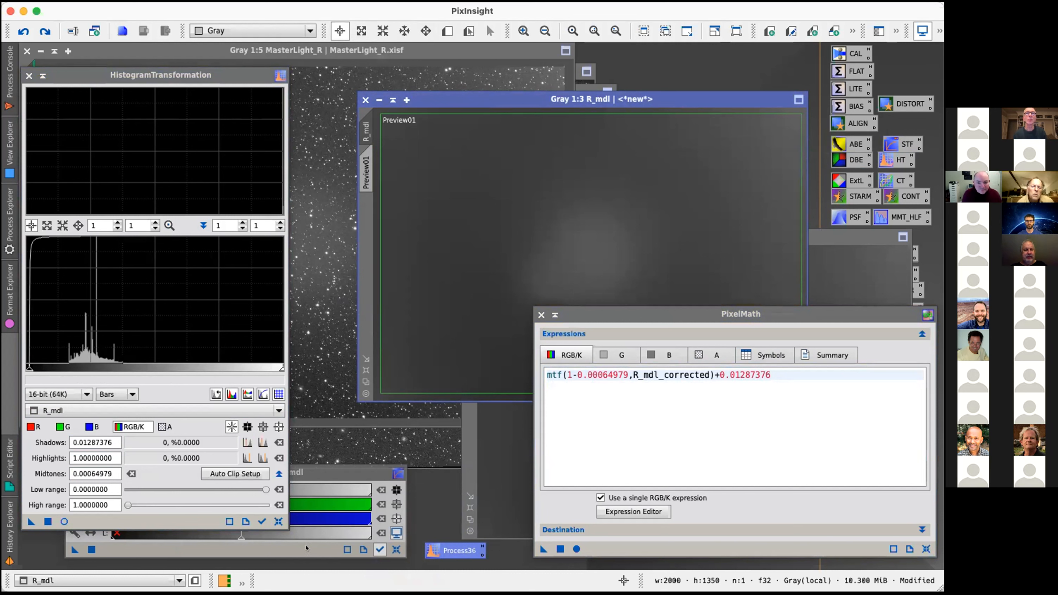
{"action": "double_click", "coordinate": [112, 441]}
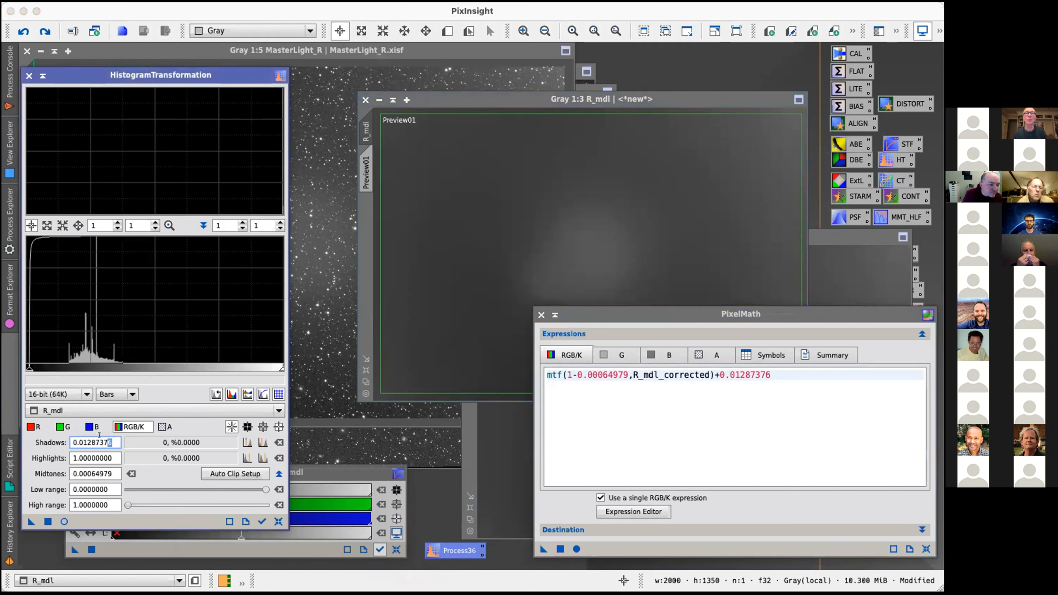
{"action": "double_click", "coordinate": [744, 375]}
{"action": "key", "text": "super+v"}
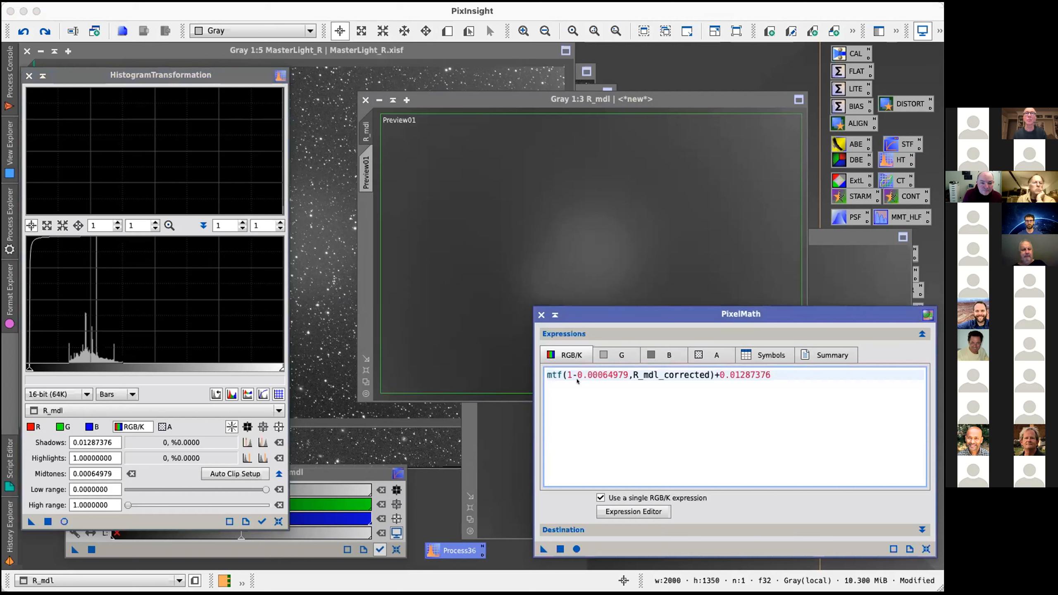
{"action": "double_click", "coordinate": [100, 474]}
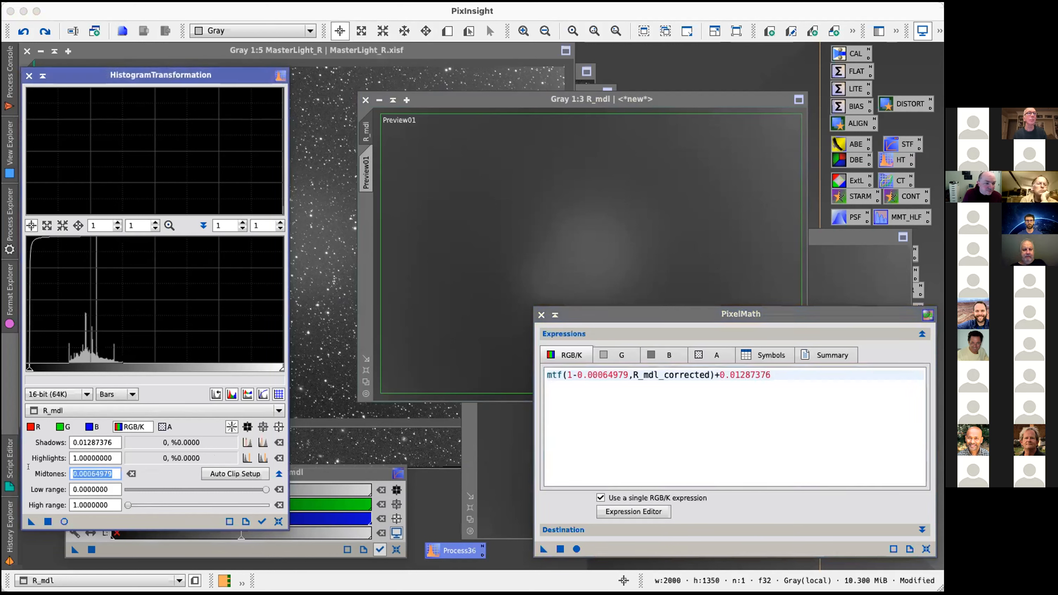
{"action": "left_click_drag", "start_coordinate": [628, 375], "coordinate": [586, 373]}
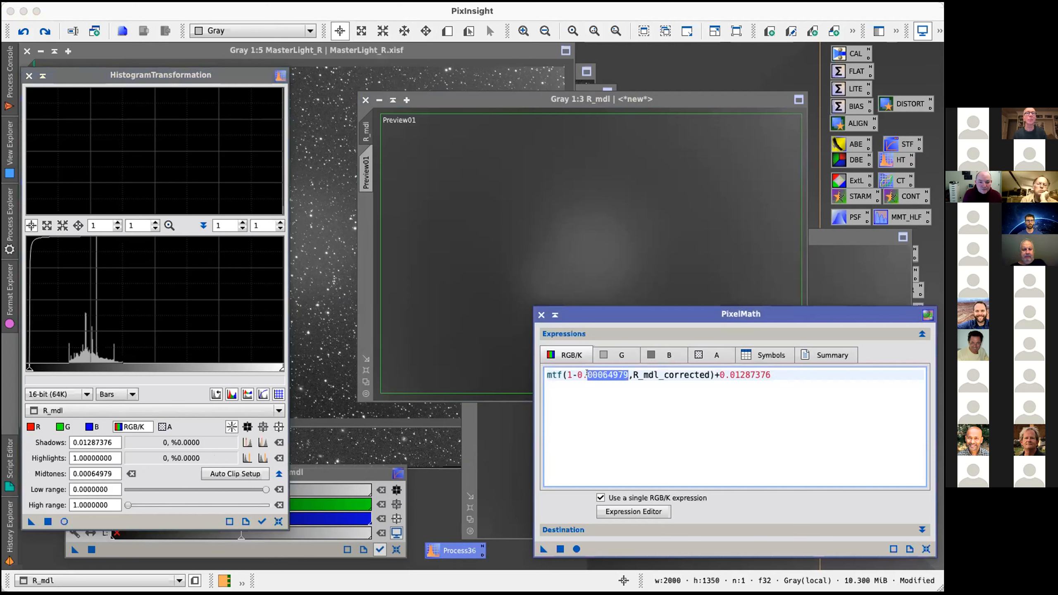
{"action": "key", "text": "super+v"}
Step: Apply mtf(1-0.00064979,R_mdl_corrected)+0.01287376 to R_mdl and auto-stretch its screen display
{"action": "left_click", "coordinate": [849, 252]}
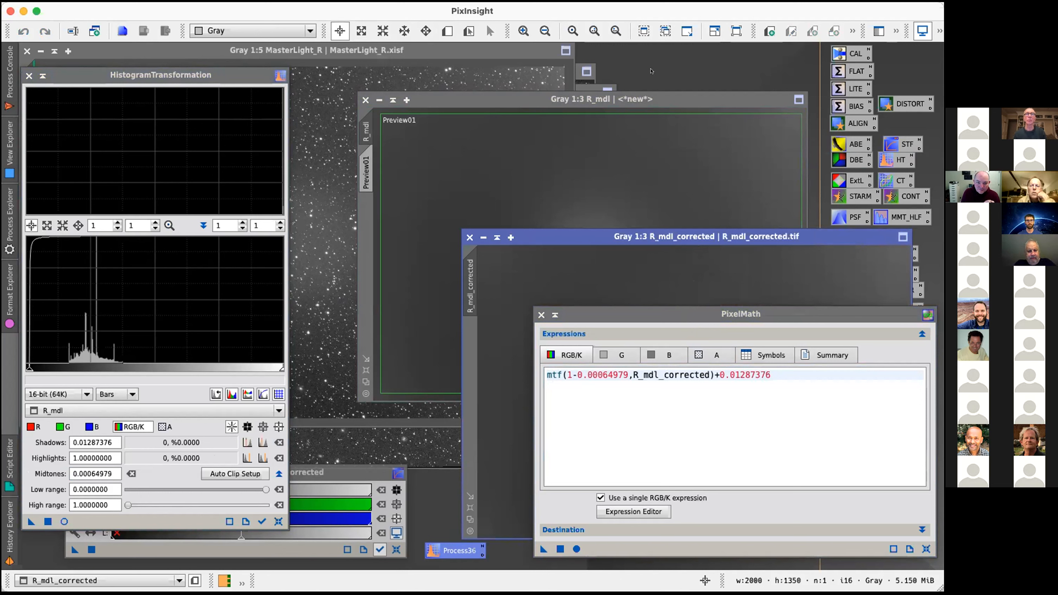
{"action": "left_click", "coordinate": [640, 118]}
{"action": "left_click_drag", "start_coordinate": [543, 548], "coordinate": [601, 221]}
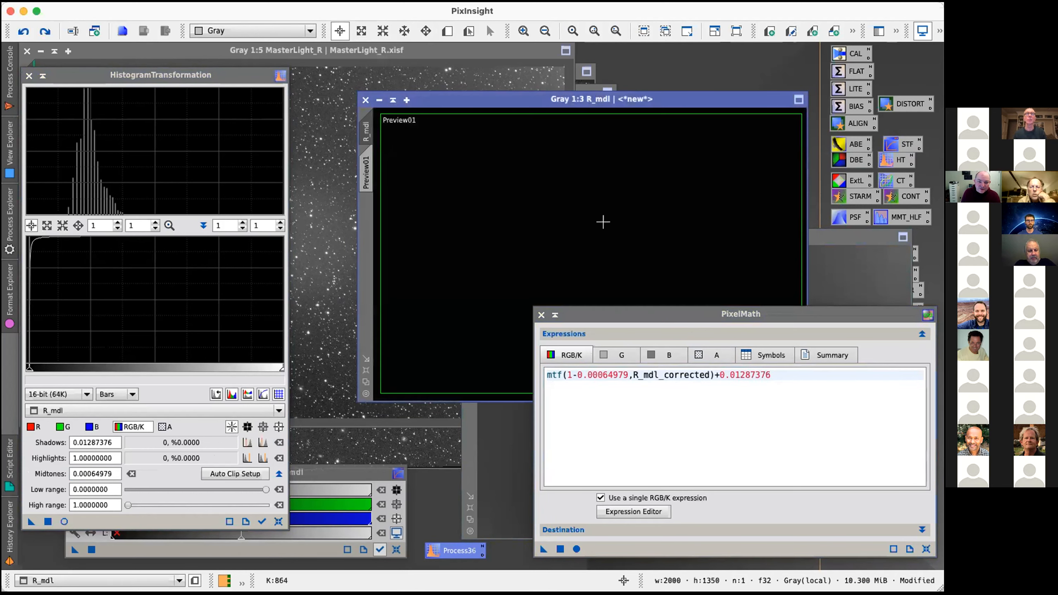
{"action": "left_click_drag", "start_coordinate": [550, 319], "coordinate": [704, 215]}
{"action": "left_click", "coordinate": [605, 260]}
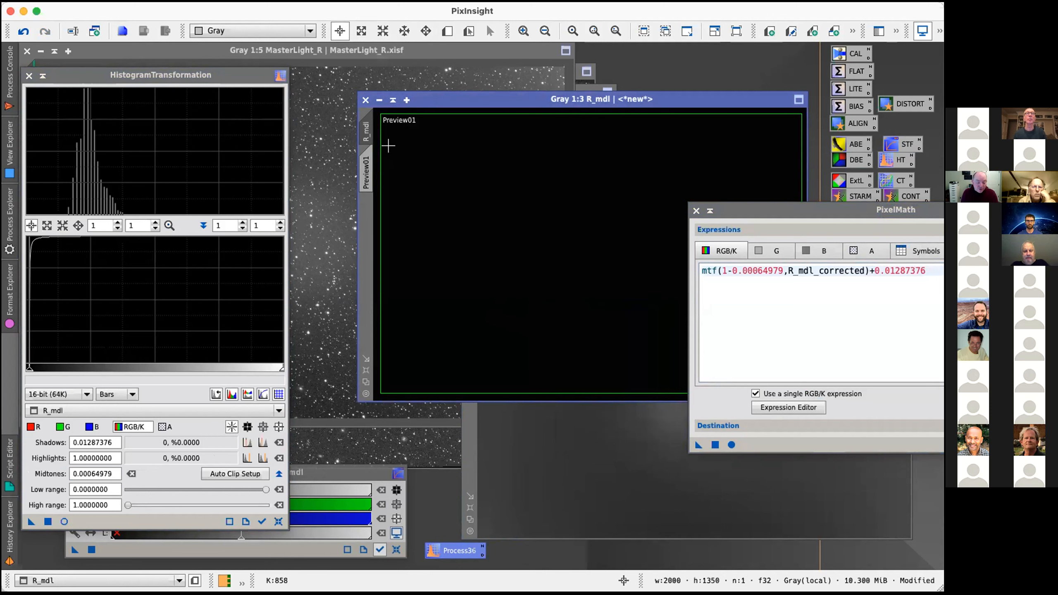
{"action": "key", "text": "ctrl+a"}
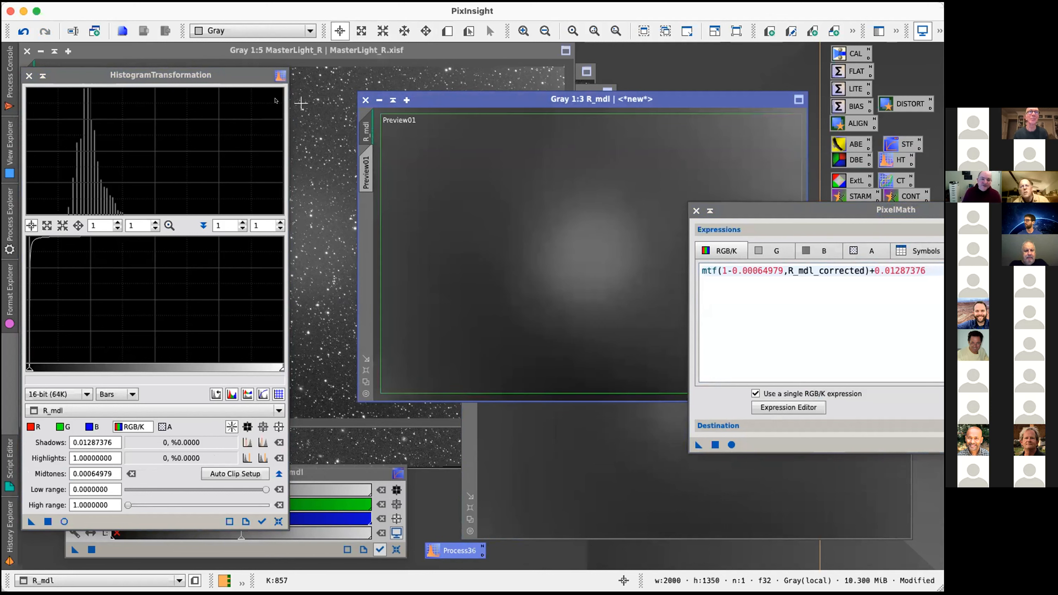
Step: Close HistogramTransformation and arrange PixelMath beside the MasterLight_R and R_mdl images, ready for a new expression
{"action": "left_click", "coordinate": [28, 76]}
{"action": "left_click", "coordinate": [29, 75]}
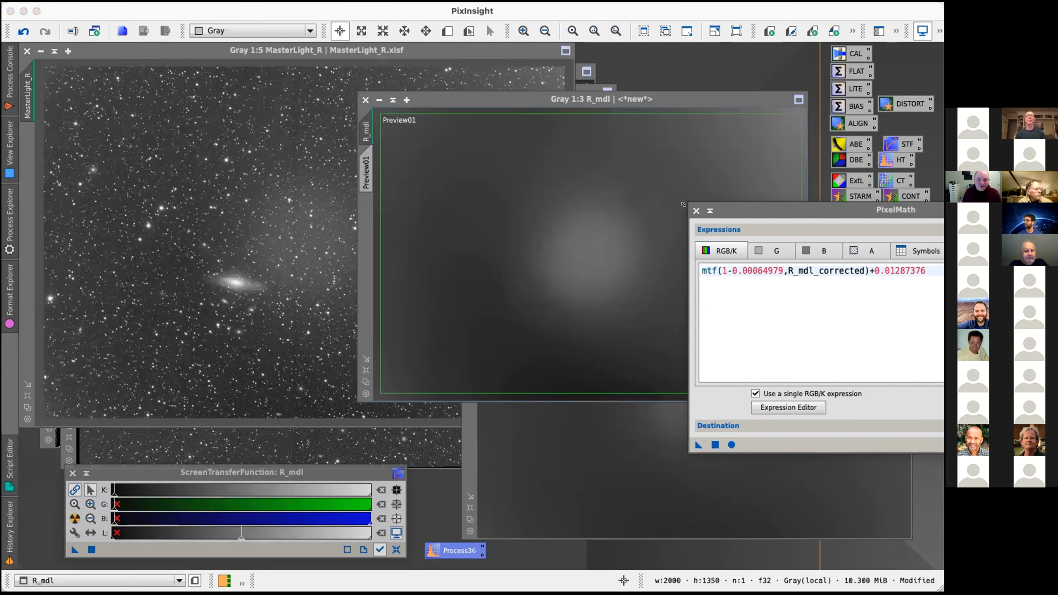
{"action": "left_click_drag", "start_coordinate": [725, 210], "coordinate": [431, 288]}
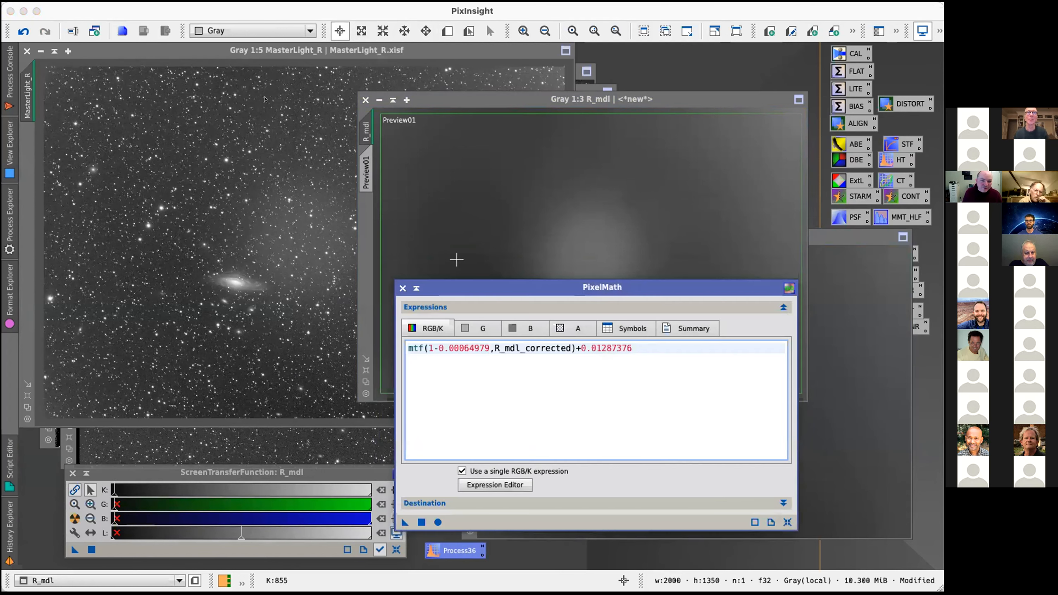
{"action": "left_click", "coordinate": [247, 86]}
{"action": "left_click", "coordinate": [650, 343]}
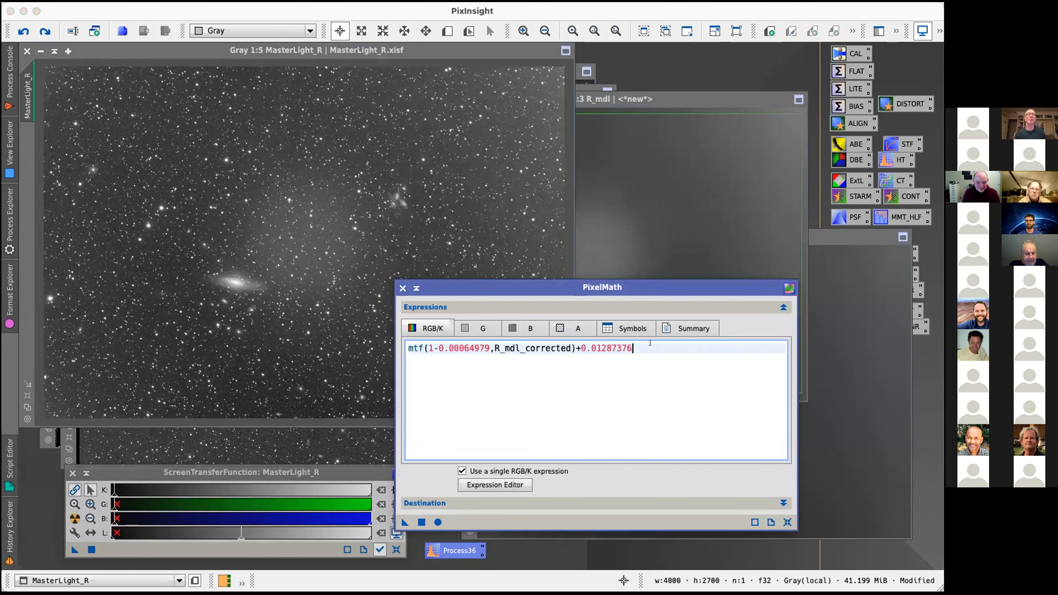
{"action": "left_click", "coordinate": [641, 110]}
{"action": "triple_click", "coordinate": [641, 343]}
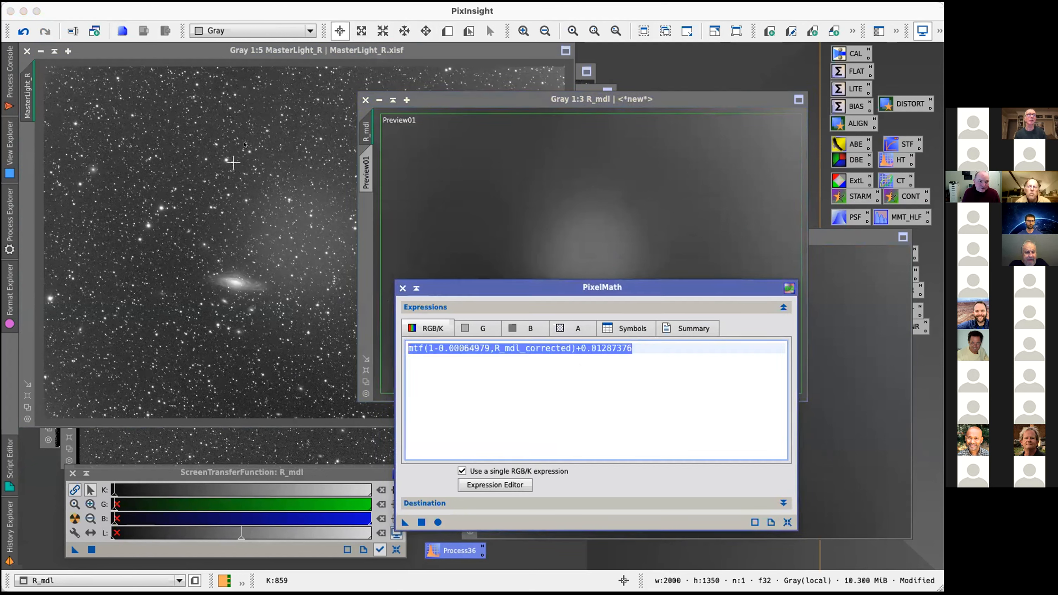
{"action": "left_click", "coordinate": [252, 127]}
Step: Replace the PixelMath expression with $T-R_mdl+med(R_mdl) and apply it to MasterLight_R
{"action": "left_click", "coordinate": [543, 380]}
{"action": "left_click", "coordinate": [554, 375]}
{"action": "triple_click", "coordinate": [565, 371]}
{"action": "type", "text": "$T-"}
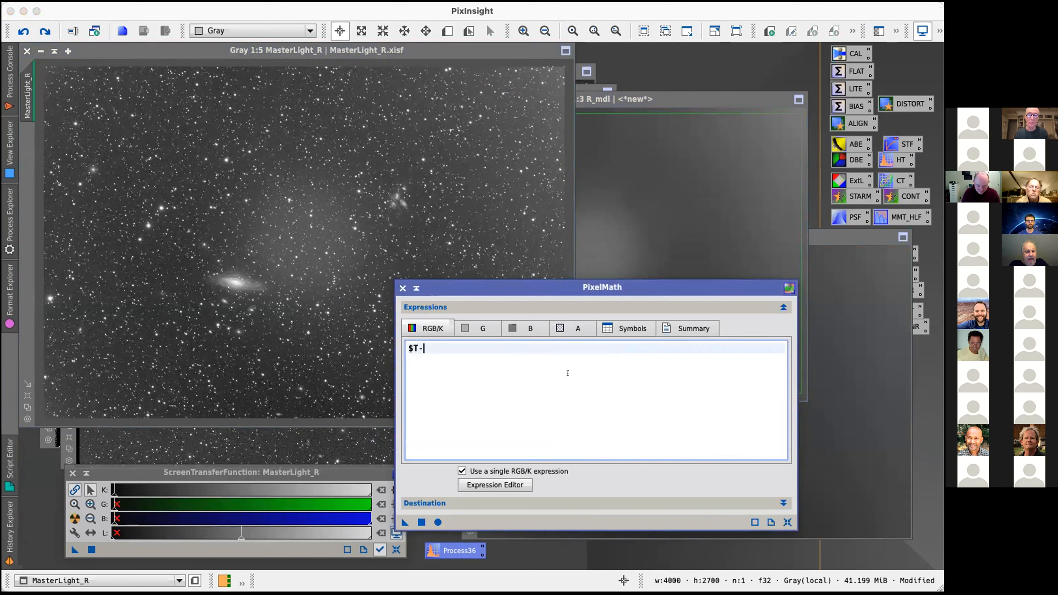
{"action": "type", "text": "R_mdl+med(R_mdl"}
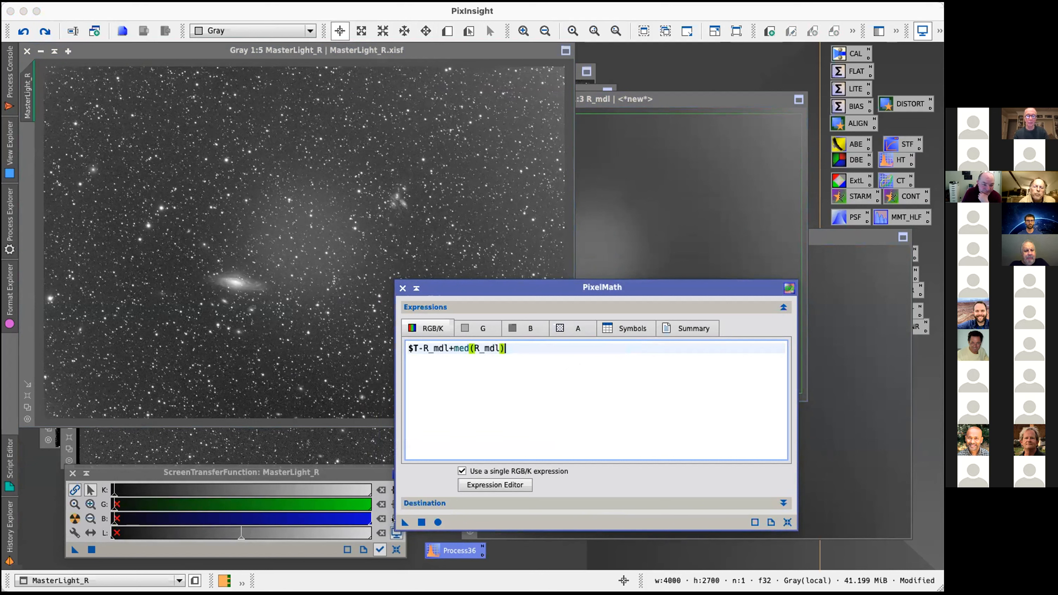
{"action": "left_click", "coordinate": [231, 205]}
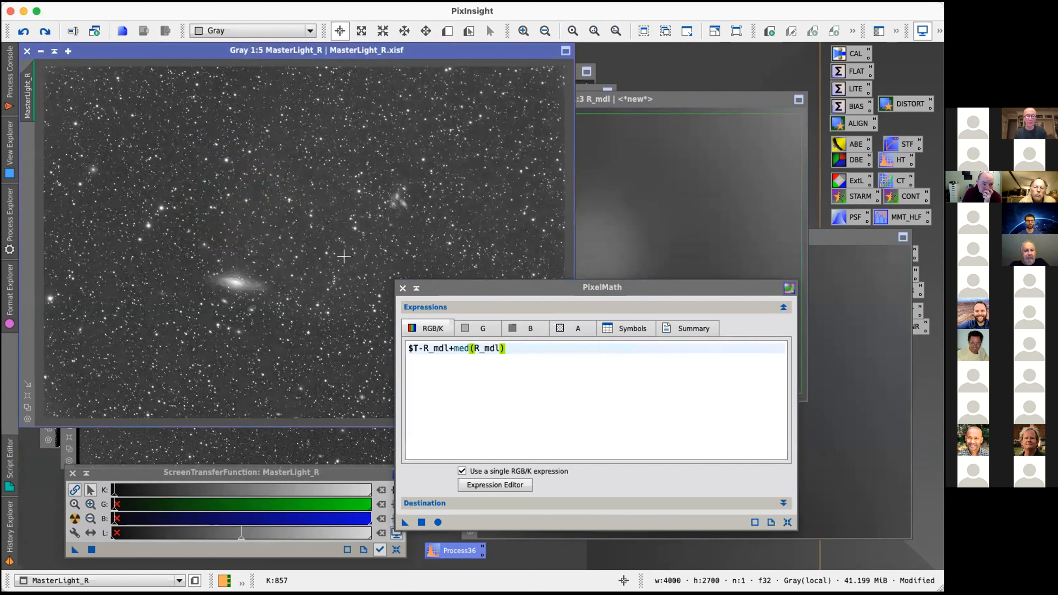
Step: Inspect the background around the galaxies in MasterLight_R and undo the model subtraction
{"action": "left_click_drag", "start_coordinate": [411, 287], "coordinate": [603, 288]}
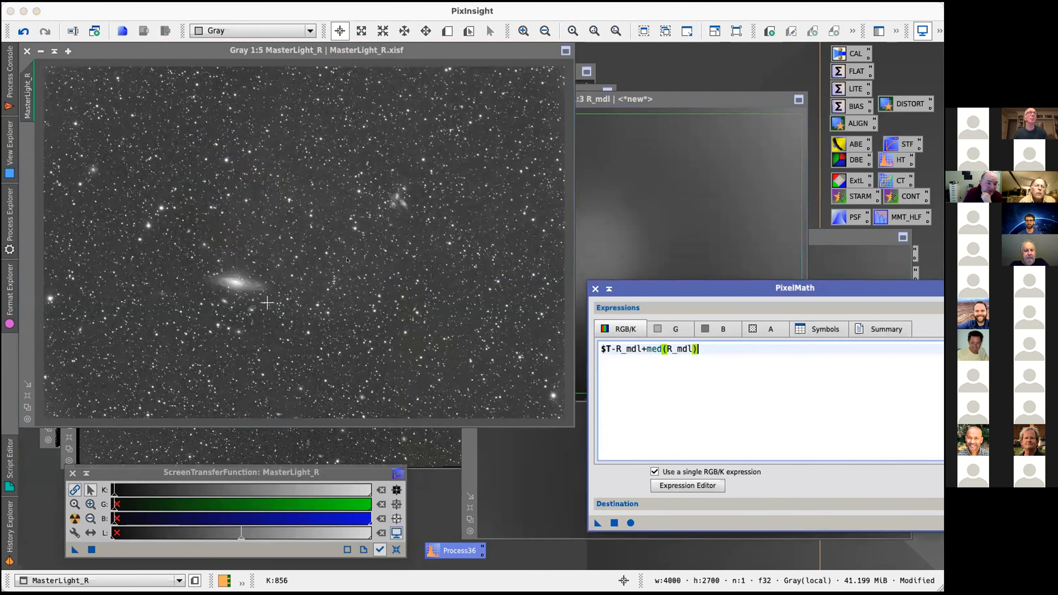
{"action": "left_click", "coordinate": [238, 309]}
{"action": "scroll", "coordinate": [238, 310], "scroll_direction": "up", "scroll_amount": 3}
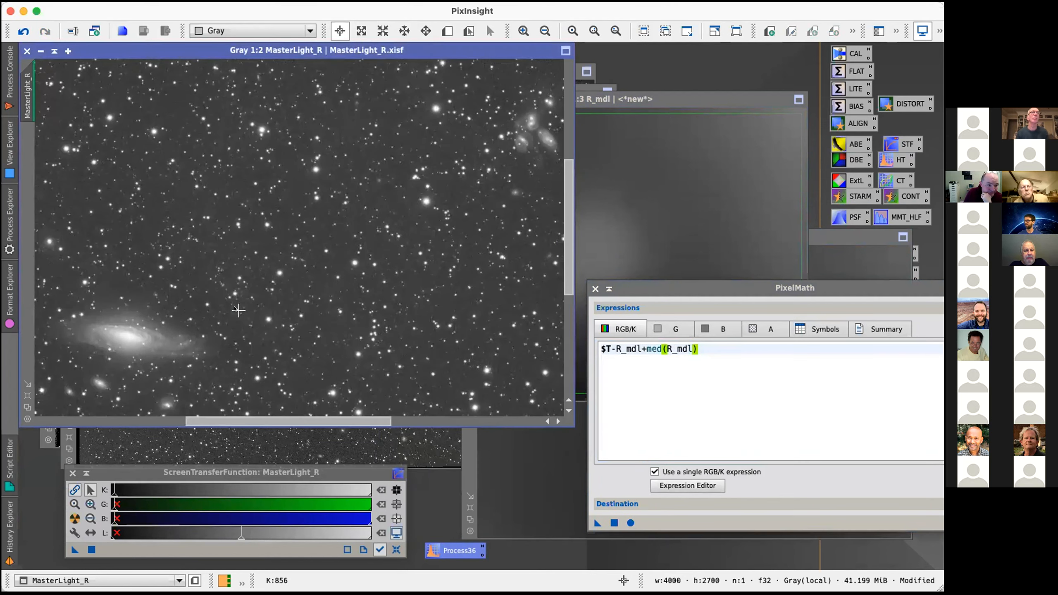
{"action": "scroll", "coordinate": [379, 323], "scroll_direction": "down", "scroll_amount": 3}
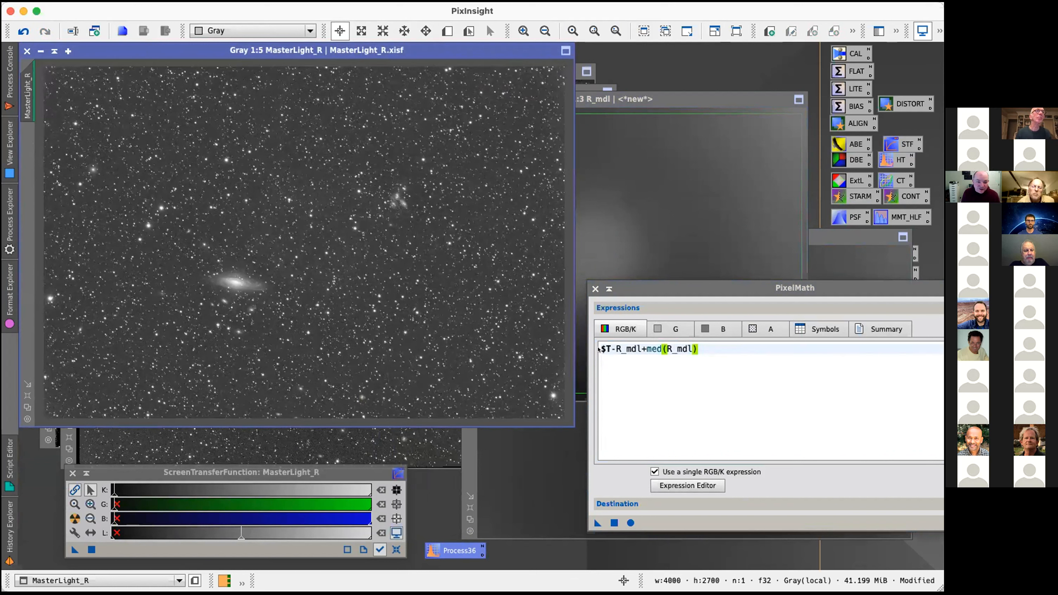
{"action": "left_click_drag", "start_coordinate": [639, 287], "coordinate": [525, 320]}
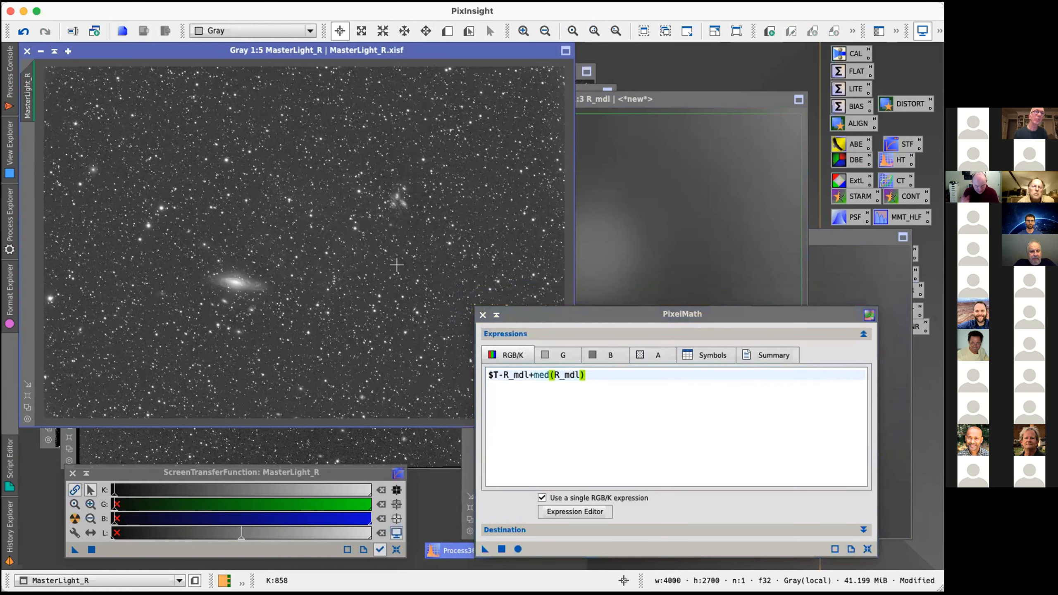
{"action": "key", "text": "super+z"}
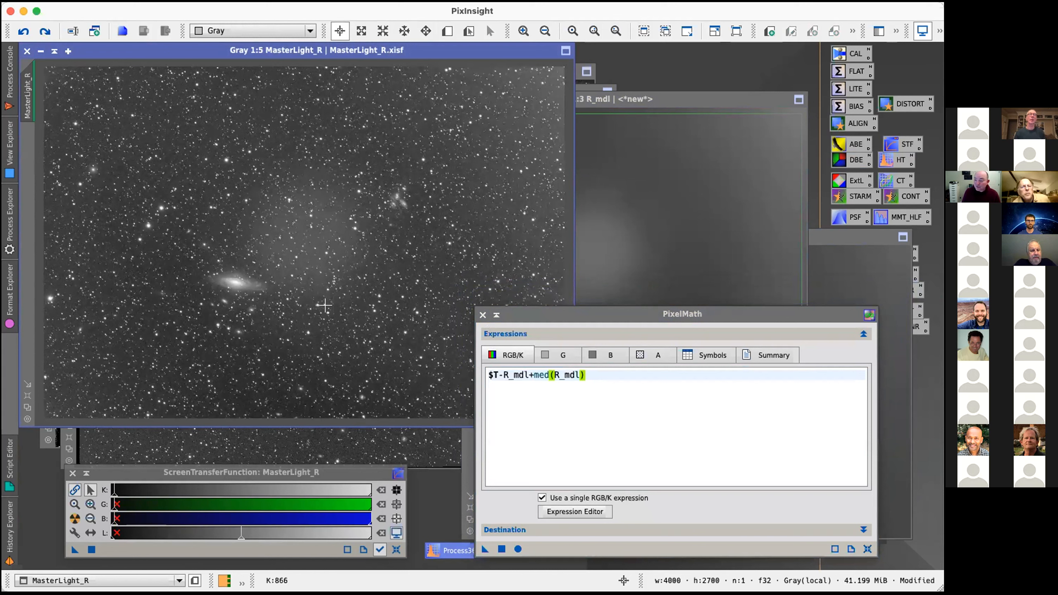
Step: Clone the MasterLight_R image and open AutomaticBackgroundExtractor in place of PixelMath
{"action": "mouse_move", "coordinate": [35, 90]}
{"action": "left_mouse_down"}
{"action": "mouse_move", "coordinate": [258, 167]}
{"action": "mouse_move", "coordinate": [195, 142]}
{"action": "left_mouse_up"}
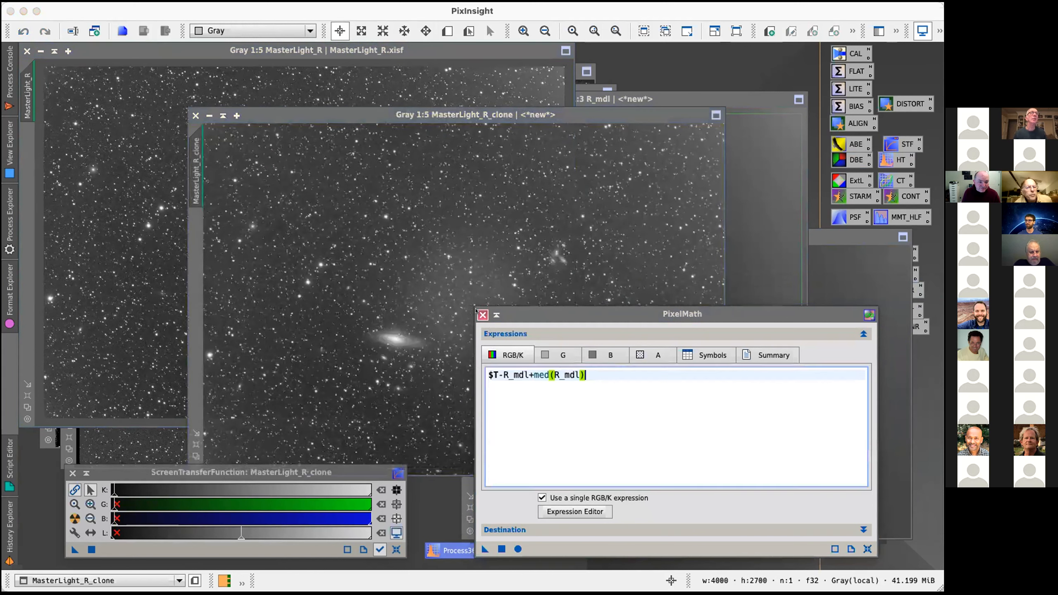
{"action": "left_click", "coordinate": [482, 314]}
{"action": "left_click_drag", "start_coordinate": [586, 115], "coordinate": [431, 71]}
{"action": "double_click", "coordinate": [830, 142]}
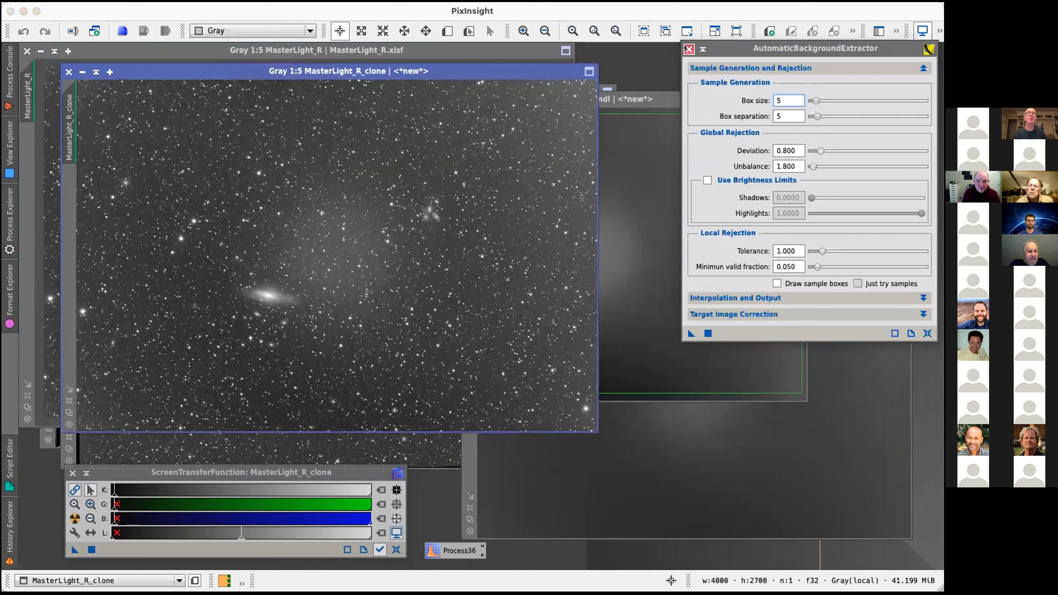
Step: Open DynamicBackgroundExtraction on MasterLight_R_clone in place of AutomaticBackgroundExtractor and set its smoothing factor to 0.8
{"action": "left_click", "coordinate": [688, 50]}
{"action": "double_click", "coordinate": [838, 158]}
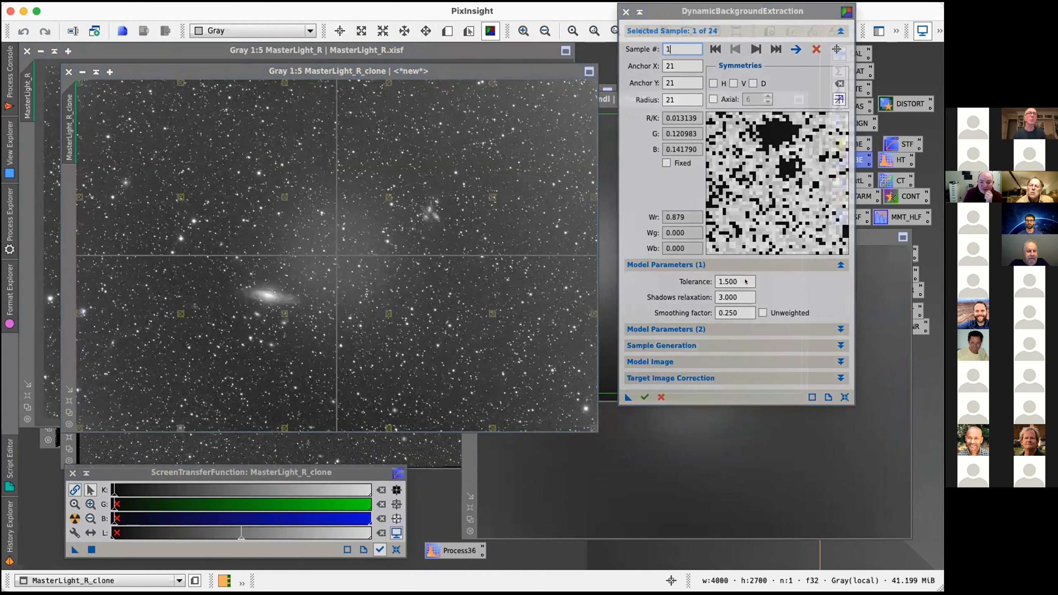
{"action": "left_click_drag", "start_coordinate": [744, 307], "coordinate": [733, 300]}
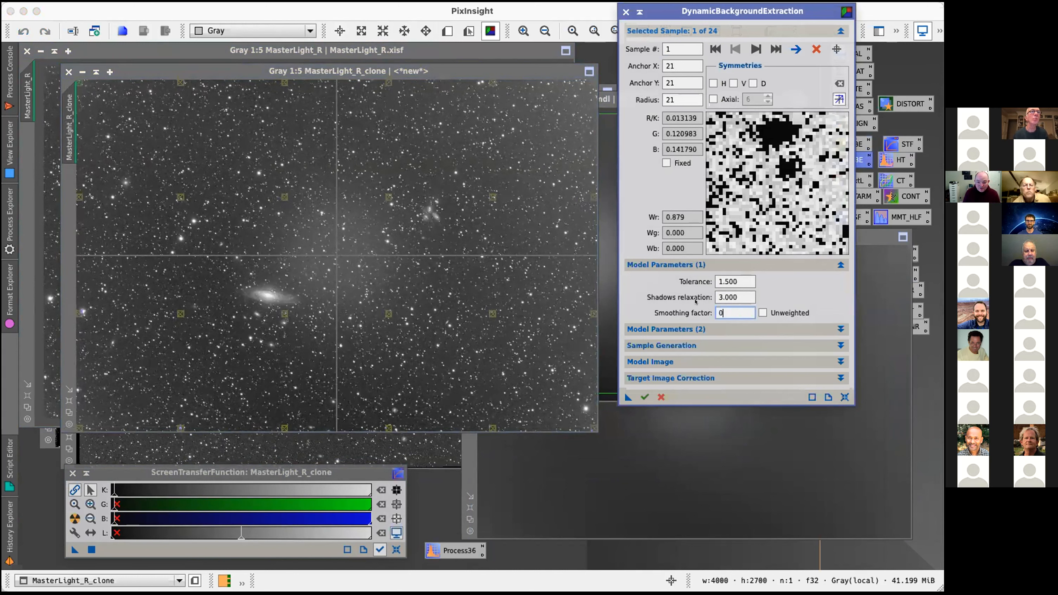
{"action": "type", "text": "0.9"}
{"action": "key", "text": "BackSpace"}
{"action": "type", "text": "8"}
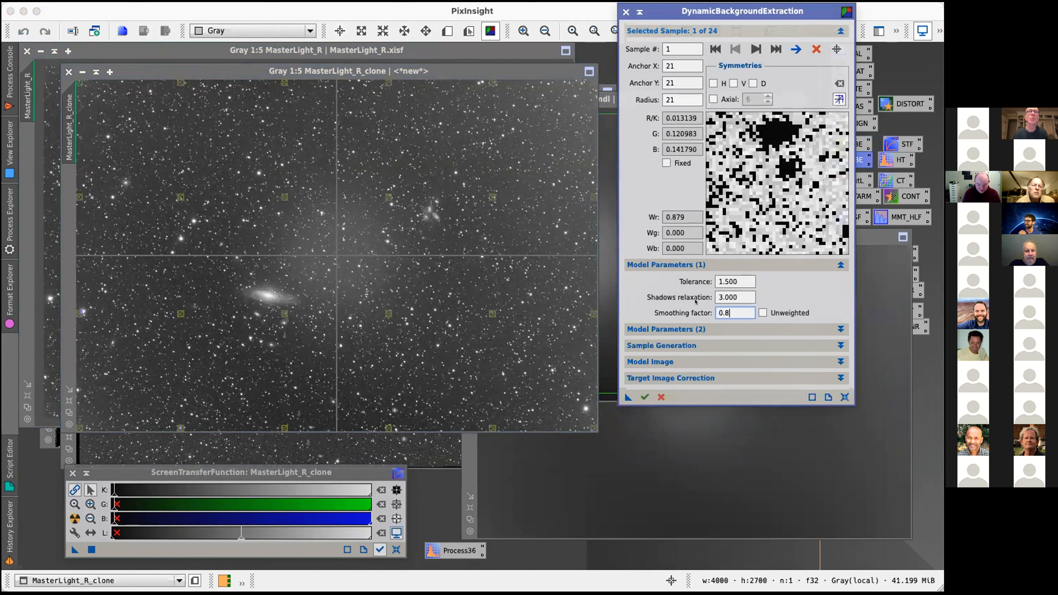
Step: Place background samples densely across the diffuse bright glow at the centre of MasterLight_R_clone
{"action": "left_click", "coordinate": [321, 271]}
{"action": "left_click", "coordinate": [305, 230]}
{"action": "left_click", "coordinate": [359, 230]}
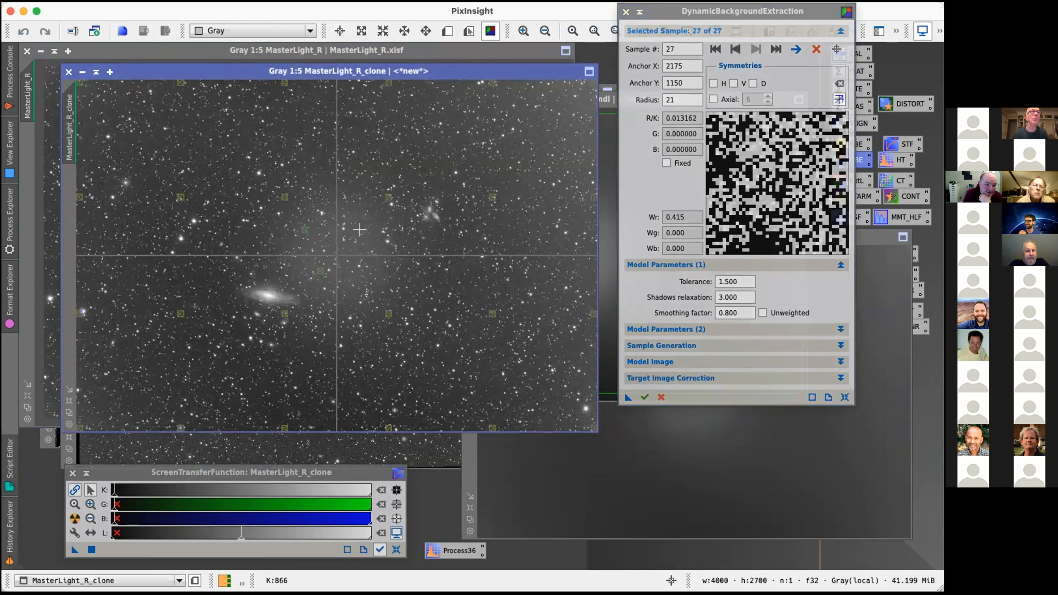
{"action": "left_click", "coordinate": [301, 252]}
{"action": "left_click", "coordinate": [297, 261]}
{"action": "left_click", "coordinate": [354, 287]}
{"action": "left_click", "coordinate": [356, 260]}
{"action": "left_click", "coordinate": [368, 247]}
{"action": "left_click", "coordinate": [346, 209]}
{"action": "left_click", "coordinate": [319, 229]}
{"action": "left_click", "coordinate": [348, 242]}
{"action": "left_click", "coordinate": [328, 245]}
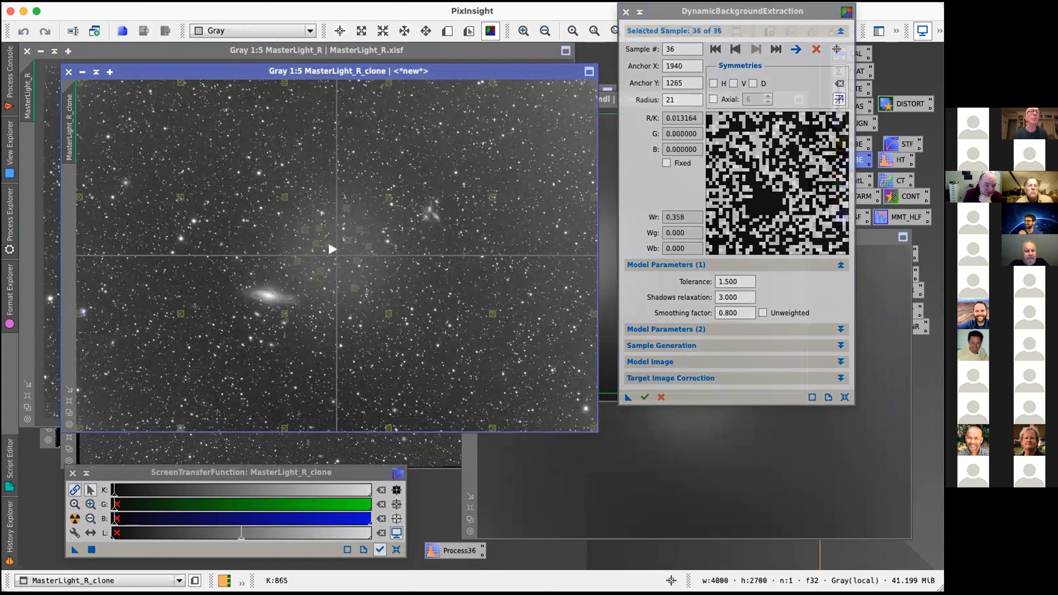
{"action": "left_click", "coordinate": [329, 285]}
{"action": "left_click", "coordinate": [305, 278]}
Step: Shift the sample beside the large galaxy and add more samples around that galaxy and the edges of the central glow
{"action": "left_click_drag", "start_coordinate": [284, 315], "coordinate": [265, 271]}
{"action": "left_click", "coordinate": [226, 280]}
{"action": "left_click", "coordinate": [225, 307]}
{"action": "left_click", "coordinate": [230, 334]}
{"action": "left_click", "coordinate": [299, 353]}
{"action": "left_click", "coordinate": [264, 328]}
{"action": "left_click", "coordinate": [309, 324]}
{"action": "left_click", "coordinate": [354, 321]}
{"action": "left_click", "coordinate": [350, 309]}
{"action": "left_click", "coordinate": [315, 298]}
{"action": "left_click", "coordinate": [272, 232]}
{"action": "left_click", "coordinate": [246, 216]}
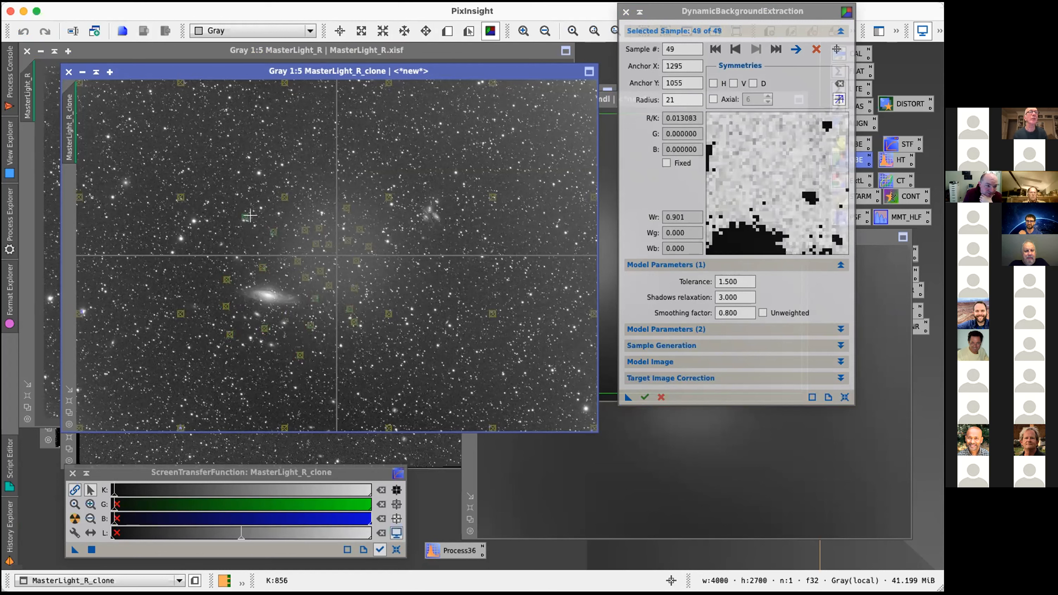
{"action": "left_click", "coordinate": [302, 217]}
{"action": "left_click", "coordinate": [251, 237]}
{"action": "left_click", "coordinate": [261, 176]}
{"action": "left_click", "coordinate": [263, 193]}
{"action": "left_click", "coordinate": [327, 176]}
{"action": "left_click", "coordinate": [276, 217]}
{"action": "left_click", "coordinate": [314, 191]}
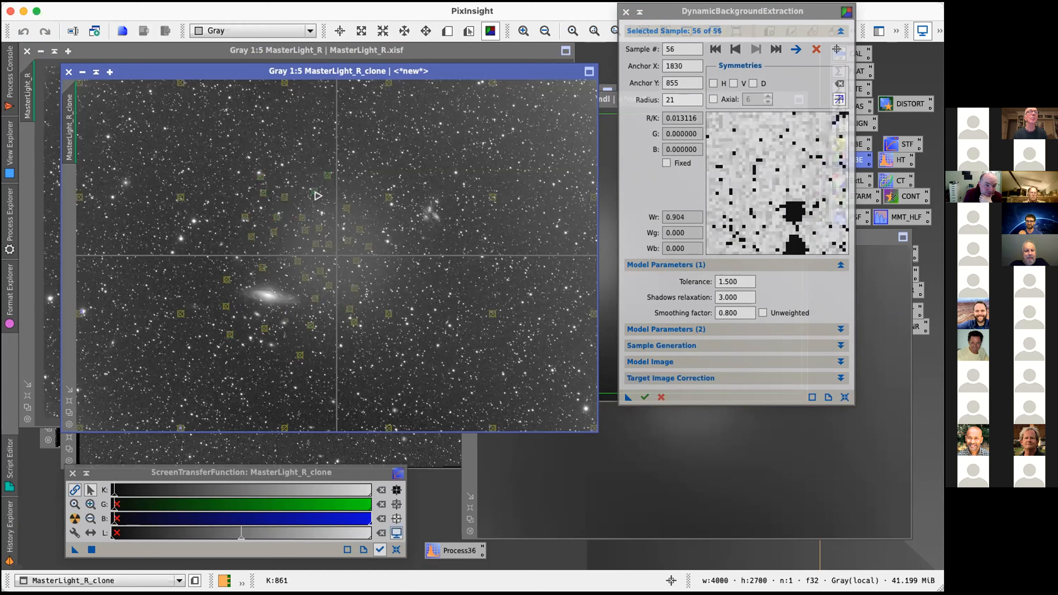
{"action": "left_click", "coordinate": [374, 194]}
{"action": "left_click", "coordinate": [353, 179]}
{"action": "left_click", "coordinate": [376, 224]}
{"action": "left_click", "coordinate": [413, 241]}
{"action": "left_click", "coordinate": [401, 216]}
{"action": "left_click", "coordinate": [393, 241]}
{"action": "left_click", "coordinate": [427, 320]}
{"action": "left_click", "coordinate": [403, 284]}
{"action": "left_click", "coordinate": [386, 276]}
{"action": "left_click", "coordinate": [368, 300]}
{"action": "left_click", "coordinate": [369, 343]}
{"action": "left_click", "coordinate": [348, 277]}
{"action": "left_click", "coordinate": [349, 275]}
{"action": "left_click", "coordinate": [451, 286]}
{"action": "left_click", "coordinate": [419, 284]}
Step: Spread background samples over the rest of MasterLight_R_clone, covering the outer areas, edges and corners of the frame
{"action": "left_click", "coordinate": [416, 181]}
{"action": "left_click", "coordinate": [356, 143]}
{"action": "left_click", "coordinate": [216, 129]}
{"action": "left_click", "coordinate": [153, 148]}
{"action": "left_click", "coordinate": [124, 235]}
{"action": "left_click", "coordinate": [142, 314]}
{"action": "left_click", "coordinate": [158, 366]}
{"action": "left_click", "coordinate": [257, 389]}
{"action": "left_click", "coordinate": [252, 359]}
{"action": "left_click", "coordinate": [202, 377]}
{"action": "left_click", "coordinate": [303, 417]}
{"action": "left_click", "coordinate": [326, 381]}
{"action": "left_click", "coordinate": [408, 405]}
{"action": "left_click", "coordinate": [422, 360]}
{"action": "left_click", "coordinate": [474, 399]}
{"action": "left_click", "coordinate": [493, 355]}
{"action": "left_click", "coordinate": [547, 391]}
{"action": "left_click", "coordinate": [567, 324]}
{"action": "left_click", "coordinate": [509, 389]}
{"action": "left_click", "coordinate": [557, 414]}
{"action": "left_click", "coordinate": [581, 374]}
{"action": "left_click", "coordinate": [543, 290]}
{"action": "left_click", "coordinate": [494, 272]}
{"action": "left_click", "coordinate": [503, 220]}
{"action": "left_click", "coordinate": [457, 163]}
{"action": "left_click", "coordinate": [454, 236]}
{"action": "left_click", "coordinate": [583, 220]}
{"action": "left_click", "coordinate": [544, 103]}
{"action": "left_click", "coordinate": [493, 122]}
{"action": "left_click", "coordinate": [537, 171]}
{"action": "left_click", "coordinate": [567, 134]}
{"action": "left_click", "coordinate": [584, 99]}
{"action": "left_click", "coordinate": [454, 97]}
{"action": "left_click", "coordinate": [413, 130]}
{"action": "left_click", "coordinate": [328, 99]}
{"action": "left_click", "coordinate": [281, 156]}
{"action": "left_click", "coordinate": [260, 126]}
{"action": "left_click", "coordinate": [255, 98]}
{"action": "left_click", "coordinate": [189, 95]}
{"action": "left_click", "coordinate": [112, 102]}
{"action": "left_click", "coordinate": [89, 131]}
{"action": "left_click", "coordinate": [120, 133]}
{"action": "left_click", "coordinate": [135, 167]}
{"action": "left_click", "coordinate": [100, 183]}
{"action": "left_click", "coordinate": [164, 215]}
{"action": "left_click", "coordinate": [97, 228]}
{"action": "left_click", "coordinate": [153, 289]}
{"action": "left_click", "coordinate": [89, 276]}
{"action": "left_click", "coordinate": [105, 344]}
{"action": "left_click", "coordinate": [89, 366]}
{"action": "left_click", "coordinate": [132, 410]}
{"action": "left_click", "coordinate": [131, 369]}
{"action": "left_click", "coordinate": [93, 403]}
{"action": "left_click", "coordinate": [179, 392]}
{"action": "left_click", "coordinate": [135, 268]}
{"action": "left_click", "coordinate": [152, 239]}
{"action": "left_click", "coordinate": [199, 274]}
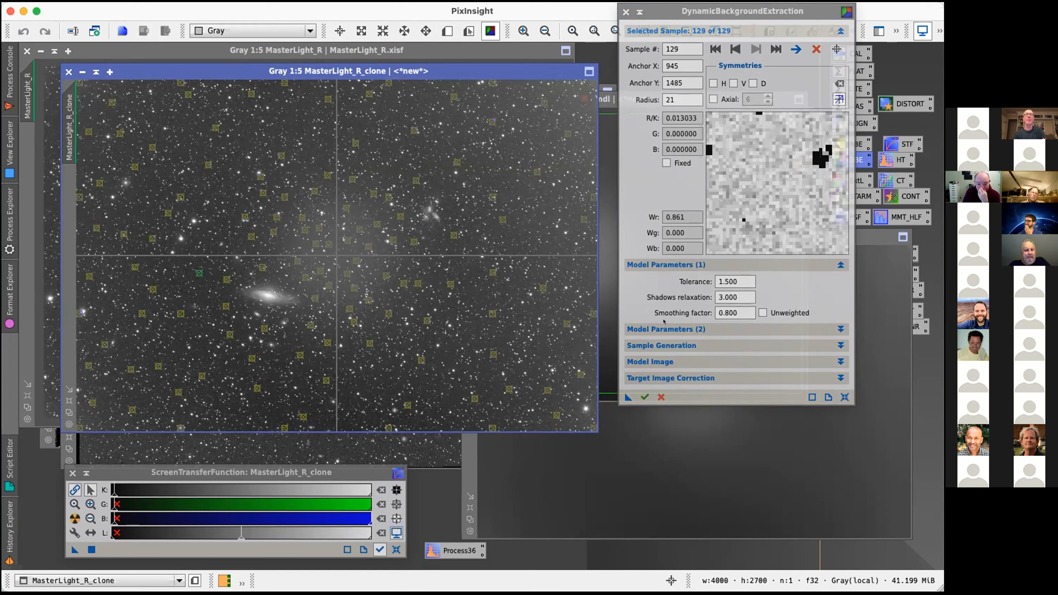
Step: Set the target image correction to None and generate the background model from the samples
{"action": "left_click", "coordinate": [711, 377]}
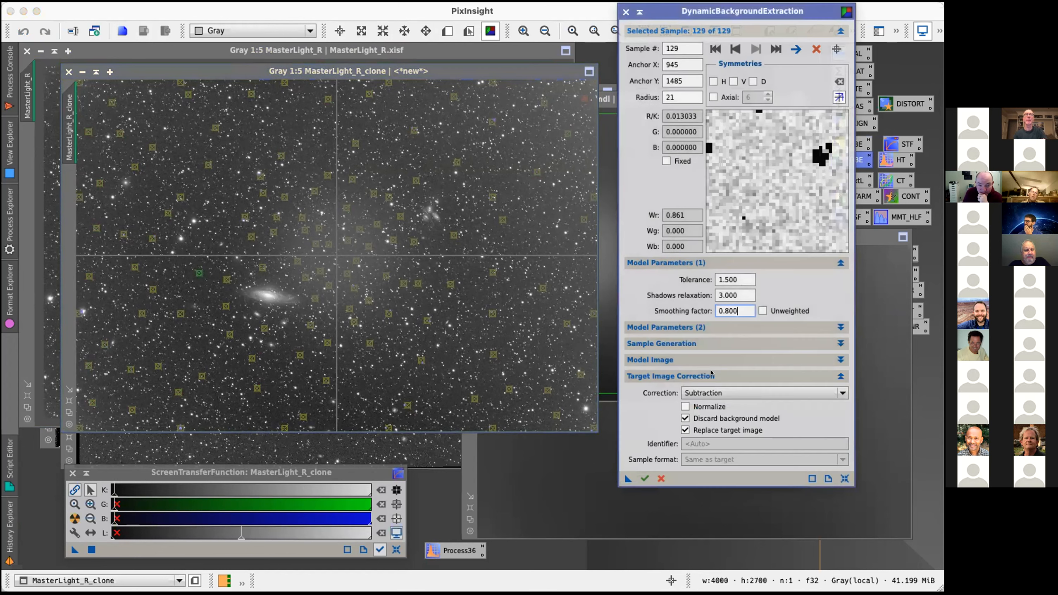
{"action": "left_click", "coordinate": [711, 392]}
{"action": "left_click", "coordinate": [693, 404]}
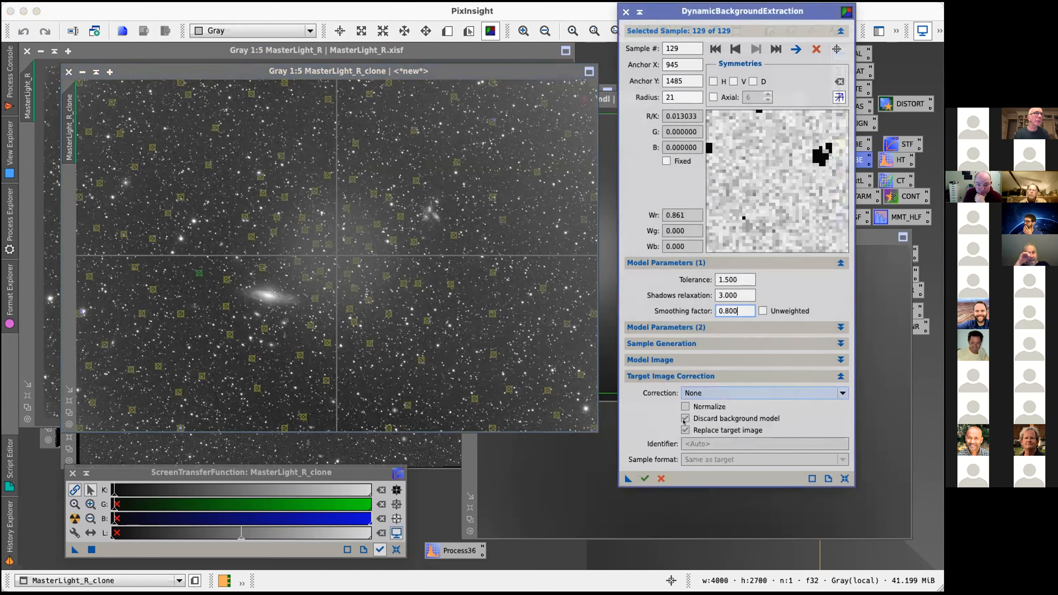
{"action": "left_click", "coordinate": [644, 477]}
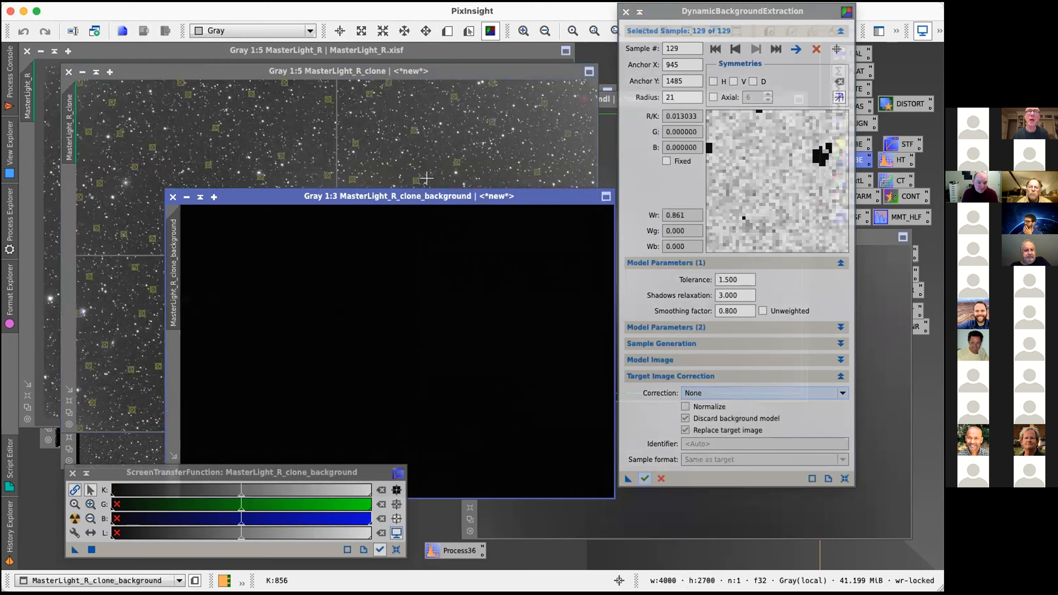
Step: Auto-stretch the MasterLight_R_clone_background model, examine its central glow and gradients, and close it
{"action": "left_click_drag", "start_coordinate": [419, 195], "coordinate": [377, 117]}
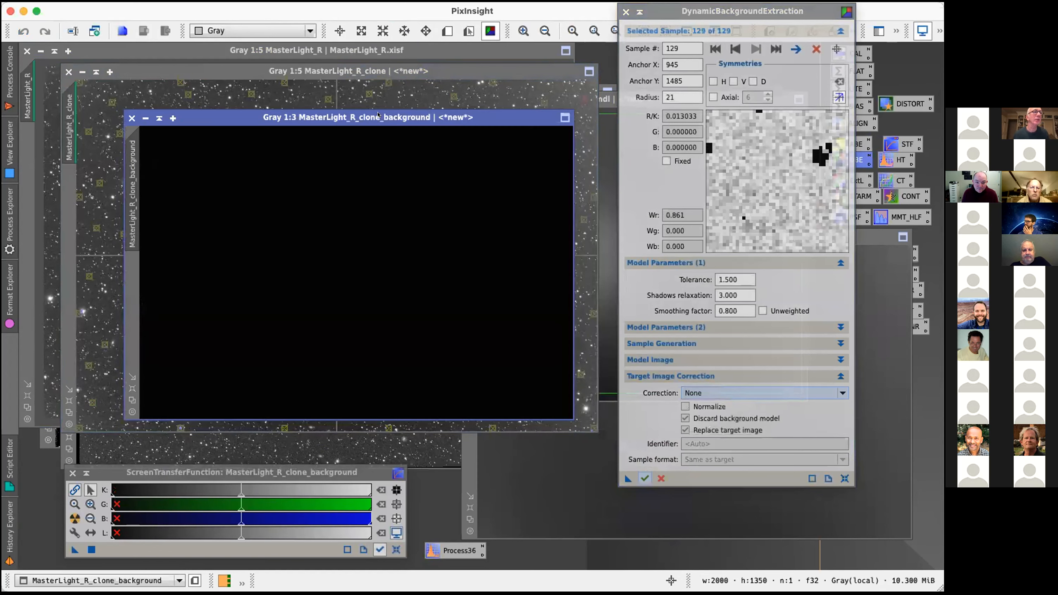
{"action": "key", "text": "super+a"}
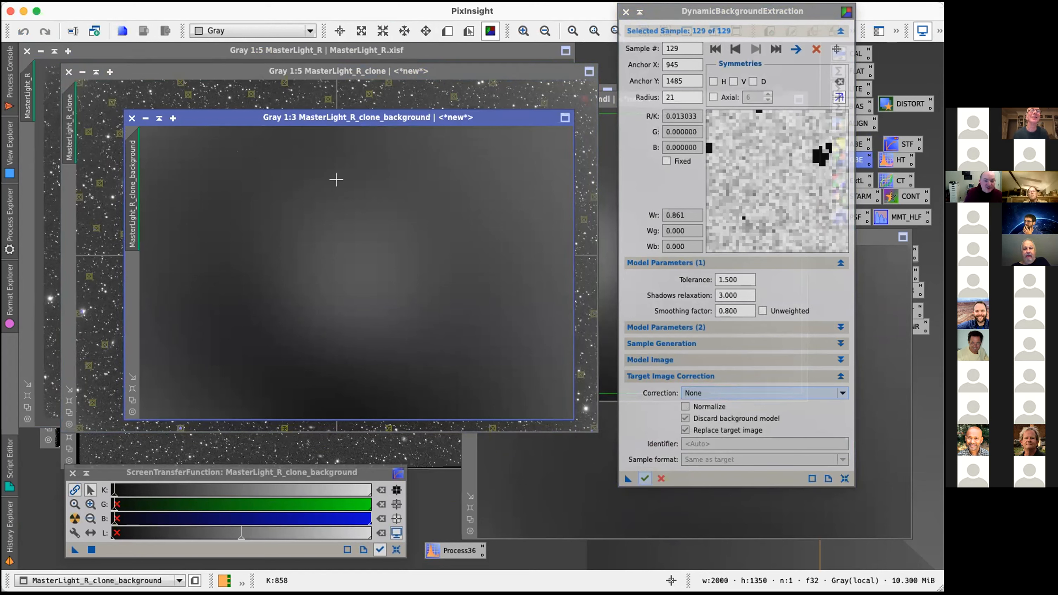
{"action": "left_click", "coordinate": [131, 117]}
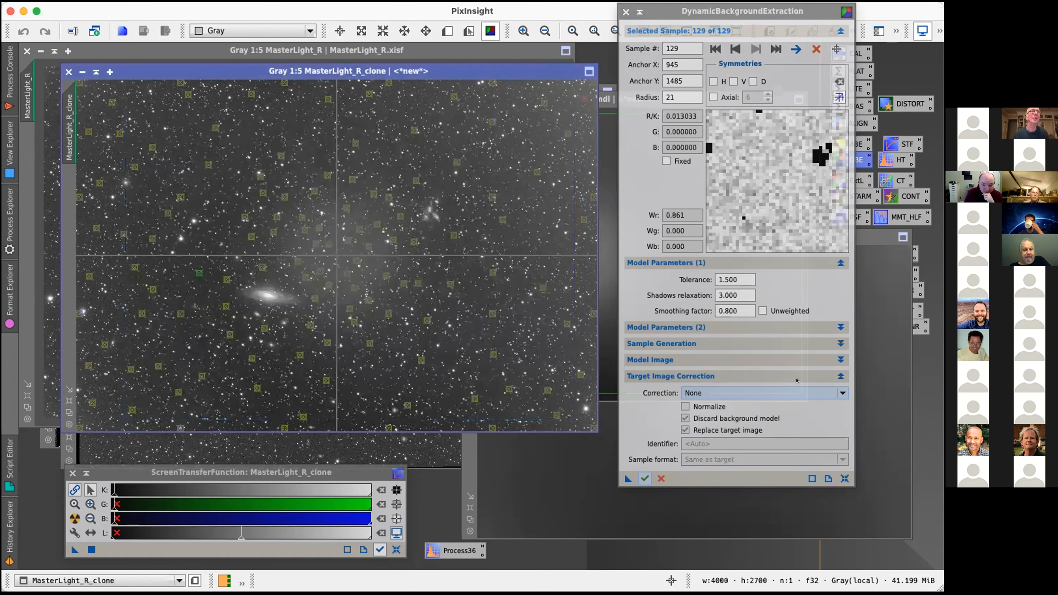
Step: Set the correction to Subtraction with Normalize enabled and apply the background extraction to MasterLight_R_clone
{"action": "left_click", "coordinate": [737, 392]}
{"action": "left_click", "coordinate": [736, 416]}
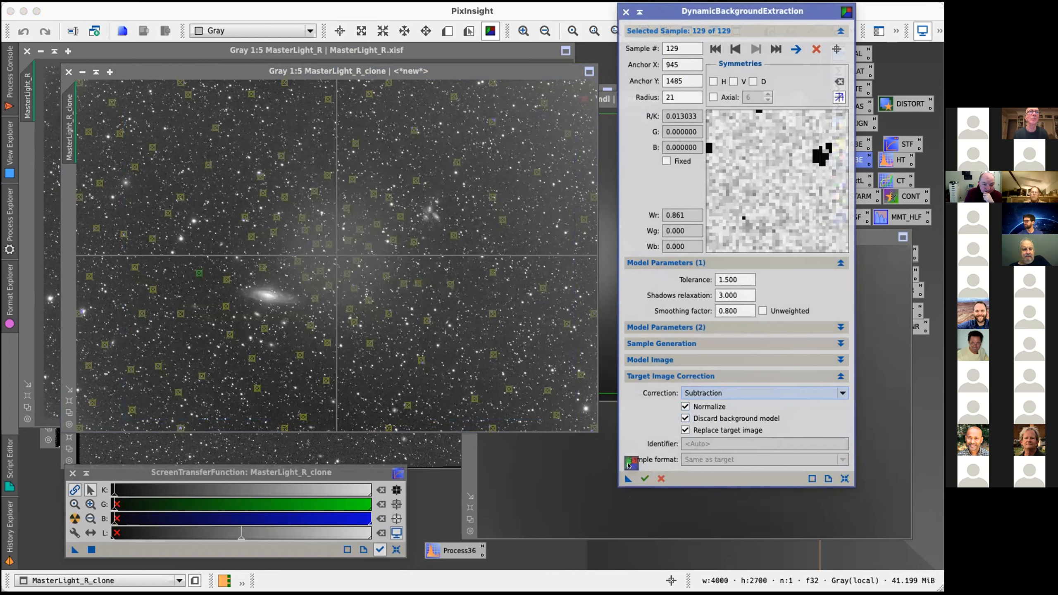
{"action": "left_click_drag", "start_coordinate": [628, 479], "coordinate": [579, 384]}
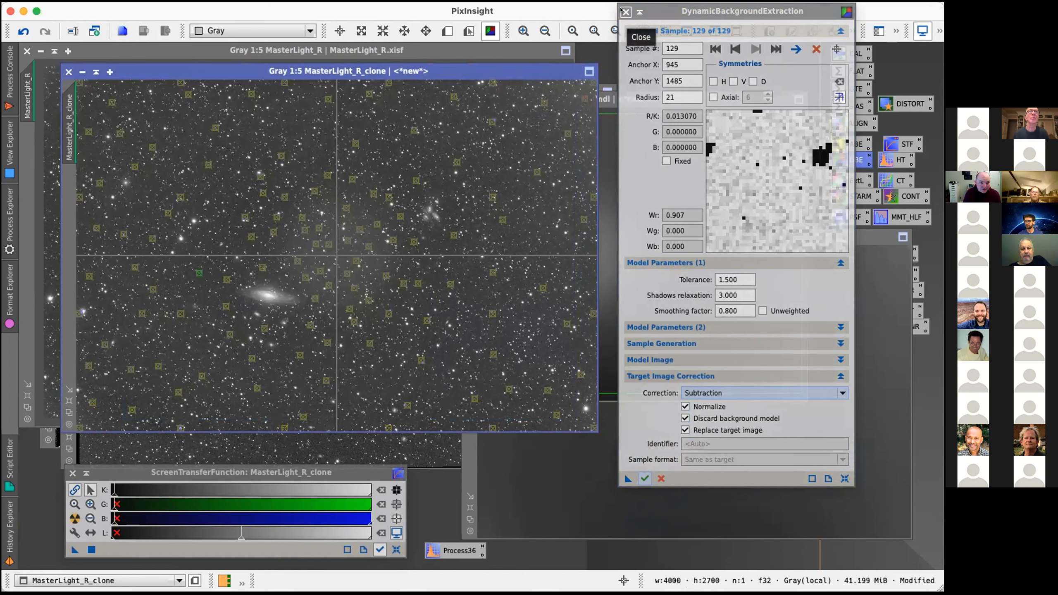
Step: Save the DynamicBackgroundExtraction setup as a process icon on the workspace and close the tool
{"action": "left_click", "coordinate": [625, 11]}
{"action": "left_click", "coordinate": [433, 313]}
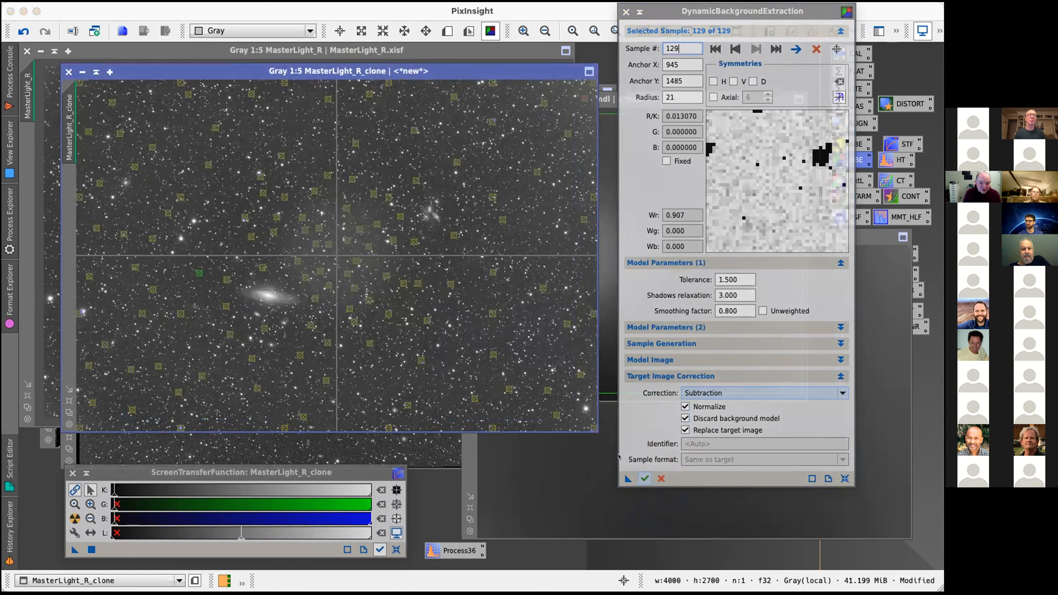
{"action": "left_click_drag", "start_coordinate": [628, 479], "coordinate": [526, 559]}
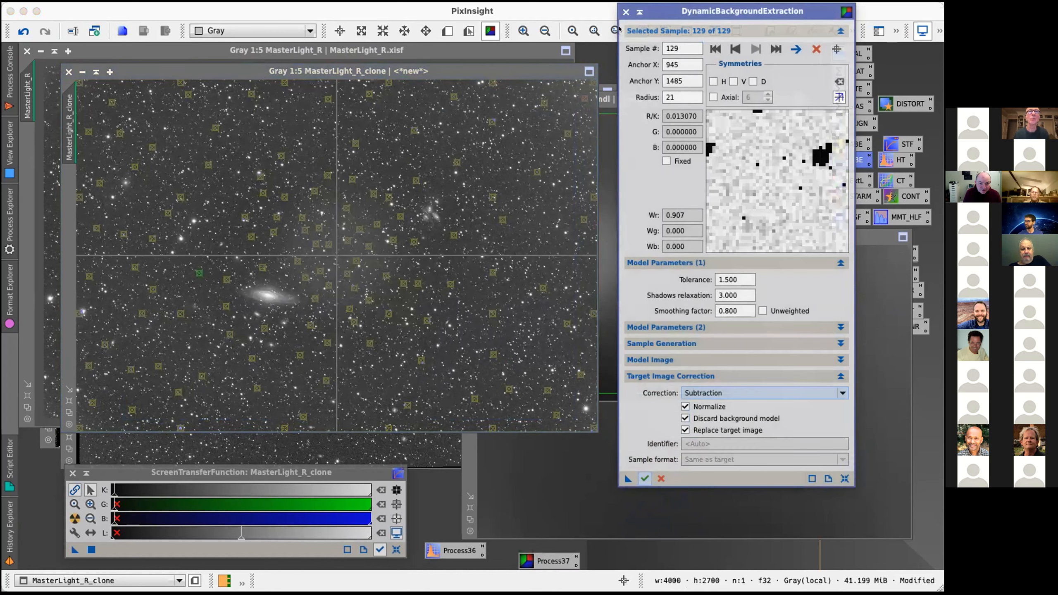
{"action": "left_click", "coordinate": [625, 12]}
{"action": "left_click", "coordinate": [517, 313]}
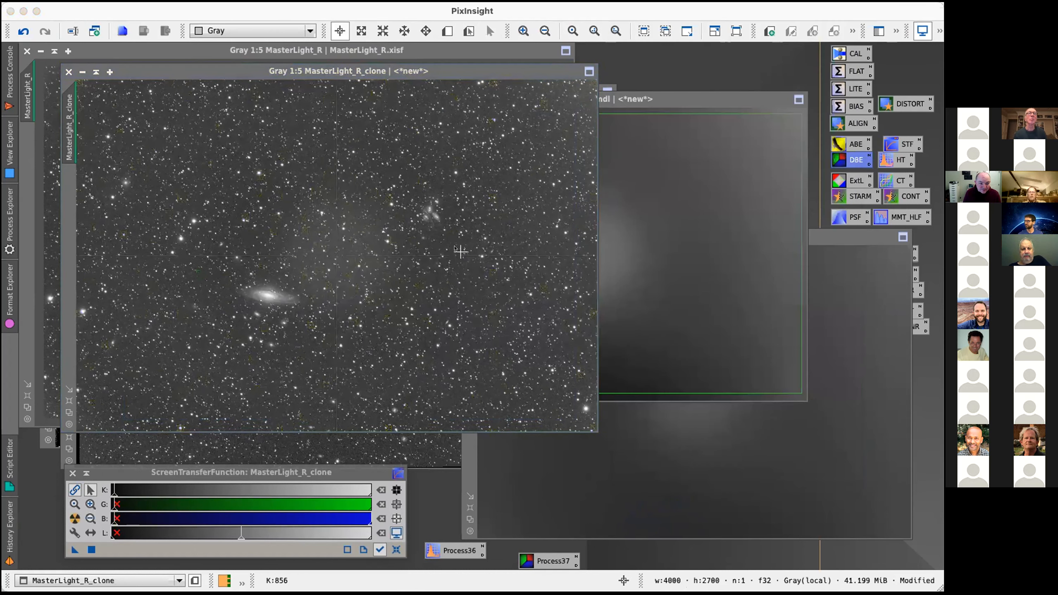
Step: Fit the MasterLight_R window to its image with the model subtraction redone, and align MasterLight_R_clone exactly over it
{"action": "left_click_drag", "start_coordinate": [388, 71], "coordinate": [451, 90]}
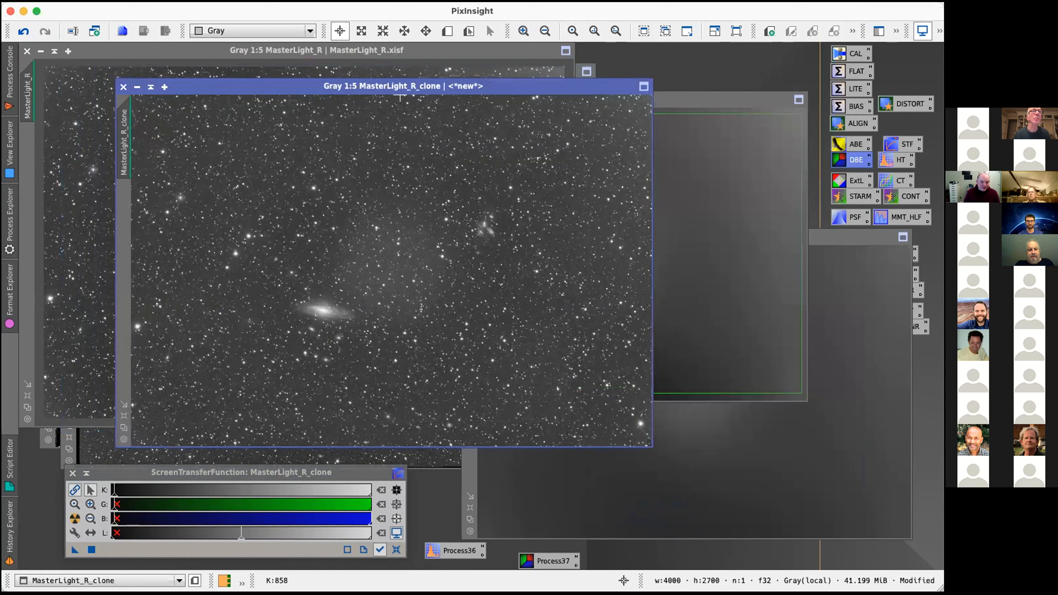
{"action": "left_click", "coordinate": [99, 303]}
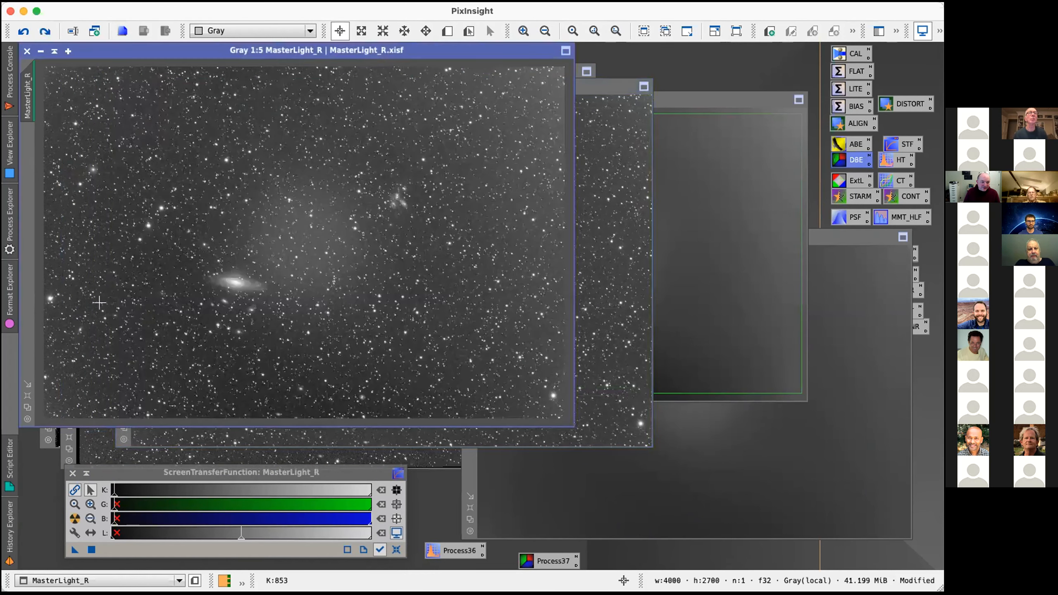
{"action": "left_click", "coordinate": [27, 407]}
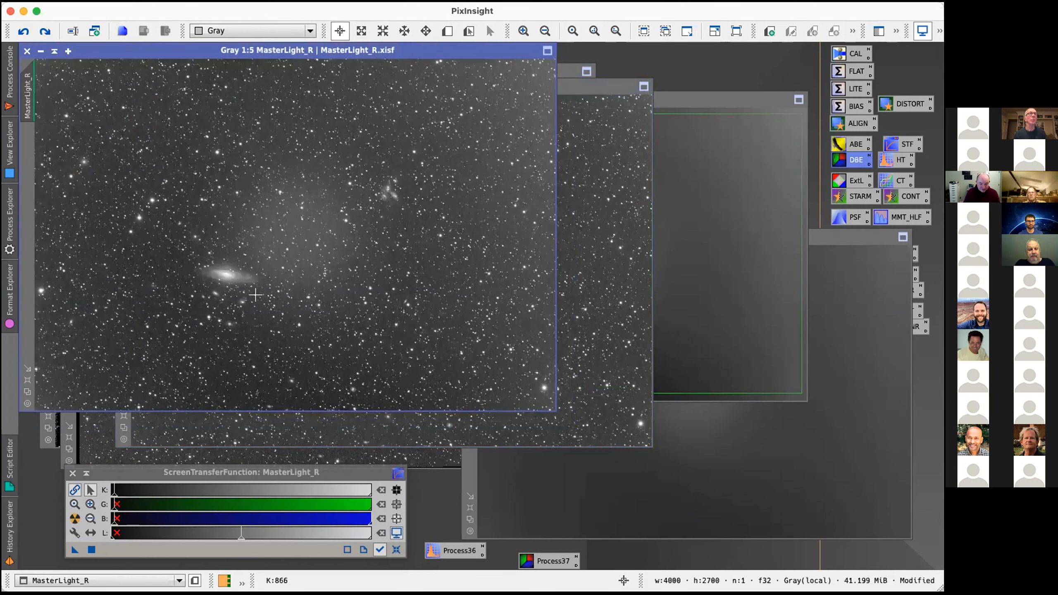
{"action": "left_click", "coordinate": [614, 262]}
{"action": "left_click_drag", "start_coordinate": [489, 86], "coordinate": [392, 49]}
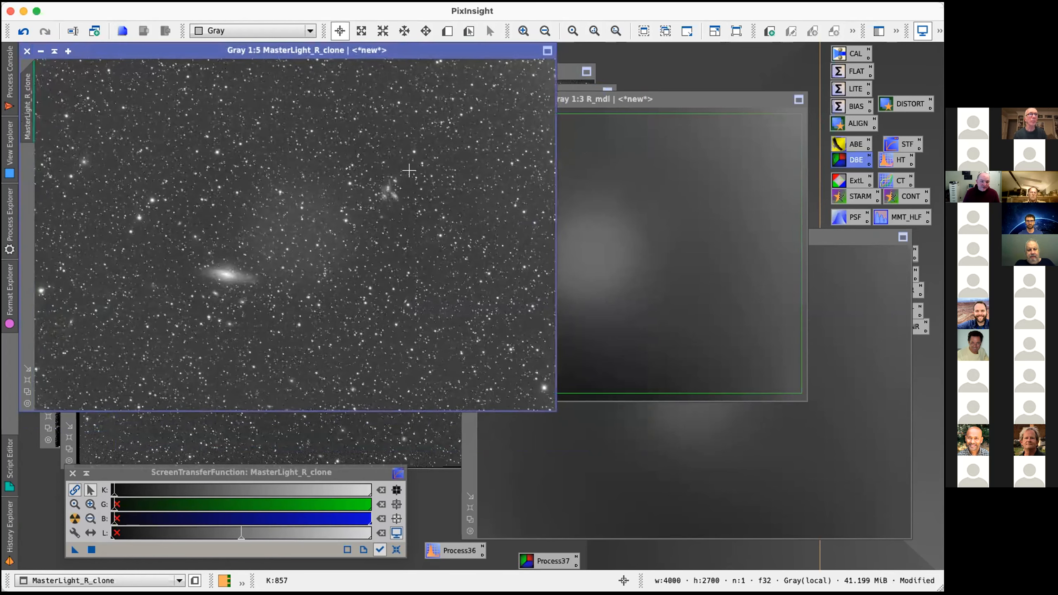
Step: Blink between MasterLight_R_clone and MasterLight_R to compare their flattened backgrounds
{"action": "key", "text": "super+Page_Up"}
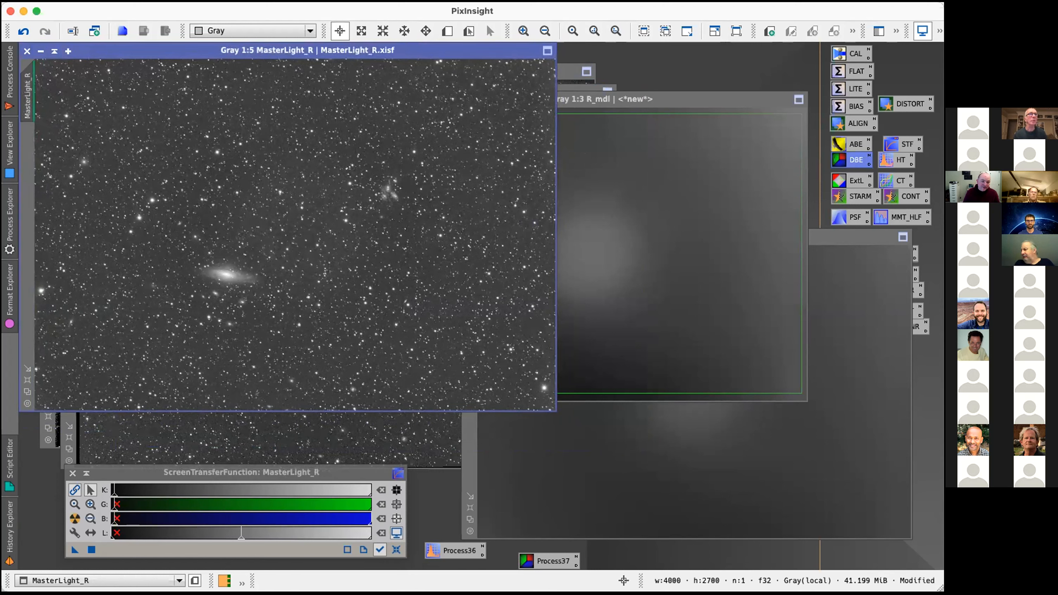
{"action": "key", "text": "super+Page_Up"}
{"action": "key", "text": "super+Page_Up"}
{"action": "key", "text": "super+Page_Up"}
{"action": "key", "text": "super+Page_Up"}
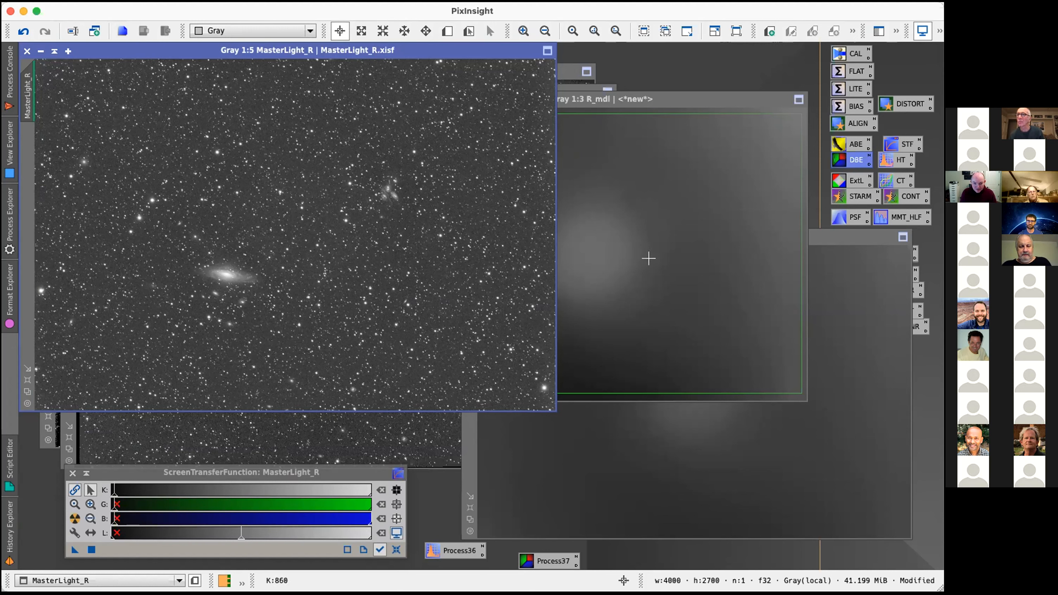
Step: Compare the R_mdl background model with the corrected MasterLight_R by switching between the two images
{"action": "left_click", "coordinate": [679, 273]}
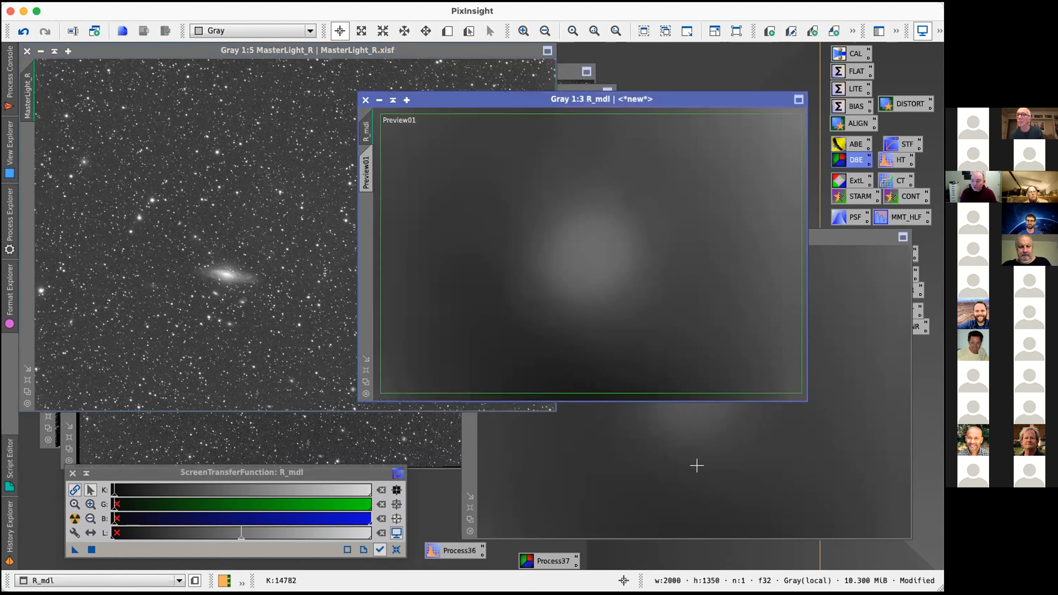
{"action": "left_click", "coordinate": [250, 297]}
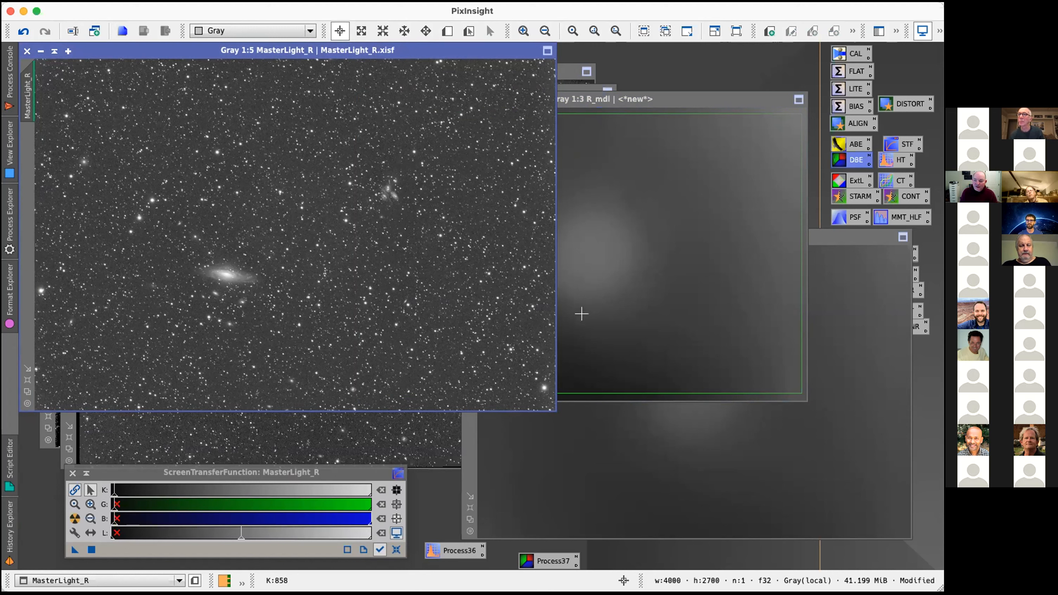
{"action": "left_click", "coordinate": [629, 306]}
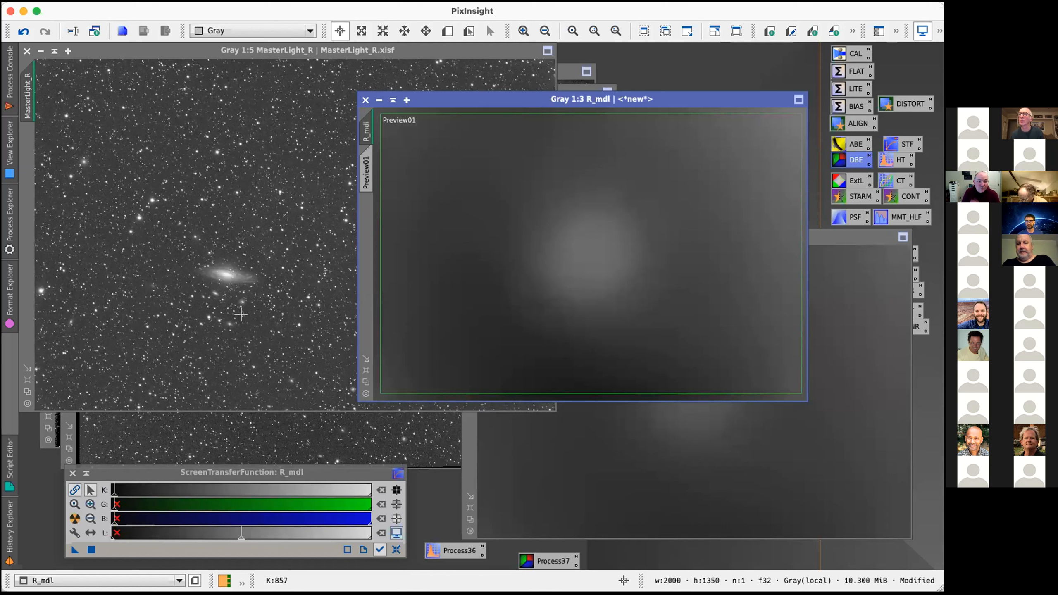
{"action": "left_click", "coordinate": [255, 321]}
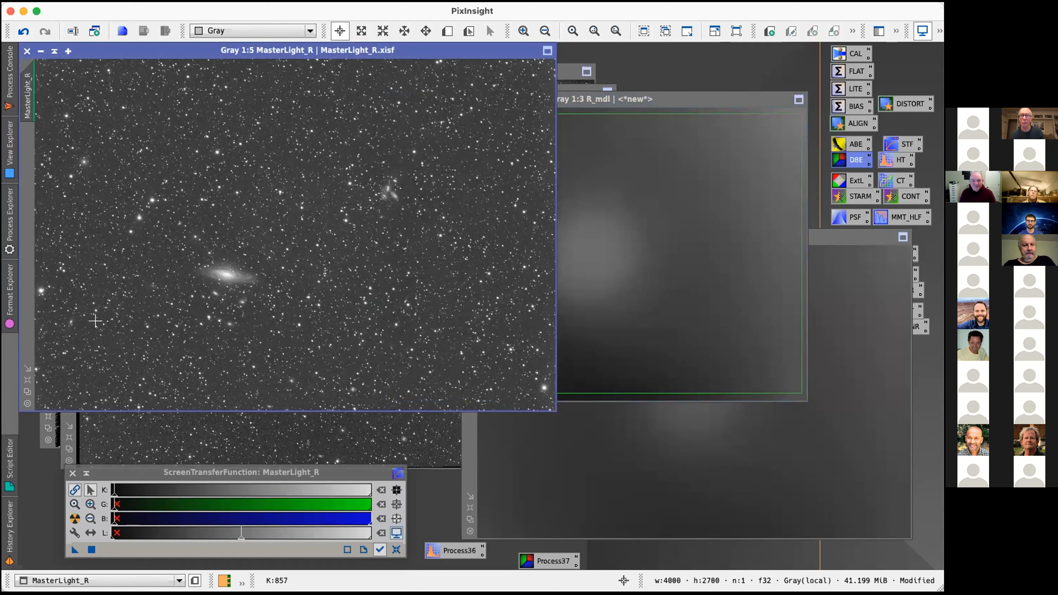
Step: Offset the MasterLight_R window so that the title of MasterLight_R_clone behind it is exposed
{"action": "left_click_drag", "start_coordinate": [310, 50], "coordinate": [330, 50]}
{"action": "left_click", "coordinate": [341, 3]}
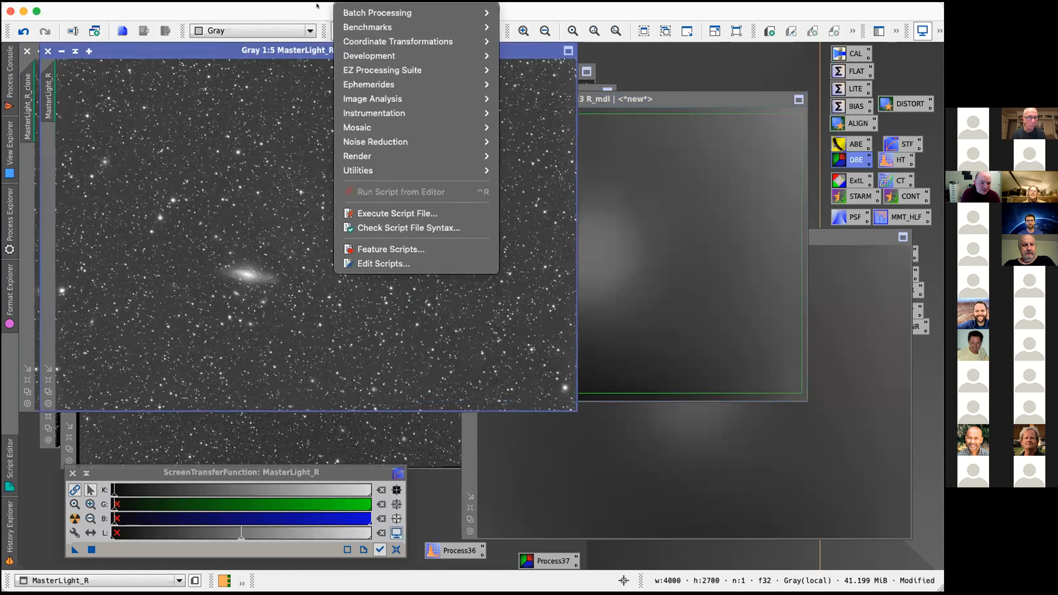
{"action": "left_click", "coordinate": [317, 5]}
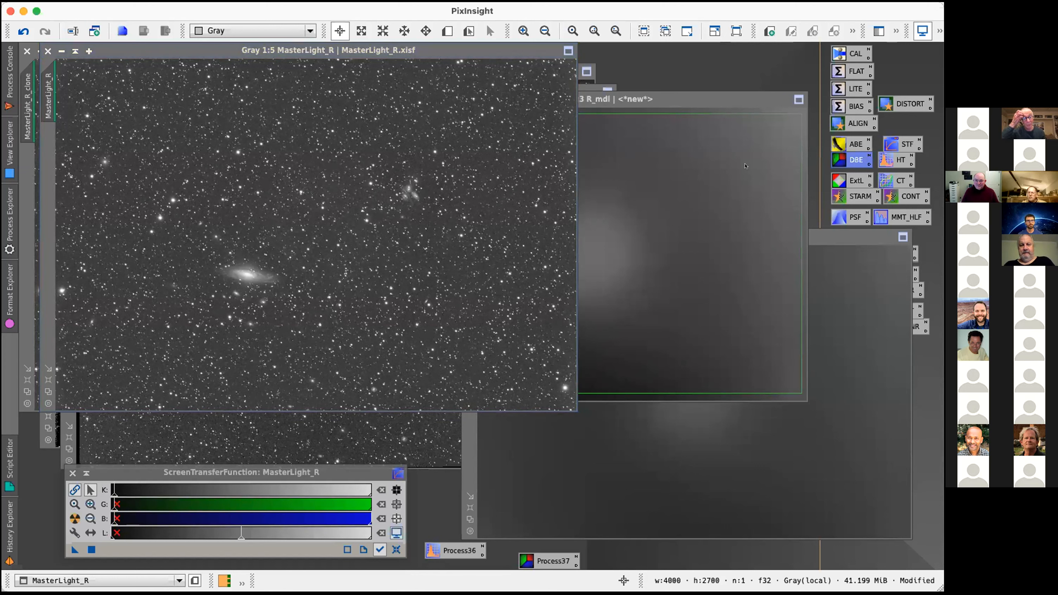
{"action": "left_click", "coordinate": [519, 255]}
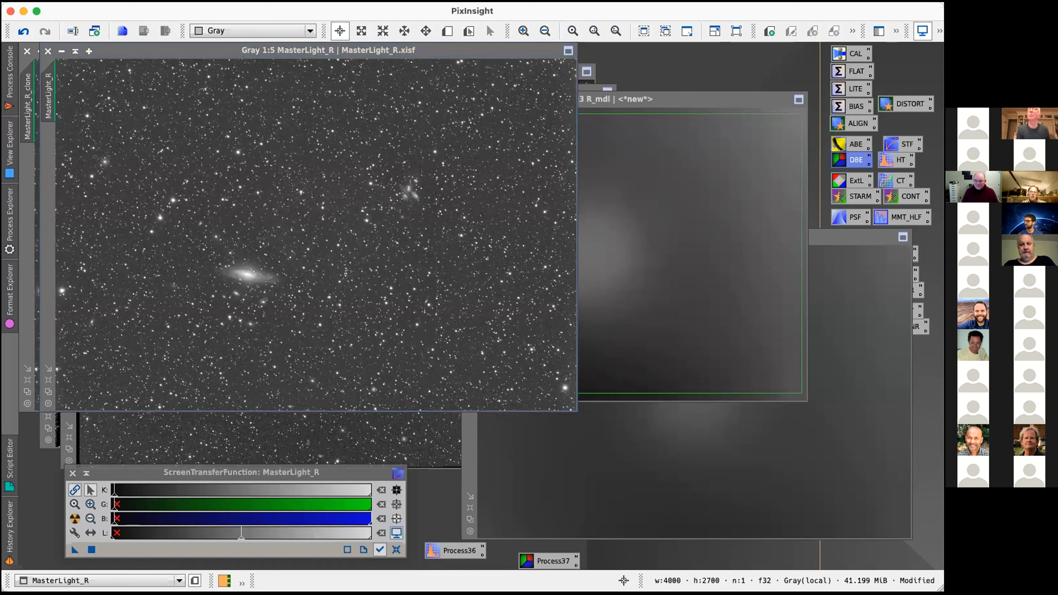
{"action": "left_click", "coordinate": [552, 217]}
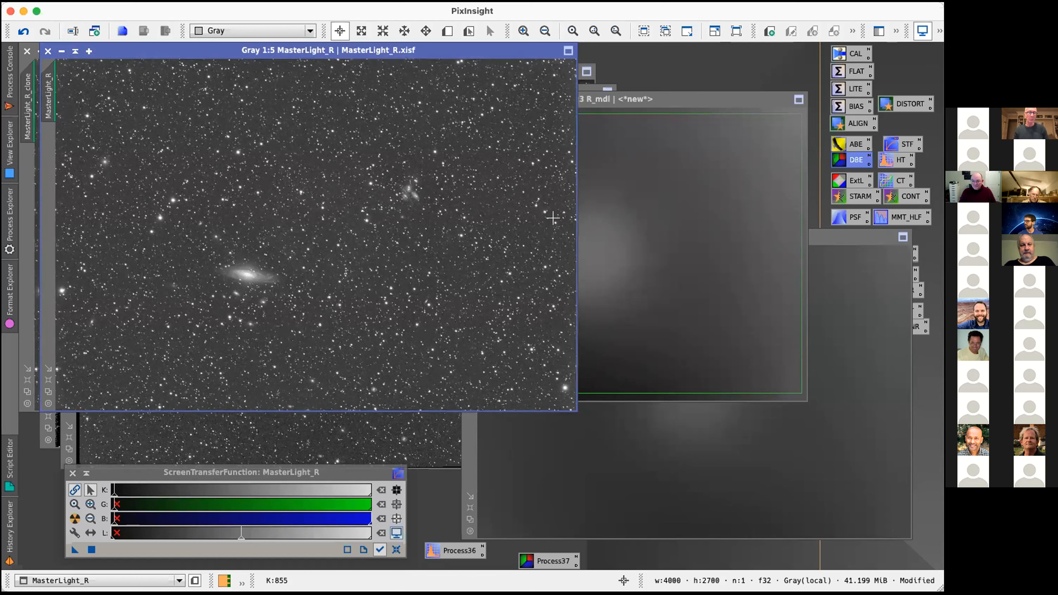
{"action": "mouse_move", "coordinate": [48, 78]}
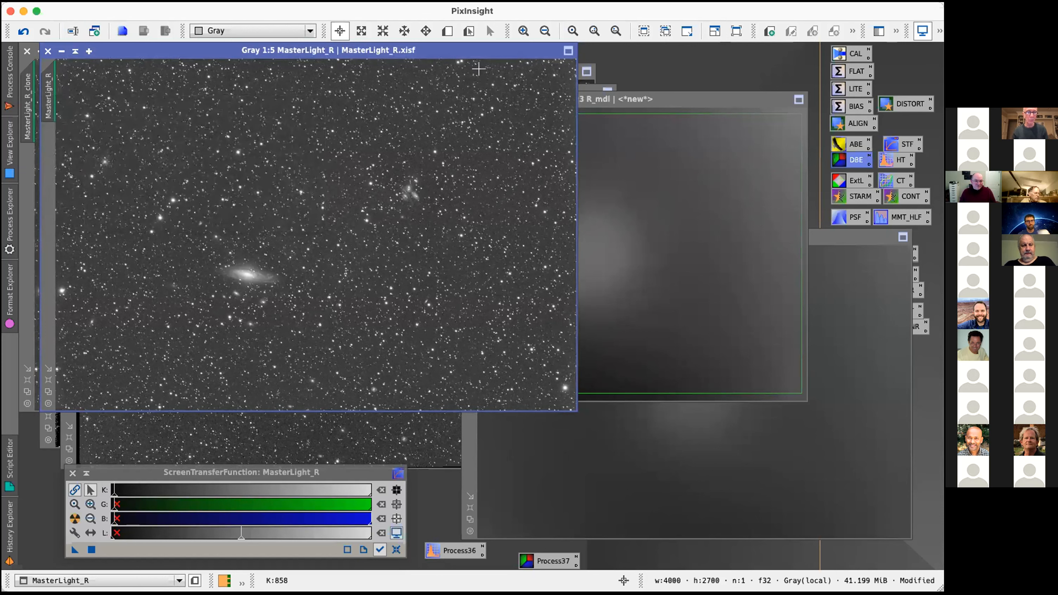
{"action": "left_click_drag", "start_coordinate": [479, 51], "coordinate": [472, 71]}
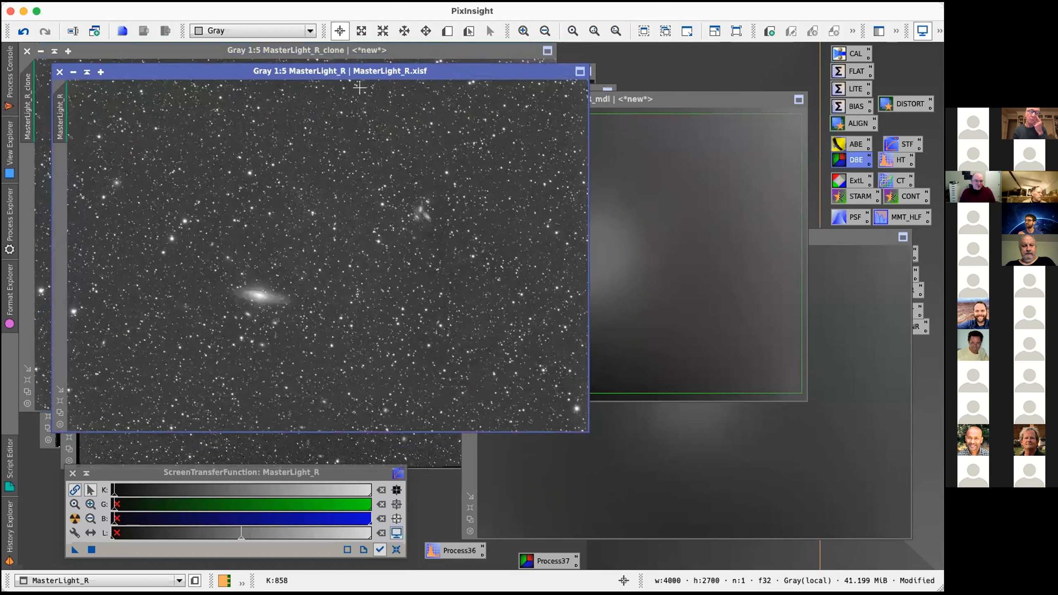
Step: Undo the background extraction on MasterLight_R_clone and move its window clear of the MasterLight_R window behind it
{"action": "left_click", "coordinate": [296, 50]}
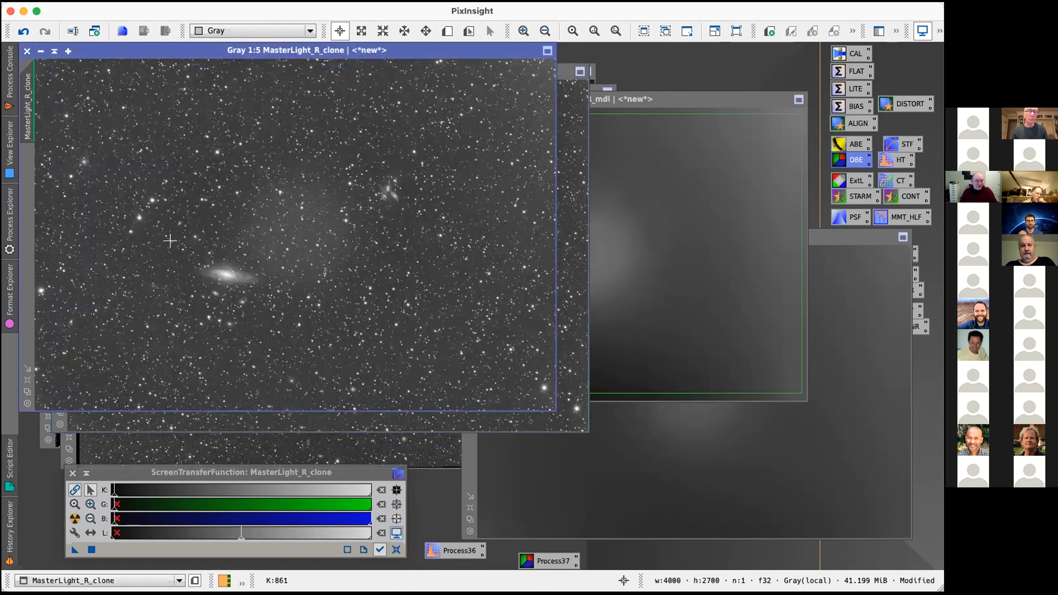
{"action": "key", "text": "super+z"}
{"action": "left_click_drag", "start_coordinate": [235, 49], "coordinate": [392, 85]}
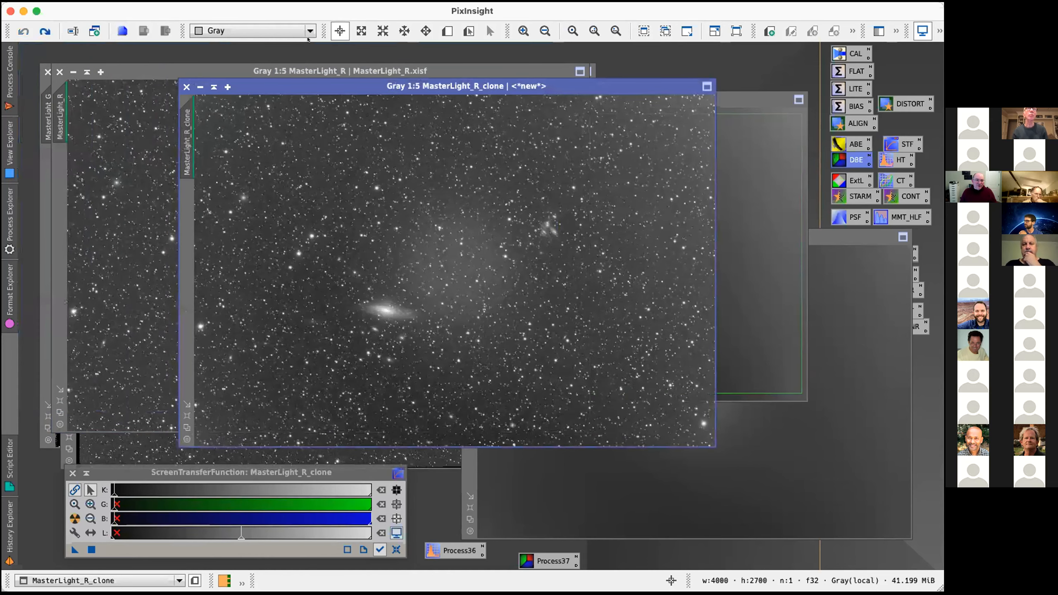
Step: Run the LinearStarNet script on MasterLight_R_clone to remove the stars, with the clipping map display turned off
{"action": "left_click", "coordinate": [305, 1]}
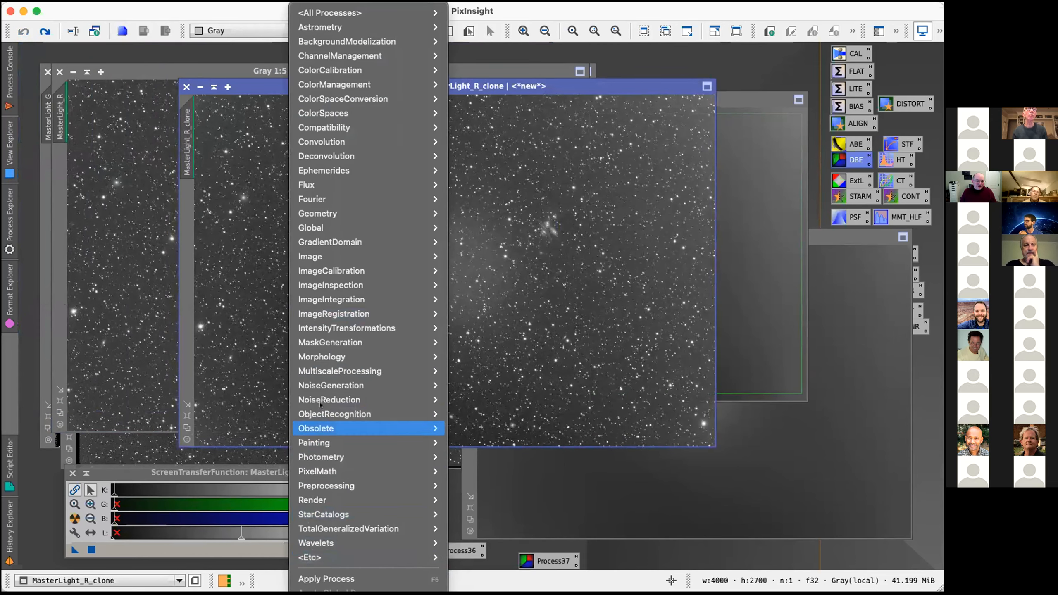
{"action": "mouse_move", "coordinate": [322, 412]}
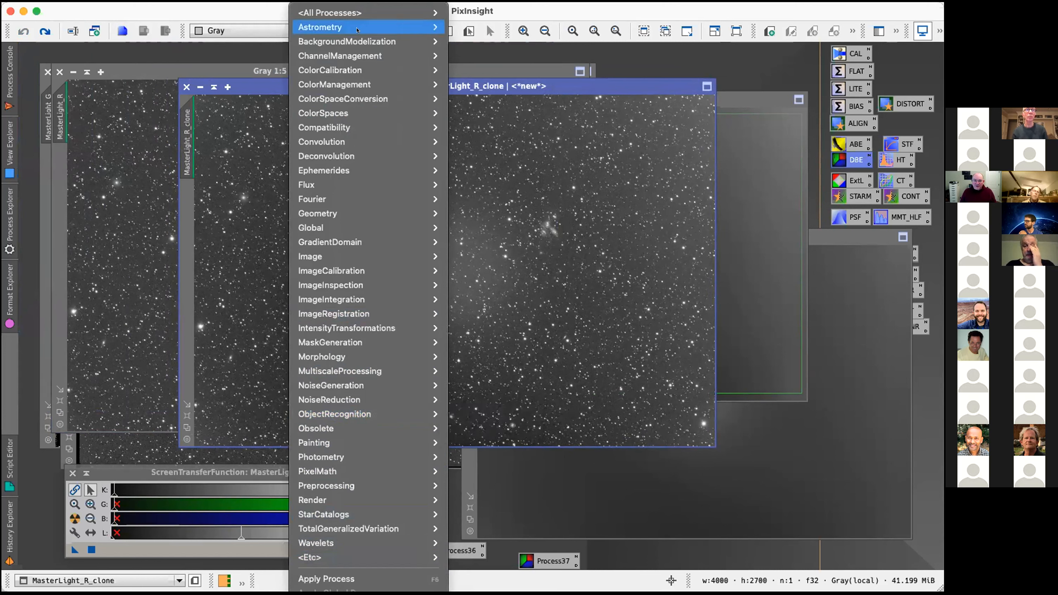
{"action": "mouse_move", "coordinate": [352, 1]}
{"action": "mouse_move", "coordinate": [378, 167]}
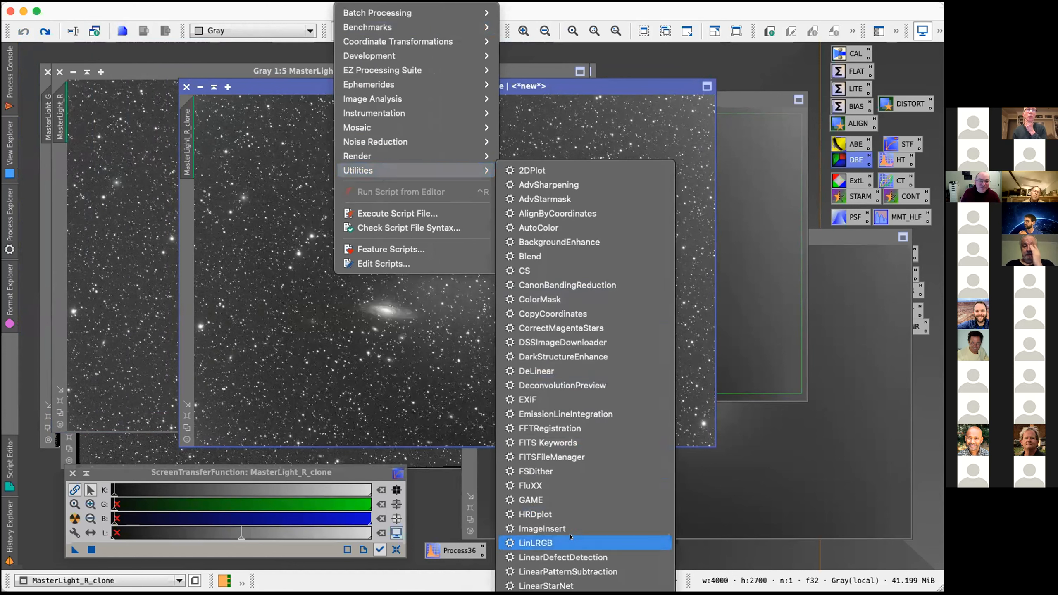
{"action": "left_click", "coordinate": [545, 585]}
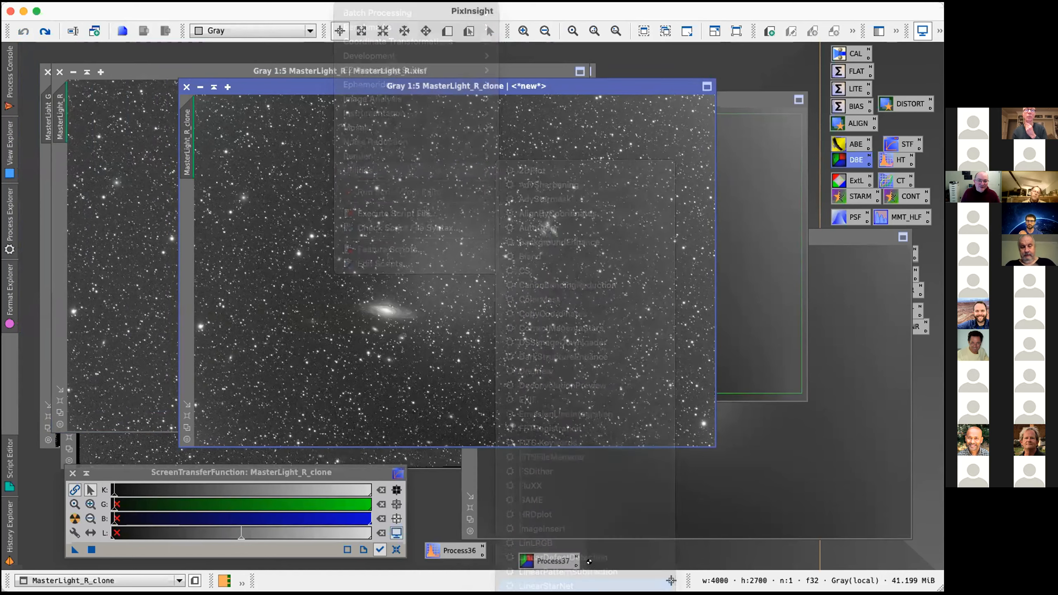
{"action": "left_click_drag", "start_coordinate": [465, 143], "coordinate": [737, 206]}
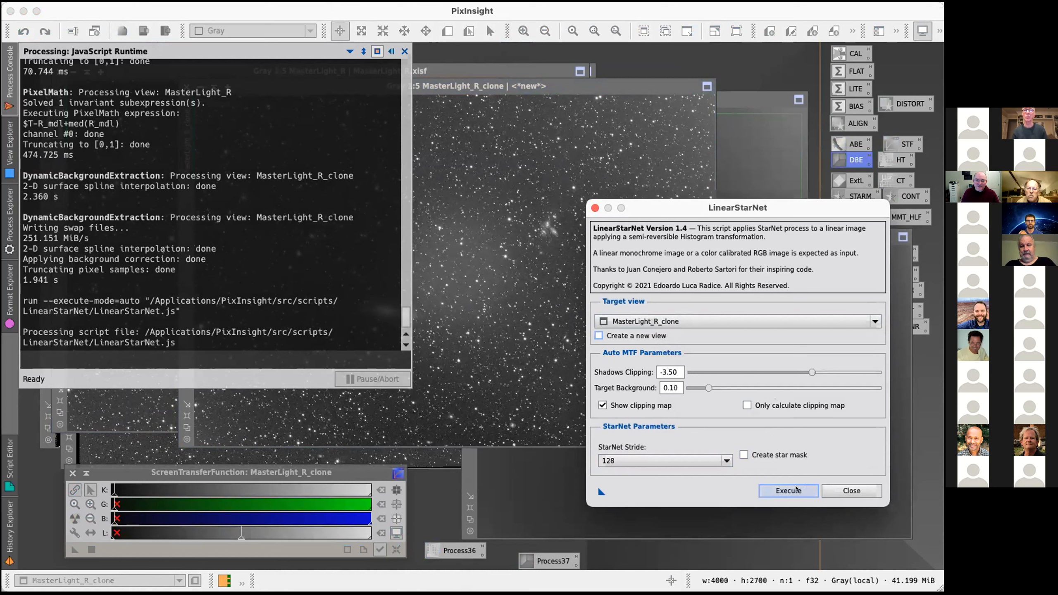
{"action": "left_click", "coordinate": [602, 405]}
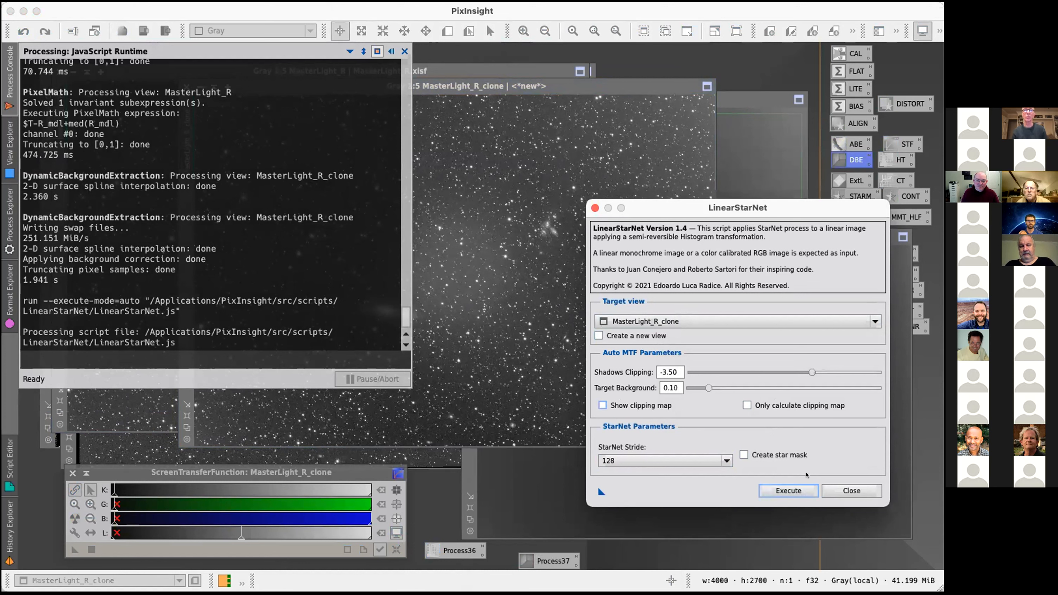
{"action": "left_click", "coordinate": [805, 489]}
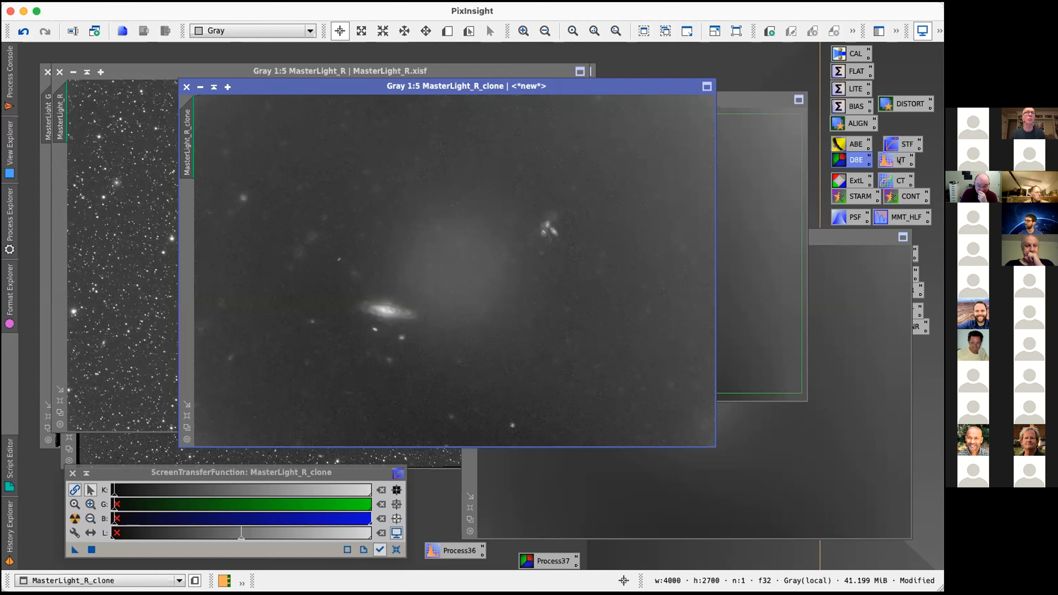
Step: Start DynamicBackgroundExtraction on the starless MasterLight_R_clone and generate background samples at 20 per row
{"action": "double_click", "coordinate": [839, 161]}
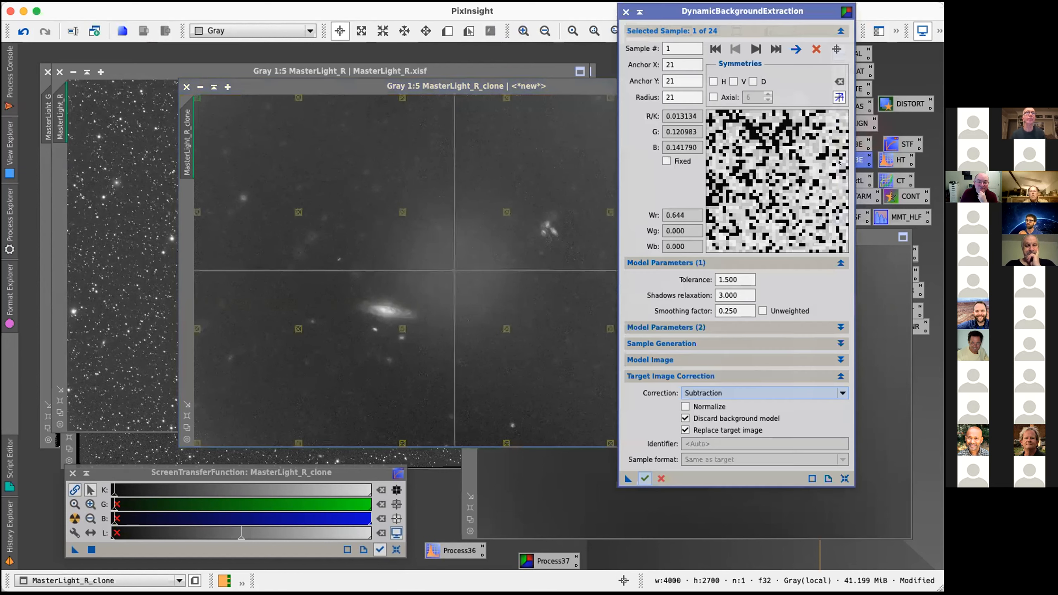
{"action": "left_click", "coordinate": [752, 341]}
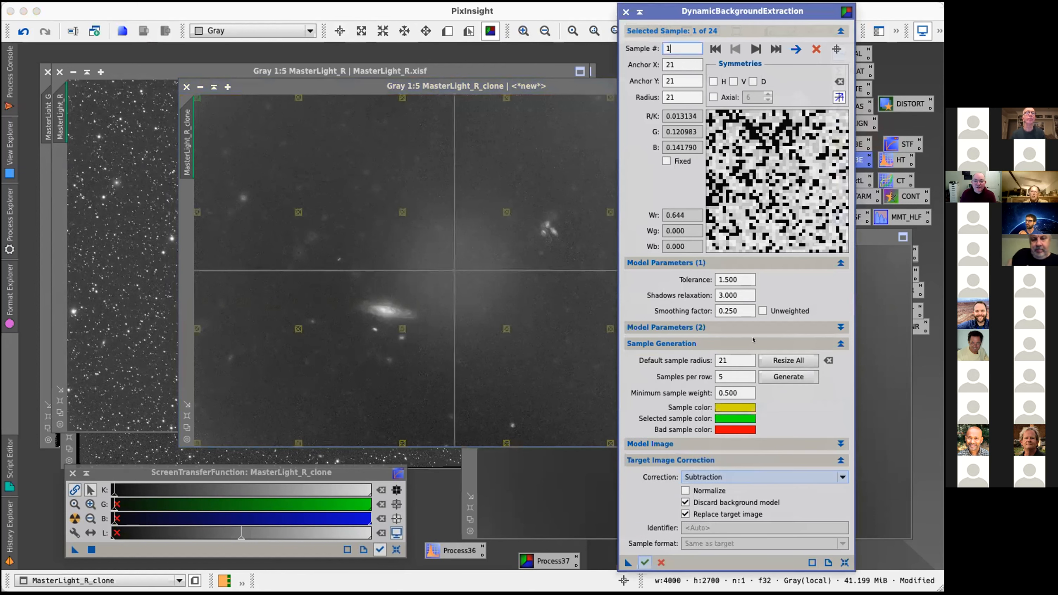
{"action": "left_click_drag", "start_coordinate": [731, 376], "coordinate": [662, 370]}
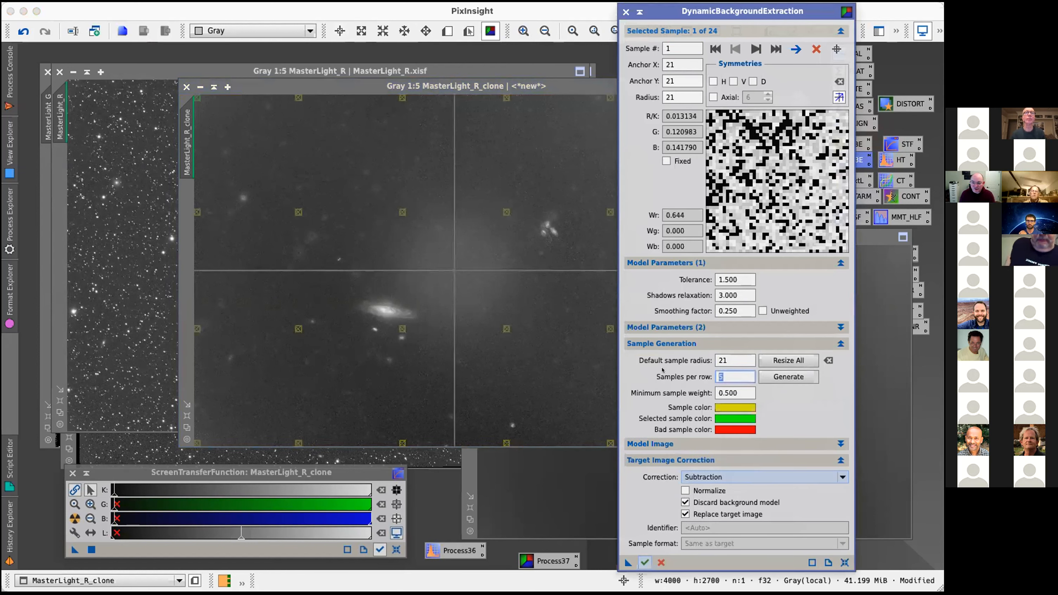
{"action": "type", "text": "20"}
{"action": "left_click", "coordinate": [799, 371]}
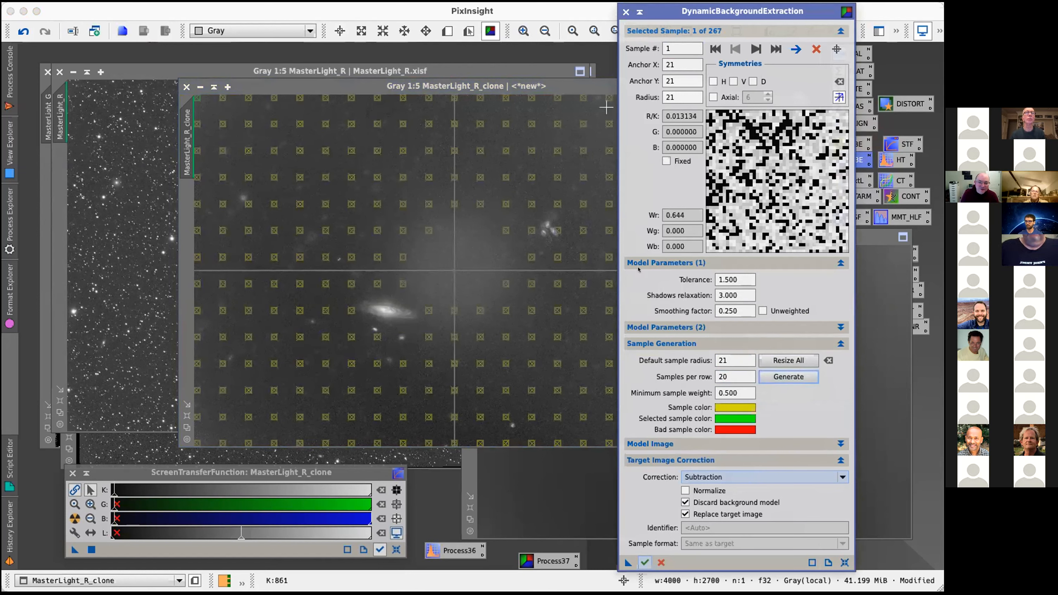
Step: Regenerate the background sample grid with 40 samples per row
{"action": "left_click_drag", "start_coordinate": [734, 378], "coordinate": [663, 351]}
{"action": "type", "text": "25"}
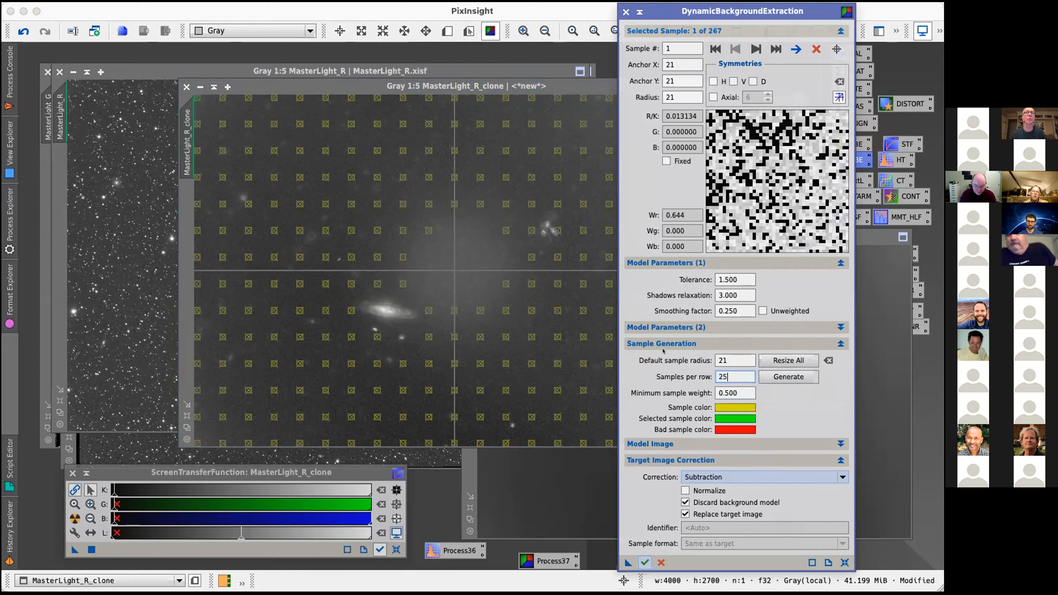
{"action": "key", "text": "BackSpace"}
{"action": "key", "text": "BackSpace"}
{"action": "type", "text": "40"}
{"action": "left_click", "coordinate": [788, 377]}
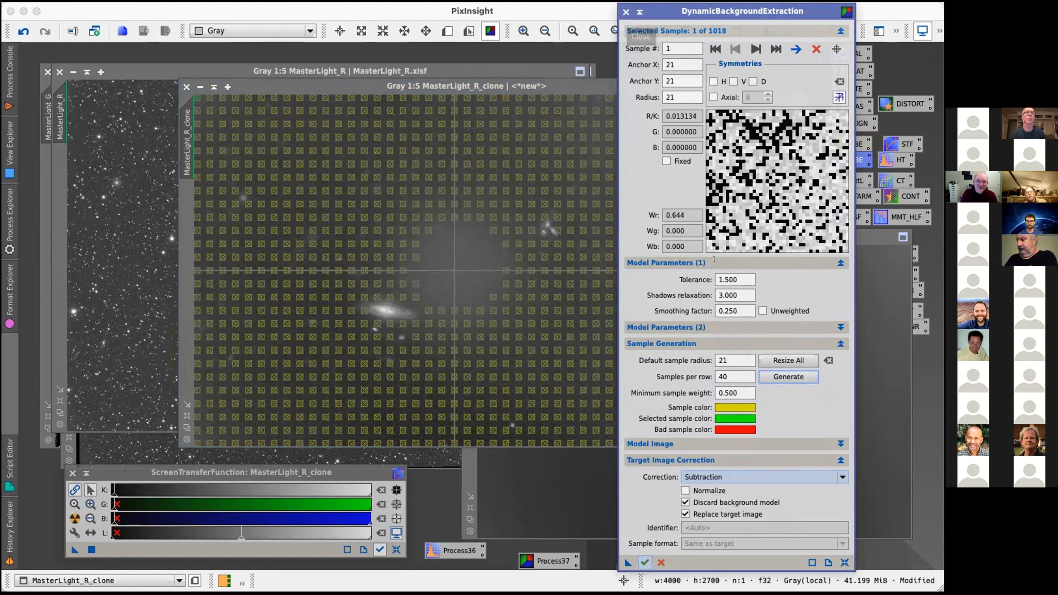
Step: Set the background model's smoothing factor to 0.5
{"action": "left_click_drag", "start_coordinate": [743, 309], "coordinate": [559, 258]}
{"action": "type", "text": "0."}
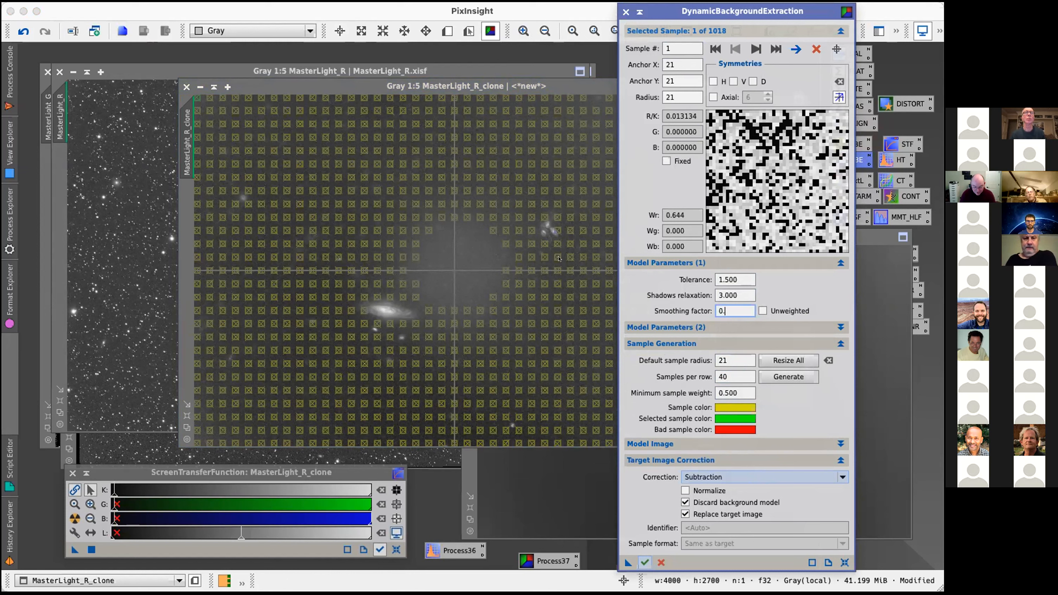
{"action": "type", "text": "4"}
{"action": "key", "text": "BackSpace"}
{"action": "type", "text": "5"}
{"action": "key", "text": "Return"}
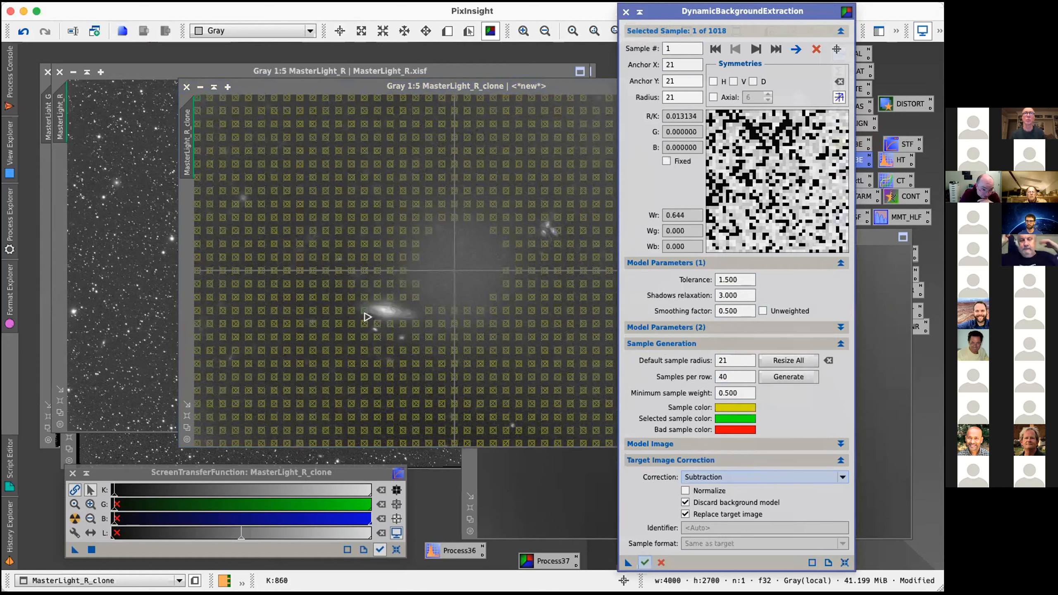
Step: Delete the background samples that lie on and around the large galaxy below the image centre
{"action": "left_click", "coordinate": [360, 310]}
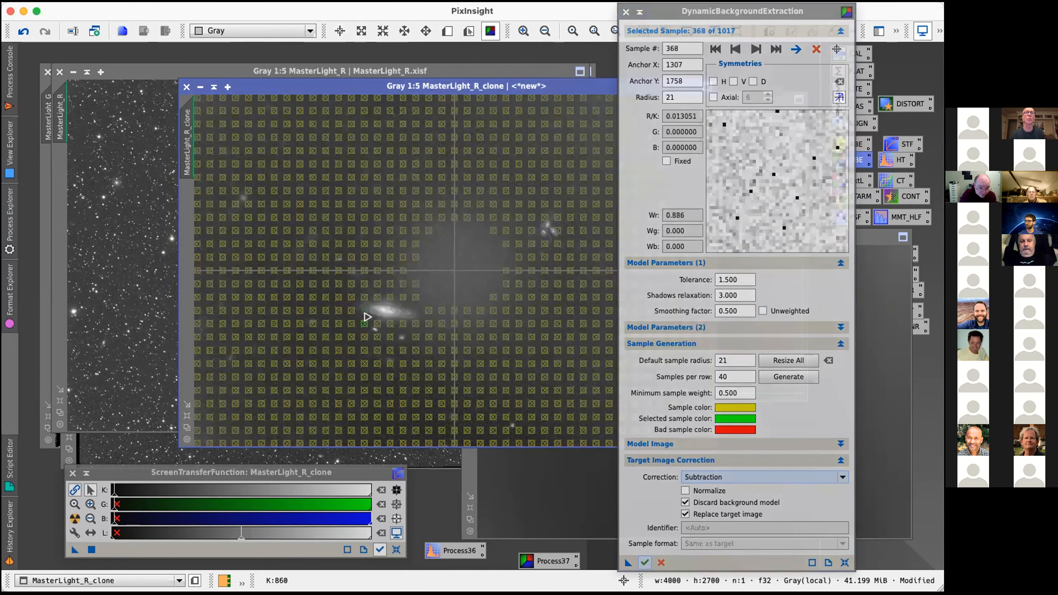
{"action": "key", "text": "Delete"}
{"action": "left_click", "coordinate": [367, 301]}
{"action": "key", "text": "Delete"}
{"action": "key", "text": "Delete"}
{"action": "key", "text": "Delete"}
{"action": "key", "text": "Delete"}
{"action": "key", "text": "Delete"}
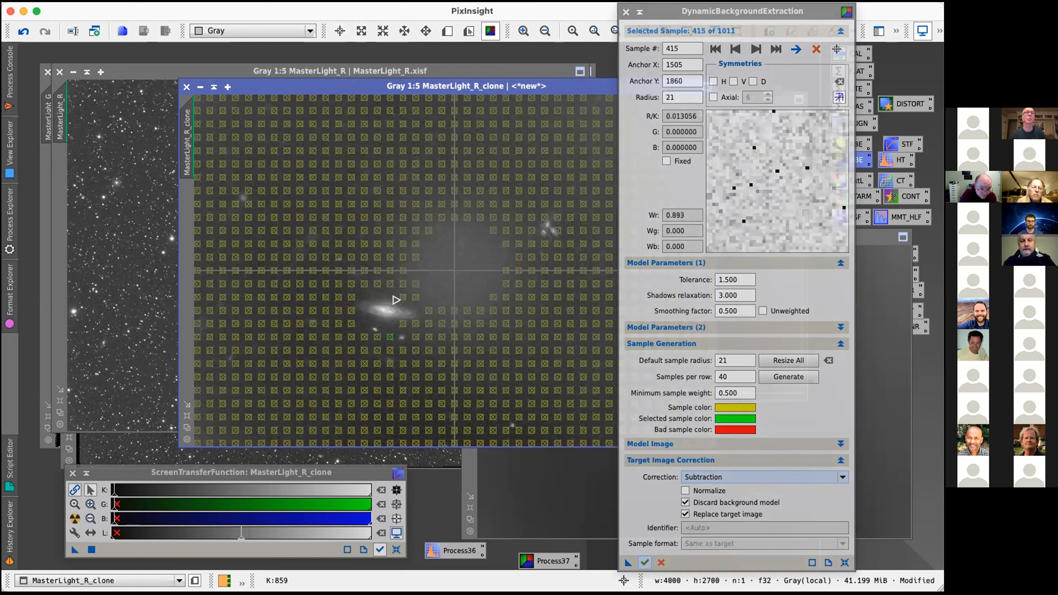
{"action": "key", "text": "Delete"}
{"action": "key", "text": "Delete"}
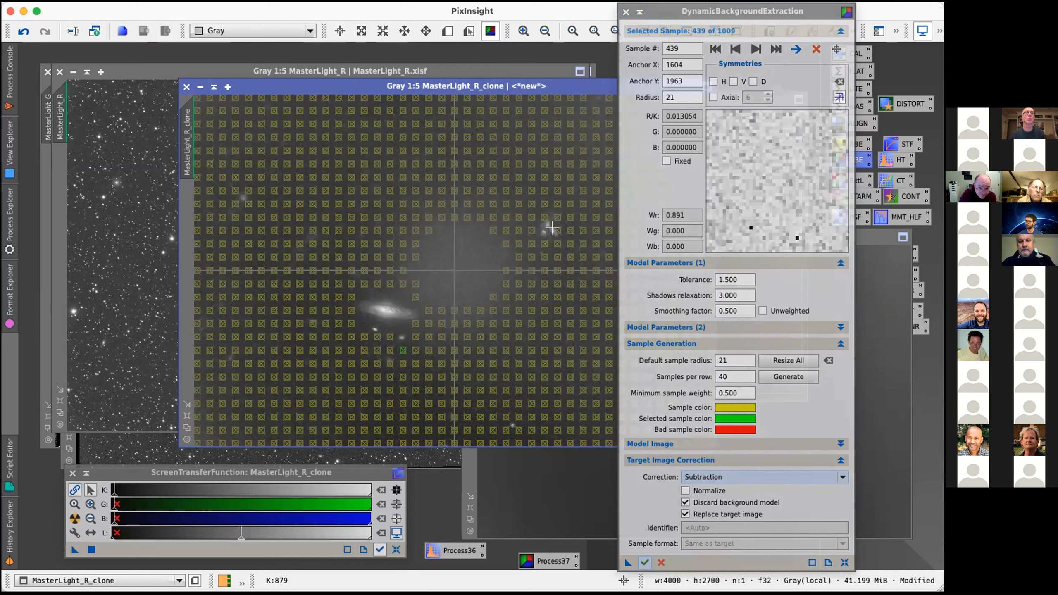
Step: Delete the background samples that cover the compact galaxy group
{"action": "left_click", "coordinate": [557, 232]}
{"action": "key", "text": "Delete"}
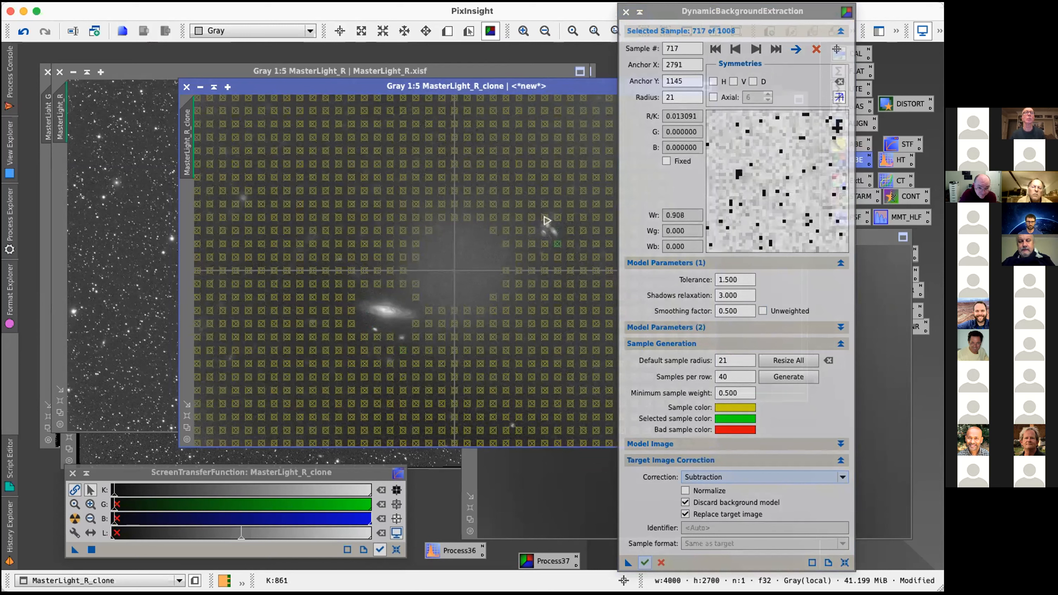
{"action": "key", "text": "Delete"}
Step: Raise the background model's tolerance to 2.5
{"action": "left_click_drag", "start_coordinate": [723, 280], "coordinate": [687, 279]}
{"action": "type", "text": "2"}
{"action": "key", "text": "Tab"}
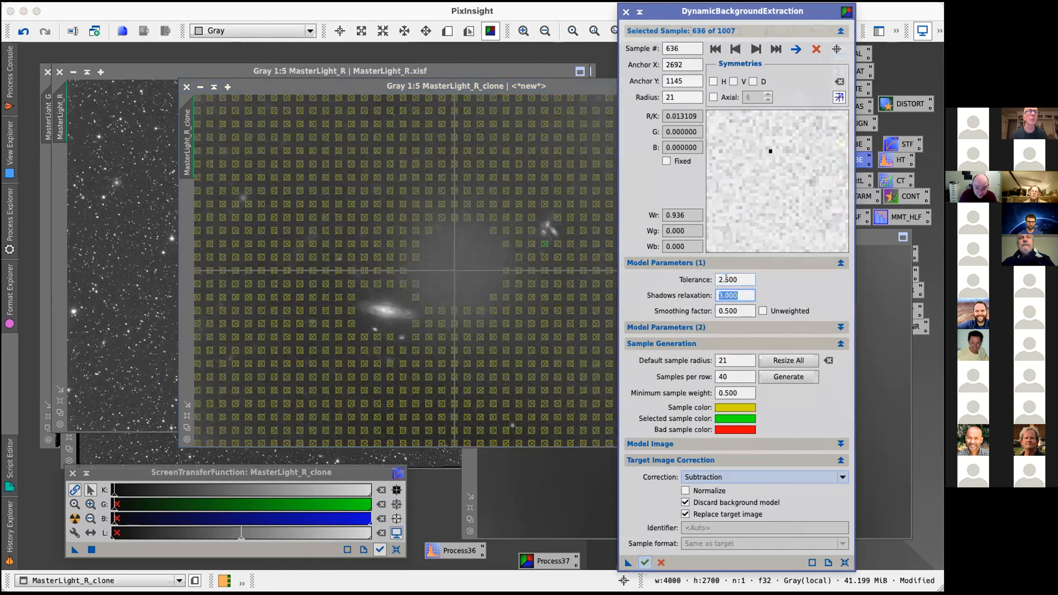
Step: Try placing five samples by hand in the central bright spot, and regenerate the whole grid at 40 samples per row
{"action": "left_click", "coordinate": [448, 252]}
{"action": "left_click", "coordinate": [430, 265]}
{"action": "left_click", "coordinate": [433, 253]}
{"action": "left_click", "coordinate": [426, 280]}
{"action": "left_click", "coordinate": [432, 288]}
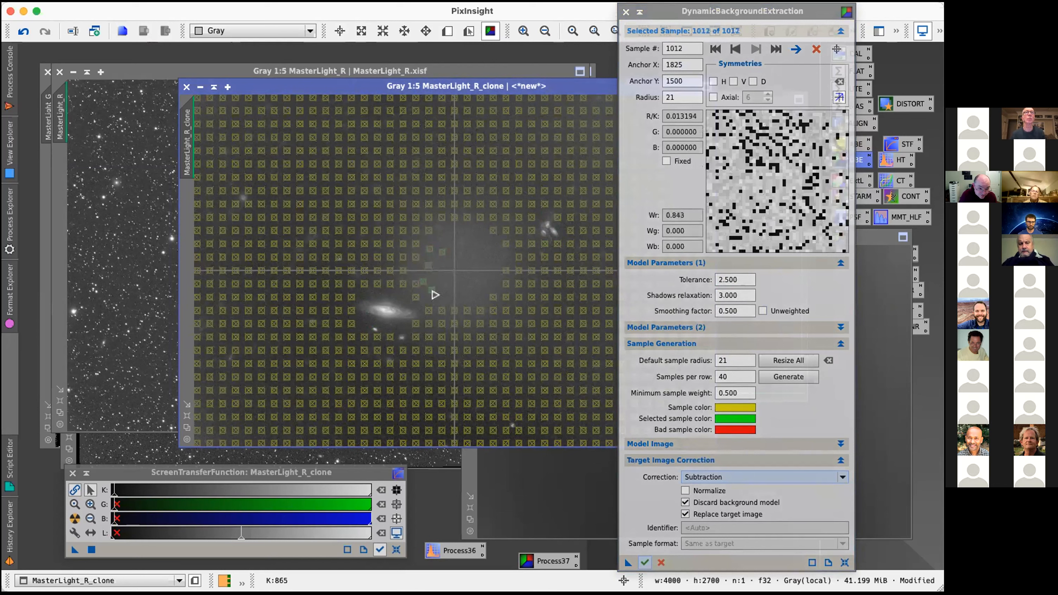
{"action": "left_click", "coordinate": [790, 376]}
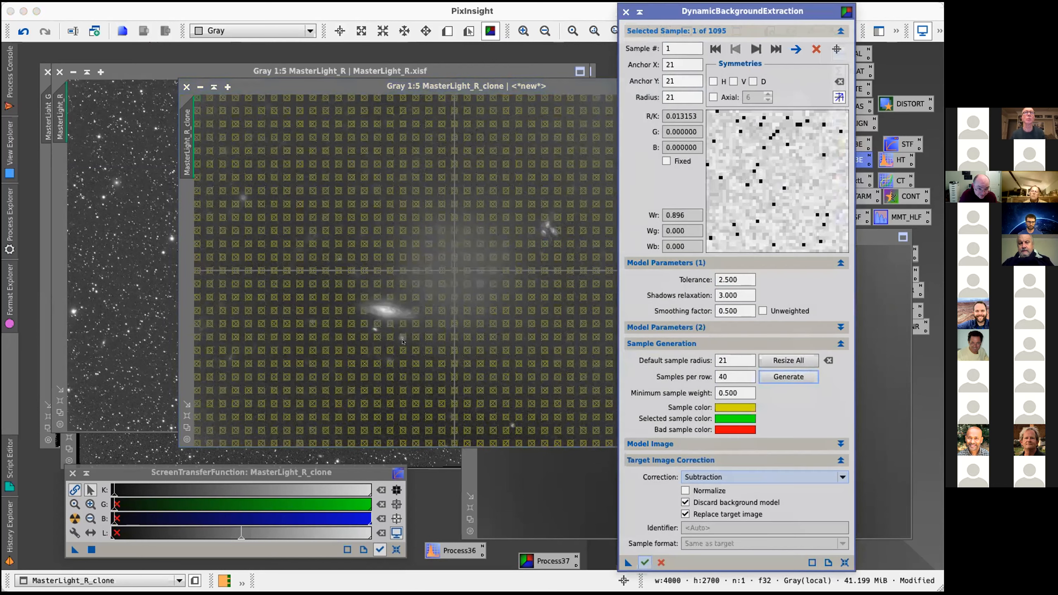
Step: Clear the regenerated samples off the large galaxy's core and its surrounding halo
{"action": "left_click", "coordinate": [364, 323]}
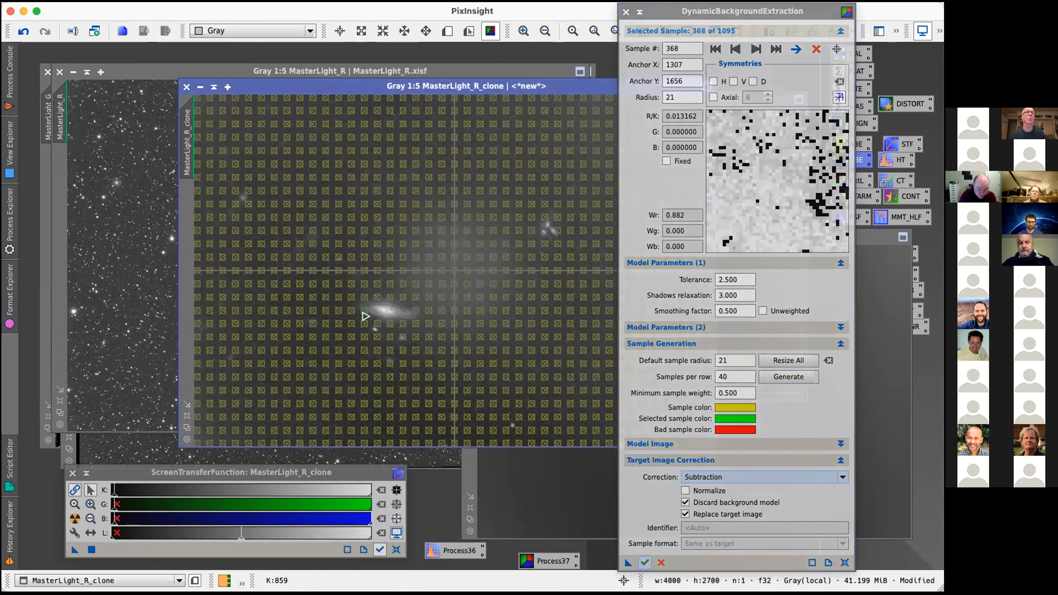
{"action": "left_click", "coordinate": [378, 299]}
{"action": "key", "text": "Delete"}
{"action": "key", "text": "Delete"}
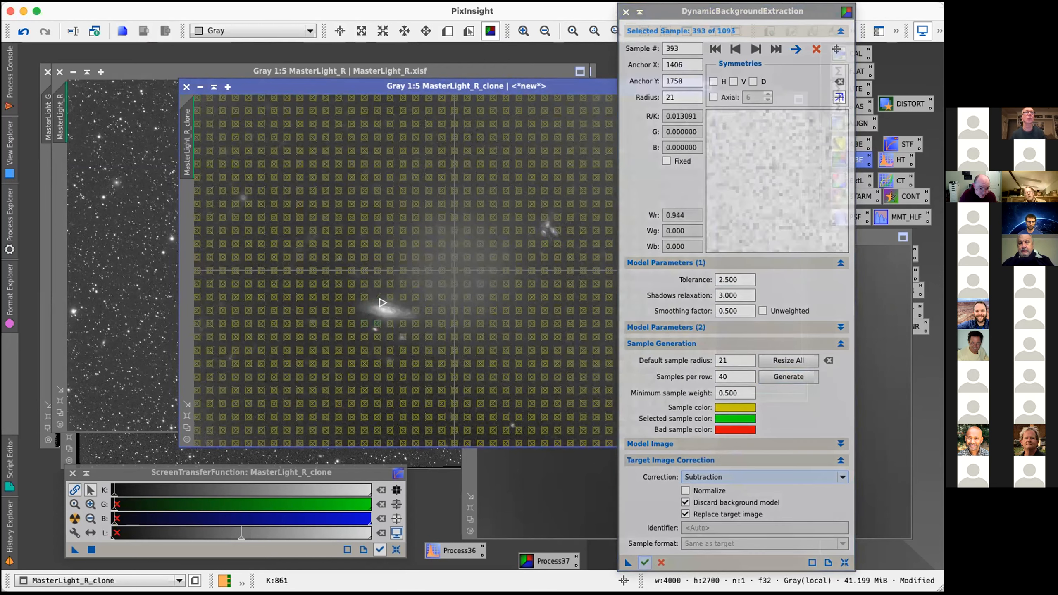
{"action": "left_click", "coordinate": [391, 300]}
{"action": "key", "text": "Delete"}
{"action": "key", "text": "Delete"}
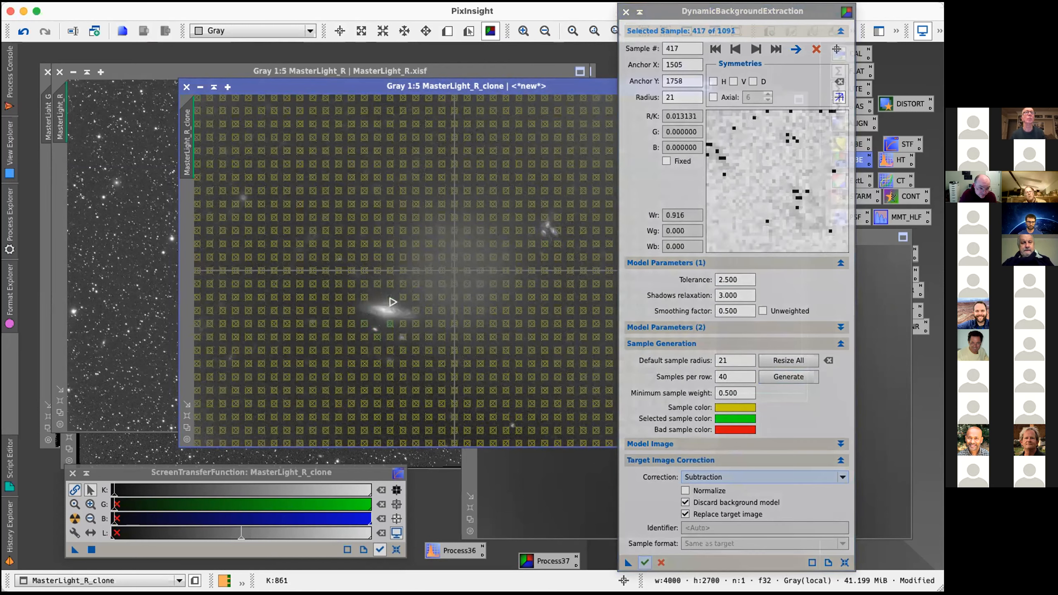
{"action": "left_click", "coordinate": [404, 300]}
{"action": "key", "text": "Delete"}
{"action": "key", "text": "Delete"}
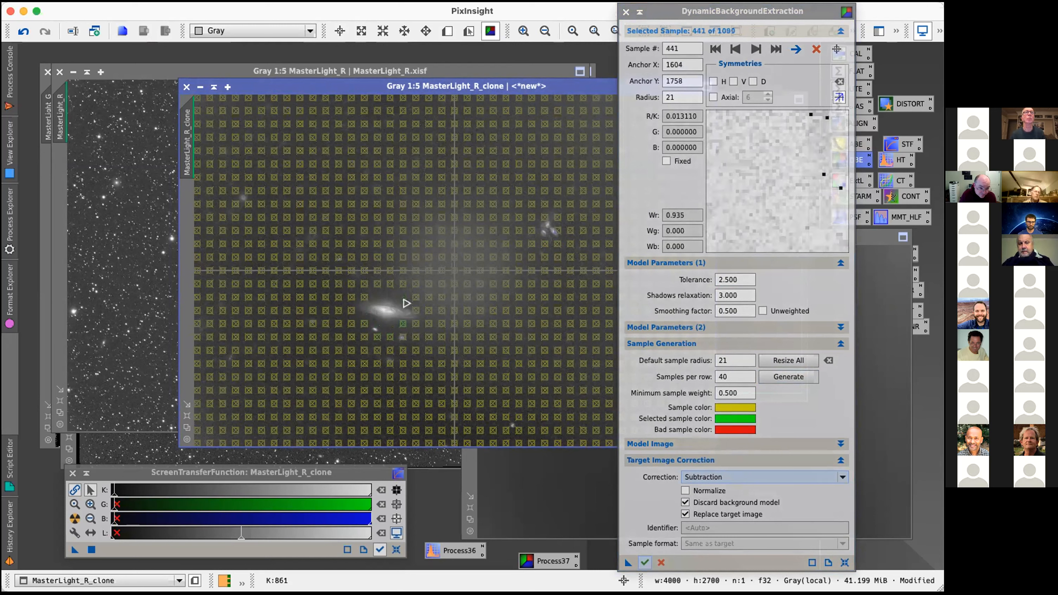
{"action": "left_click", "coordinate": [416, 310]}
{"action": "key", "text": "Delete"}
{"action": "left_click", "coordinate": [361, 299]}
{"action": "key", "text": "Delete"}
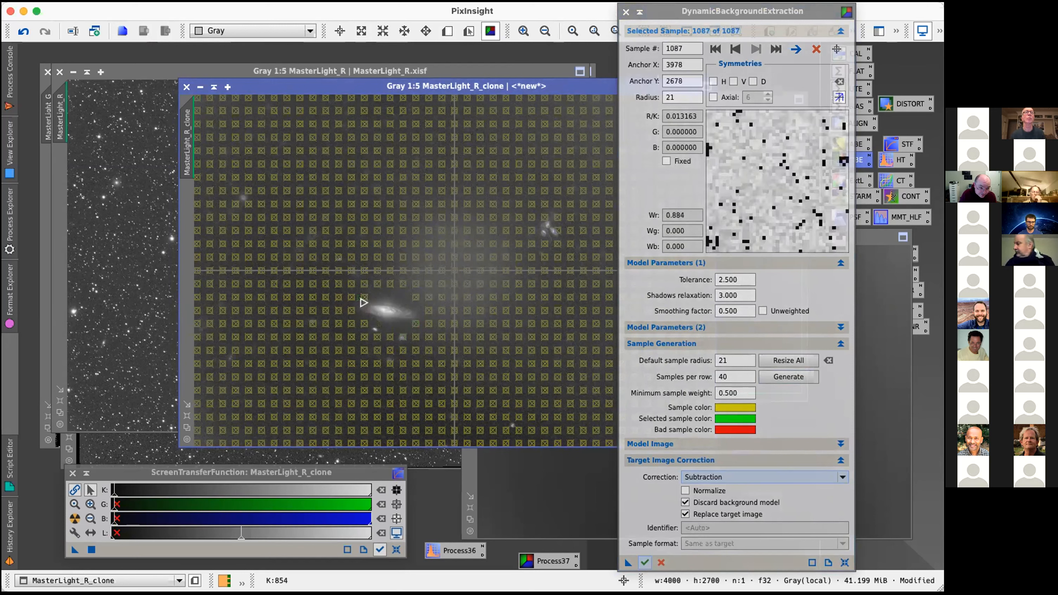
{"action": "left_click", "coordinate": [365, 299]}
{"action": "key", "text": "Delete"}
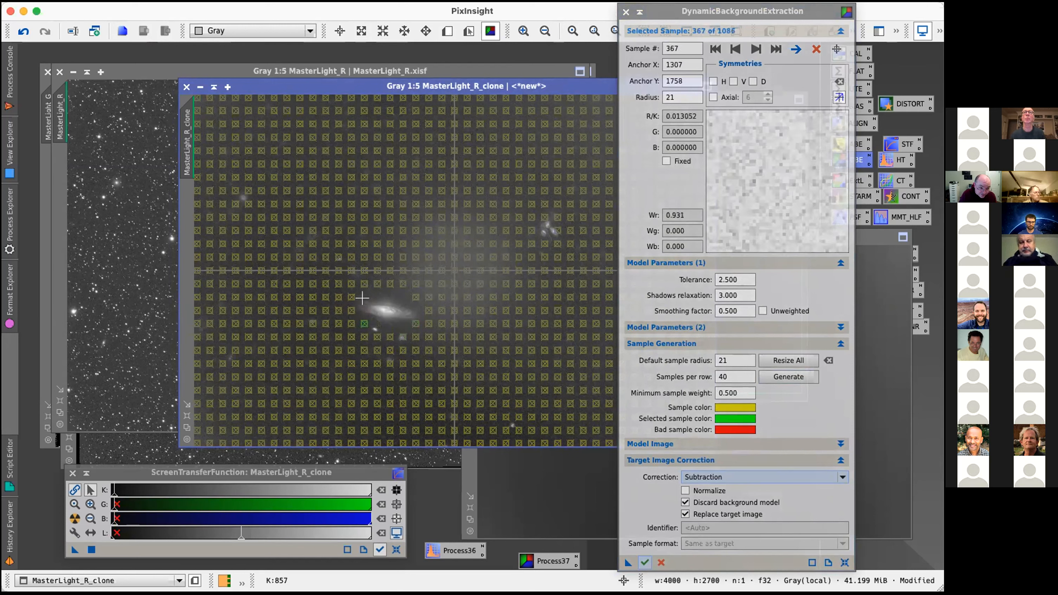
Step: Delete the samples over the small faint objects just below the large galaxy
{"action": "left_click", "coordinate": [400, 337]}
{"action": "key", "text": "Delete"}
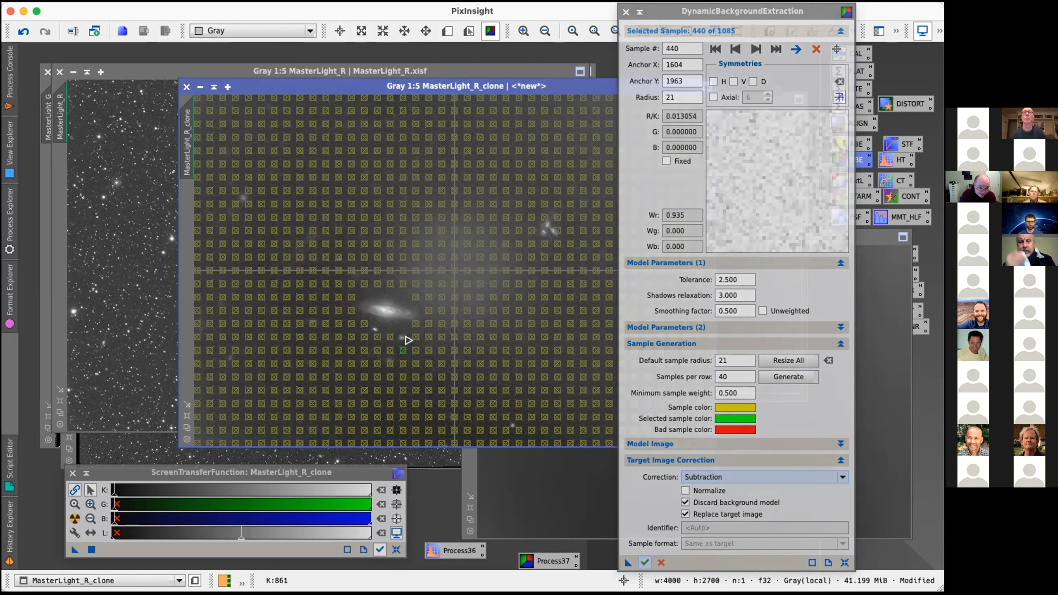
{"action": "left_click", "coordinate": [394, 364]}
{"action": "scroll", "coordinate": [395, 367], "scroll_direction": "down", "scroll_amount": 1}
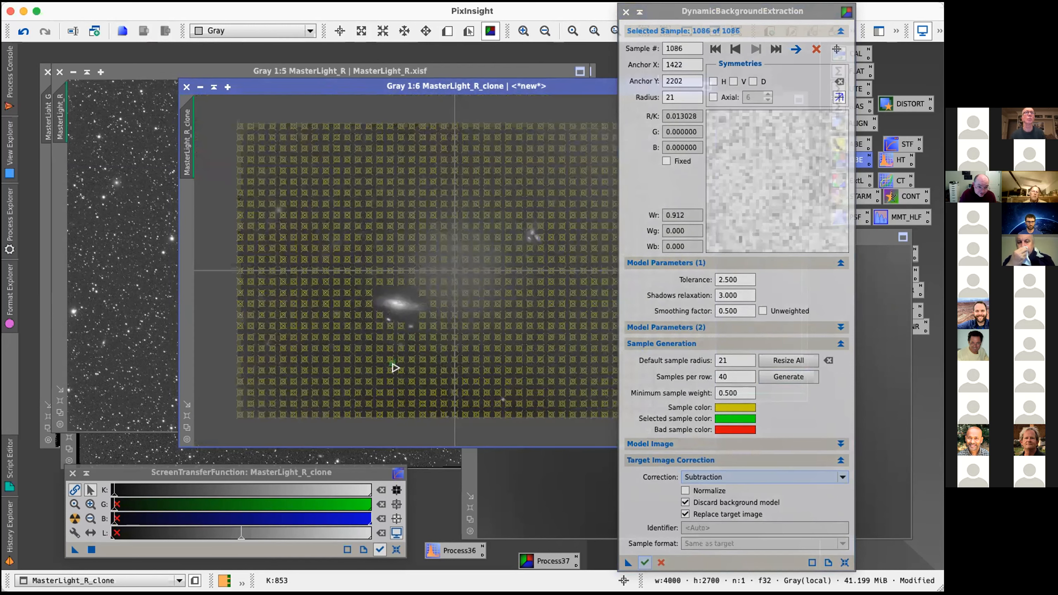
{"action": "scroll", "coordinate": [395, 367], "scroll_direction": "up", "scroll_amount": 2}
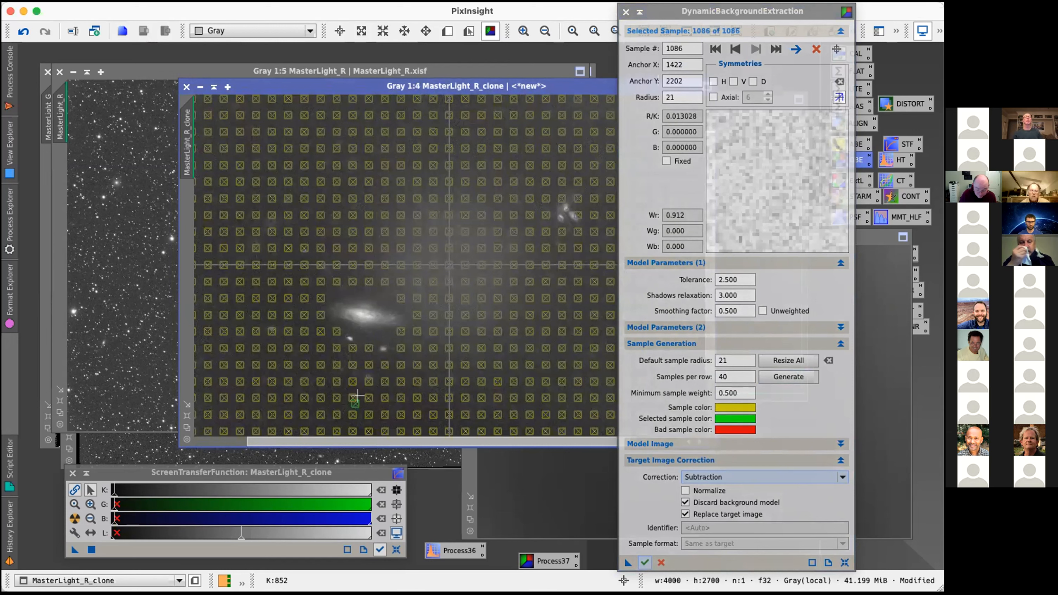
{"action": "key", "text": "Delete"}
{"action": "left_click", "coordinate": [370, 382]}
{"action": "key", "text": "Delete"}
Step: Delete the stray sample below the large galaxy and the samples around the small galaxy group to its upper right
{"action": "left_click", "coordinate": [288, 381]}
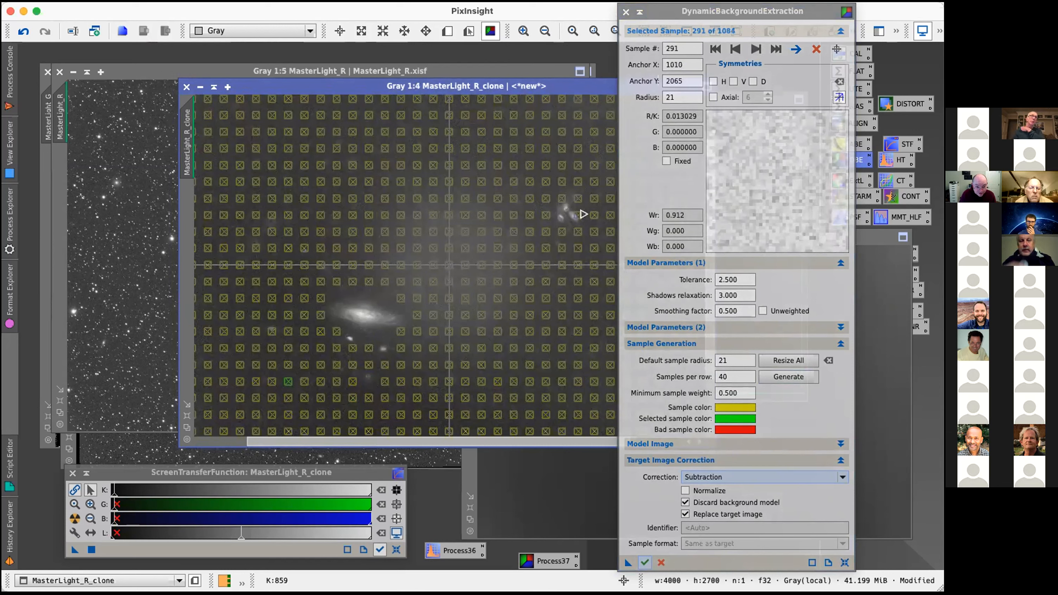
{"action": "left_click", "coordinate": [580, 214]}
{"action": "key", "text": "Delete"}
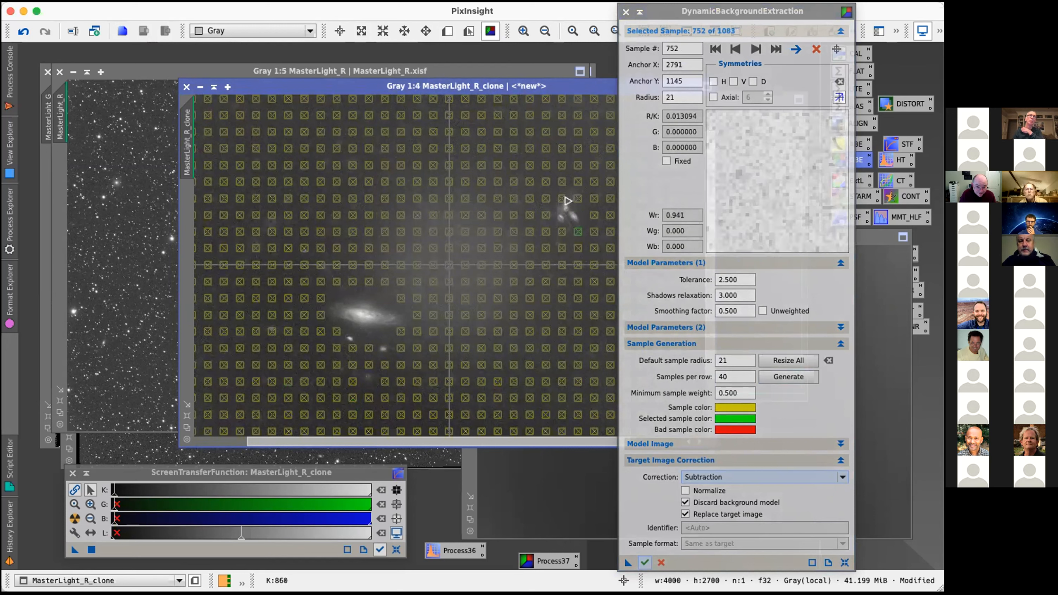
{"action": "key", "text": "Delete"}
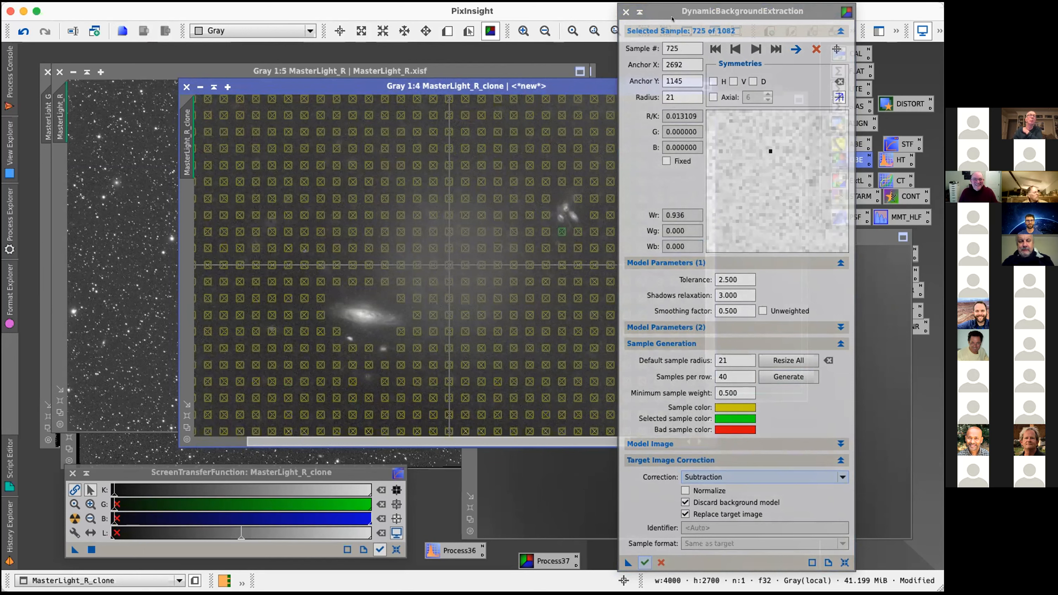
Step: Set the target image correction to None and run the extraction on the starless clone to generate only its background model
{"action": "left_click_drag", "start_coordinate": [672, 18], "coordinate": [727, 21]}
{"action": "left_click_drag", "start_coordinate": [607, 89], "coordinate": [518, 73]}
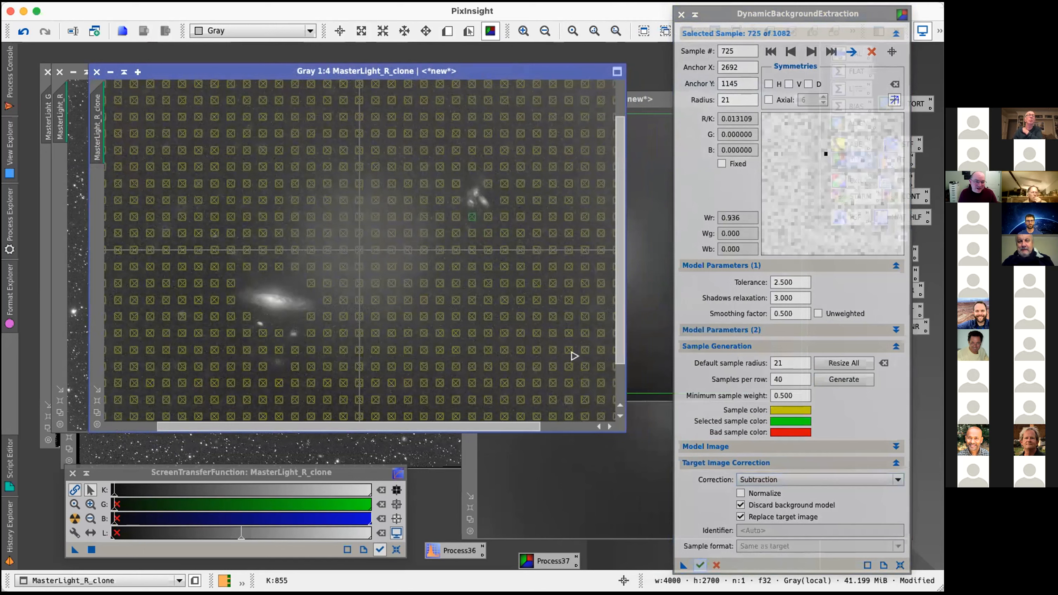
{"action": "scroll", "coordinate": [574, 354], "scroll_direction": "down", "scroll_amount": 1}
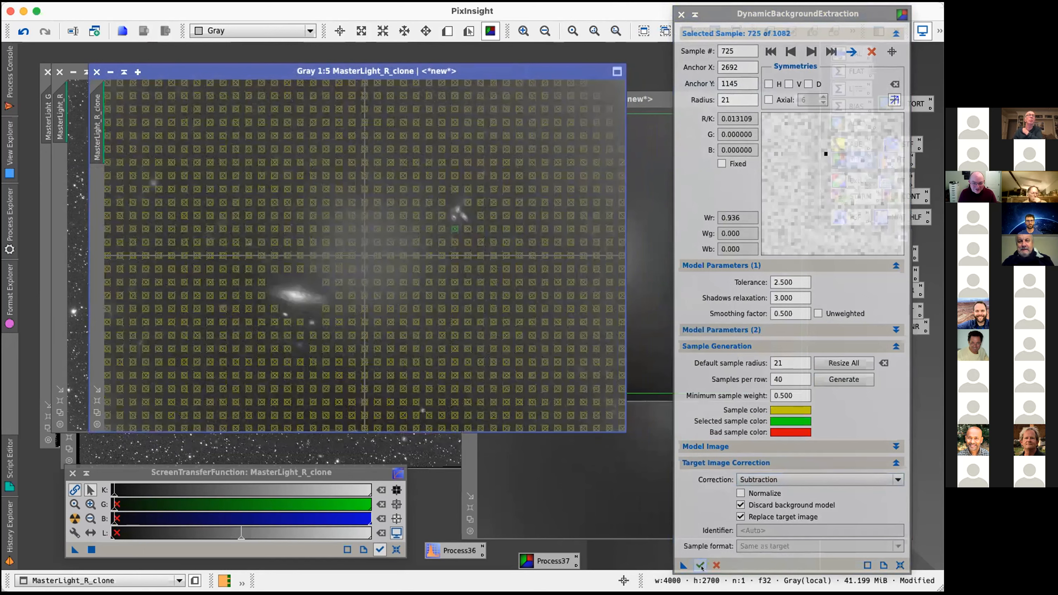
{"action": "left_click", "coordinate": [747, 479]}
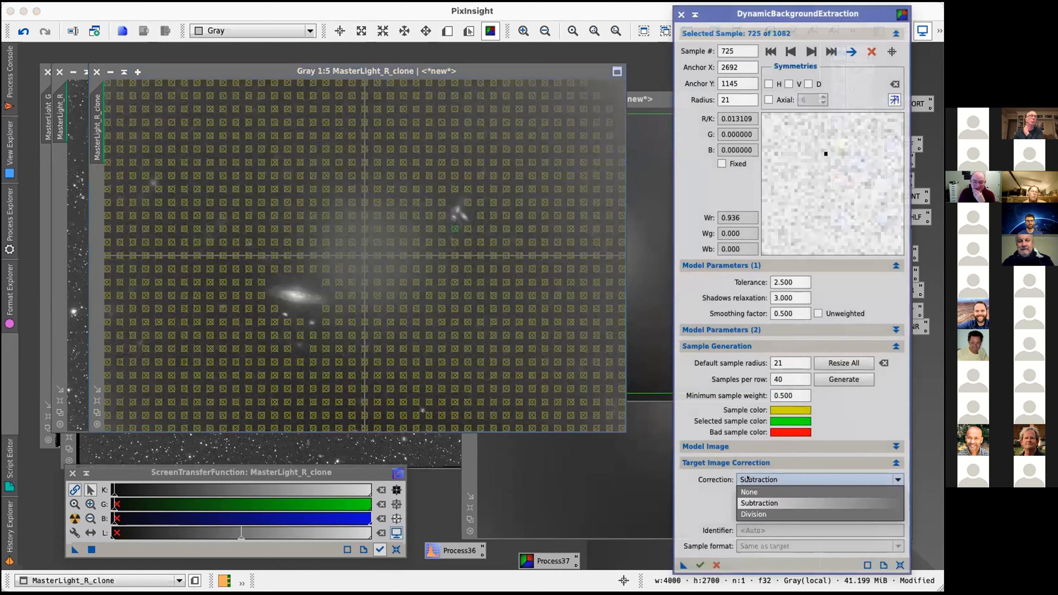
{"action": "left_click", "coordinate": [753, 496]}
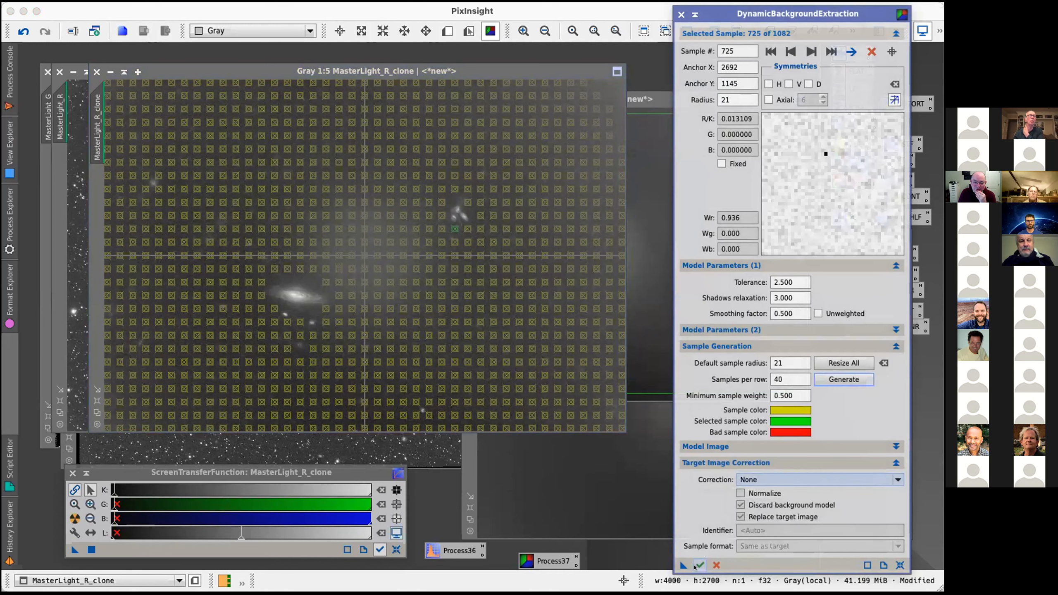
{"action": "left_click", "coordinate": [699, 565]}
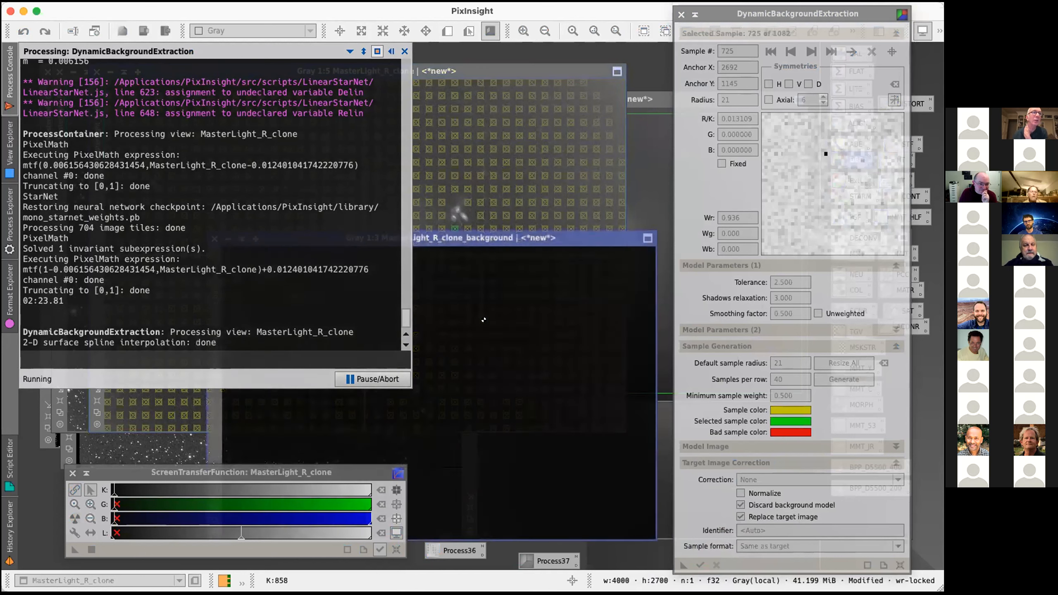
Step: Auto-stretch the display of the new background model and move its window up for inspection
{"action": "key", "text": "super+a"}
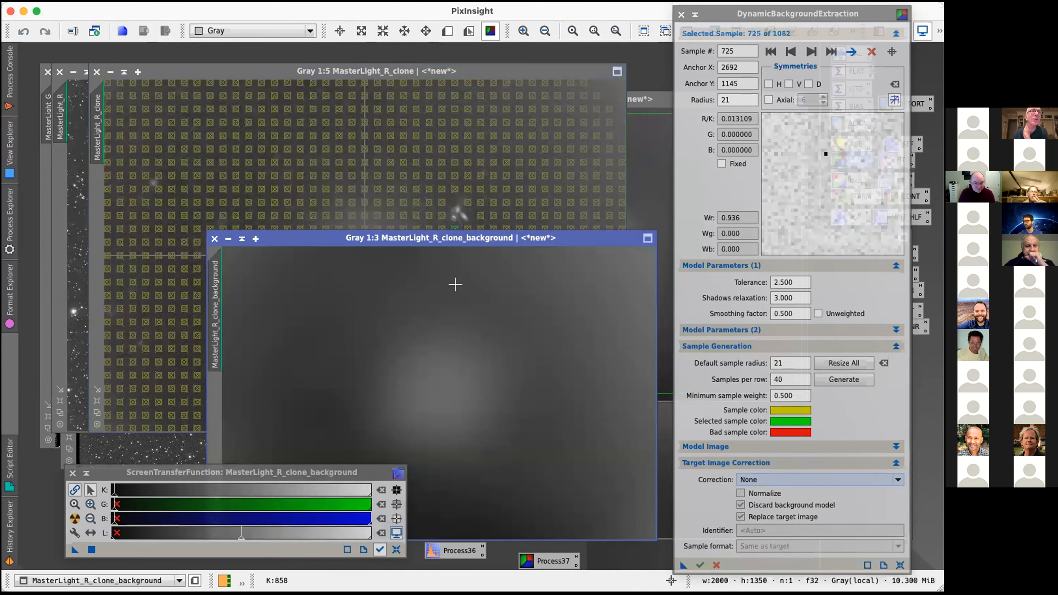
{"action": "left_click_drag", "start_coordinate": [439, 238], "coordinate": [424, 144]}
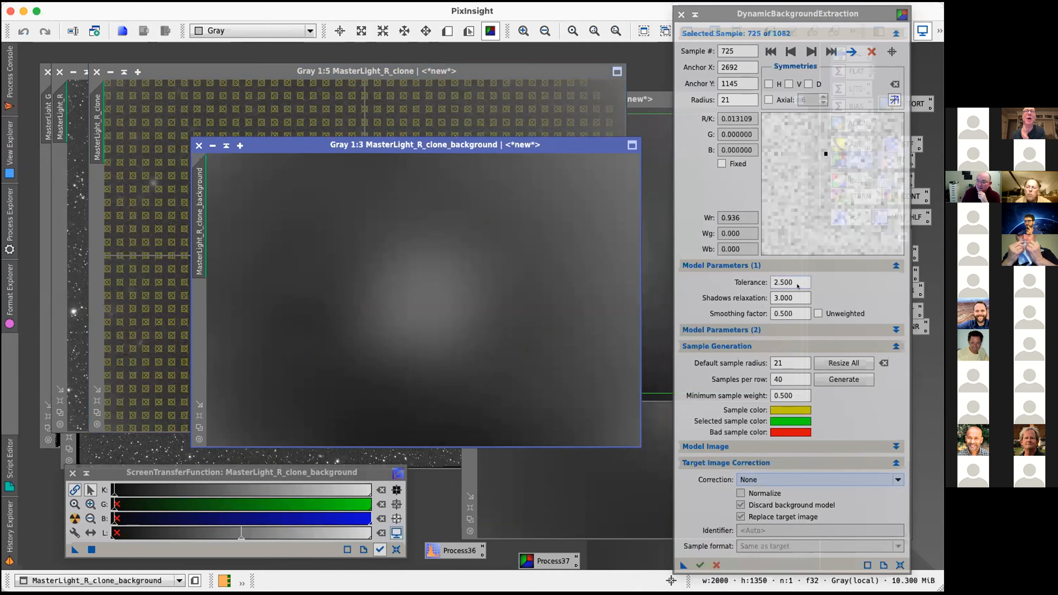
{"action": "mouse_move", "coordinate": [798, 281]}
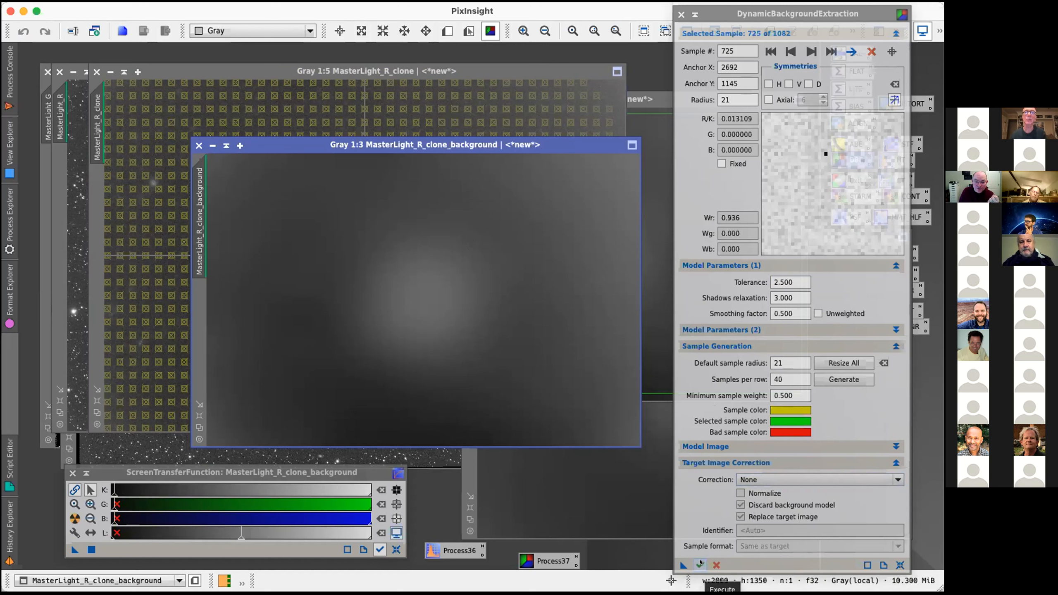
Step: Save the background extraction settings as a process icon on the workspace and end the dynamic session
{"action": "left_click_drag", "start_coordinate": [683, 565], "coordinate": [606, 554]}
{"action": "left_click", "coordinate": [678, 12]}
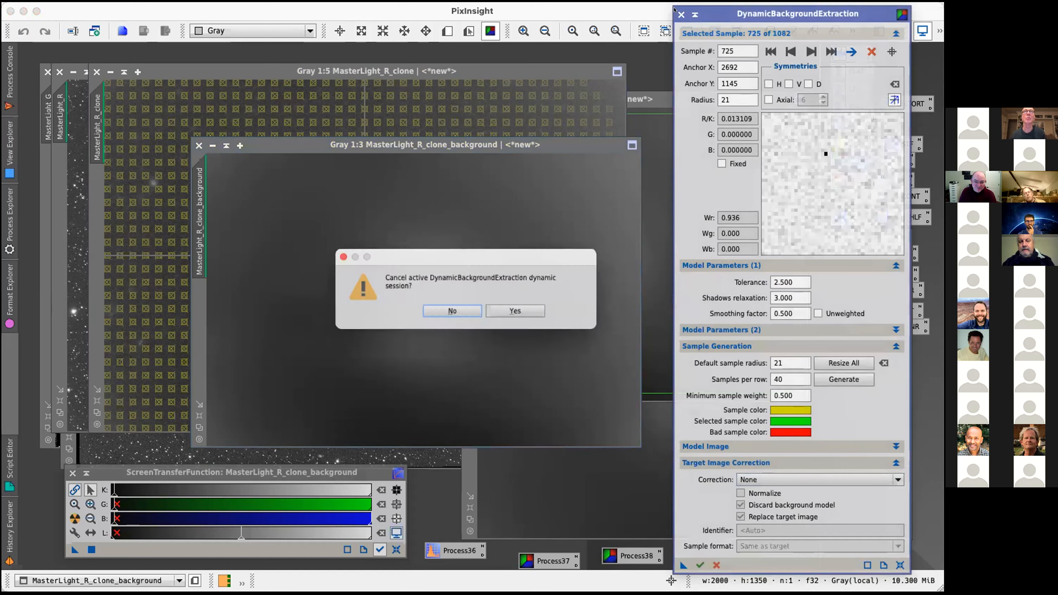
{"action": "left_click", "coordinate": [535, 319]}
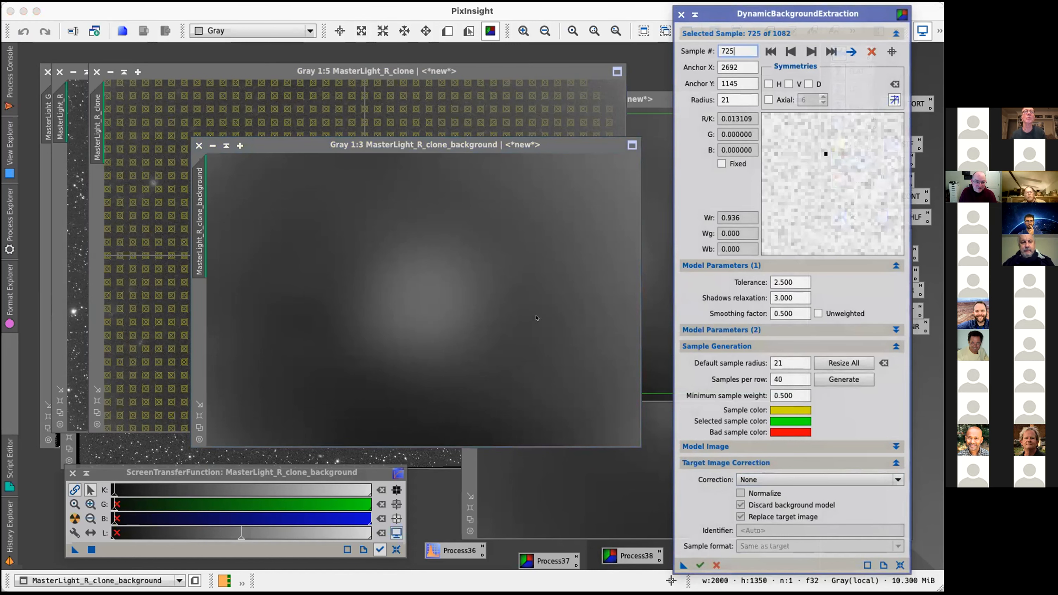
Step: Undo the star removal on the red master's clone and the last change on the original red master
{"action": "left_click", "coordinate": [114, 125]}
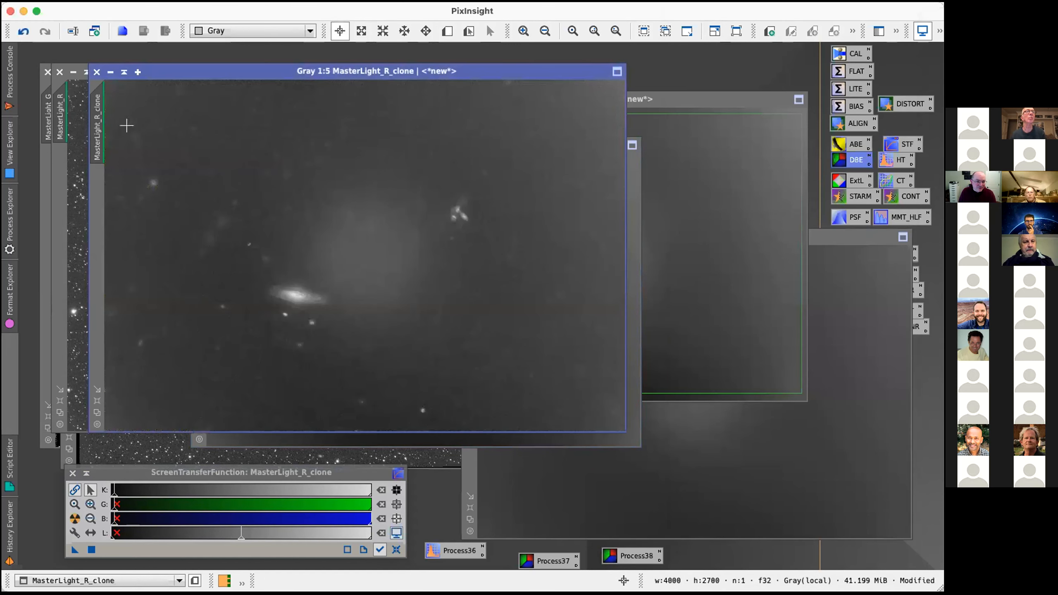
{"action": "key", "text": "ctrl+z"}
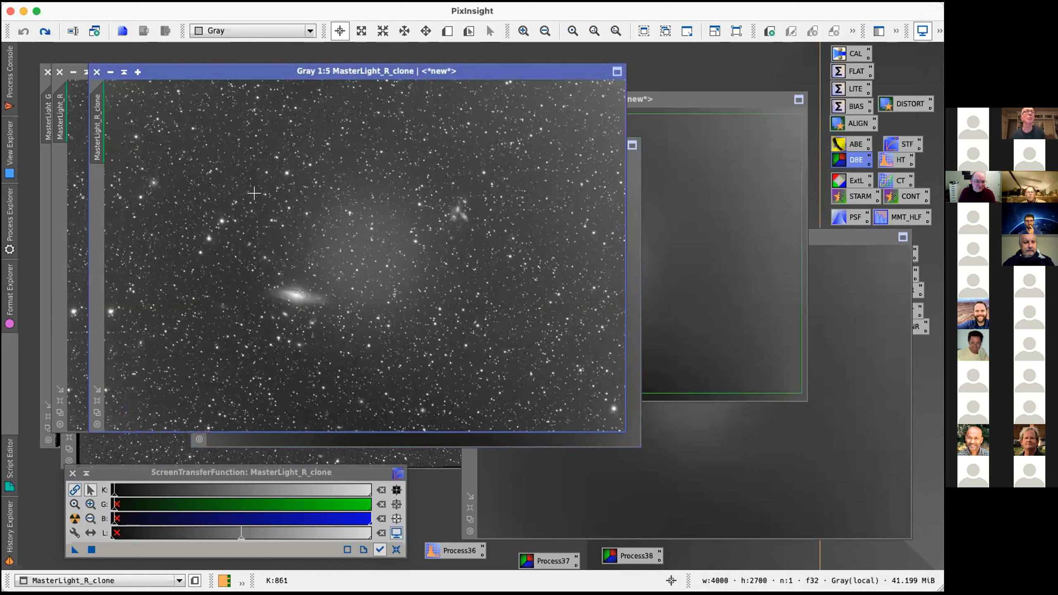
{"action": "left_click", "coordinate": [78, 144]}
{"action": "key", "text": "super+z"}
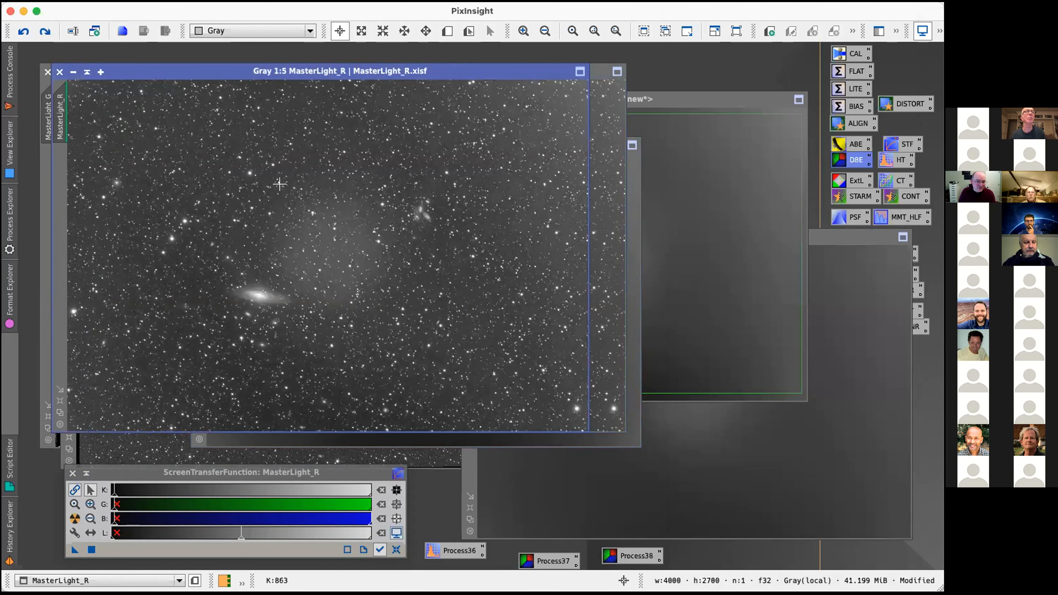
Step: Change the identifier of the MasterLight_R_clone_background image to R_DBE_background
{"action": "left_click", "coordinate": [635, 333]}
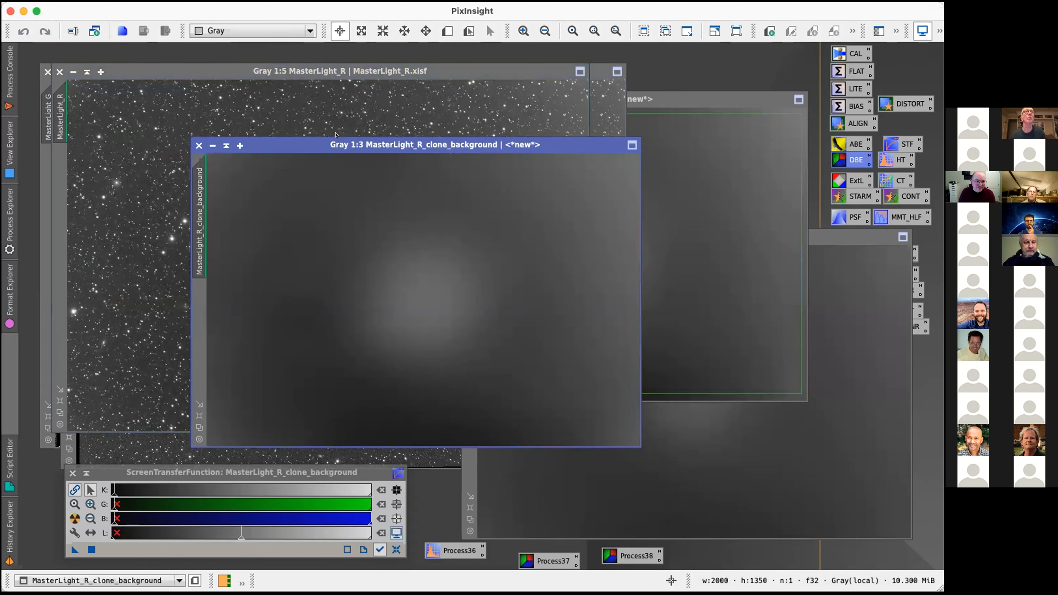
{"action": "left_click_drag", "start_coordinate": [341, 140], "coordinate": [517, 174]}
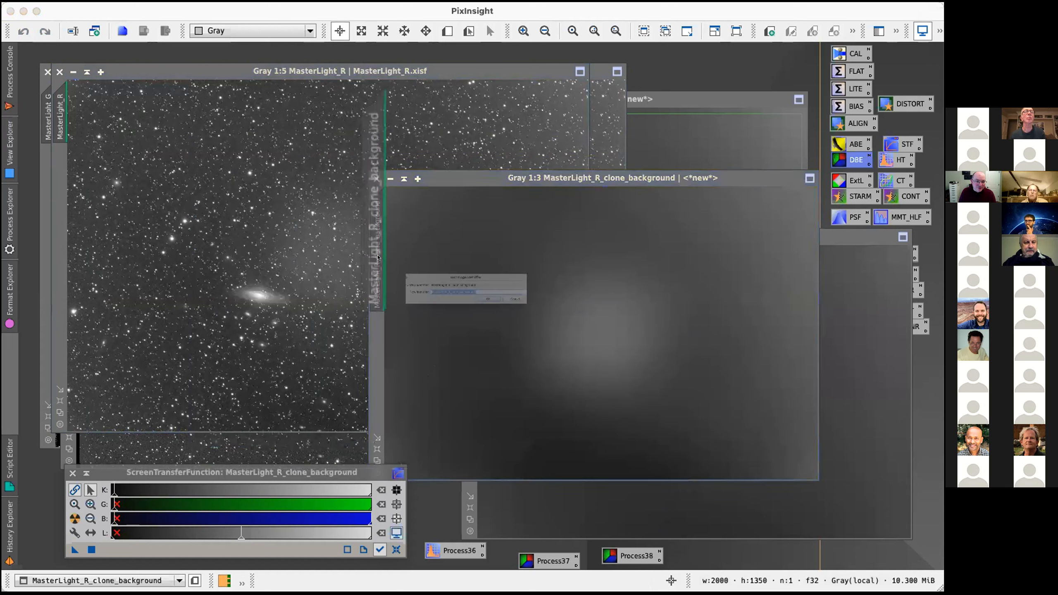
{"action": "double_click", "coordinate": [379, 256]}
{"action": "type", "text": "R_D"}
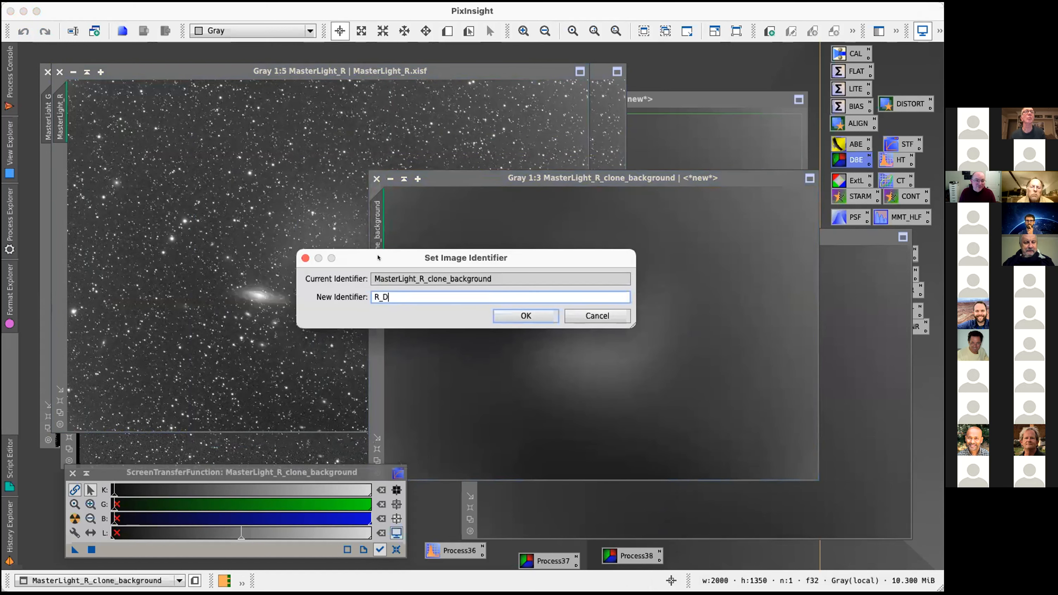
{"action": "type", "text": "BE_background"}
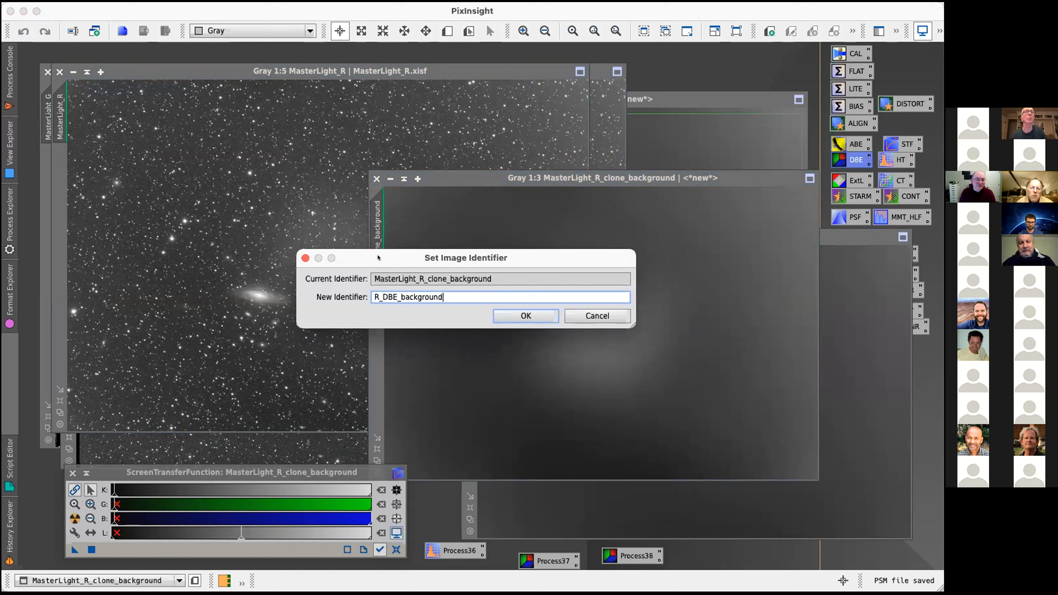
{"action": "key", "text": "Return"}
Step: Open PixelMath for MasterLight_R and make R_DBE_background the model subtracted from $T in the RGB/K expression
{"action": "left_click", "coordinate": [363, 113]}
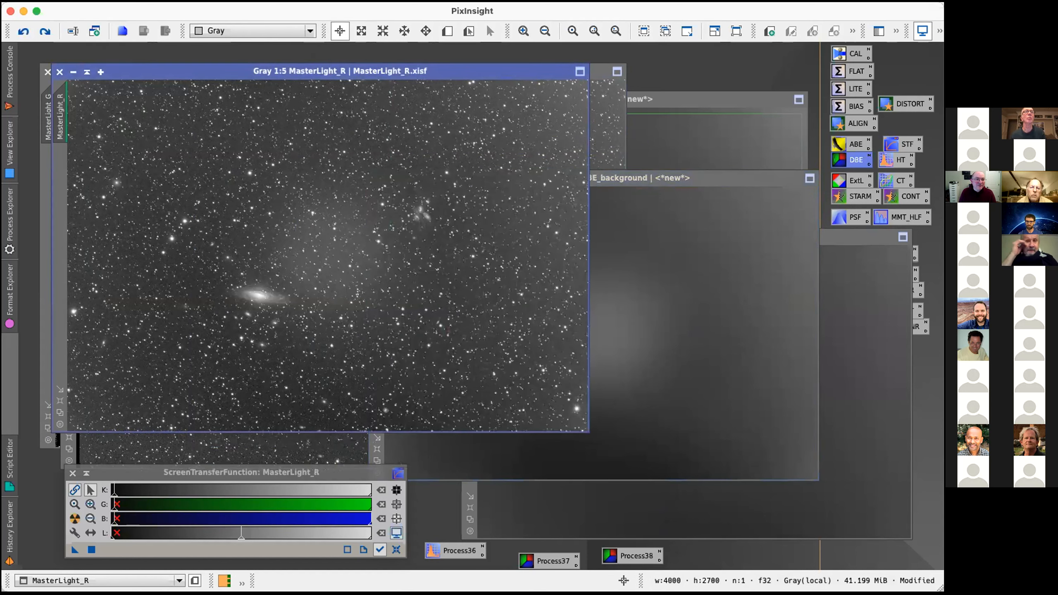
{"action": "left_click", "coordinate": [309, 1]}
{"action": "mouse_move", "coordinate": [348, 472]}
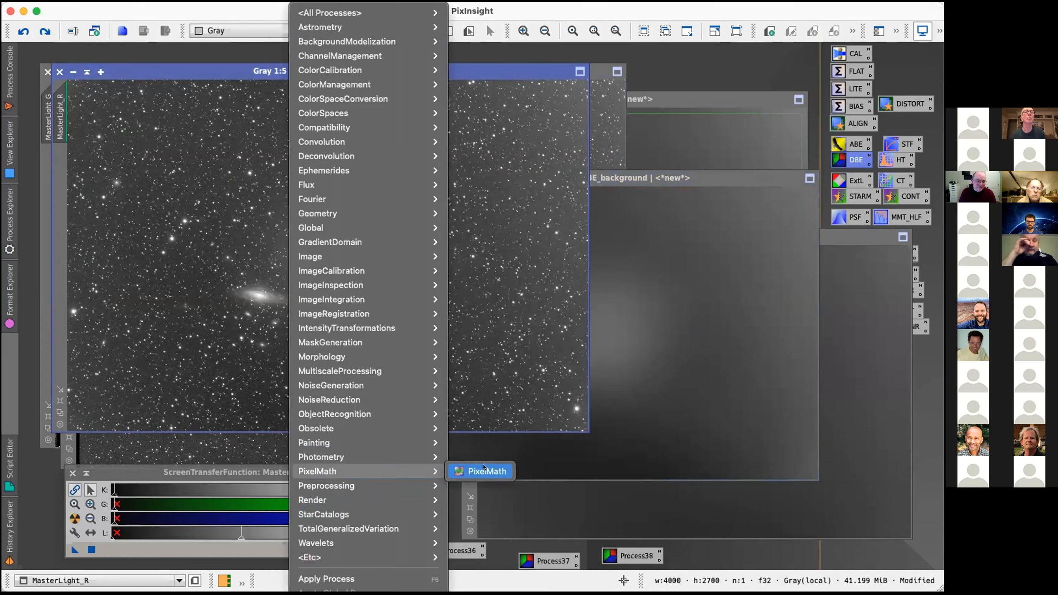
{"action": "left_click", "coordinate": [492, 471]}
{"action": "left_click", "coordinate": [527, 371]}
{"action": "key", "text": "BackSpace"}
{"action": "key", "text": "BackSpace"}
{"action": "key", "text": "BackSpace"}
{"action": "type", "text": "DBE"}
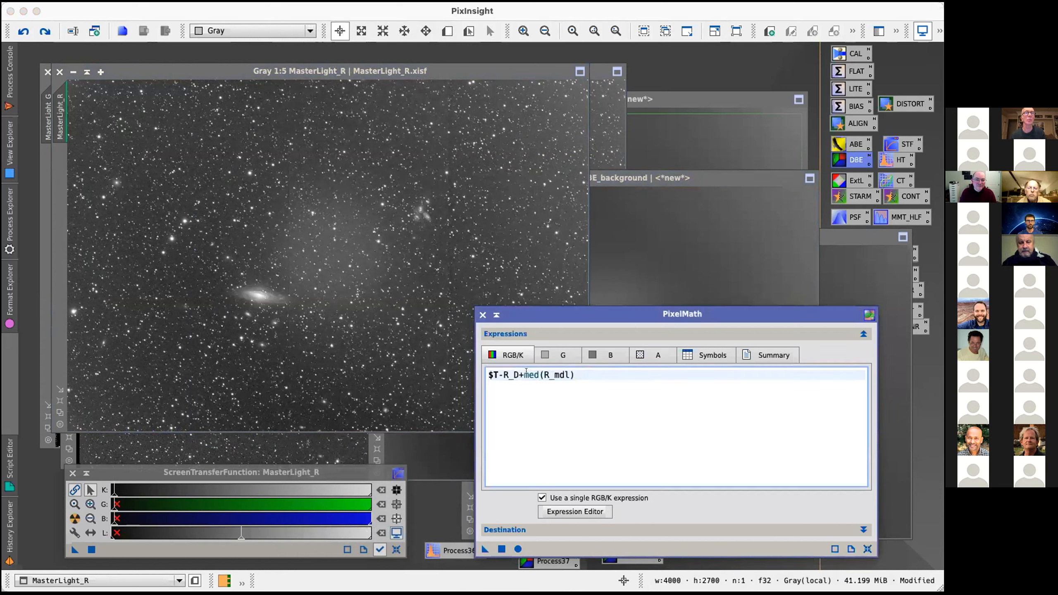
{"action": "type", "text": "_Backgr"}
{"action": "key", "text": "BackSpace"}
{"action": "key", "text": "BackSpace"}
{"action": "key", "text": "BackSpace"}
{"action": "key", "text": "BackSpace"}
{"action": "key", "text": "BackSpace"}
{"action": "type", "text": "na"}
{"action": "key", "text": "BackSpace"}
{"action": "key", "text": "BackSpace"}
{"action": "key", "text": "BackSpace"}
{"action": "type", "text": "background"}
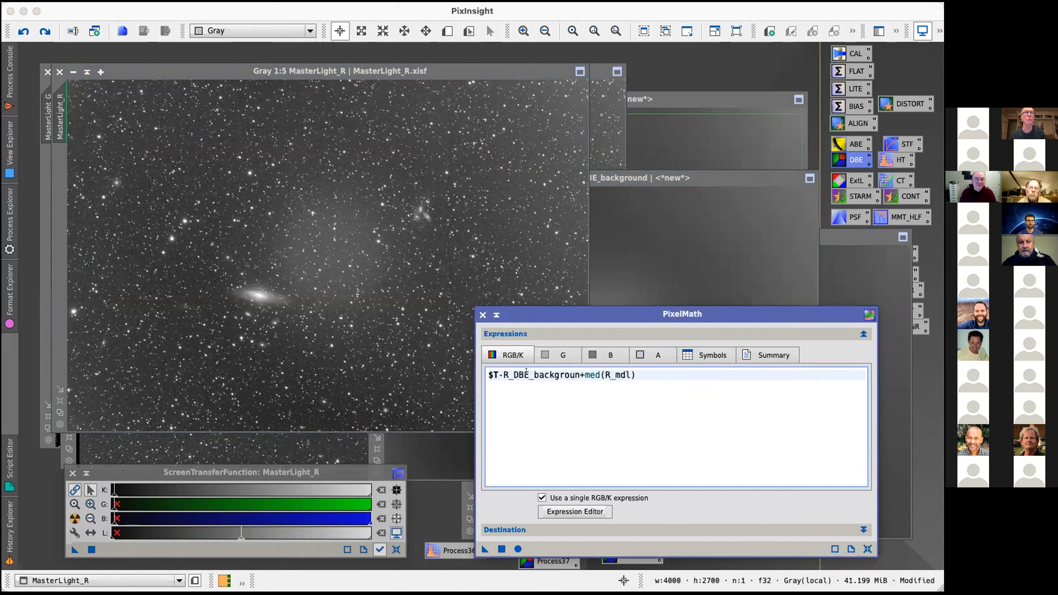
Step: Complete the expression as $T-R_DBE_background+med(R_DBE_background) and apply it to MasterLight_R
{"action": "double_click", "coordinate": [547, 374]}
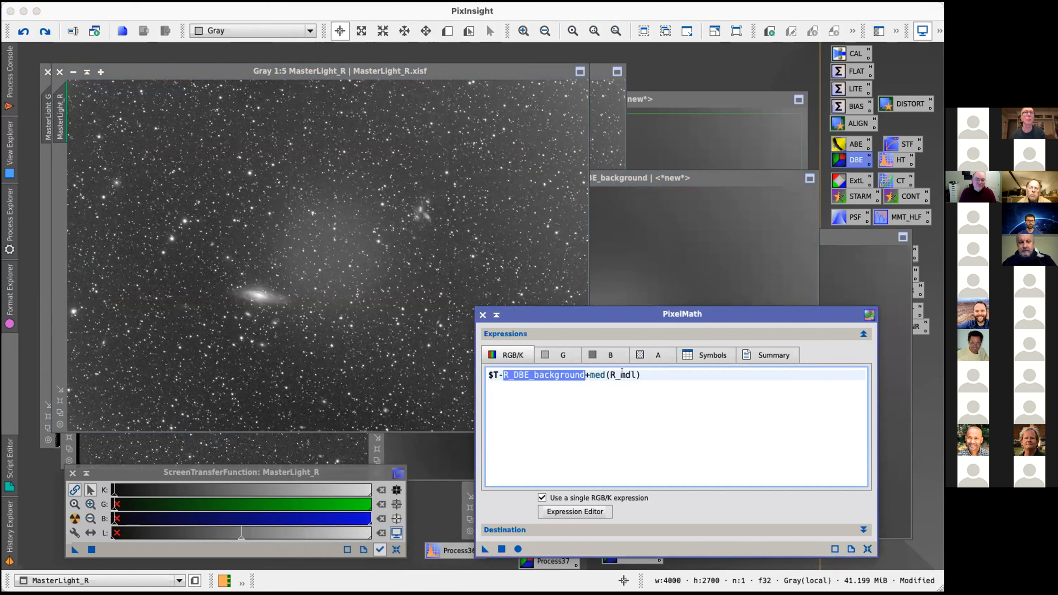
{"action": "double_click", "coordinate": [622, 374]}
{"action": "type", "text": "R_DBE_background"}
{"action": "left_click", "coordinate": [372, 244]}
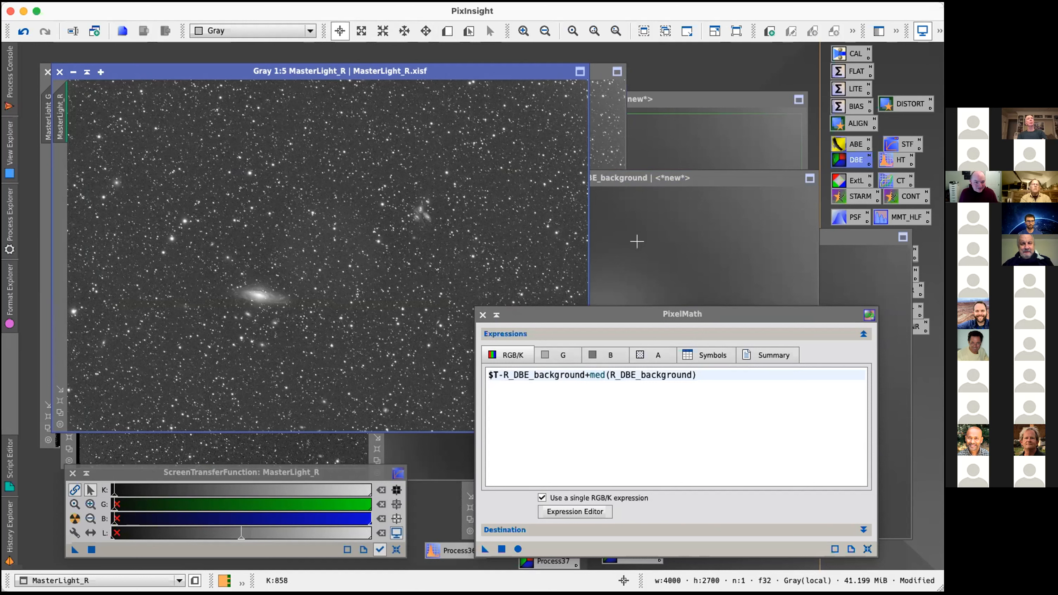
{"action": "left_click", "coordinate": [678, 228]}
{"action": "left_click", "coordinate": [397, 228]}
Step: Open the model images B1_mdl.tif, G1_mdl.tif and R1_mdl.tif together from the 20210907-NGC 7331 folder
{"action": "left_click", "coordinate": [97, 1]}
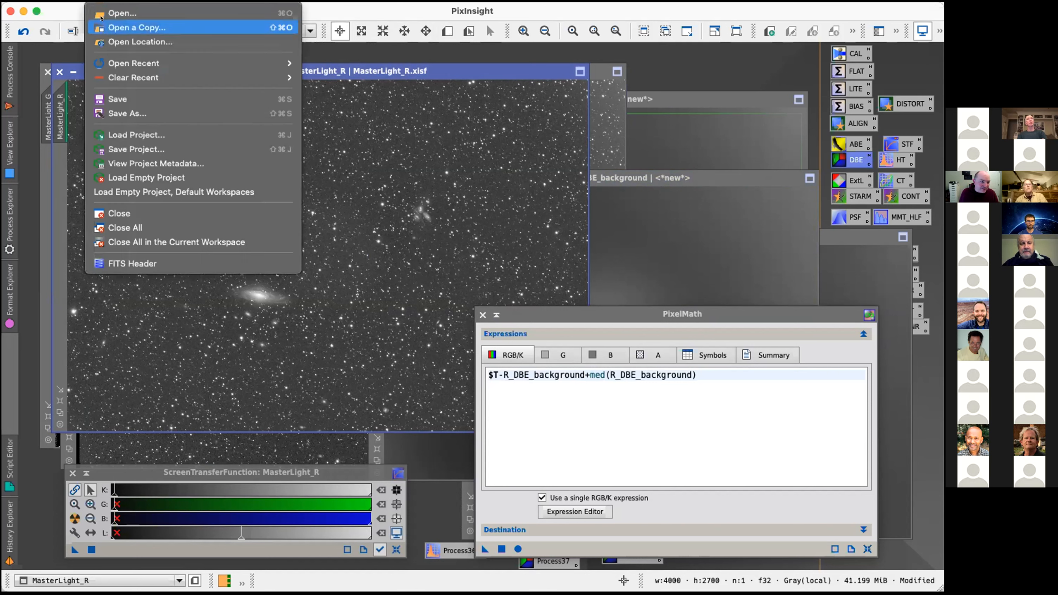
{"action": "left_click", "coordinate": [100, 11]}
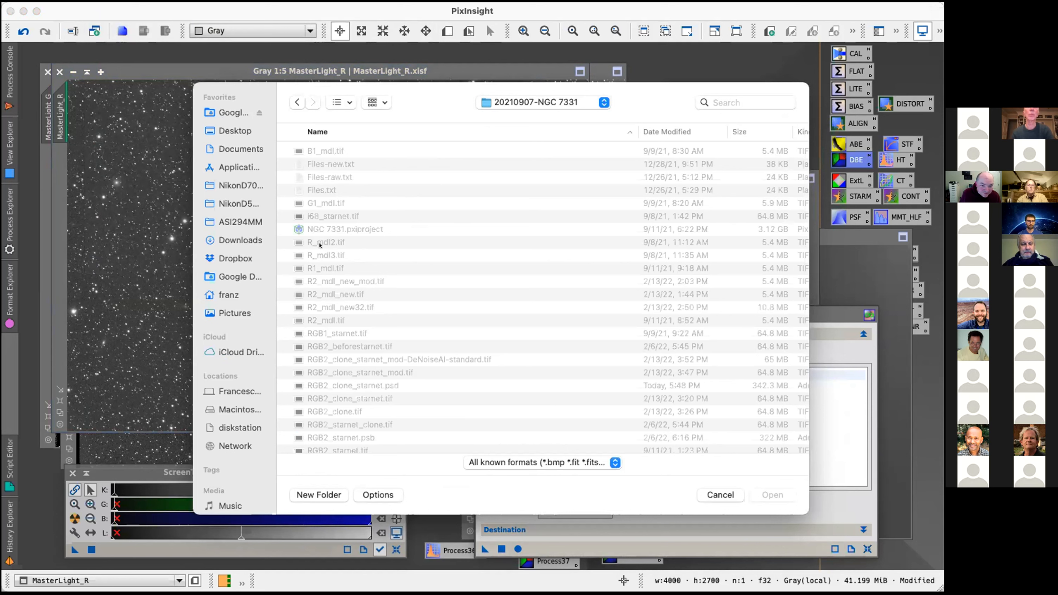
{"action": "scroll", "coordinate": [412, 360], "scroll_direction": "down", "scroll_amount": 5}
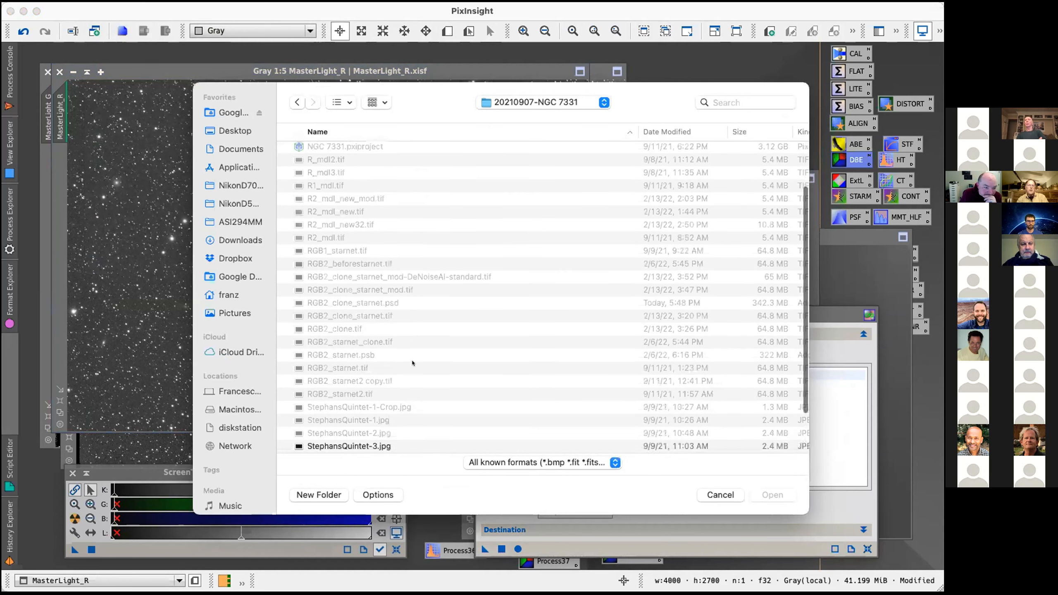
{"action": "scroll", "coordinate": [412, 363], "scroll_direction": "up", "scroll_amount": 5}
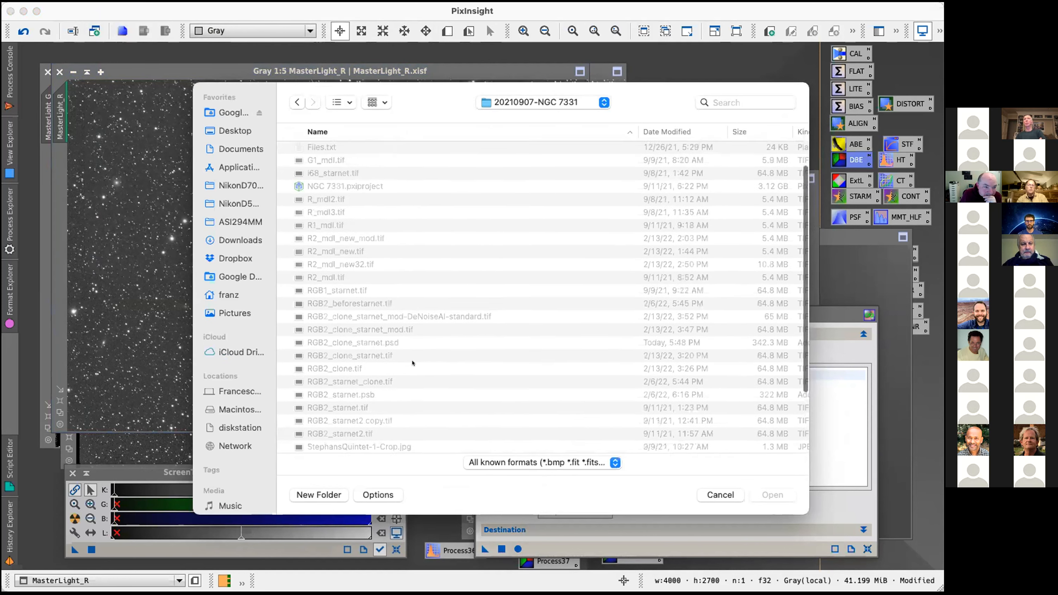
{"action": "scroll", "coordinate": [337, 269], "scroll_direction": "up", "scroll_amount": 1}
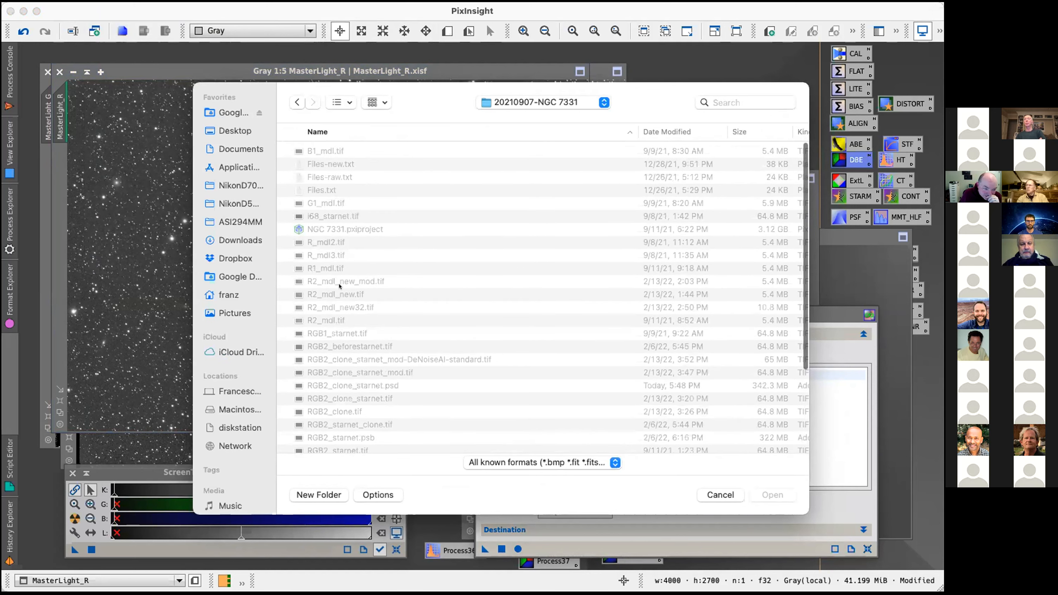
{"action": "scroll", "coordinate": [370, 378], "scroll_direction": "down", "scroll_amount": 4}
{"action": "scroll", "coordinate": [368, 380], "scroll_direction": "down", "scroll_amount": 3}
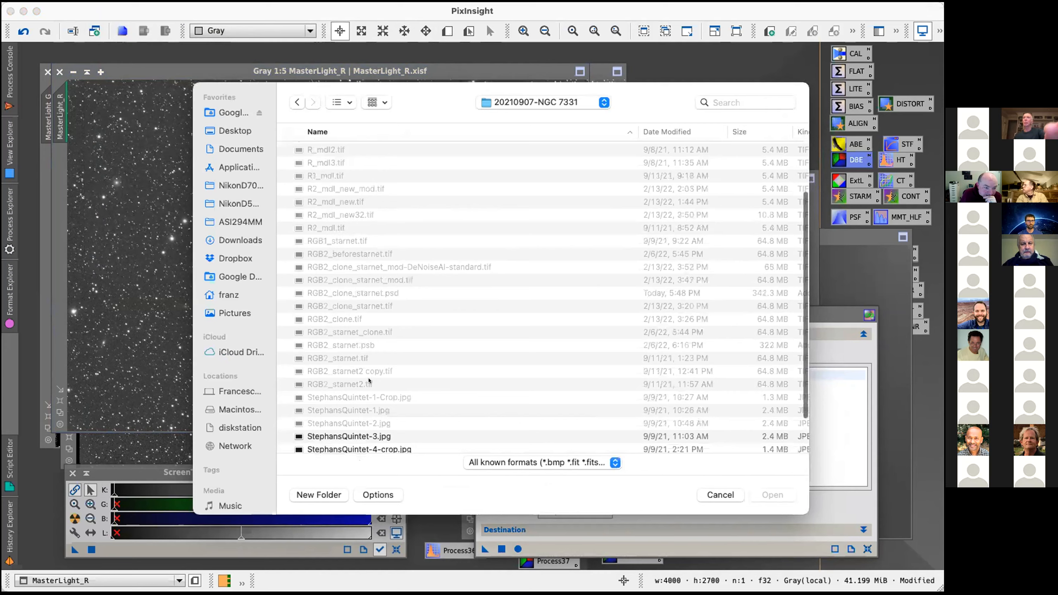
{"action": "scroll", "coordinate": [369, 380], "scroll_direction": "up", "scroll_amount": 4}
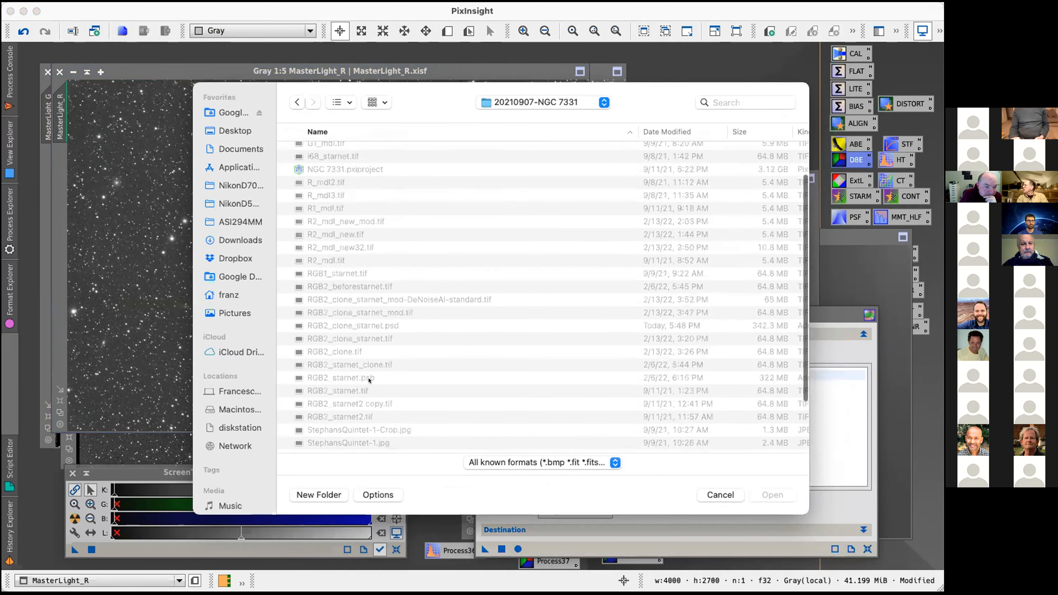
{"action": "scroll", "coordinate": [377, 320], "scroll_direction": "up", "scroll_amount": 1}
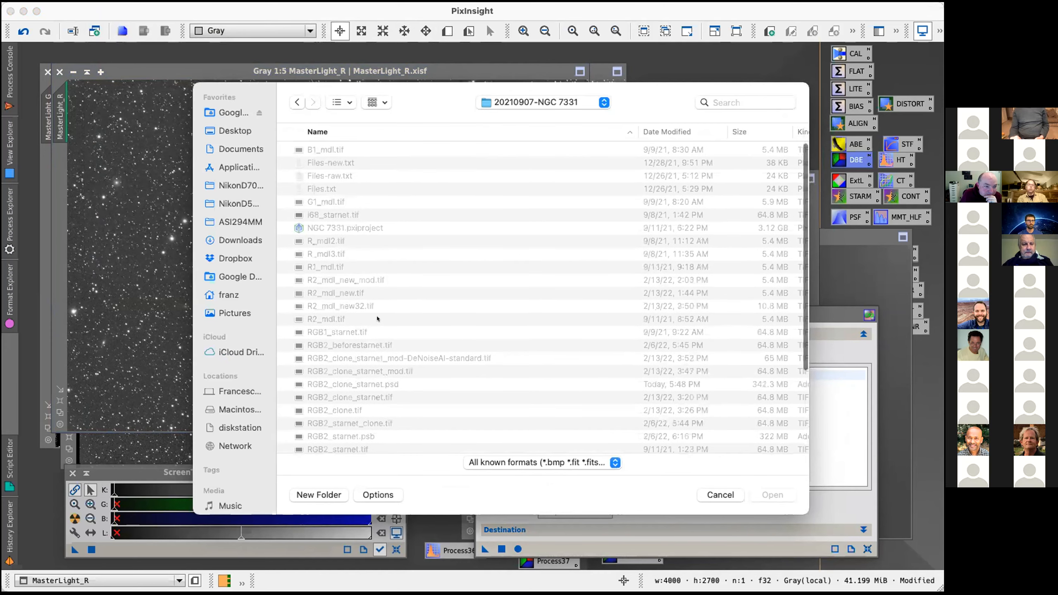
{"action": "left_click", "coordinate": [325, 151]}
{"action": "left_click", "coordinate": [328, 203], "text": "super"}
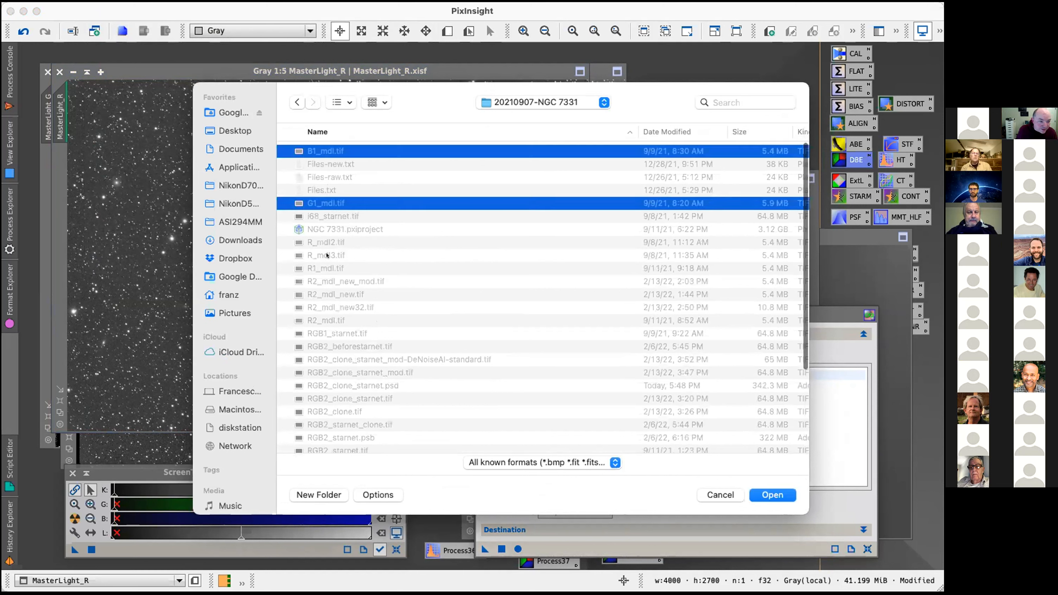
{"action": "left_click", "coordinate": [326, 268], "text": "super"}
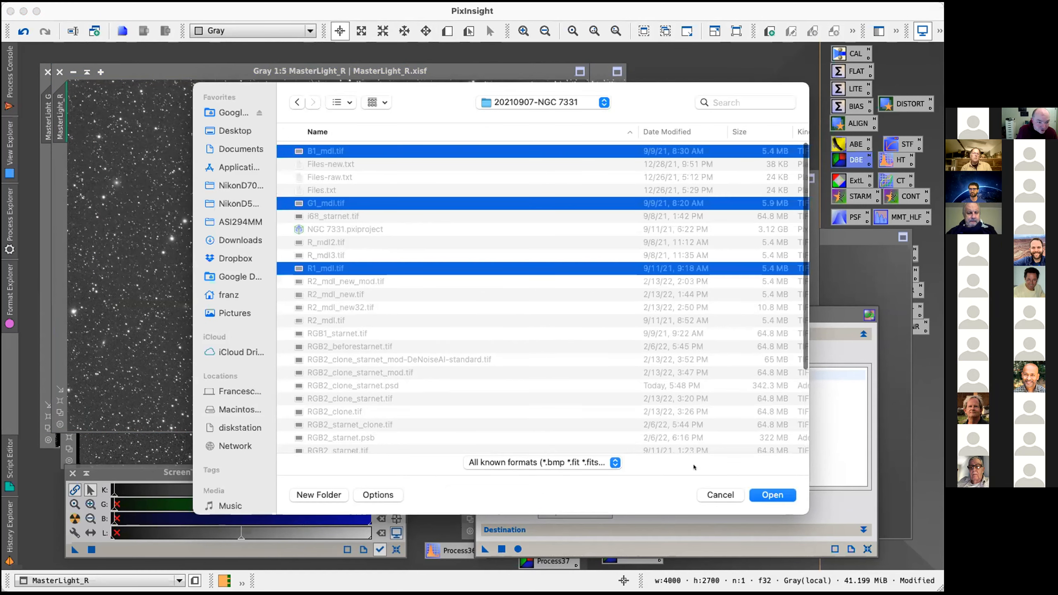
{"action": "left_click", "coordinate": [783, 495]}
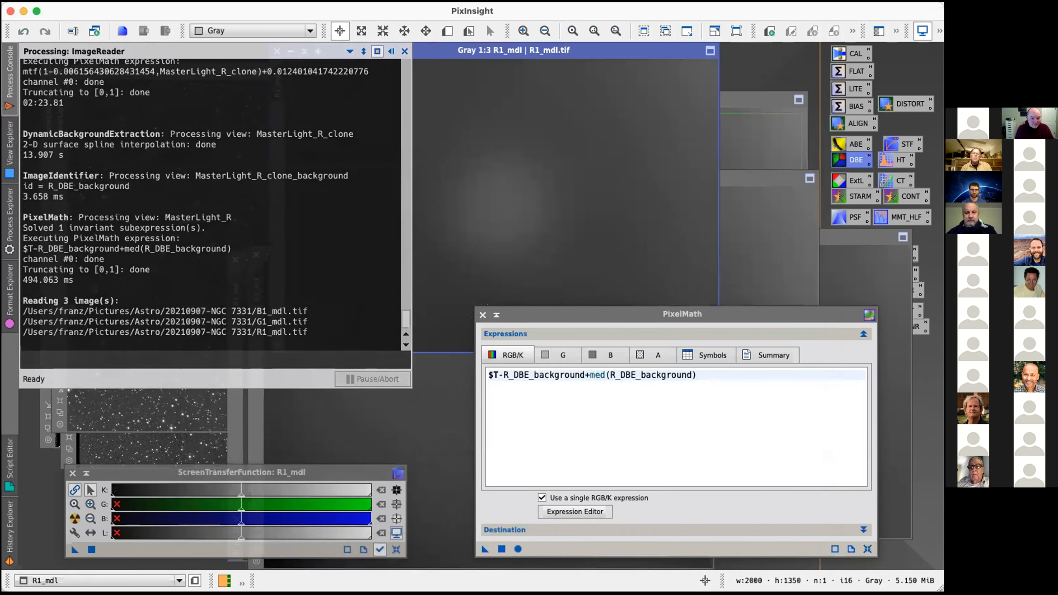
Step: With MasterLight_R uncorrected again, change the PixelMath expression to $T-R1_mdl+med(R1_mdl)
{"action": "left_click", "coordinate": [158, 131]}
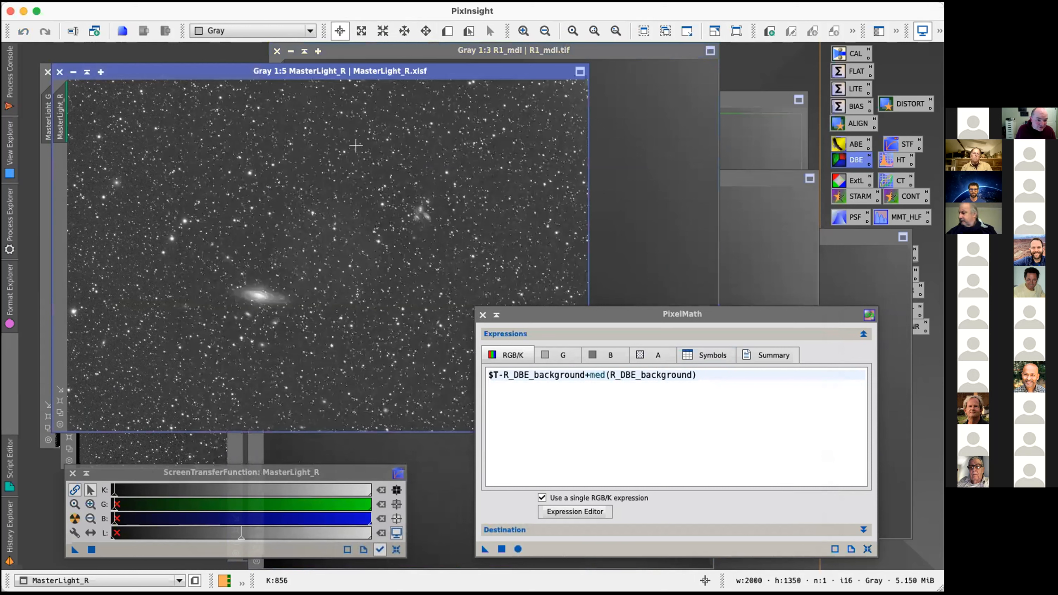
{"action": "left_click_drag", "start_coordinate": [509, 375], "coordinate": [588, 375]}
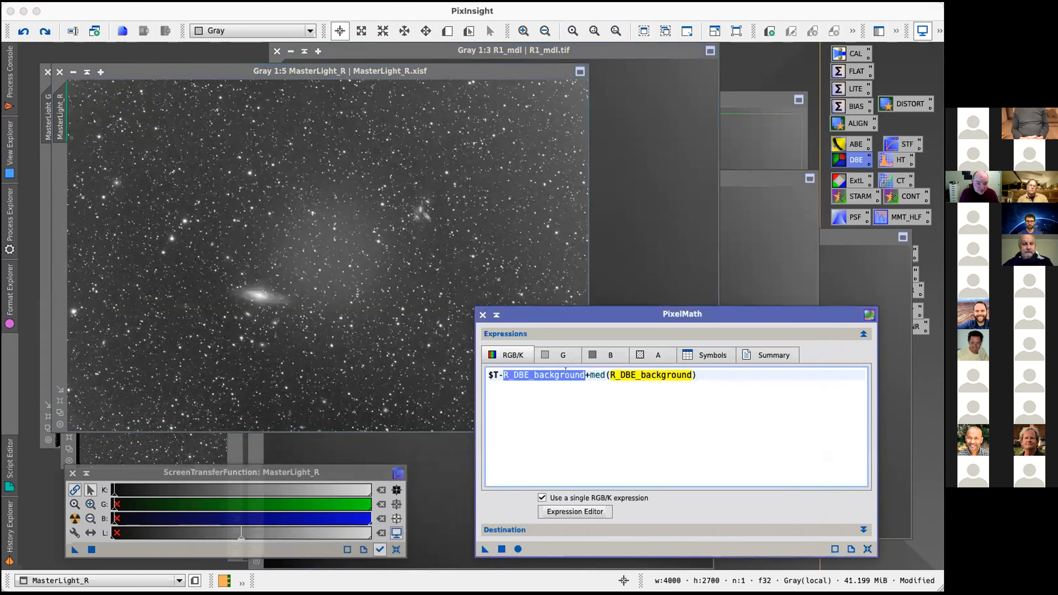
{"action": "key", "text": "BackSpace"}
{"action": "type", "text": "1_mdl"}
{"action": "left_click_drag", "start_coordinate": [559, 375], "coordinate": [644, 375]}
{"action": "key", "text": "BackSpace"}
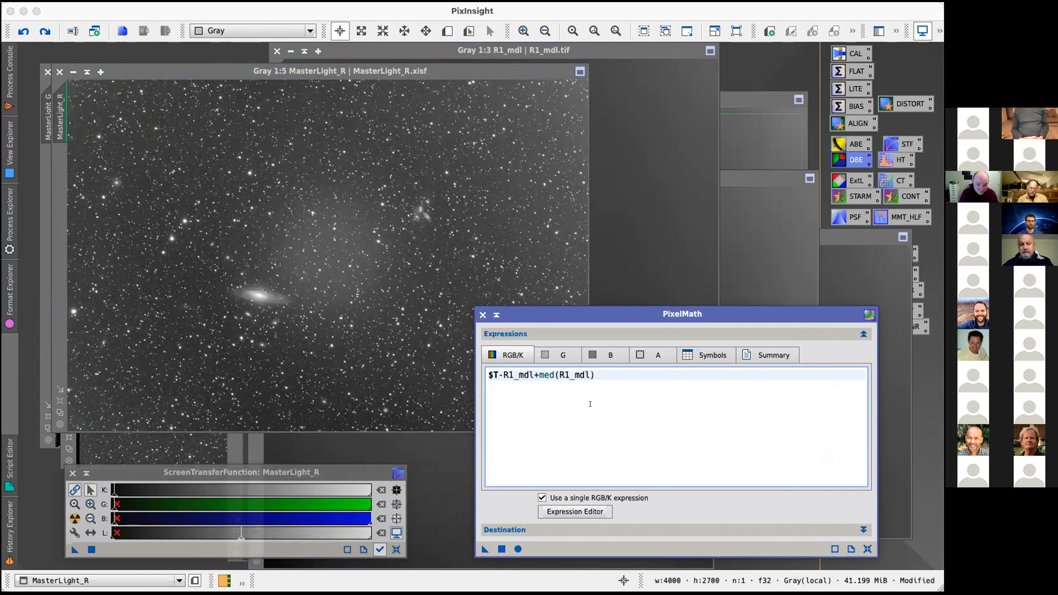
Step: Apply the R1_mdl subtraction expression to MasterLight_R and close the R1_mdl image
{"action": "left_click_drag", "start_coordinate": [485, 549], "coordinate": [286, 238]}
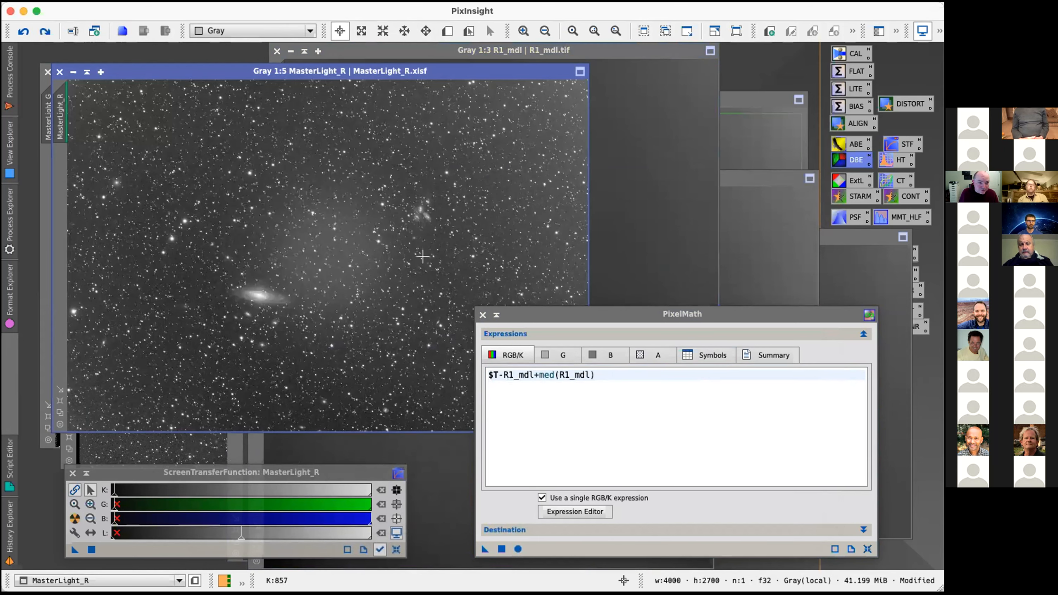
{"action": "left_click", "coordinate": [644, 118]}
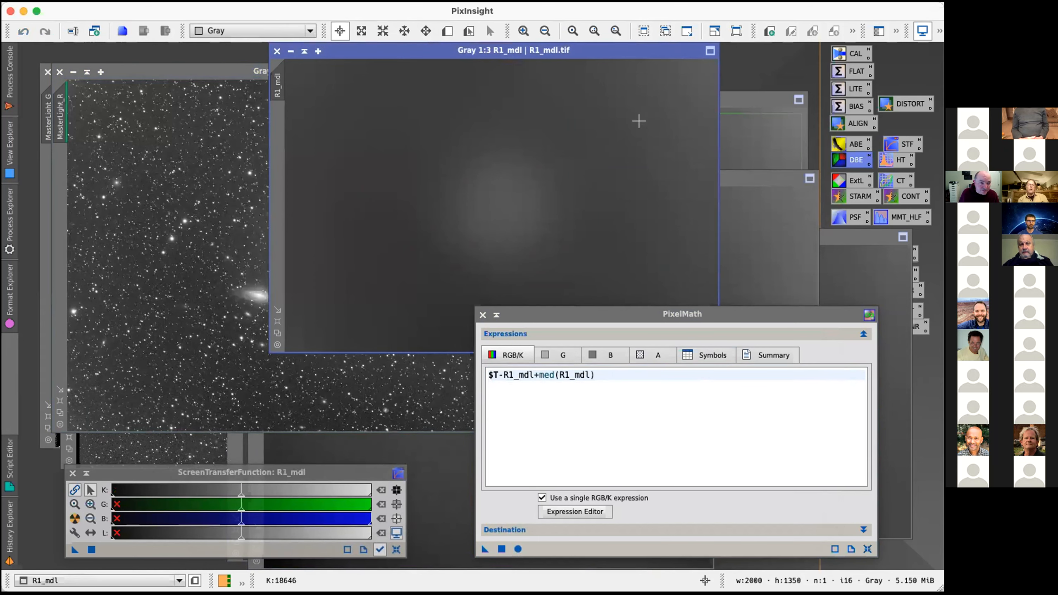
{"action": "left_click", "coordinate": [276, 51]}
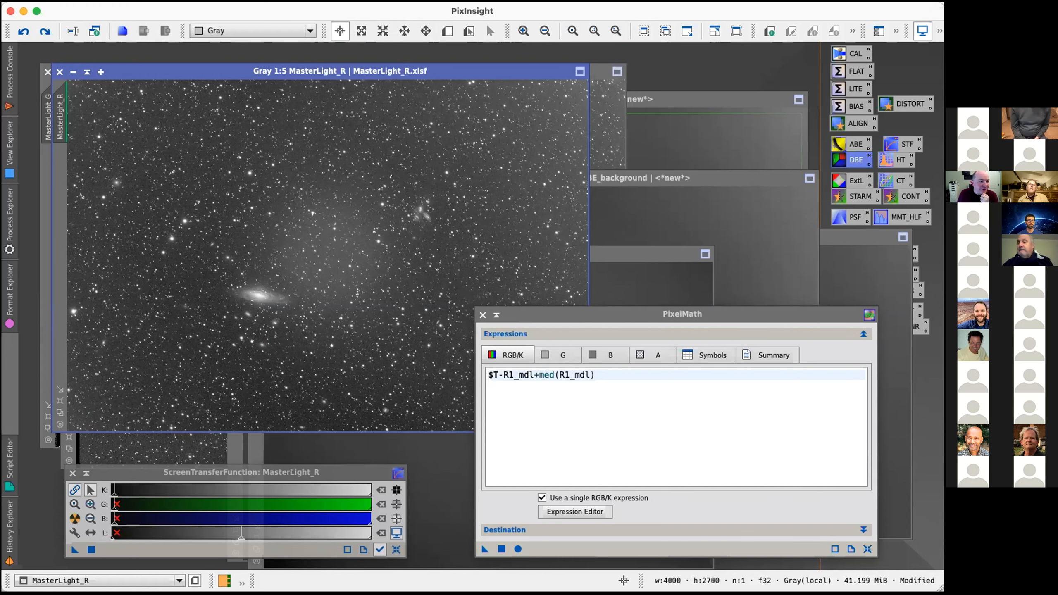
Step: Load the recent project NGC 7331.pxiproject, closing the modified images without saving them
{"action": "left_click", "coordinate": [100, 1]}
{"action": "mouse_move", "coordinate": [111, 59]}
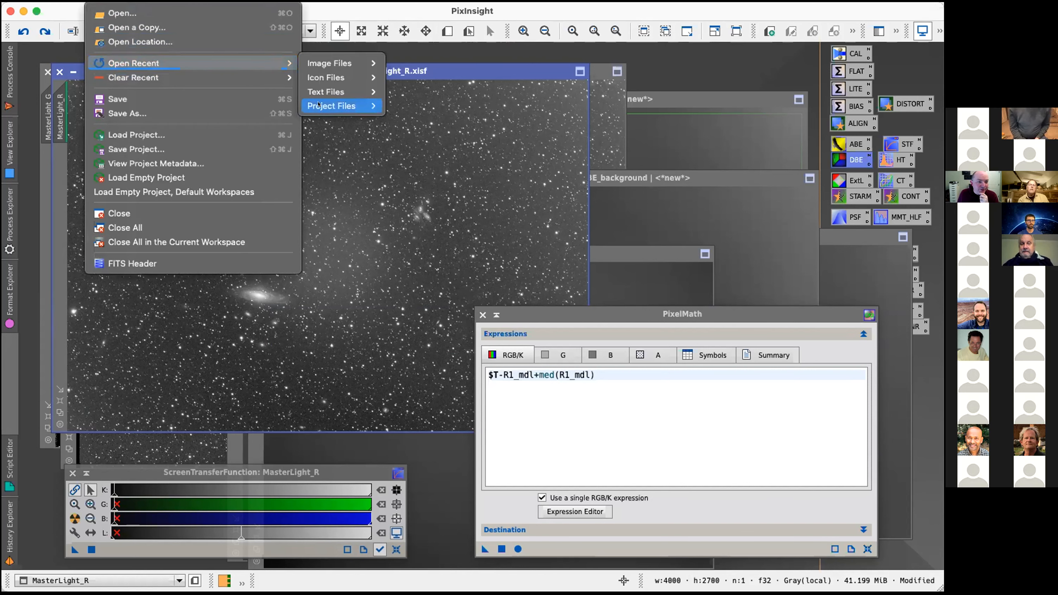
{"action": "mouse_move", "coordinate": [333, 106]}
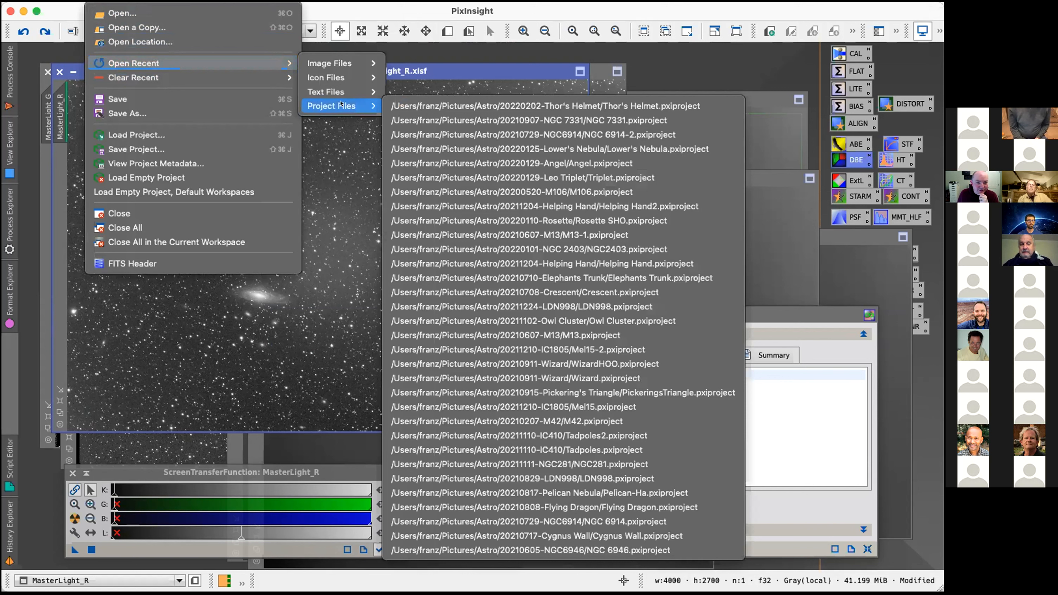
{"action": "left_click", "coordinate": [609, 120]}
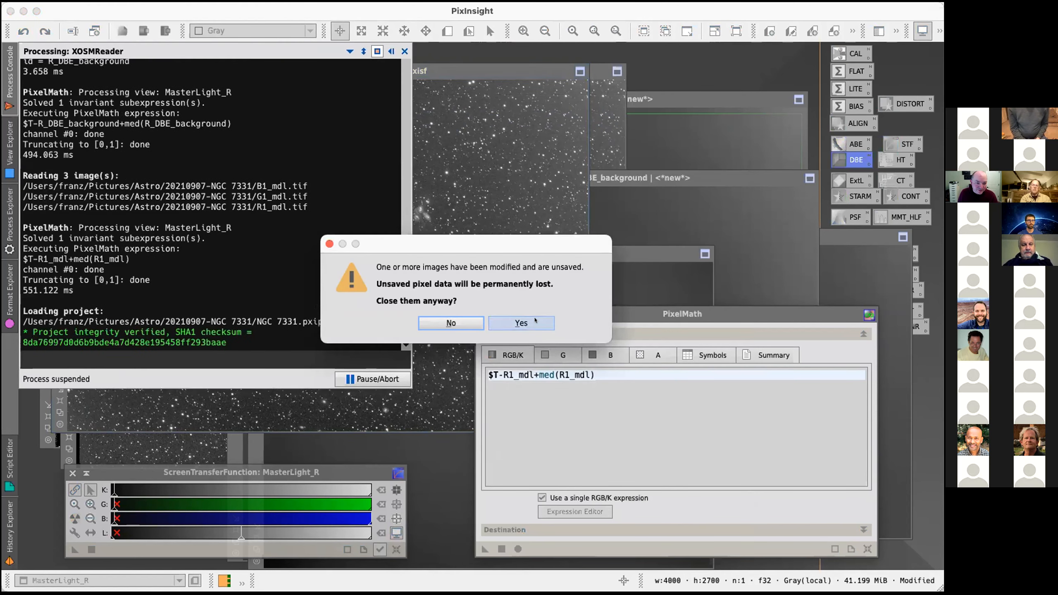
{"action": "left_click", "coordinate": [534, 319]}
{"action": "left_click", "coordinate": [526, 324]}
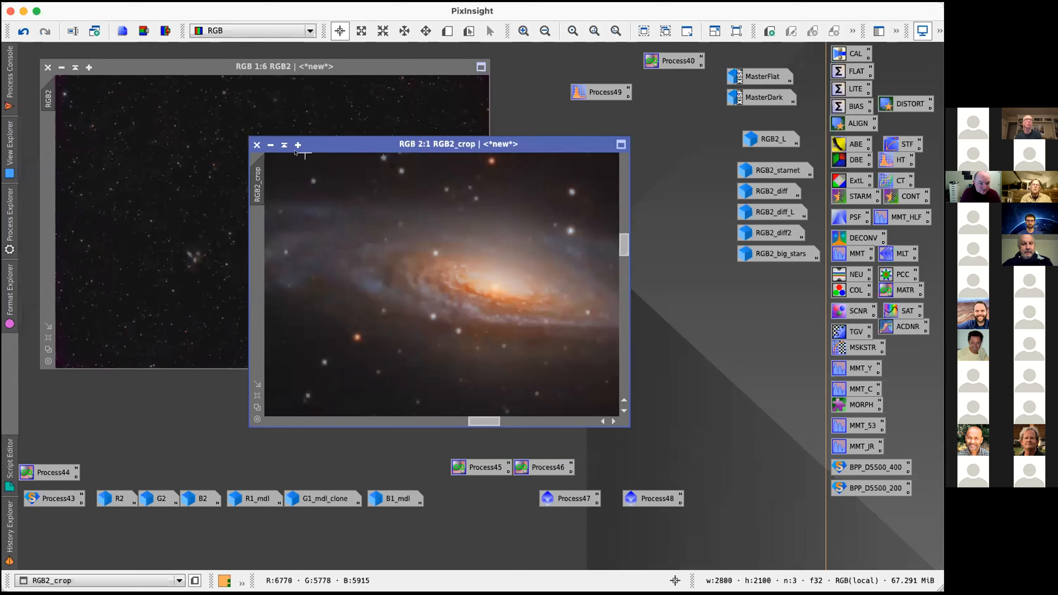
Step: Minimize the RGB2_crop and RGB2 images and restore the R2 image in the cleared workspace area
{"action": "left_click", "coordinate": [270, 145]}
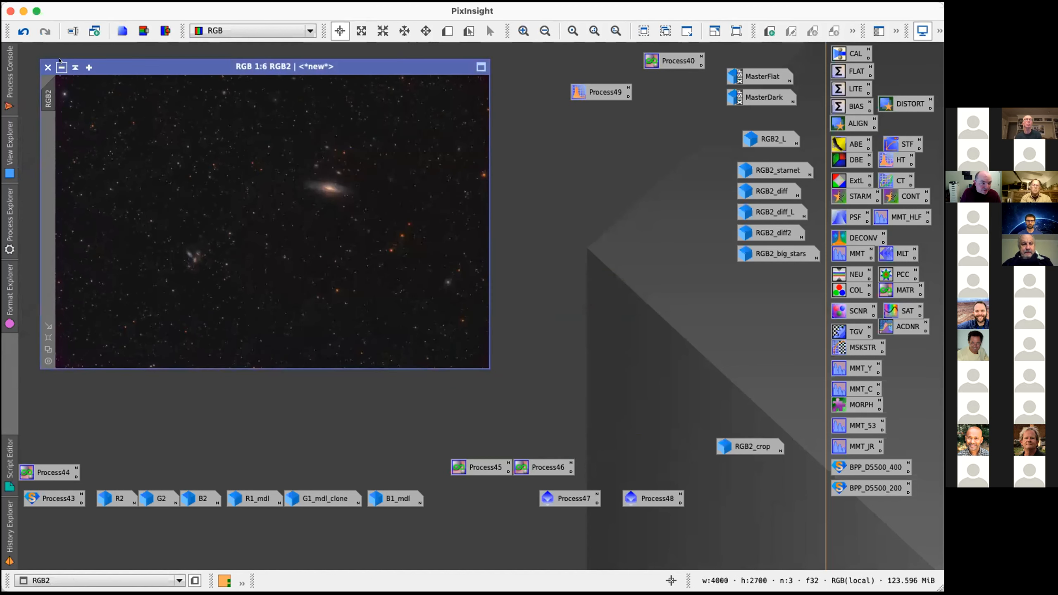
{"action": "left_click", "coordinate": [61, 66]}
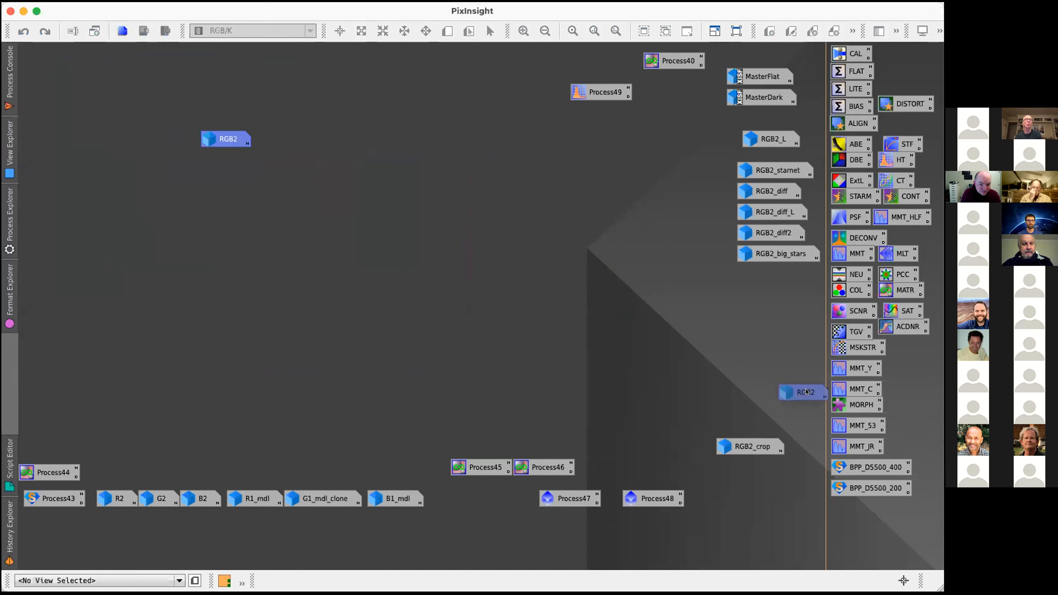
{"action": "double_click", "coordinate": [119, 490]}
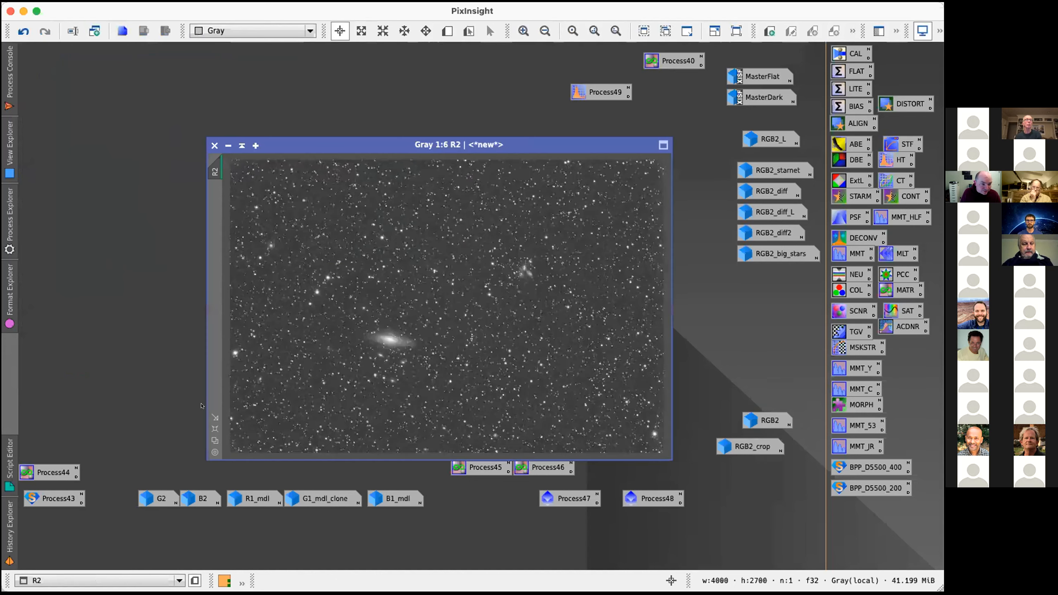
{"action": "left_click_drag", "start_coordinate": [252, 133], "coordinate": [117, 62]}
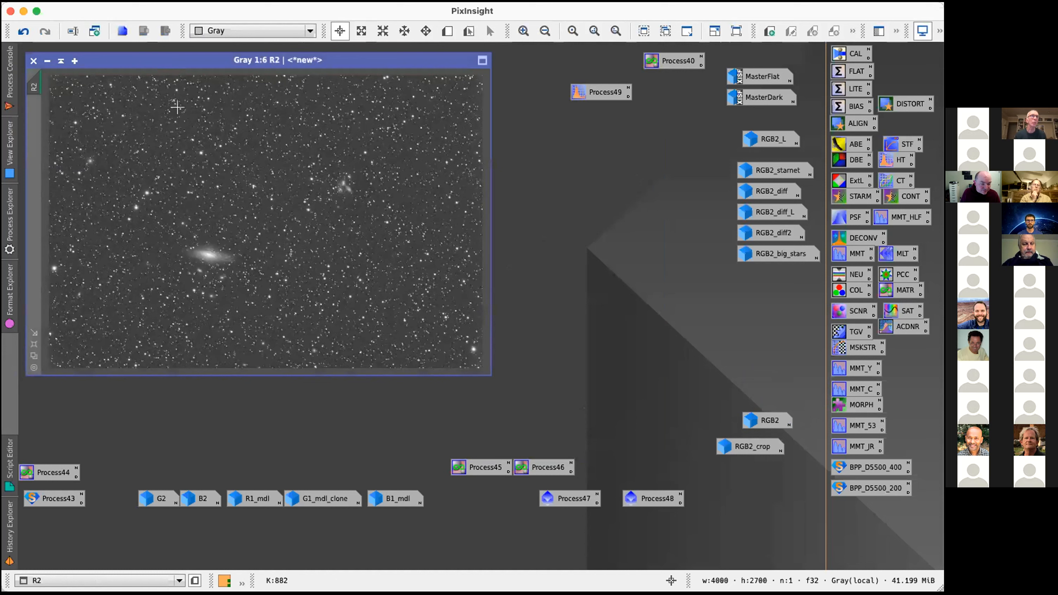
Step: Undo and redo R2's last change, view the G2 and B2 images in turn, and leave all three channels minimized
{"action": "key", "text": "super+z"}
{"action": "key", "text": "super+shift+z"}
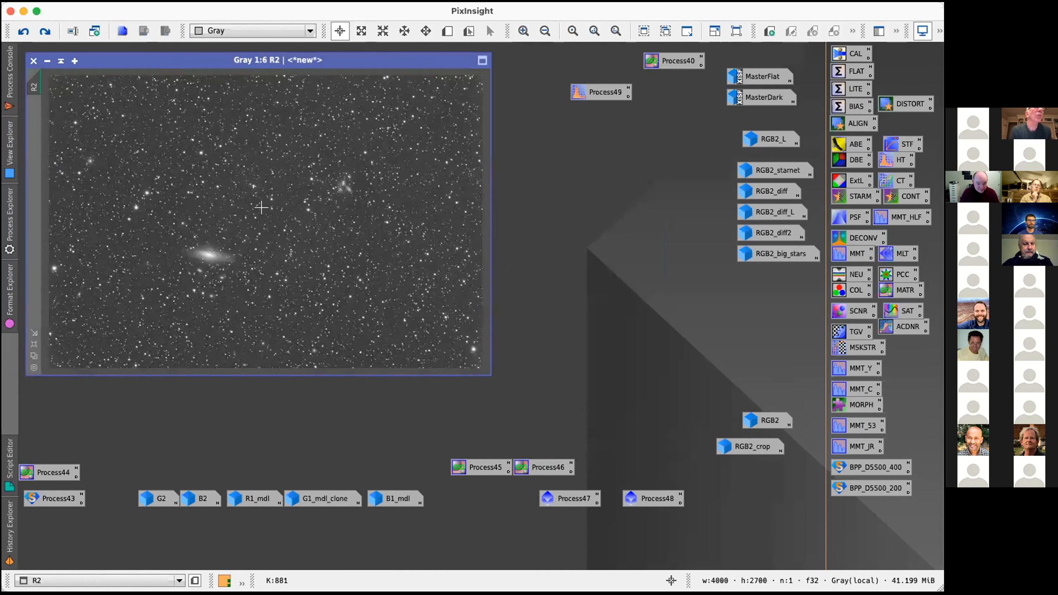
{"action": "double_click", "coordinate": [153, 499]}
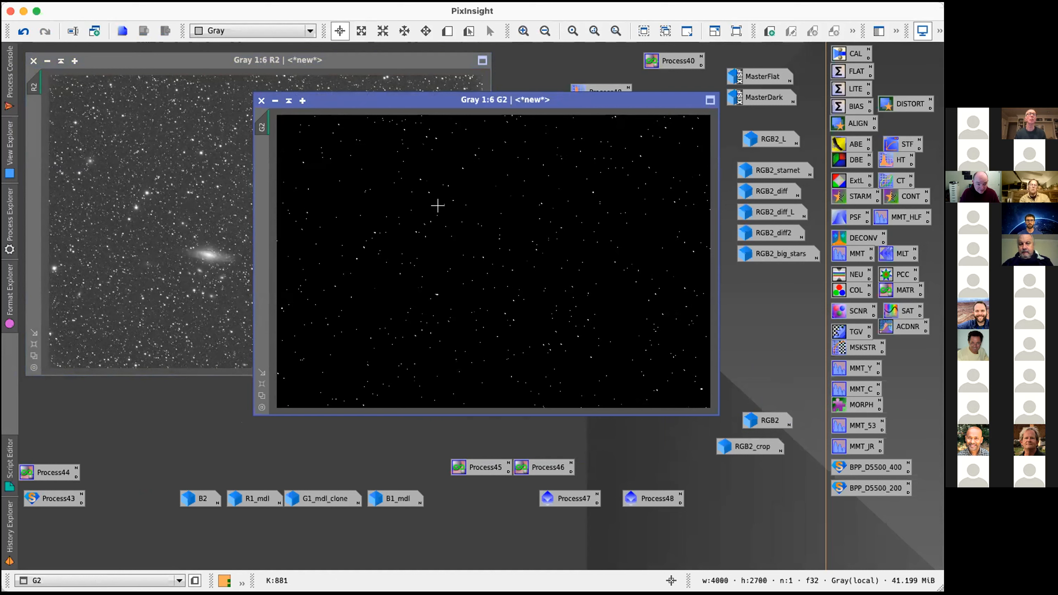
{"action": "left_click", "coordinate": [275, 101]}
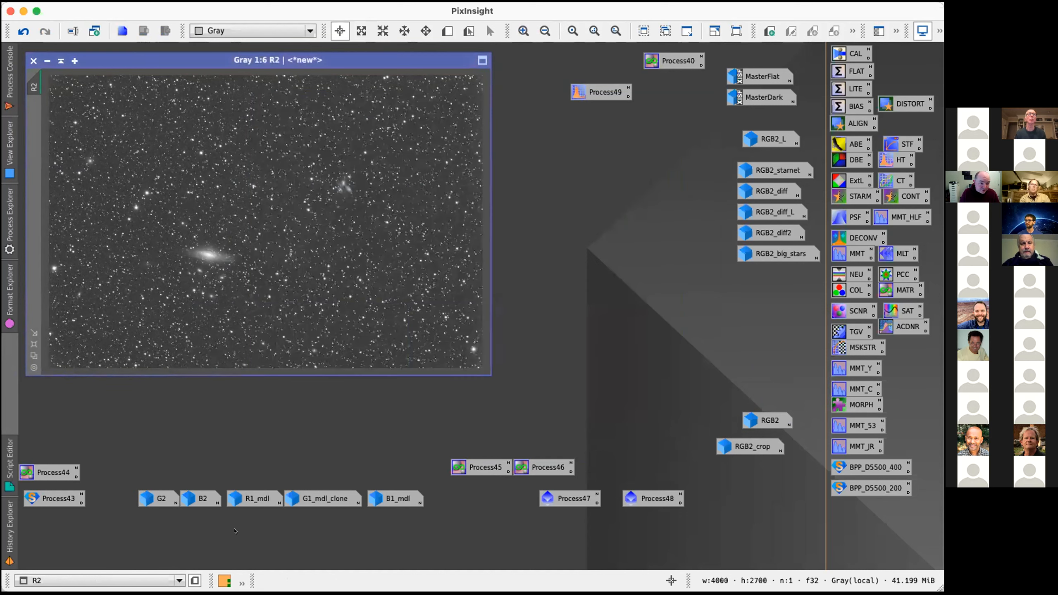
{"action": "double_click", "coordinate": [204, 499]}
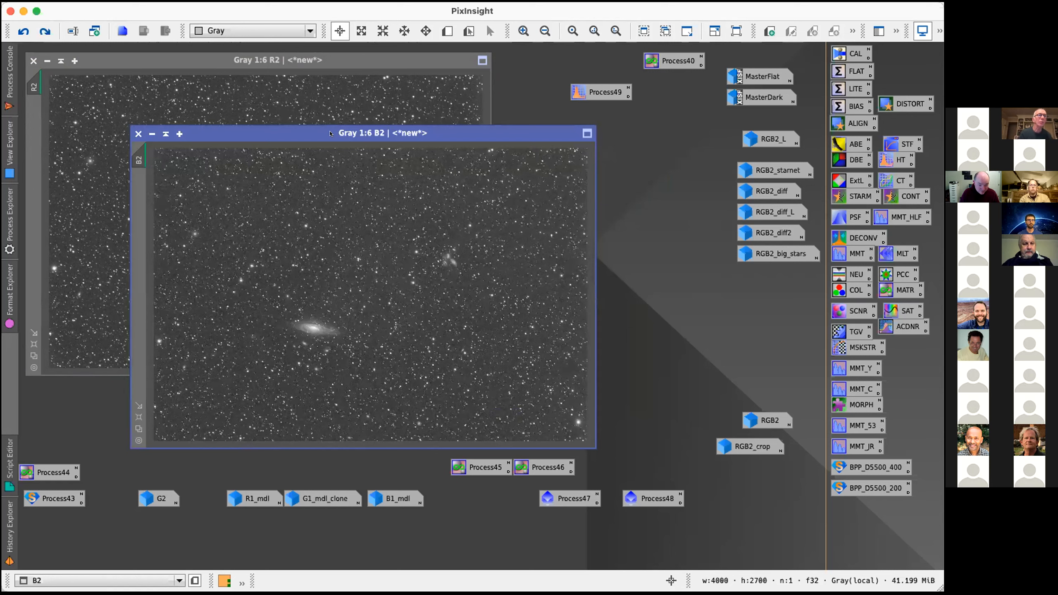
{"action": "left_click", "coordinate": [152, 133]}
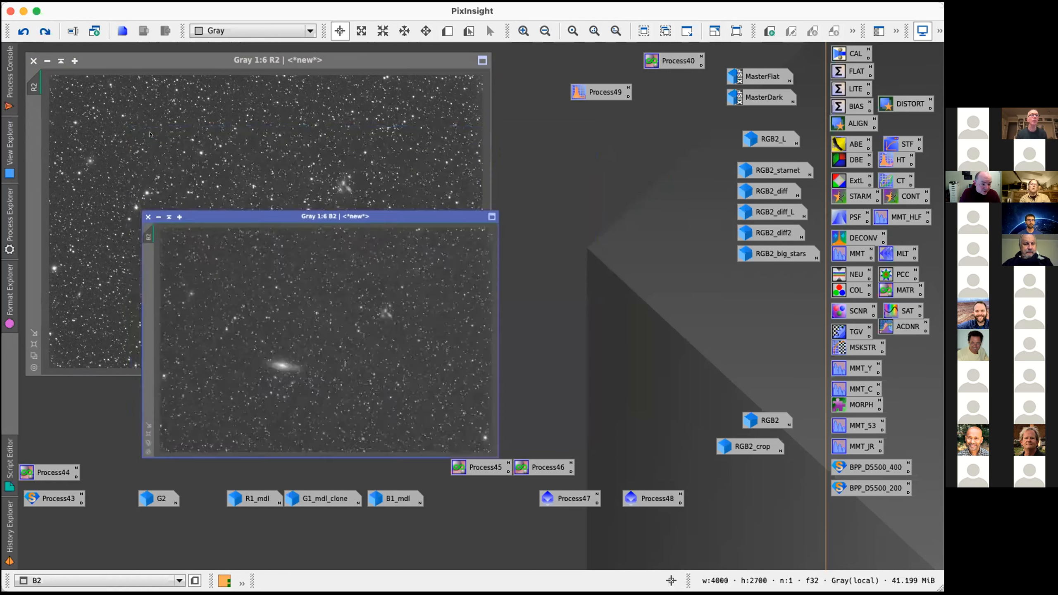
{"action": "left_click", "coordinate": [30, 60]}
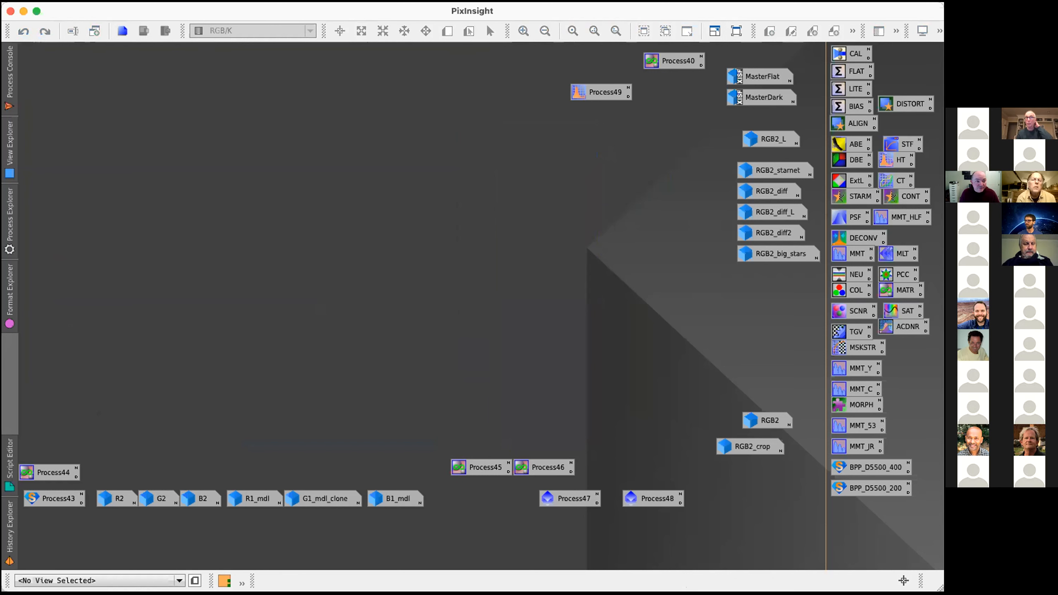
Step: Set up ChannelCombination in the RGB color space with R2, G2 and B2 as the red, green and blue sources
{"action": "right_click", "coordinate": [299, 61]}
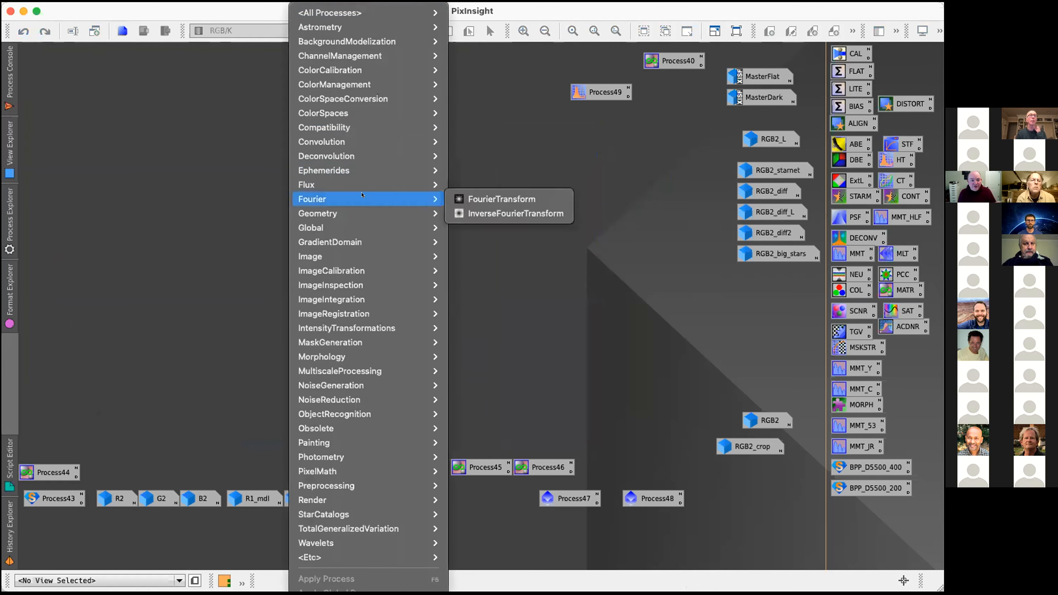
{"action": "mouse_move", "coordinate": [350, 57]}
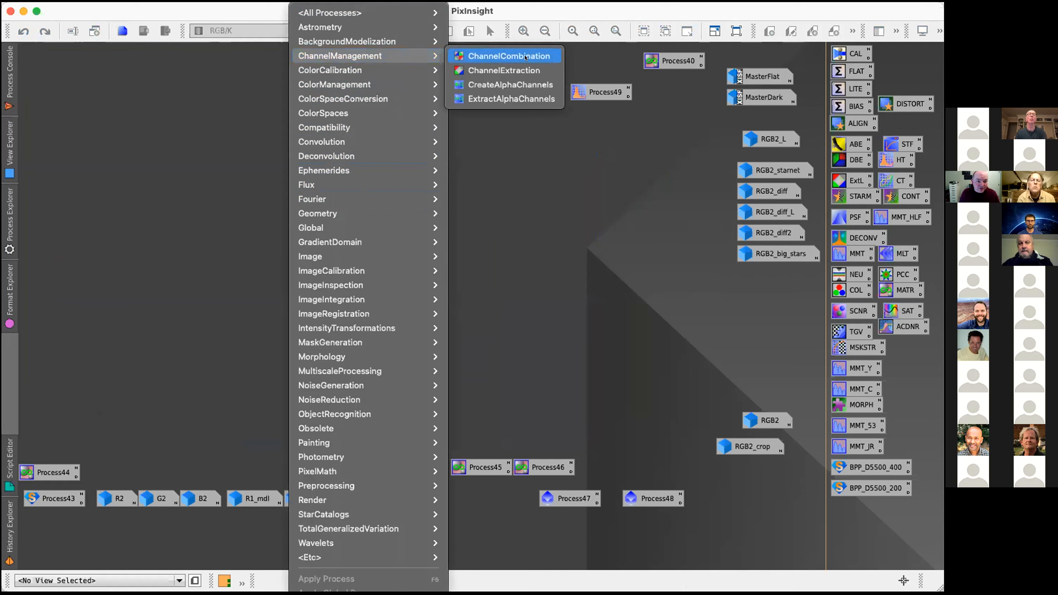
{"action": "left_click", "coordinate": [526, 57]}
{"action": "type", "text": "R2"}
{"action": "key", "text": "Tab"}
{"action": "type", "text": "G2"}
{"action": "key", "text": "Tab"}
{"action": "type", "text": "B2"}
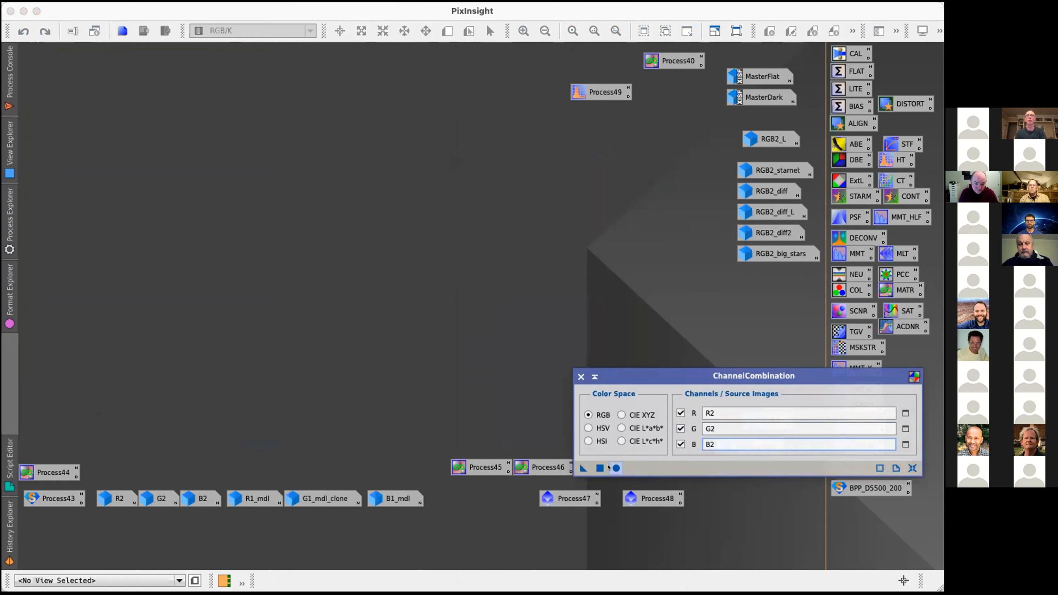
Step: Create the combined RGB image, auto-stretch its display, and close it
{"action": "left_click", "coordinate": [615, 468]}
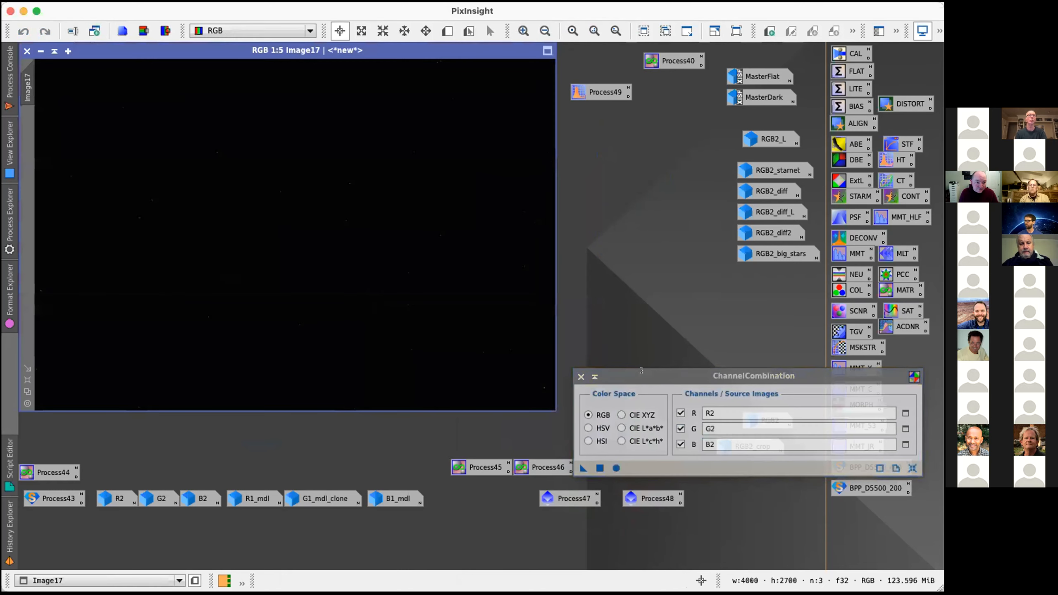
{"action": "key", "text": "ctrl+a"}
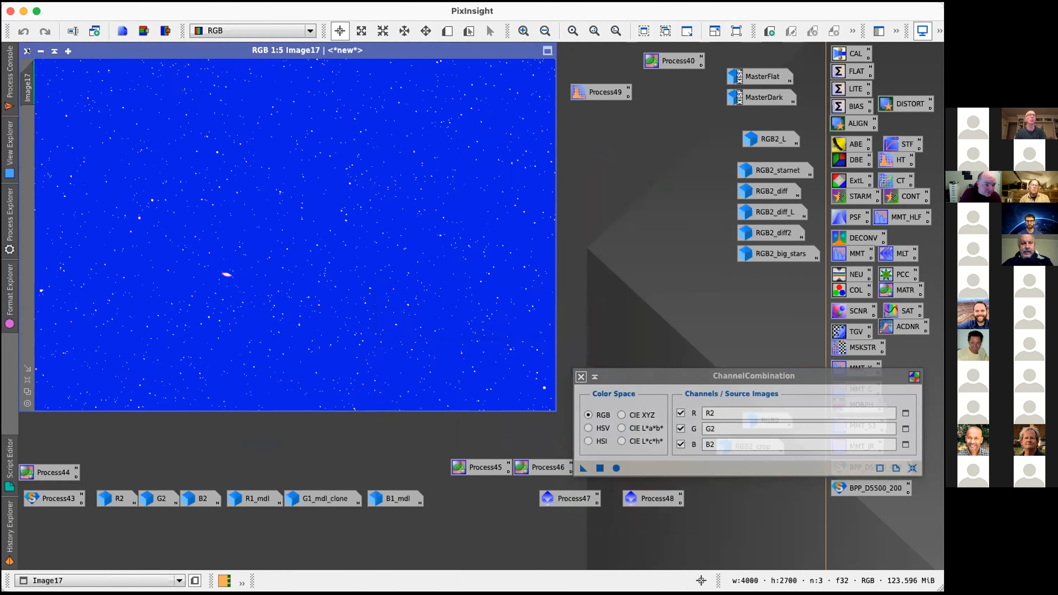
{"action": "left_click", "coordinate": [27, 50]}
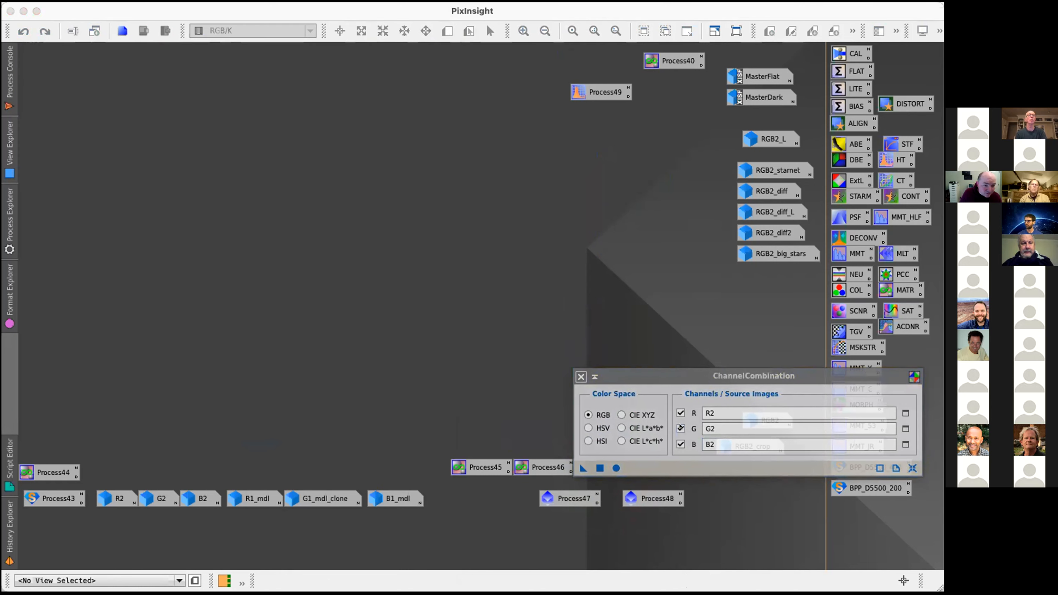
Step: Restore the G2, B2 and R2 images to the workspace, auto-stretch the G2 and B2 displays, and bring G2 to the front
{"action": "double_click", "coordinate": [153, 497]}
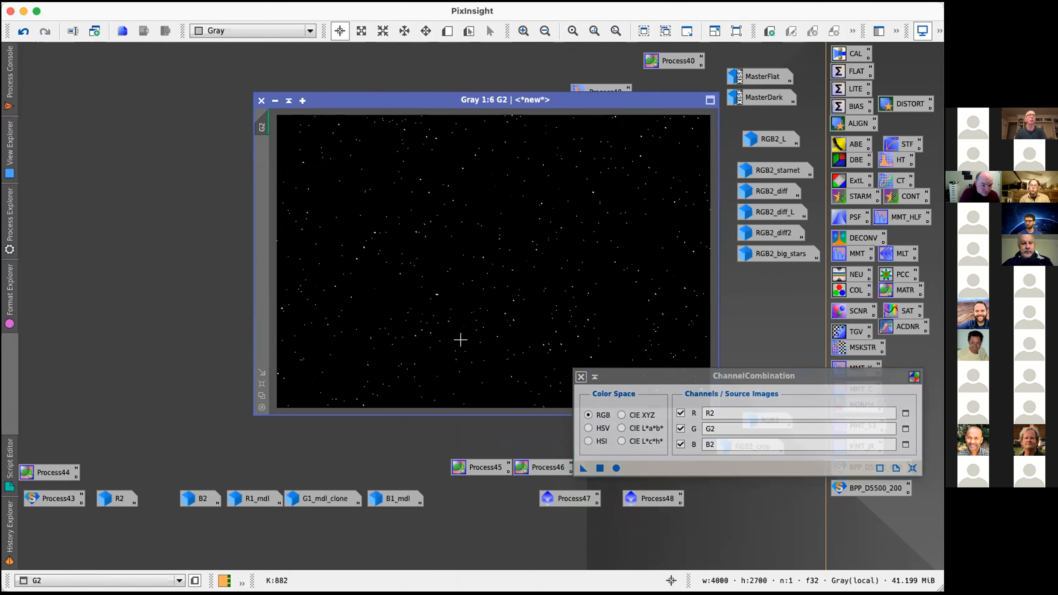
{"action": "key", "text": "ctrl+a"}
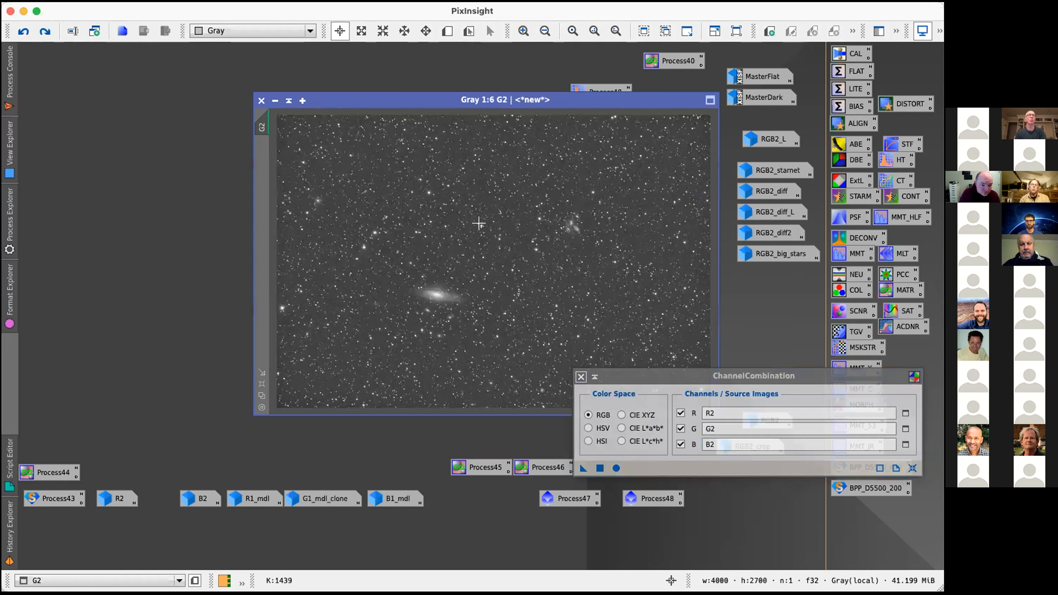
{"action": "double_click", "coordinate": [198, 498]}
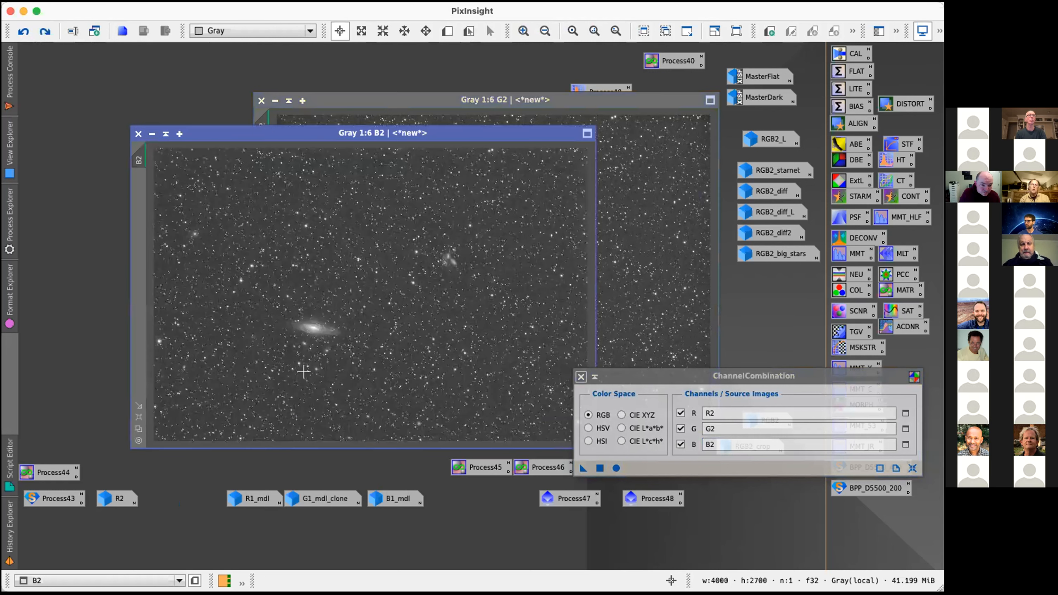
{"action": "key", "text": "super+y"}
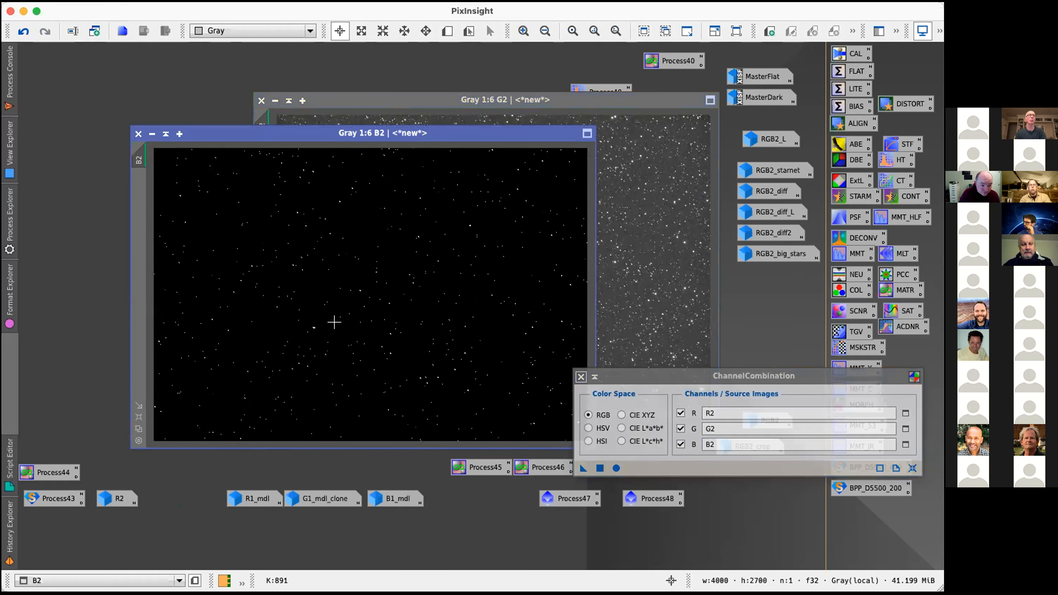
{"action": "key", "text": "super+a"}
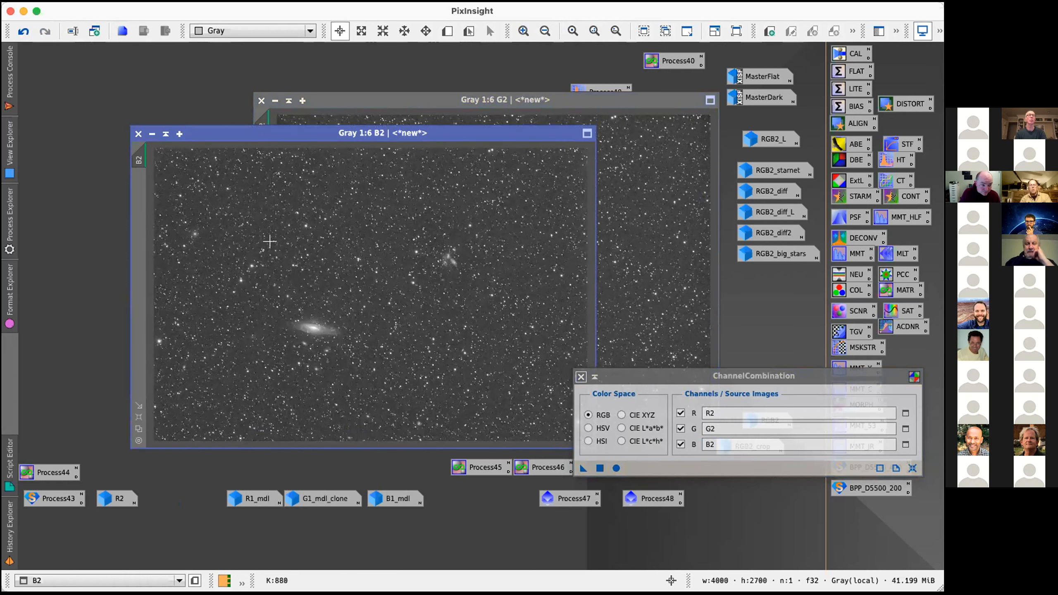
{"action": "double_click", "coordinate": [116, 498]}
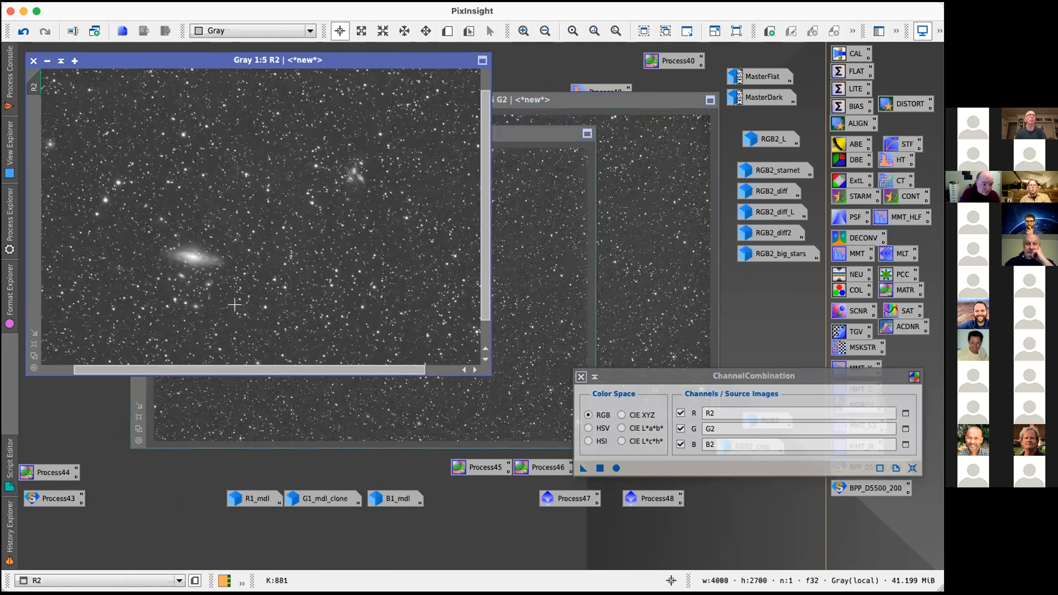
{"action": "scroll", "coordinate": [235, 304], "scroll_direction": "down", "scroll_amount": 2}
{"action": "left_click", "coordinate": [645, 207]}
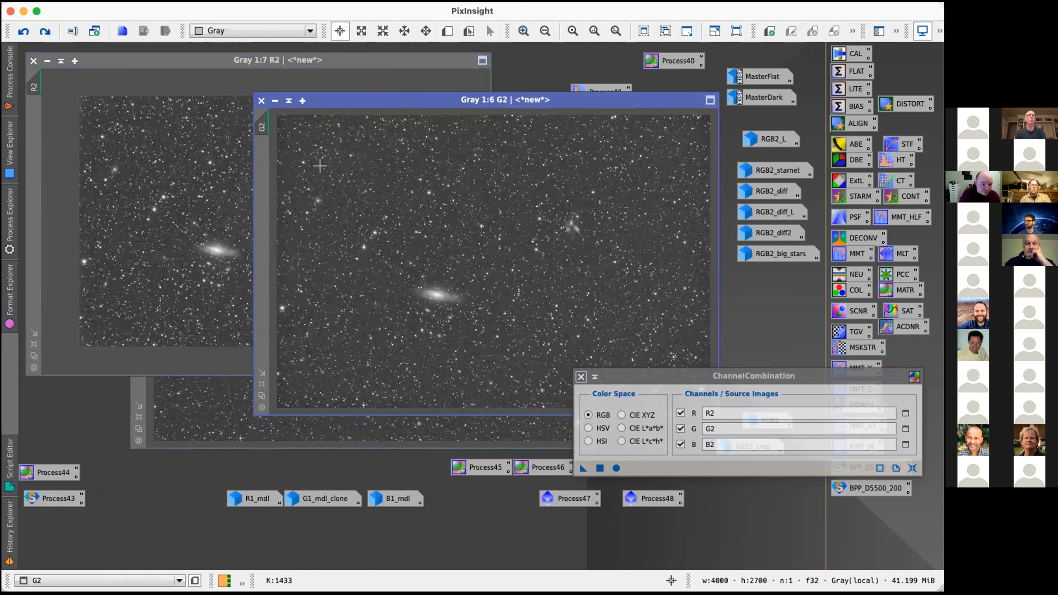
Step: Open HistogramTransformation clear of the R2 image, let it track the active view, and zoom R2's histogram horizontally to 100
{"action": "double_click", "coordinate": [896, 159]}
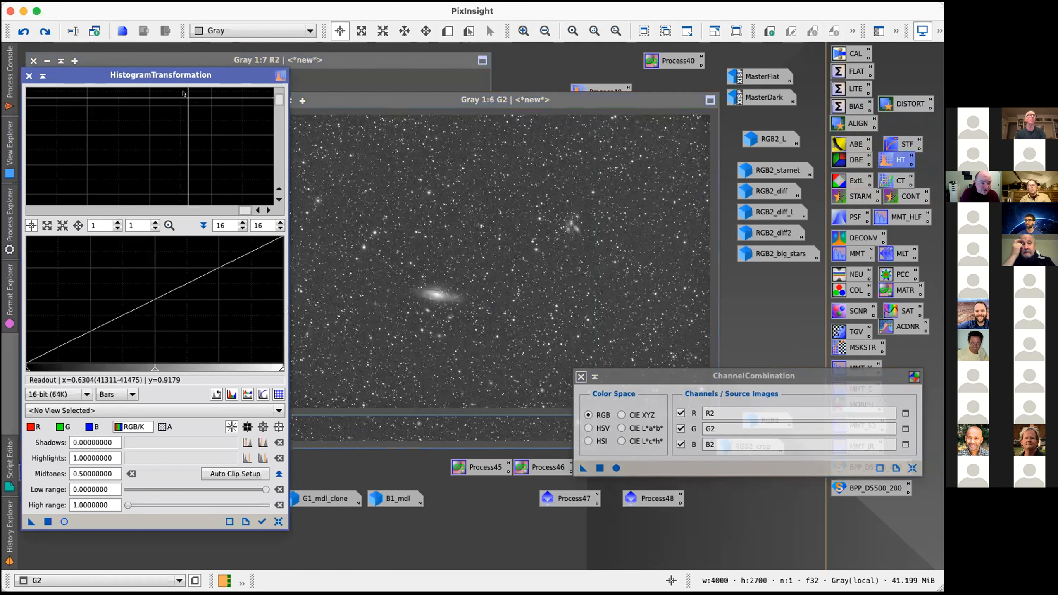
{"action": "left_click_drag", "start_coordinate": [173, 75], "coordinate": [677, 86]}
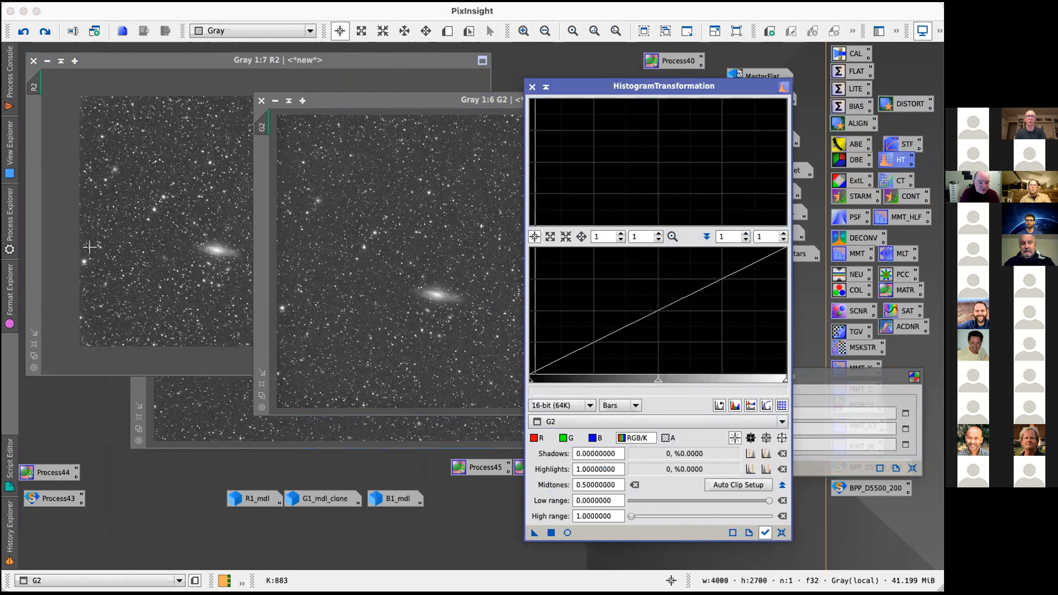
{"action": "left_click", "coordinate": [138, 235]}
{"action": "left_click", "coordinate": [599, 234]}
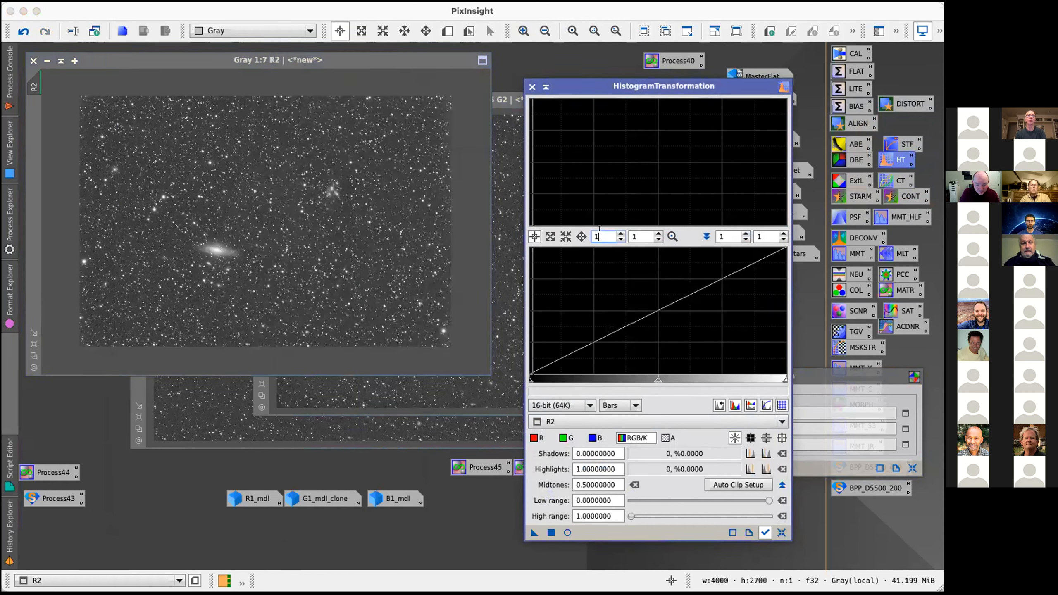
{"action": "type", "text": "00"}
{"action": "key", "text": "Return"}
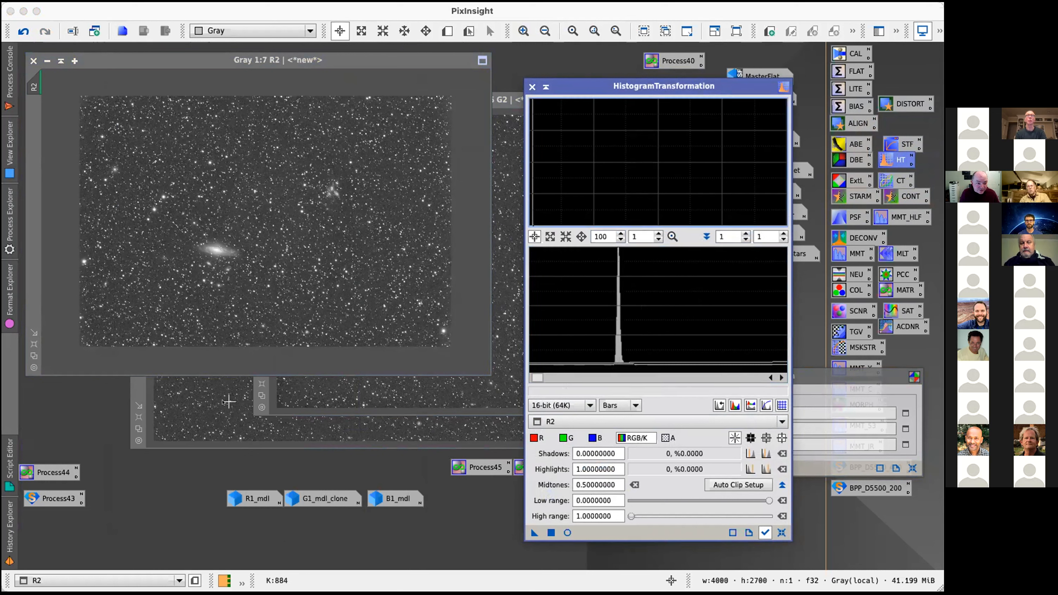
Step: Compare the histogram peaks of R2, B2 and G2 by activating each image in turn
{"action": "left_click", "coordinate": [225, 403]}
{"action": "left_click", "coordinate": [268, 98]}
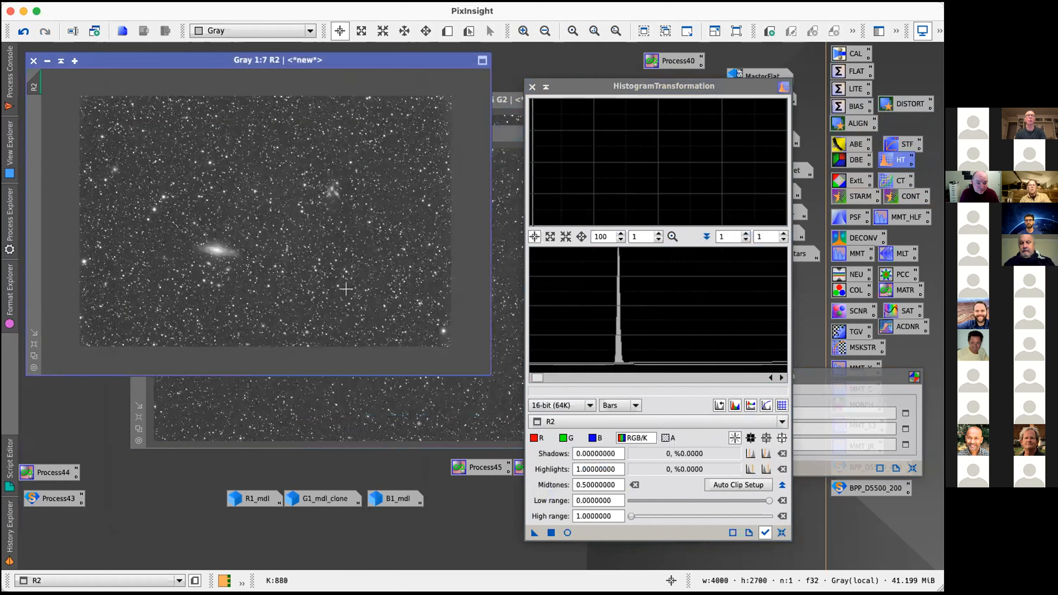
{"action": "left_click", "coordinate": [315, 386]}
{"action": "scroll", "coordinate": [327, 165], "scroll_direction": "up", "scroll_amount": 1}
{"action": "left_click", "coordinate": [324, 100]}
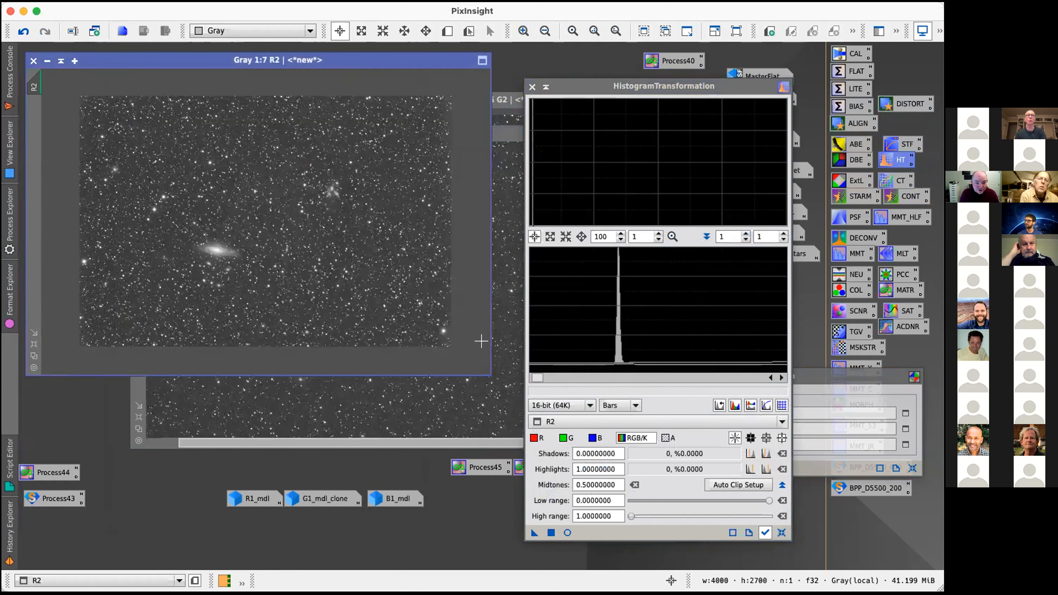
{"action": "left_click", "coordinate": [503, 368]}
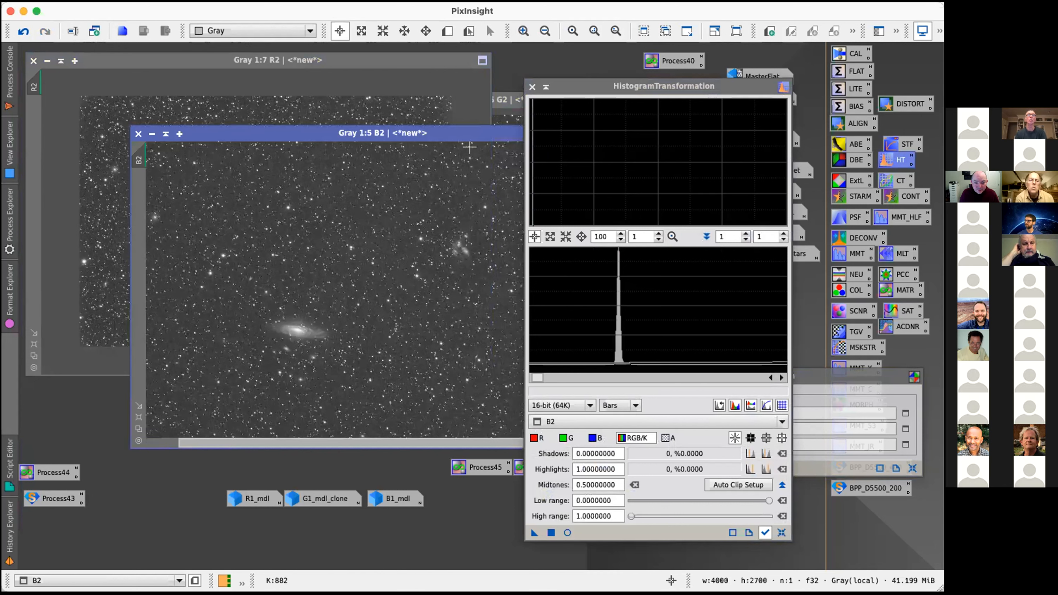
{"action": "left_click", "coordinate": [417, 92]}
{"action": "left_click", "coordinate": [506, 133]}
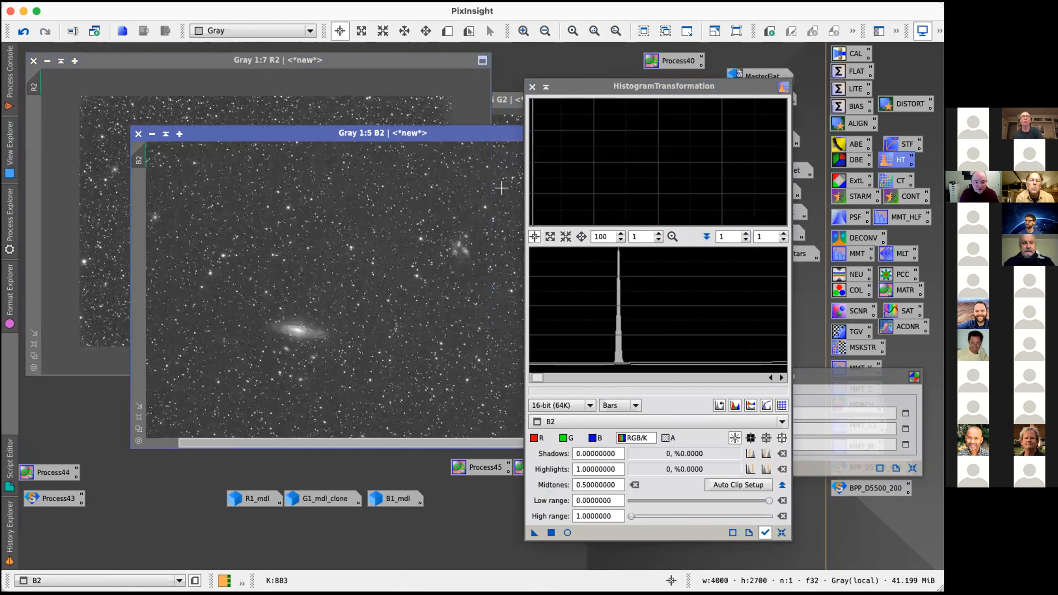
{"action": "left_click", "coordinate": [502, 116]}
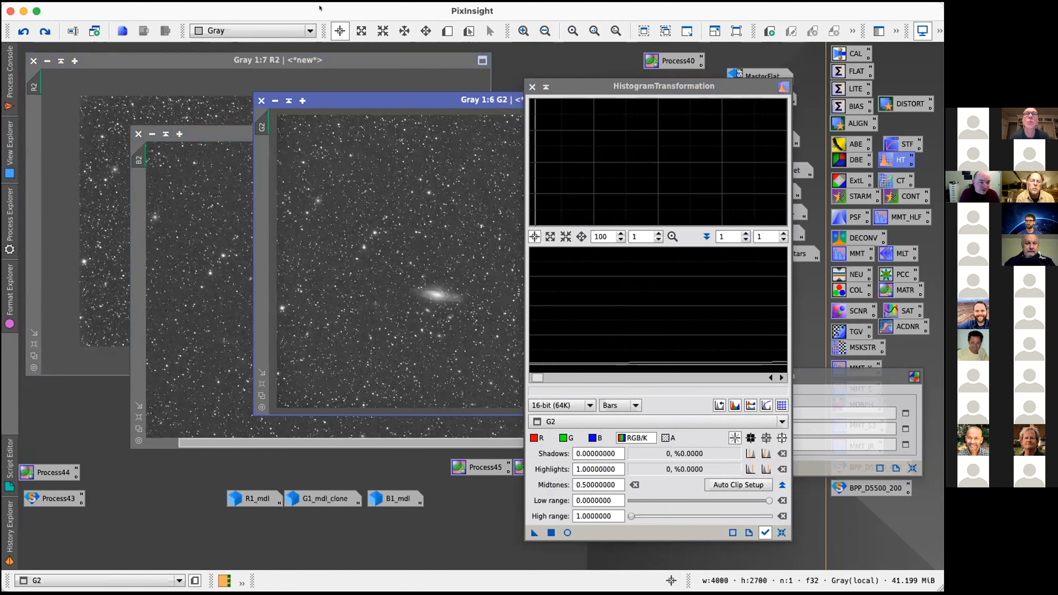
Step: Apply LinearFit to G2 with R2 as the reference image, and auto-stretch the G2 display again
{"action": "left_click", "coordinate": [319, 3]}
{"action": "mouse_move", "coordinate": [318, 113]}
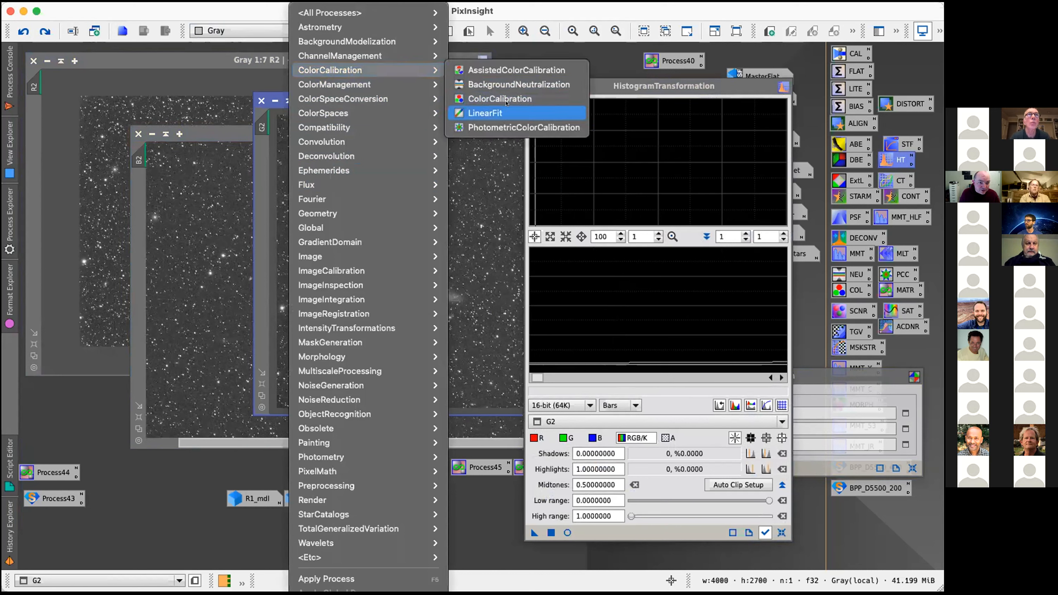
{"action": "left_click", "coordinate": [491, 113]}
{"action": "left_click", "coordinate": [704, 383]}
{"action": "type", "text": "R2"}
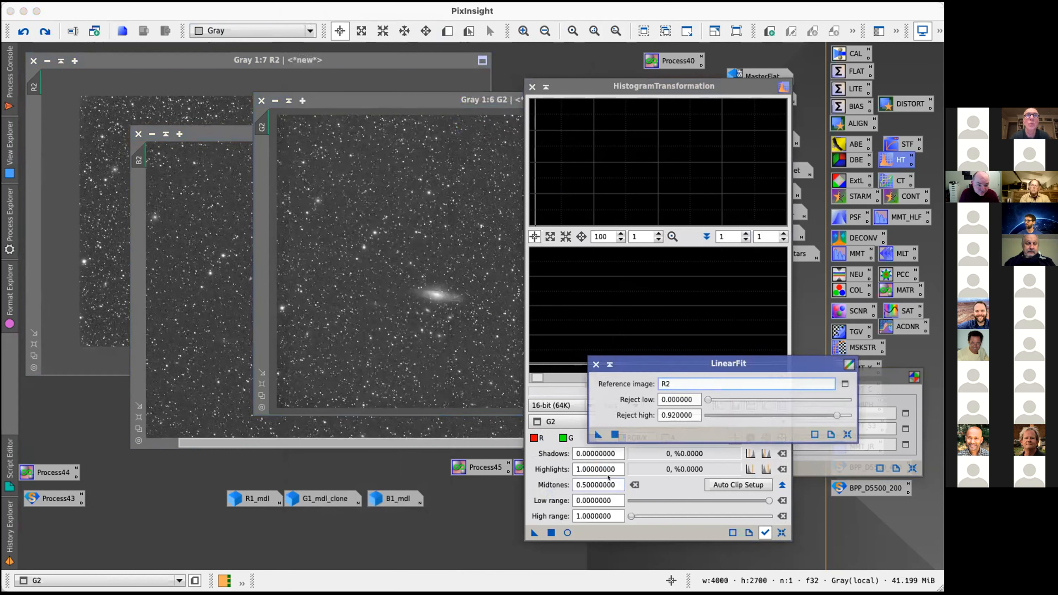
{"action": "left_click_drag", "start_coordinate": [598, 434], "coordinate": [380, 279]}
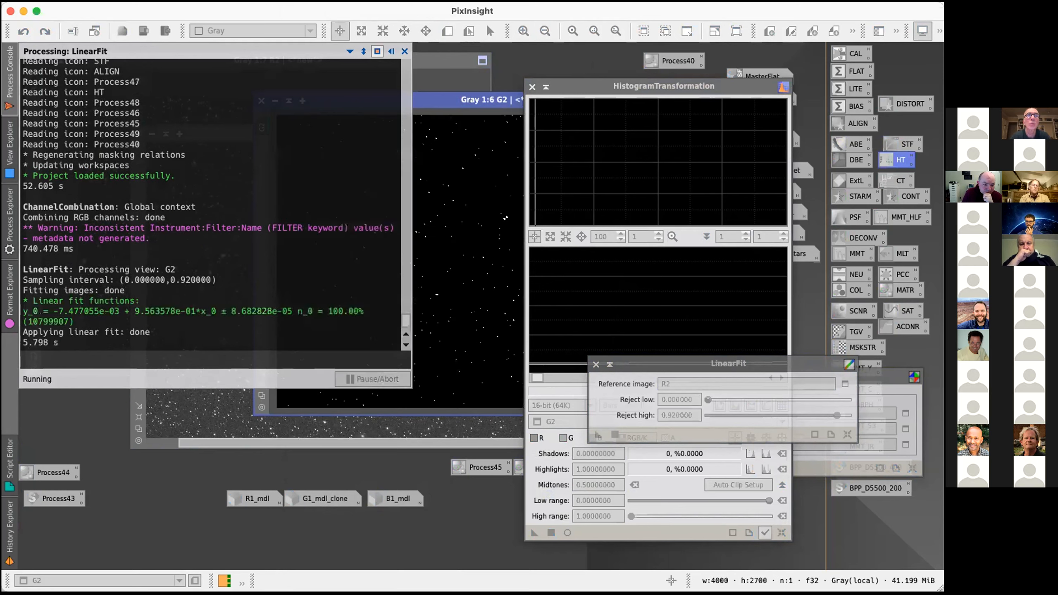
{"action": "key", "text": "super+a"}
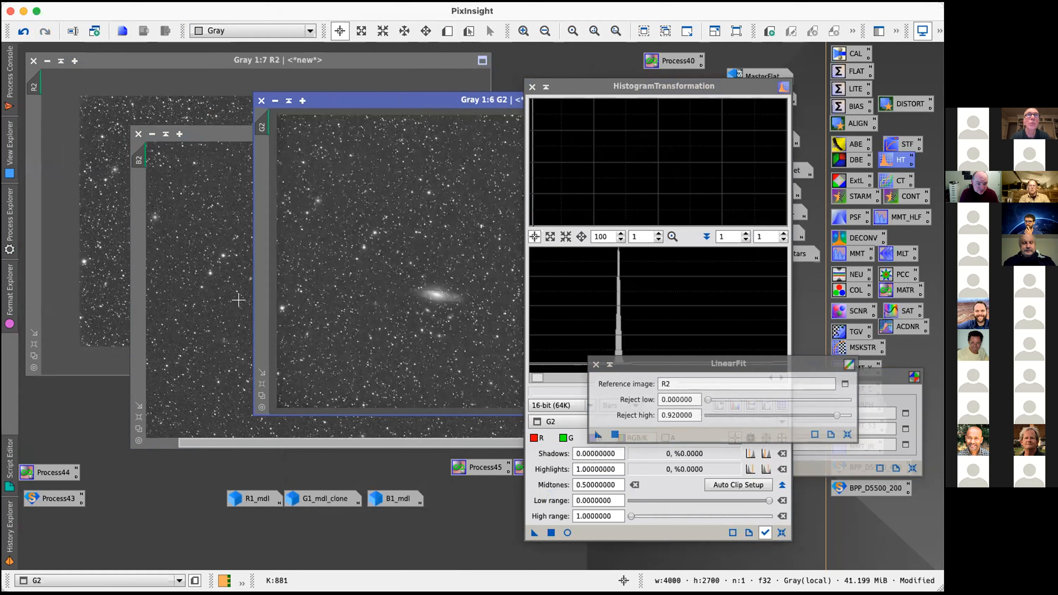
Step: Close LinearFit and recheck the histogram peaks of the B2, R2 and fitted G2 images
{"action": "left_click", "coordinate": [239, 300]}
{"action": "left_click", "coordinate": [212, 77]}
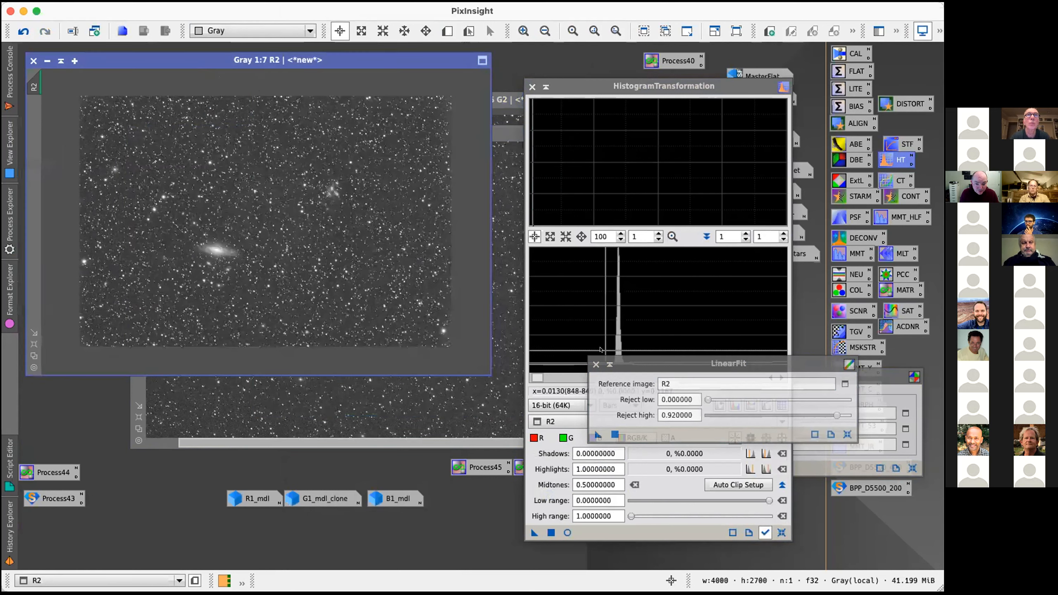
{"action": "left_click", "coordinate": [596, 365]}
{"action": "left_click", "coordinate": [516, 388]}
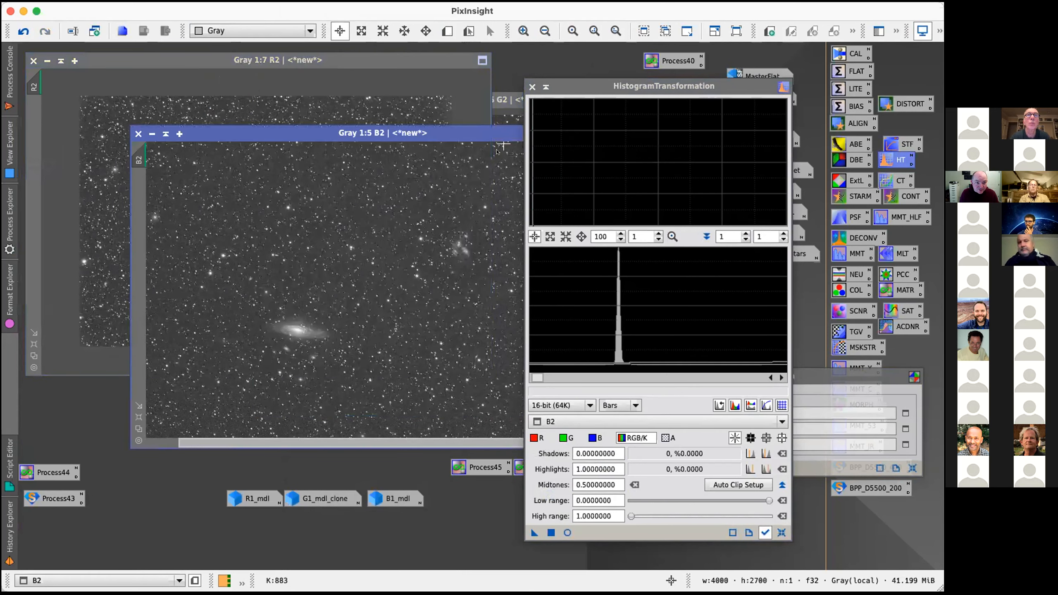
{"action": "left_click", "coordinate": [506, 112]}
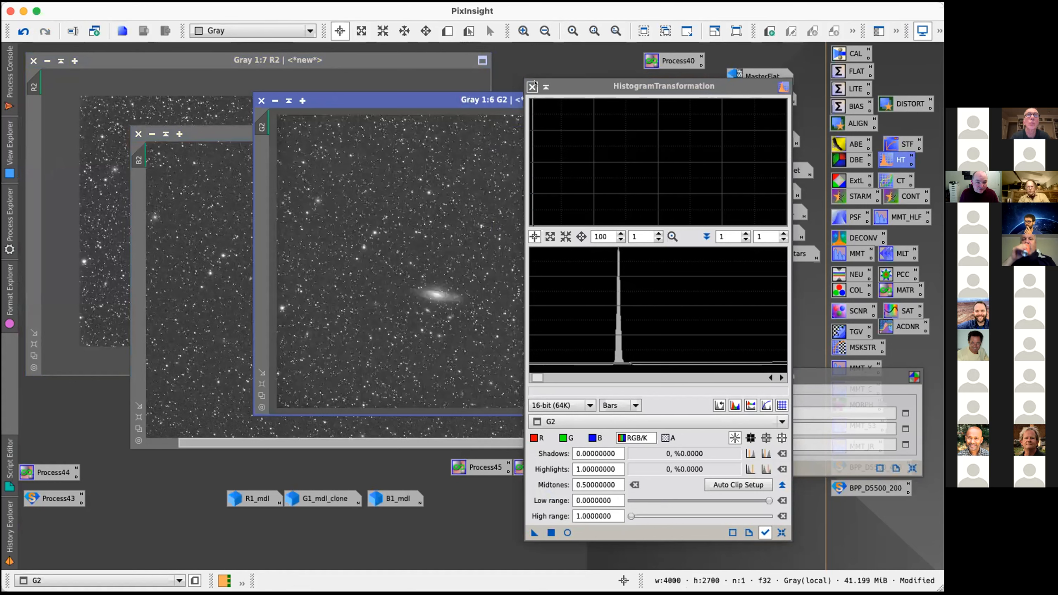
Step: Close HistogramTransformation, then combine R2, G2 and B2 into a new RGB image with ChannelCombination and auto-stretch its display
{"action": "left_click", "coordinate": [531, 87]}
{"action": "left_click", "coordinate": [613, 467]}
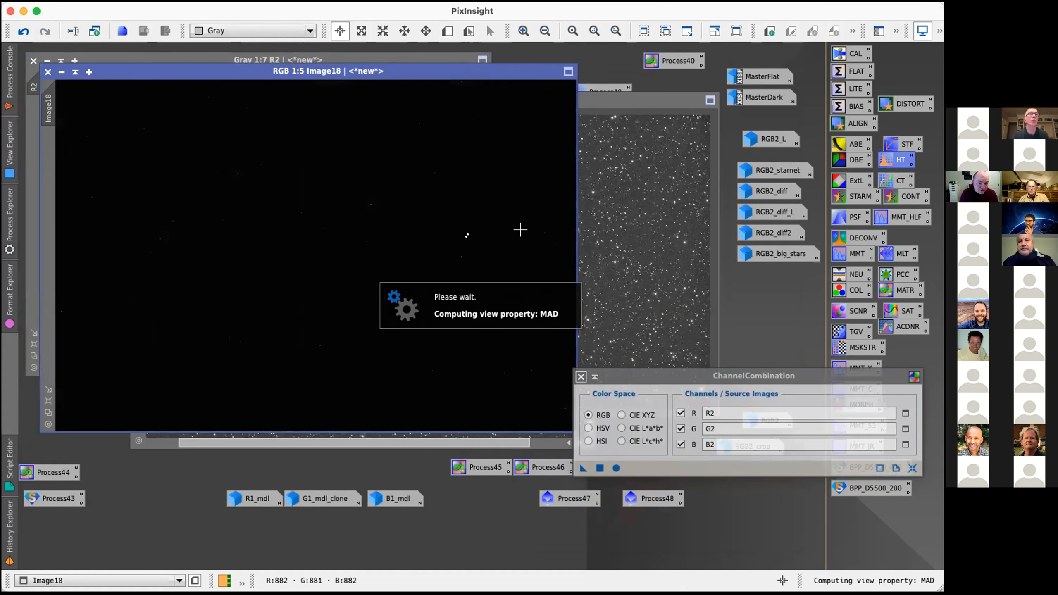
{"action": "left_click", "coordinate": [581, 377]}
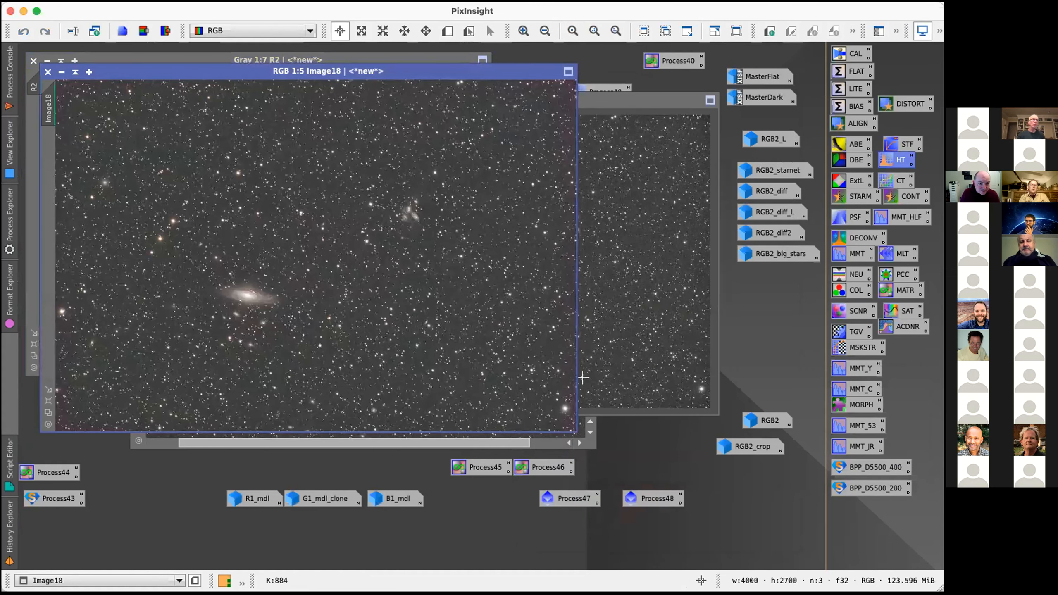
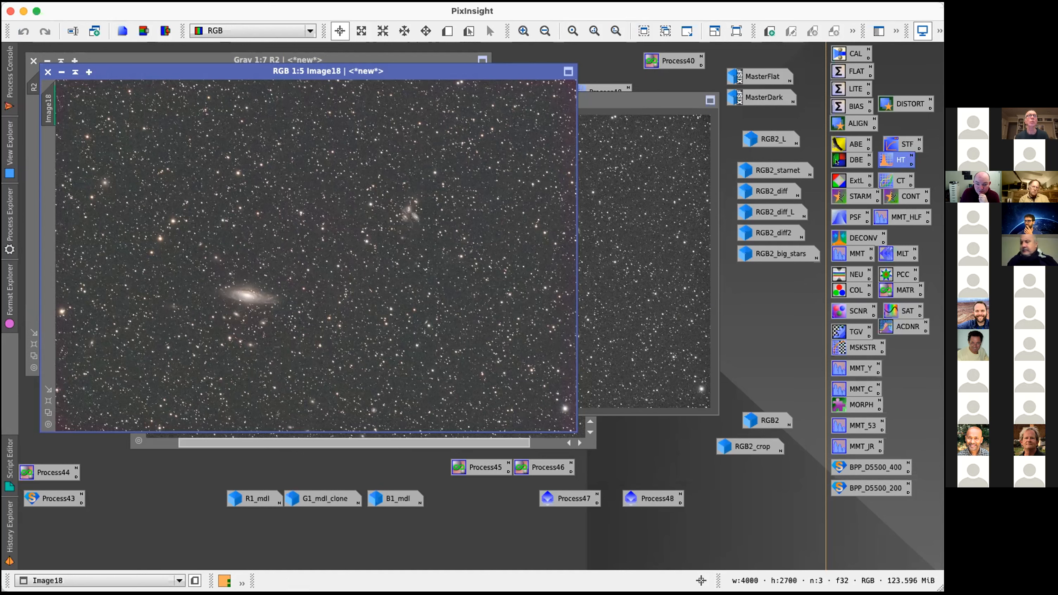
Step: Start DynamicBackgroundExtraction on the combined RGB image and scatter background samples along the lower and middle right edge, relocating one existing sample there
{"action": "double_click", "coordinate": [837, 160]}
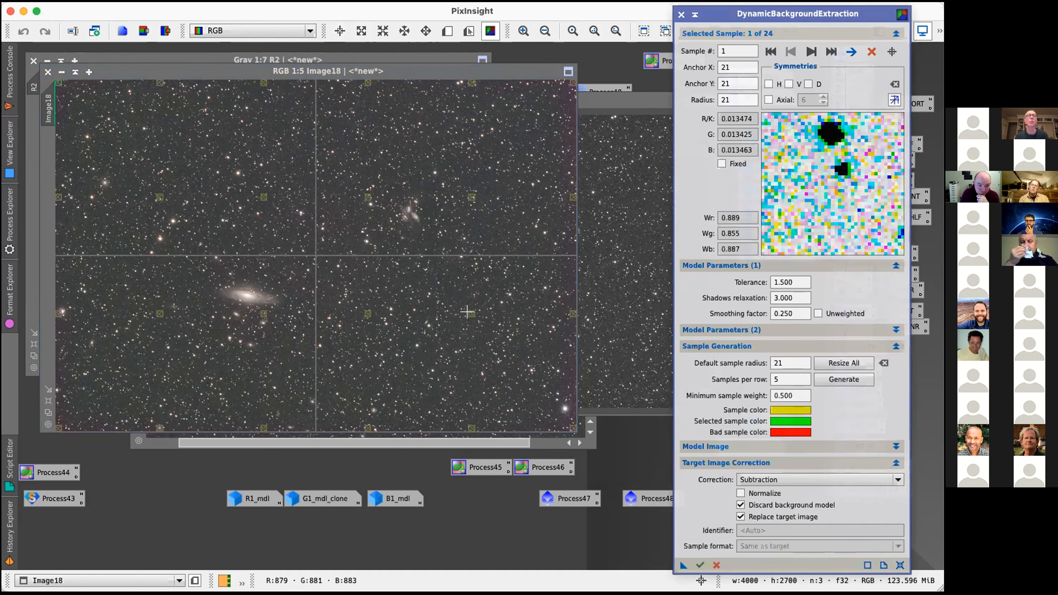
{"action": "left_click", "coordinate": [559, 348]}
{"action": "left_click_drag", "start_coordinate": [472, 313], "coordinate": [549, 388]}
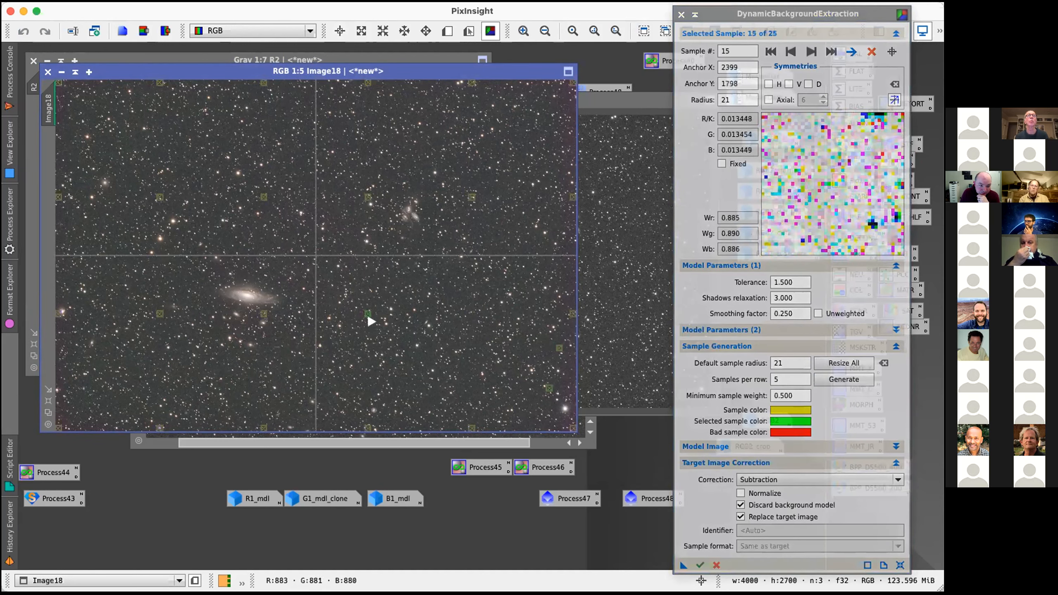
{"action": "left_click", "coordinate": [551, 420]}
{"action": "left_click", "coordinate": [565, 374]}
{"action": "left_click", "coordinate": [545, 370]}
{"action": "left_click", "coordinate": [547, 341]}
{"action": "left_click", "coordinate": [560, 276]}
{"action": "left_click", "coordinate": [573, 276]}
{"action": "left_click", "coordinate": [543, 307]}
{"action": "left_click", "coordinate": [540, 264]}
{"action": "left_click", "coordinate": [561, 234]}
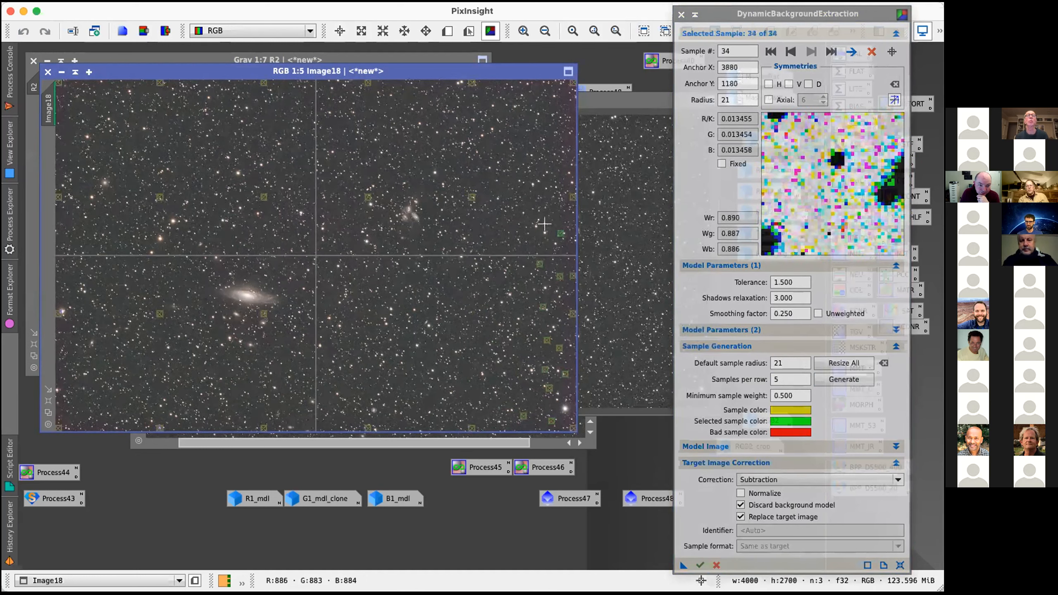
{"action": "left_click", "coordinate": [538, 216]}
{"action": "left_click", "coordinate": [563, 214]}
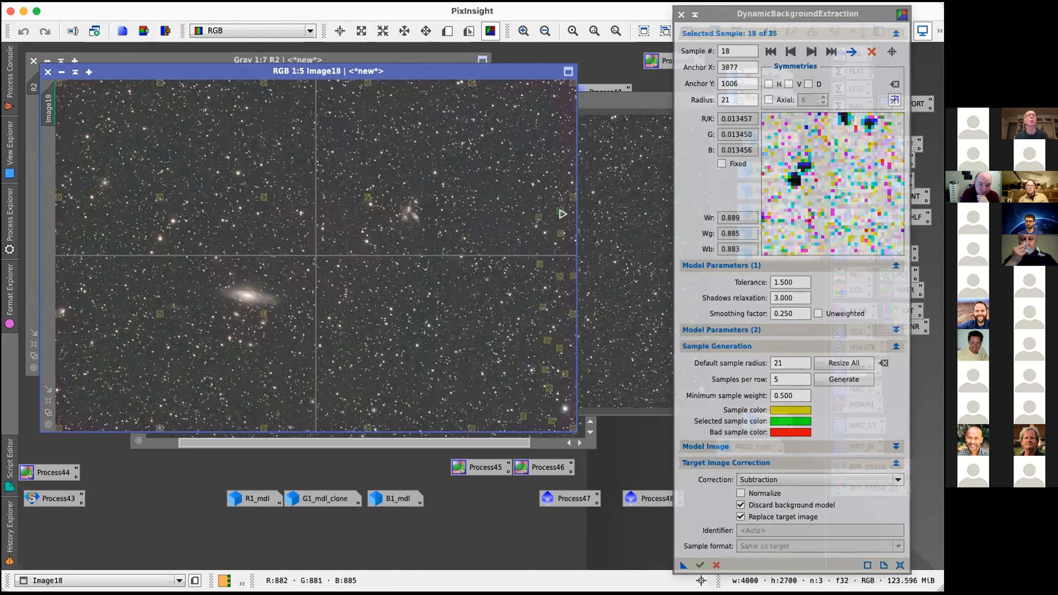
Step: Add background samples over the upper right edge and corner of the RGB image
{"action": "left_click", "coordinate": [564, 150]}
{"action": "left_click", "coordinate": [535, 162]}
{"action": "left_click", "coordinate": [548, 127]}
{"action": "left_click", "coordinate": [568, 123]}
{"action": "left_click", "coordinate": [573, 104]}
{"action": "left_click", "coordinate": [537, 83]}
{"action": "left_click", "coordinate": [514, 89]}
{"action": "left_click", "coordinate": [542, 102]}
{"action": "left_click", "coordinate": [562, 103]}
{"action": "left_click", "coordinate": [547, 148]}
{"action": "left_click", "coordinate": [536, 195]}
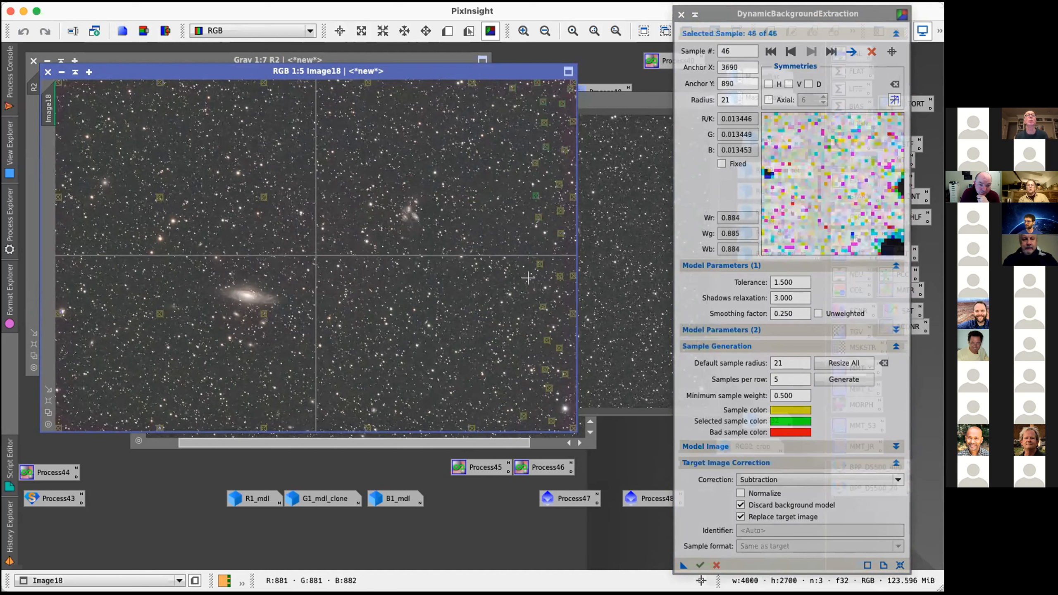
Step: Add a few more background samples down the lower right side and in the bottom right corner
{"action": "left_click", "coordinate": [517, 294]}
{"action": "left_click", "coordinate": [524, 339]}
{"action": "left_click", "coordinate": [515, 396]}
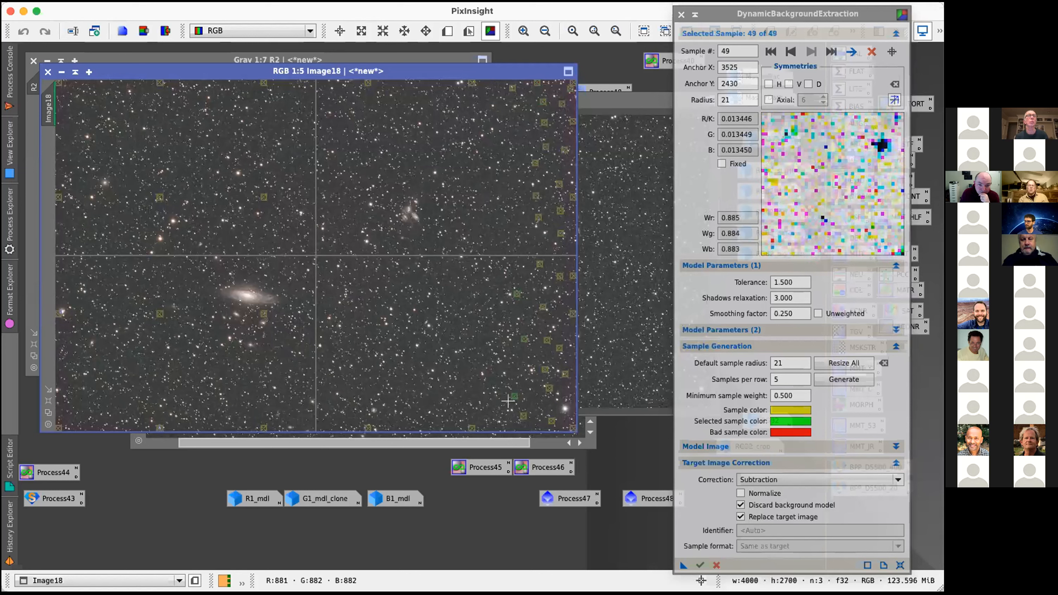
{"action": "left_click", "coordinate": [497, 414]}
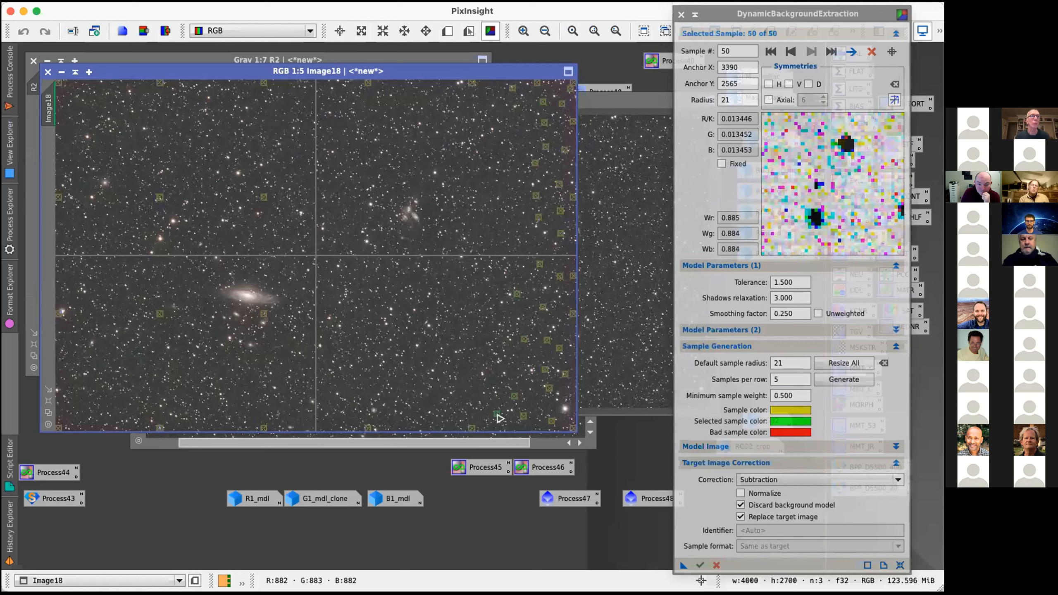
{"action": "left_click", "coordinate": [537, 425]}
Step: Cover the bottom left corner with background samples, moving two existing samples from beside the large galaxy into it
{"action": "left_click", "coordinate": [79, 424]}
{"action": "left_click", "coordinate": [67, 410]}
{"action": "left_click", "coordinate": [69, 374]}
{"action": "left_click", "coordinate": [82, 384]}
{"action": "left_click", "coordinate": [98, 409]}
{"action": "left_click_drag", "start_coordinate": [157, 313], "coordinate": [112, 414]}
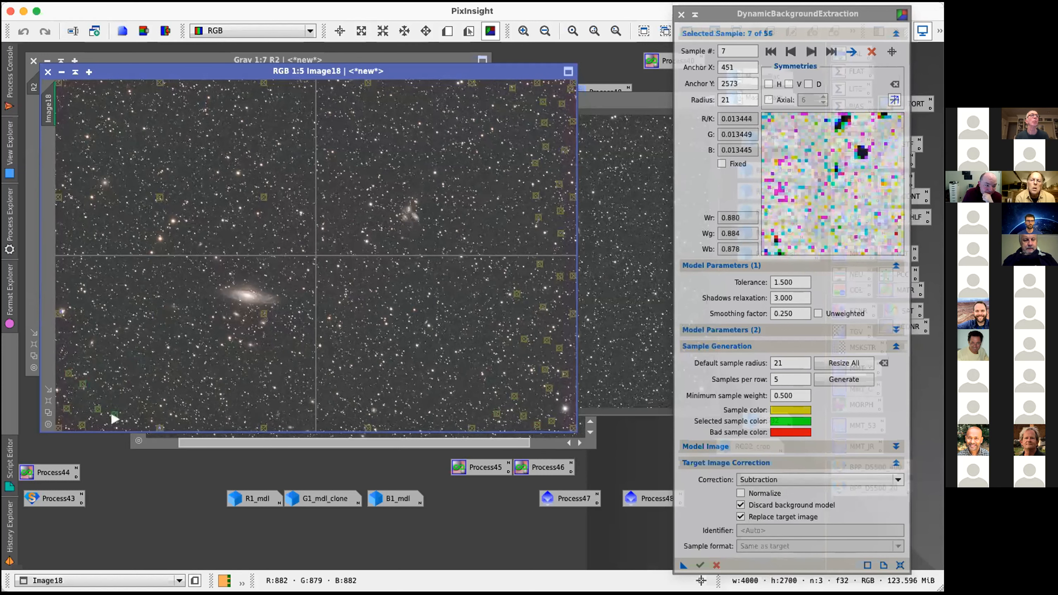
{"action": "left_click_drag", "start_coordinate": [263, 316], "coordinate": [107, 383]}
Step: Cover the upper left corner with background samples, moving two existing upper samples into it and adding new ones
{"action": "left_click_drag", "start_coordinate": [159, 197], "coordinate": [92, 145]}
{"action": "left_click_drag", "start_coordinate": [264, 198], "coordinate": [121, 101]}
{"action": "left_click", "coordinate": [91, 94]}
{"action": "left_click", "coordinate": [65, 117]}
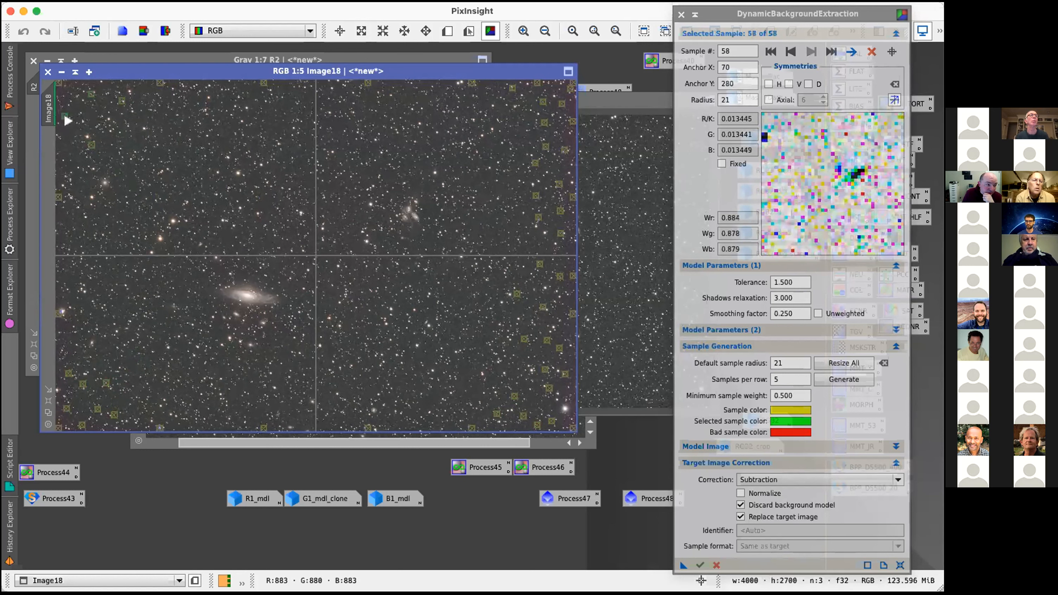
{"action": "left_click", "coordinate": [66, 98]}
{"action": "left_click", "coordinate": [82, 83]}
{"action": "left_click", "coordinate": [64, 154]}
{"action": "left_click", "coordinate": [97, 178]}
{"action": "left_click", "coordinate": [146, 117]}
{"action": "left_click", "coordinate": [198, 110]}
{"action": "left_click", "coordinate": [121, 178]}
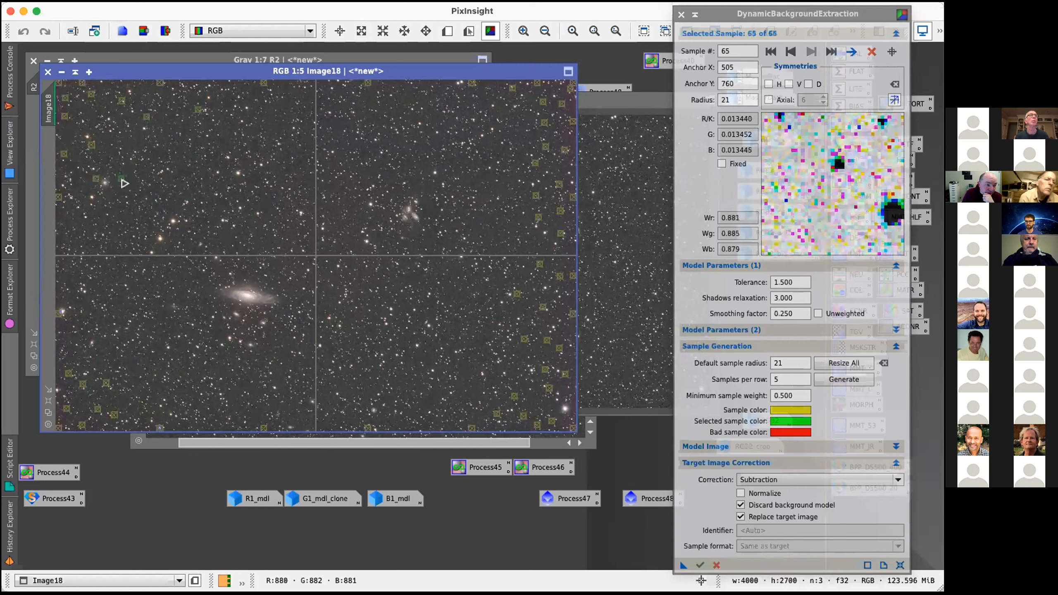
Step: Add background samples down the left edge and on the empty sky around the large galaxy
{"action": "left_click", "coordinate": [62, 233]}
{"action": "left_click", "coordinate": [99, 314]}
{"action": "left_click", "coordinate": [69, 343]}
{"action": "left_click", "coordinate": [111, 366]}
{"action": "left_click", "coordinate": [161, 325]}
{"action": "left_click", "coordinate": [172, 365]}
{"action": "left_click", "coordinate": [223, 362]}
{"action": "left_click", "coordinate": [202, 316]}
{"action": "left_click", "coordinate": [214, 262]}
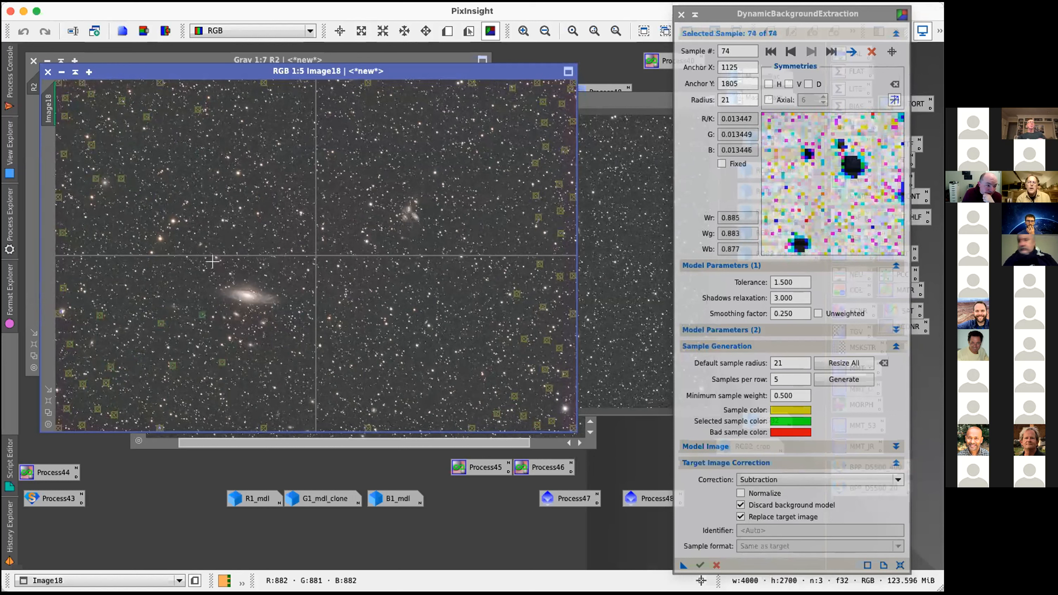
Step: Spread background samples across the upper and central parts of the image, avoiding the galaxies
{"action": "left_click", "coordinate": [144, 264]}
{"action": "left_click", "coordinate": [147, 193]}
{"action": "left_click", "coordinate": [222, 172]}
{"action": "left_click", "coordinate": [227, 215]}
{"action": "left_click", "coordinate": [288, 208]}
{"action": "left_click", "coordinate": [301, 237]}
{"action": "left_click", "coordinate": [352, 226]}
{"action": "left_click", "coordinate": [282, 164]}
{"action": "left_click", "coordinate": [281, 121]}
{"action": "left_click", "coordinate": [380, 133]}
{"action": "left_click", "coordinate": [342, 173]}
{"action": "left_click", "coordinate": [466, 171]}
{"action": "left_click", "coordinate": [498, 216]}
{"action": "left_click", "coordinate": [449, 277]}
{"action": "left_click", "coordinate": [368, 274]}
{"action": "left_click", "coordinate": [348, 247]}
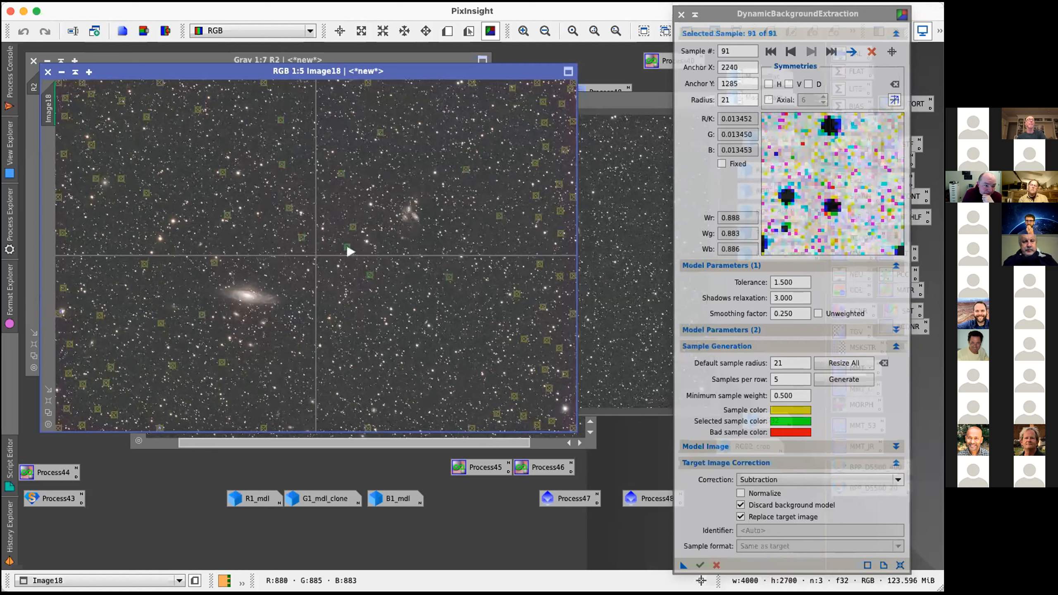
Step: Fill the remaining gaps with background samples across the lower centre, lower right interior and around the compact galaxy group
{"action": "left_click", "coordinate": [306, 277]}
{"action": "left_click", "coordinate": [344, 303]}
{"action": "left_click", "coordinate": [294, 339]}
{"action": "left_click", "coordinate": [278, 377]}
{"action": "left_click", "coordinate": [382, 377]}
{"action": "left_click", "coordinate": [390, 307]}
{"action": "left_click", "coordinate": [351, 360]}
{"action": "left_click", "coordinate": [484, 379]}
{"action": "left_click", "coordinate": [387, 300]}
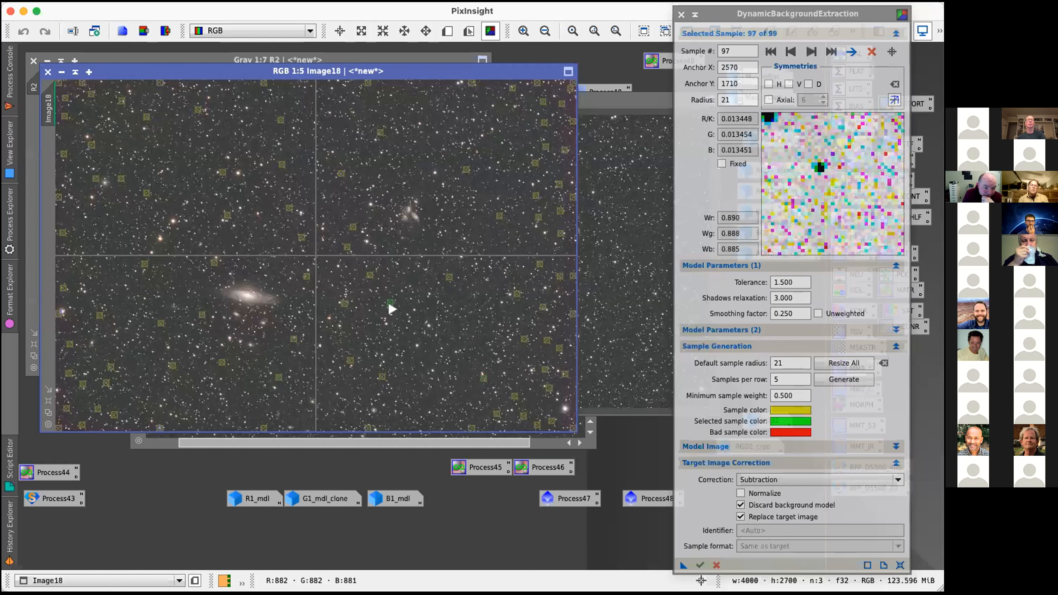
{"action": "left_click", "coordinate": [449, 329]}
{"action": "left_click", "coordinate": [424, 352]}
{"action": "left_click", "coordinate": [462, 400]}
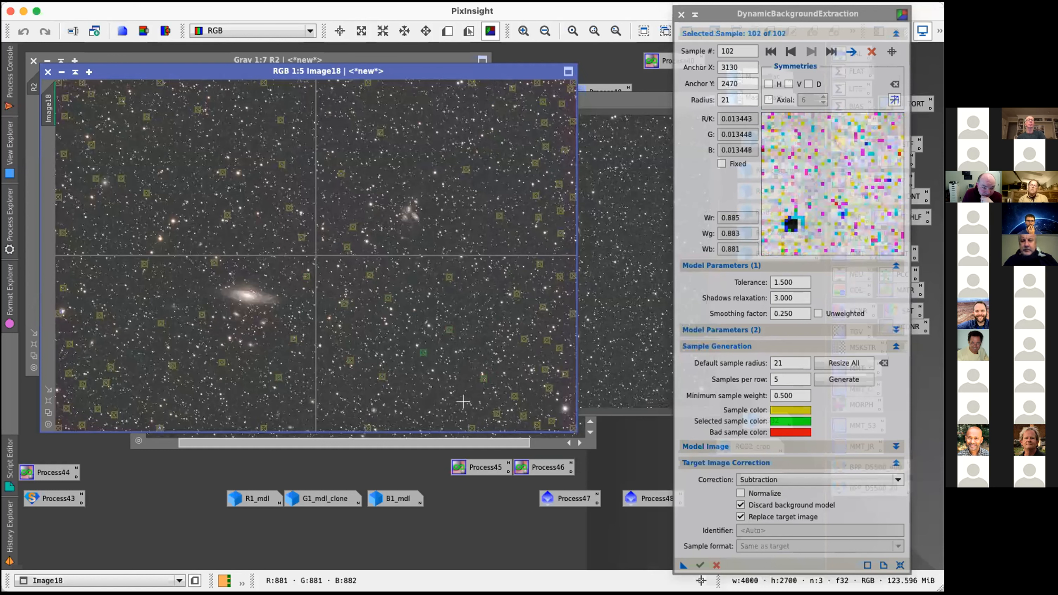
{"action": "left_click", "coordinate": [472, 325]}
{"action": "left_click", "coordinate": [474, 231]}
{"action": "left_click", "coordinate": [418, 138]}
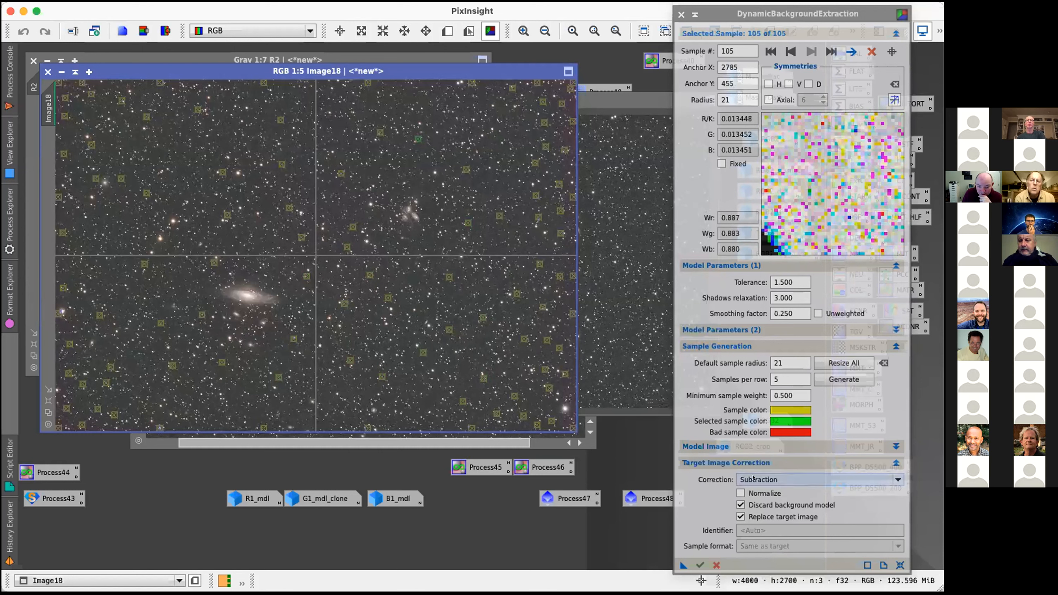
Step: Enable Normalize, set the smoothing factor to 0.6, run the subtraction correction on the RGB image, and end the DynamicBackgroundExtraction session
{"action": "left_click", "coordinate": [740, 493]}
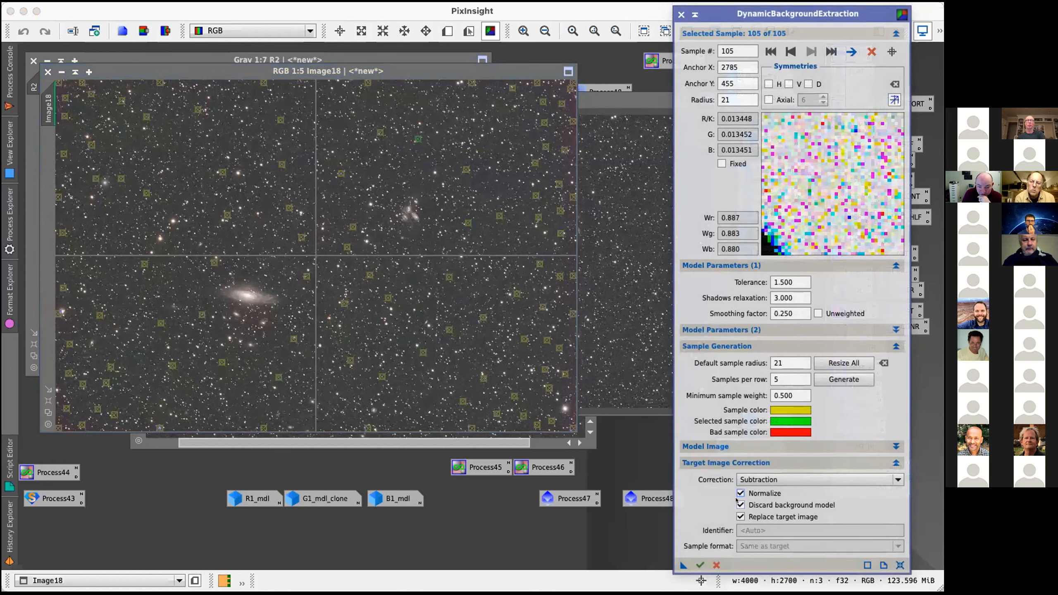
{"action": "left_click", "coordinate": [740, 504]}
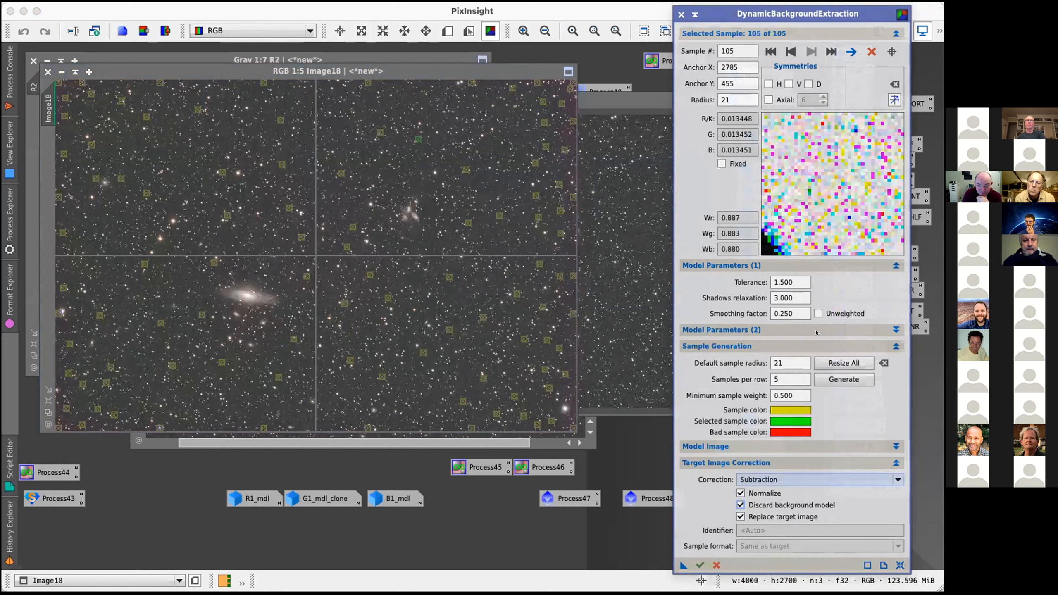
{"action": "double_click", "coordinate": [790, 313]}
{"action": "type", "text": "0.6"}
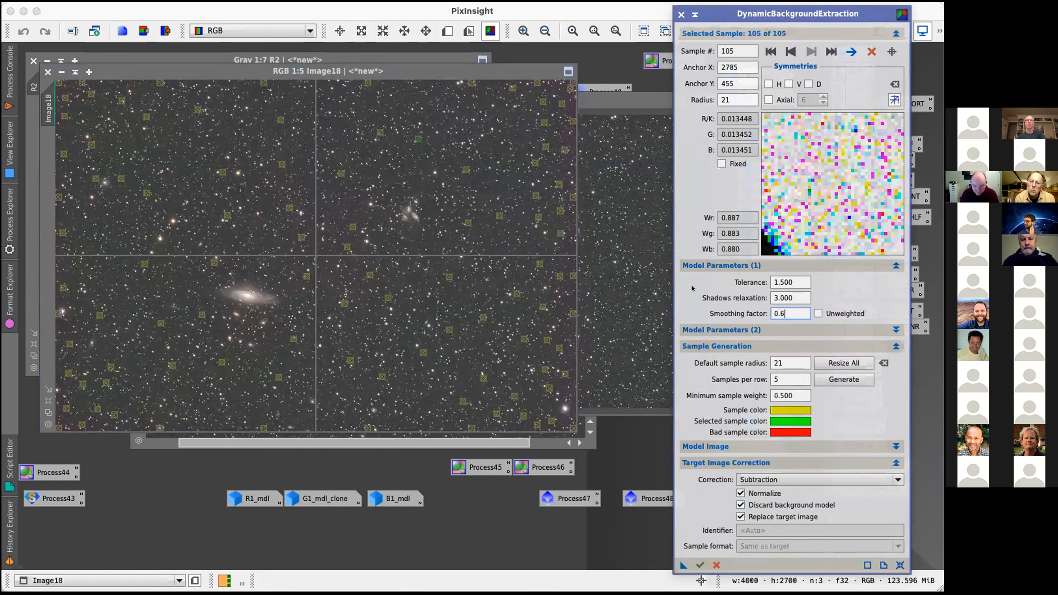
{"action": "left_click", "coordinate": [694, 560]}
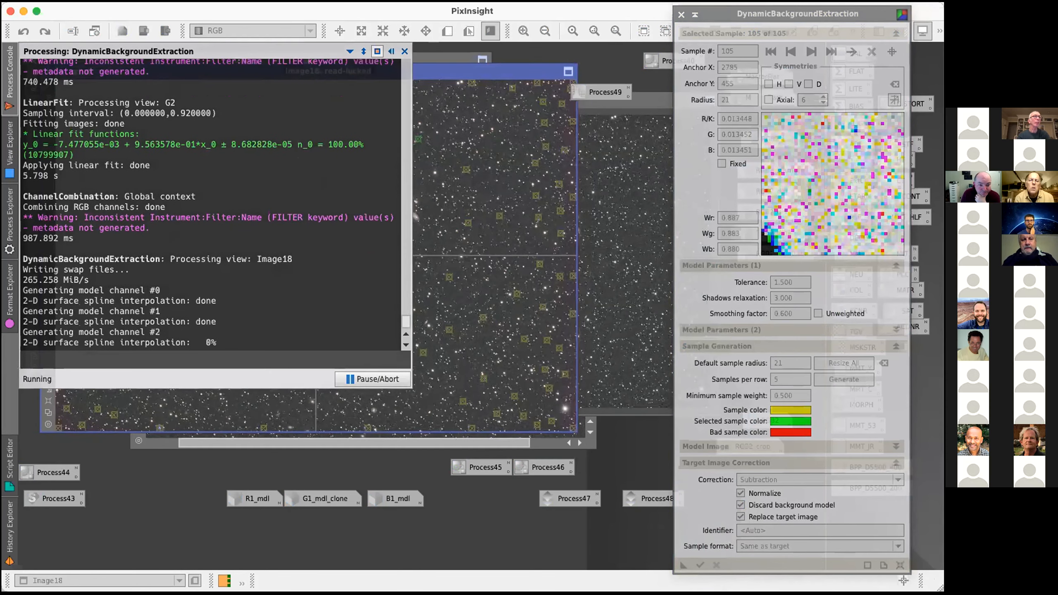
{"action": "left_click", "coordinate": [680, 15]}
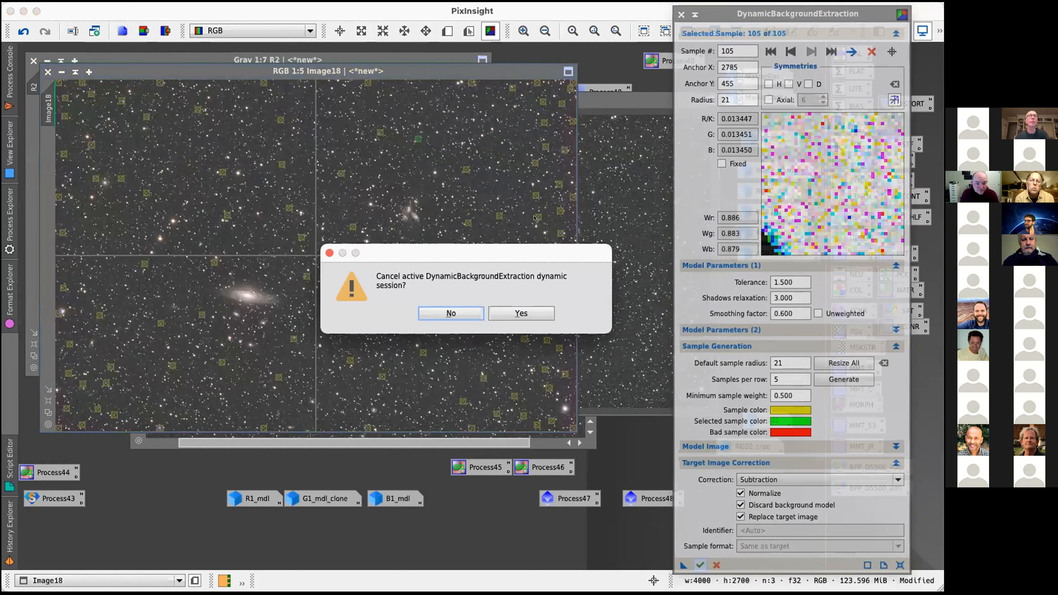
{"action": "left_click", "coordinate": [521, 313]}
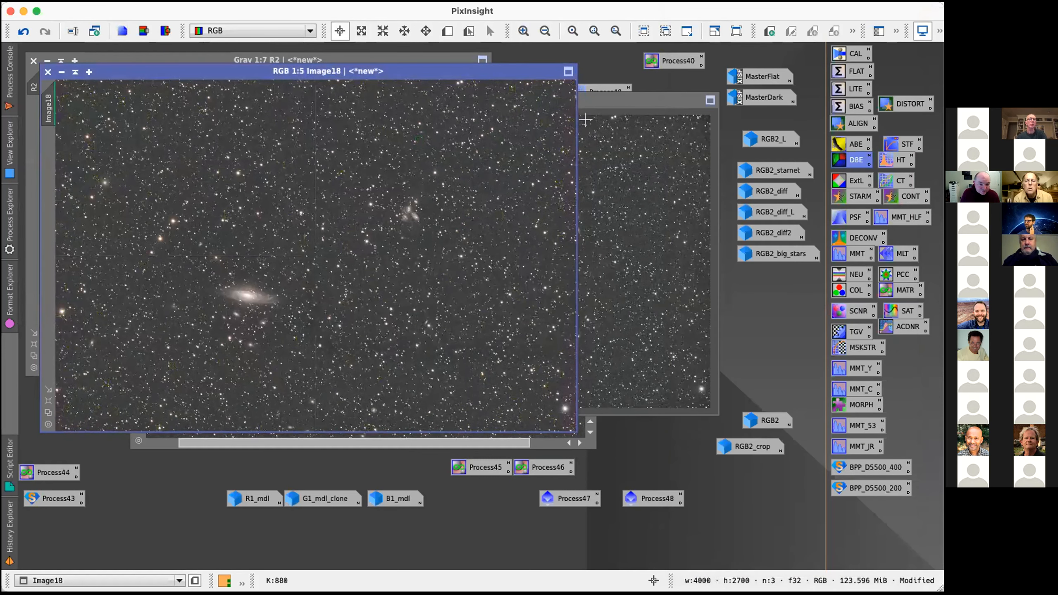
Step: Compare the RGB image before and after background extraction by undoing and redoing the correction
{"action": "key", "text": "super+z"}
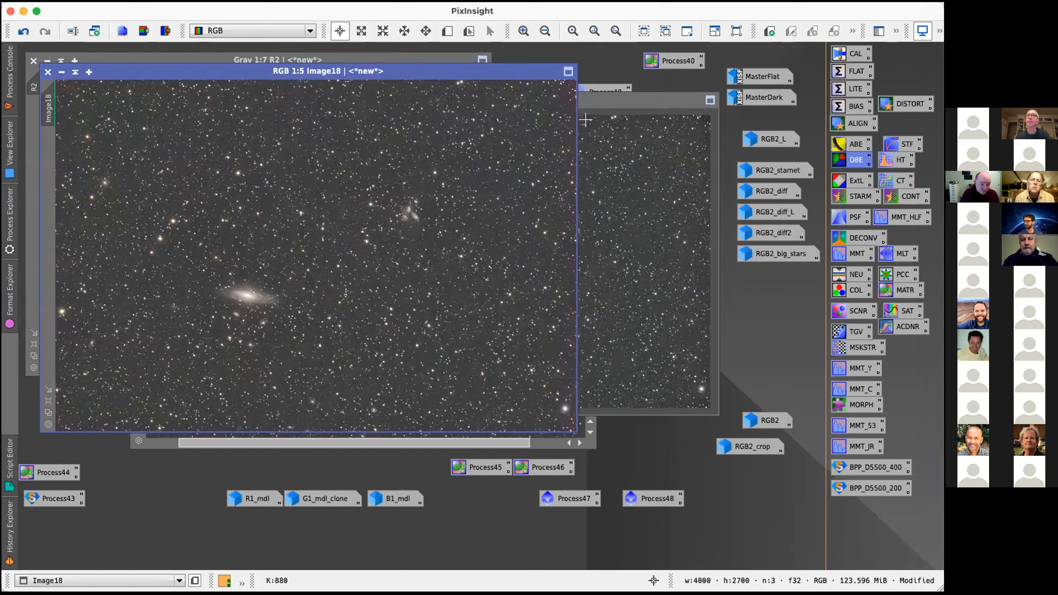
{"action": "key", "text": "super+shift+z"}
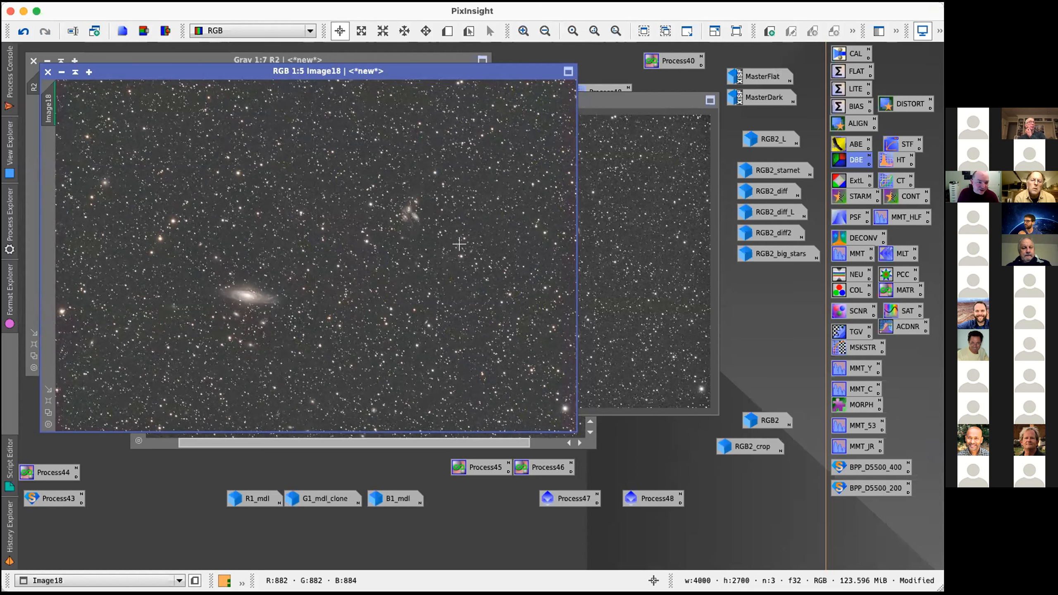
Step: Create a small preview on a nearly star-free background patch in the right part of the RGB image, viewed at 1:1
{"action": "scroll", "coordinate": [459, 244], "scroll_direction": "up", "scroll_amount": 2}
{"action": "left_click_drag", "start_coordinate": [399, 425], "coordinate": [491, 426]}
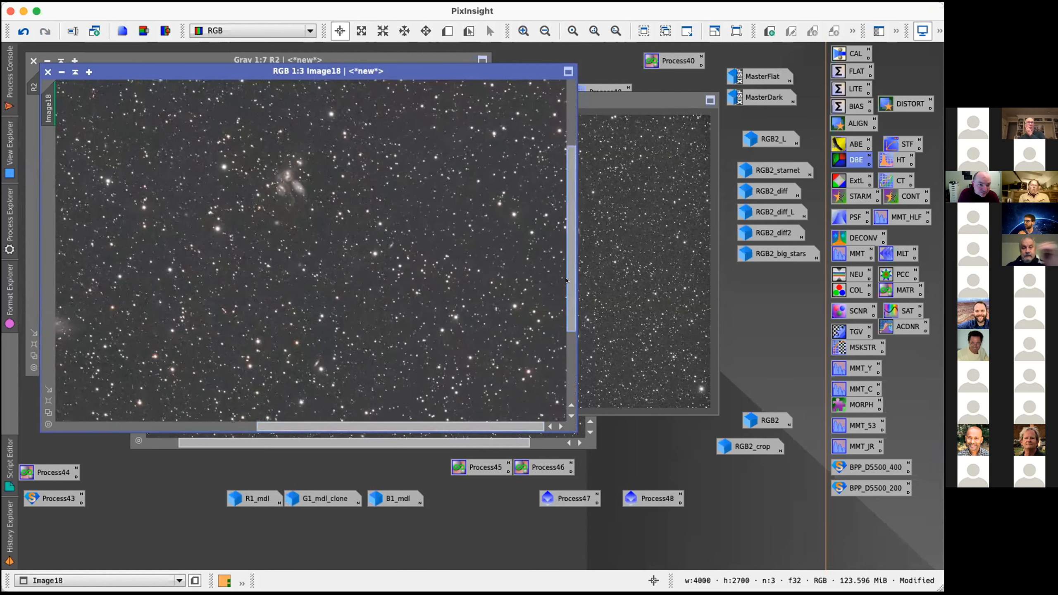
{"action": "left_click_drag", "start_coordinate": [568, 281], "coordinate": [569, 239]}
{"action": "scroll", "coordinate": [453, 211], "scroll_direction": "up", "scroll_amount": 2}
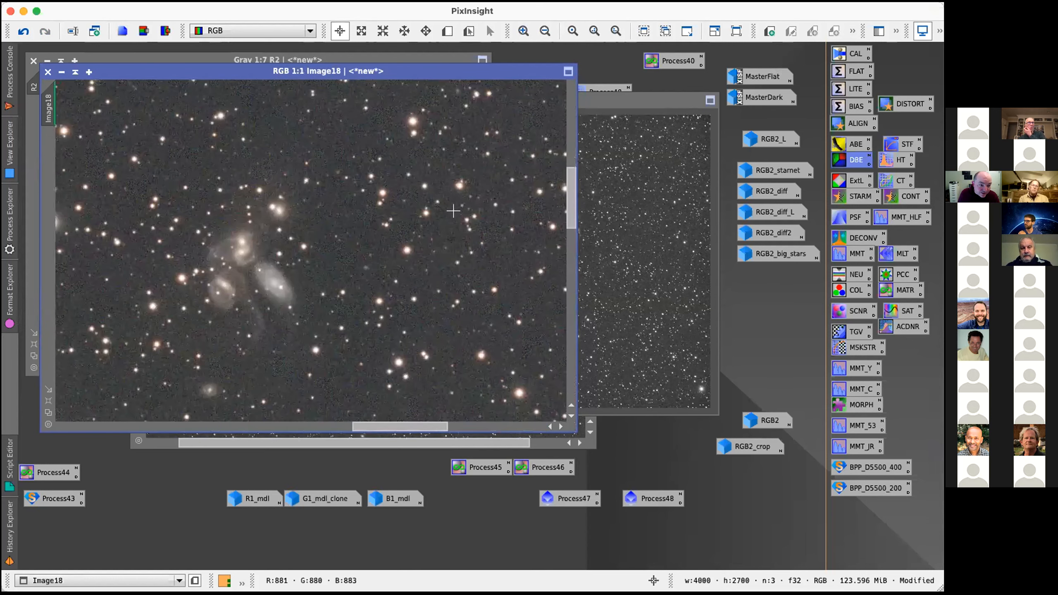
{"action": "left_click", "coordinate": [420, 419]}
{"action": "left_click_drag", "start_coordinate": [420, 426], "coordinate": [498, 426]}
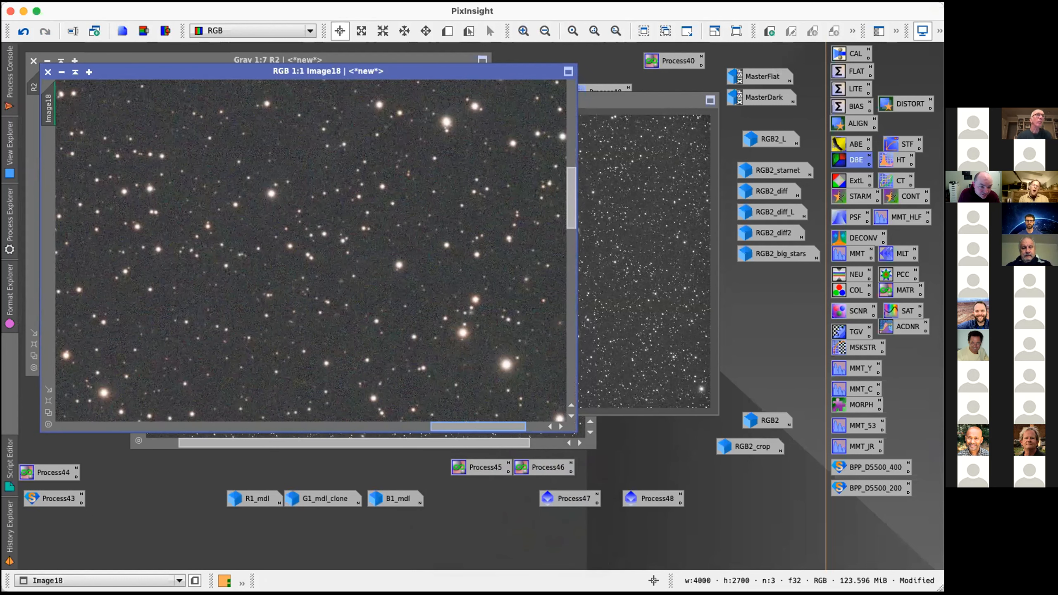
{"action": "left_click_drag", "start_coordinate": [568, 221], "coordinate": [568, 246]}
{"action": "left_click", "coordinate": [445, 29]}
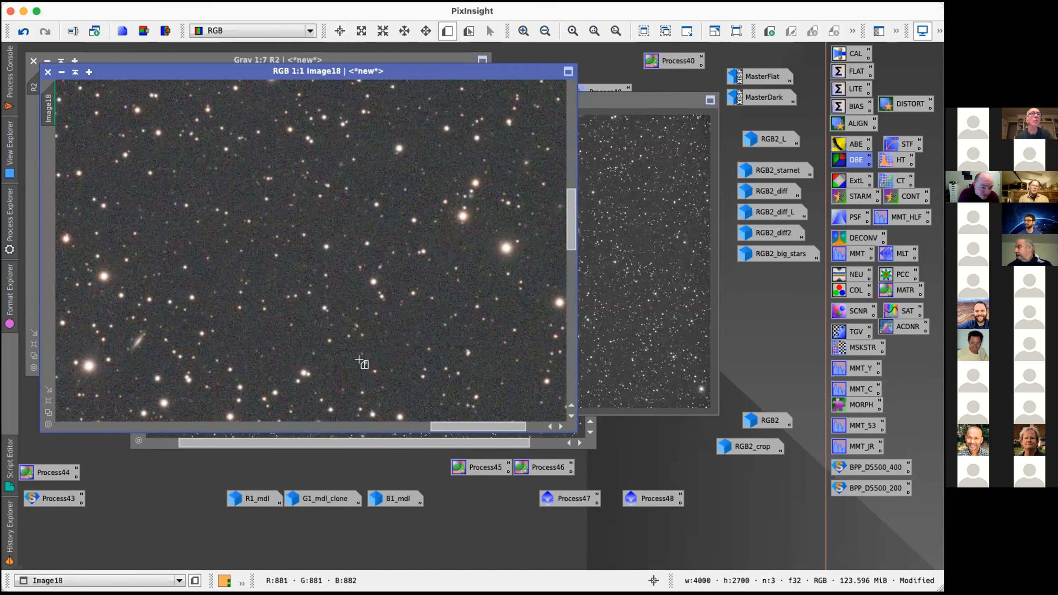
{"action": "left_click_drag", "start_coordinate": [358, 344], "coordinate": [321, 388]}
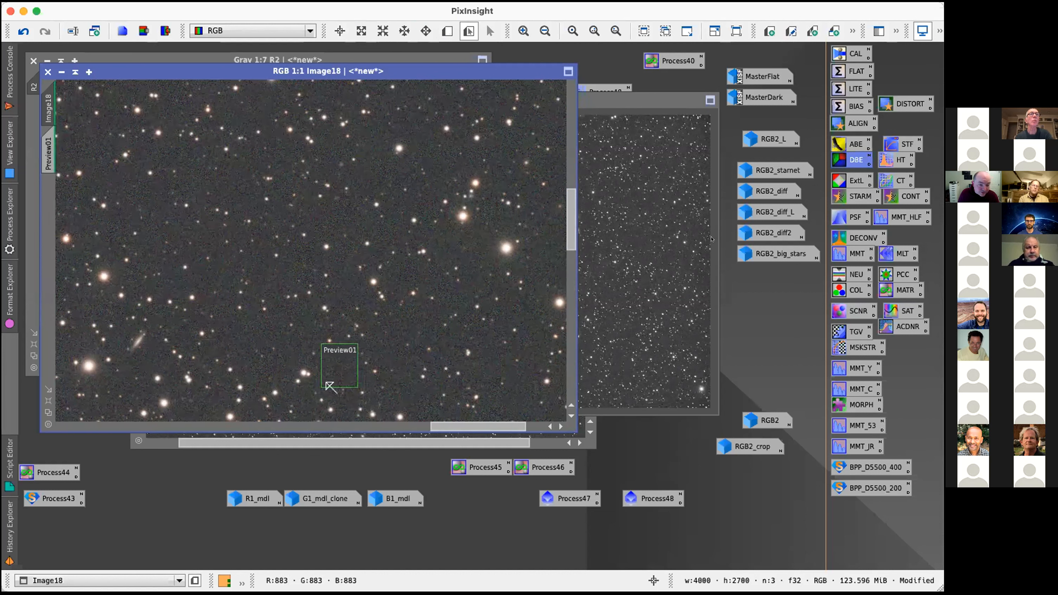
Step: Open HistogramTransformation for the background preview of the RGB image and set the horizontal histogram zoom to 200
{"action": "left_click", "coordinate": [881, 161]}
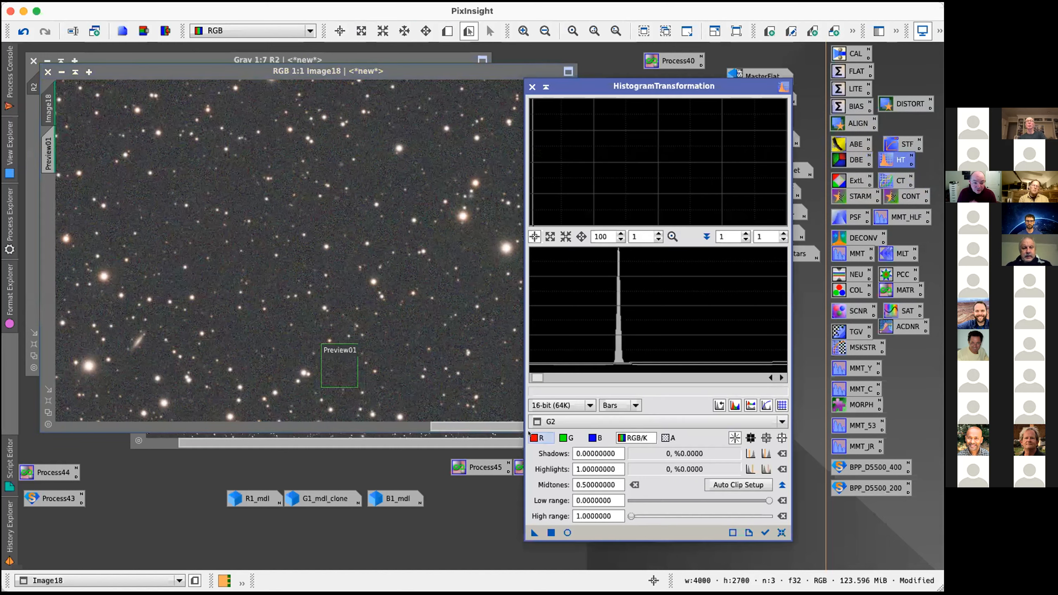
{"action": "left_click", "coordinate": [662, 422]}
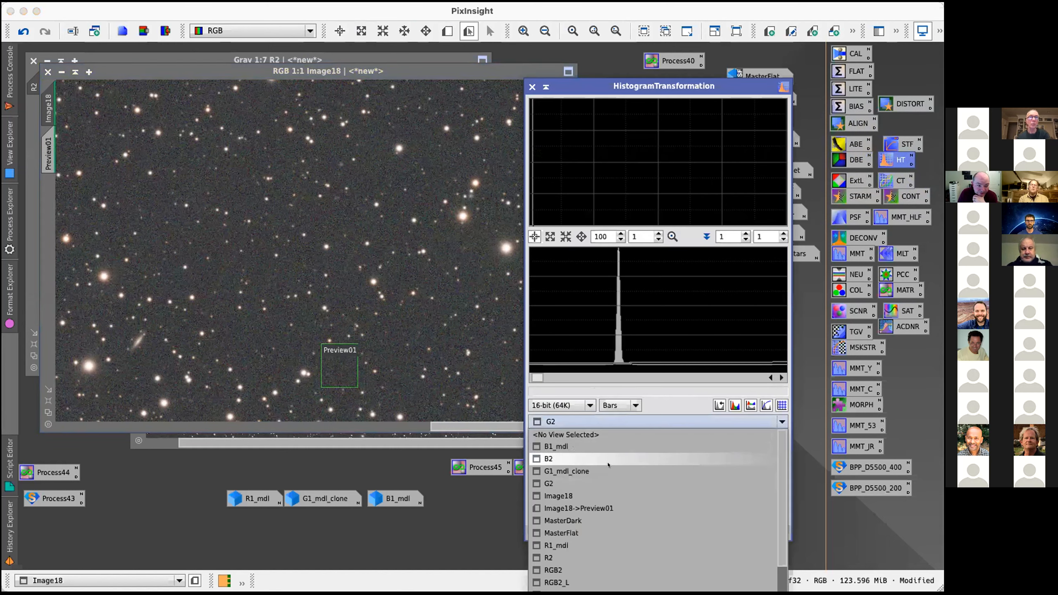
{"action": "left_click", "coordinate": [618, 508]}
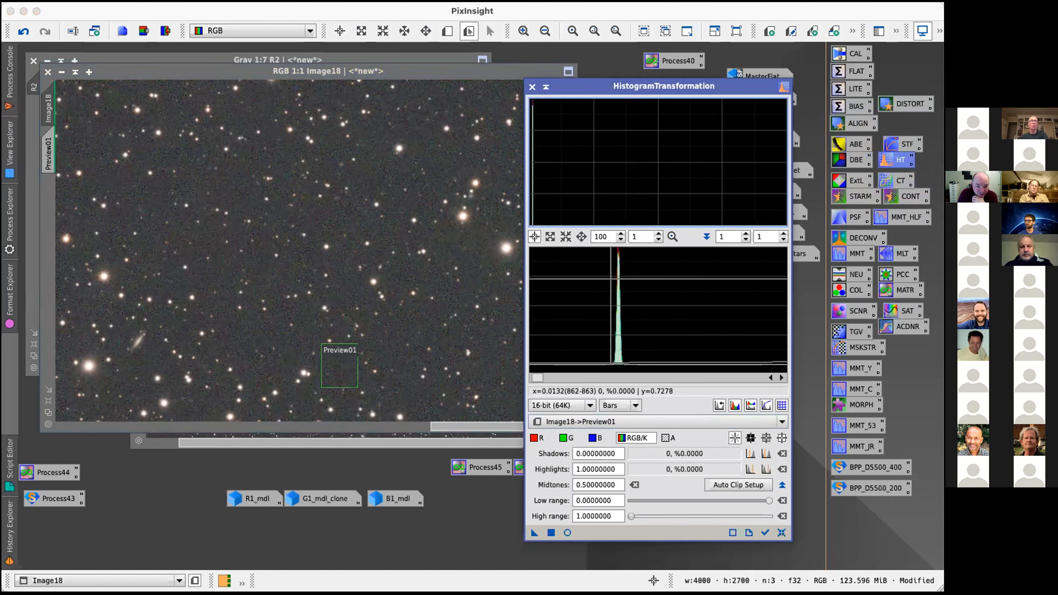
{"action": "left_click", "coordinate": [602, 236]}
{"action": "left_click_drag", "start_coordinate": [578, 227], "coordinate": [565, 220]}
{"action": "type", "text": "200"}
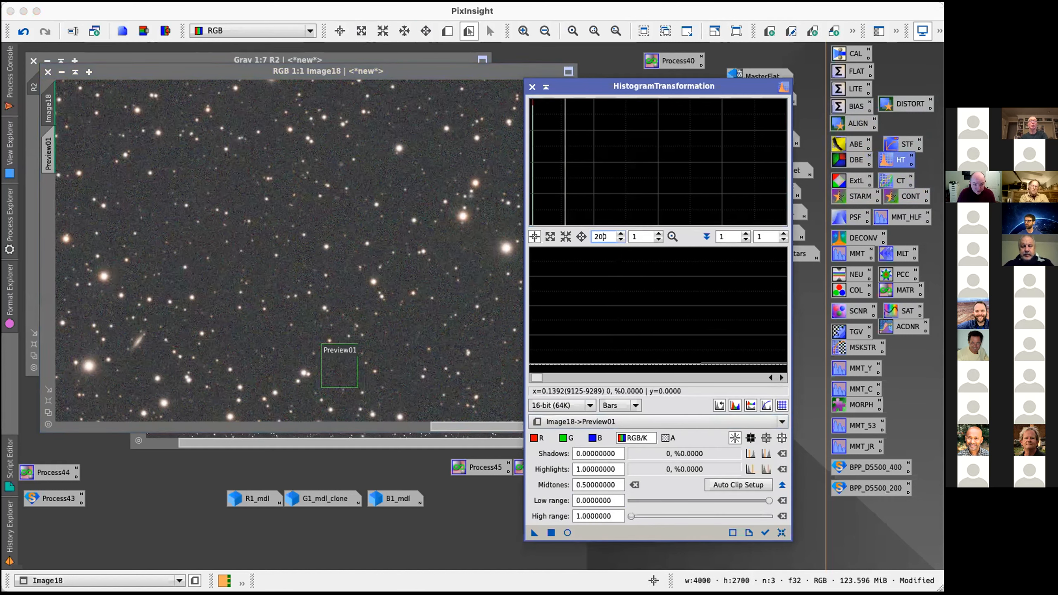
Step: Examine the upper end of the background preview's histogram peak at vertical zoom 5, and close HistogramTransformation
{"action": "left_click", "coordinate": [564, 220]}
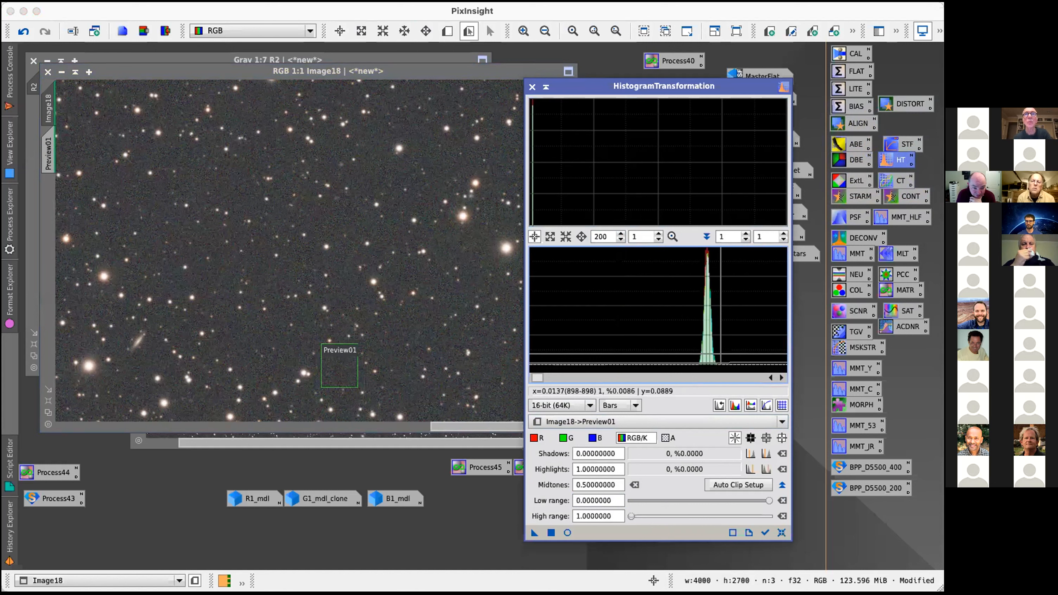
{"action": "scroll", "coordinate": [720, 354], "scroll_direction": "down", "scroll_amount": 4}
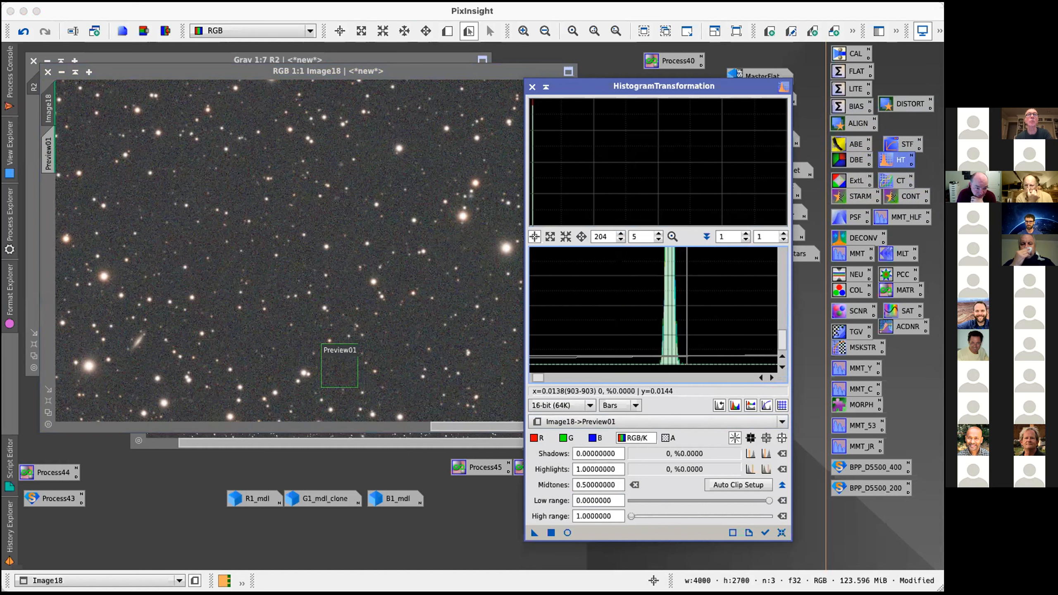
{"action": "left_click", "coordinate": [532, 86]}
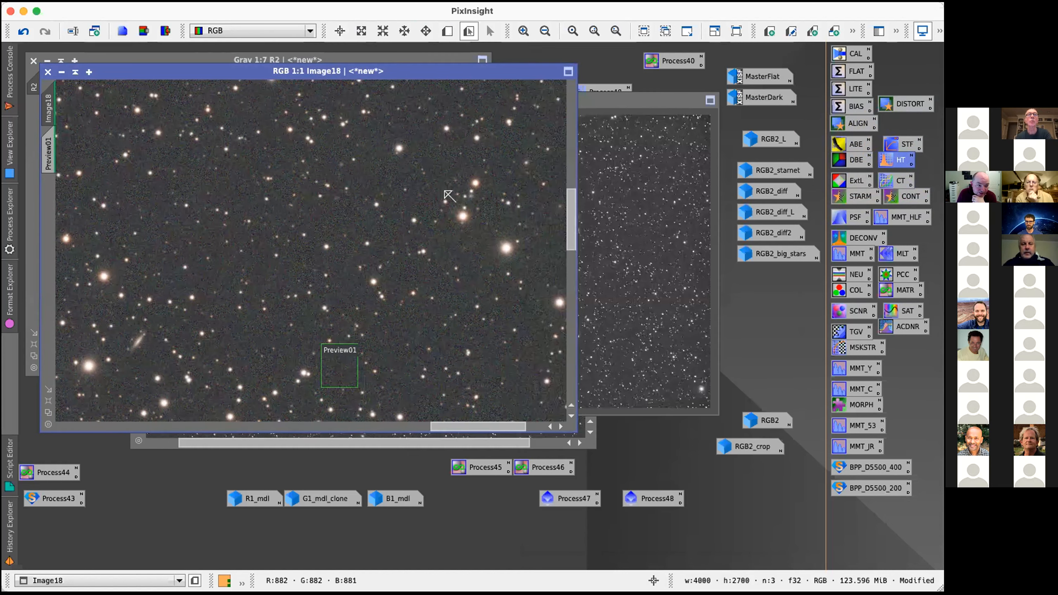
Step: Open BackgroundNeutralization and enable its region of interest, taking the coordinates from Preview01 of the RGB image
{"action": "scroll", "coordinate": [447, 194], "scroll_direction": "down", "scroll_amount": 3}
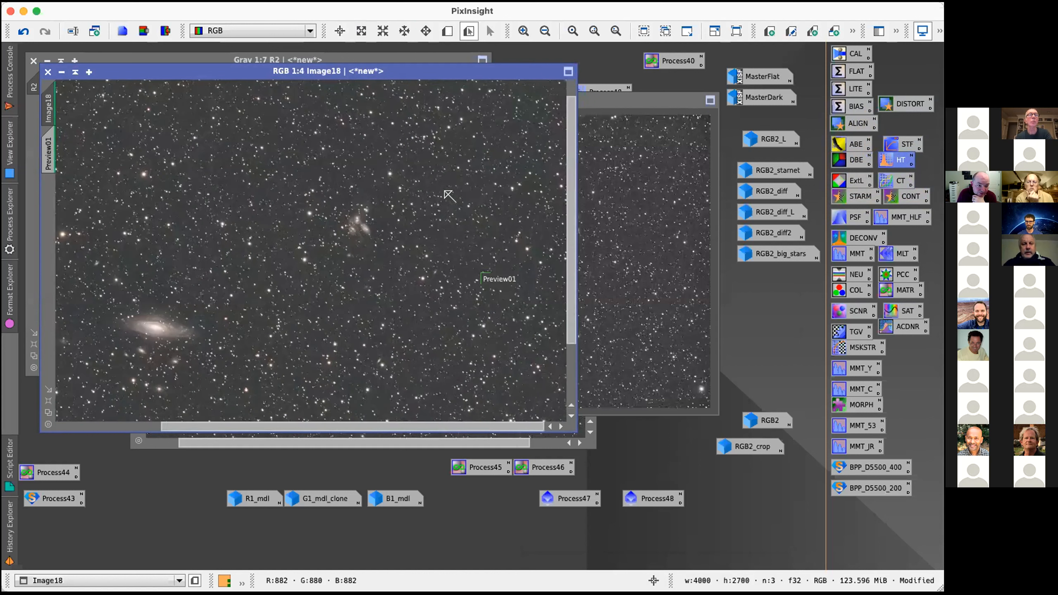
{"action": "double_click", "coordinate": [838, 270]}
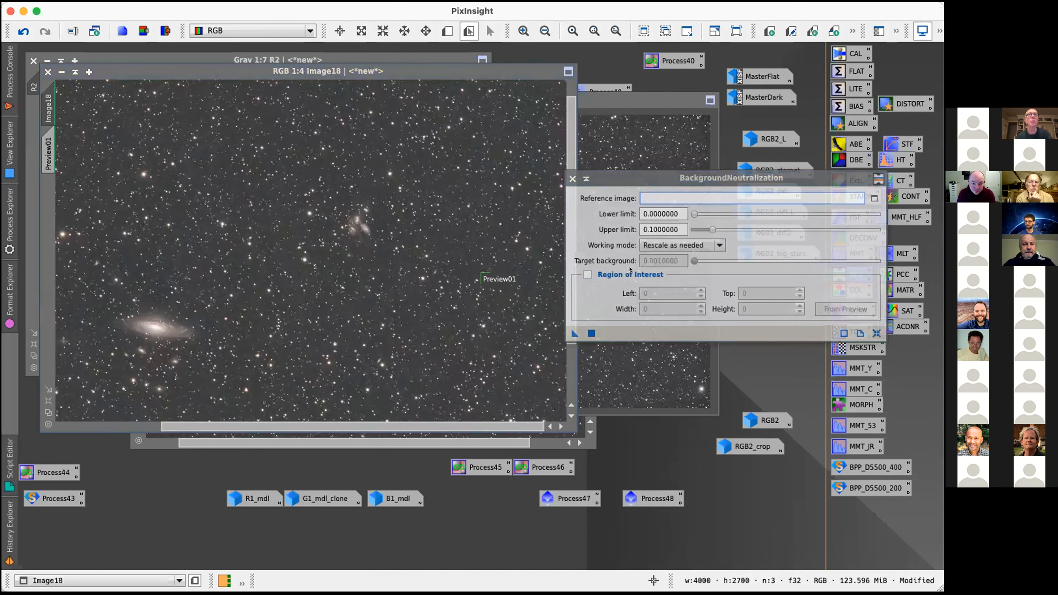
{"action": "left_click", "coordinate": [596, 271]}
{"action": "left_click", "coordinate": [843, 308]}
{"action": "left_click", "coordinate": [512, 287]}
{"action": "left_click", "coordinate": [514, 312]}
{"action": "left_click", "coordinate": [481, 309]}
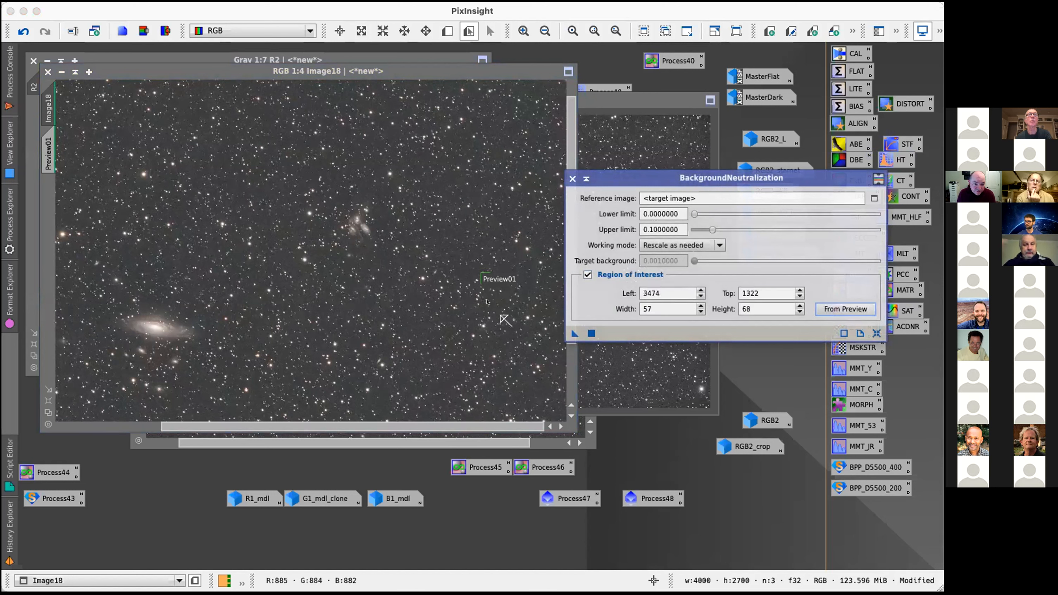
Step: Set the neutralization's upper limit to 0.0138, recheck it against the preview's histogram, apply it to the RGB image and close the process
{"action": "double_click", "coordinate": [679, 228]}
{"action": "type", "text": "0/"}
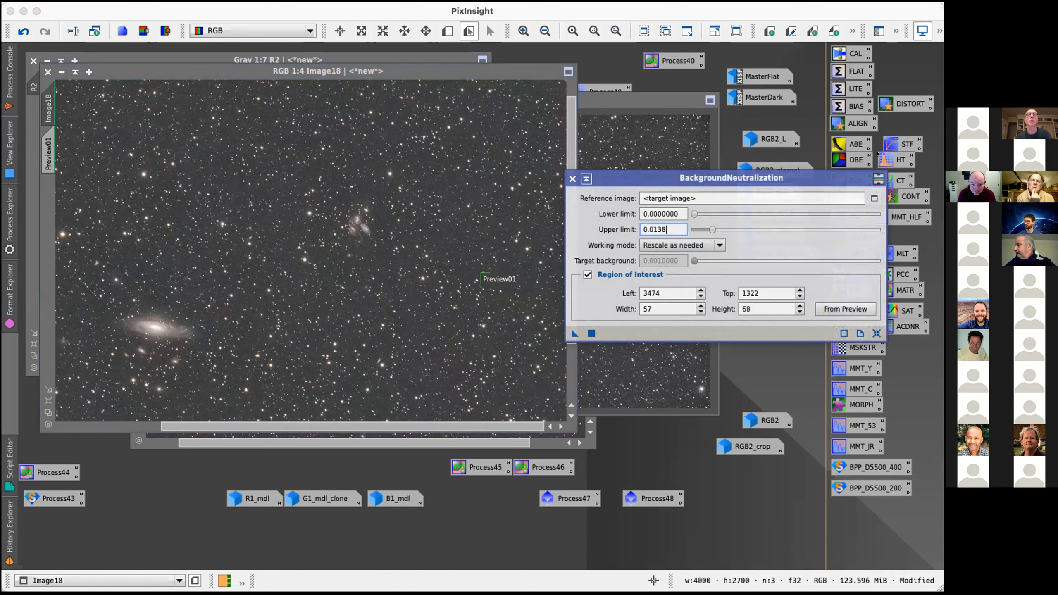
{"action": "double_click", "coordinate": [893, 160]}
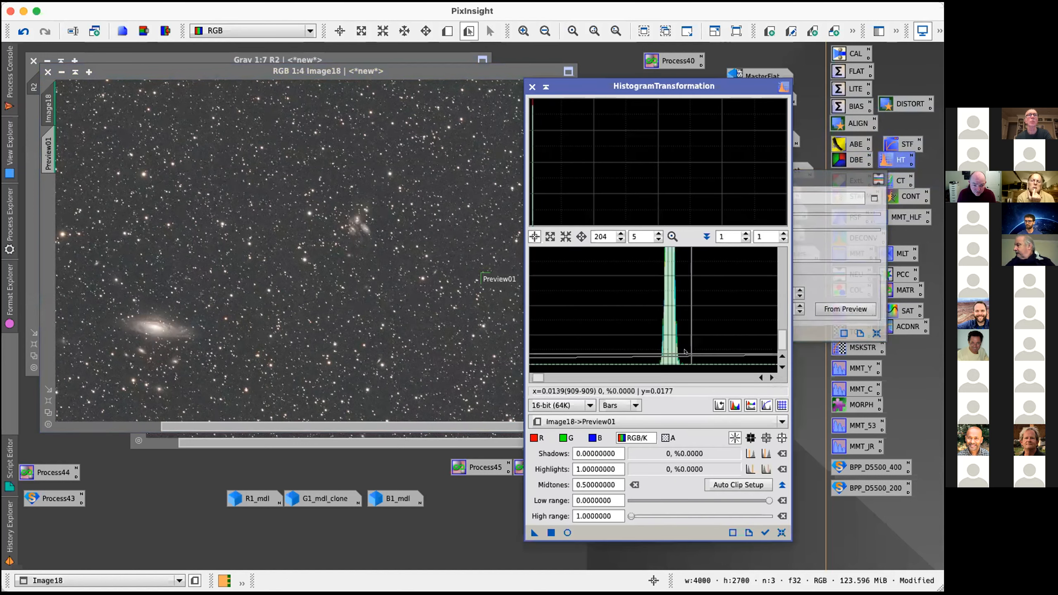
{"action": "left_click", "coordinate": [530, 88]}
{"action": "left_click_drag", "start_coordinate": [574, 333], "coordinate": [338, 303]}
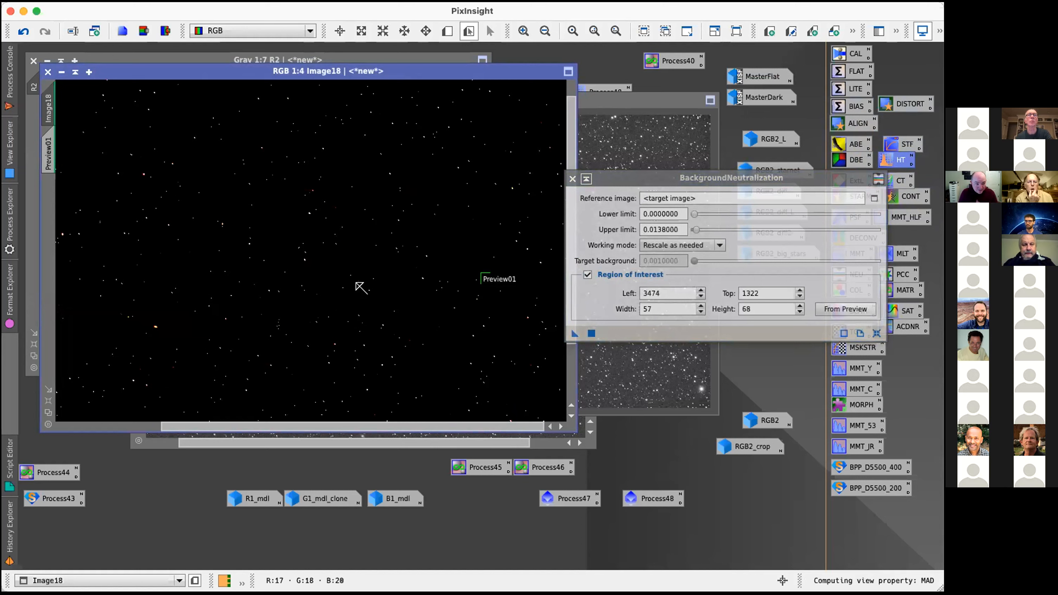
{"action": "left_click", "coordinate": [573, 179]}
{"action": "scroll", "coordinate": [437, 300], "scroll_direction": "down", "scroll_amount": 2}
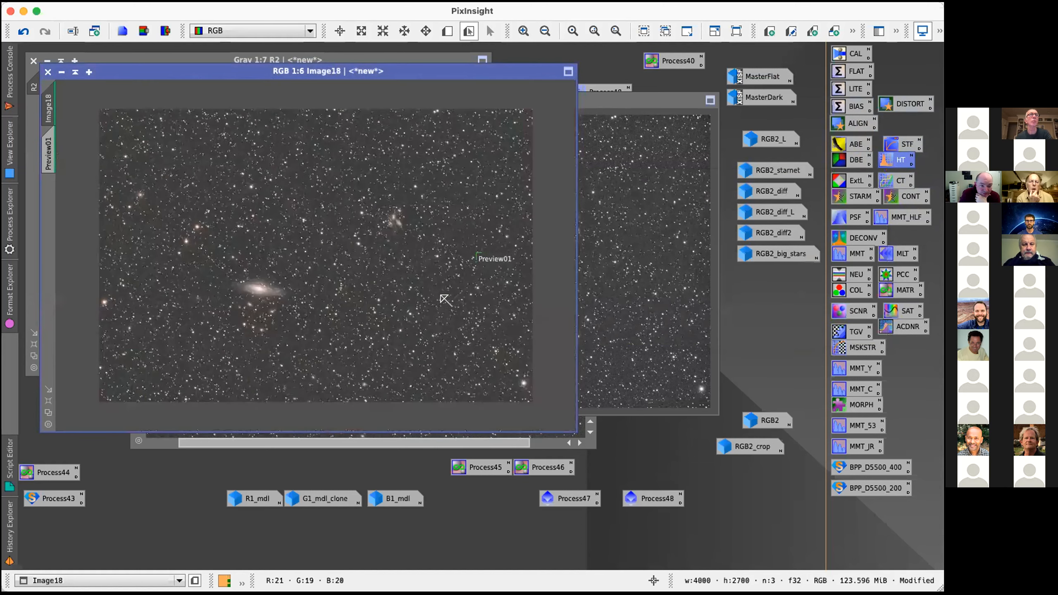
Step: Open ColorCalibration and enable the background reference's region of interest, taking the coordinates from Preview01
{"action": "double_click", "coordinate": [840, 291]}
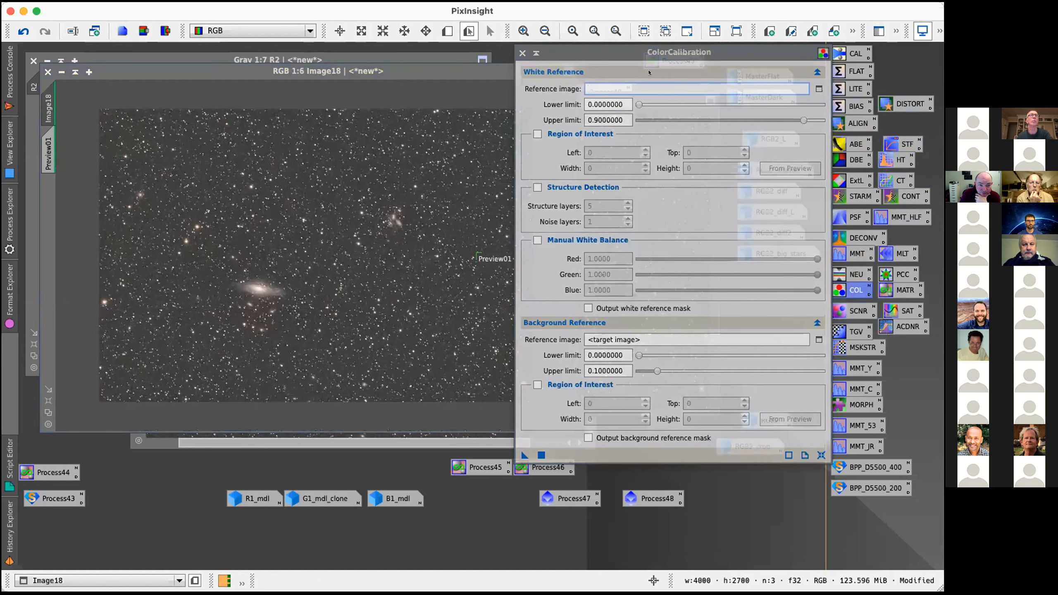
{"action": "left_click", "coordinate": [537, 384]}
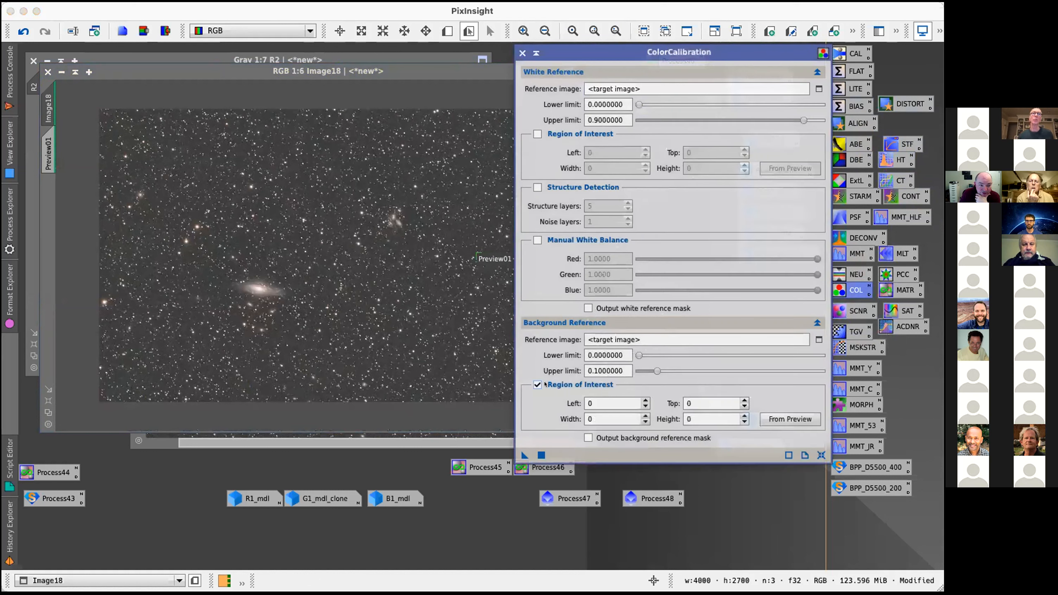
{"action": "left_click", "coordinate": [776, 416]}
{"action": "left_click", "coordinate": [462, 287]}
{"action": "left_click", "coordinate": [464, 309]}
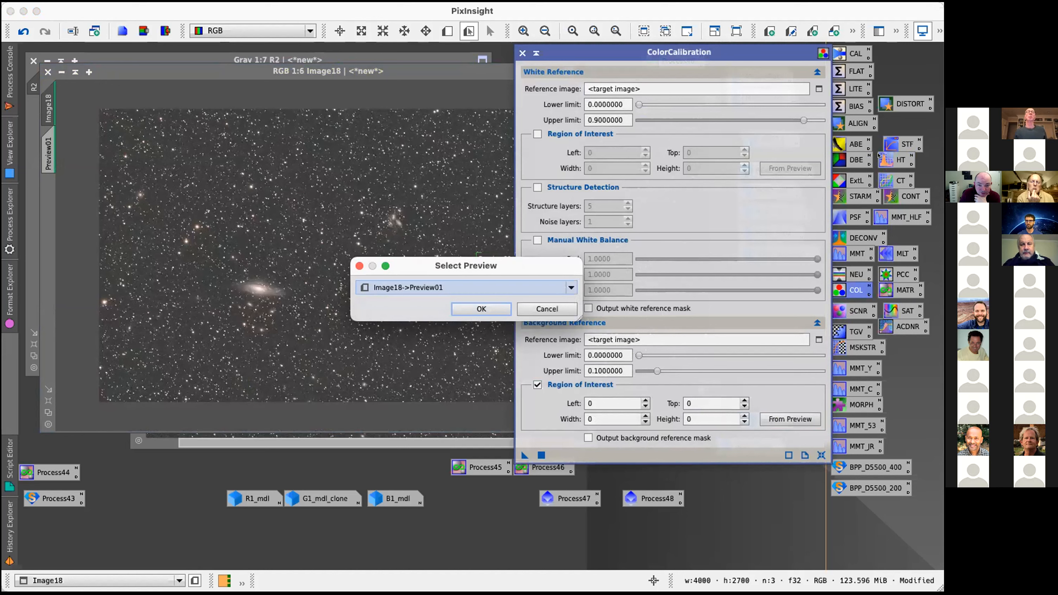
{"action": "key", "text": "Return"}
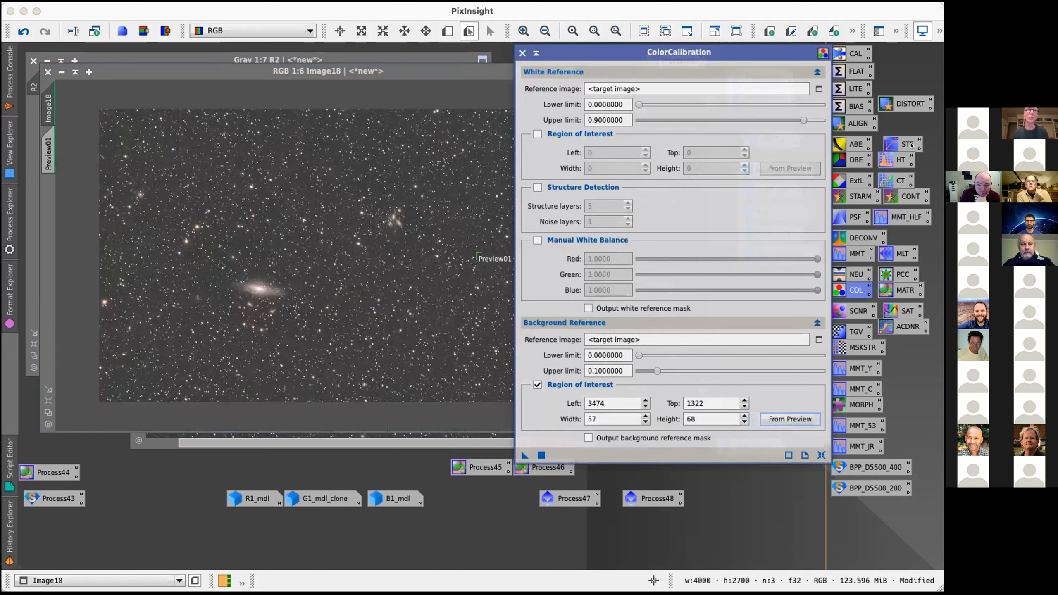
Step: Check the background preview's histogram for the peak's upper end and set the background reference's upper limit to 0.0007
{"action": "double_click", "coordinate": [897, 160]}
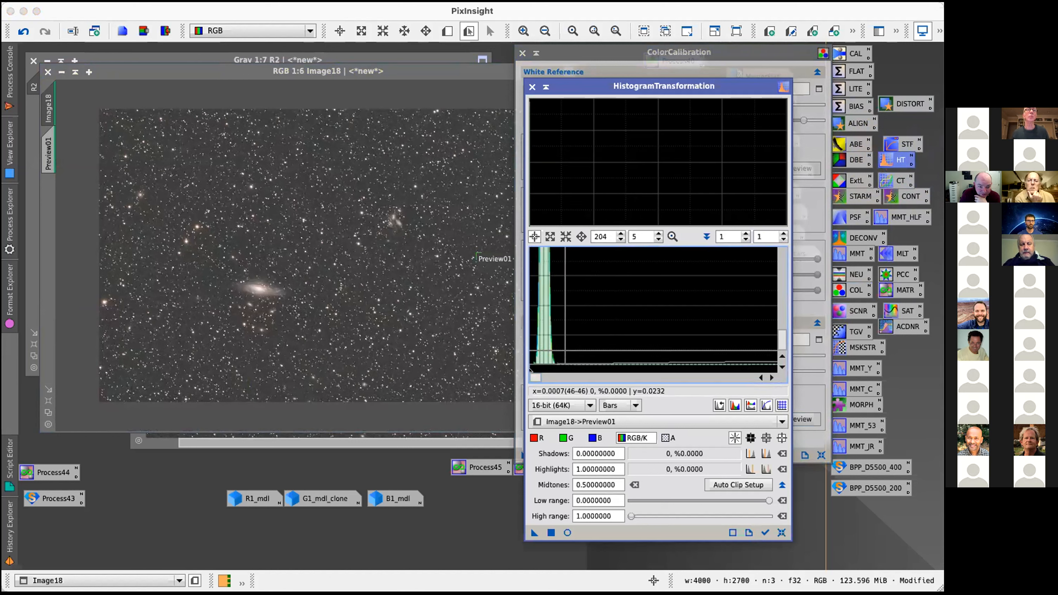
{"action": "left_click", "coordinate": [532, 86]}
{"action": "left_click_drag", "start_coordinate": [624, 370], "coordinate": [565, 350]}
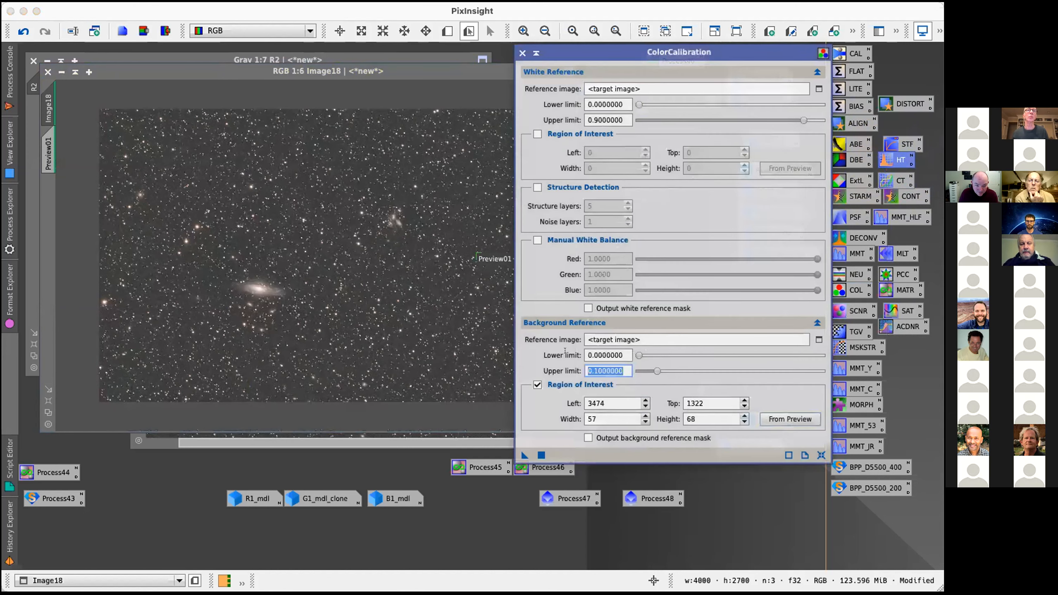
{"action": "type", "text": "0."}
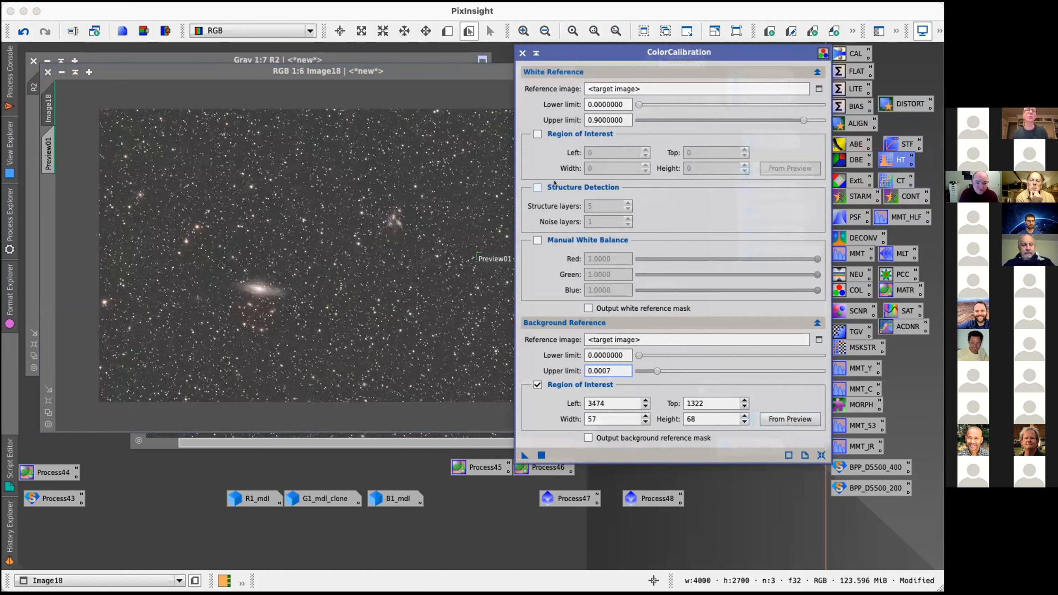
Step: Apply ColorCalibration to the RGB image with structure detection disabled, and close the process
{"action": "left_click", "coordinate": [555, 184]}
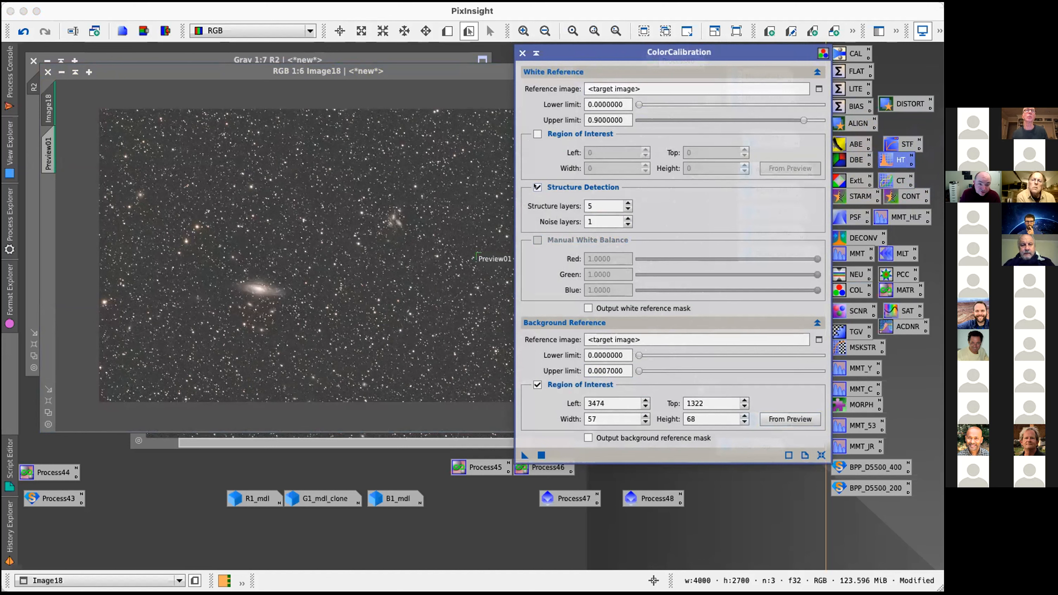
{"action": "left_click", "coordinate": [536, 187]}
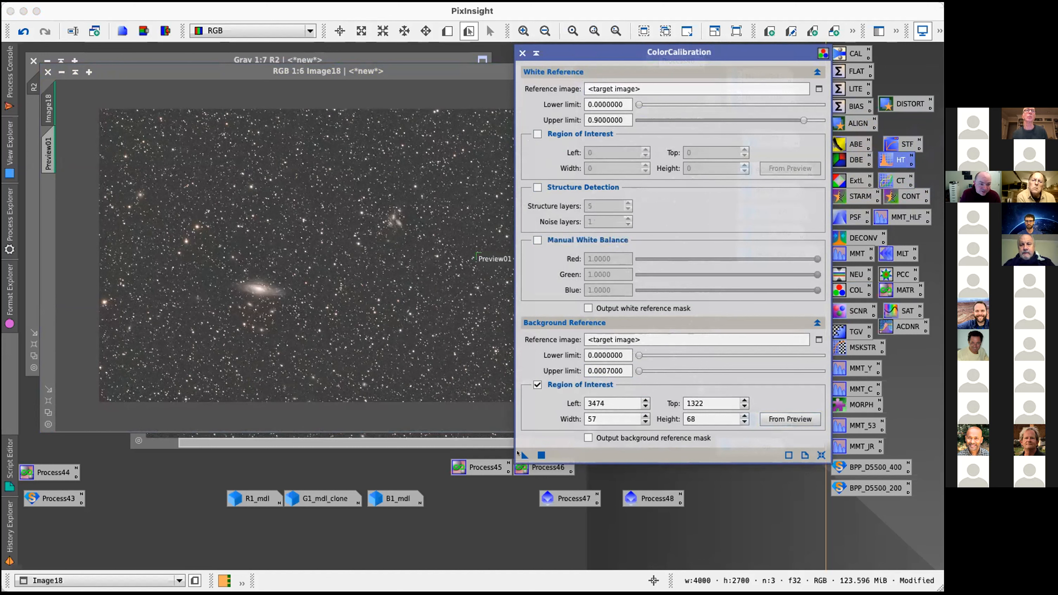
{"action": "left_click_drag", "start_coordinate": [519, 455], "coordinate": [316, 233]}
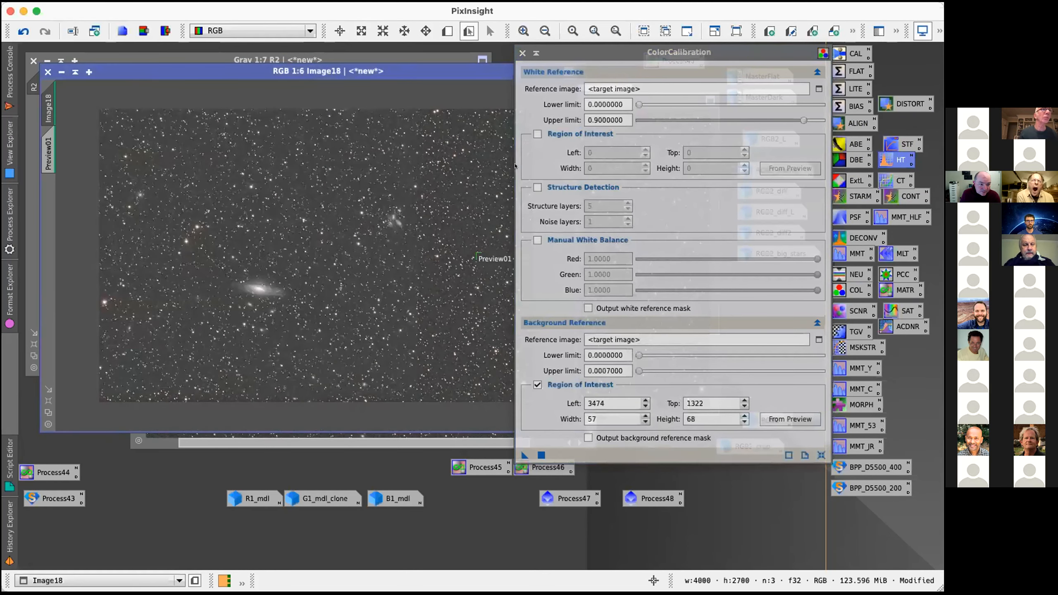
{"action": "left_click", "coordinate": [522, 53]}
Step: Create a second preview of about 355 × 310 px from the large galaxy's core to the adjoining background, and view it at 1:1
{"action": "scroll", "coordinate": [397, 253], "scroll_direction": "up", "scroll_amount": 1}
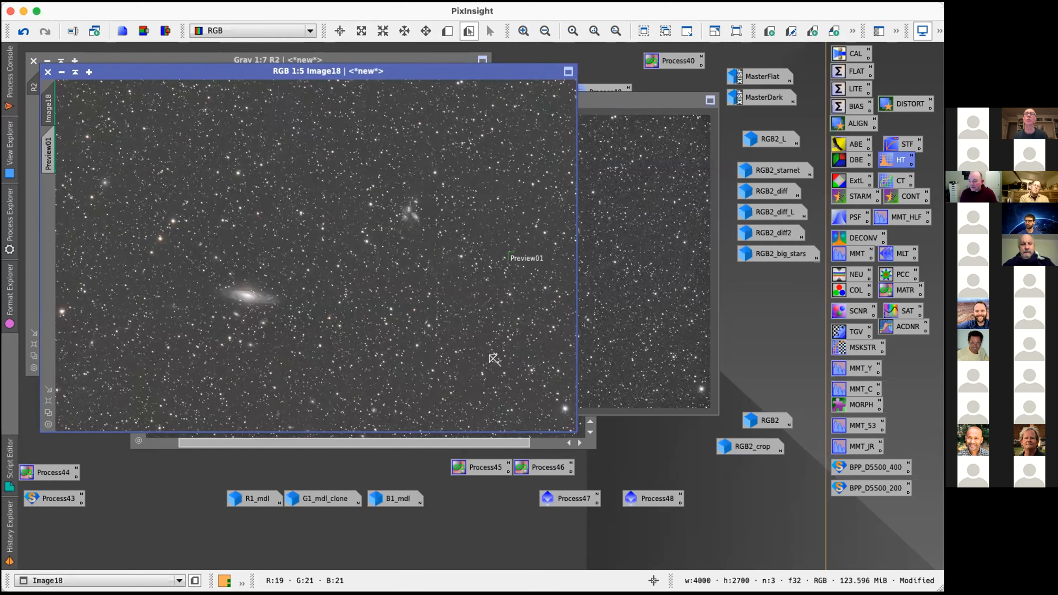
{"action": "key", "text": "alt+n"}
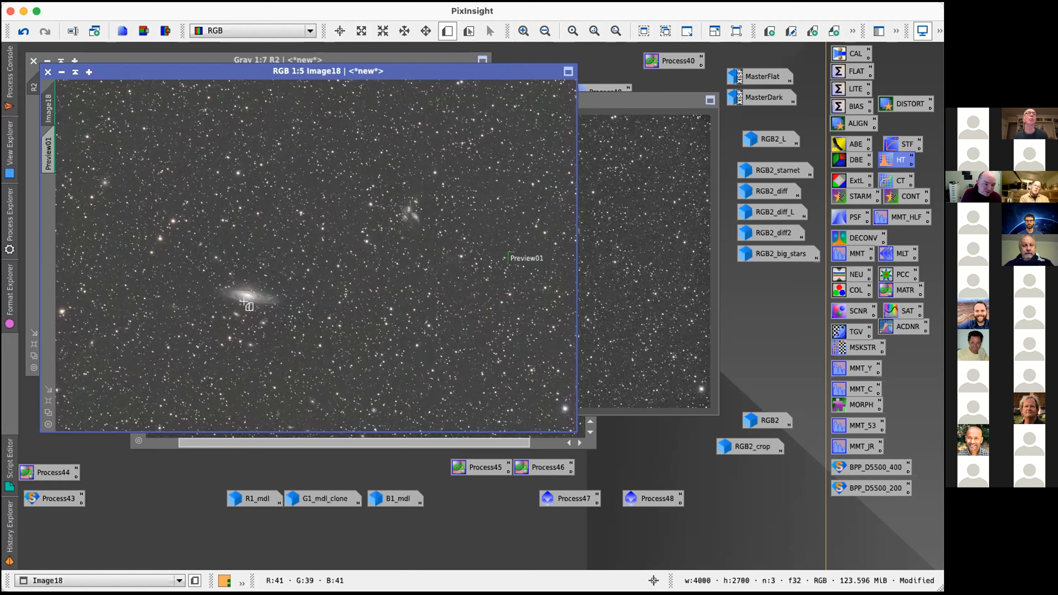
{"action": "left_click_drag", "start_coordinate": [243, 301], "coordinate": [290, 260]}
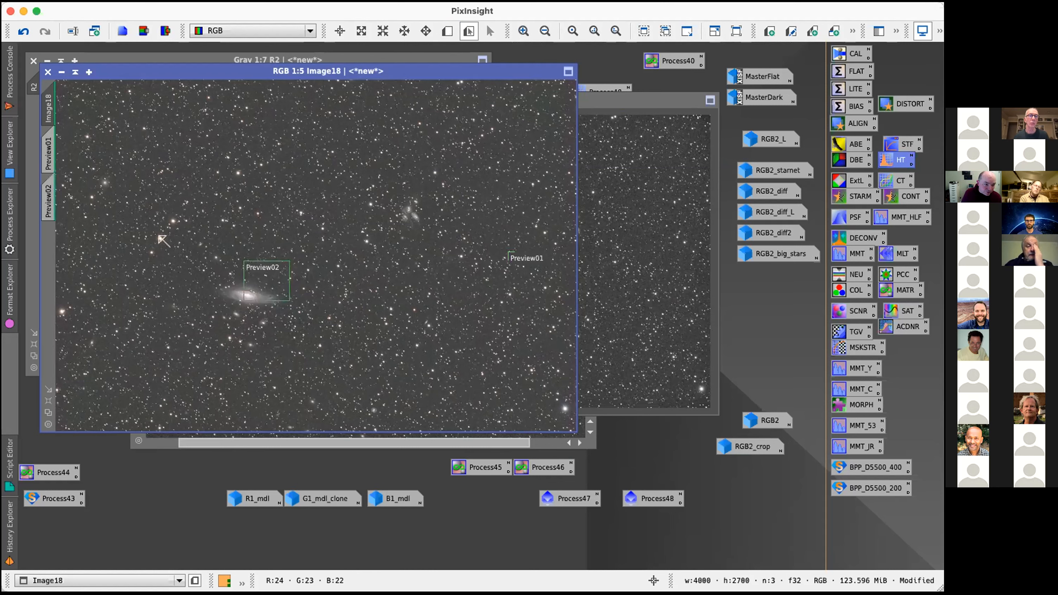
{"action": "left_click", "coordinate": [49, 202]}
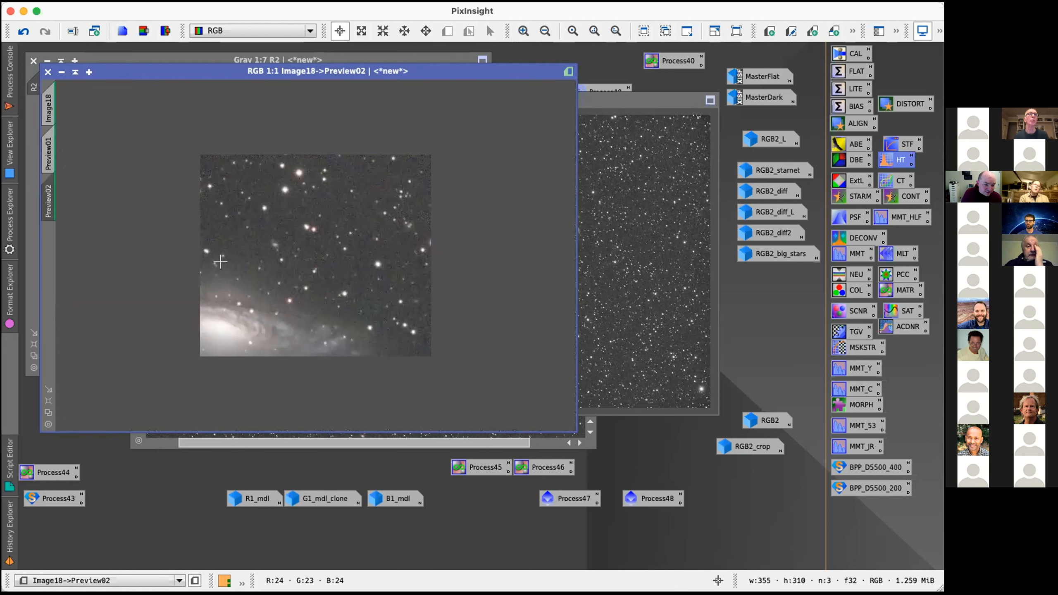
{"action": "left_click", "coordinate": [49, 108]}
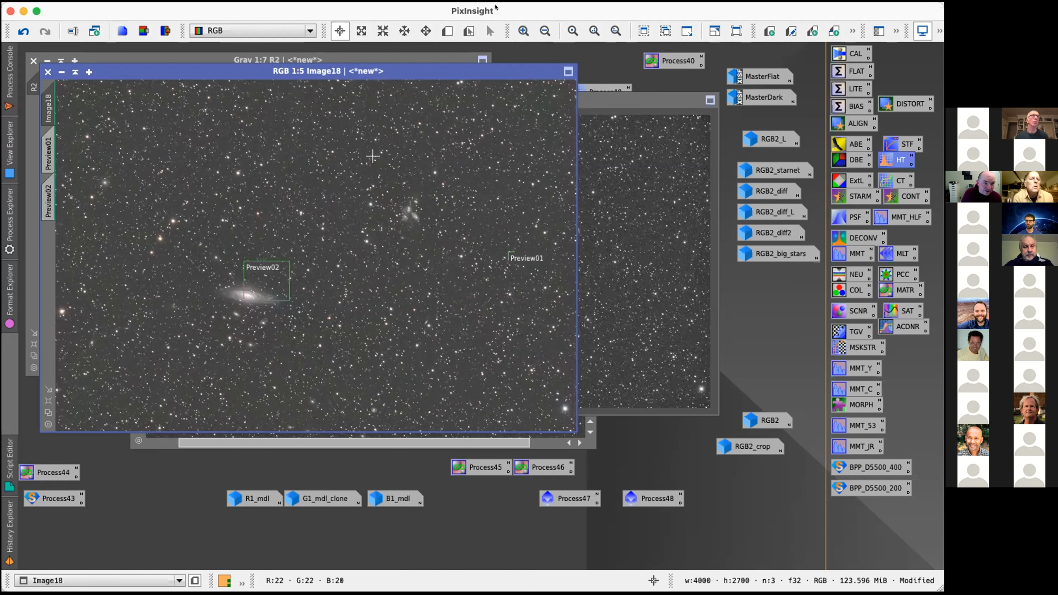
Step: Enlarge the galaxy preview in the RGB image to about 675 × 535 px to include more background, and view it
{"action": "left_click", "coordinate": [447, 30]}
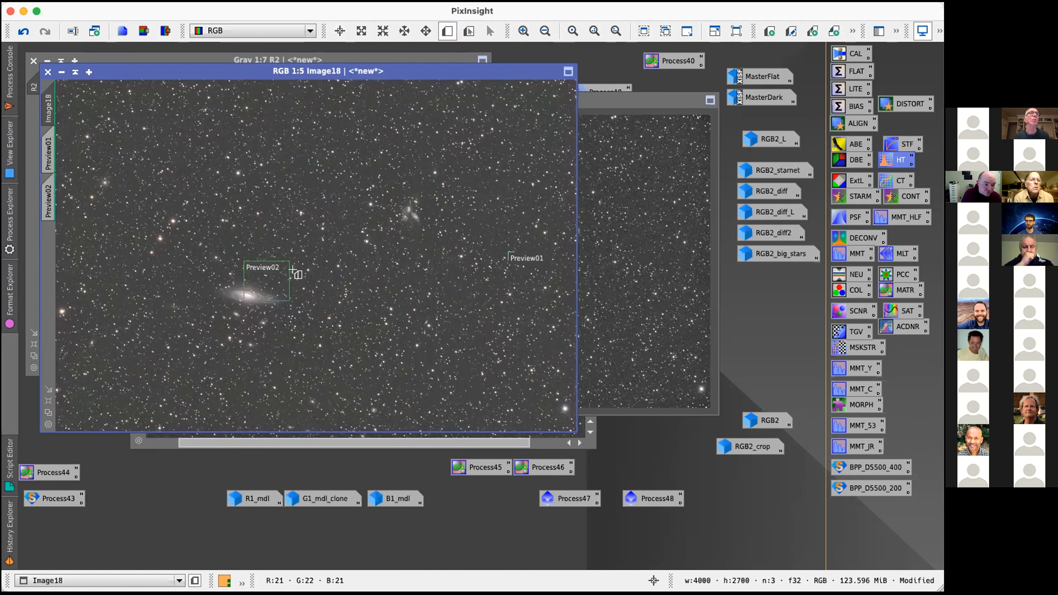
{"action": "key", "text": "alt+e"}
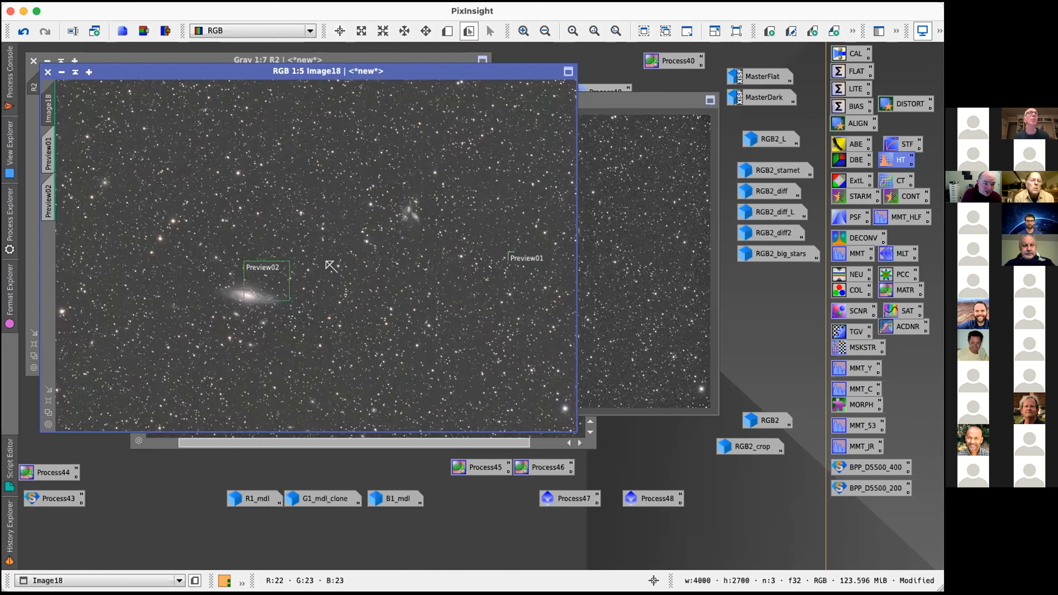
{"action": "mouse_move", "coordinate": [289, 261]}
{"action": "left_mouse_down"}
{"action": "mouse_move", "coordinate": [309, 246]}
{"action": "mouse_move", "coordinate": [295, 261]}
{"action": "left_mouse_up"}
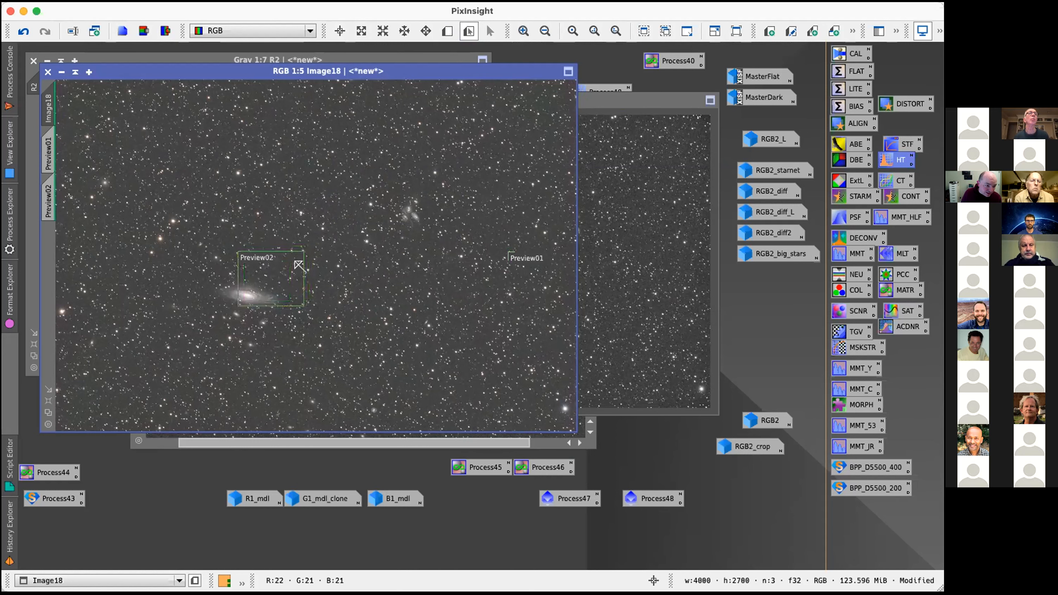
{"action": "left_click", "coordinate": [48, 194]}
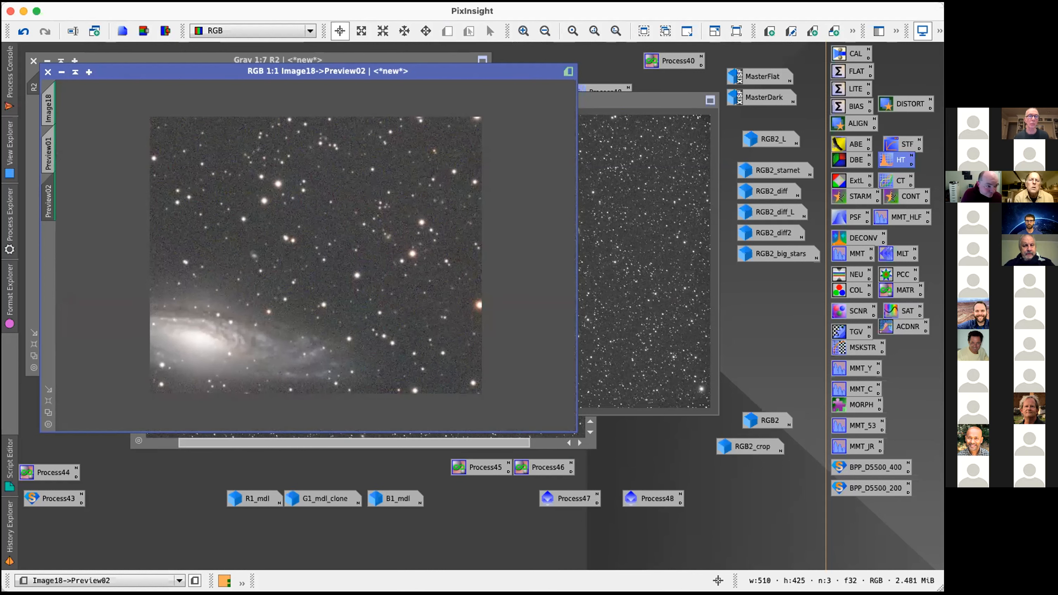
{"action": "left_click", "coordinate": [49, 115]}
{"action": "left_click", "coordinate": [468, 30]}
{"action": "left_click_drag", "start_coordinate": [302, 251], "coordinate": [323, 236]}
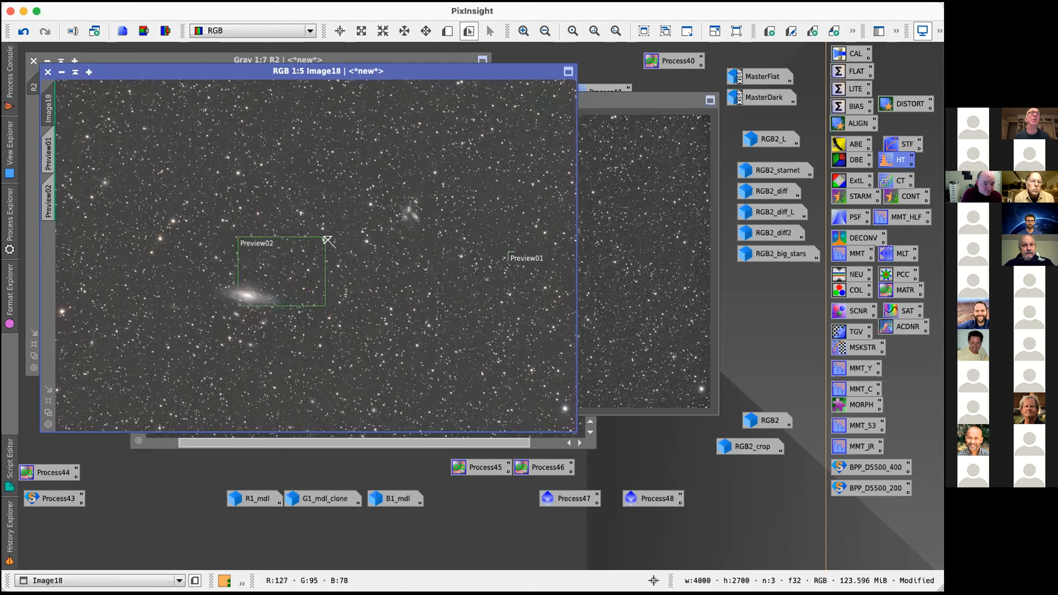
{"action": "left_click", "coordinate": [48, 193]}
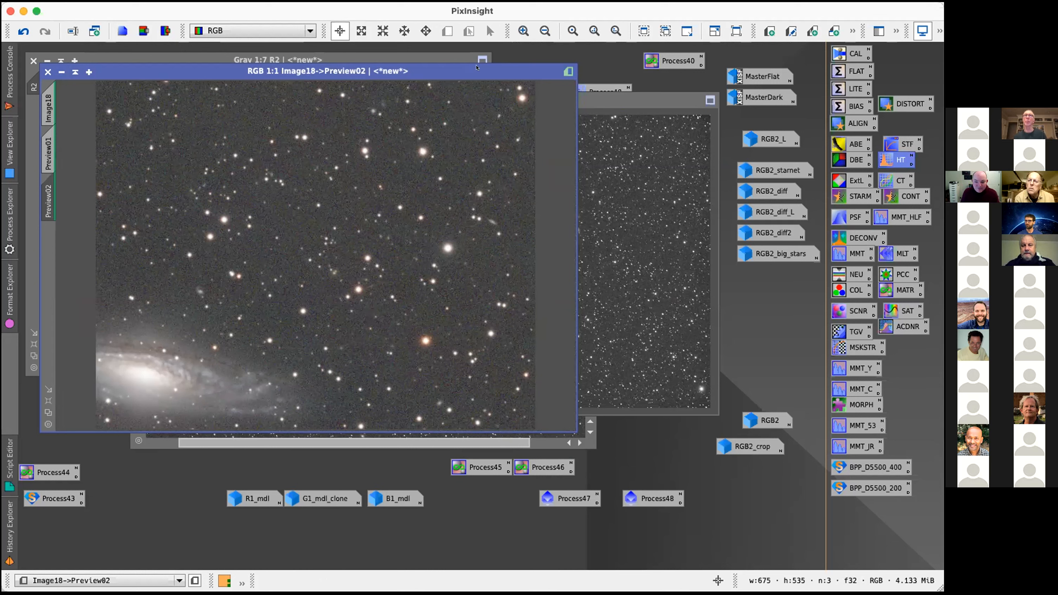
Step: Open the MultiscaleMedianTransform process, reset it to its defaults and set the number of layers to 8
{"action": "left_click", "coordinate": [265, 1]}
{"action": "mouse_move", "coordinate": [305, 1]}
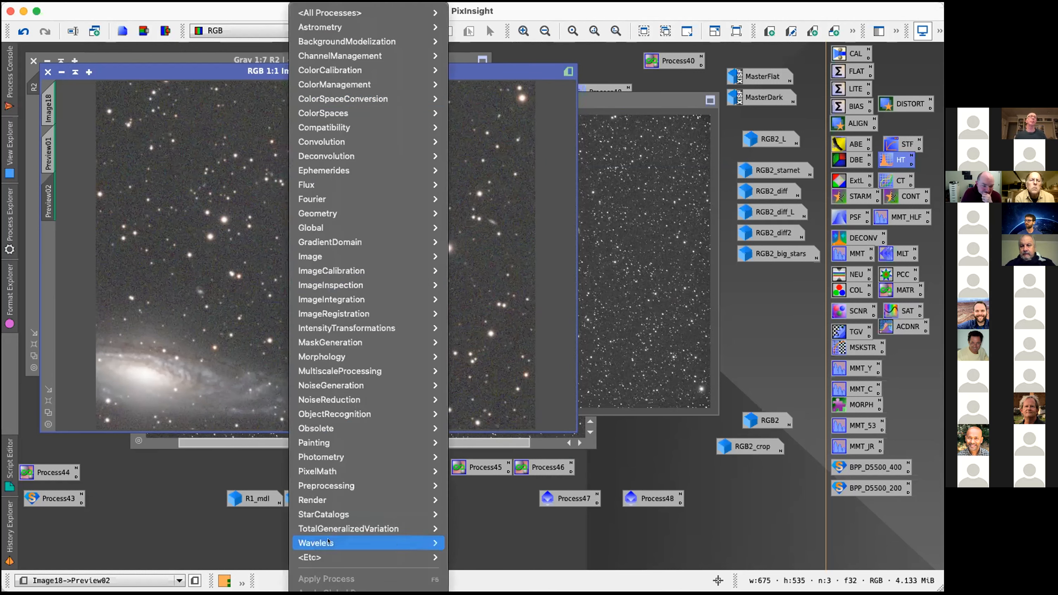
{"action": "mouse_move", "coordinate": [417, 543]}
{"action": "left_click", "coordinate": [524, 571]}
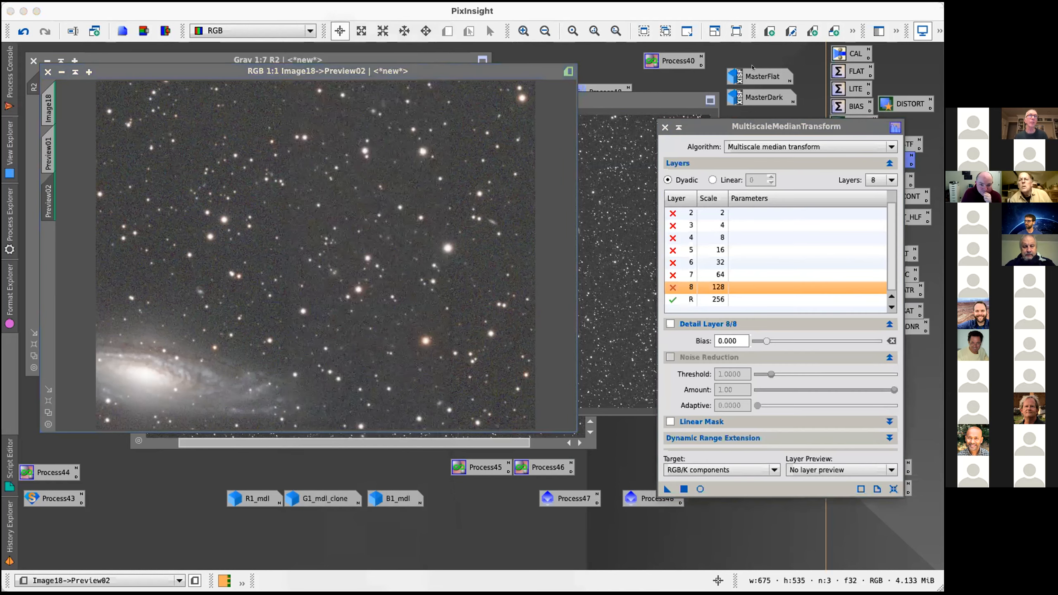
{"action": "left_click_drag", "start_coordinate": [754, 120], "coordinate": [612, 115]}
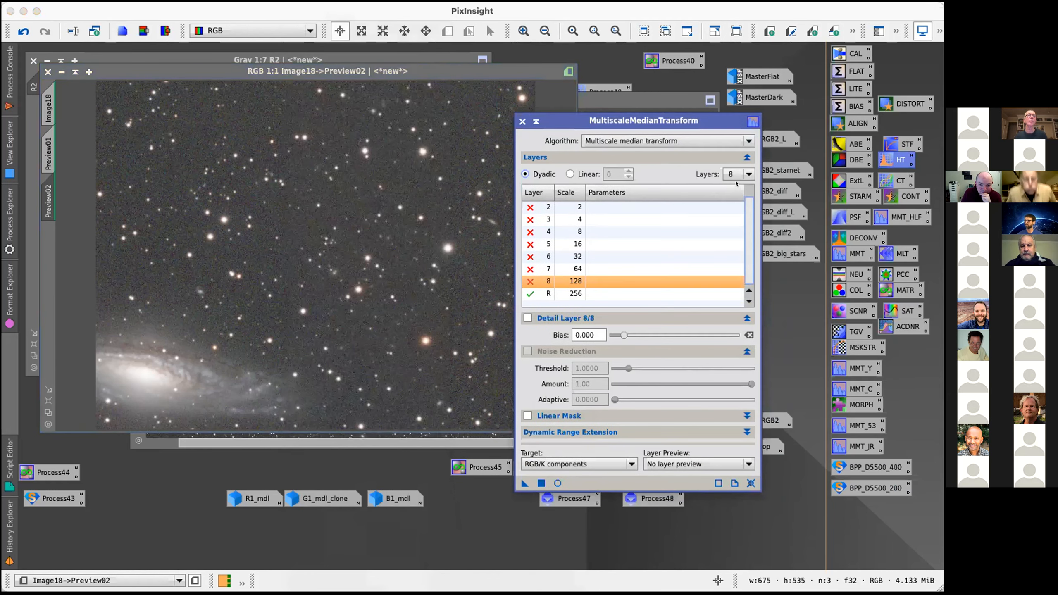
{"action": "left_click", "coordinate": [751, 482]}
{"action": "left_click", "coordinate": [748, 175]}
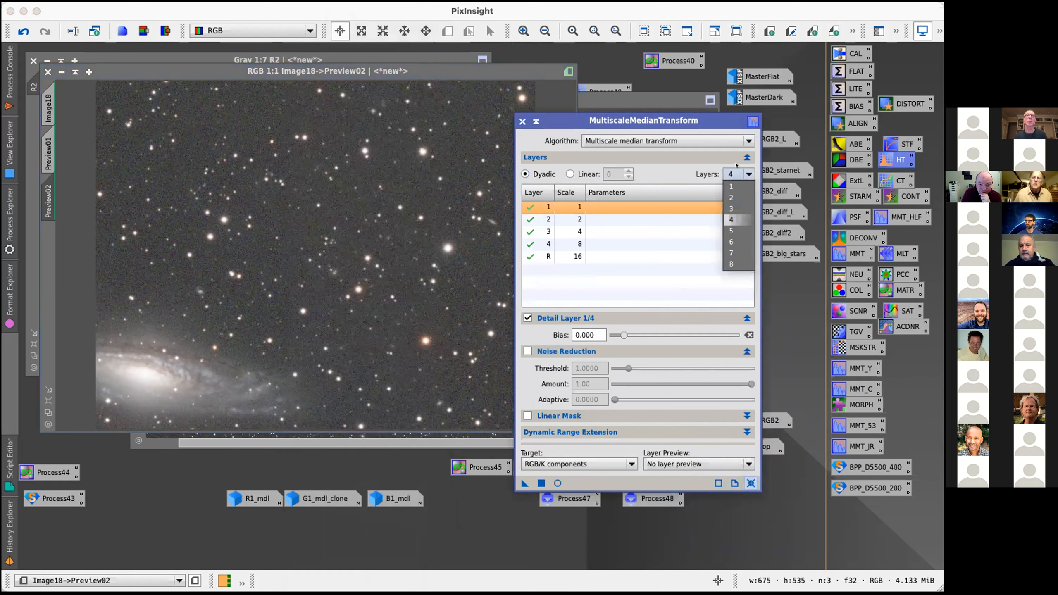
{"action": "left_click", "coordinate": [735, 264]}
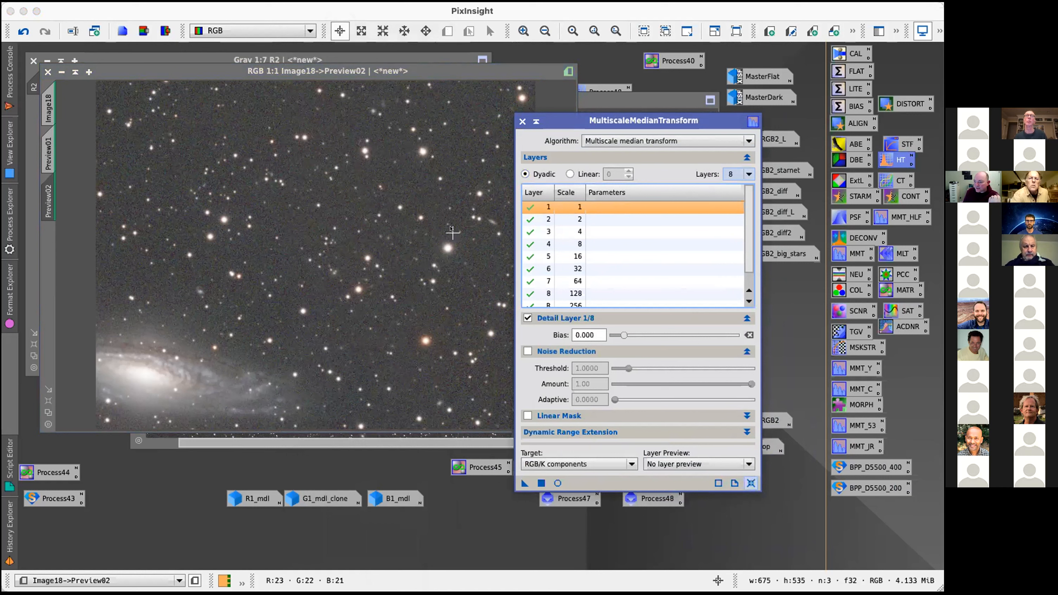
Step: Set the layer preview to All Changes and apply the transform to Preview02 with layer 1 selected
{"action": "left_click", "coordinate": [701, 463]}
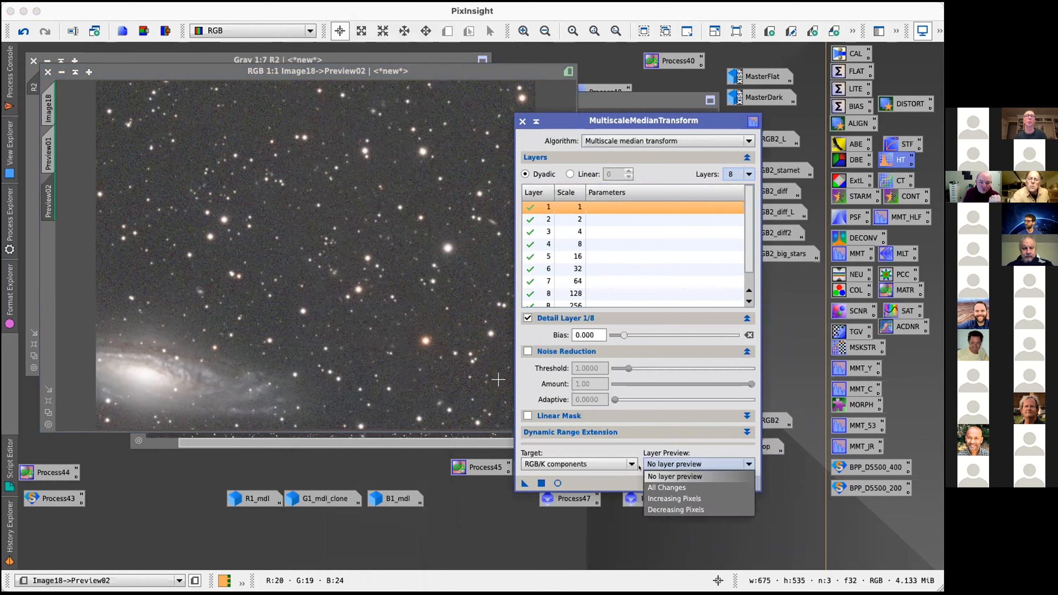
{"action": "left_click", "coordinate": [666, 487]}
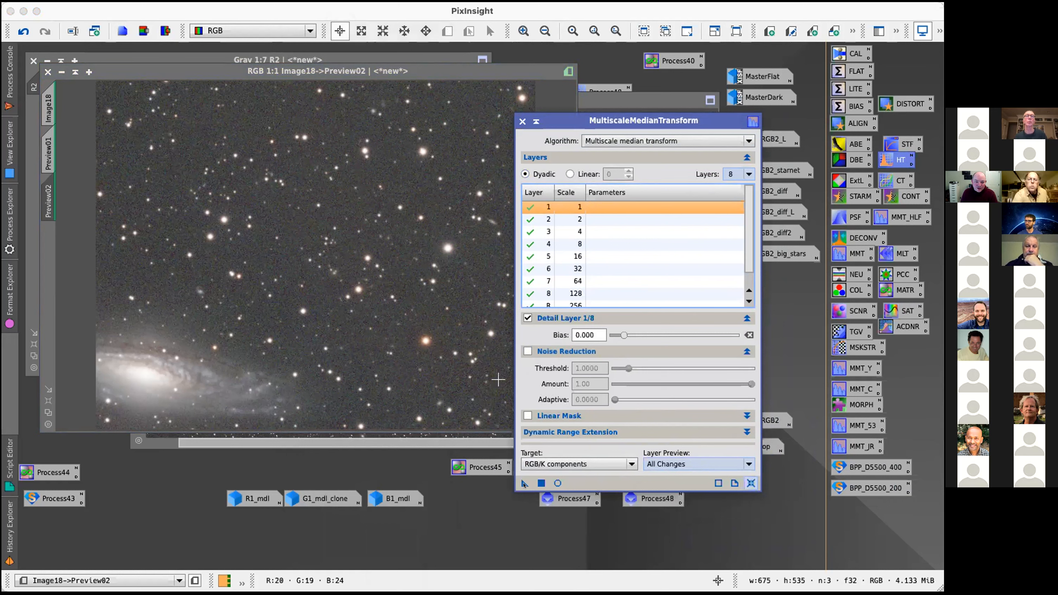
{"action": "left_click_drag", "start_coordinate": [520, 484], "coordinate": [348, 195]}
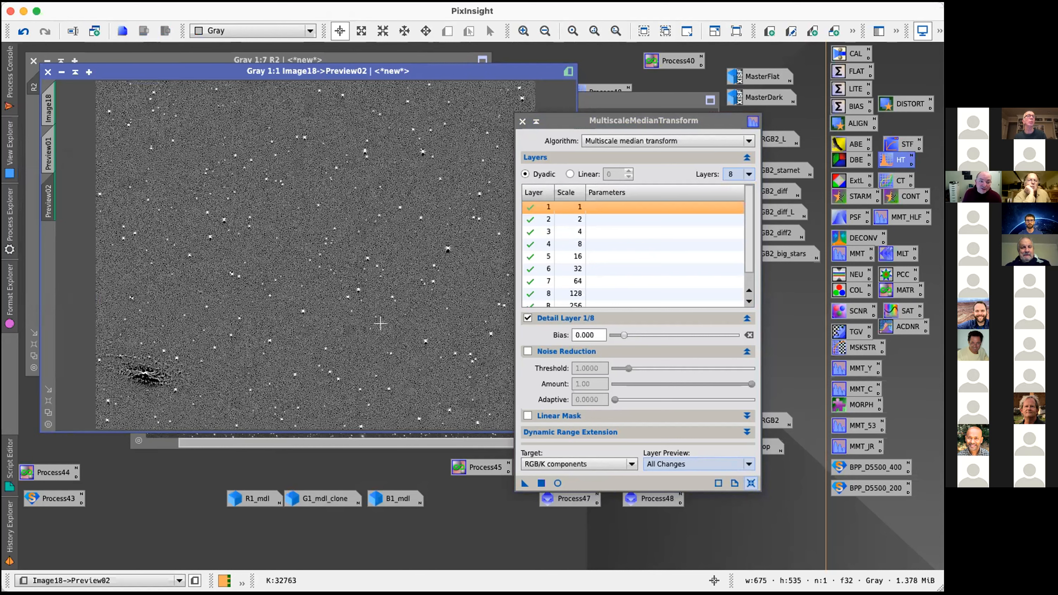
Step: Examine the layer 1 detail in Preview02 up close, comparing background noise, stars and the galaxy core
{"action": "scroll", "coordinate": [395, 259], "scroll_direction": "up", "scroll_amount": 3}
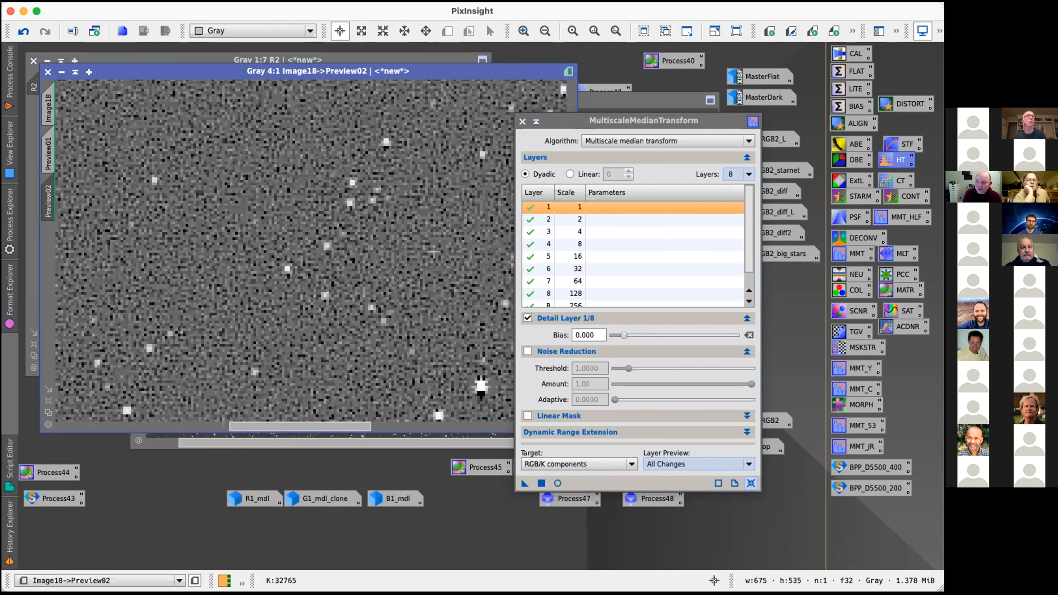
{"action": "scroll", "coordinate": [433, 247], "scroll_direction": "down", "scroll_amount": 3}
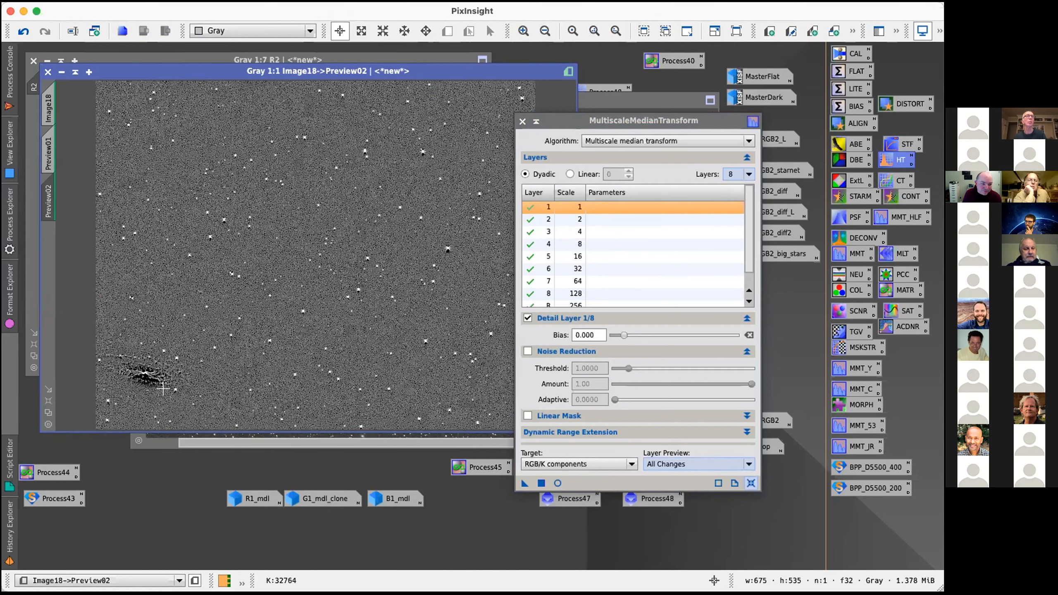
{"action": "scroll", "coordinate": [163, 388], "scroll_direction": "up", "scroll_amount": 2}
{"action": "key", "text": "space"}
{"action": "left_click_drag", "start_coordinate": [163, 388], "coordinate": [437, 117]}
{"action": "key", "text": "space"}
{"action": "left_click_drag", "start_coordinate": [258, 313], "coordinate": [353, 284]}
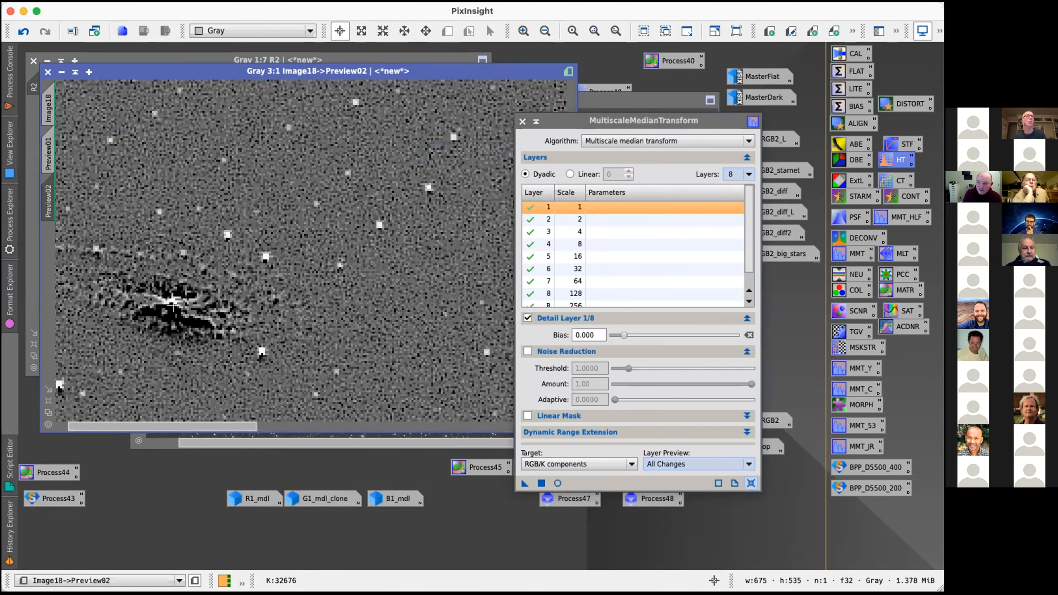
{"action": "scroll", "coordinate": [226, 274], "scroll_direction": "down", "scroll_amount": 1}
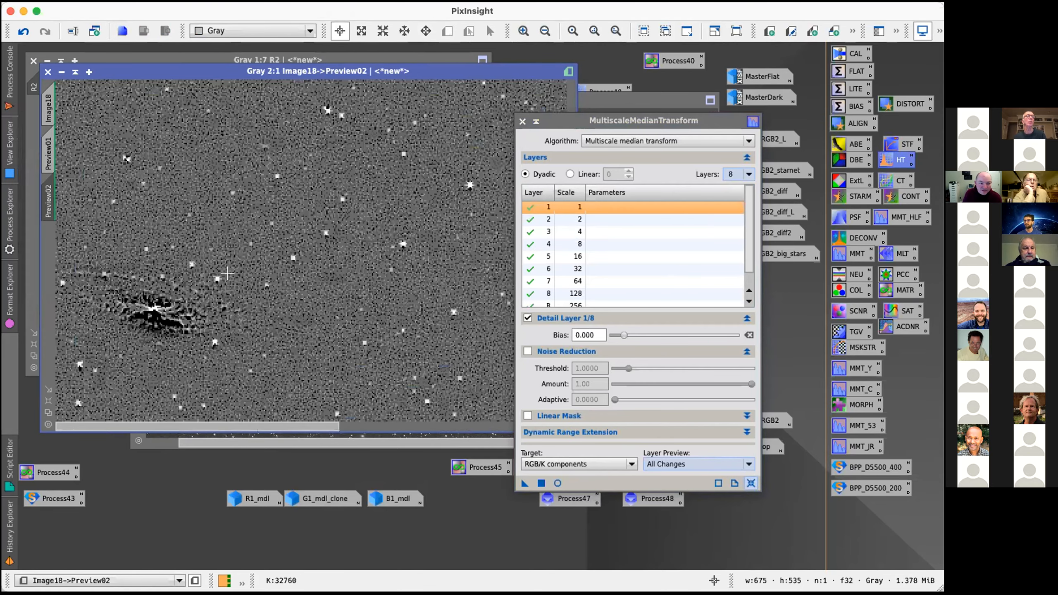
{"action": "scroll", "coordinate": [227, 274], "scroll_direction": "down", "scroll_amount": 1}
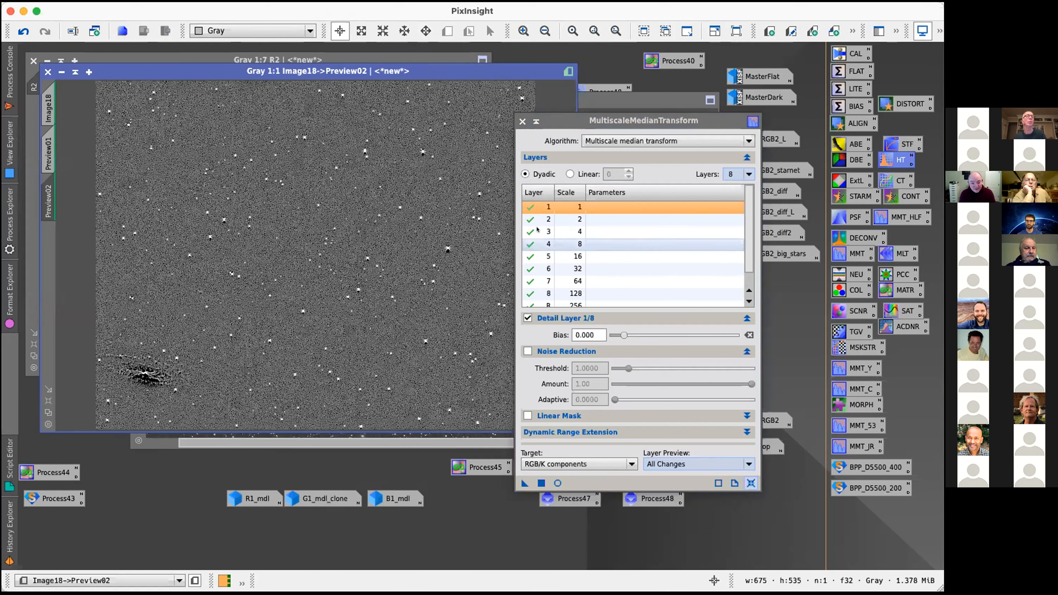
Step: Enable noise reduction for layer 1 and test it on Preview02 at threshold 1.0000, followed by threshold 2.0000
{"action": "left_click", "coordinate": [527, 351]}
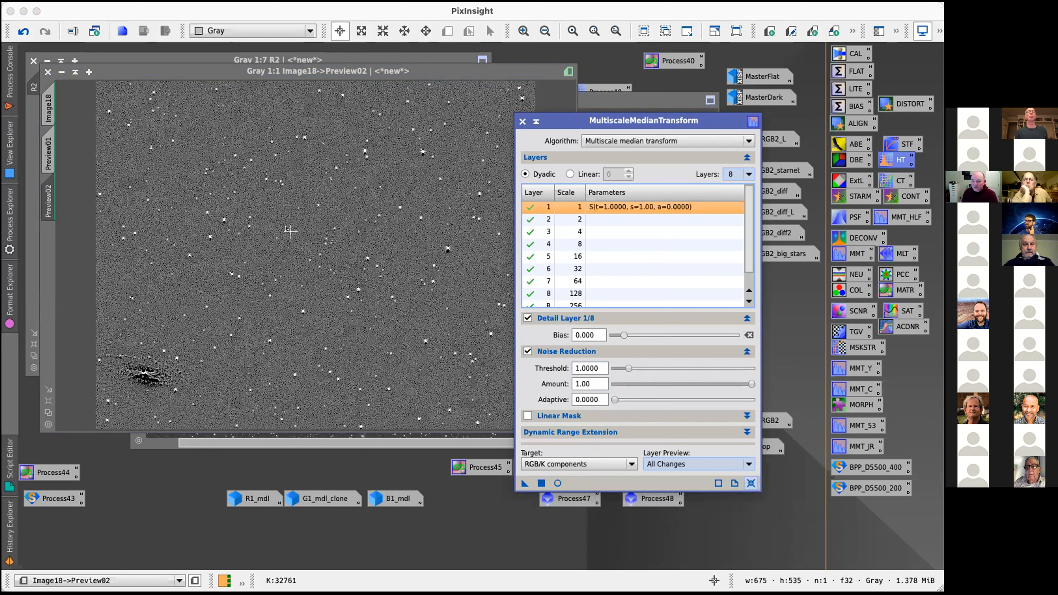
{"action": "left_click", "coordinate": [525, 484]}
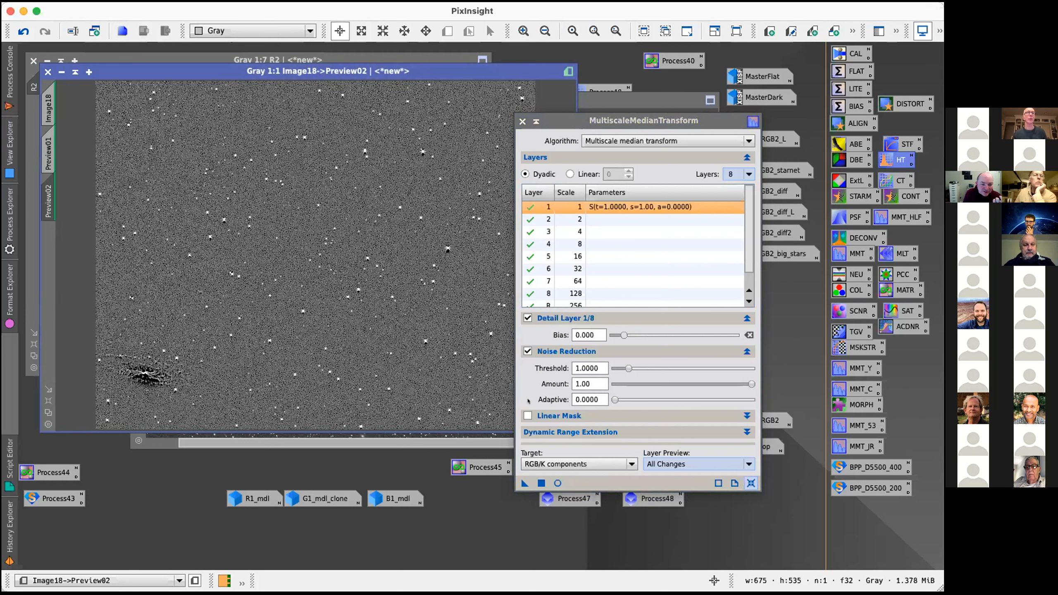
{"action": "left_click_drag", "start_coordinate": [627, 367], "coordinate": [638, 363]}
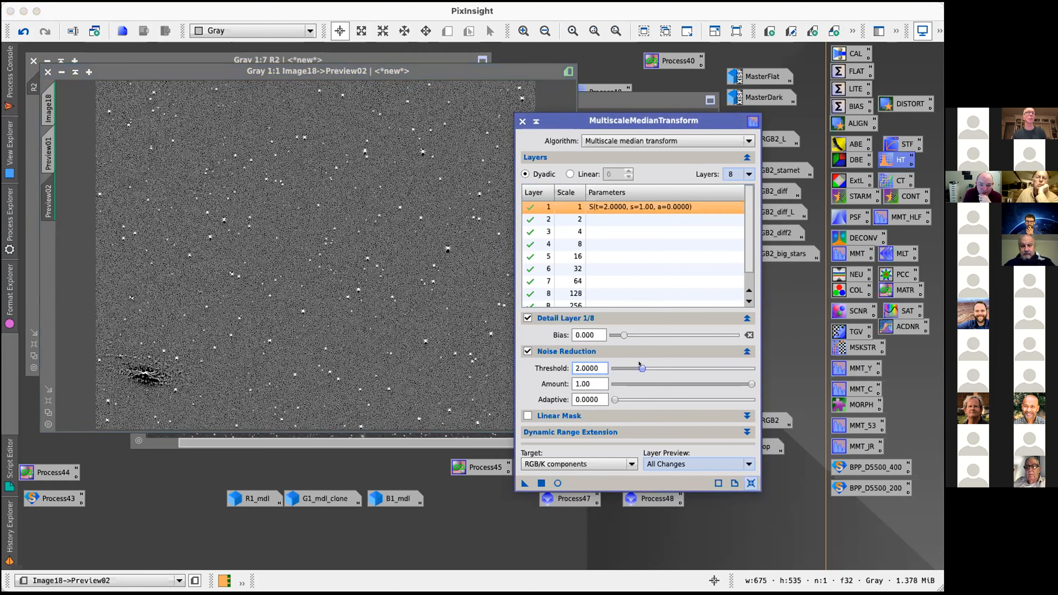
{"action": "left_click_drag", "start_coordinate": [524, 483], "coordinate": [349, 238]}
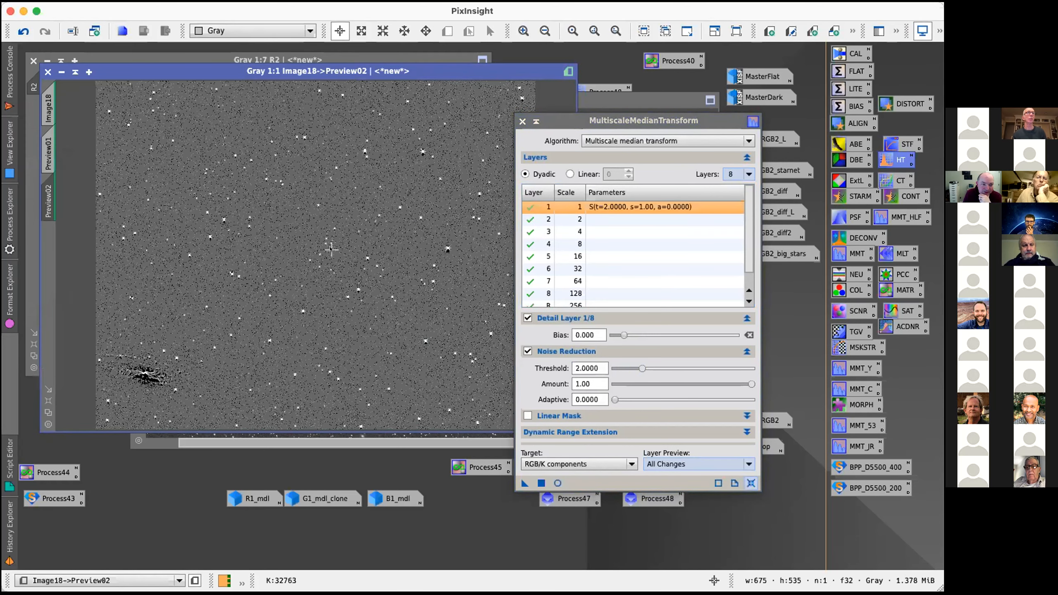
{"action": "scroll", "coordinate": [331, 228], "scroll_direction": "up", "scroll_amount": 3}
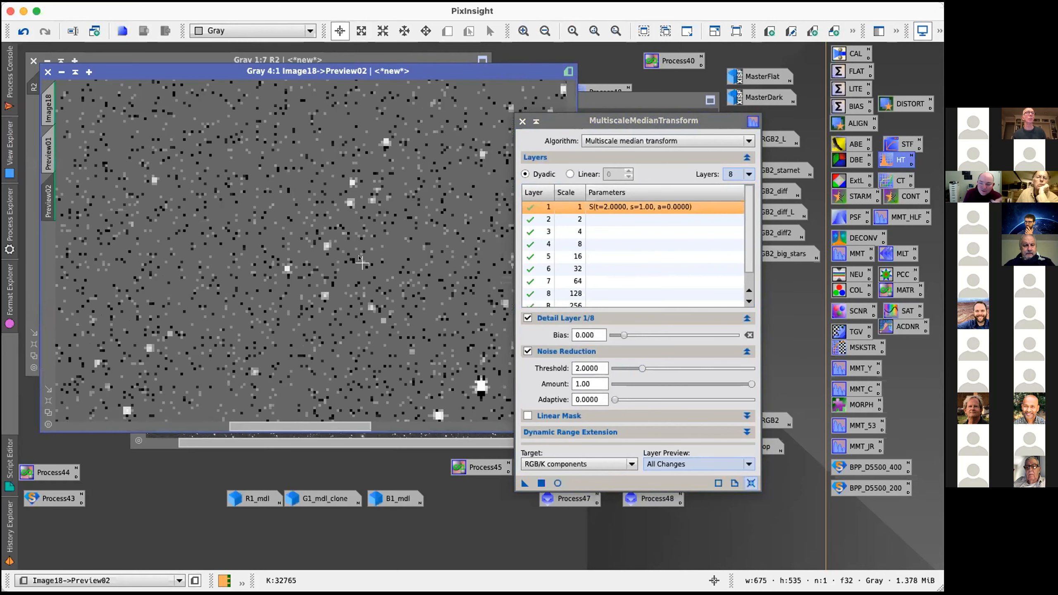
{"action": "scroll", "coordinate": [363, 258], "scroll_direction": "down", "scroll_amount": 2}
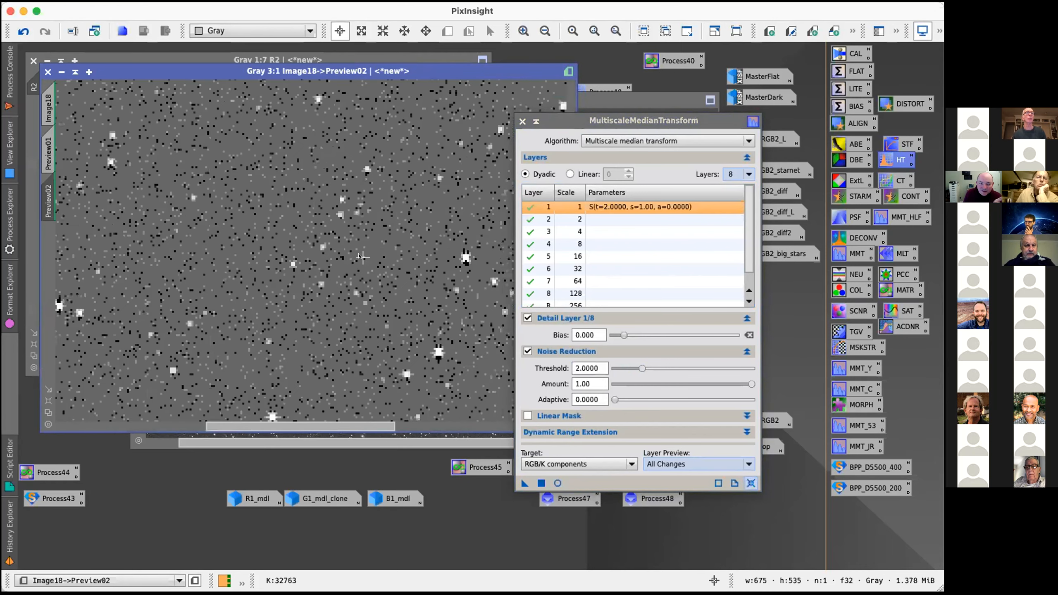
{"action": "scroll", "coordinate": [363, 257], "scroll_direction": "up", "scroll_amount": 1}
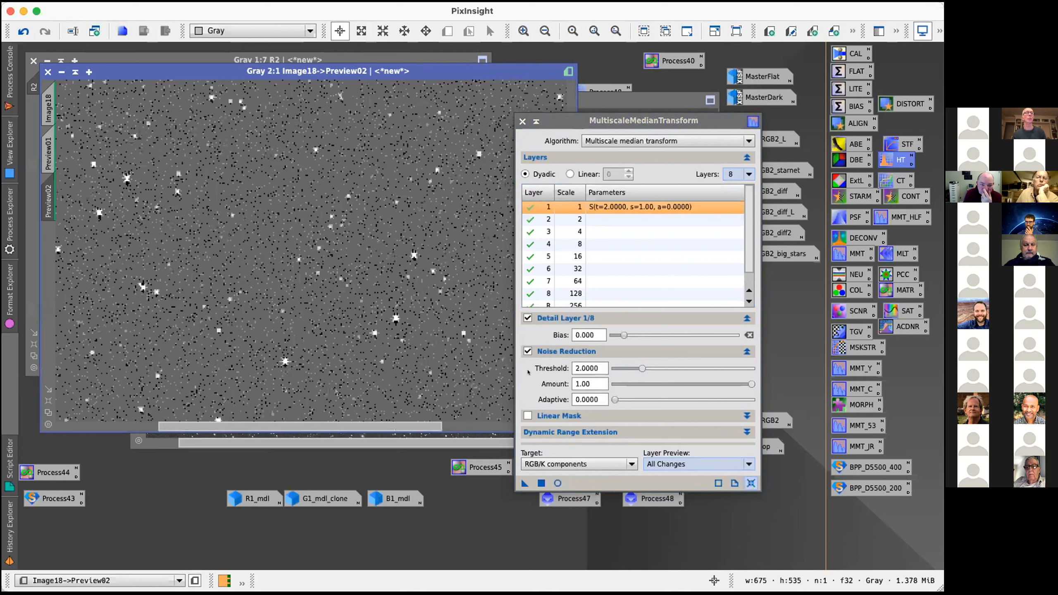
Step: Raise the layer 1 noise reduction threshold to 3.0000 and on to 4.0000, applying each value to Preview02
{"action": "left_click_drag", "start_coordinate": [640, 368], "coordinate": [652, 370]}
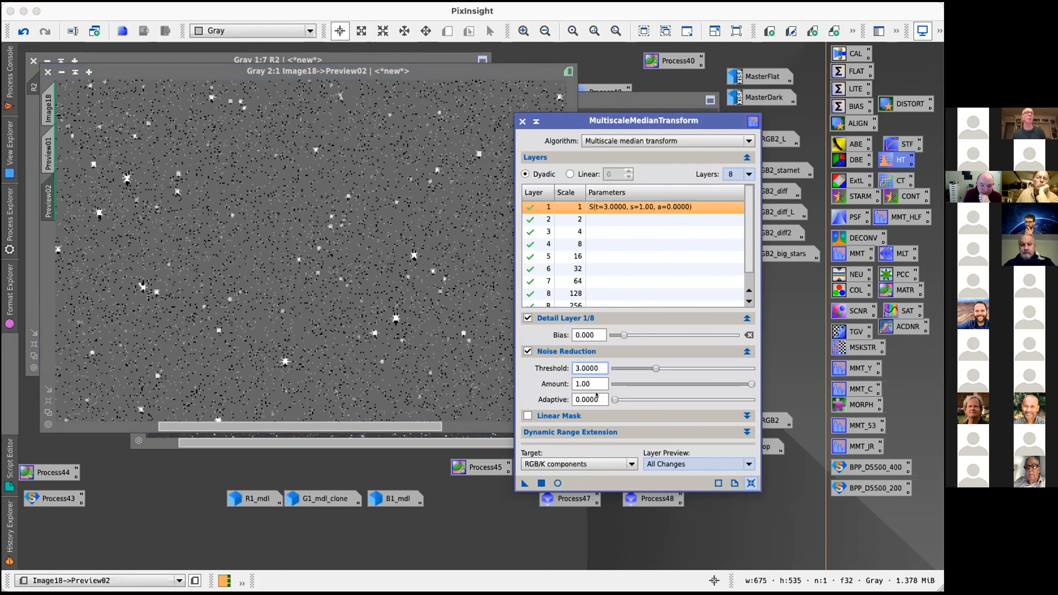
{"action": "left_click_drag", "start_coordinate": [525, 483], "coordinate": [445, 247]}
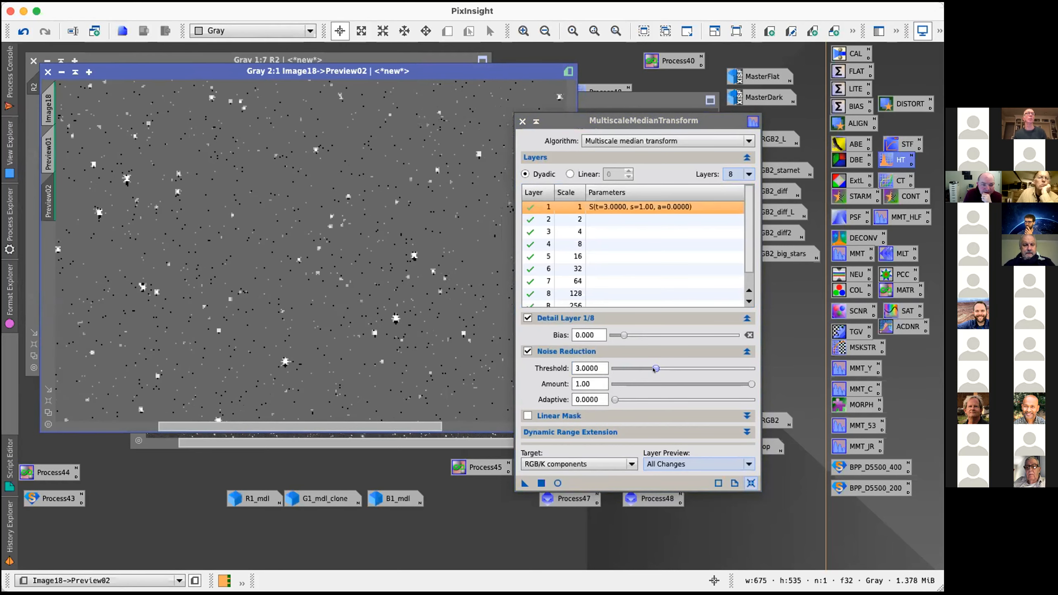
{"action": "left_click_drag", "start_coordinate": [654, 368], "coordinate": [669, 369]}
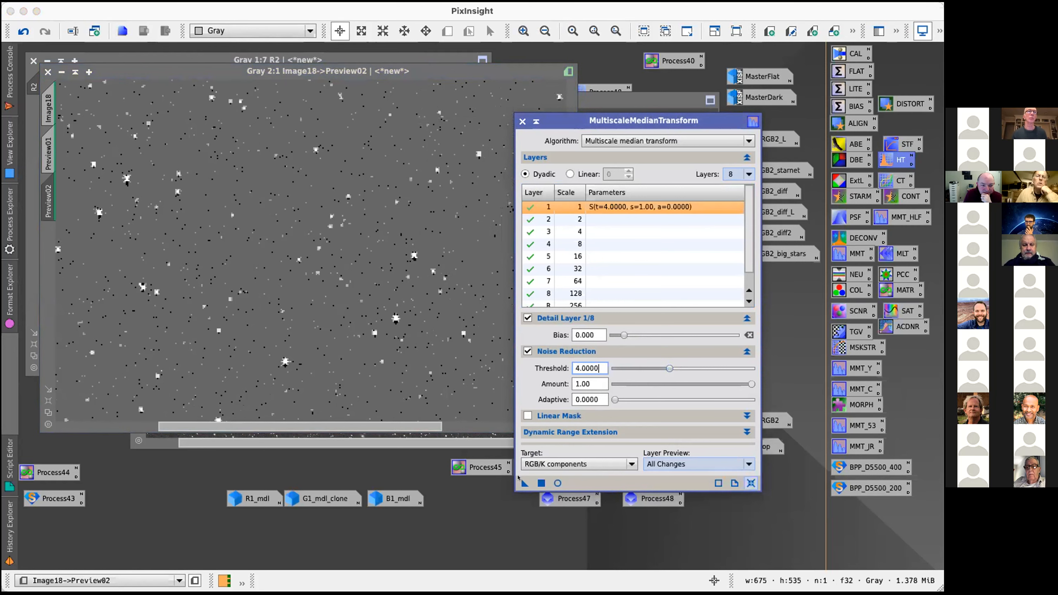
{"action": "left_click_drag", "start_coordinate": [337, 226], "coordinate": [338, 226]}
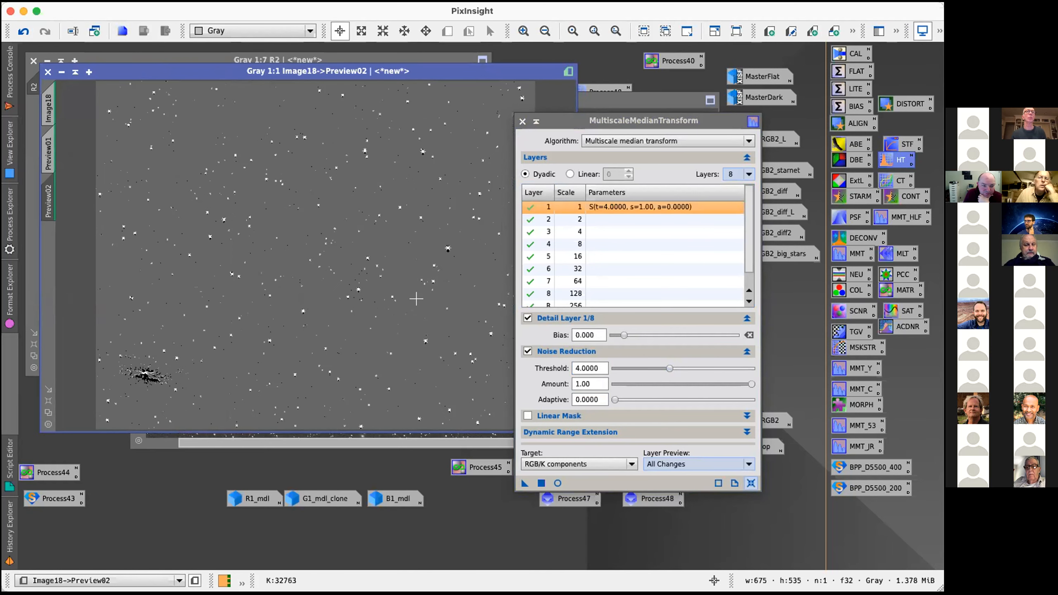
{"action": "scroll", "coordinate": [416, 299], "scroll_direction": "up", "scroll_amount": 2}
{"action": "scroll", "coordinate": [416, 298], "scroll_direction": "down", "scroll_amount": 2}
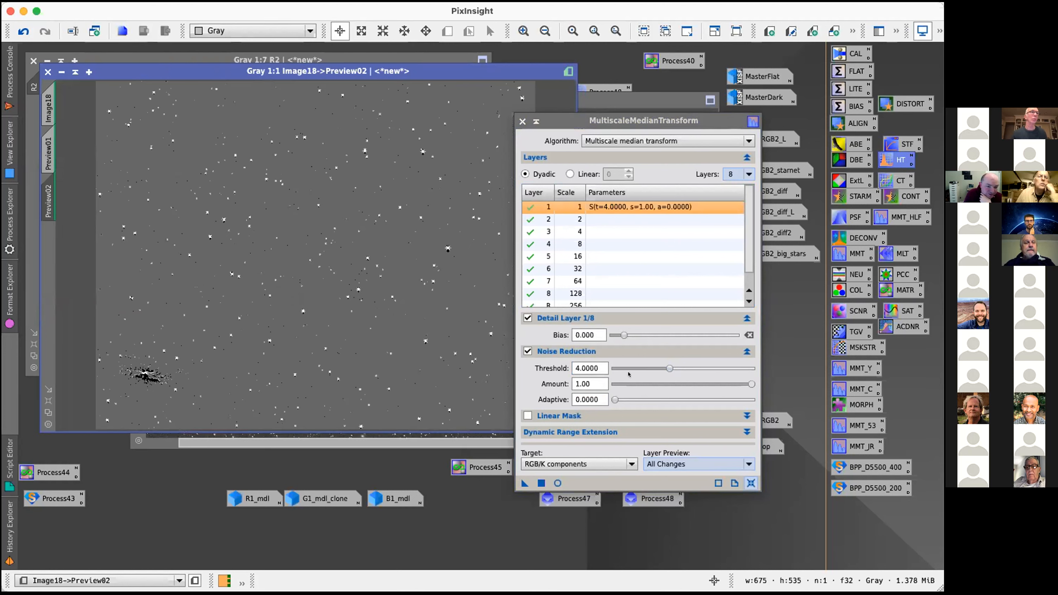
Step: Compare a layer 1 threshold of 3.0000 on Preview02, and return the threshold to 4.0000 and reapply
{"action": "left_click", "coordinate": [670, 363]}
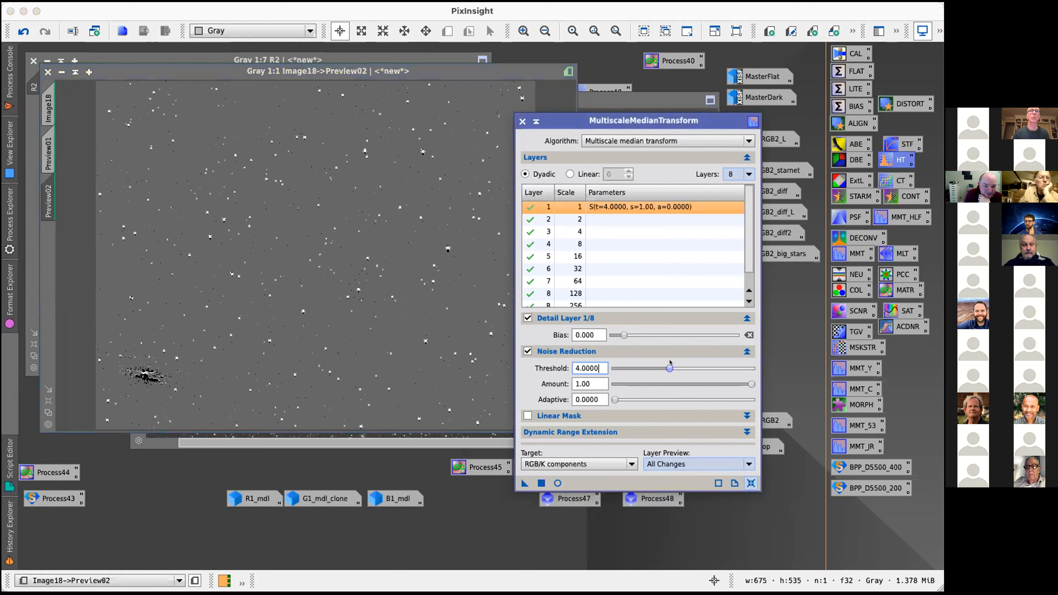
{"action": "left_click_drag", "start_coordinate": [670, 362], "coordinate": [659, 363]}
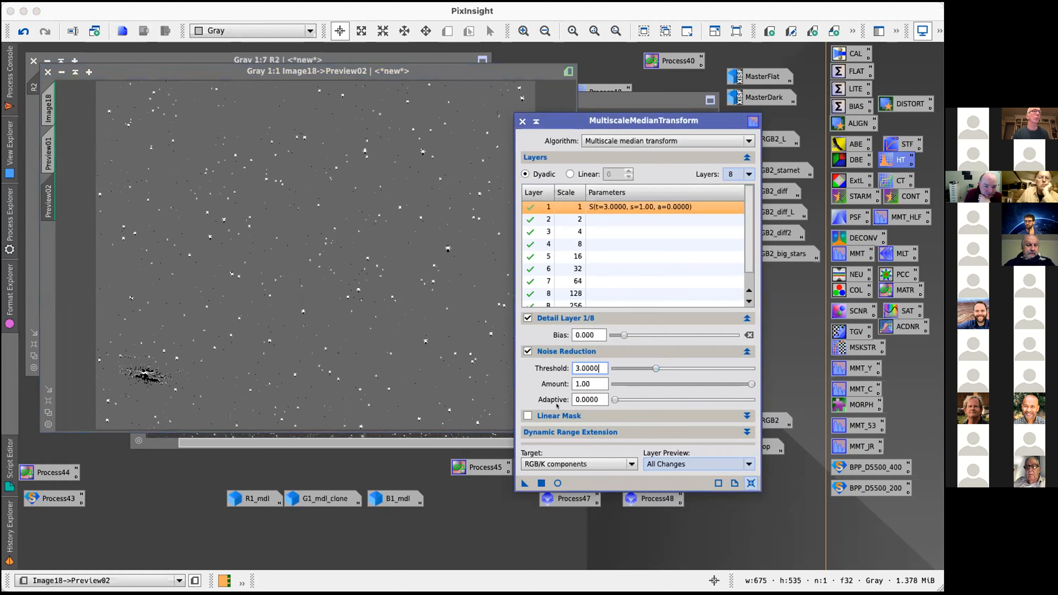
{"action": "left_click_drag", "start_coordinate": [524, 483], "coordinate": [357, 276]}
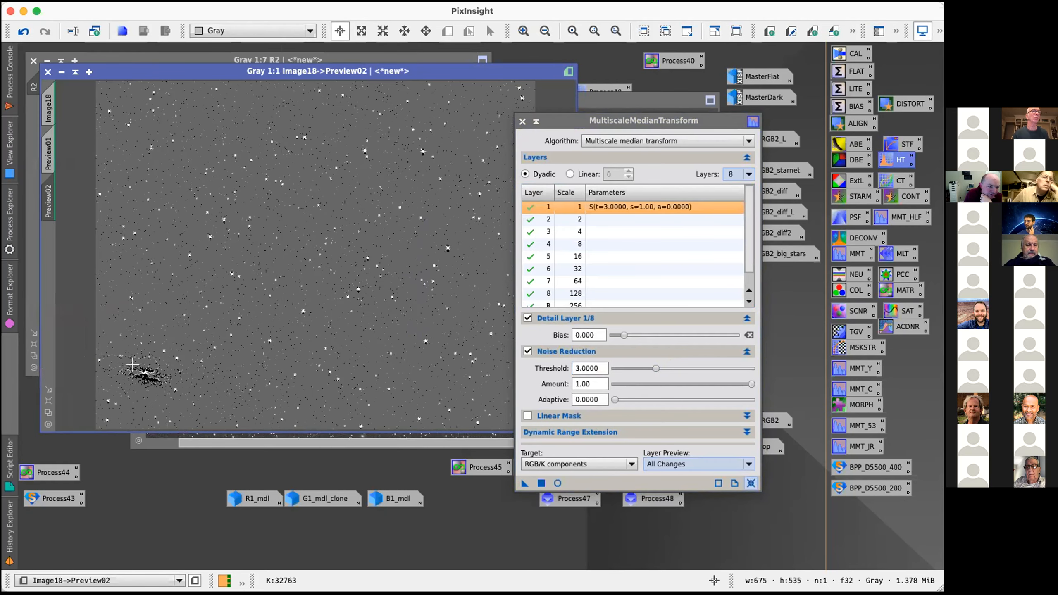
{"action": "left_click", "coordinate": [652, 365]}
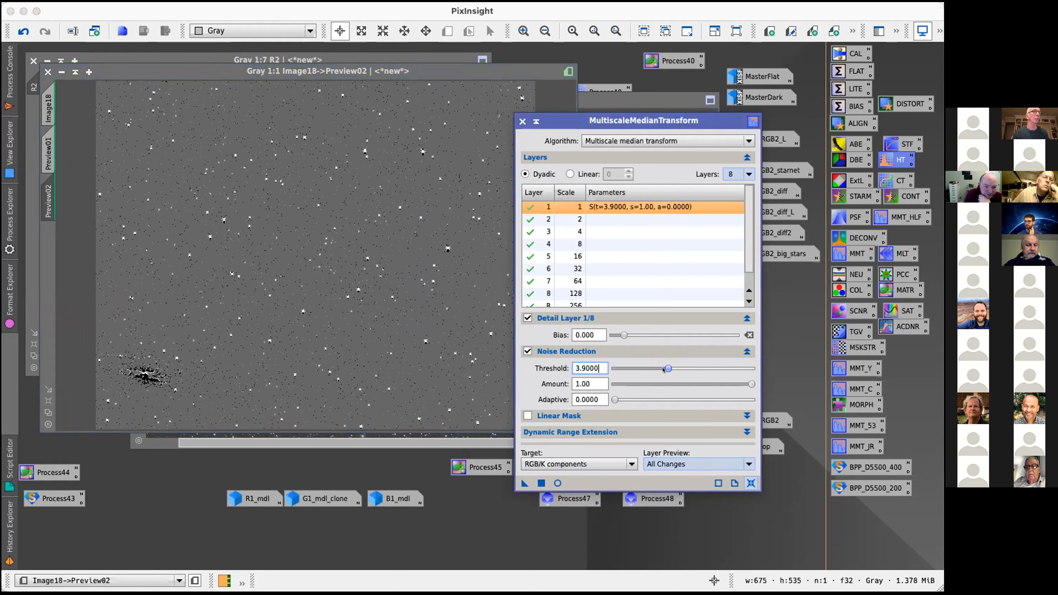
{"action": "left_click_drag", "start_coordinate": [524, 483], "coordinate": [369, 257]}
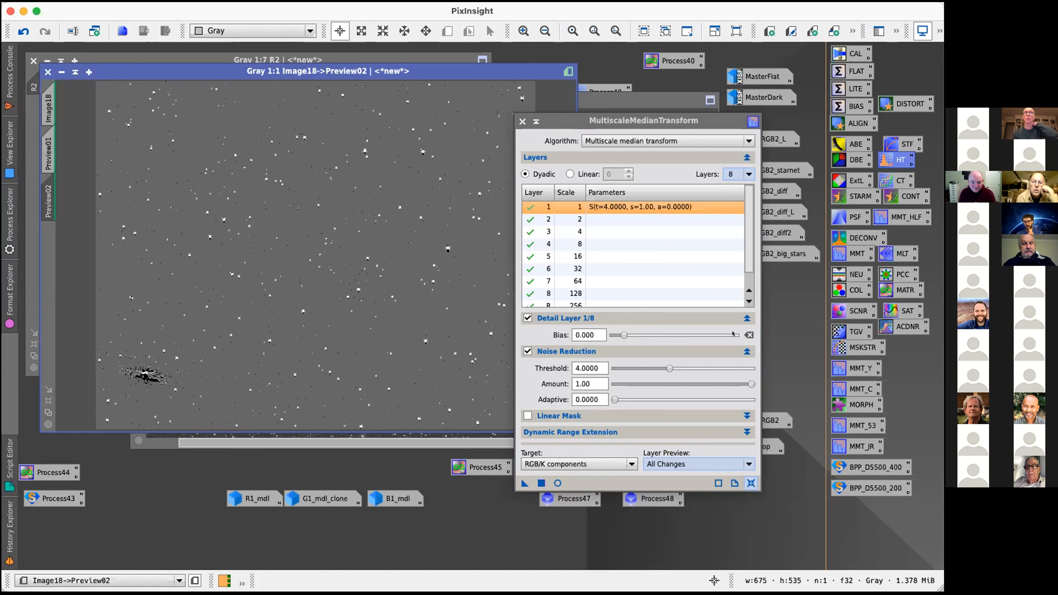
Step: Try a layer 1 noise reduction amount of 0.50 on Preview02, and restore the amount to 1.00 and reapply
{"action": "left_click_drag", "start_coordinate": [744, 383], "coordinate": [680, 383]}
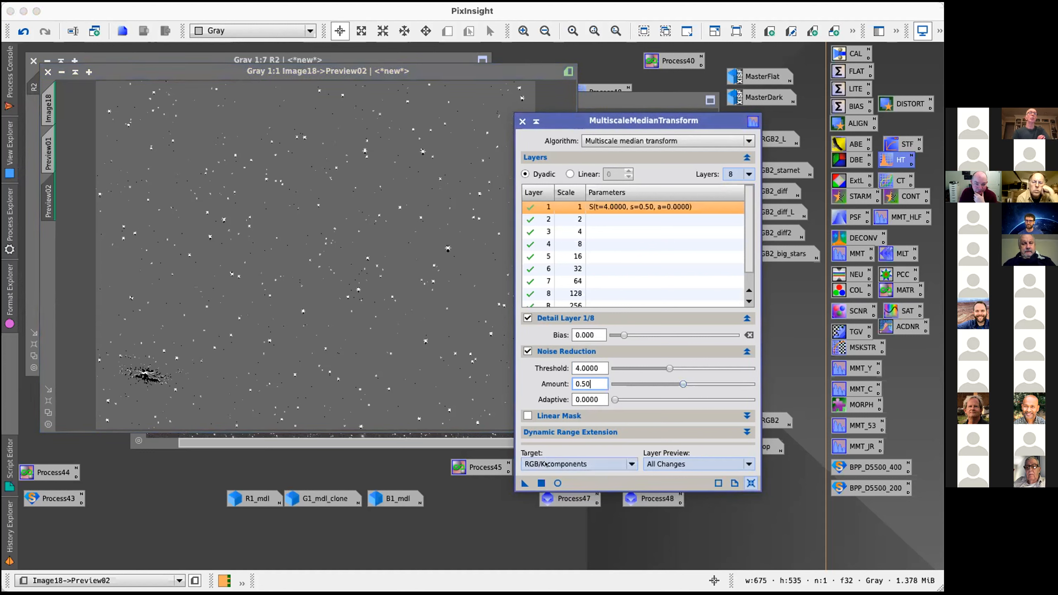
{"action": "left_click", "coordinate": [321, 286]}
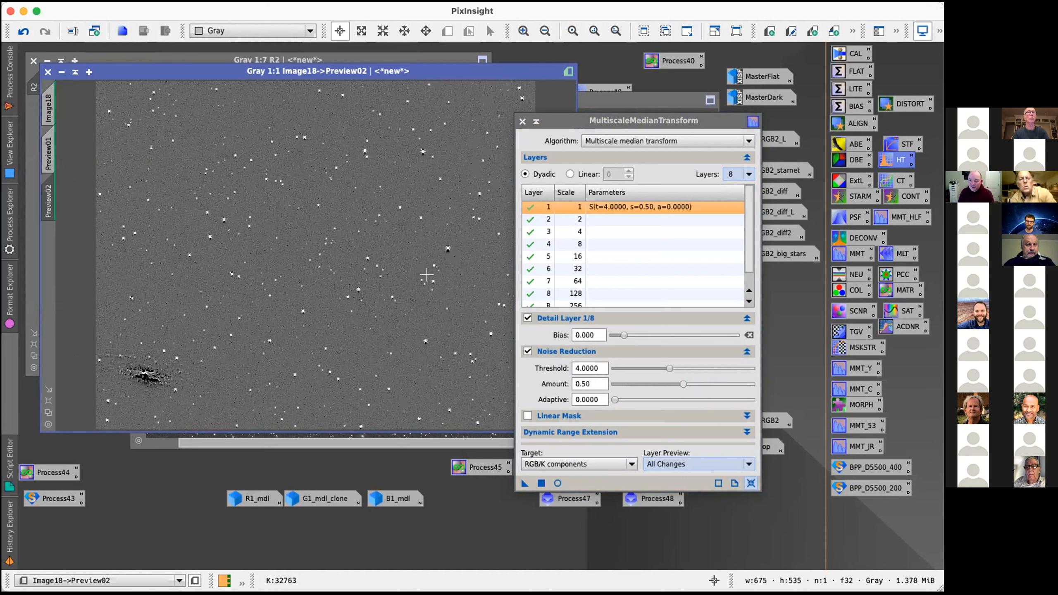
{"action": "left_click_drag", "start_coordinate": [684, 384], "coordinate": [766, 384]}
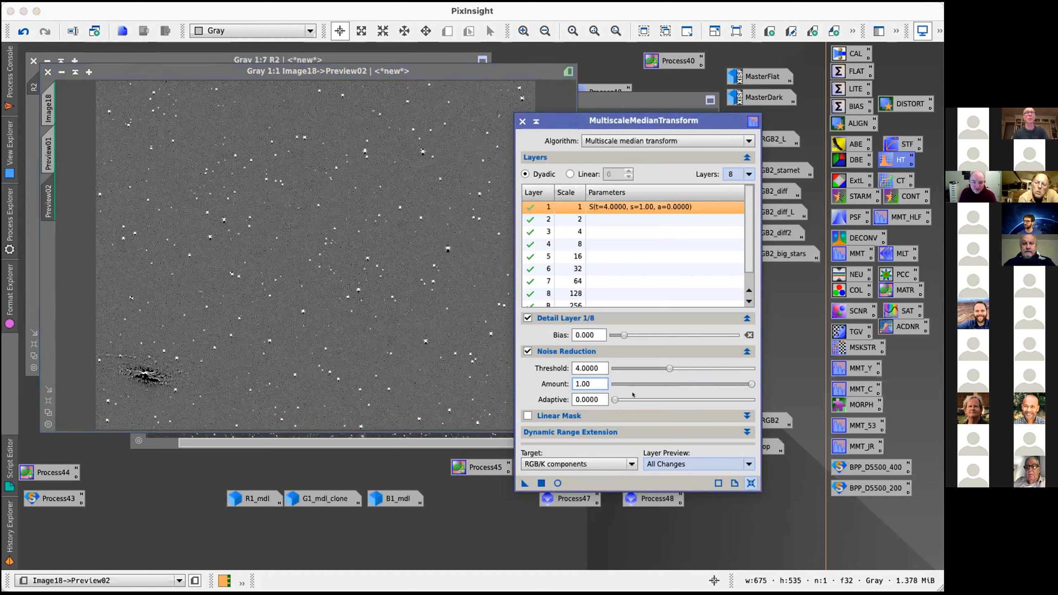
{"action": "mouse_move", "coordinate": [611, 400]}
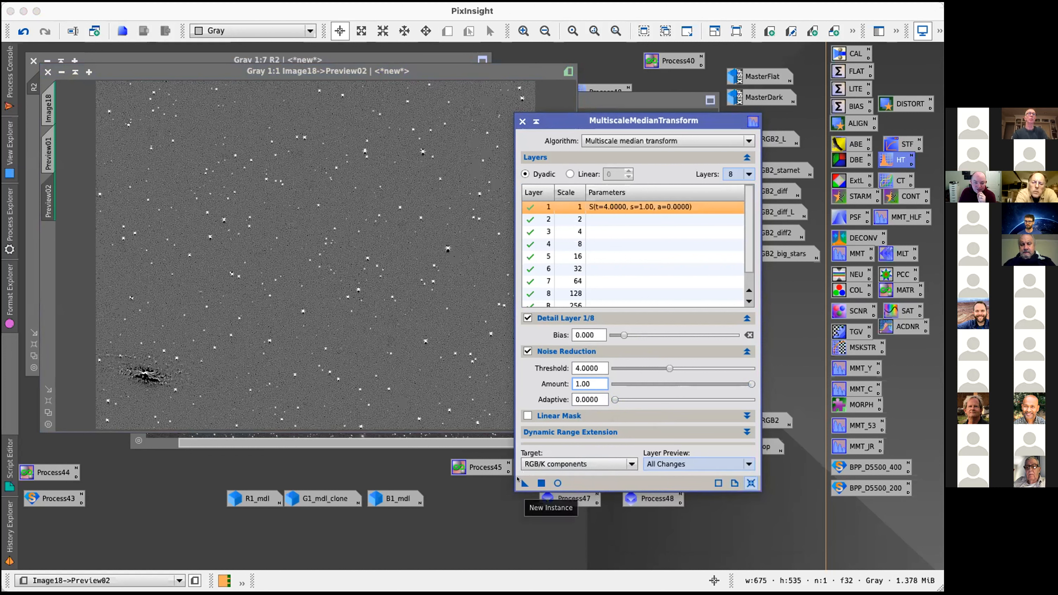
{"action": "left_click_drag", "start_coordinate": [523, 482], "coordinate": [387, 296]}
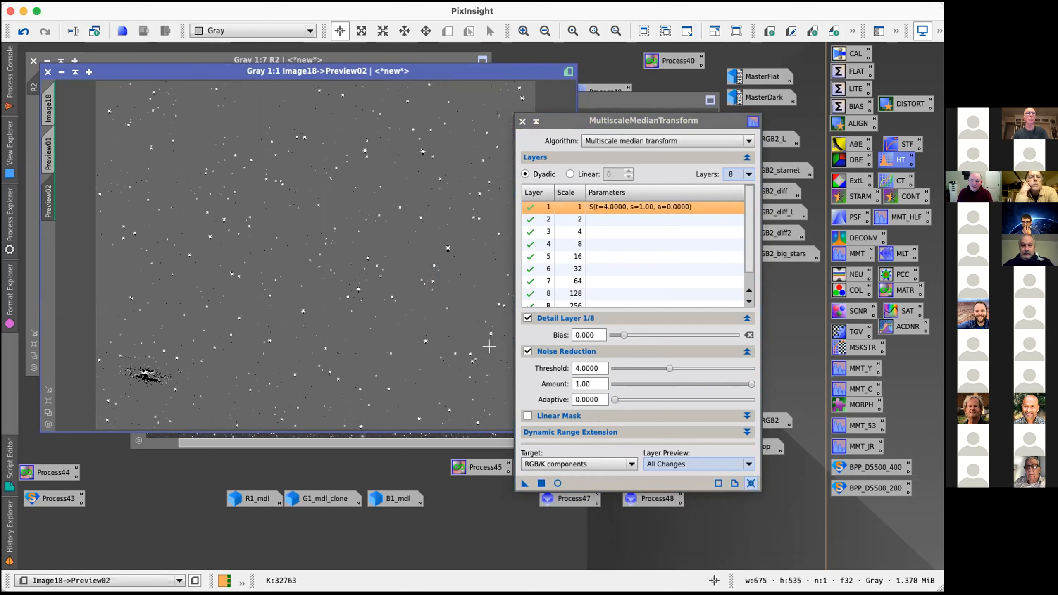
Step: Lower the layer 1 noise reduction threshold to 3.0000
{"action": "mouse_move", "coordinate": [671, 392]}
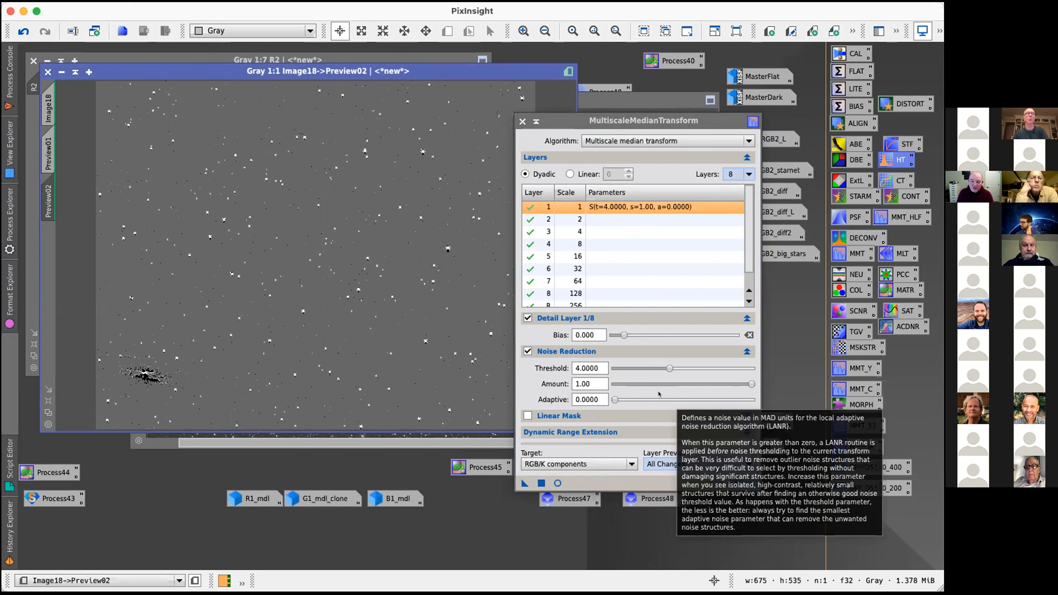
{"action": "left_click", "coordinate": [660, 367]}
{"action": "left_click", "coordinate": [660, 365]}
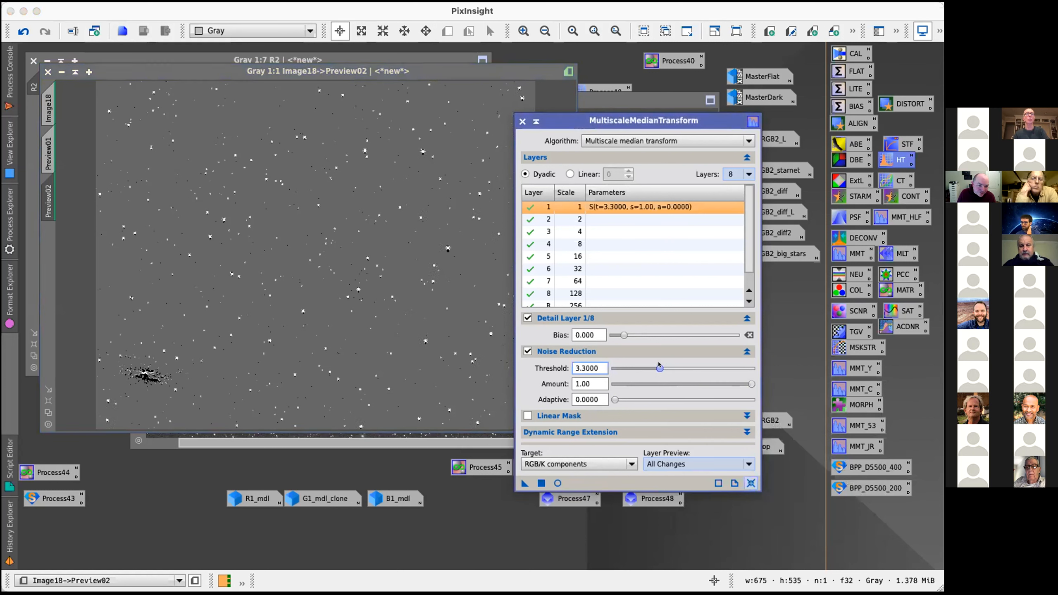
{"action": "left_click", "coordinate": [658, 365]}
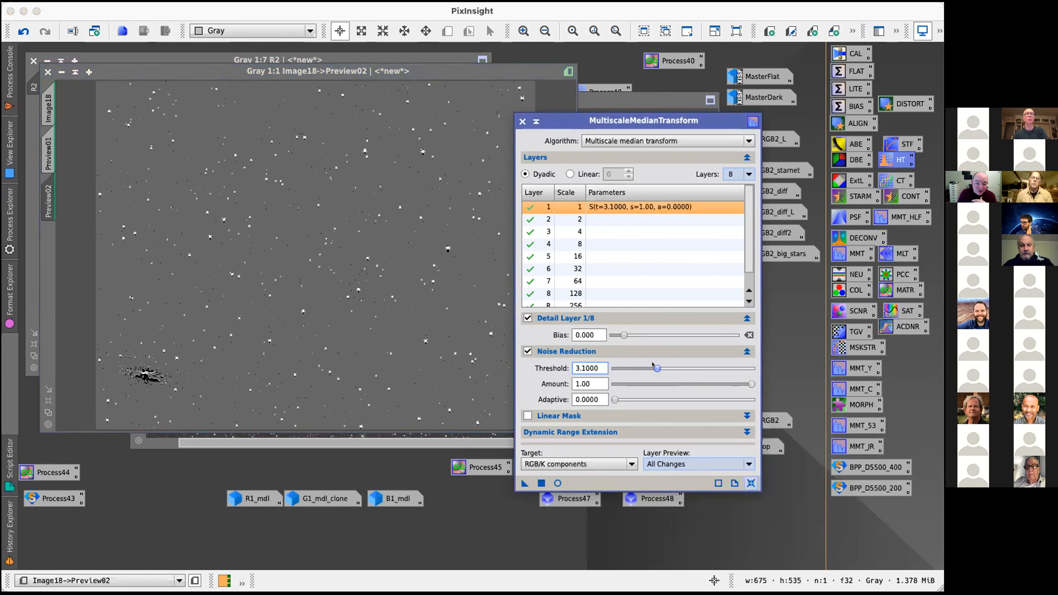
{"action": "left_click", "coordinate": [658, 366]}
{"action": "left_click", "coordinate": [657, 366]}
Step: Try a layer 1 adaptive value of 1.0000 on Preview02, and reduce it to 0.5000 and reapply
{"action": "left_click", "coordinate": [619, 400]}
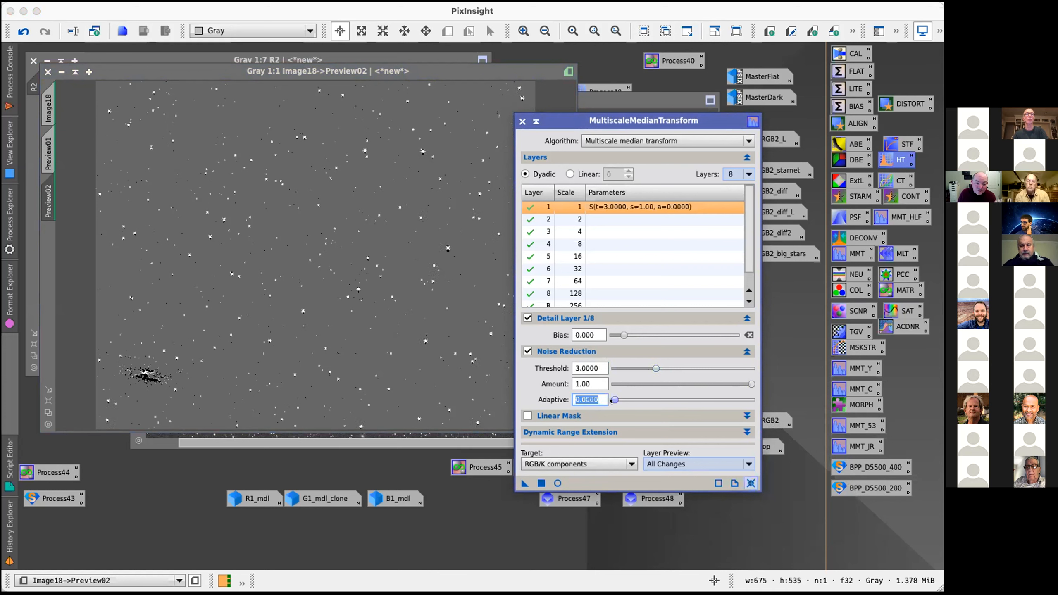
{"action": "left_click", "coordinate": [618, 401]}
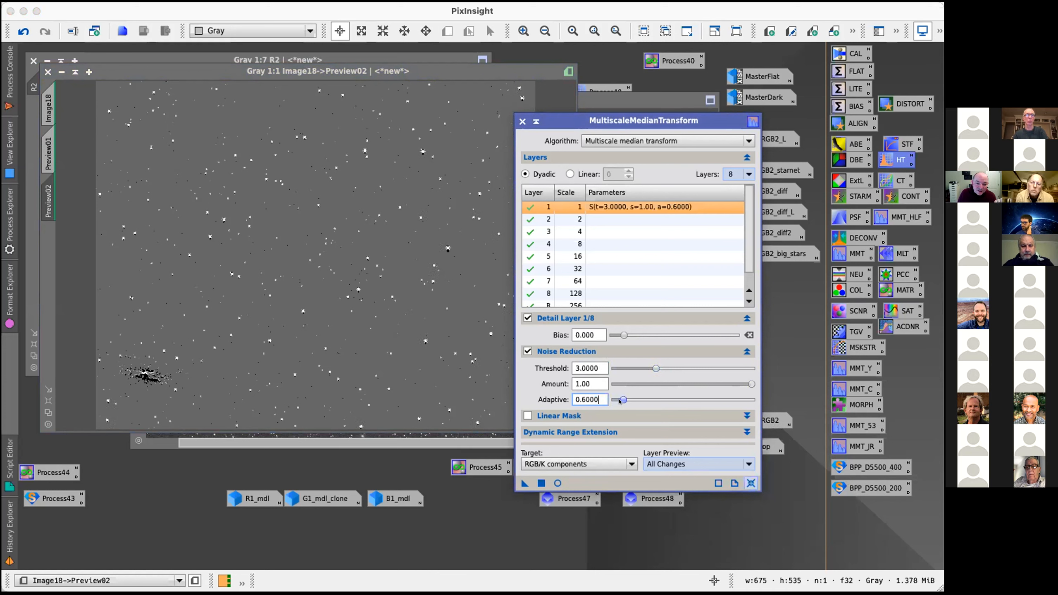
{"action": "left_click_drag", "start_coordinate": [524, 484], "coordinate": [339, 242]}
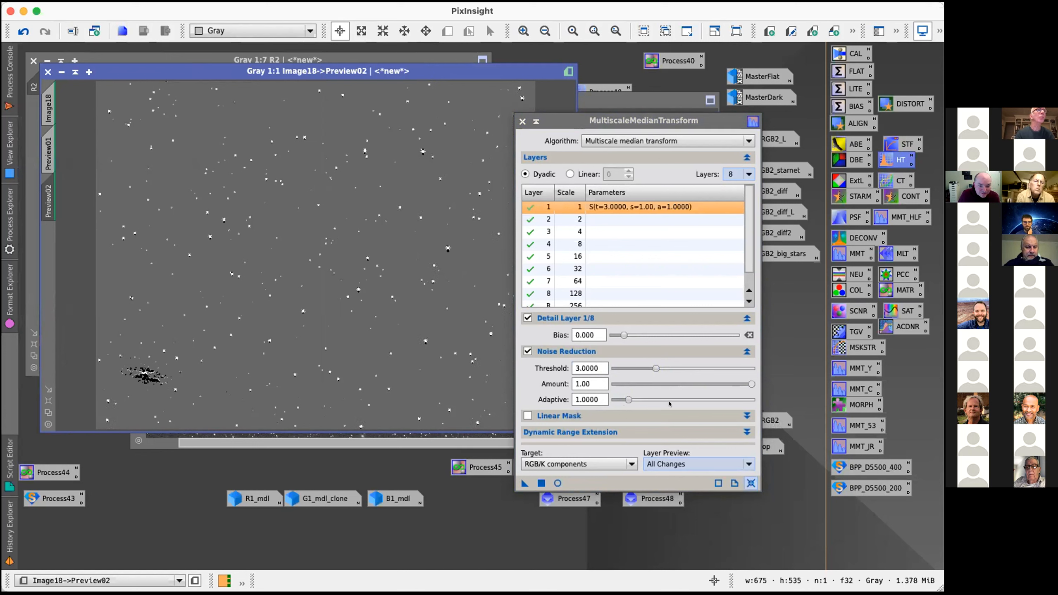
{"action": "left_click_drag", "start_coordinate": [628, 399], "coordinate": [621, 399]}
{"action": "left_click_drag", "start_coordinate": [524, 483], "coordinate": [286, 245]}
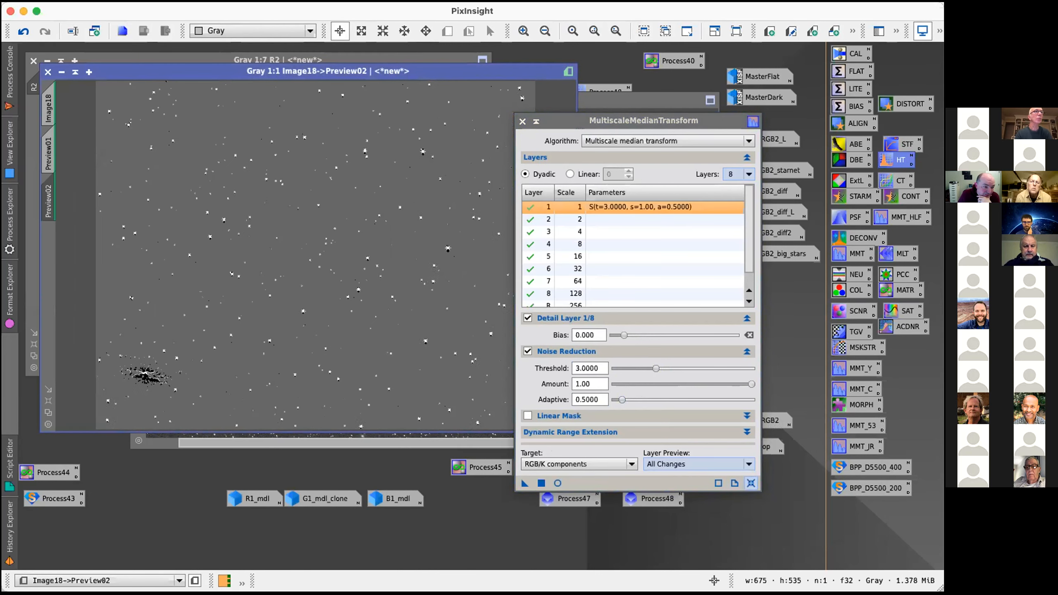
Step: Select layer 2, apply it to Preview02 without noise reduction, and refresh the preview's screen stretch
{"action": "left_click", "coordinate": [619, 219]}
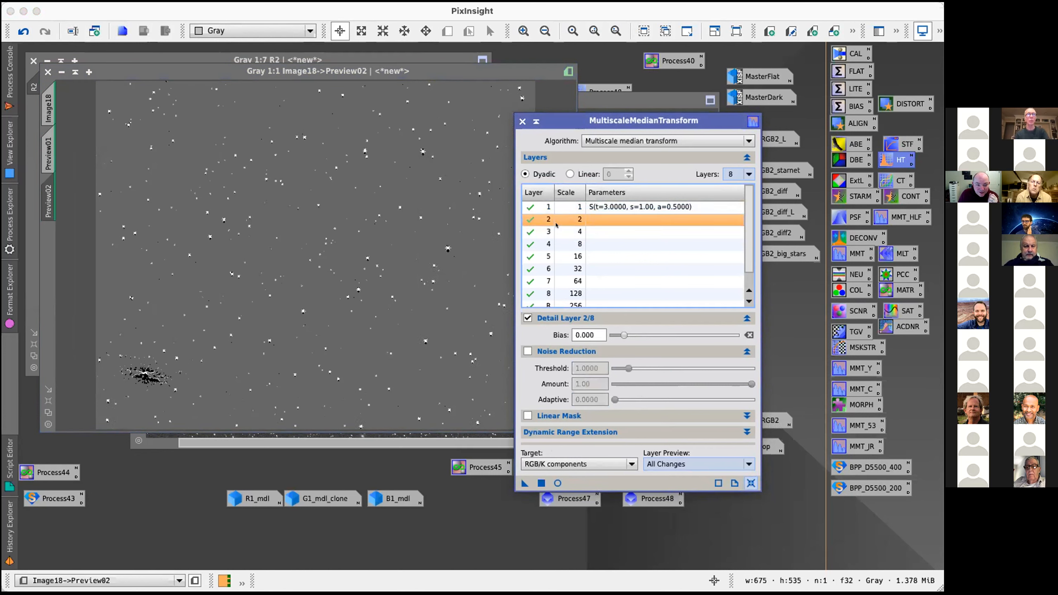
{"action": "left_click_drag", "start_coordinate": [525, 483], "coordinate": [279, 219]}
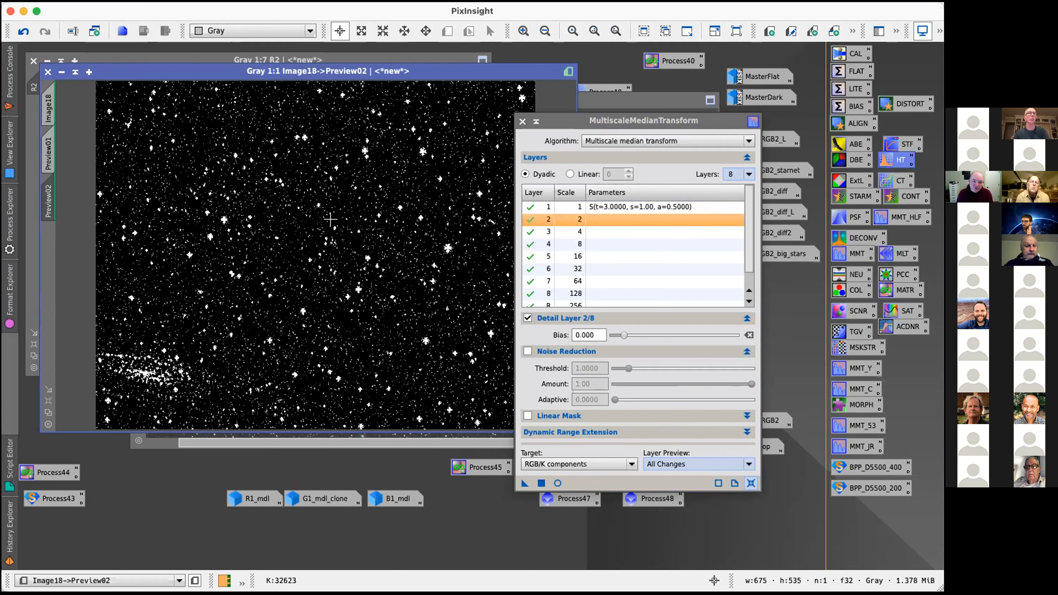
{"action": "key", "text": "super+shift+z"}
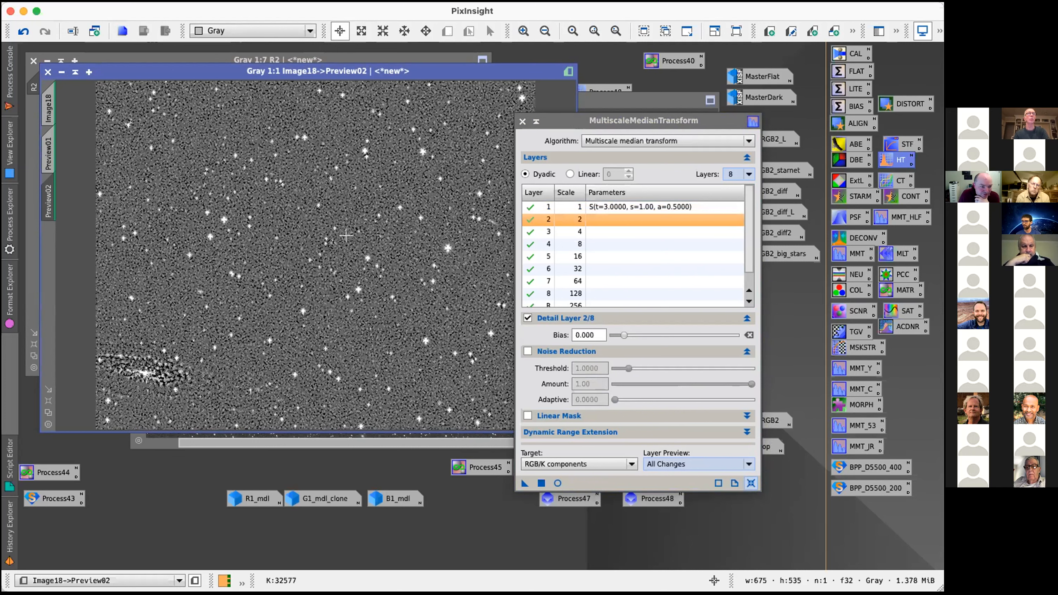
{"action": "scroll", "coordinate": [196, 375], "scroll_direction": "down", "scroll_amount": 1}
{"action": "scroll", "coordinate": [243, 301], "scroll_direction": "up", "scroll_amount": 1}
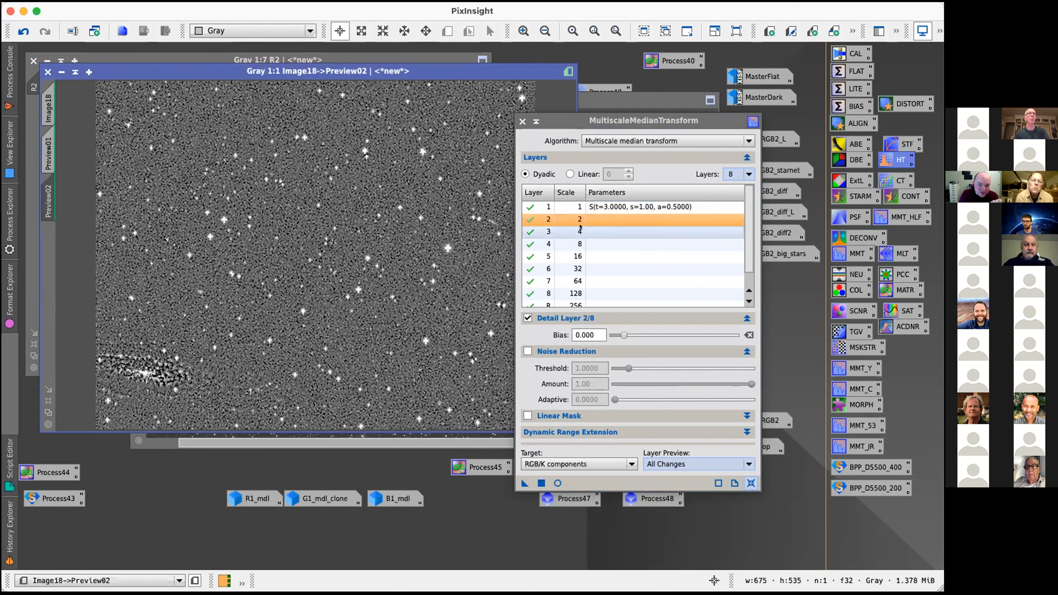
Step: Enable noise reduction for layer 2 with threshold 3.0000 and adaptive 0.5000, and apply it to Preview02
{"action": "left_click", "coordinate": [553, 351]}
{"action": "left_click", "coordinate": [527, 351]}
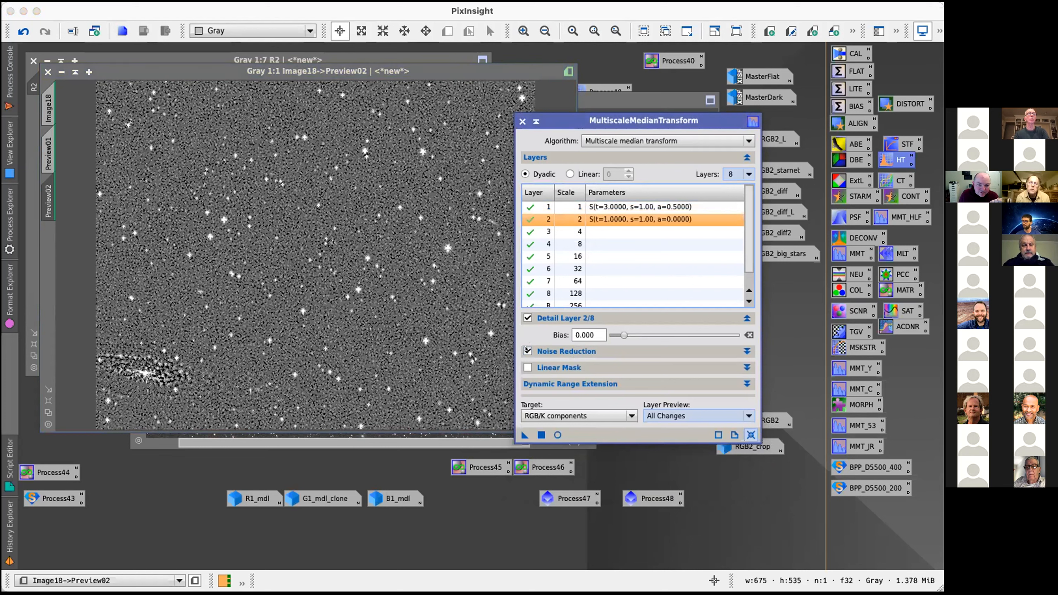
{"action": "left_click", "coordinate": [587, 353]}
{"action": "left_click_drag", "start_coordinate": [628, 370], "coordinate": [640, 363]}
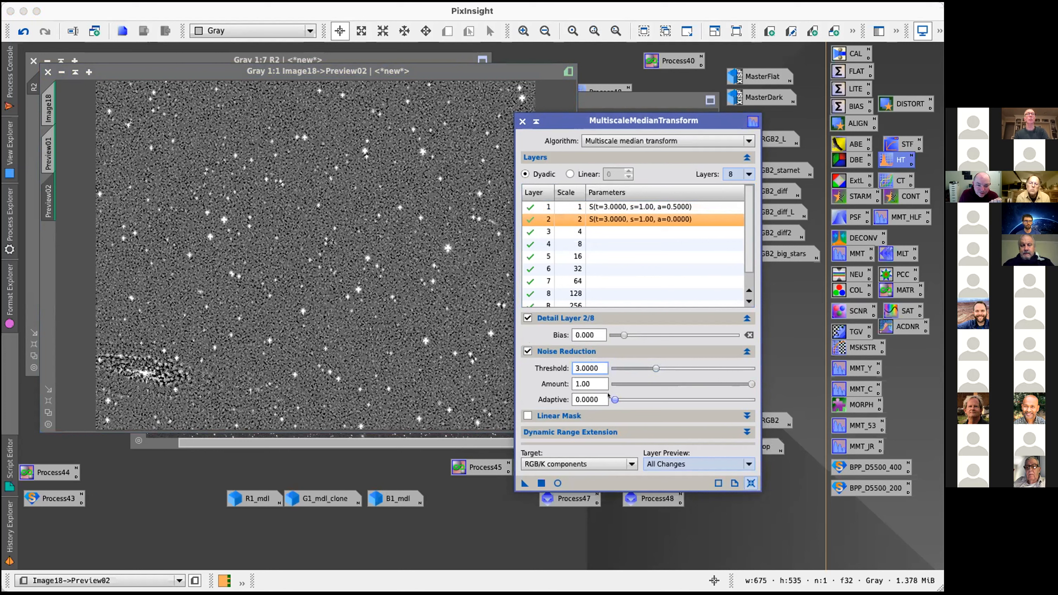
{"action": "left_click_drag", "start_coordinate": [612, 397], "coordinate": [618, 397]}
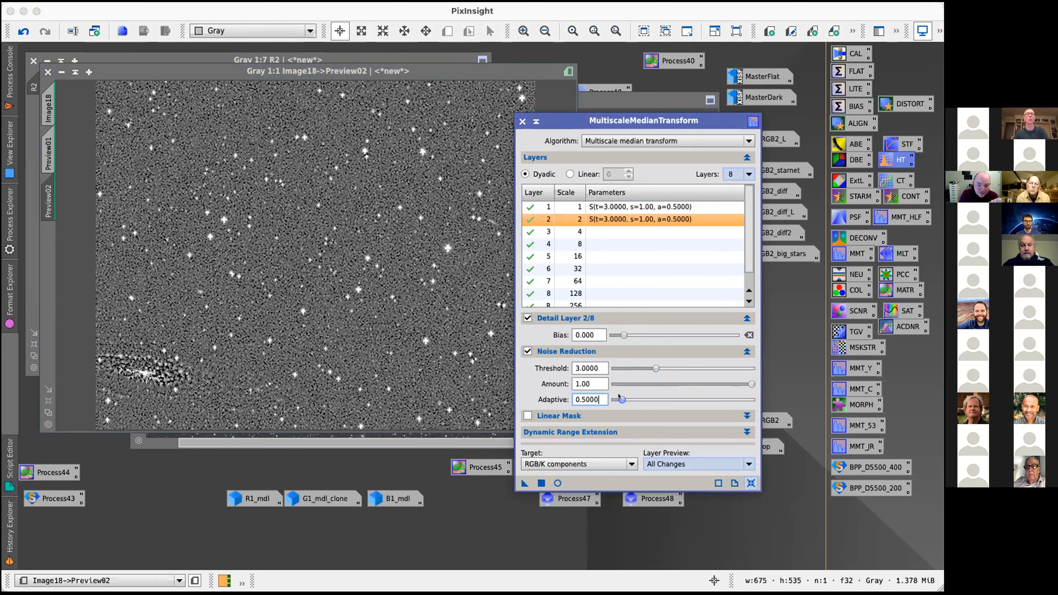
{"action": "left_click_drag", "start_coordinate": [524, 483], "coordinate": [350, 217]}
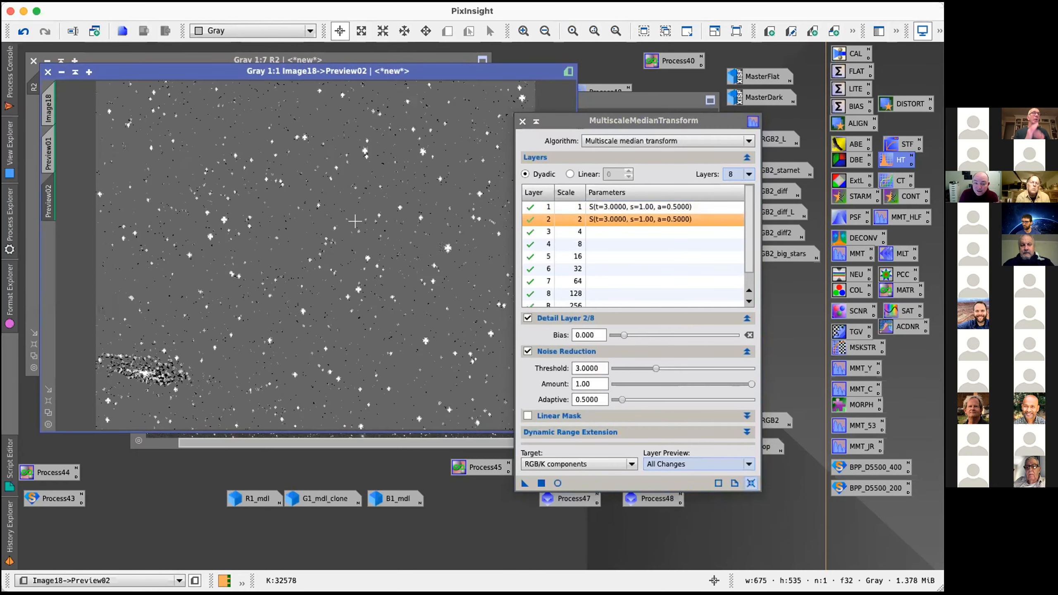
Step: Raise the layer 2 noise reduction threshold to 4.0000 and on to 4.6000, applying each value to Preview02
{"action": "left_click", "coordinate": [650, 364]}
{"action": "scroll", "coordinate": [651, 364], "scroll_direction": "up", "scroll_amount": 2}
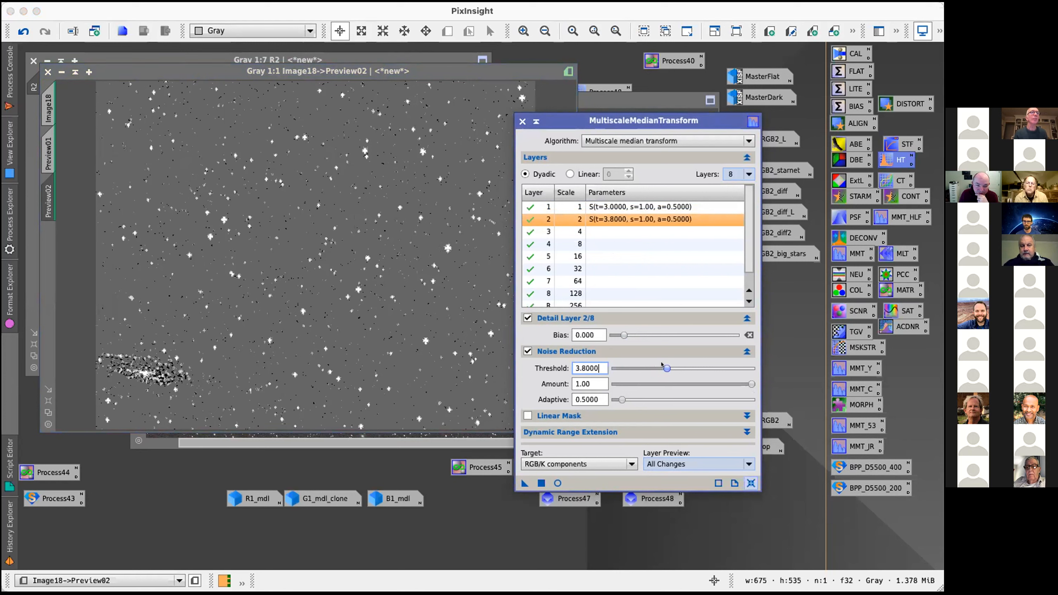
{"action": "left_click_drag", "start_coordinate": [524, 483], "coordinate": [421, 255]}
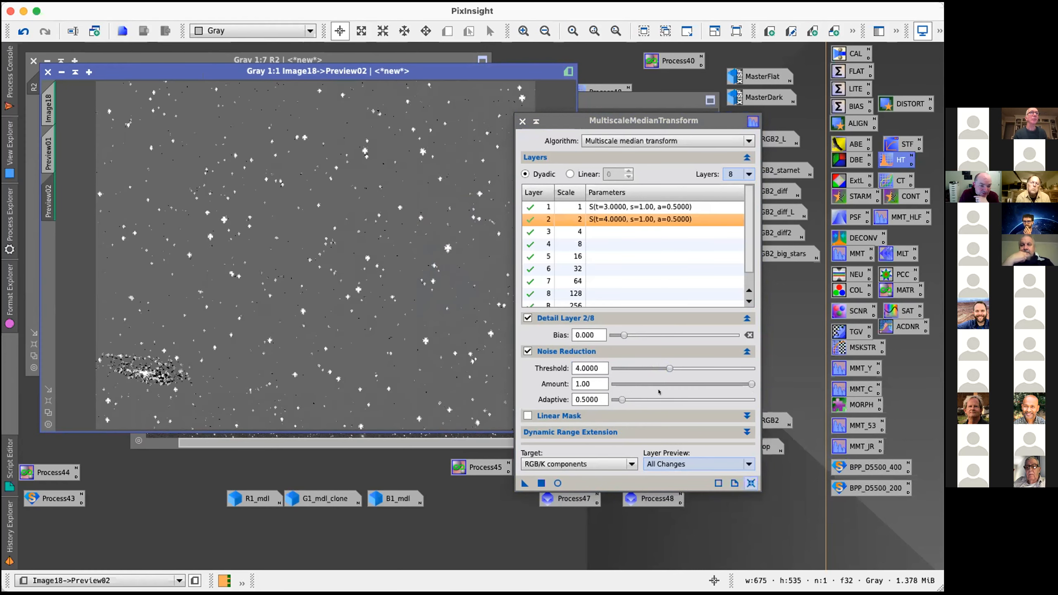
{"action": "left_click_drag", "start_coordinate": [662, 363], "coordinate": [673, 363]}
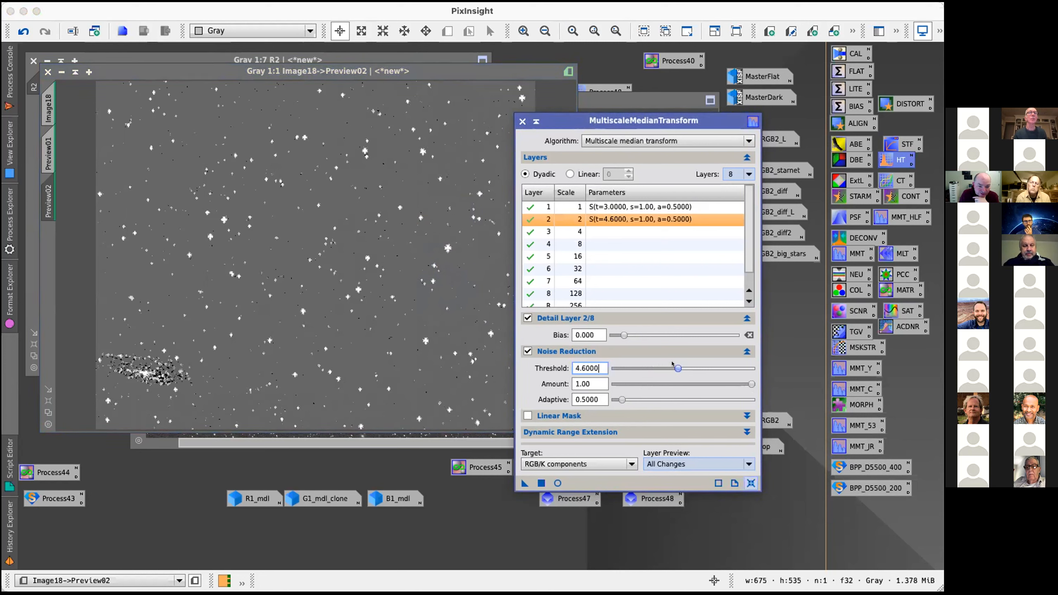
{"action": "left_click_drag", "start_coordinate": [523, 482], "coordinate": [295, 182]}
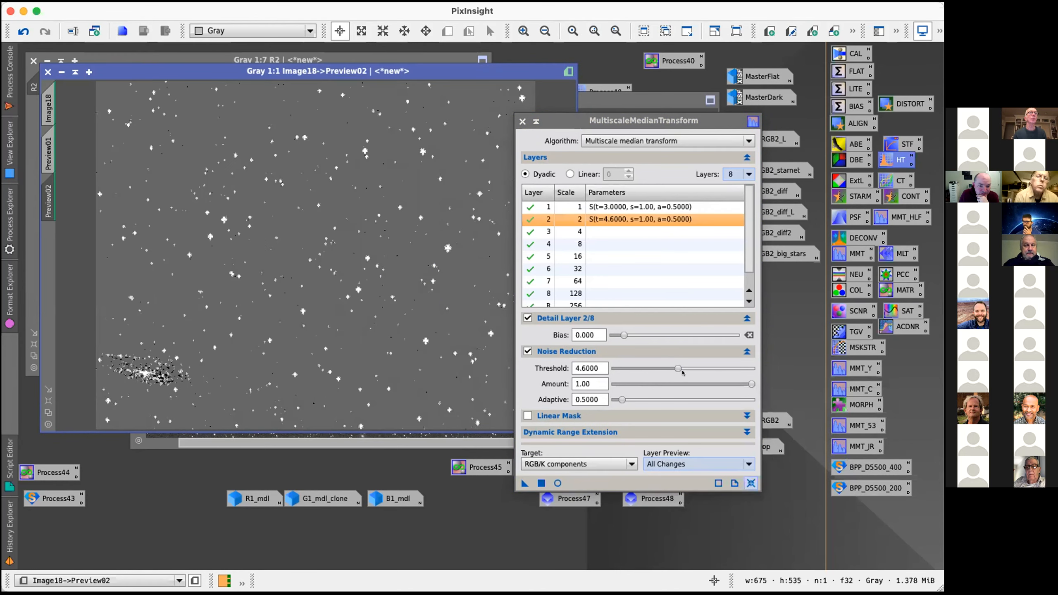
{"action": "left_click", "coordinate": [674, 364]}
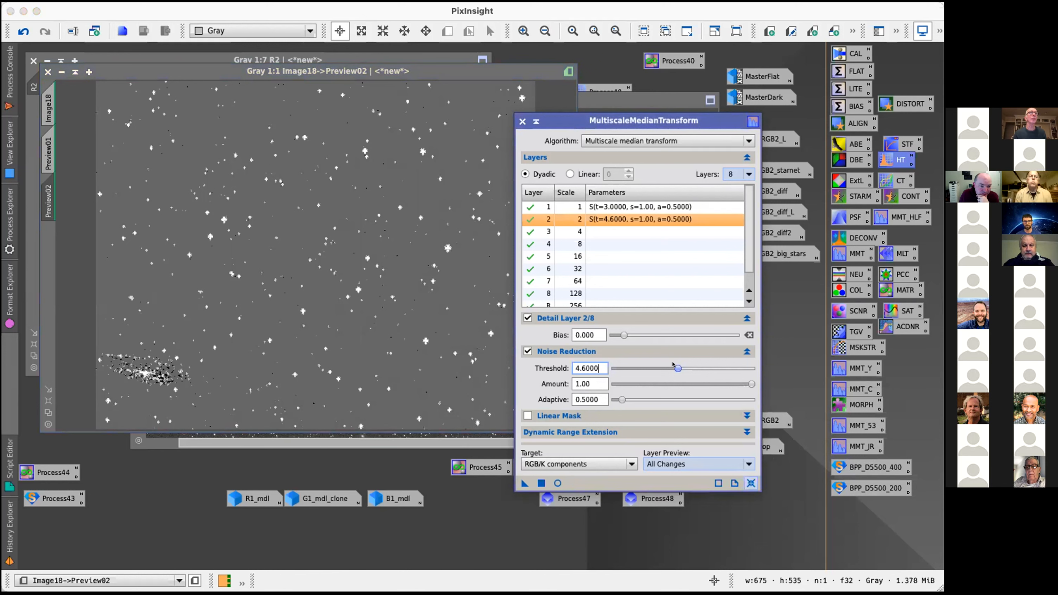
Step: Select layer 3, apply it to Preview02 without noise reduction, and refresh the preview's screen stretch
{"action": "left_click", "coordinate": [642, 231]}
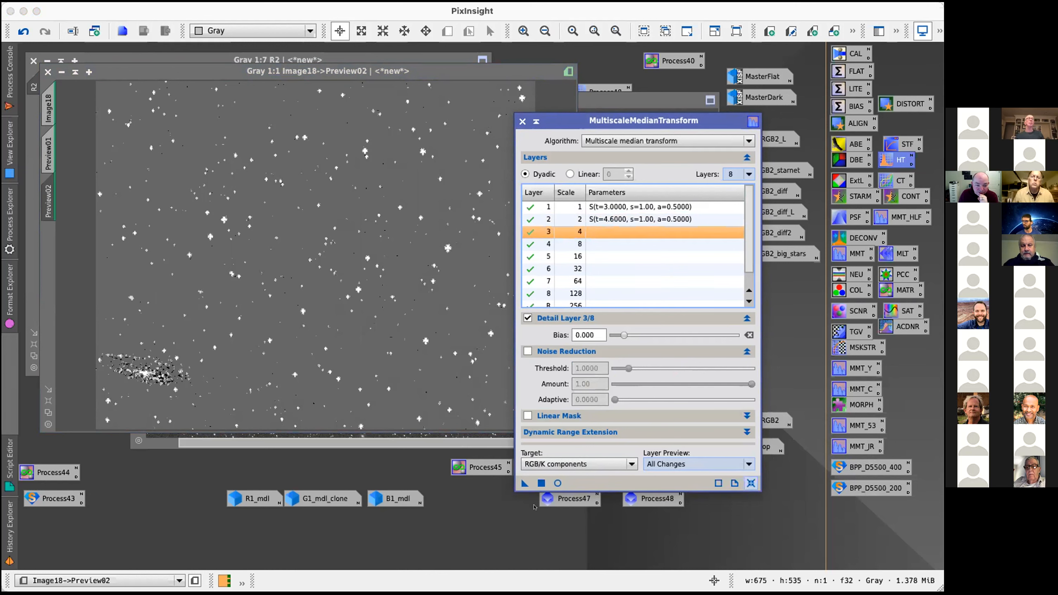
{"action": "left_click_drag", "start_coordinate": [525, 484], "coordinate": [297, 209]}
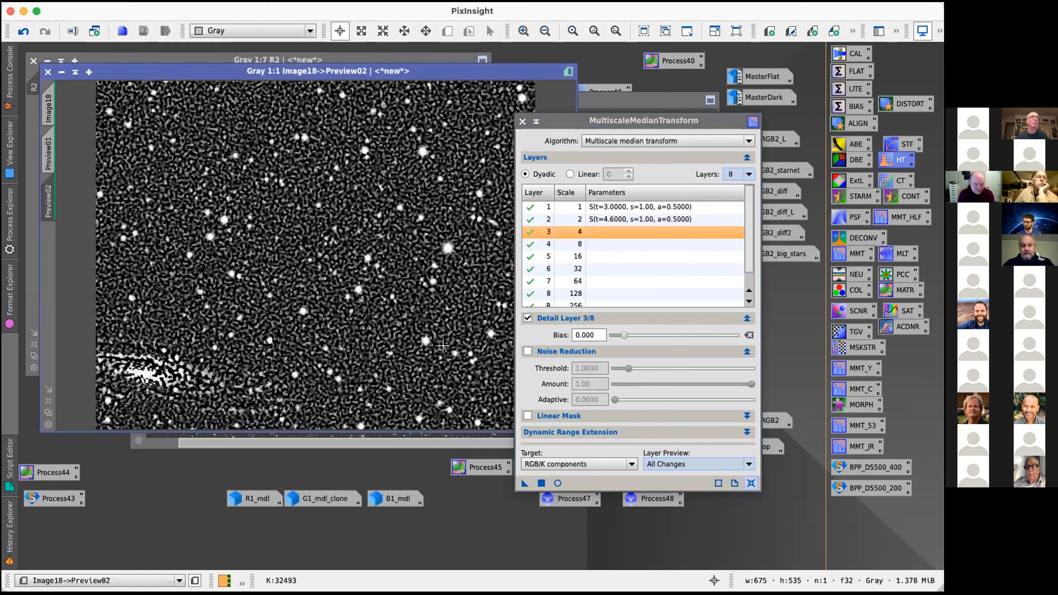
{"action": "key", "text": "super+shift+z"}
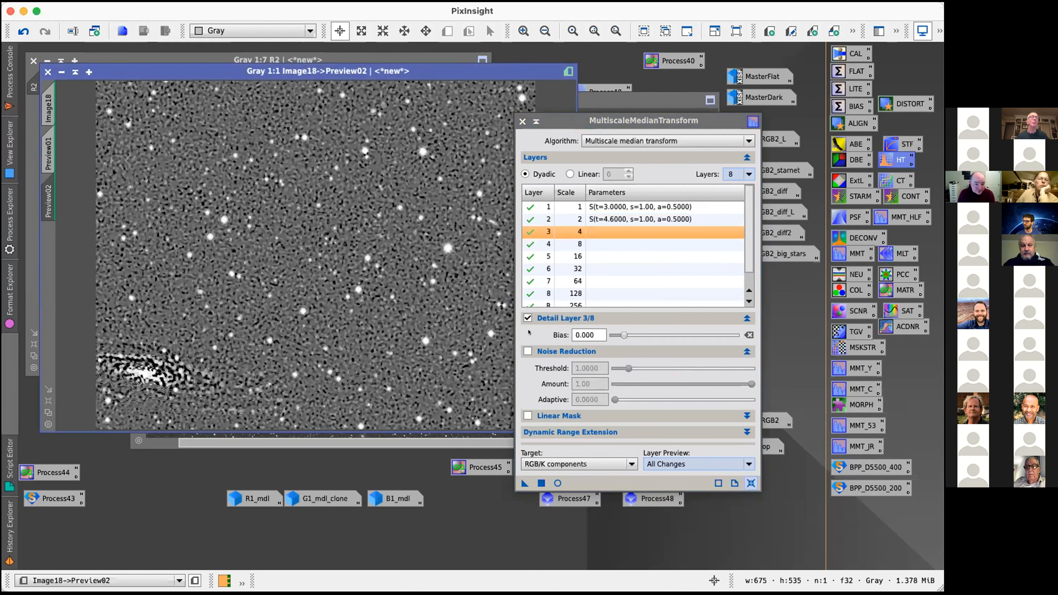
Step: Enable noise reduction for layer 3 with threshold 4.6000 and adaptive 0.5000
{"action": "left_click", "coordinate": [528, 351]}
{"action": "left_click_drag", "start_coordinate": [628, 367], "coordinate": [638, 368]}
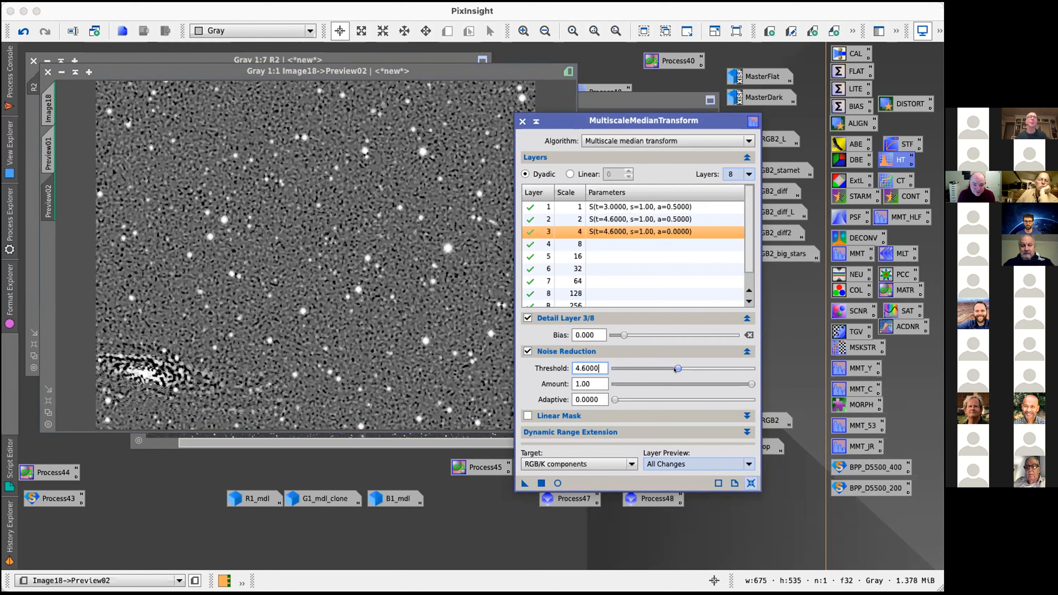
{"action": "double_click", "coordinate": [589, 400]}
{"action": "type", "text": "0.5"}
{"action": "key", "text": "Return"}
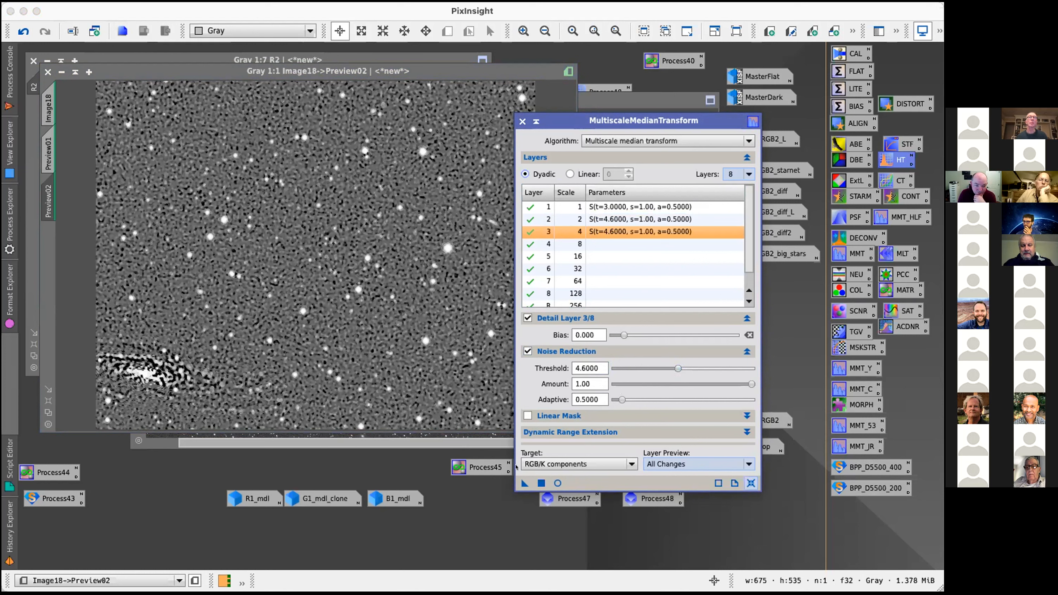
Step: Test the layer 3 noise reduction on Preview02, and lower its threshold to 4.0000 and reapply
{"action": "left_click_drag", "start_coordinate": [524, 482], "coordinate": [455, 296]}
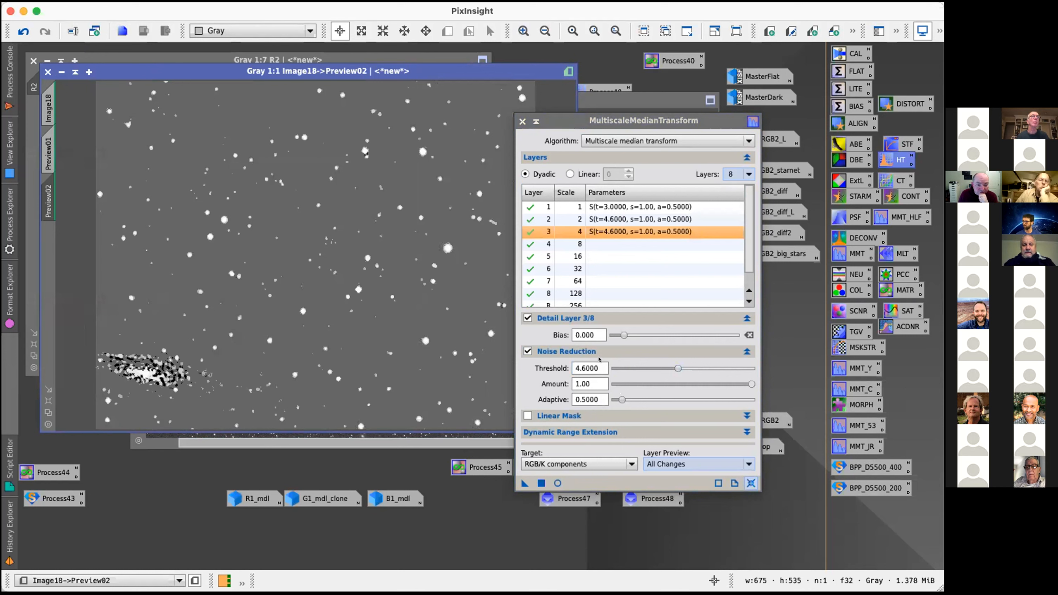
{"action": "left_click", "coordinate": [673, 364]}
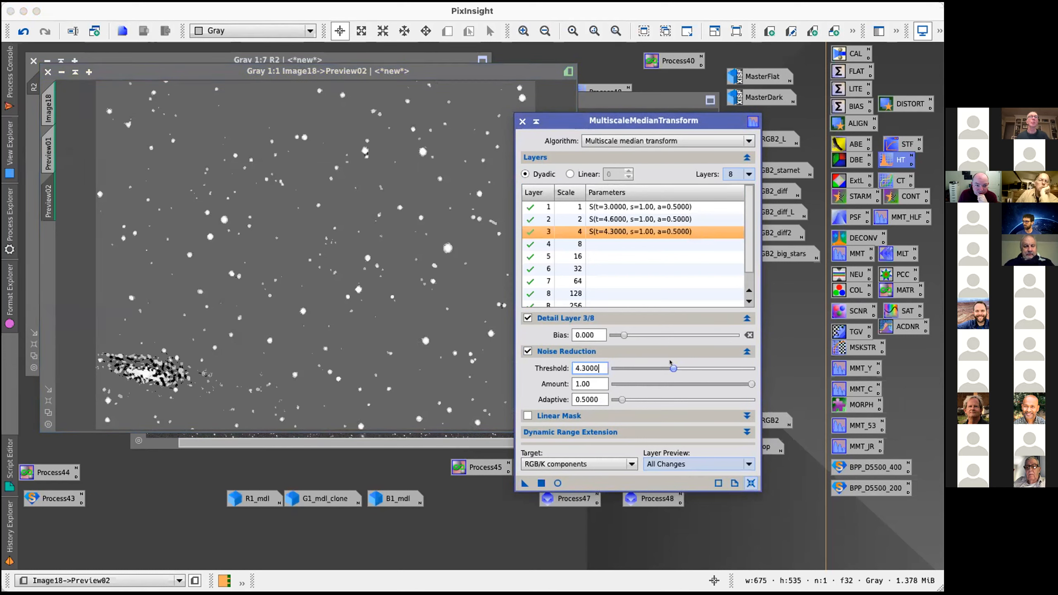
{"action": "left_click_drag", "start_coordinate": [525, 483], "coordinate": [368, 307]}
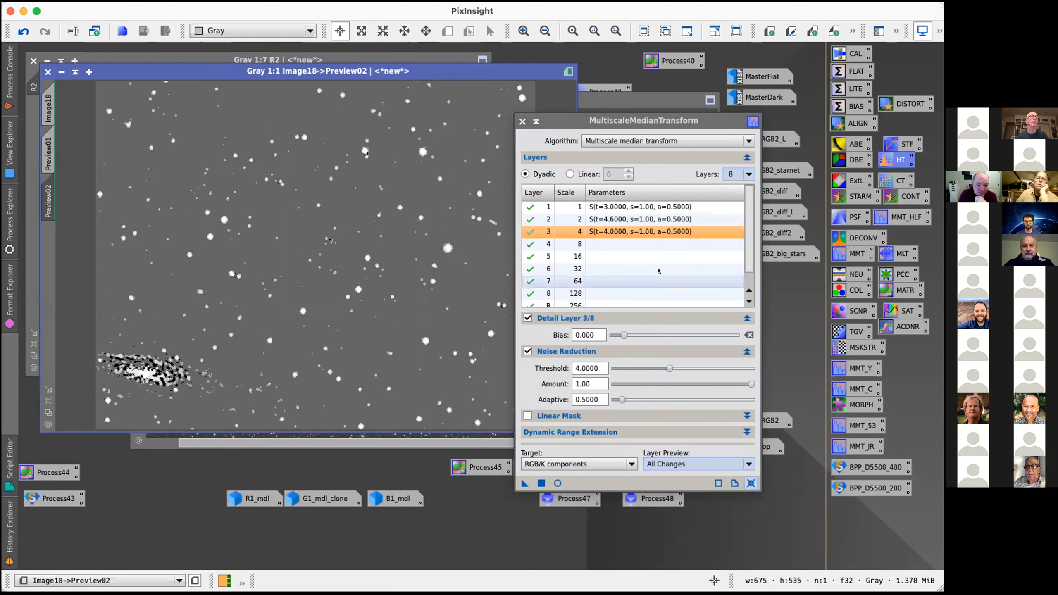
Step: Select layer 4, apply it to Preview02 without noise reduction, and refresh the preview's screen stretch
{"action": "left_click", "coordinate": [553, 243]}
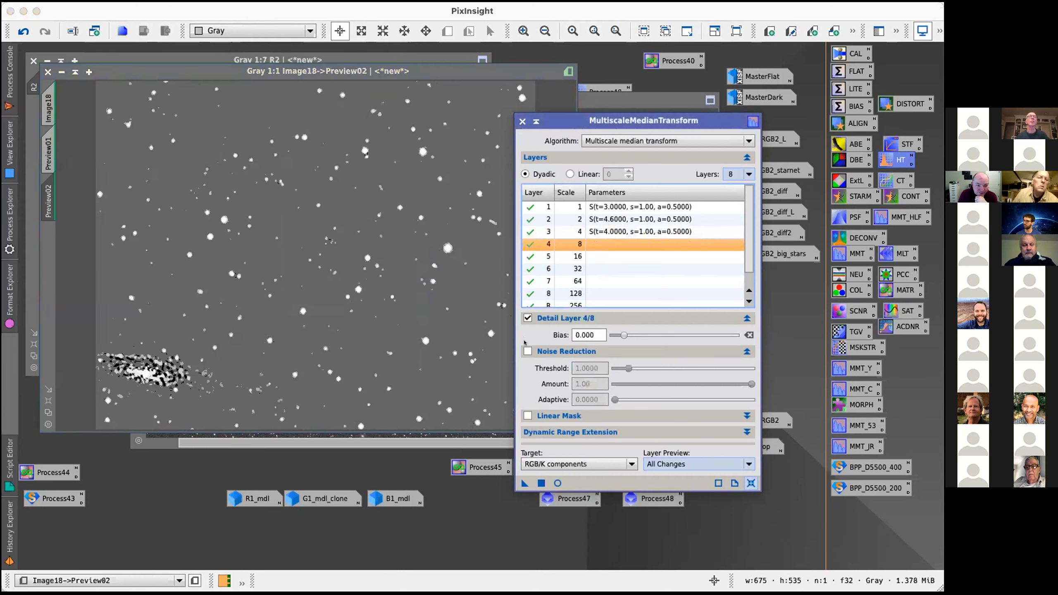
{"action": "left_click", "coordinate": [285, 226]}
{"action": "key", "text": "super+shift+z"}
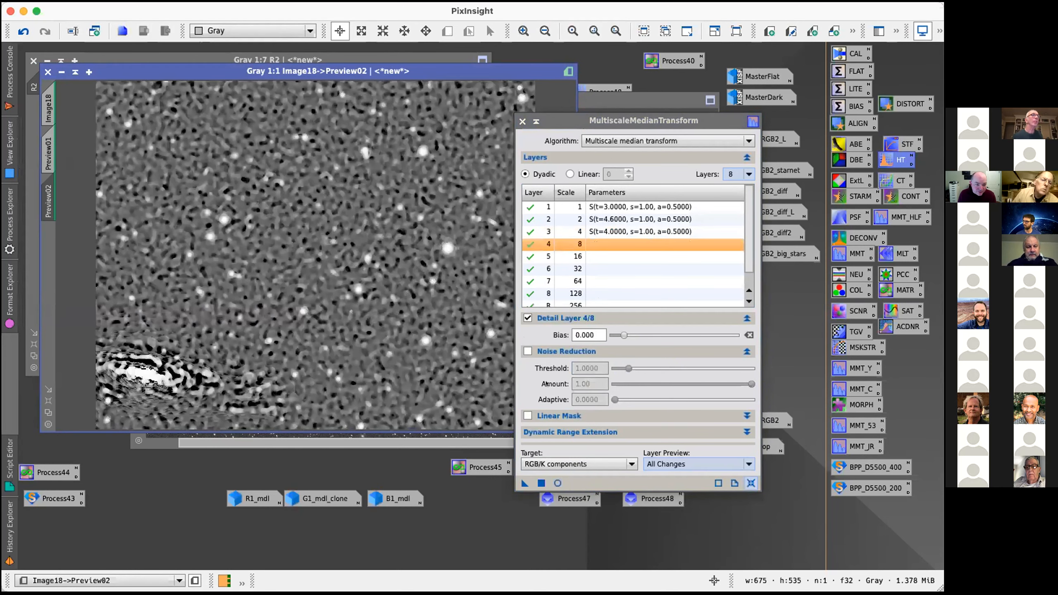
Step: Enable noise reduction for layer 4 with threshold 4.0000 and adaptive 0.5000
{"action": "left_click", "coordinate": [526, 351]}
{"action": "key", "text": "Tab"}
{"action": "type", "text": "4"}
{"action": "key", "text": "Tab"}
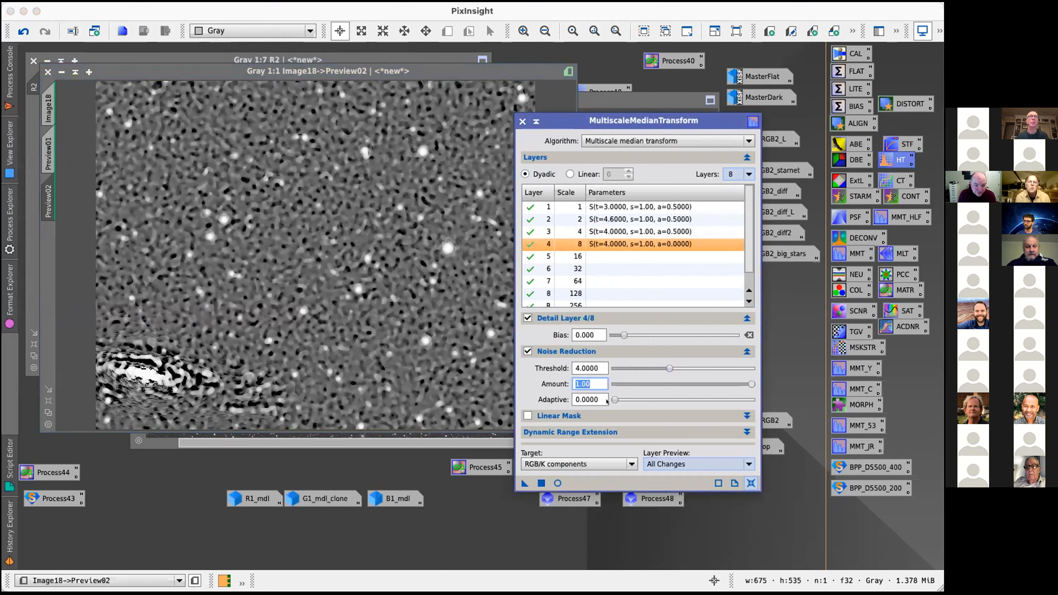
{"action": "key", "text": "Tab"}
{"action": "type", "text": "0.5"}
{"action": "key", "text": "Tab"}
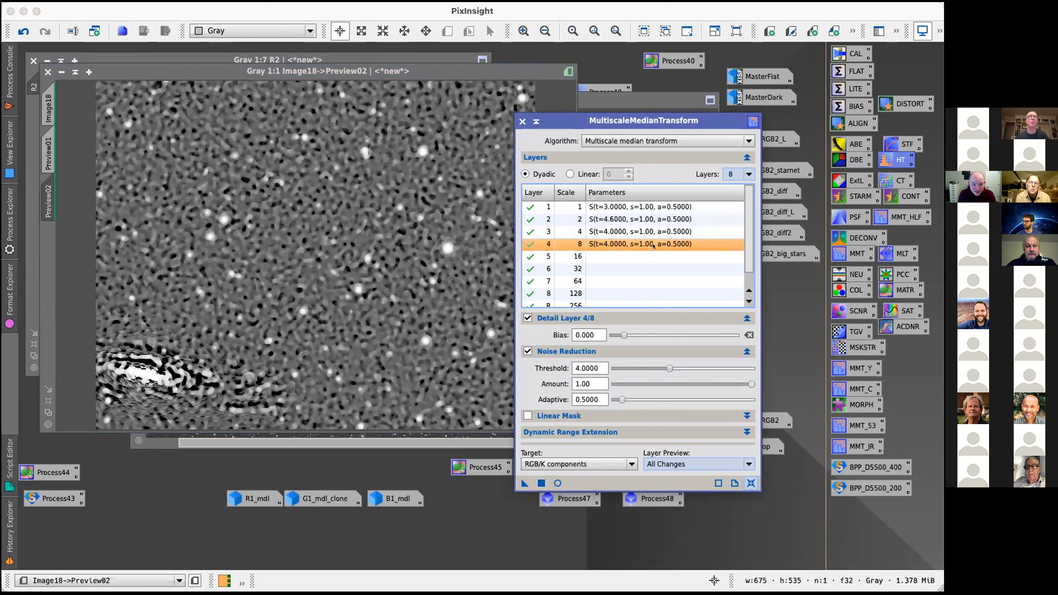
Step: Test the layer 4 noise reduction on Preview02, and lower its threshold to 3.0000 and reapply
{"action": "left_click_drag", "start_coordinate": [524, 483], "coordinate": [258, 186]}
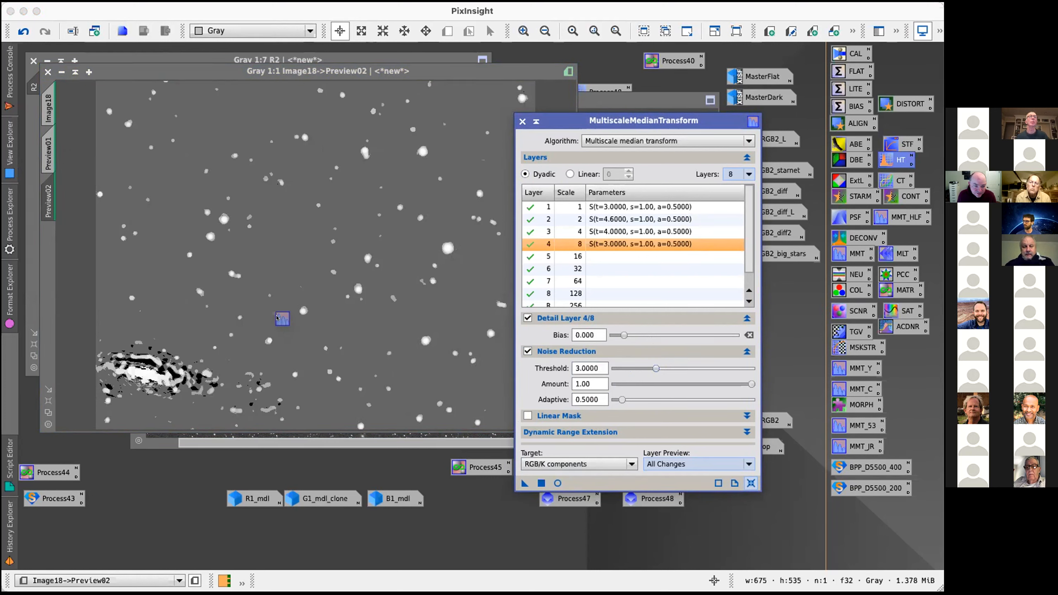
{"action": "left_click", "coordinate": [320, 288]}
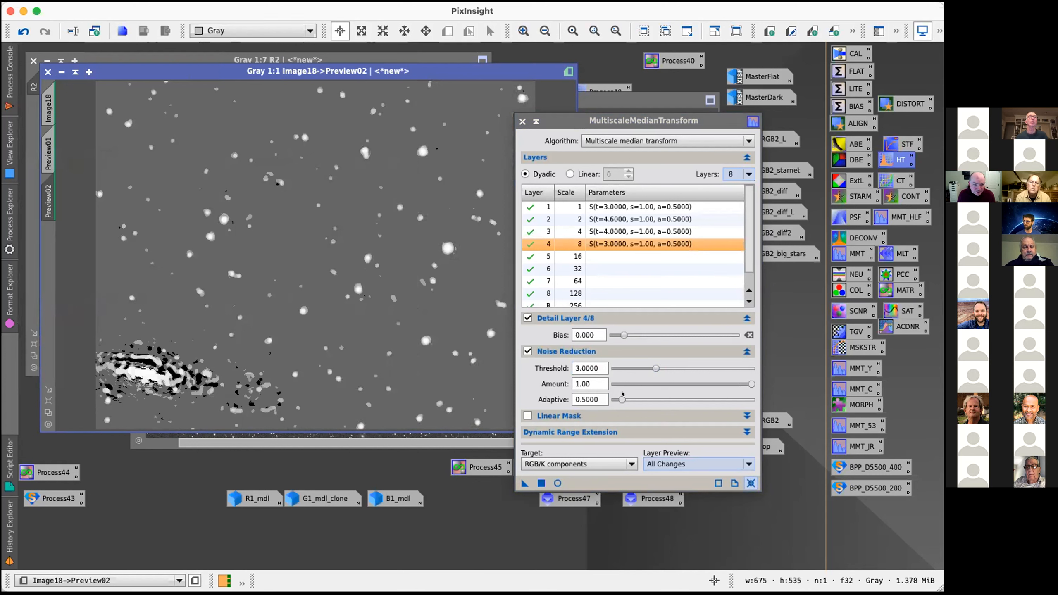
Step: Select layer 5 and apply it to Preview02 without noise reduction to examine that layer's structures
{"action": "left_click", "coordinate": [570, 256]}
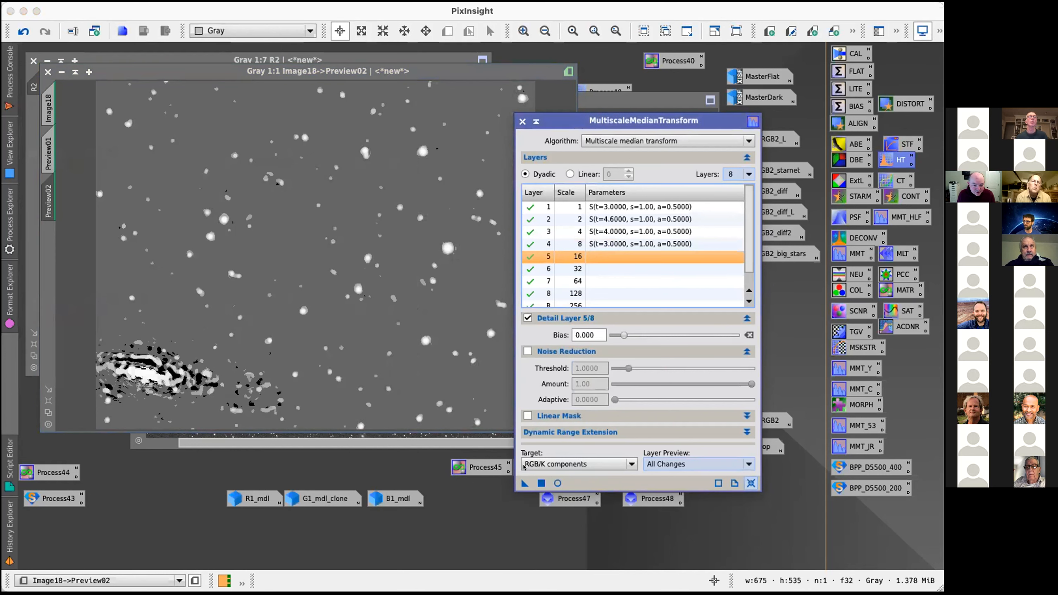
{"action": "left_click_drag", "start_coordinate": [525, 483], "coordinate": [250, 213]}
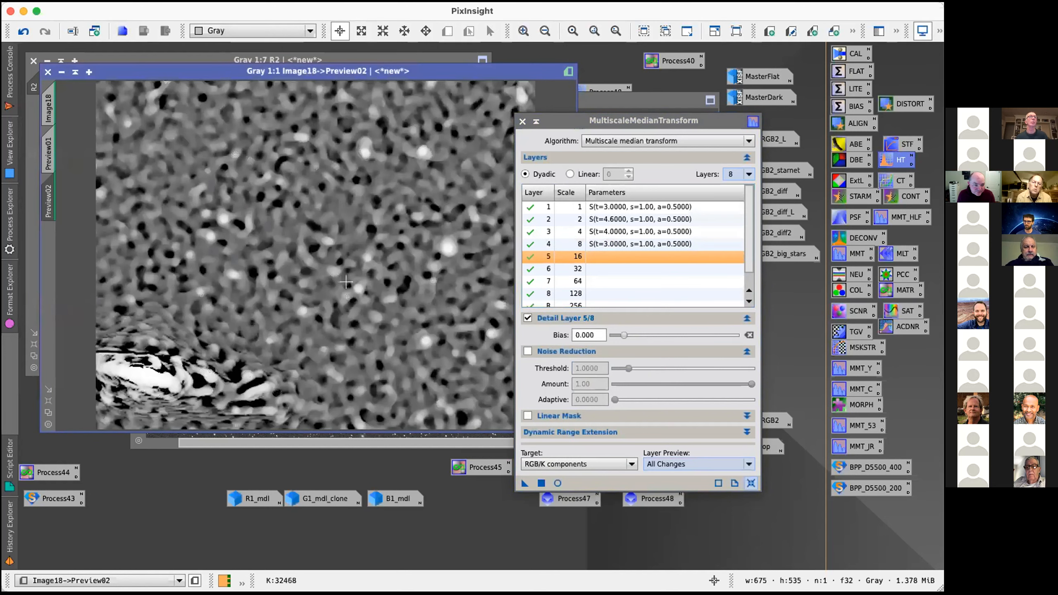
{"action": "key", "text": "super+shift+z"}
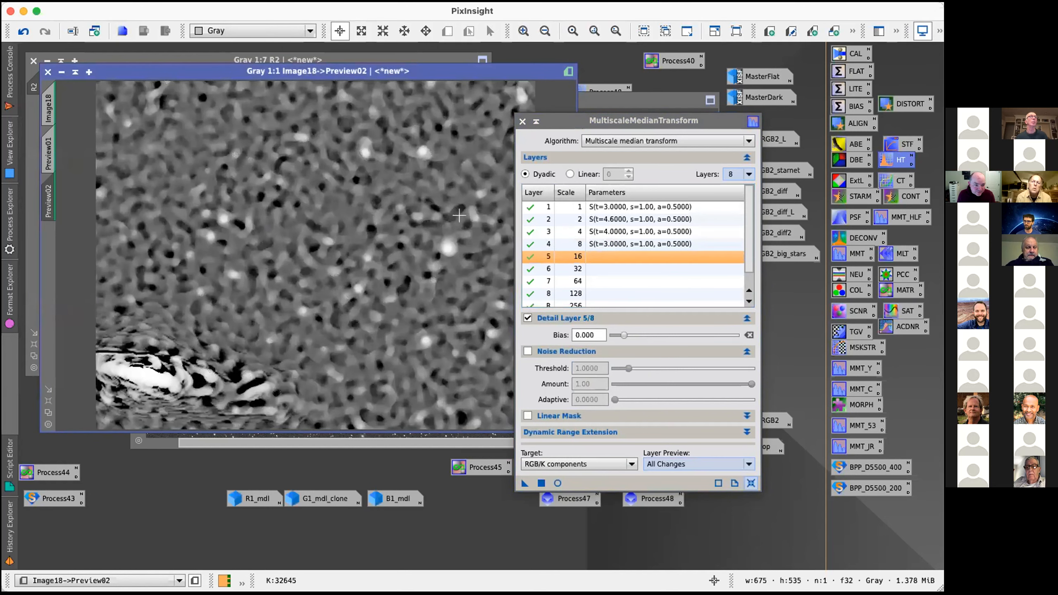
Step: Enable noise reduction for layer 5 with threshold 3.0000 and adaptive 0.5000, and test it on Preview02
{"action": "left_click", "coordinate": [570, 256]}
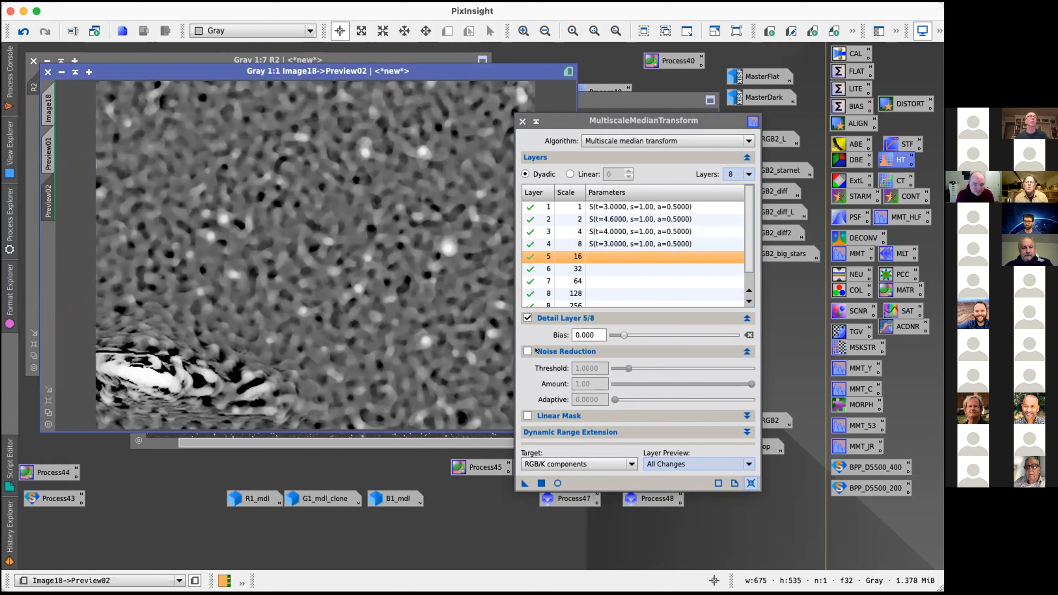
{"action": "left_click", "coordinate": [534, 350]}
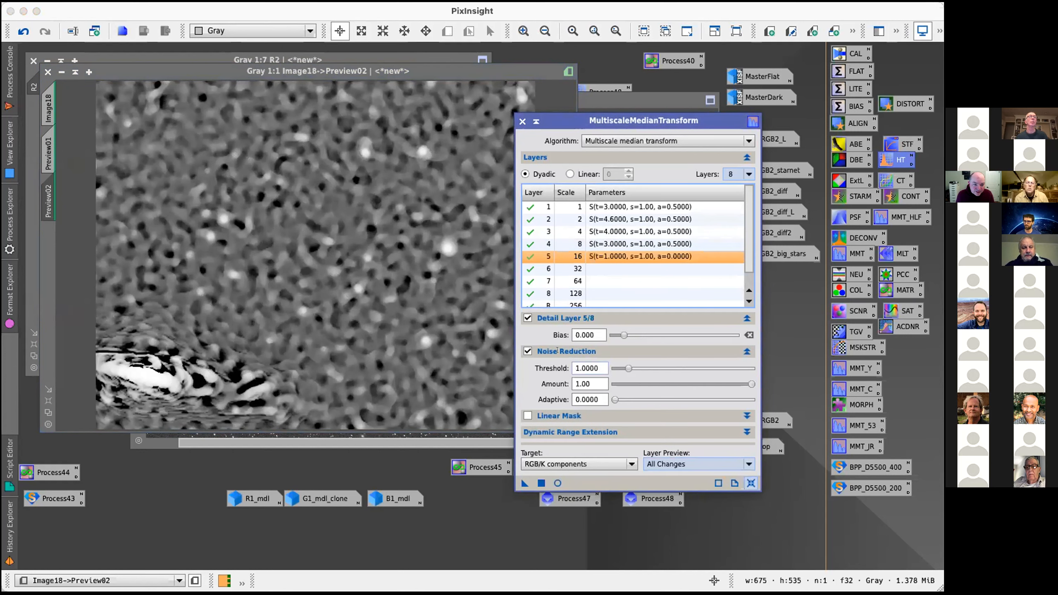
{"action": "double_click", "coordinate": [595, 367]}
{"action": "type", "text": "3"}
{"action": "key", "text": "Tab"}
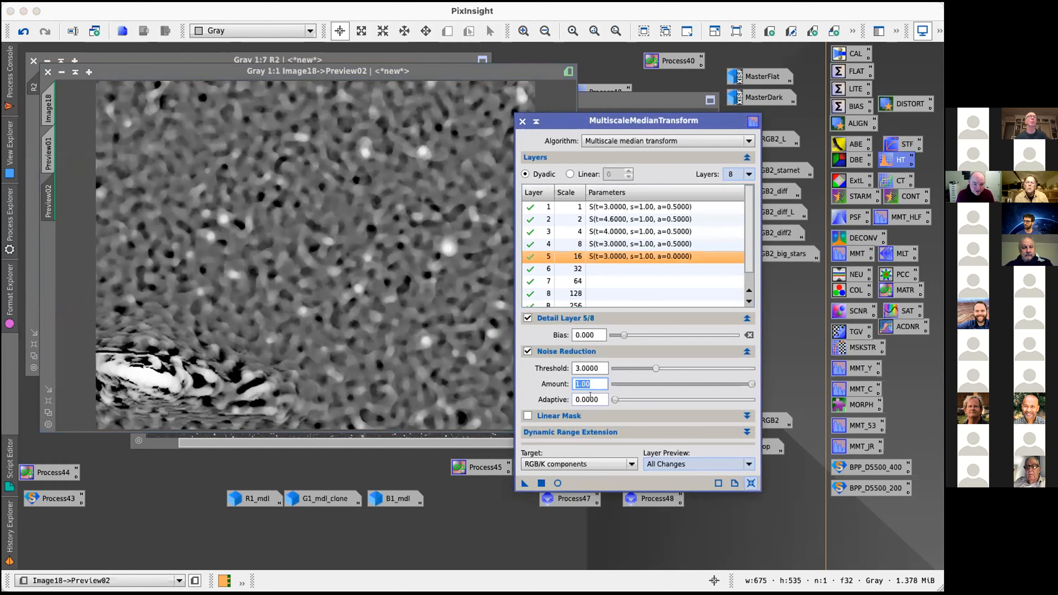
{"action": "key", "text": "Tab"}
{"action": "type", "text": "0.5"}
{"action": "key", "text": "Return"}
{"action": "left_click_drag", "start_coordinate": [521, 480], "coordinate": [296, 274]}
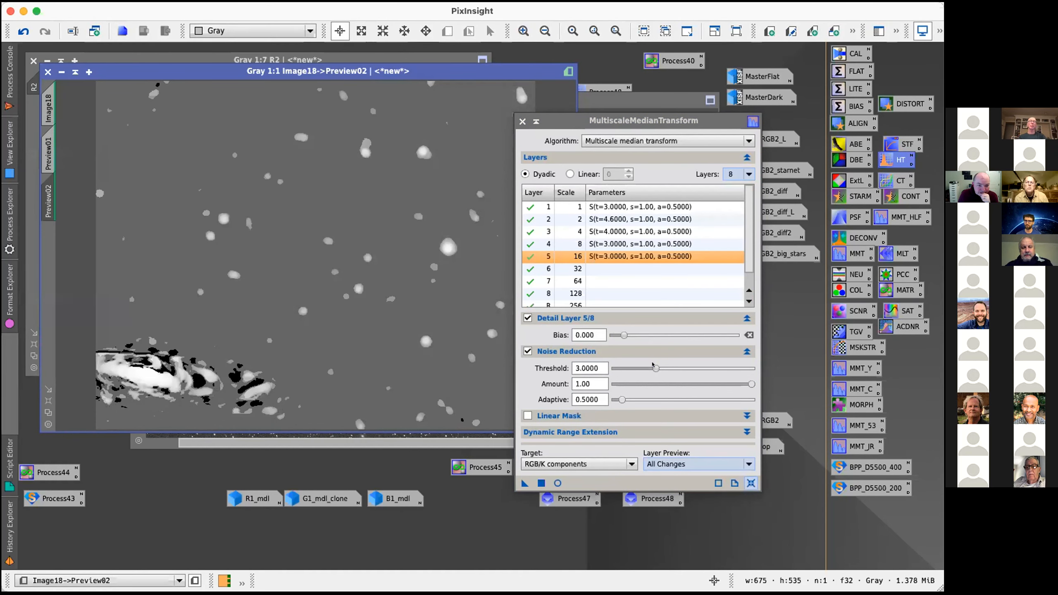
Step: Test layer 5 on Preview02 with adaptive lowered to 0.0000, and raise its threshold to 4.0000 and reapply
{"action": "left_click_drag", "start_coordinate": [621, 399], "coordinate": [598, 394]}
{"action": "left_click_drag", "start_coordinate": [525, 483], "coordinate": [330, 288]}
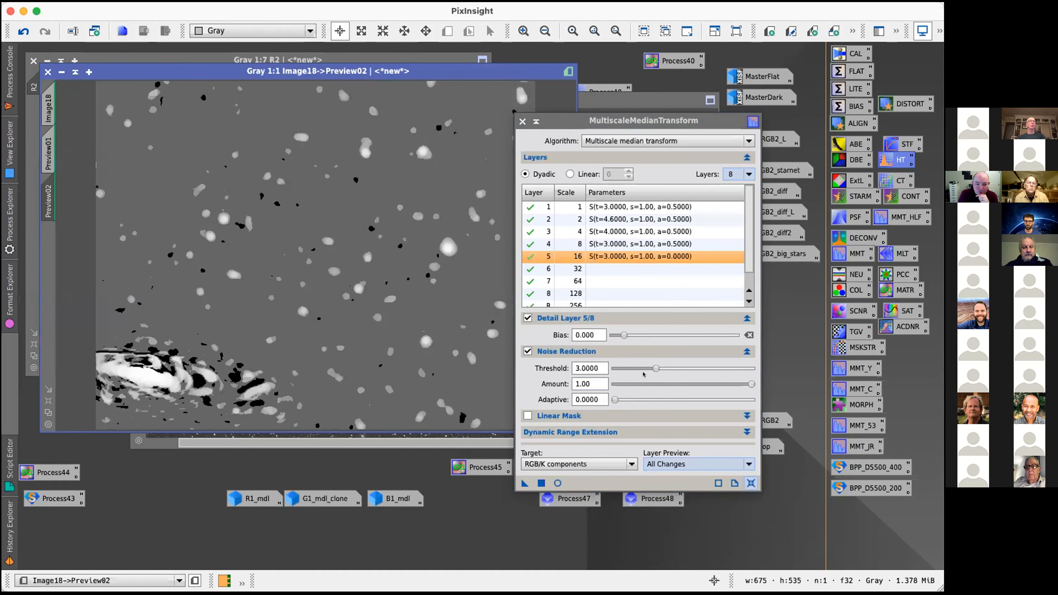
{"action": "left_click", "coordinate": [652, 365]}
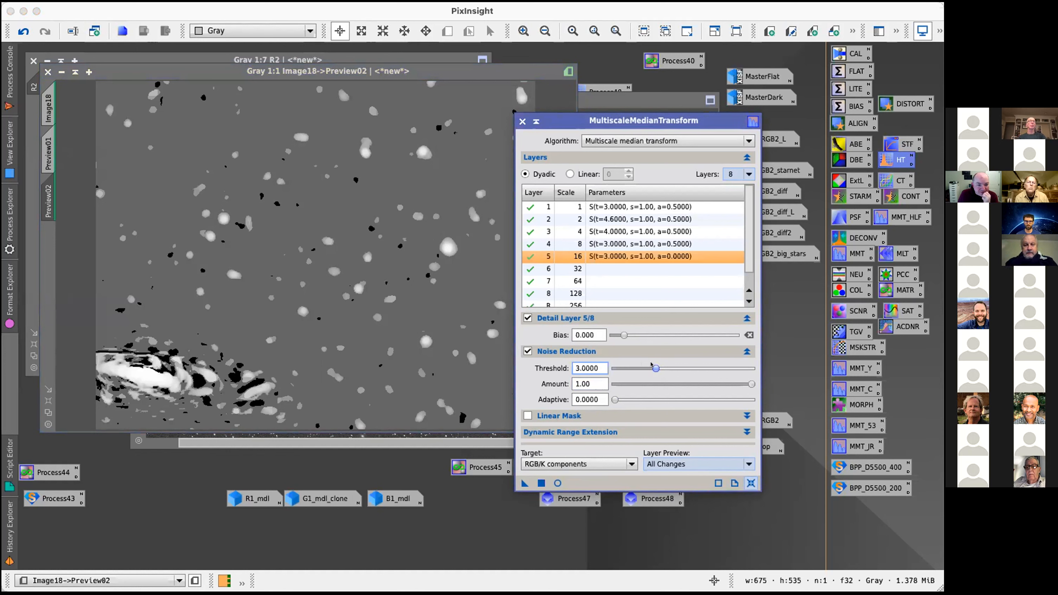
{"action": "left_click_drag", "start_coordinate": [652, 364], "coordinate": [662, 364]}
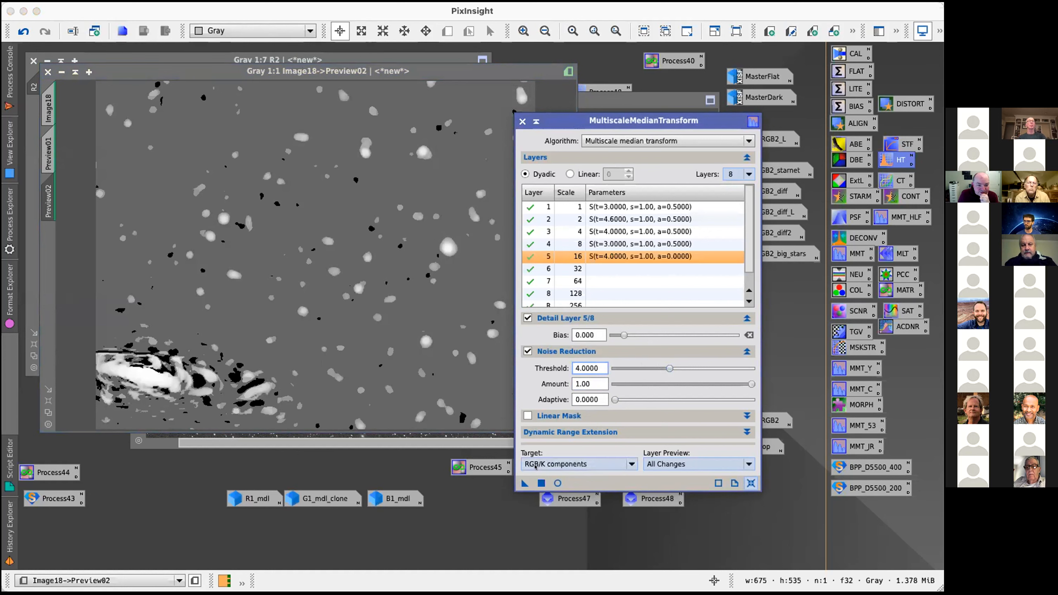
{"action": "left_click", "coordinate": [378, 361]}
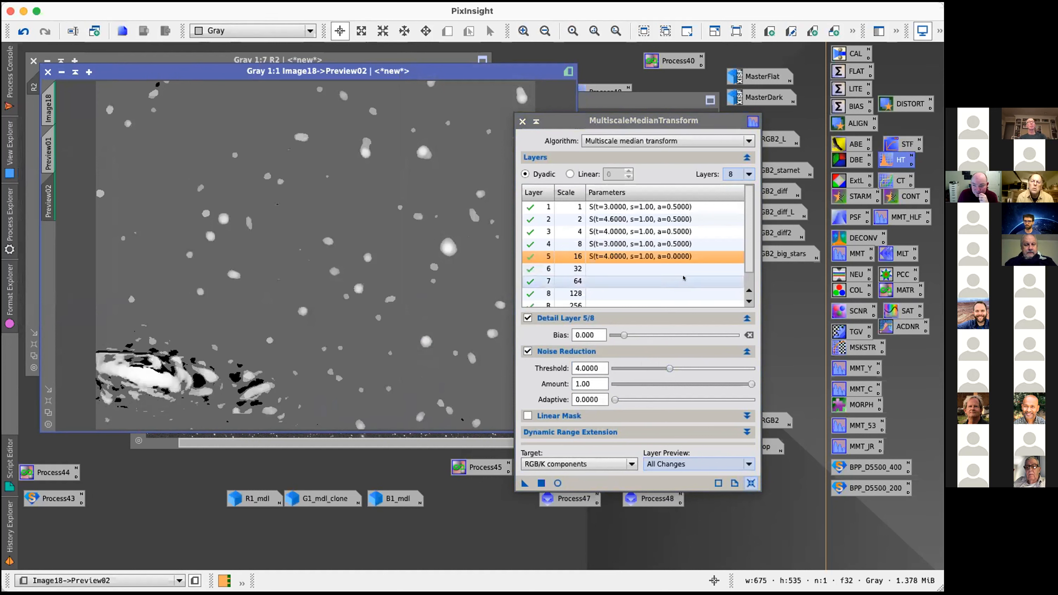
Step: Select layer 6 and apply it to Preview02 without noise reduction, keeping the preview at 1:1
{"action": "left_click", "coordinate": [638, 268]}
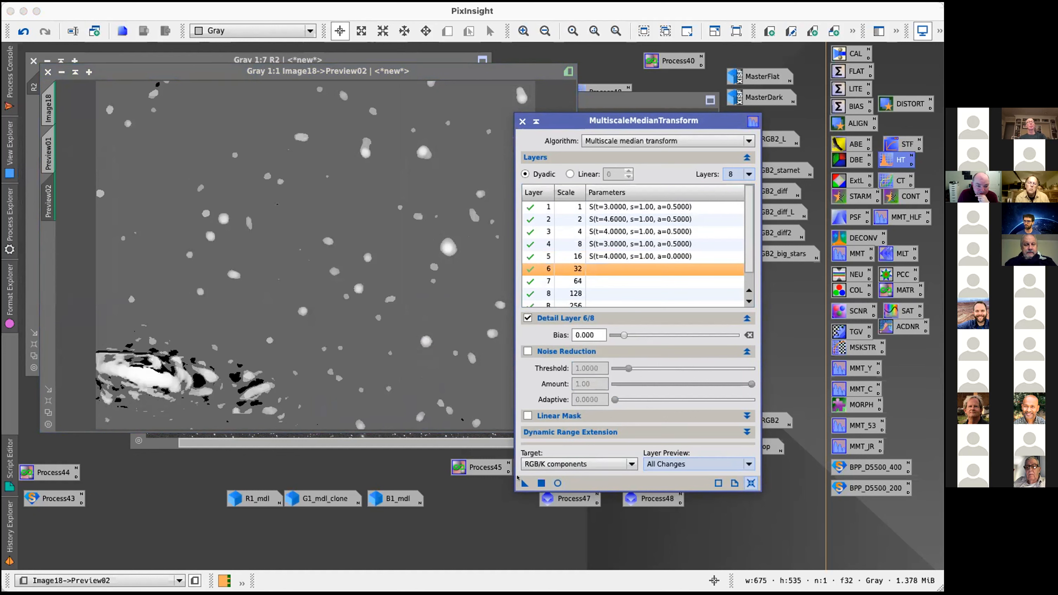
{"action": "left_click_drag", "start_coordinate": [524, 483], "coordinate": [346, 302]}
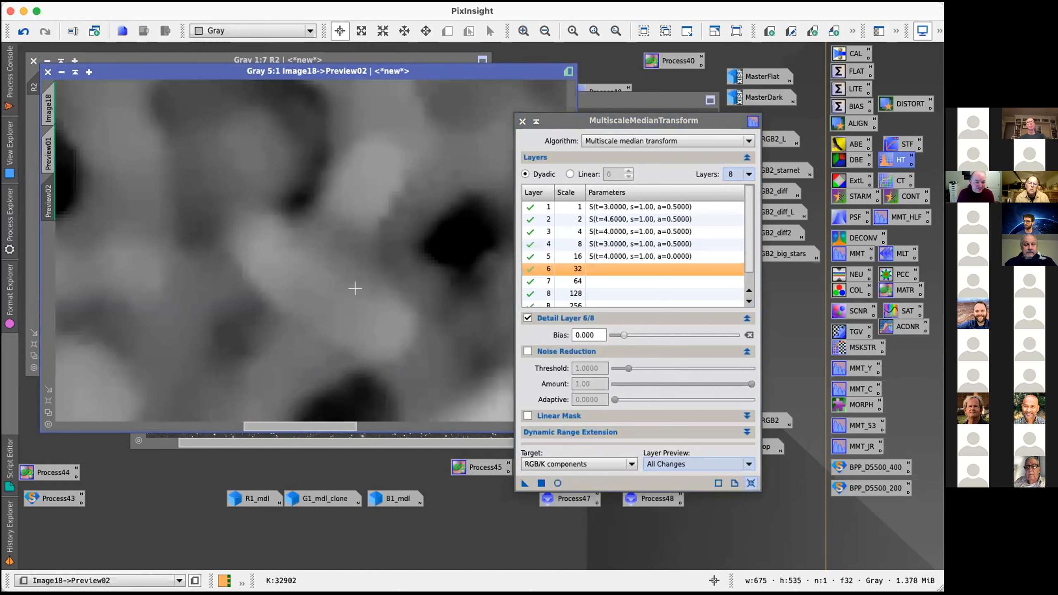
{"action": "scroll", "coordinate": [349, 268], "scroll_direction": "down", "scroll_amount": 5}
{"action": "scroll", "coordinate": [349, 266], "scroll_direction": "up", "scroll_amount": 1}
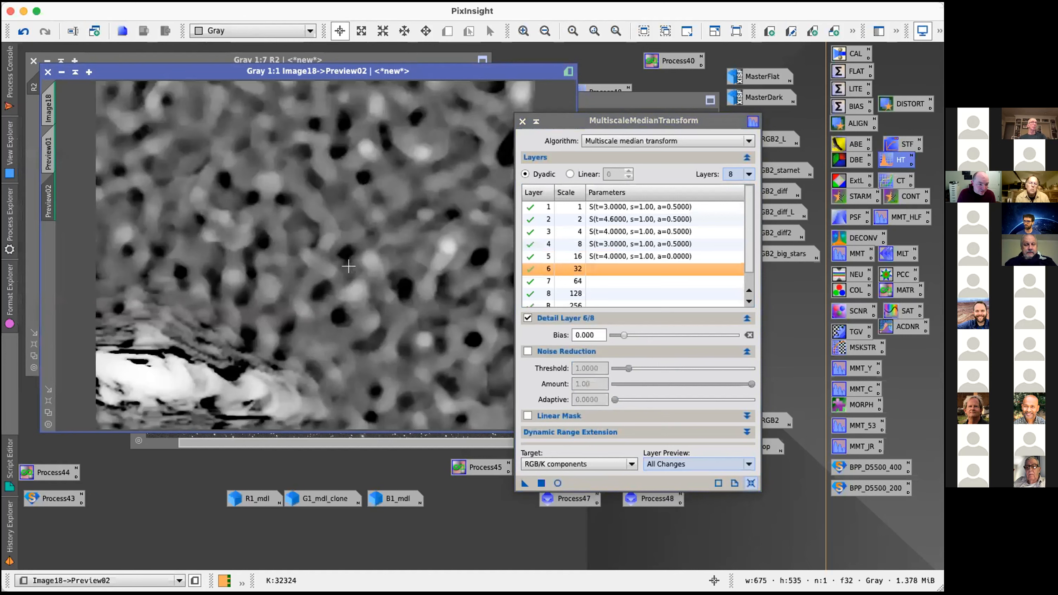
Step: Enable noise reduction for layer 6 with threshold 4.0000 and test it on Preview02
{"action": "left_click", "coordinate": [527, 350]}
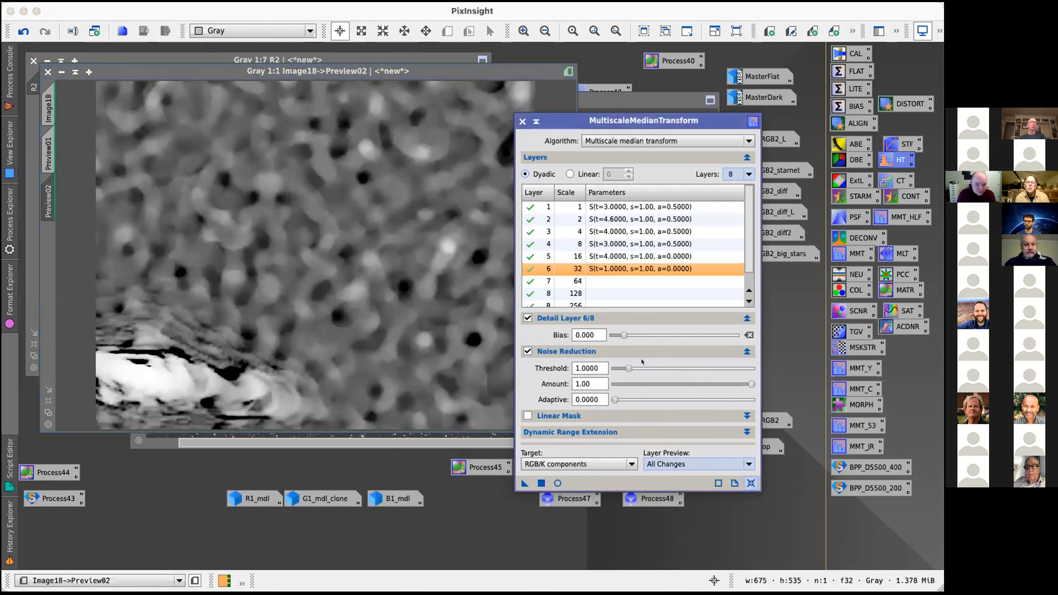
{"action": "double_click", "coordinate": [599, 364]}
{"action": "type", "text": "4"}
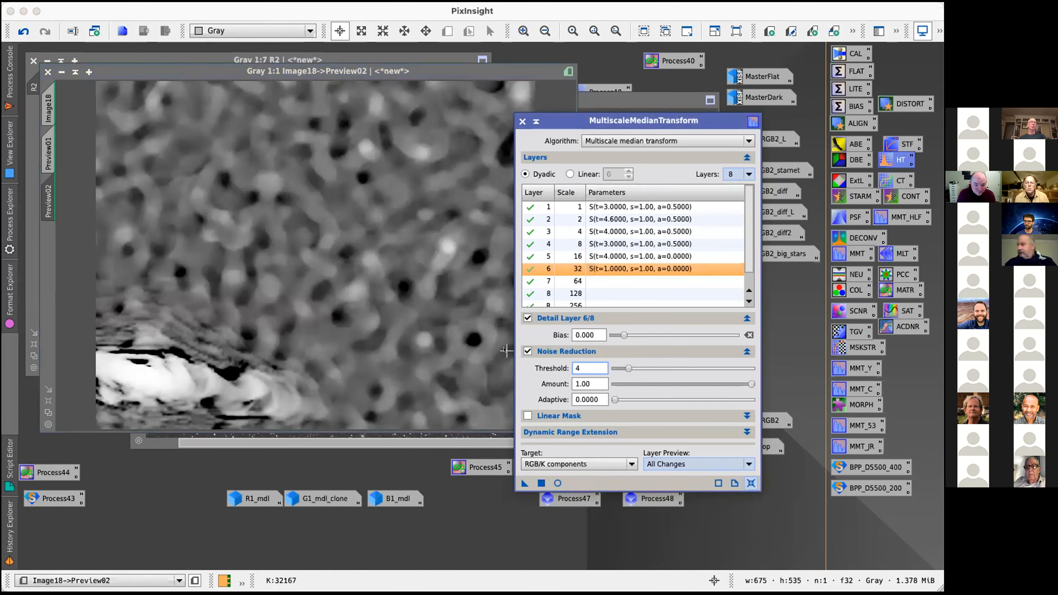
{"action": "key", "text": "Tab"}
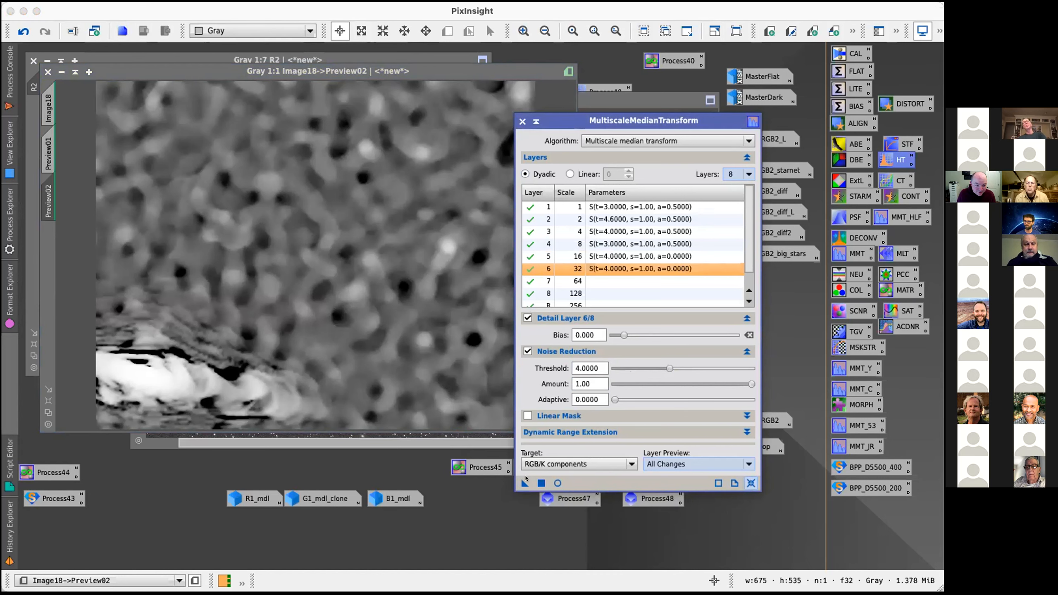
{"action": "left_click_drag", "start_coordinate": [525, 483], "coordinate": [326, 286]}
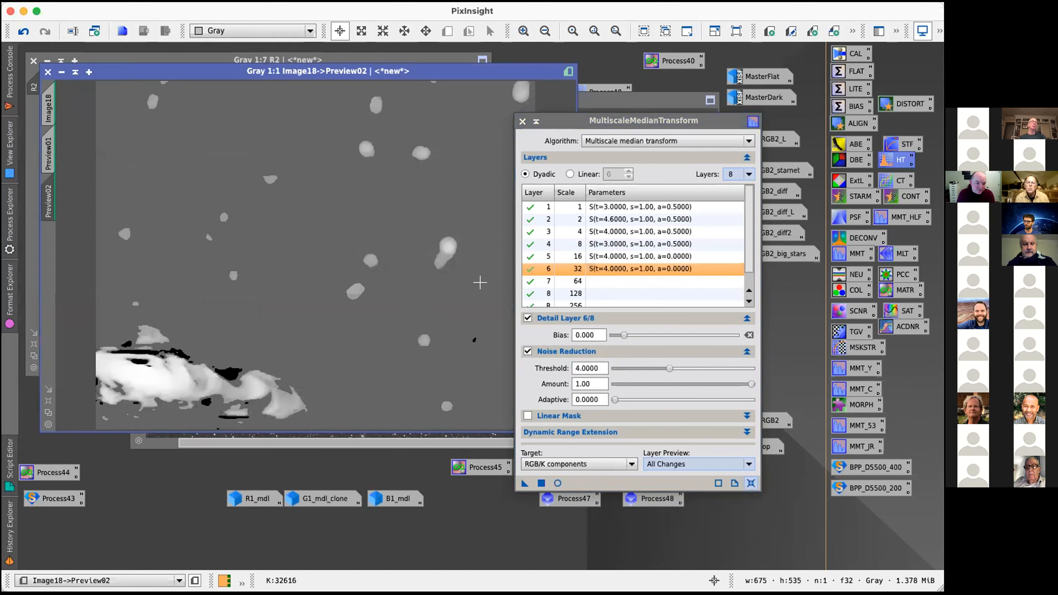
Step: Lower the layer 6 noise reduction threshold to 3.0000 and reapply it to Preview02
{"action": "double_click", "coordinate": [599, 367]}
{"action": "type", "text": "3"}
{"action": "key", "text": "Tab"}
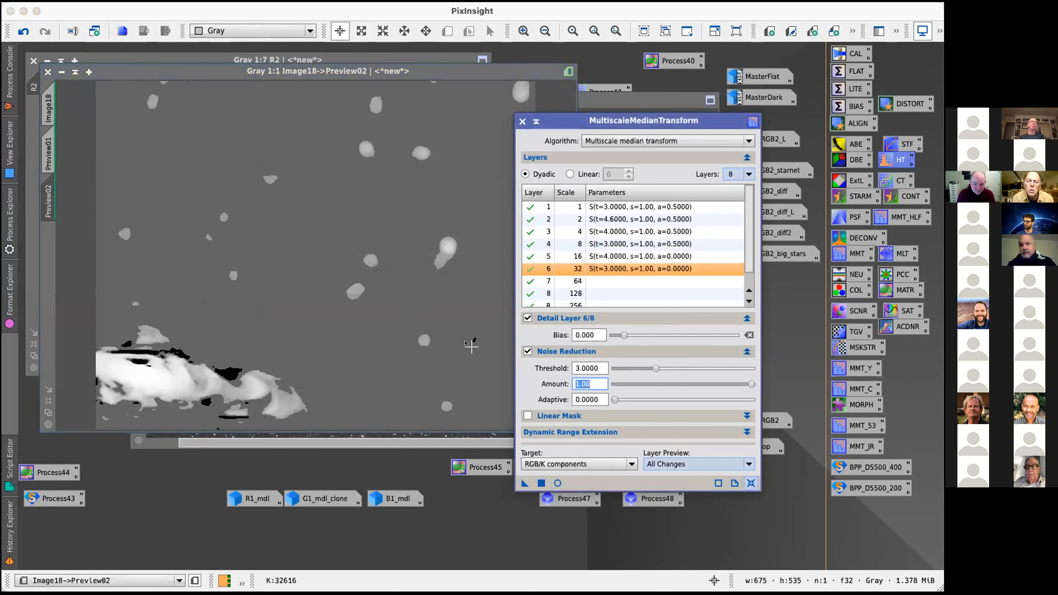
{"action": "left_click_drag", "start_coordinate": [518, 479], "coordinate": [252, 256]}
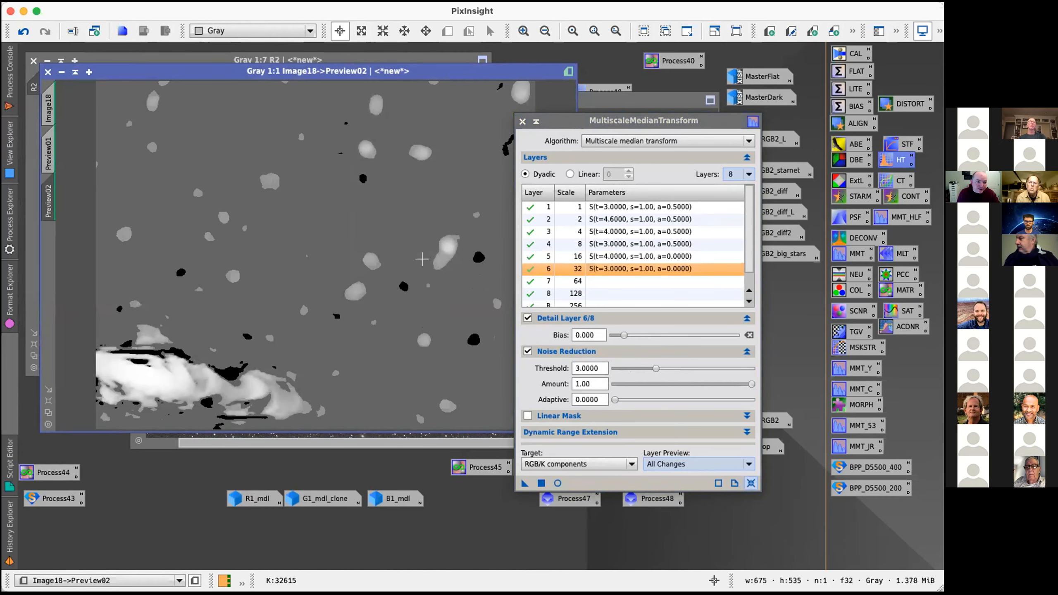
{"action": "left_click", "coordinate": [597, 368]}
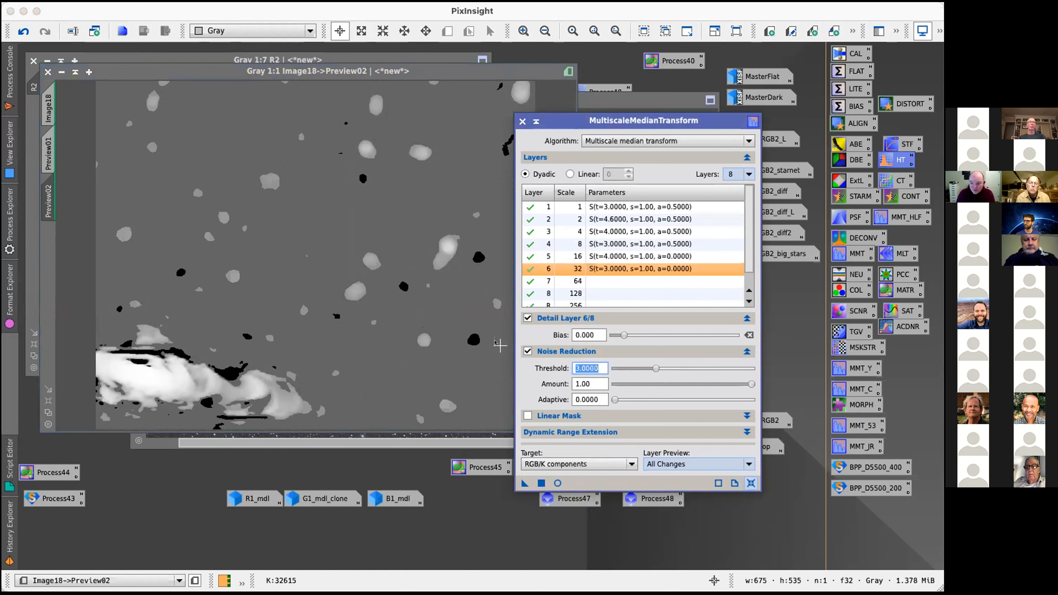
{"action": "left_click", "coordinate": [554, 308]}
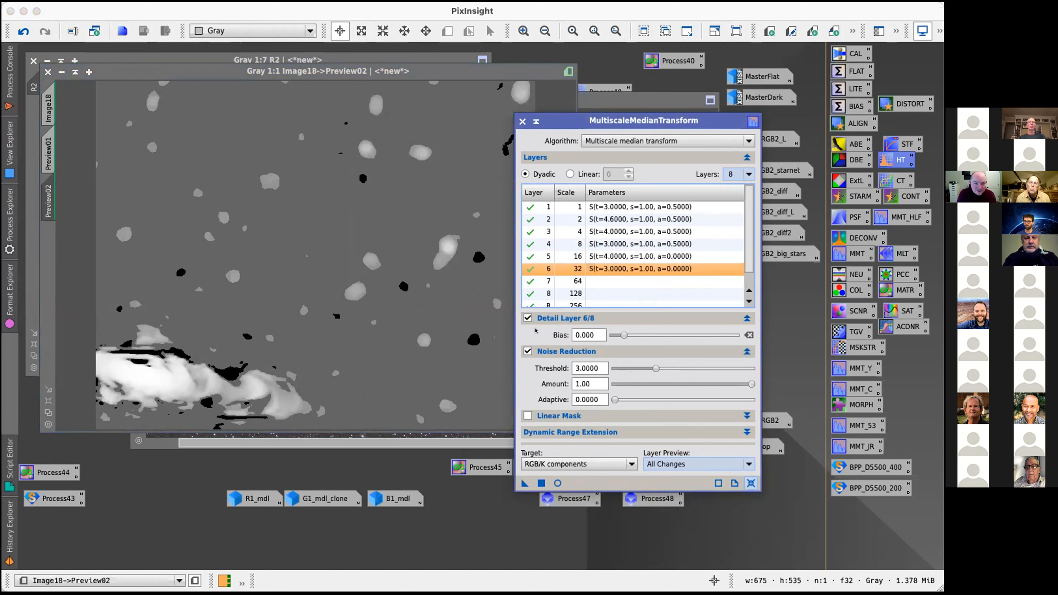
Step: Reduce the noise reduction amount to 0.50 for layer 6 and 0.59 for layer 5
{"action": "left_click", "coordinate": [558, 282]}
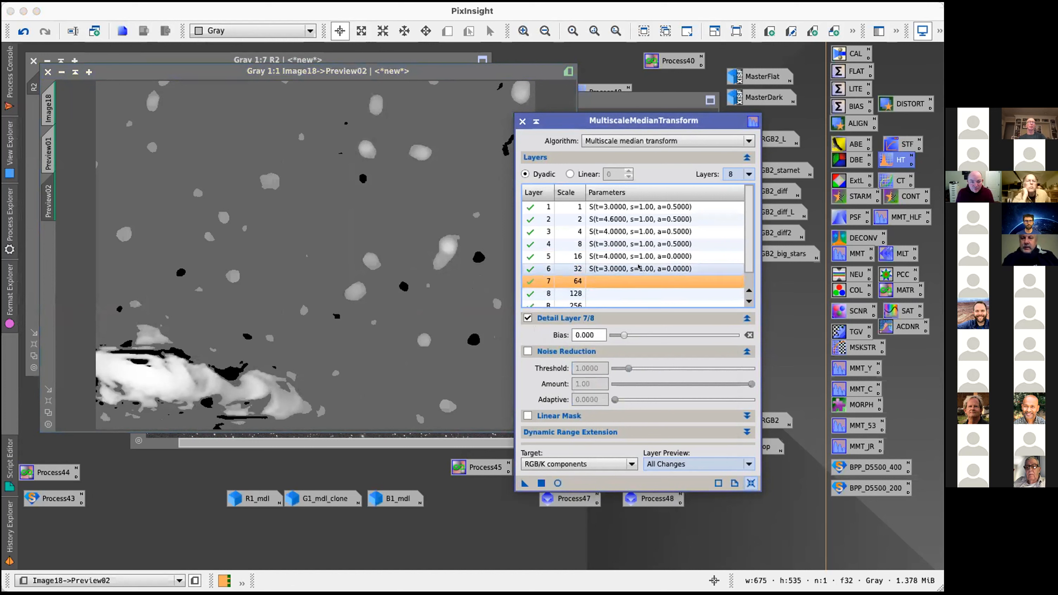
{"action": "left_click", "coordinate": [638, 268]}
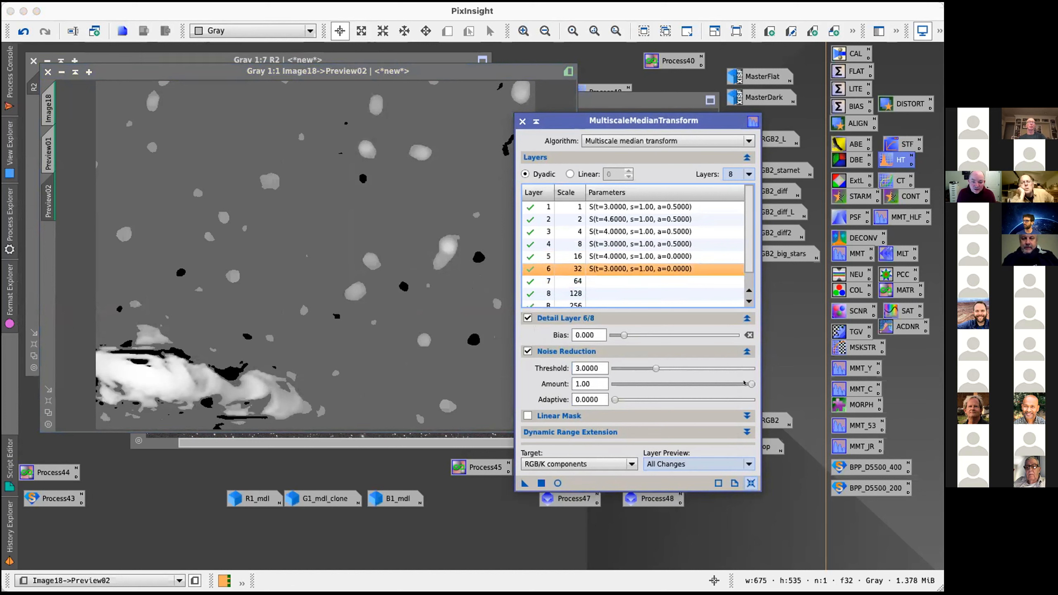
{"action": "left_click", "coordinate": [747, 384]}
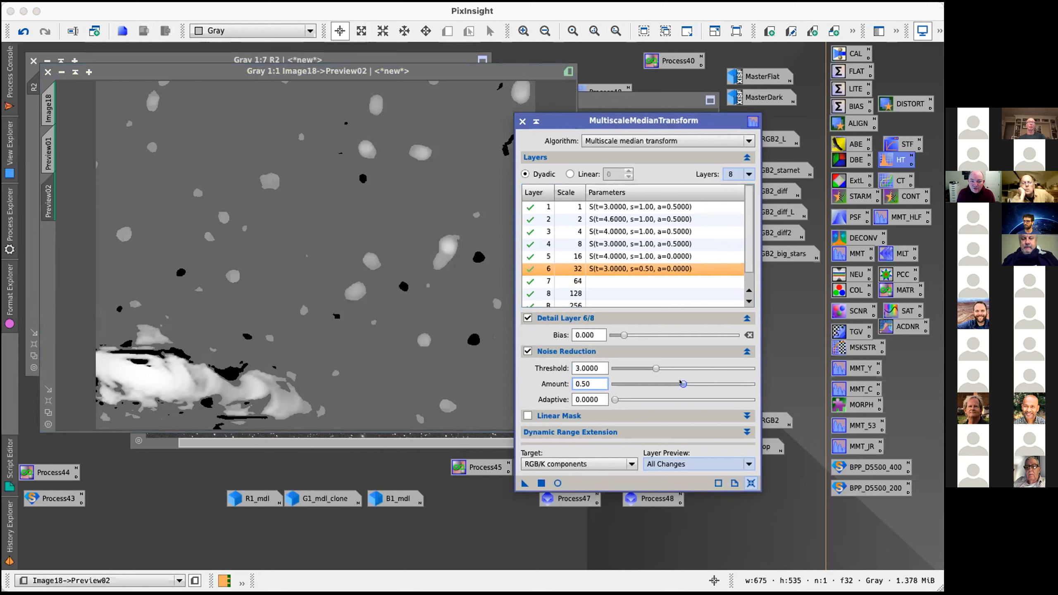
{"action": "left_click", "coordinate": [665, 256]}
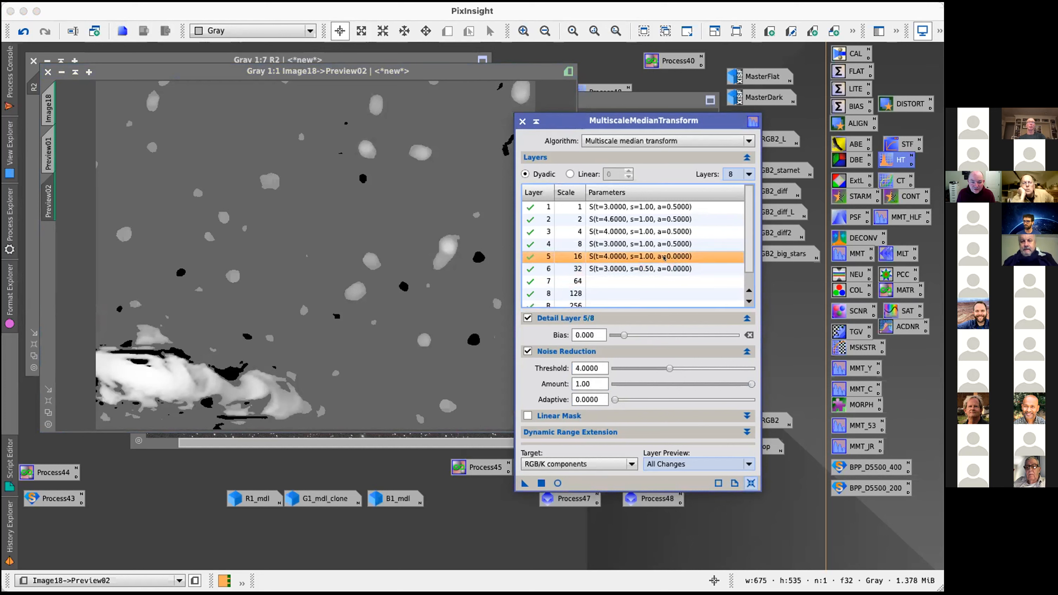
{"action": "left_click_drag", "start_coordinate": [745, 384], "coordinate": [692, 384]}
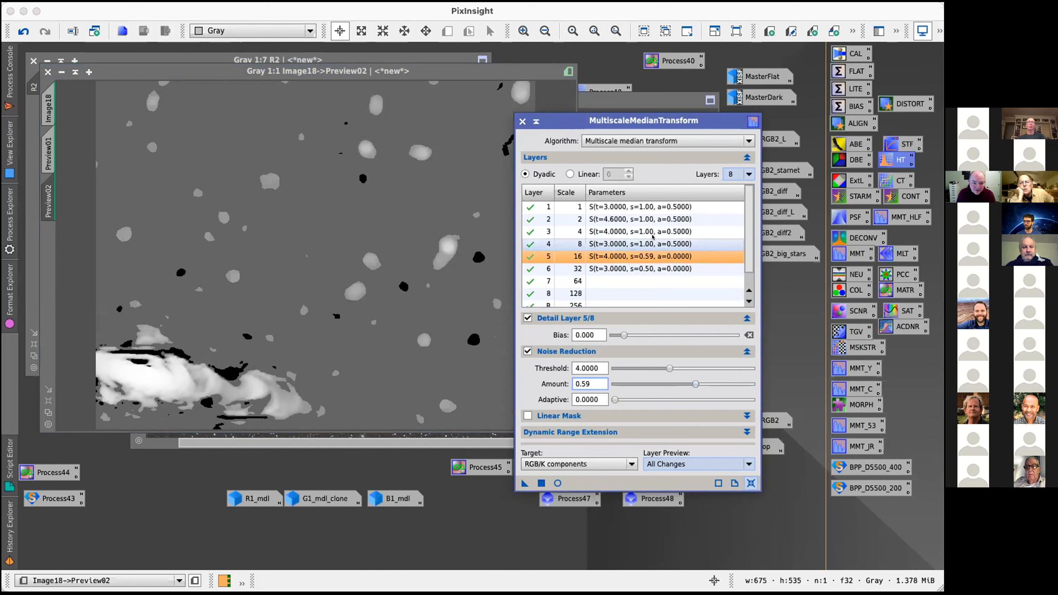
Step: Reduce the noise reduction amount to 0.64 for layer 4, 0.73 for layer 3 and 0.89 for layer 2
{"action": "left_click", "coordinate": [649, 239]}
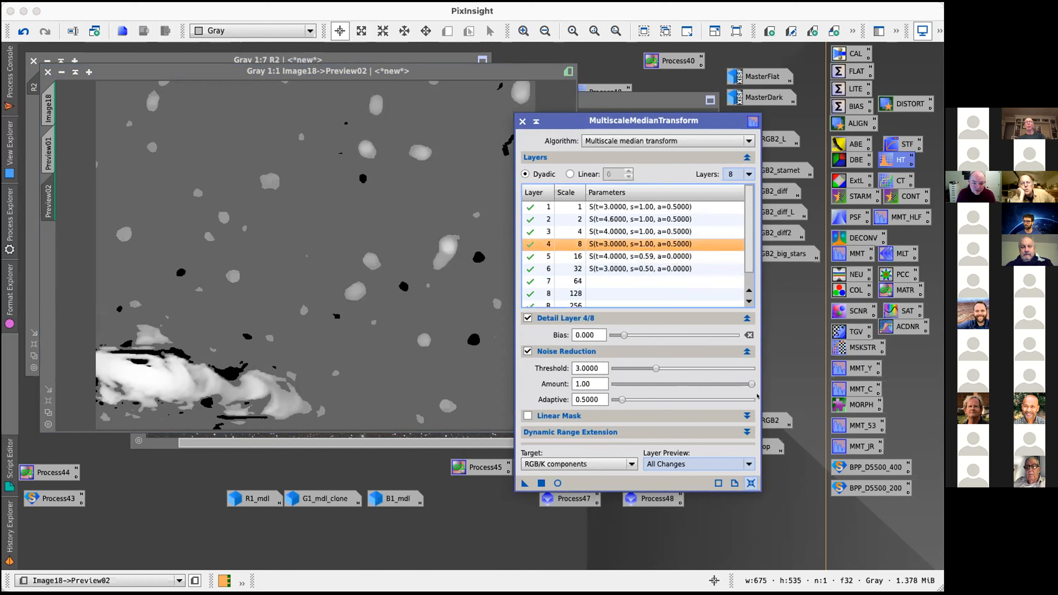
{"action": "left_click_drag", "start_coordinate": [747, 382], "coordinate": [701, 383]}
{"action": "key", "text": "Up"}
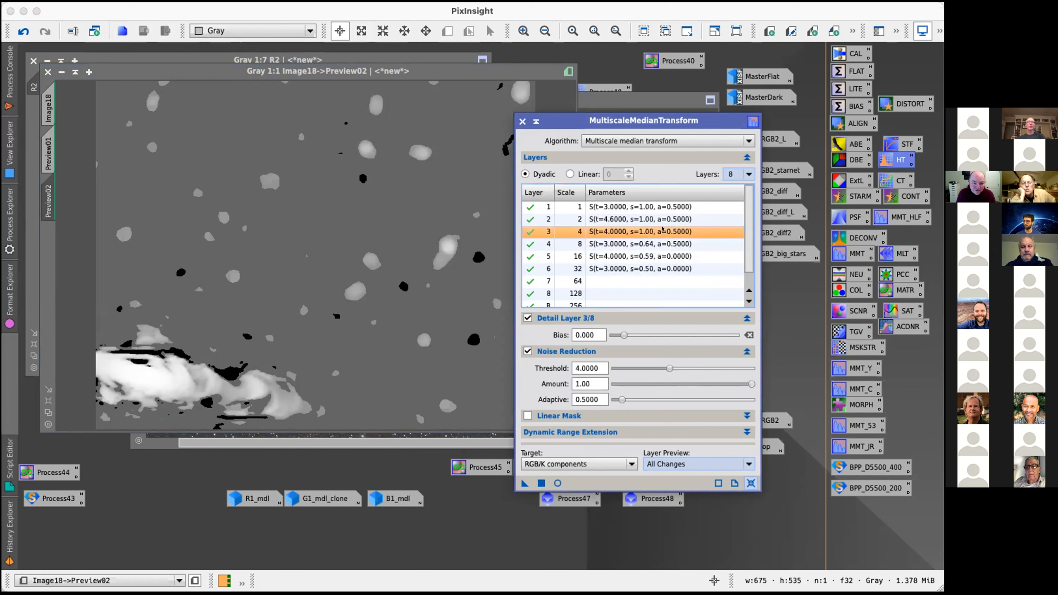
{"action": "left_click_drag", "start_coordinate": [750, 383], "coordinate": [714, 384]}
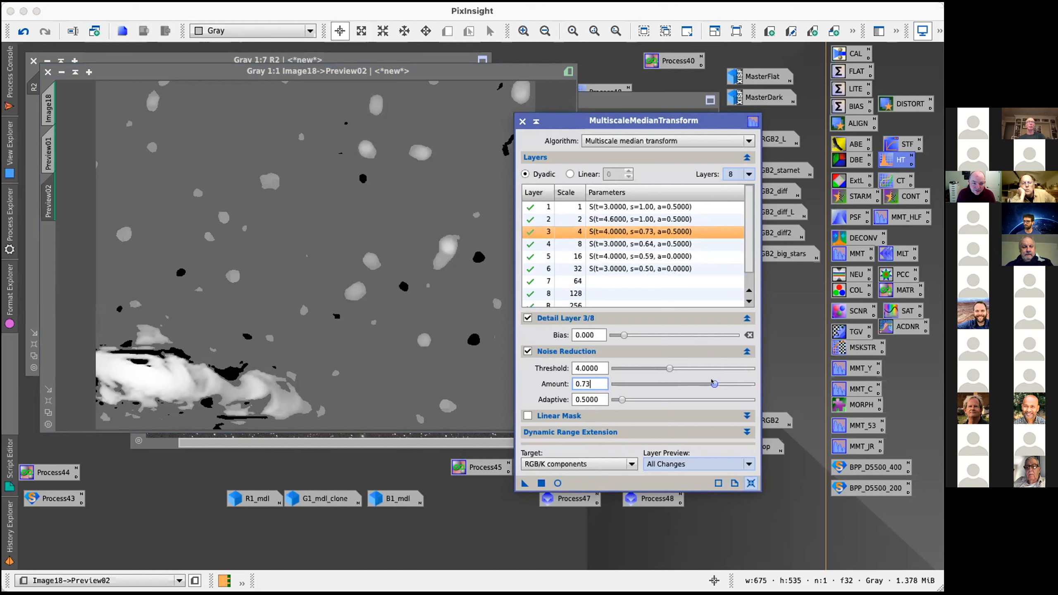
{"action": "left_click", "coordinate": [670, 218]}
{"action": "left_click_drag", "start_coordinate": [745, 382], "coordinate": [731, 382]}
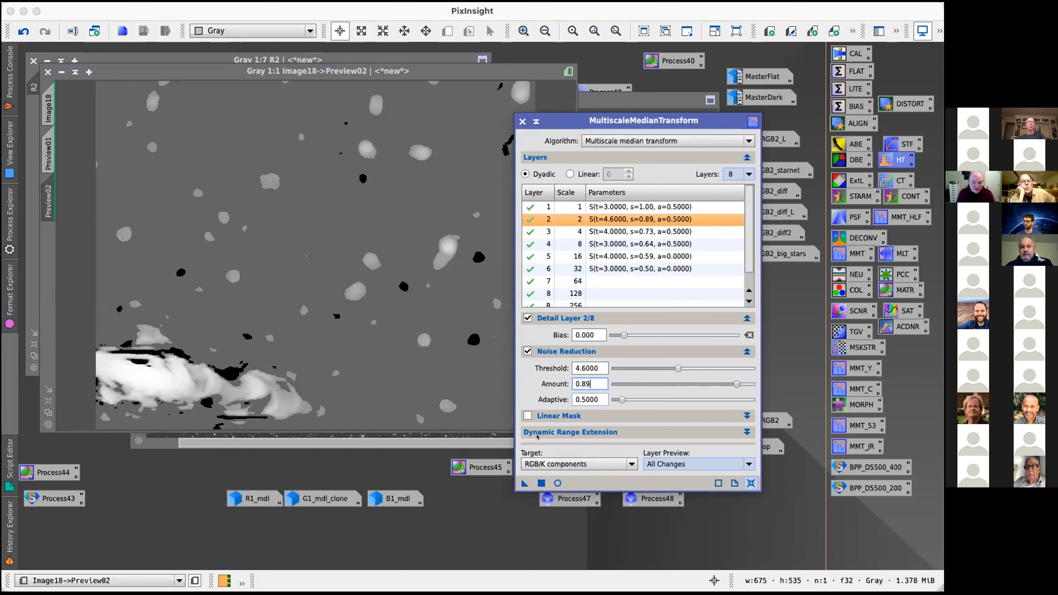
Step: Turn off the layer preview, undo the last test on Preview02 and refresh its screen stretch
{"action": "left_click", "coordinate": [693, 464]}
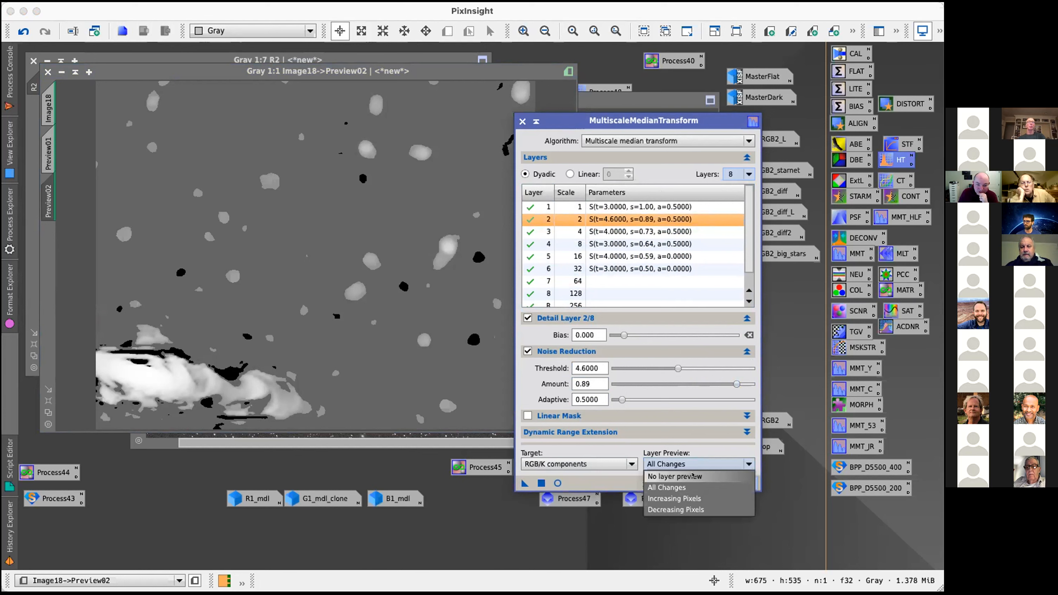
{"action": "left_click", "coordinate": [692, 476]}
{"action": "left_click", "coordinate": [402, 69]}
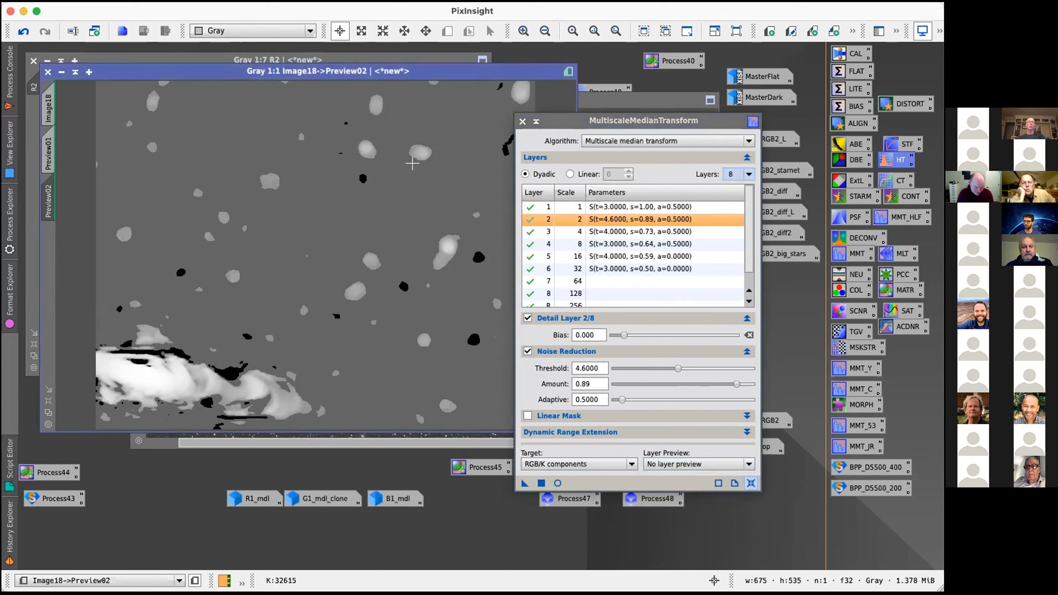
{"action": "key", "text": "super+z"}
{"action": "key", "text": "super+a"}
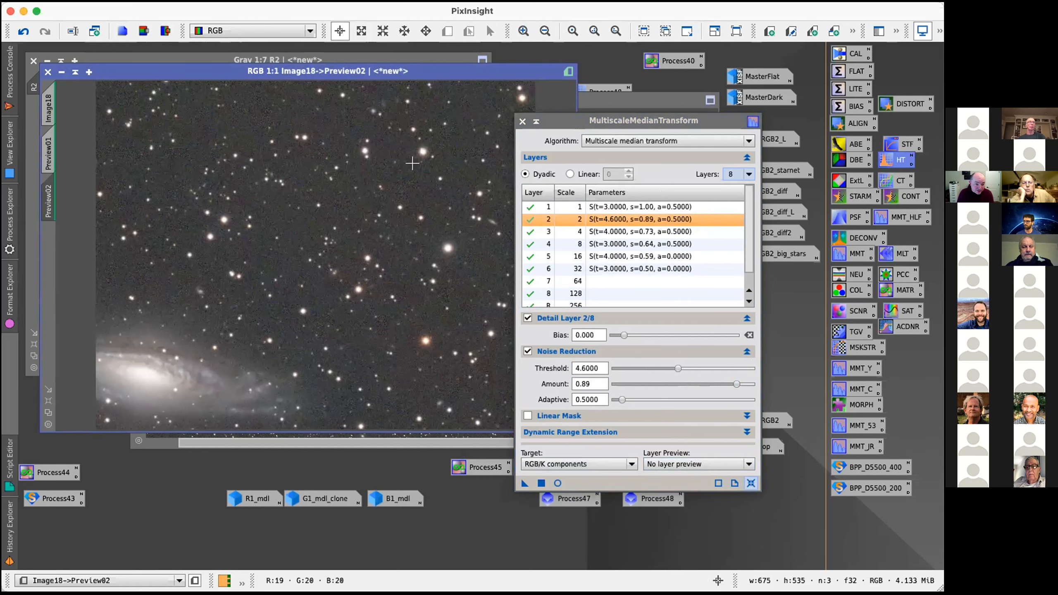
{"action": "left_click", "coordinate": [682, 461]}
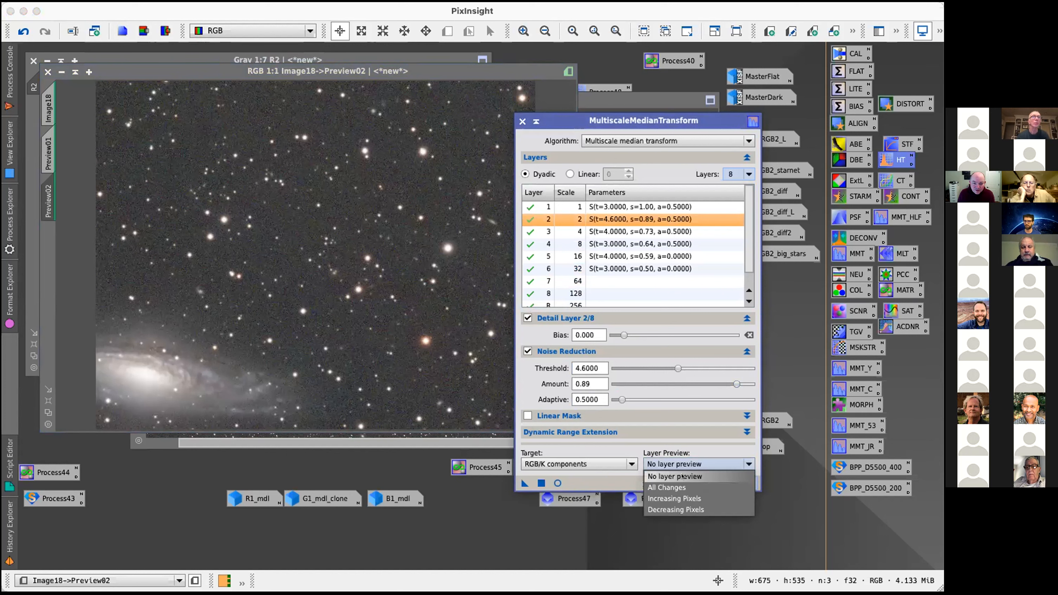
Step: Apply the MultiscaleMedianTransform settings to Preview02 with no layer preview, and move the process dialog clear of the image
{"action": "left_click", "coordinate": [669, 478]}
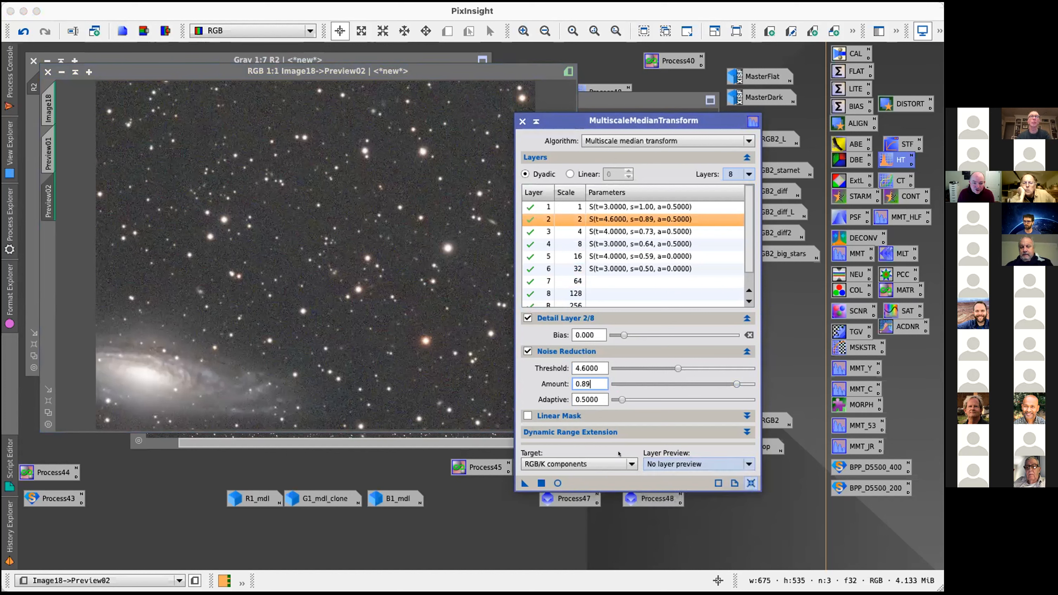
{"action": "left_click_drag", "start_coordinate": [524, 483], "coordinate": [342, 255]}
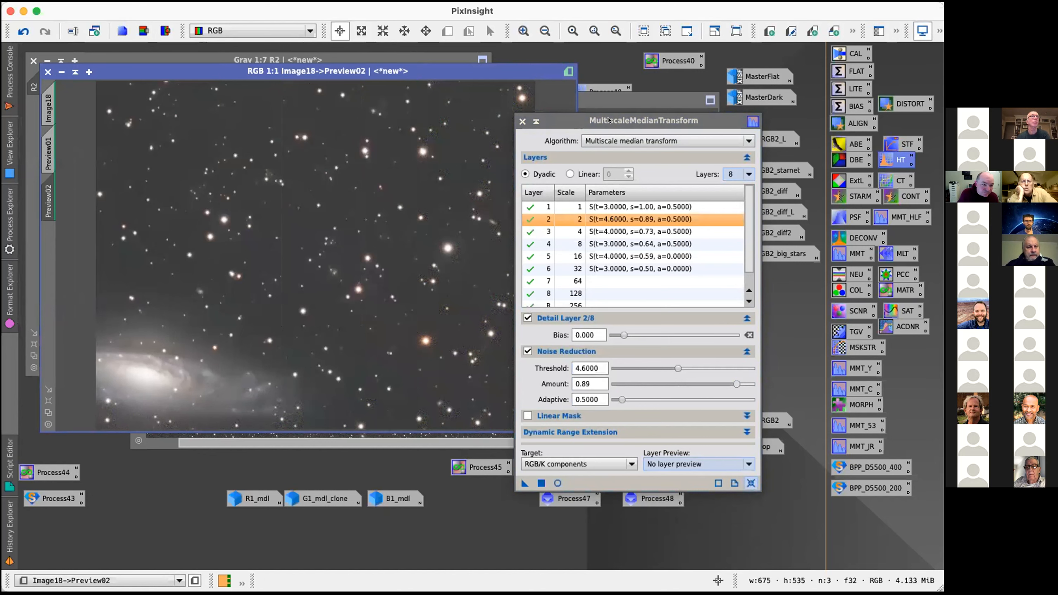
{"action": "left_click_drag", "start_coordinate": [577, 121], "coordinate": [674, 137]}
{"action": "left_click", "coordinate": [385, 197]}
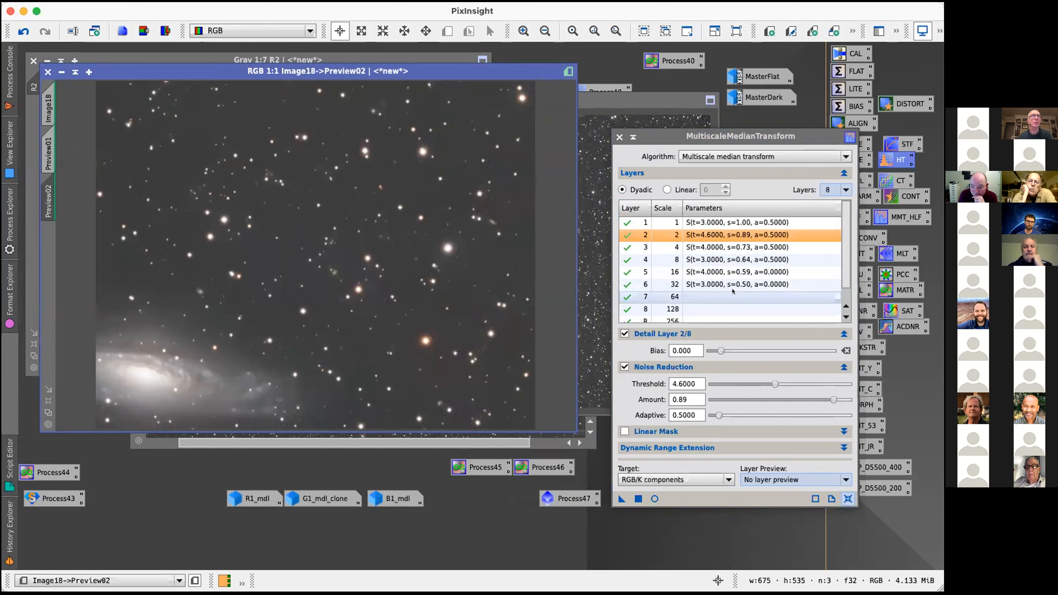
Step: Enable noise reduction on layer 7 with a threshold of 2.0000 and an amount of 0.50
{"action": "left_click", "coordinate": [716, 297]}
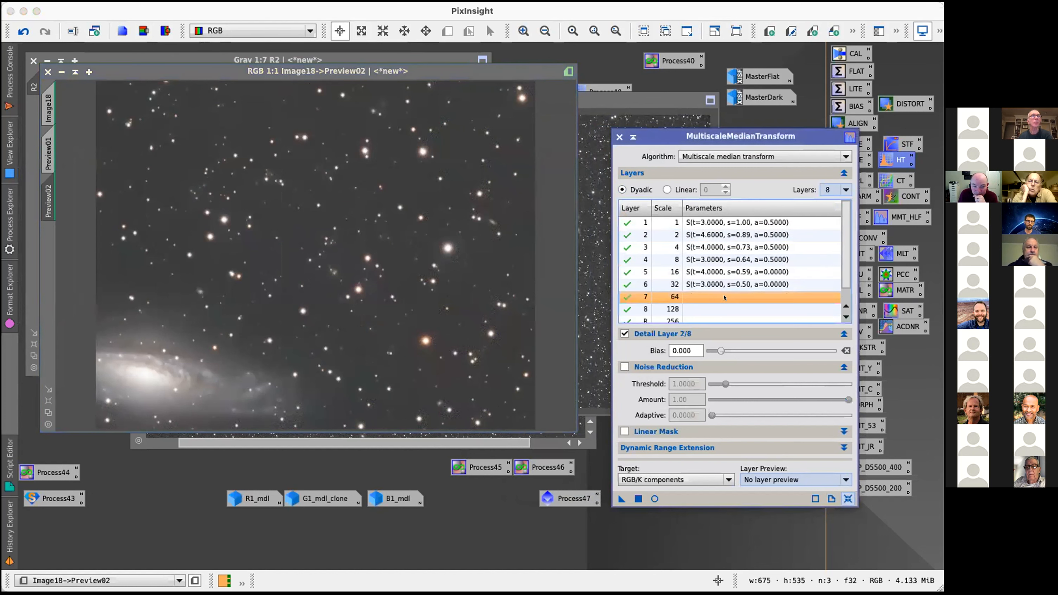
{"action": "left_click", "coordinate": [625, 366]}
{"action": "double_click", "coordinate": [700, 296]}
{"action": "double_click", "coordinate": [700, 296]}
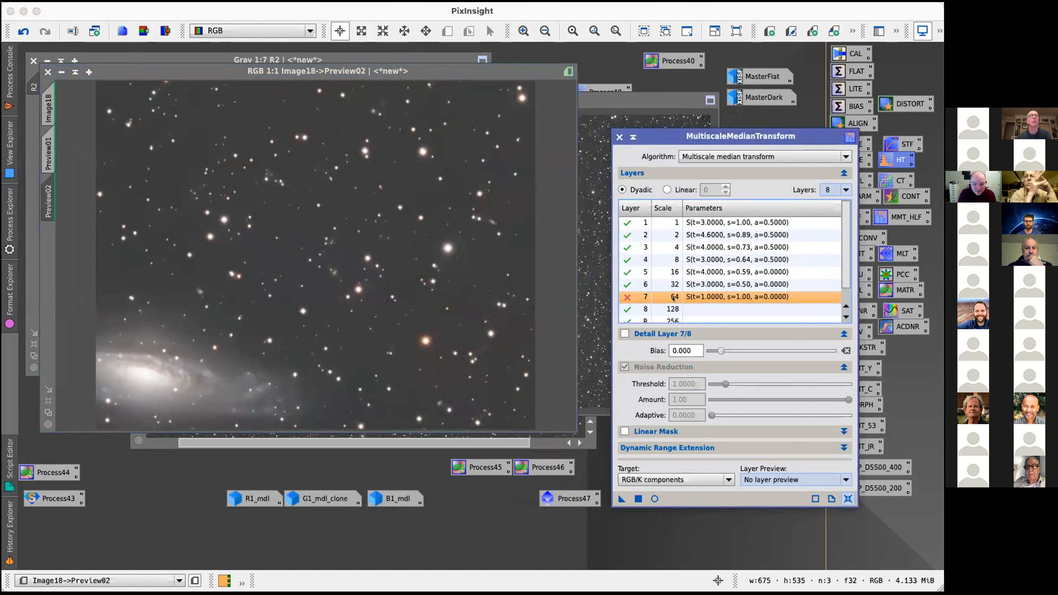
{"action": "left_click", "coordinate": [693, 382]}
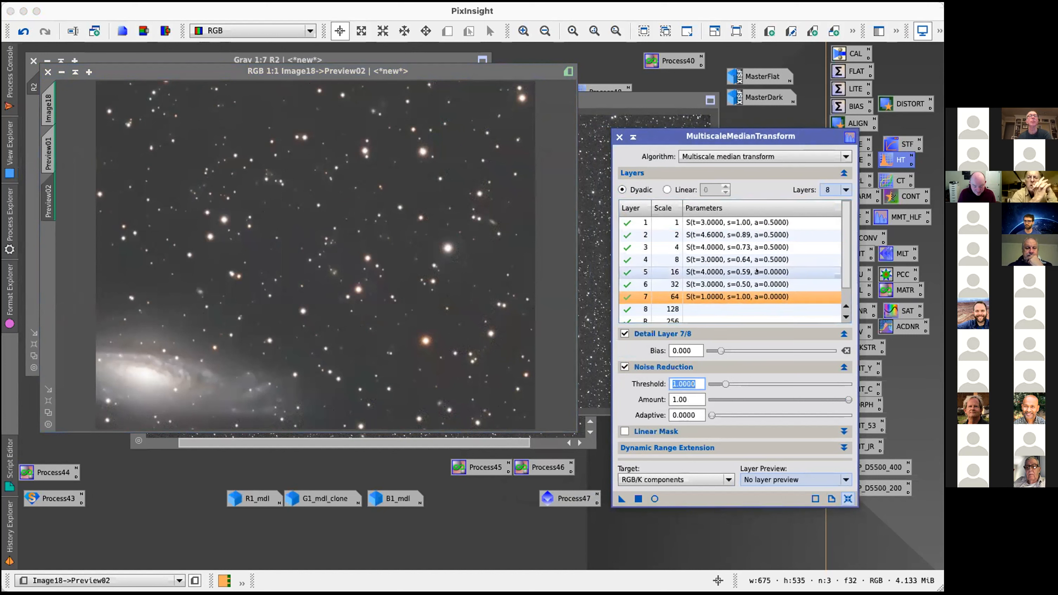
{"action": "type", "text": "2"}
{"action": "key", "text": "Return"}
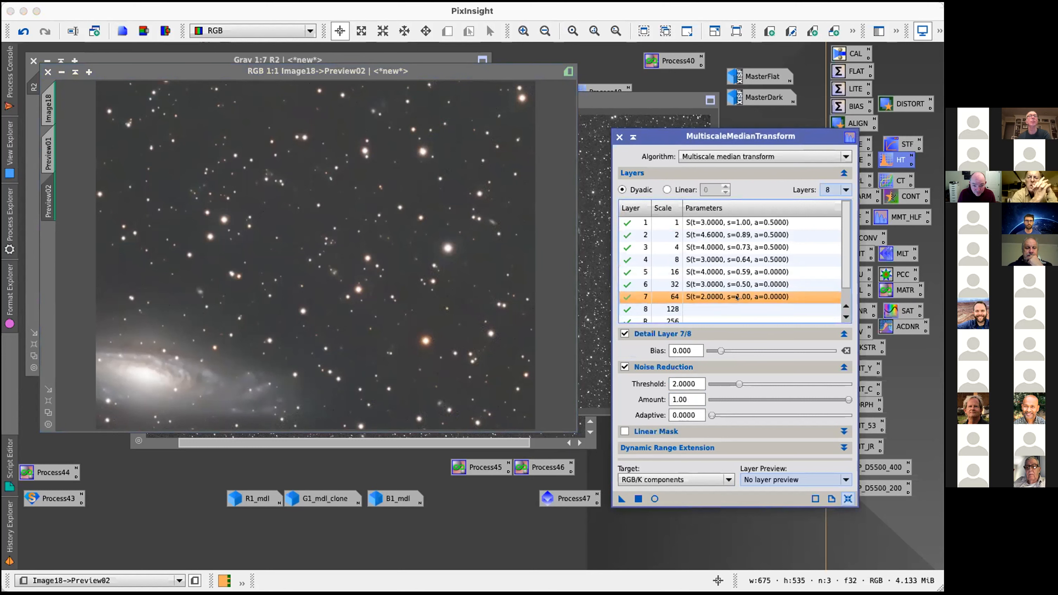
{"action": "key", "text": "Tab"}
{"action": "key", "text": "Return"}
Step: Enable noise reduction on layer 8 with threshold 1.5 and amount 0.5, and apply the transform to Preview02
{"action": "left_click", "coordinate": [682, 308]}
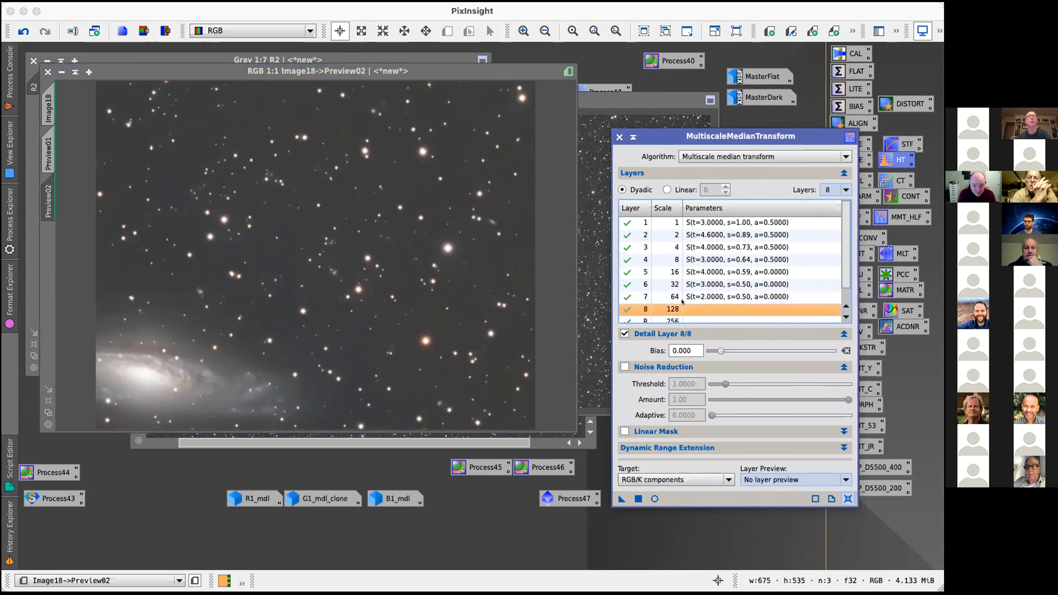
{"action": "left_click", "coordinate": [624, 366]}
{"action": "left_click", "coordinate": [693, 383]}
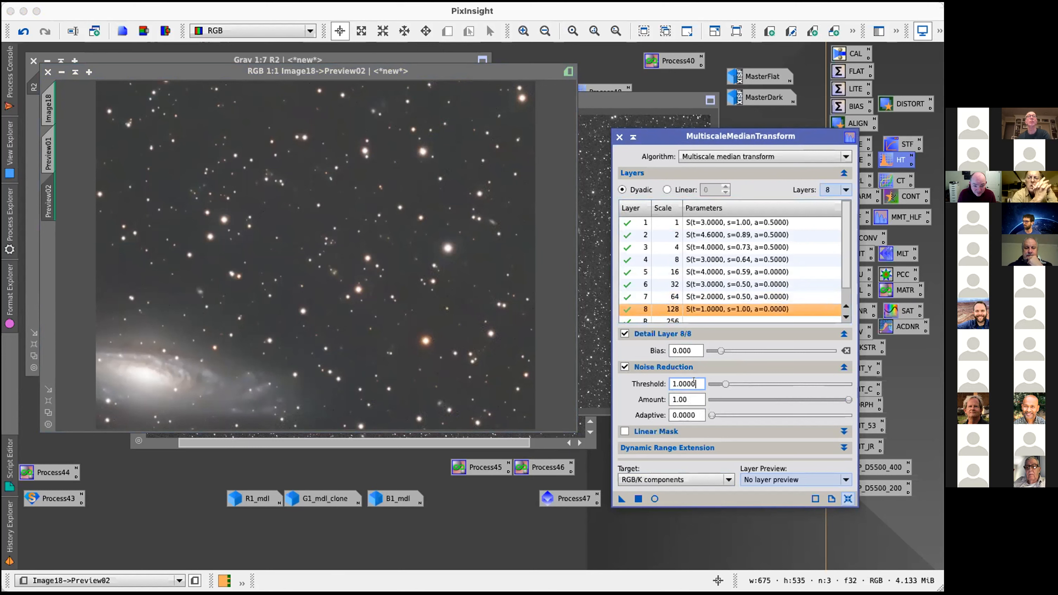
{"action": "left_click", "coordinate": [754, 291]}
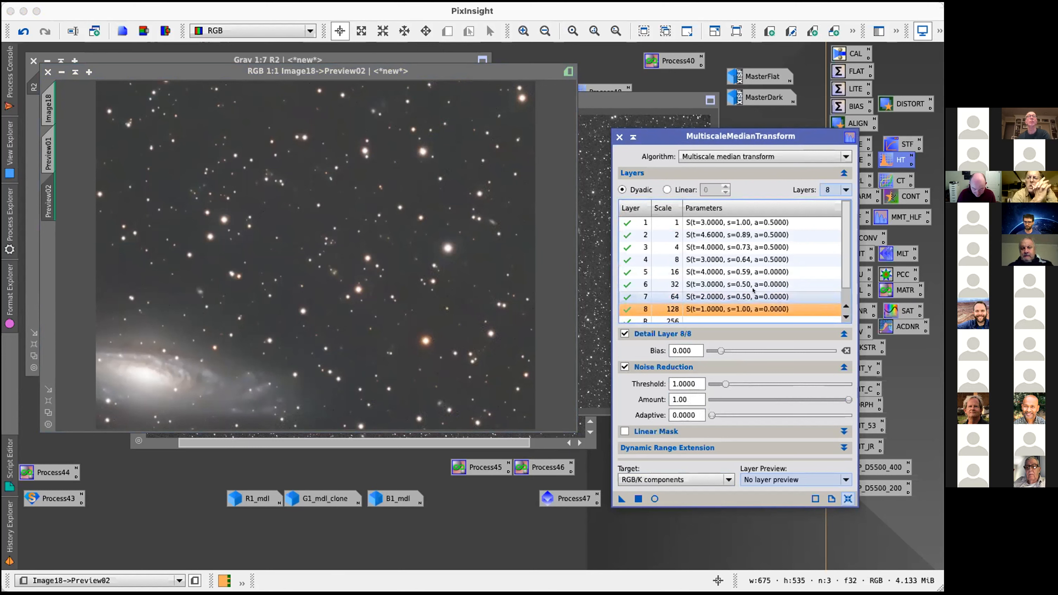
{"action": "left_click", "coordinate": [691, 383]}
{"action": "type", "text": "1.5"}
{"action": "key", "text": "Tab"}
{"action": "type", "text": "0.5"}
{"action": "key", "text": "Tab"}
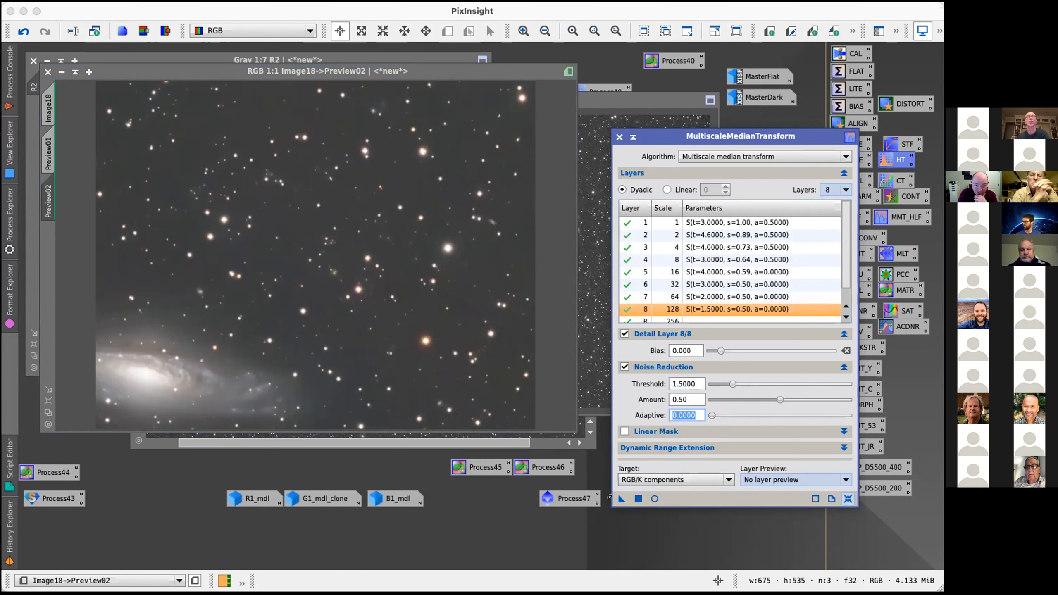
{"action": "left_click_drag", "start_coordinate": [619, 498], "coordinate": [236, 195]}
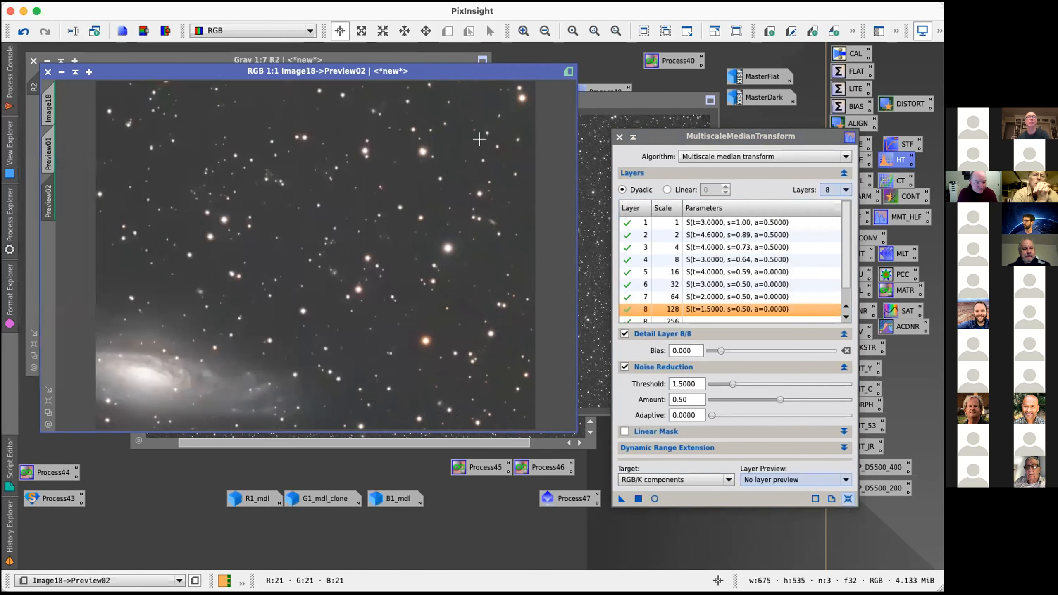
Step: Assign Image18 an RGB working space with red, green and blue luminance coefficients all set to 1
{"action": "left_click", "coordinate": [49, 111]}
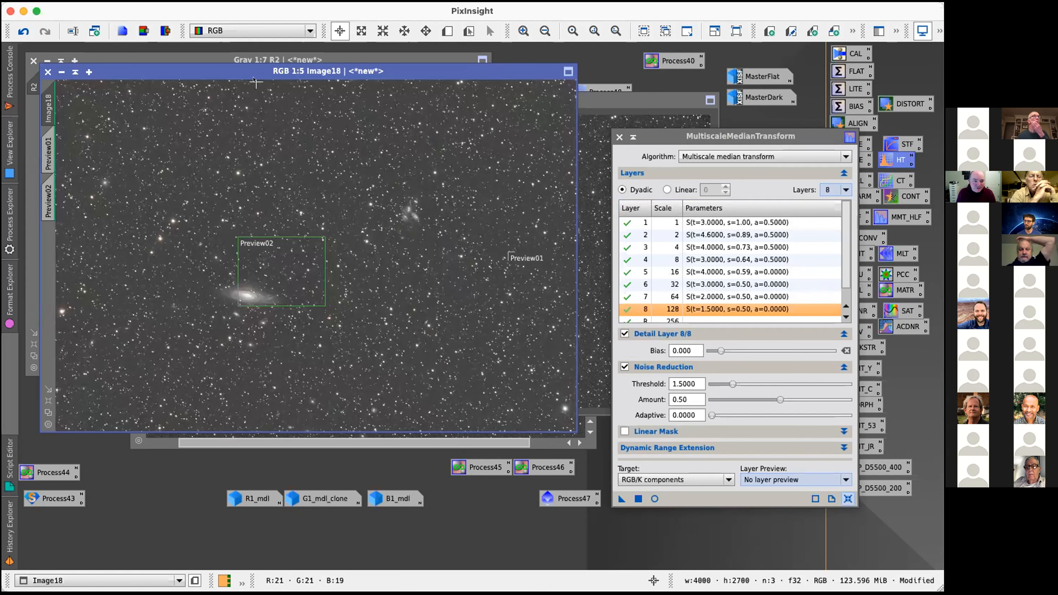
{"action": "scroll", "coordinate": [280, 97], "scroll_direction": "up", "scroll_amount": 1}
{"action": "scroll", "coordinate": [300, 120], "scroll_direction": "down", "scroll_amount": 1}
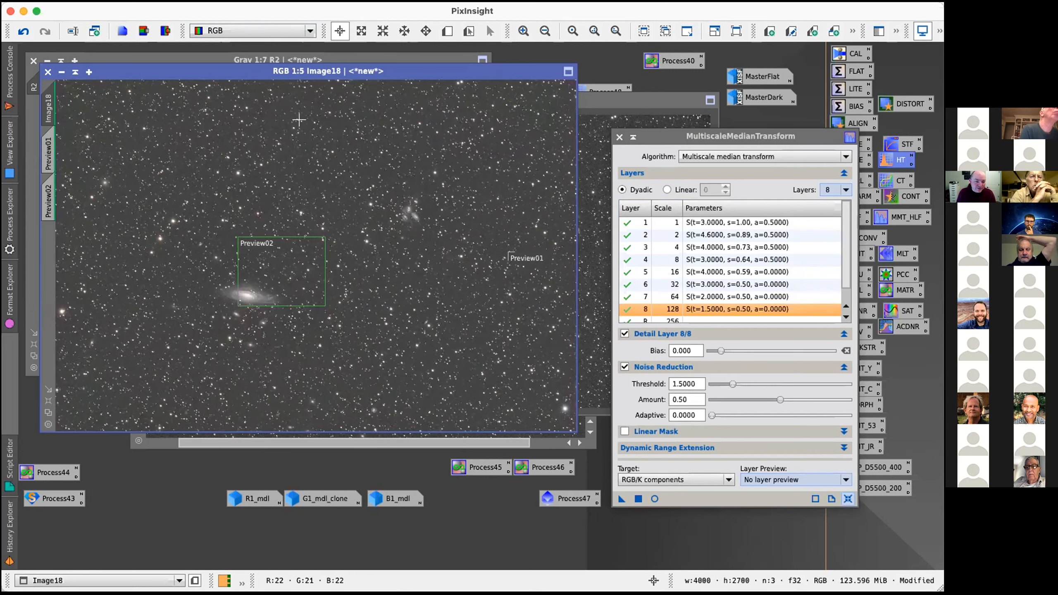
{"action": "left_click", "coordinate": [350, 4]}
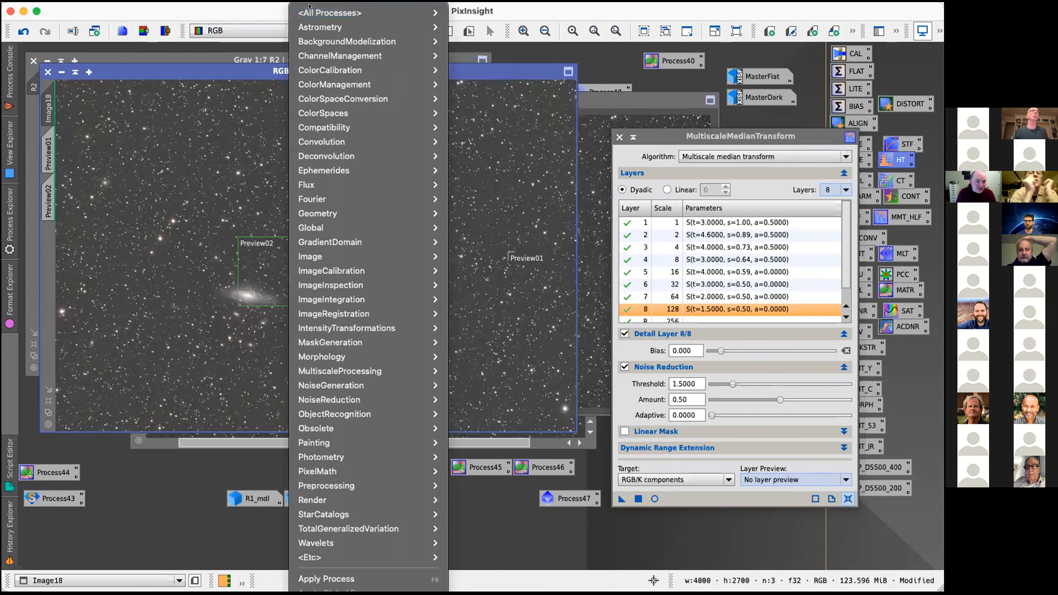
{"action": "mouse_move", "coordinate": [425, 113]}
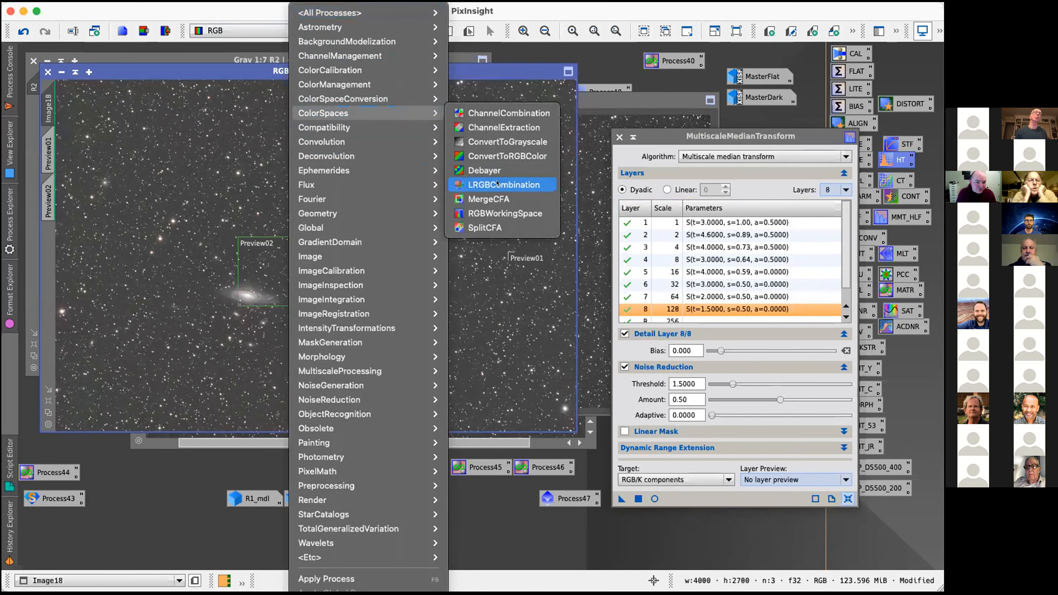
{"action": "left_click", "coordinate": [503, 213]}
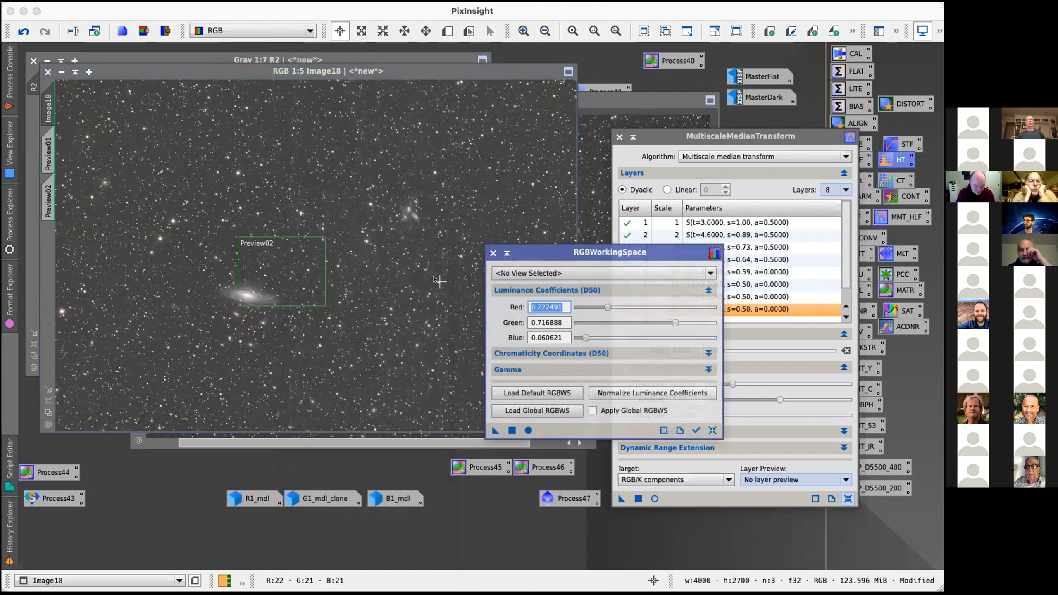
{"action": "type", "text": "1"}
{"action": "key", "text": "Tab"}
{"action": "type", "text": "1"}
{"action": "key", "text": "Tab"}
{"action": "type", "text": "1"}
{"action": "key", "text": "Tab"}
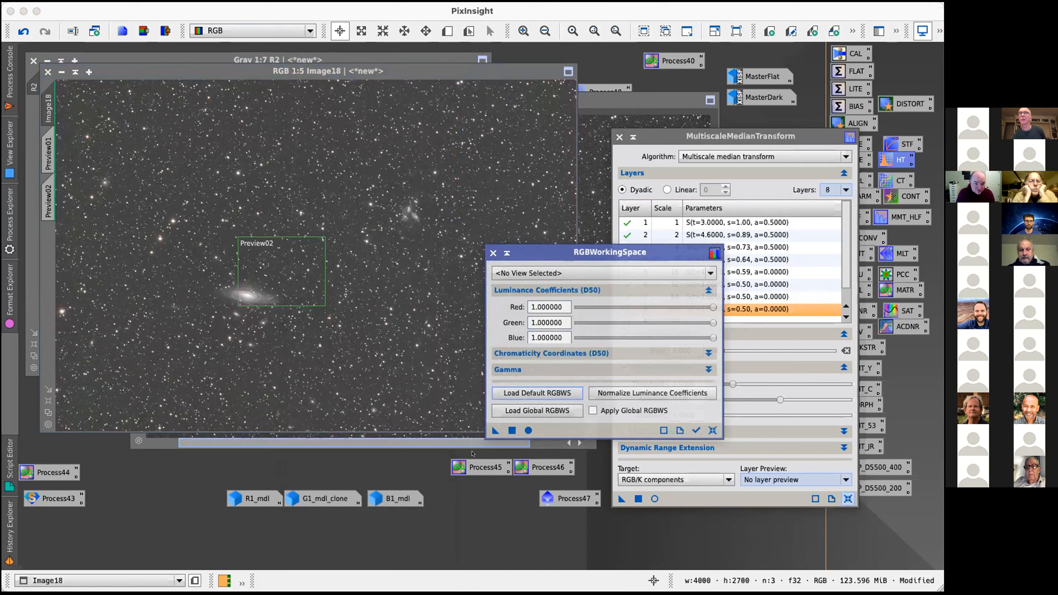
{"action": "left_click_drag", "start_coordinate": [495, 430], "coordinate": [483, 309]}
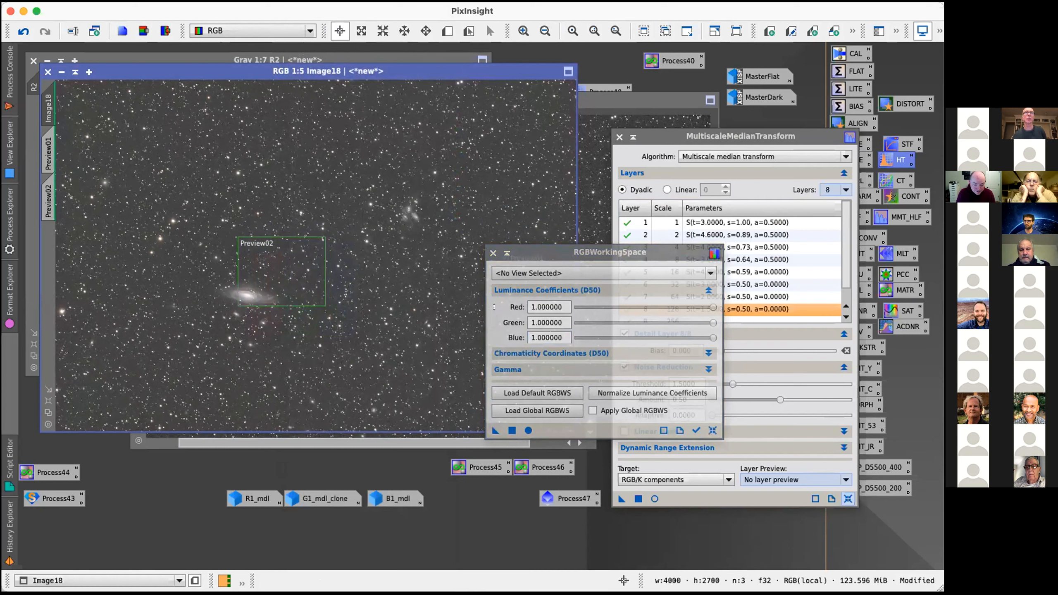
{"action": "left_click", "coordinate": [493, 253]}
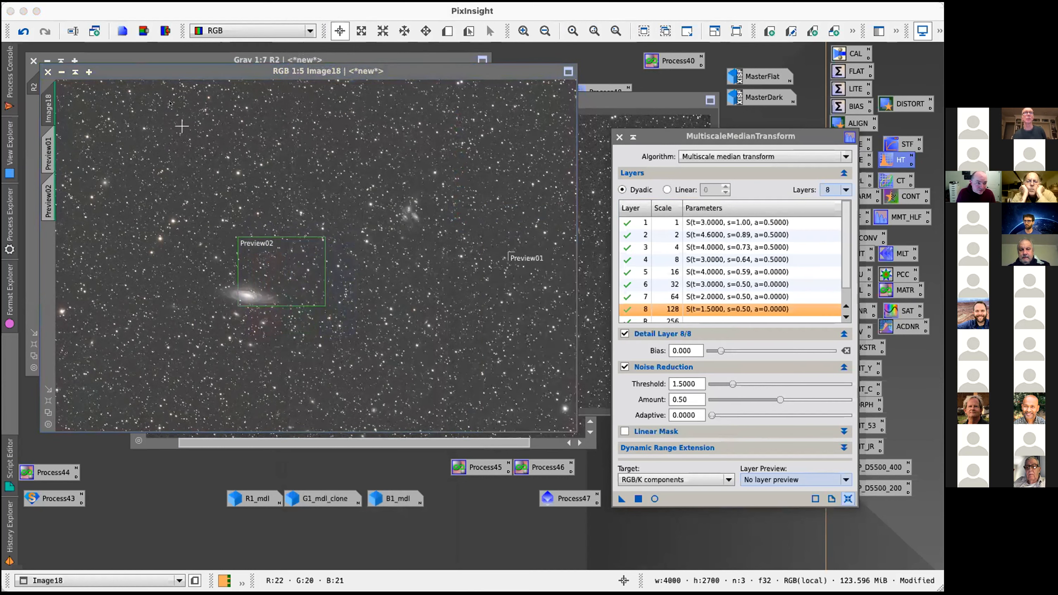
Step: Extract the luminance of Image18 as a separate image and stretch it with the DeLinear script
{"action": "left_click", "coordinate": [141, 30]}
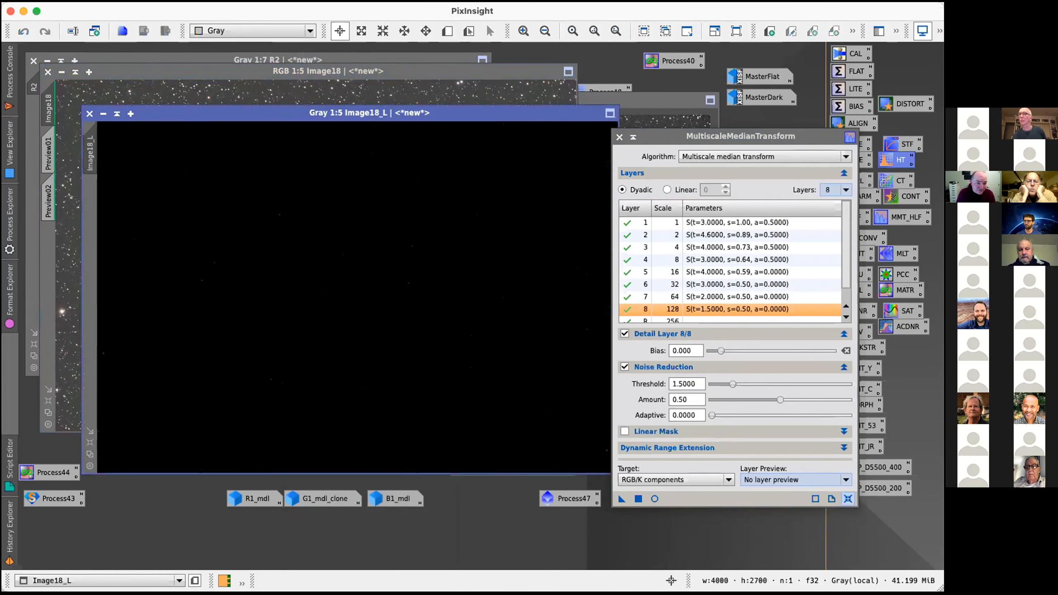
{"action": "left_click", "coordinate": [354, 1]}
{"action": "mouse_move", "coordinate": [416, 170]}
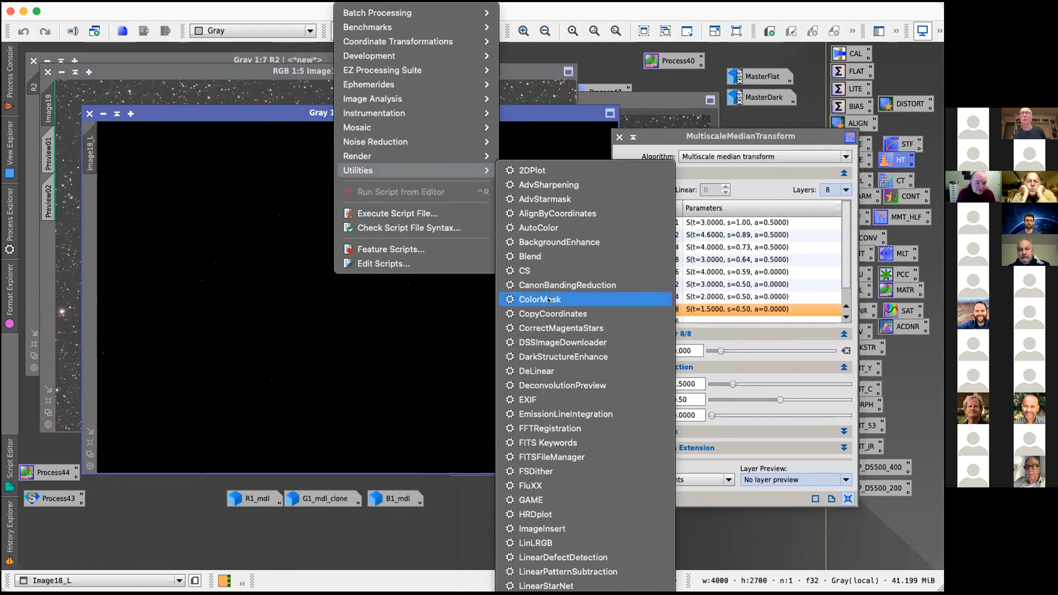
{"action": "left_click", "coordinate": [537, 370]}
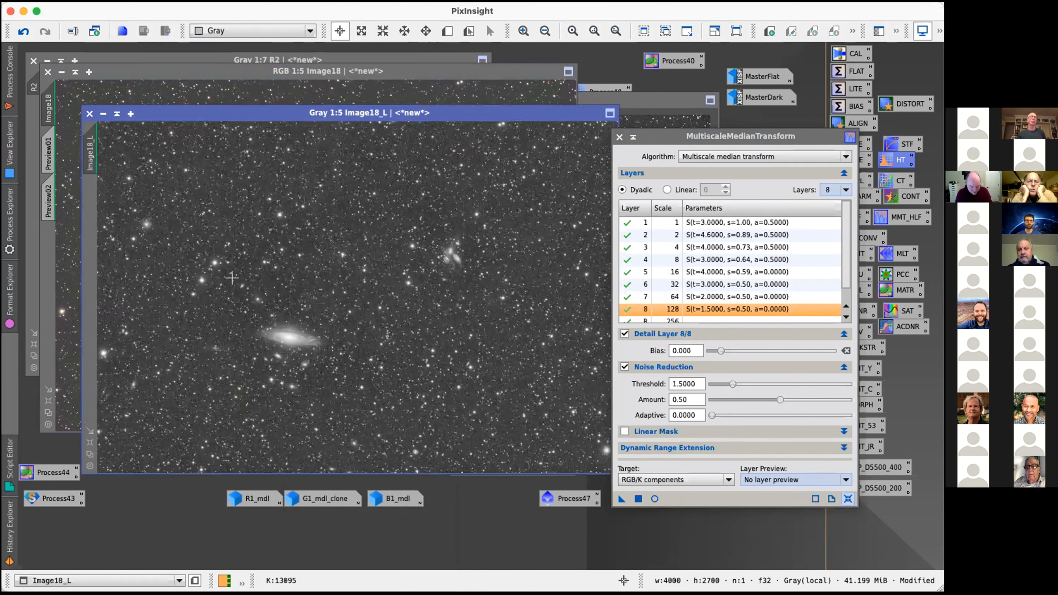
Step: Apply Image18_L as a mask on Image18 and invert the mask to protect the galaxy and stars
{"action": "left_click_drag", "start_coordinate": [86, 159], "coordinate": [90, 95]}
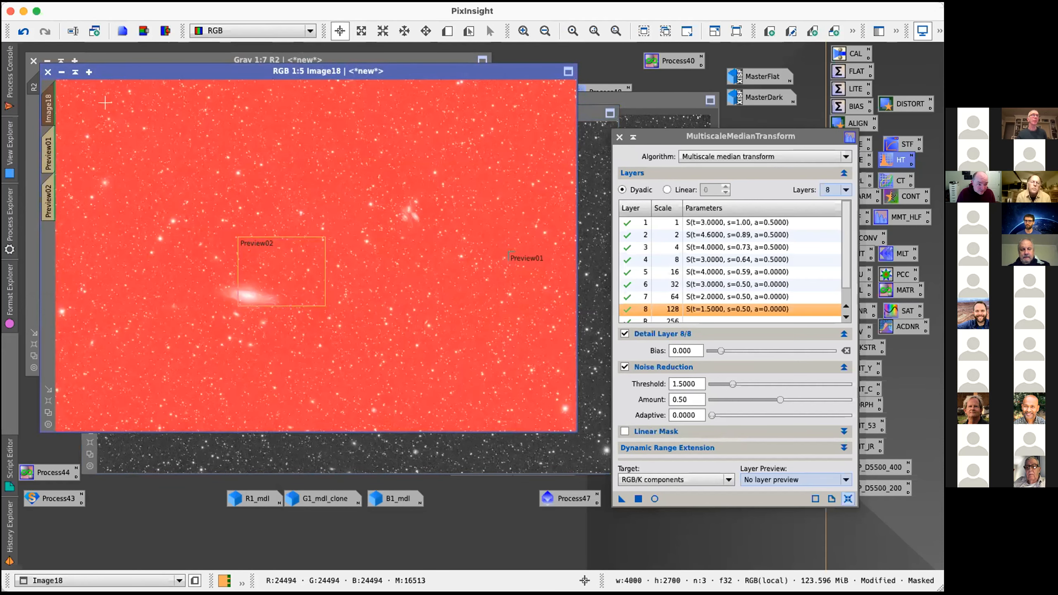
{"action": "left_click", "coordinate": [125, 0]}
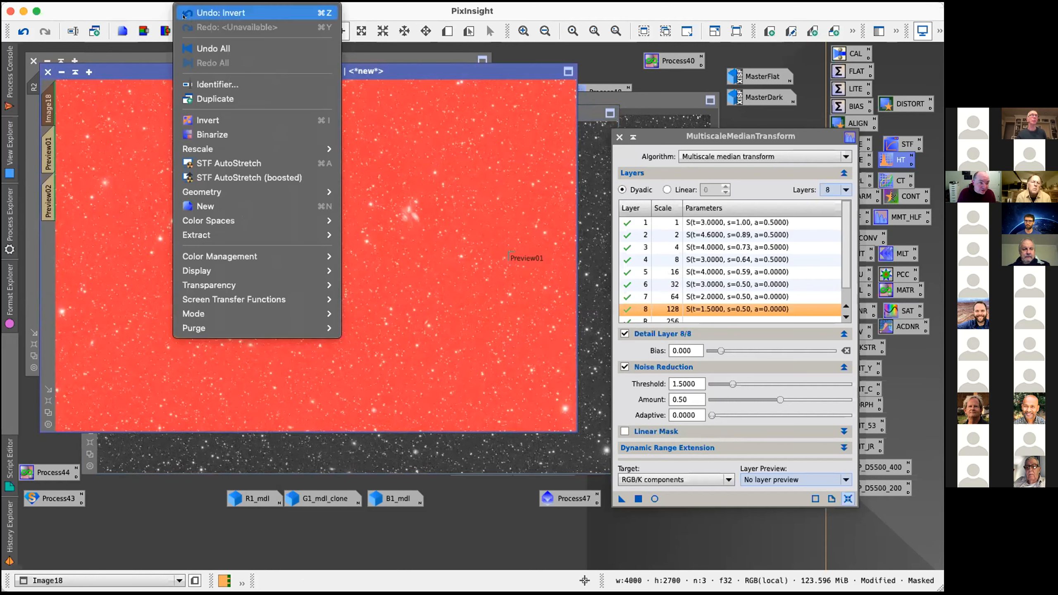
{"action": "left_click", "coordinate": [183, 14]}
{"action": "left_click", "coordinate": [180, 3]}
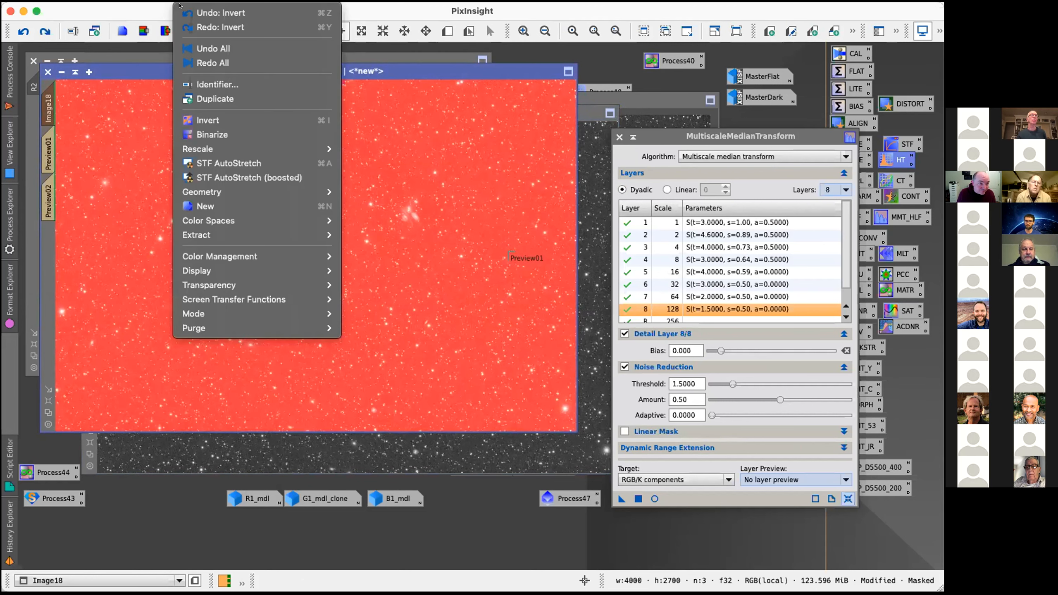
{"action": "left_click", "coordinate": [188, 13]}
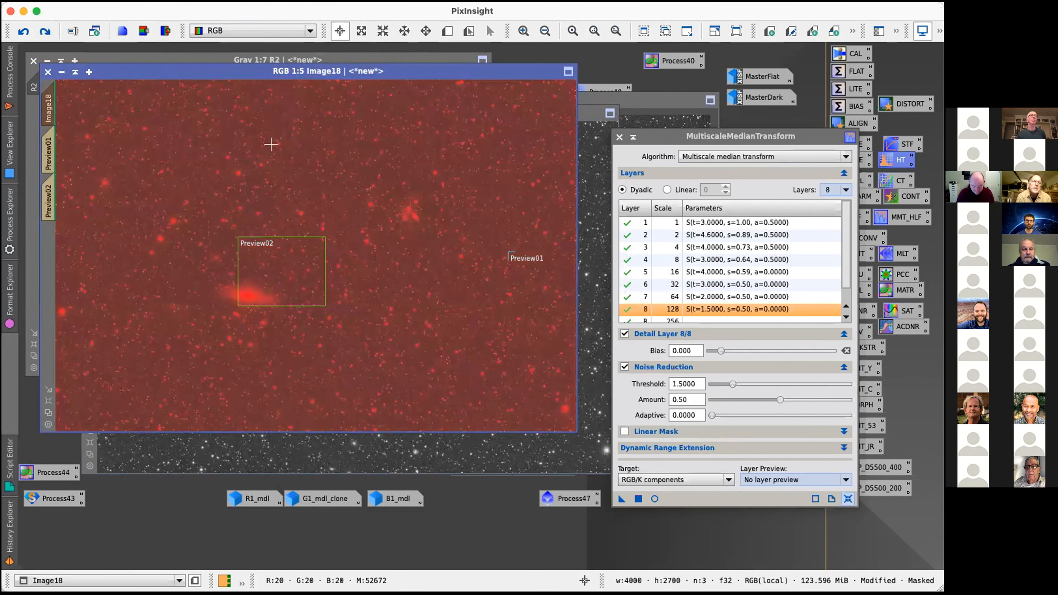
Step: Test the masked MultiscaleMedianTransform on Preview02 and apply it to the whole of Image18
{"action": "left_click", "coordinate": [48, 194]}
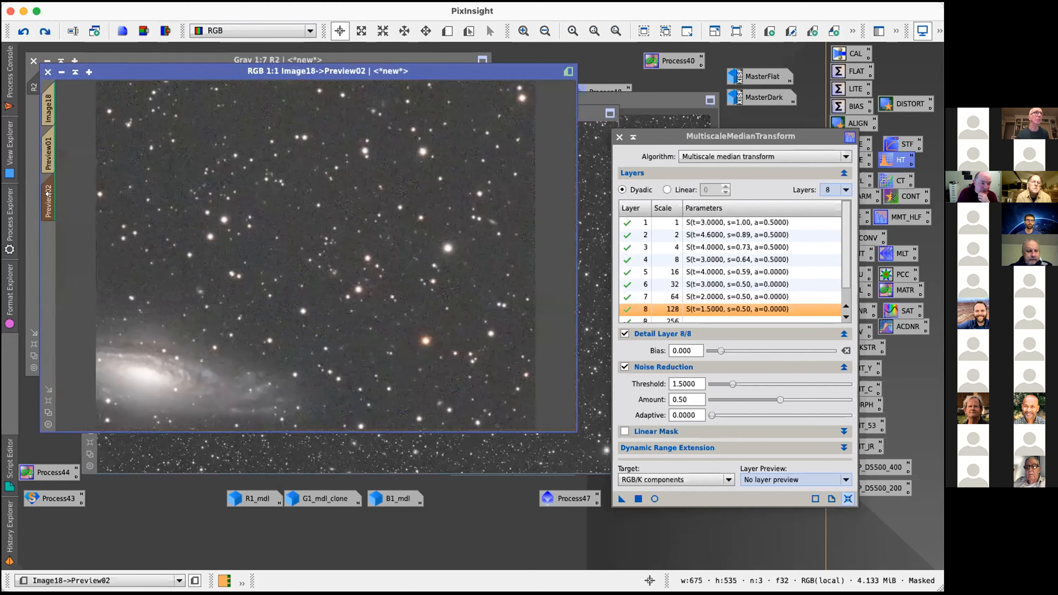
{"action": "left_click_drag", "start_coordinate": [622, 499], "coordinate": [320, 297]}
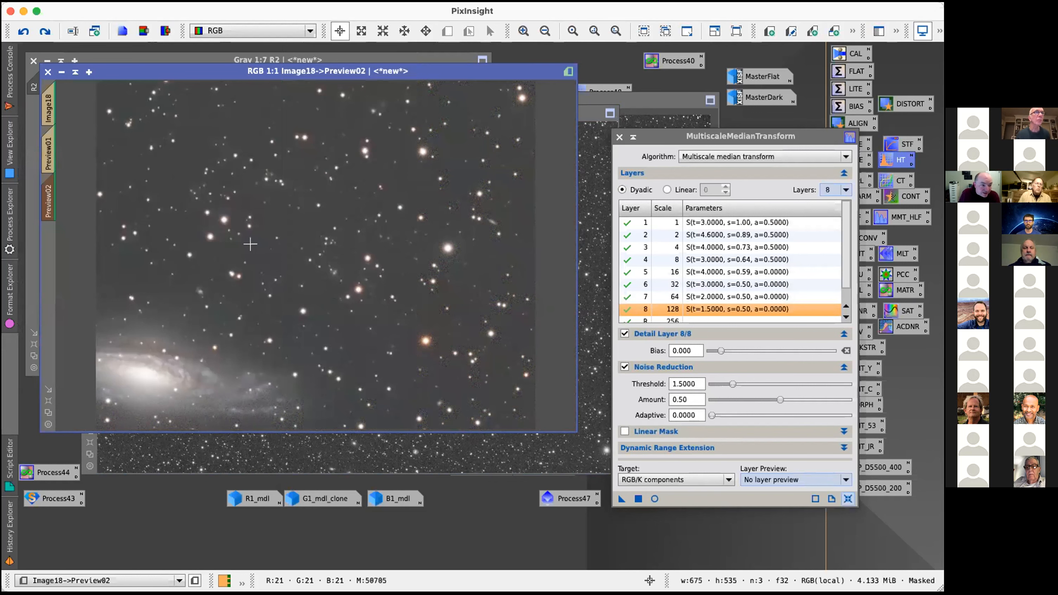
{"action": "mouse_move", "coordinate": [49, 121]}
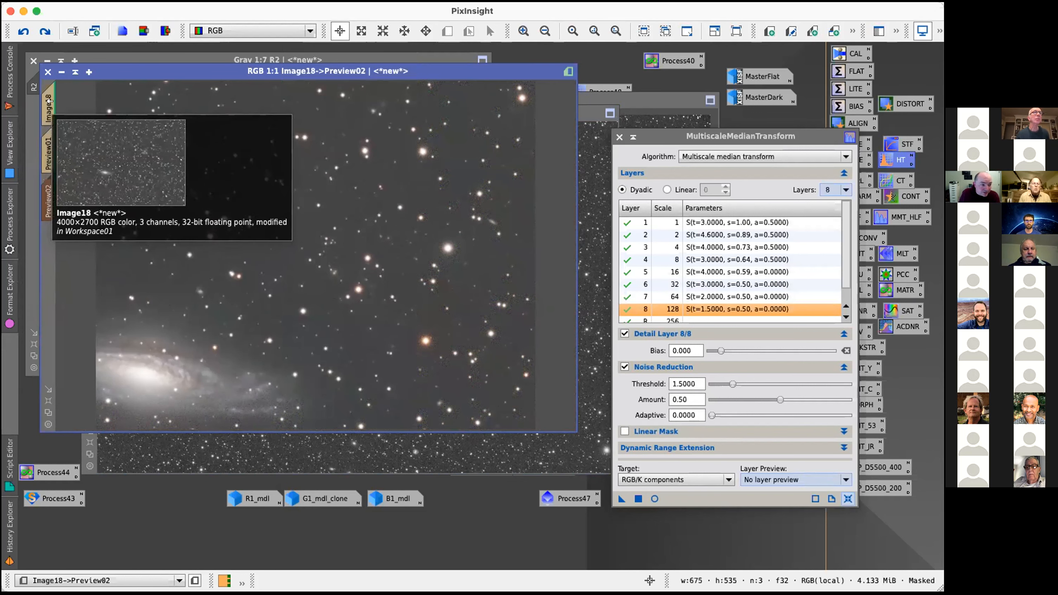
{"action": "left_click", "coordinate": [49, 101]}
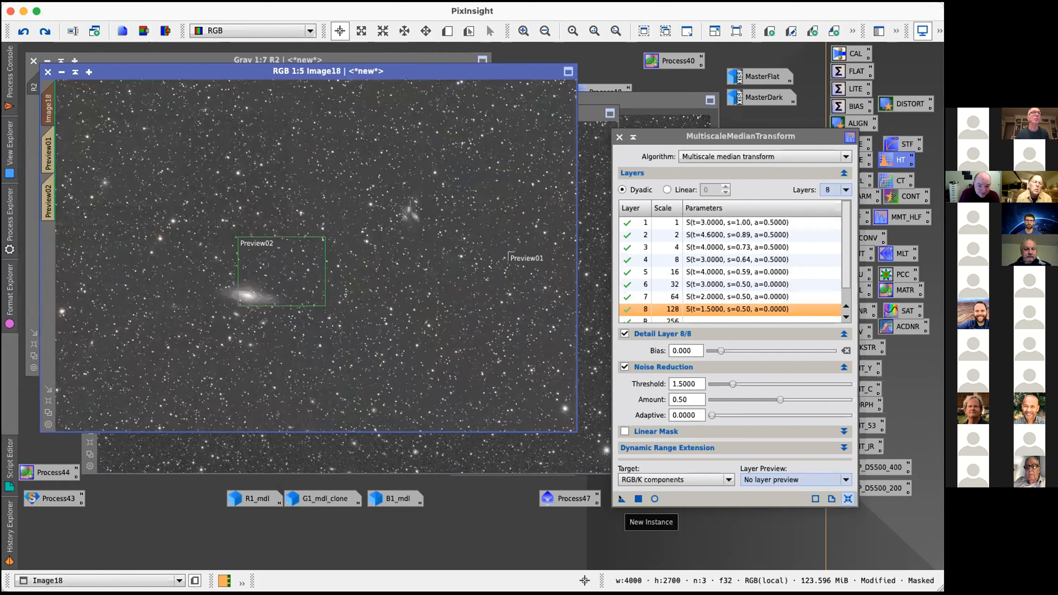
{"action": "left_click_drag", "start_coordinate": [621, 498], "coordinate": [392, 298]}
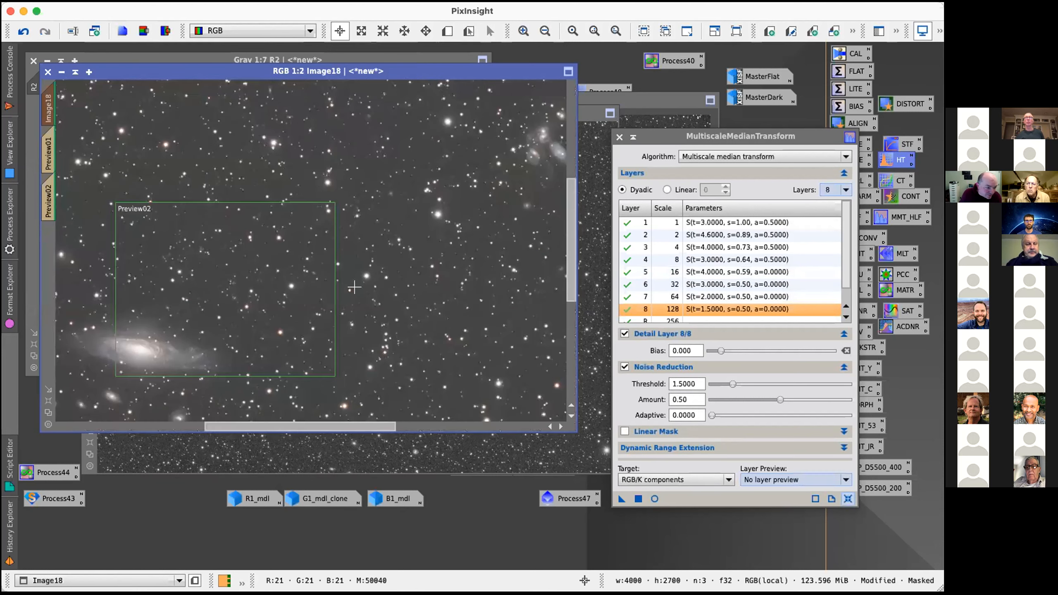
Step: Examine the denoised Image18 around the main galaxy, the surrounding background and the small galaxy group
{"action": "key", "text": "space"}
{"action": "left_click_drag", "start_coordinate": [312, 314], "coordinate": [493, 199]}
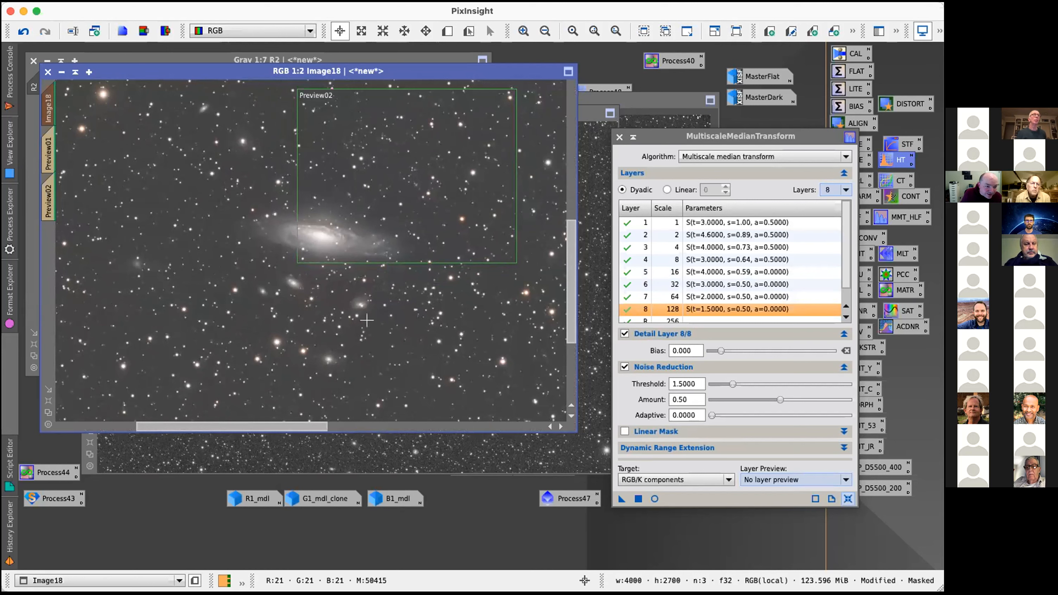
{"action": "key", "text": "space"}
{"action": "left_click_drag", "start_coordinate": [525, 160], "coordinate": [224, 321]}
{"action": "key", "text": "space"}
{"action": "left_click_drag", "start_coordinate": [430, 230], "coordinate": [531, 199]}
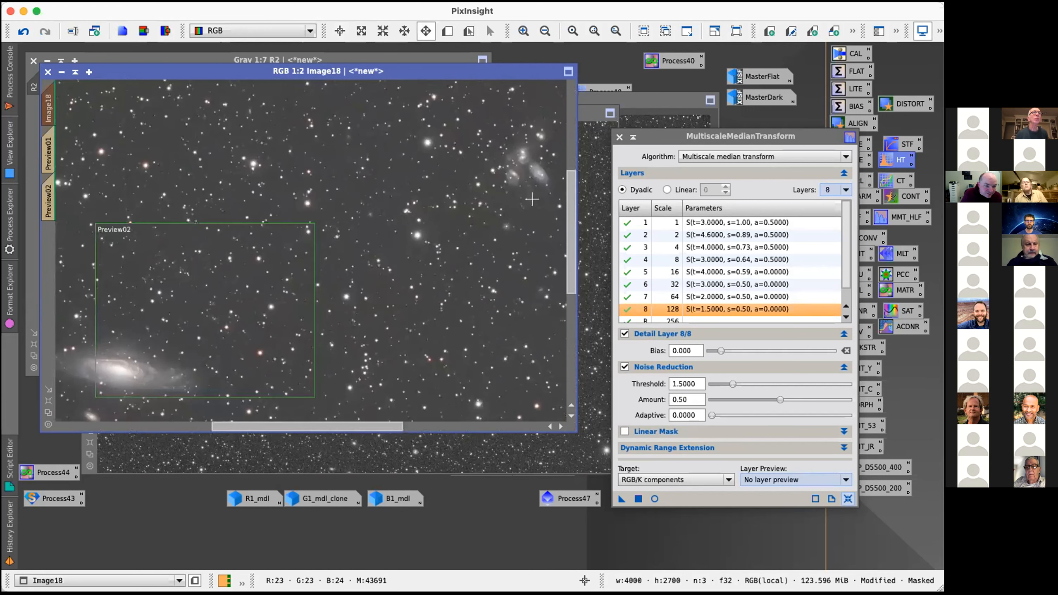
{"action": "scroll", "coordinate": [366, 215], "scroll_direction": "down", "scroll_amount": 1}
{"action": "scroll", "coordinate": [366, 214], "scroll_direction": "up", "scroll_amount": 1}
{"action": "scroll", "coordinate": [365, 214], "scroll_direction": "down", "scroll_amount": 1}
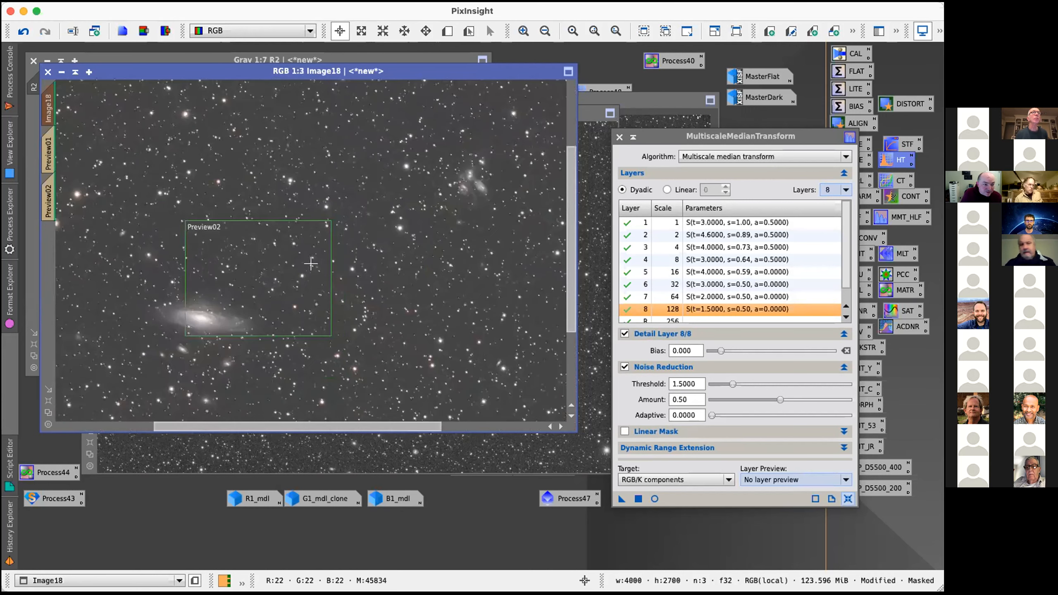
Step: Remove the luminance mask from Image18 and close the MultiscaleMedianTransform process
{"action": "scroll", "coordinate": [311, 264], "scroll_direction": "down", "scroll_amount": 2}
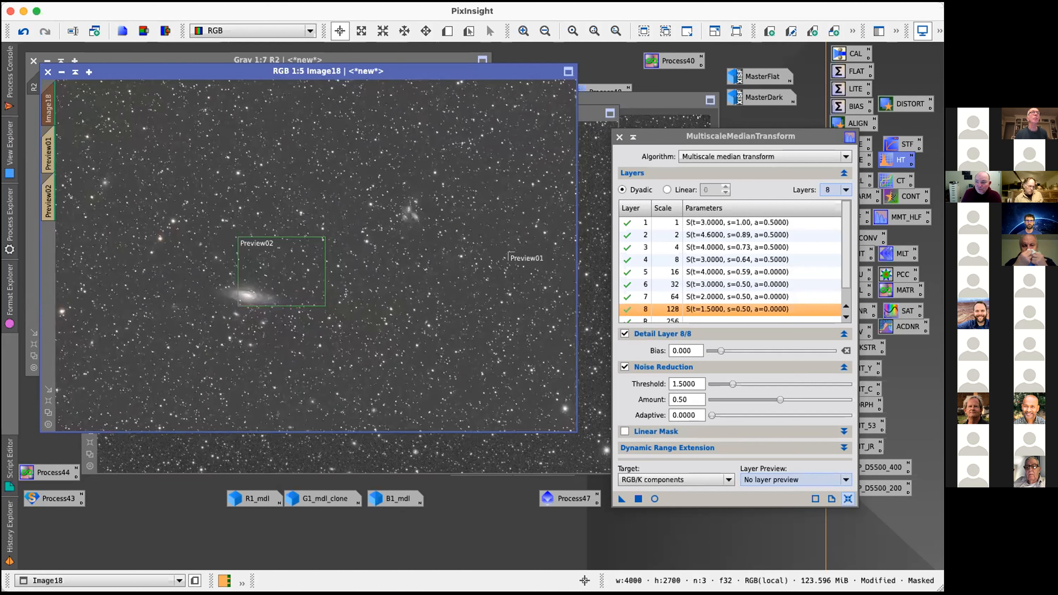
{"action": "left_click", "coordinate": [310, 2]}
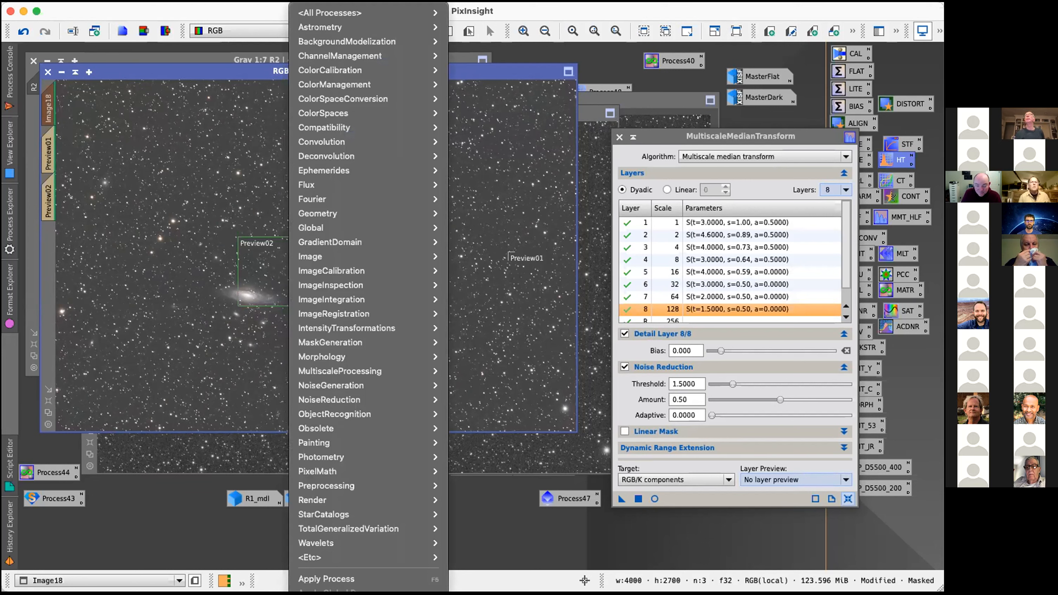
{"action": "mouse_move", "coordinate": [267, 2]}
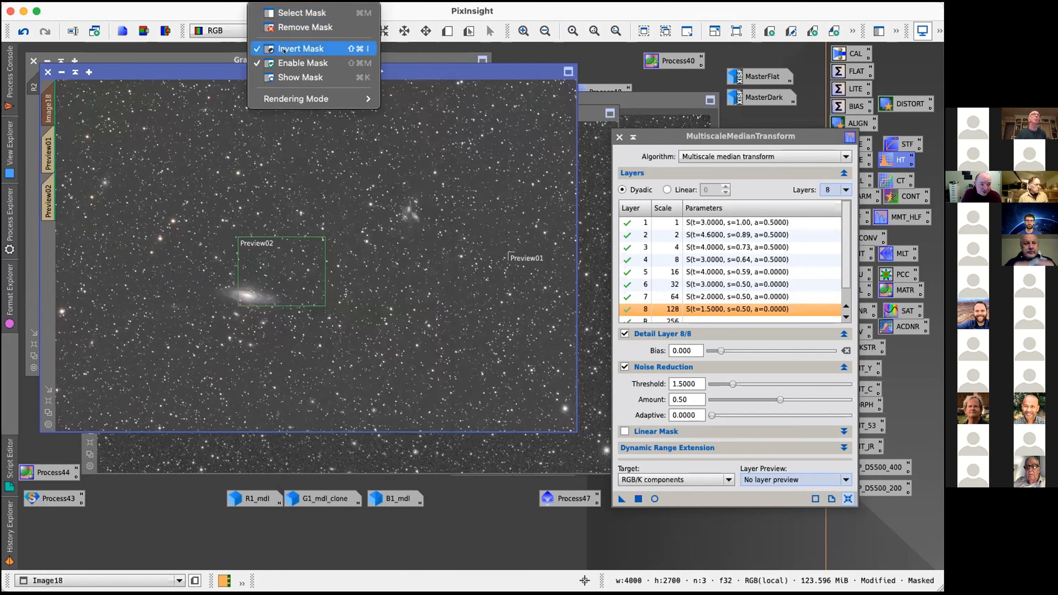
{"action": "left_click", "coordinate": [295, 26]}
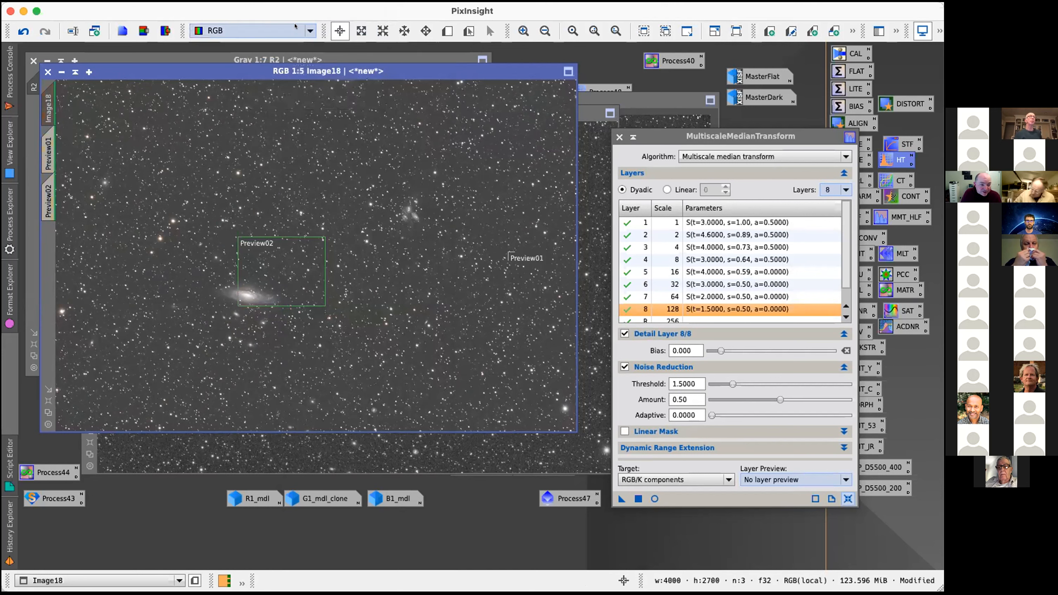
{"action": "left_click", "coordinate": [619, 136]}
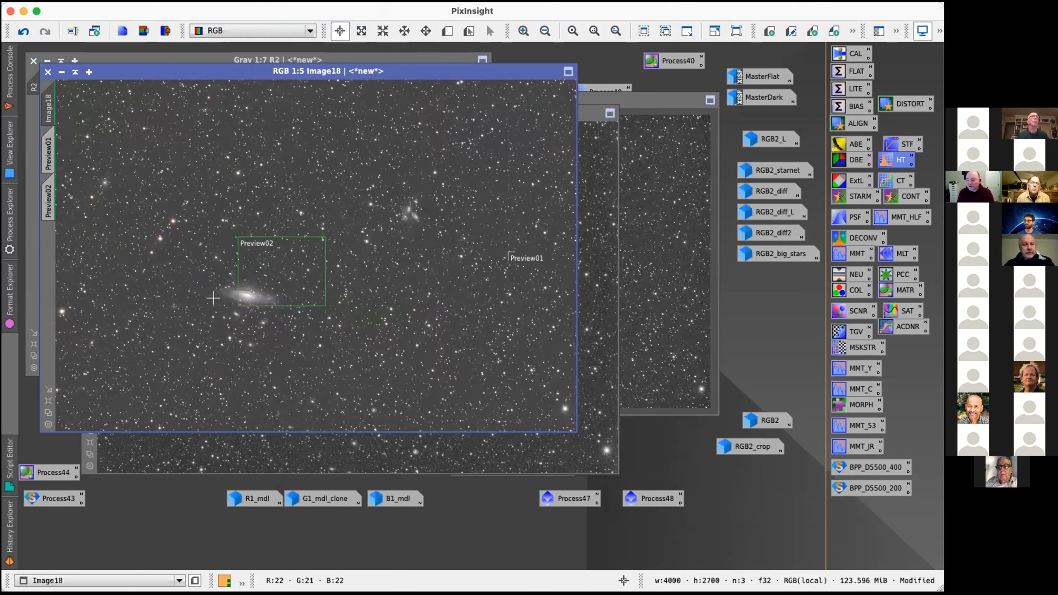
Step: Examine the bright orange stars beside the main galaxy in Image18 and probe the RGB values in their cores
{"action": "scroll", "coordinate": [213, 298], "scroll_direction": "up", "scroll_amount": 3}
{"action": "left_click_drag", "start_coordinate": [174, 304], "coordinate": [540, 346]}
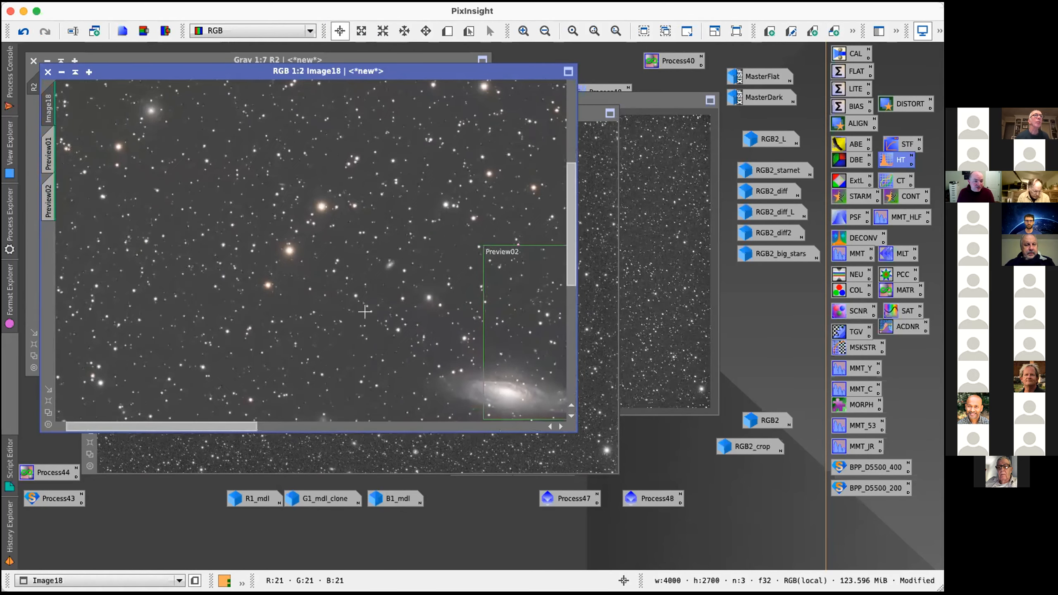
{"action": "left_click", "coordinate": [285, 248]}
{"action": "left_click_drag", "start_coordinate": [285, 247], "coordinate": [288, 251]}
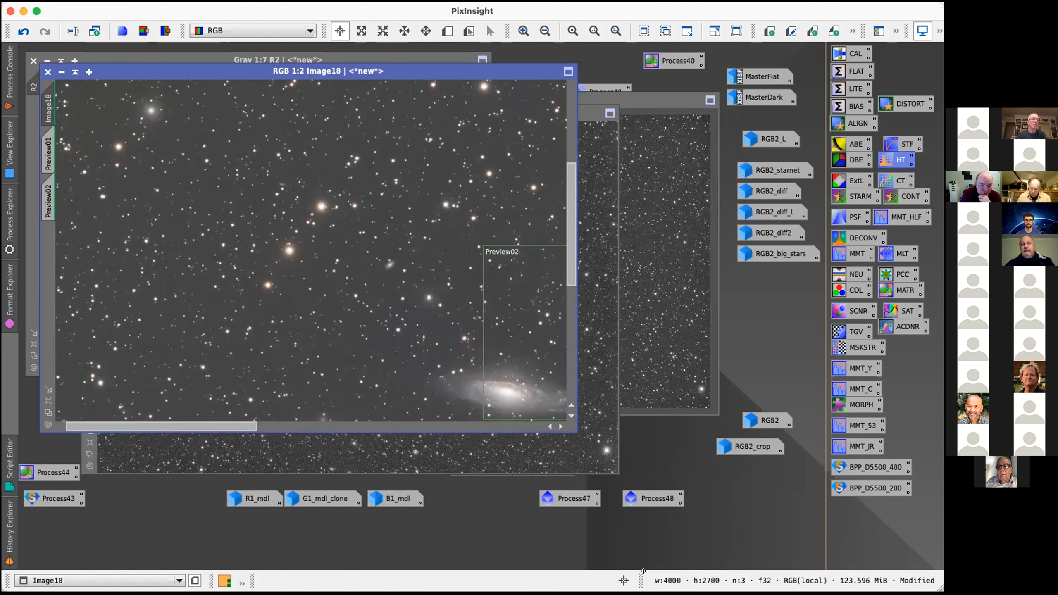
{"action": "left_click", "coordinate": [624, 580]}
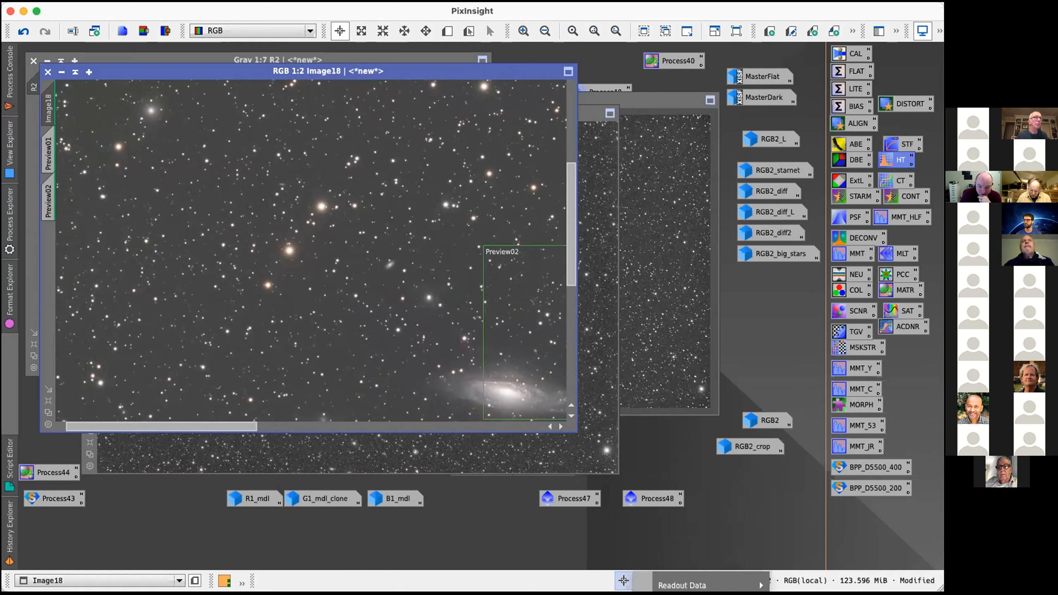
{"action": "left_click", "coordinate": [253, 270]}
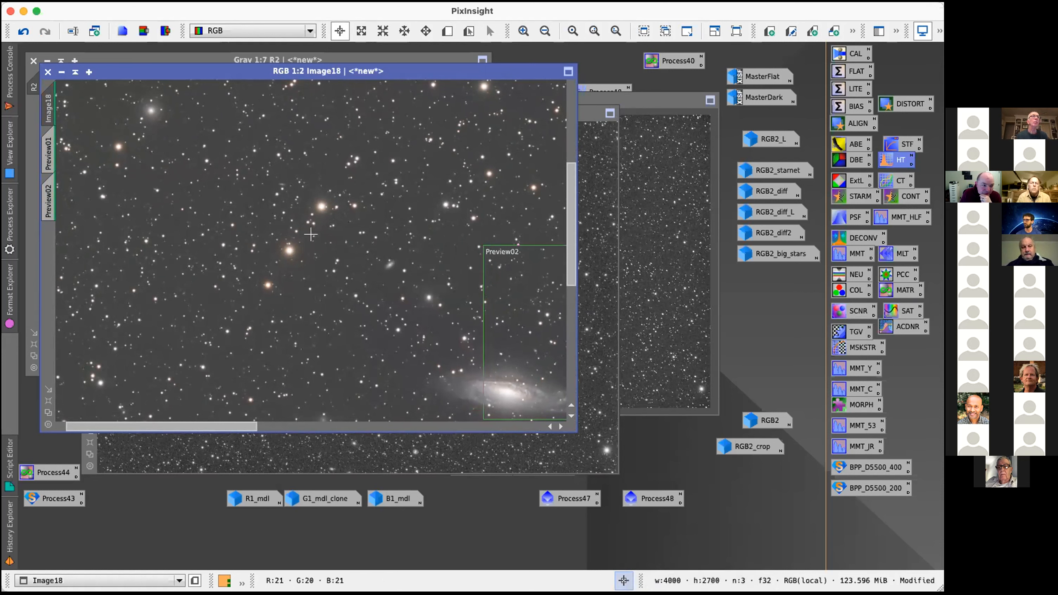
{"action": "left_click", "coordinate": [322, 205]}
{"action": "left_click_drag", "start_coordinate": [322, 205], "coordinate": [322, 207]}
{"action": "scroll", "coordinate": [321, 206], "scroll_direction": "up", "scroll_amount": 3}
{"action": "left_click_drag", "start_coordinate": [183, 249], "coordinate": [183, 249]}
{"action": "scroll", "coordinate": [314, 203], "scroll_direction": "down", "scroll_amount": 3}
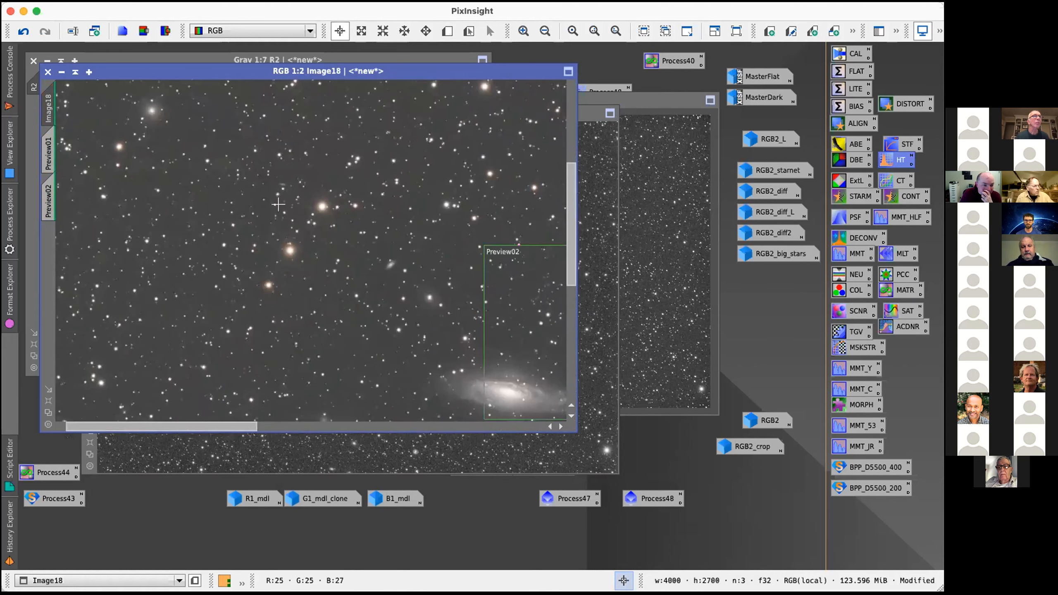
{"action": "left_click_drag", "start_coordinate": [320, 205], "coordinate": [322, 207]}
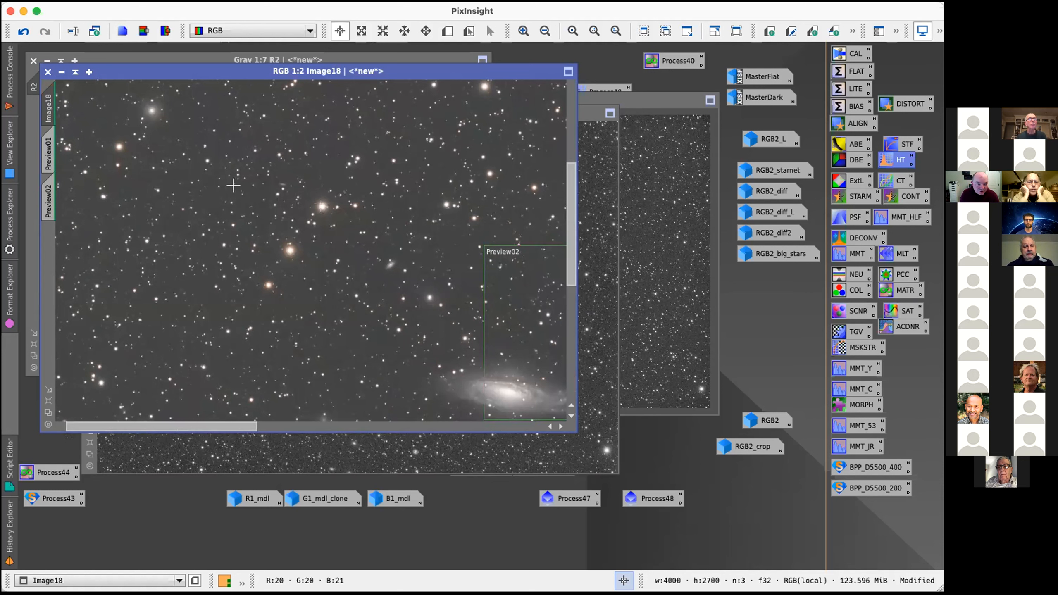
Step: Disable the screen stretch on Image18 and inspect the cores of the bright stars in the unstretched linear data
{"action": "scroll", "coordinate": [240, 188], "scroll_direction": "down", "scroll_amount": 1}
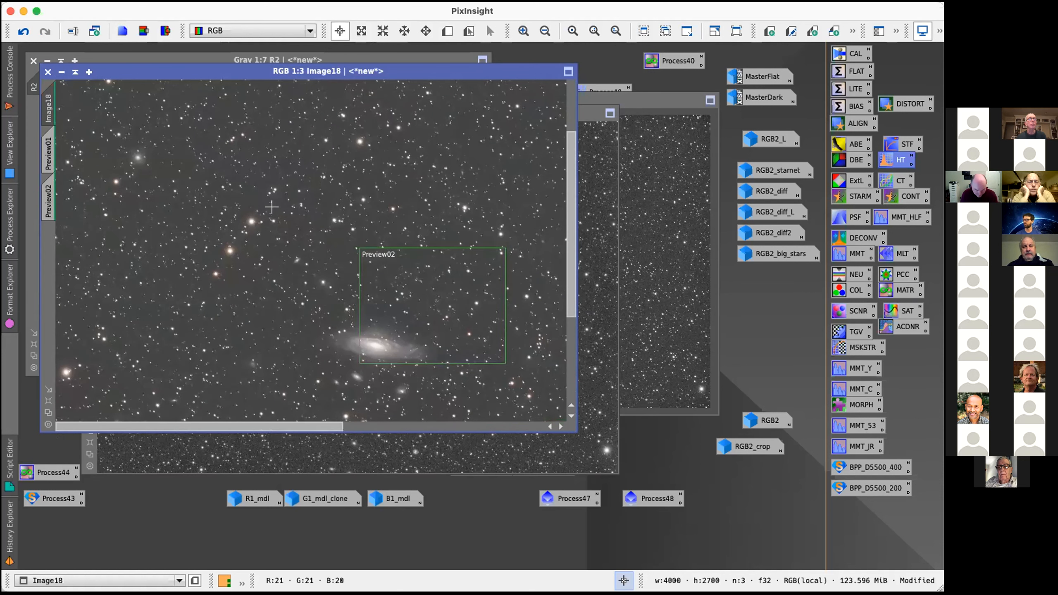
{"action": "key", "text": "ctrl+F12"}
{"action": "scroll", "coordinate": [237, 225], "scroll_direction": "up", "scroll_amount": 2}
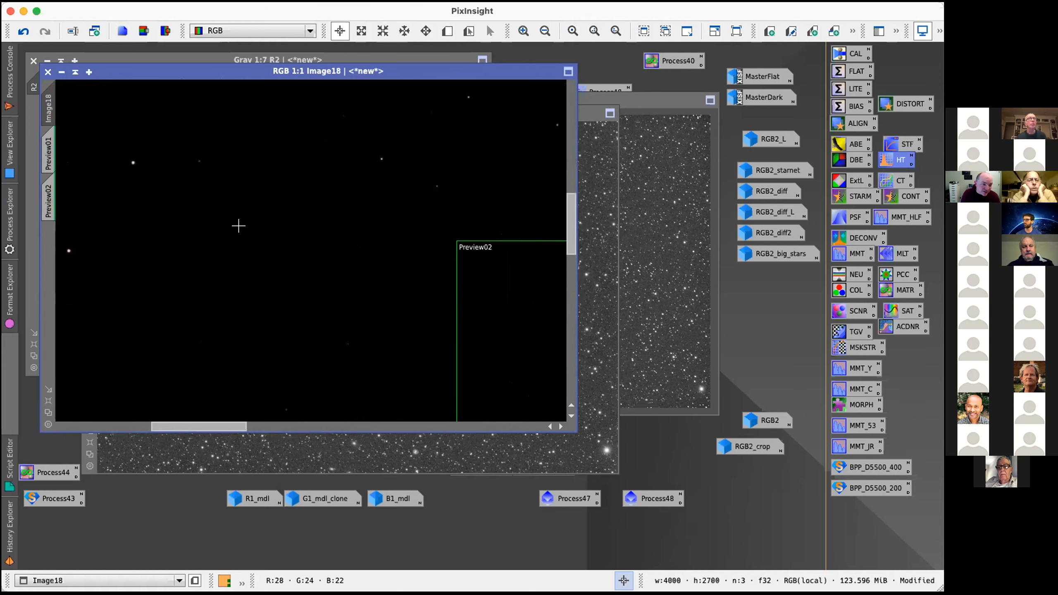
{"action": "key", "text": "space"}
{"action": "left_click_drag", "start_coordinate": [174, 252], "coordinate": [414, 307]}
{"action": "scroll", "coordinate": [413, 307], "scroll_direction": "up", "scroll_amount": 1}
{"action": "left_click", "coordinate": [434, 187]}
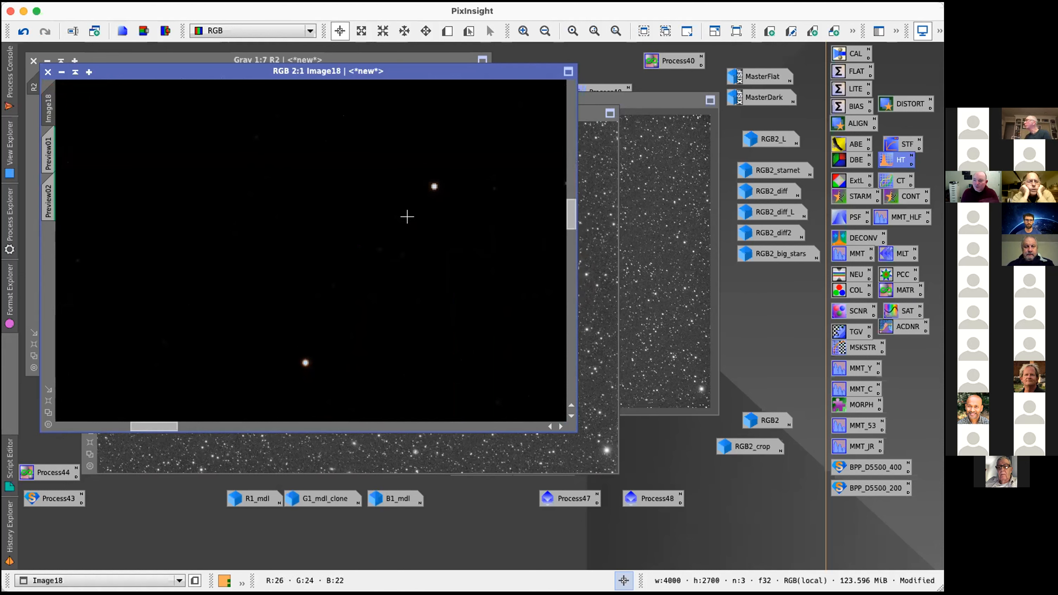
{"action": "scroll", "coordinate": [406, 216], "scroll_direction": "down", "scroll_amount": 2}
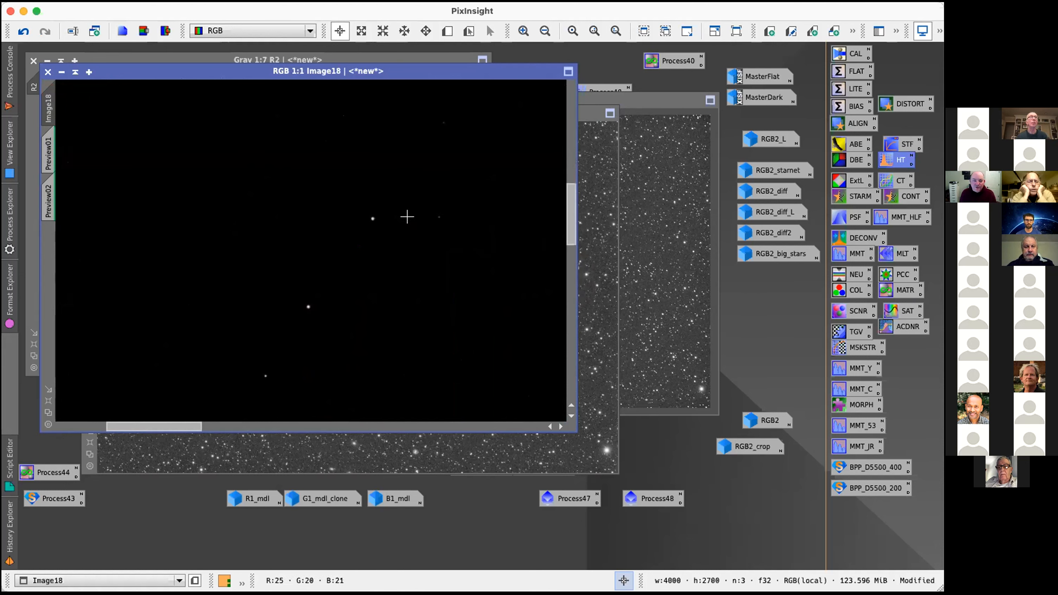
Step: Open the Repaired HSV Separation utility script for Image18 and move its dialog clear of the bright stars
{"action": "left_click", "coordinate": [339, 5]}
{"action": "mouse_move", "coordinate": [389, 167]}
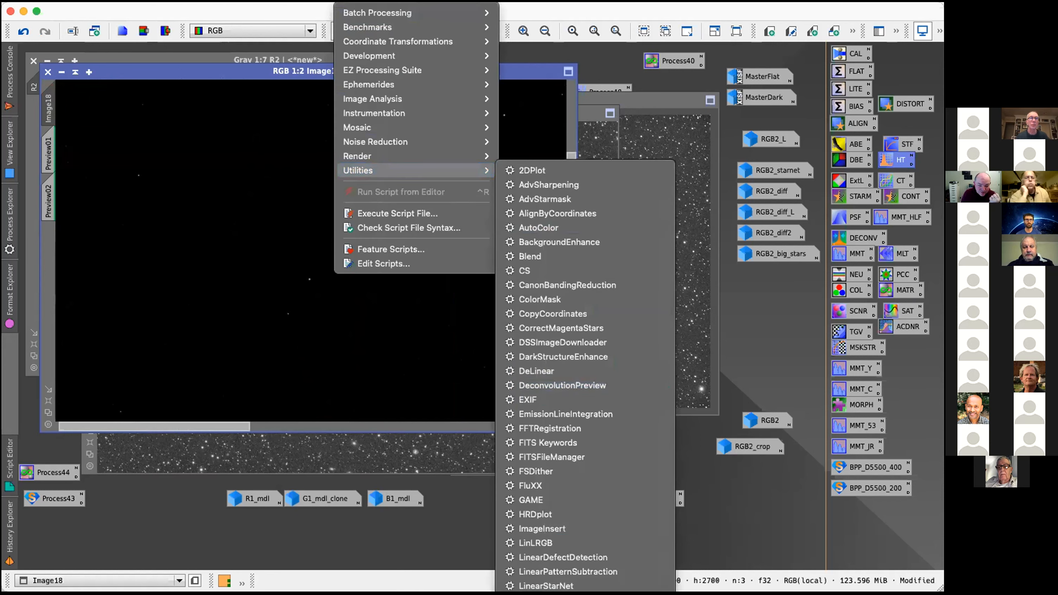
{"action": "left_click", "coordinate": [558, 515]}
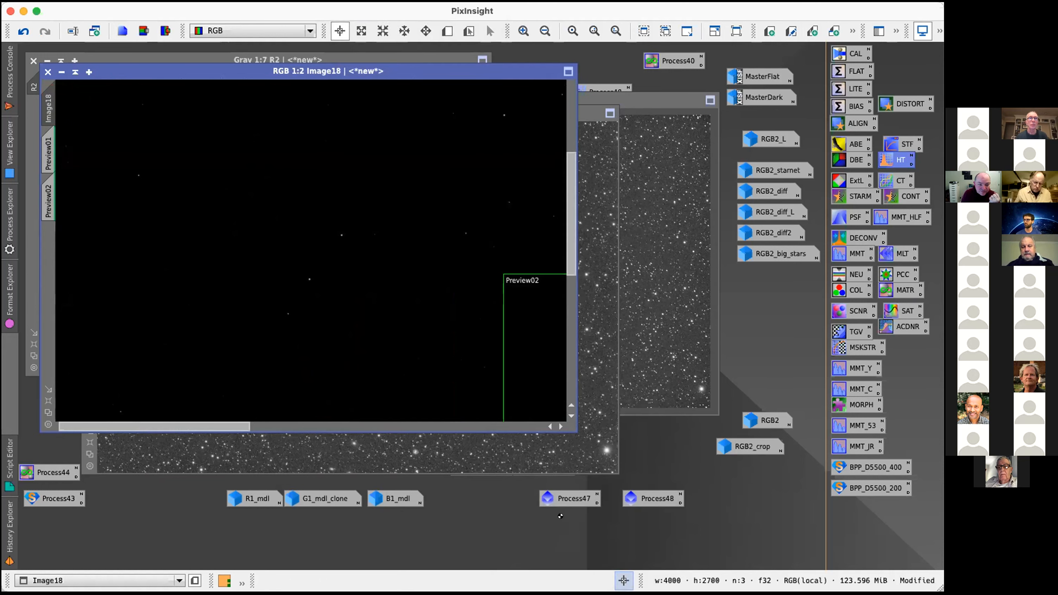
{"action": "left_click_drag", "start_coordinate": [445, 143], "coordinate": [568, 163]}
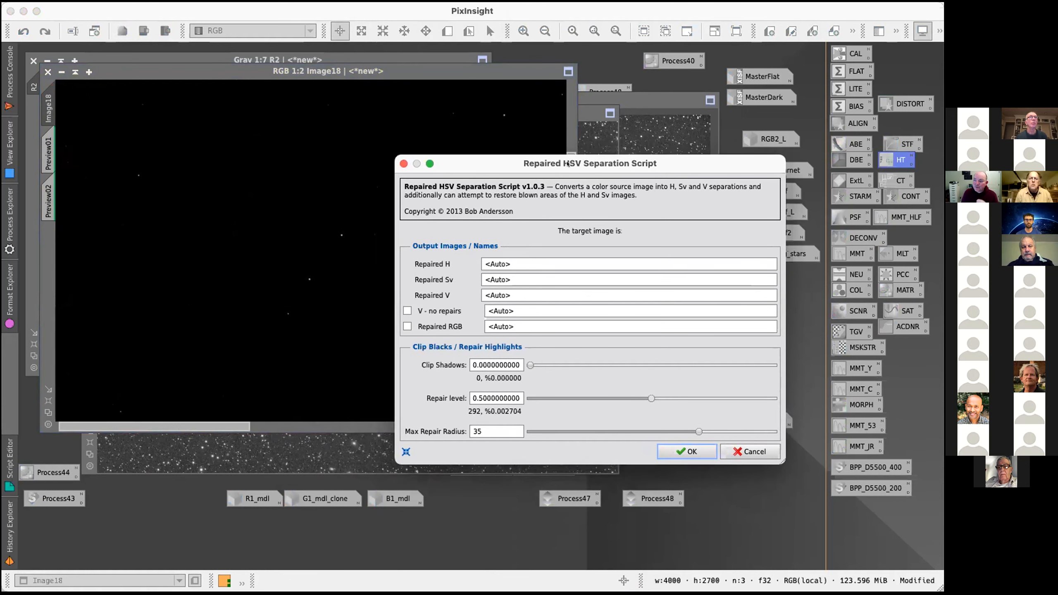
Step: Run the Repaired HSV Separation script on Image18 with a repair level of 0.5 and a maximum repair radius of 35
{"action": "left_click", "coordinate": [482, 397]}
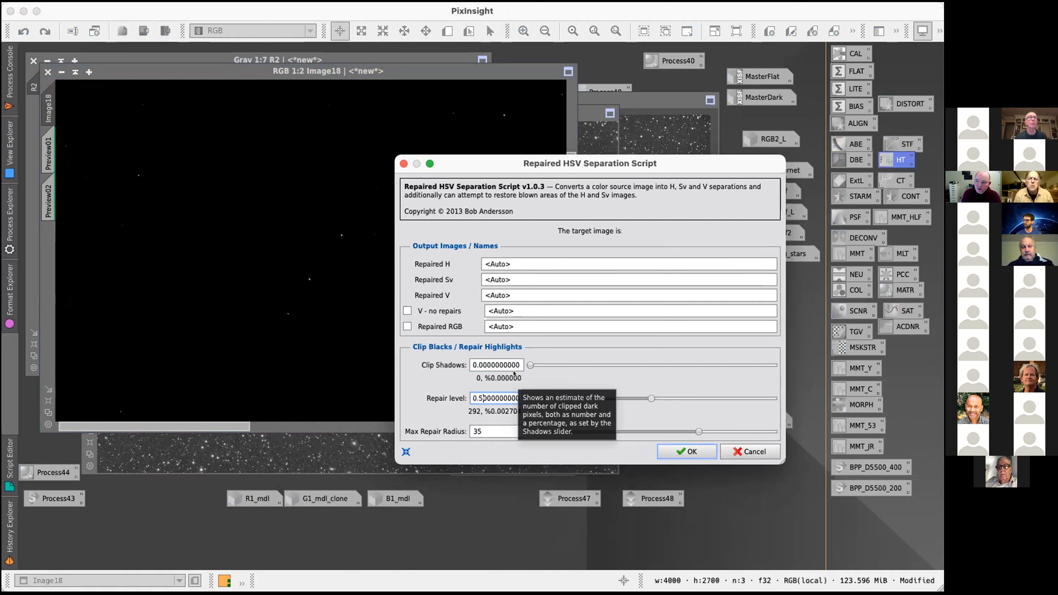
{"action": "left_click", "coordinate": [484, 434]}
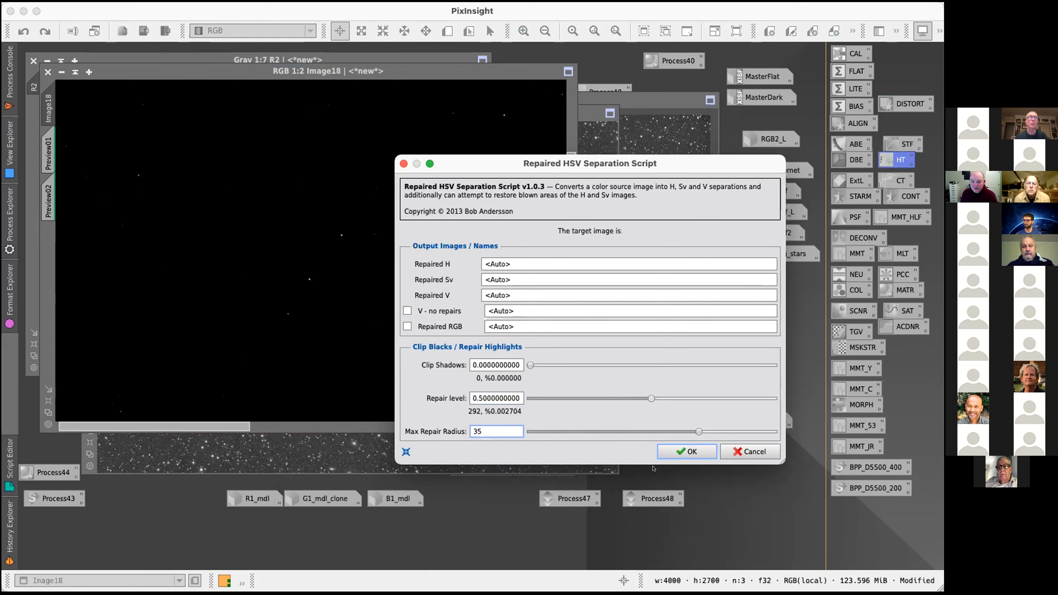
{"action": "left_click", "coordinate": [681, 447]}
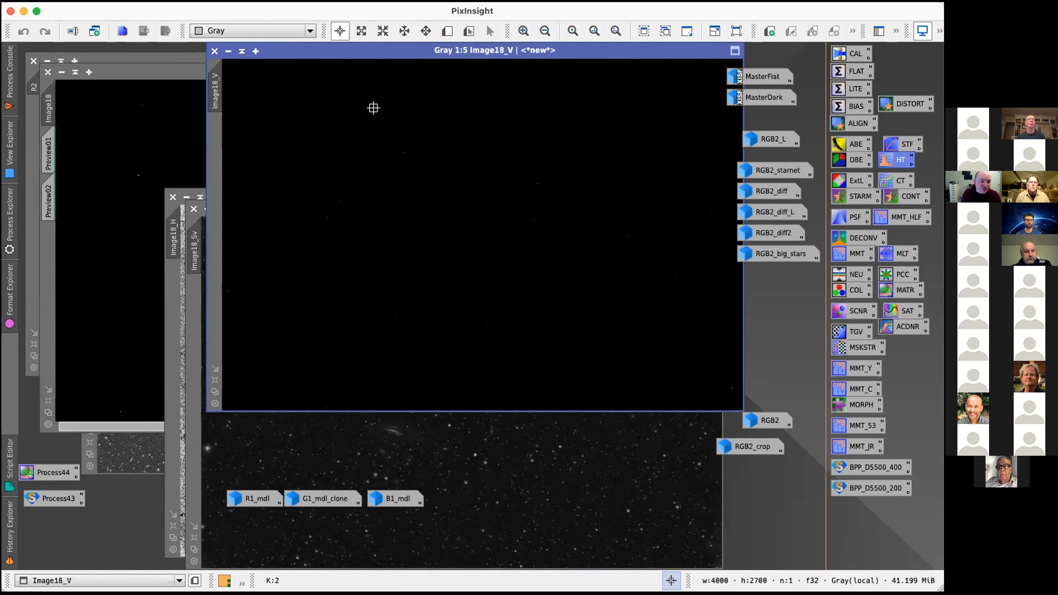
Step: Close the separated Image18_V image and review the remaining H and Sv images alongside the original Image18
{"action": "left_click_drag", "start_coordinate": [320, 55], "coordinate": [391, 125]}
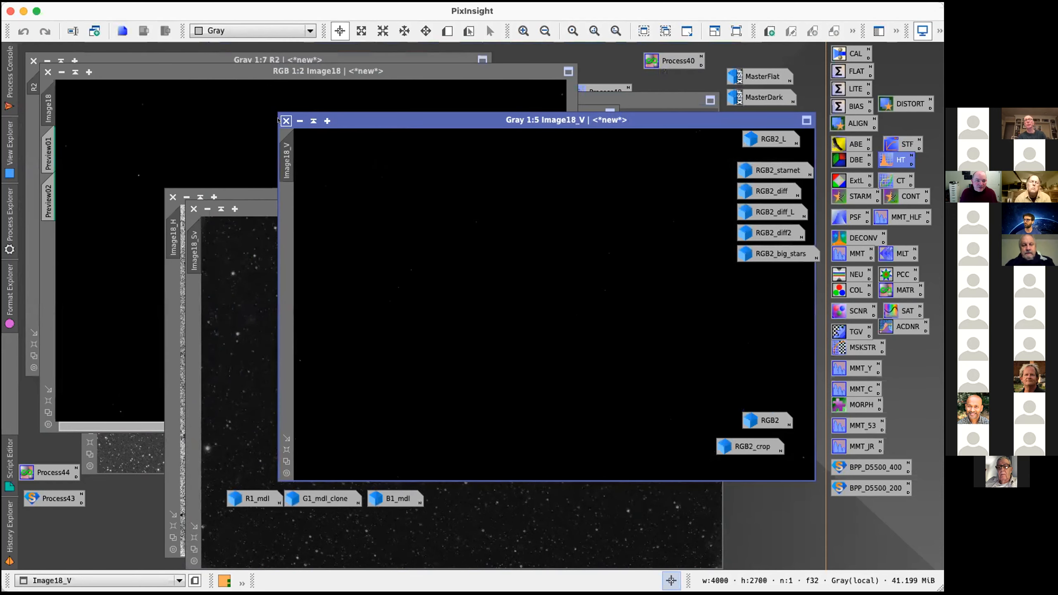
{"action": "left_click", "coordinate": [285, 120]}
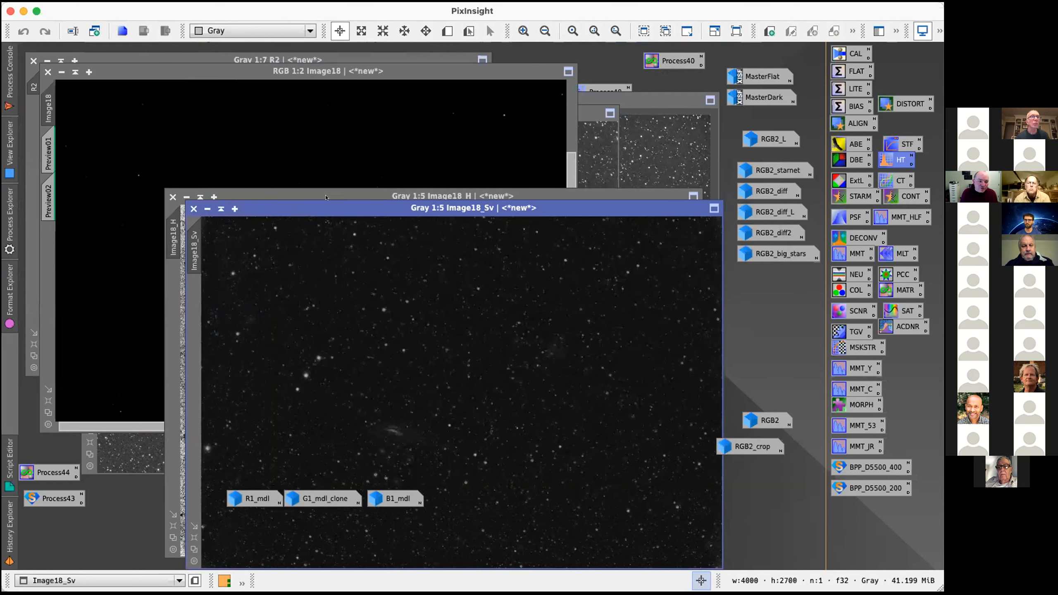
{"action": "left_click", "coordinate": [330, 152]}
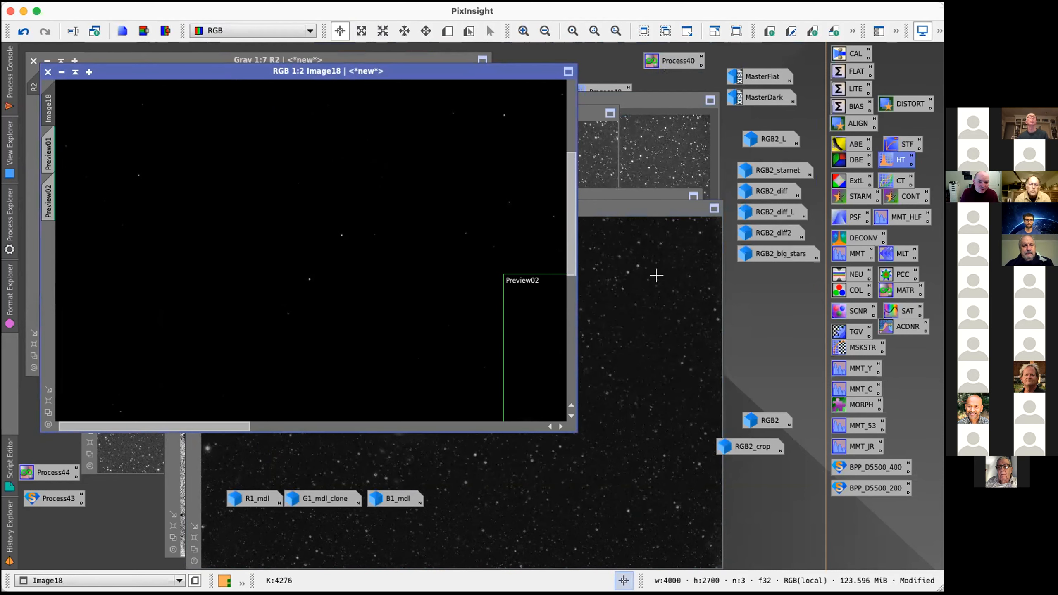
{"action": "left_click", "coordinate": [642, 206]}
{"action": "left_click", "coordinate": [632, 193]}
{"action": "left_click", "coordinate": [713, 277]}
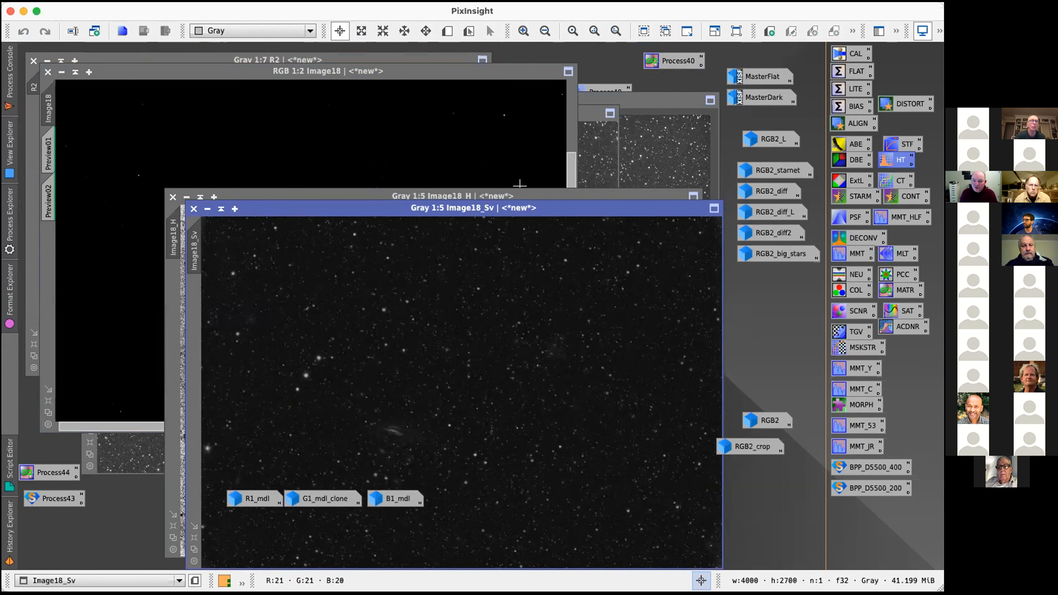
{"action": "left_click", "coordinate": [472, 142]}
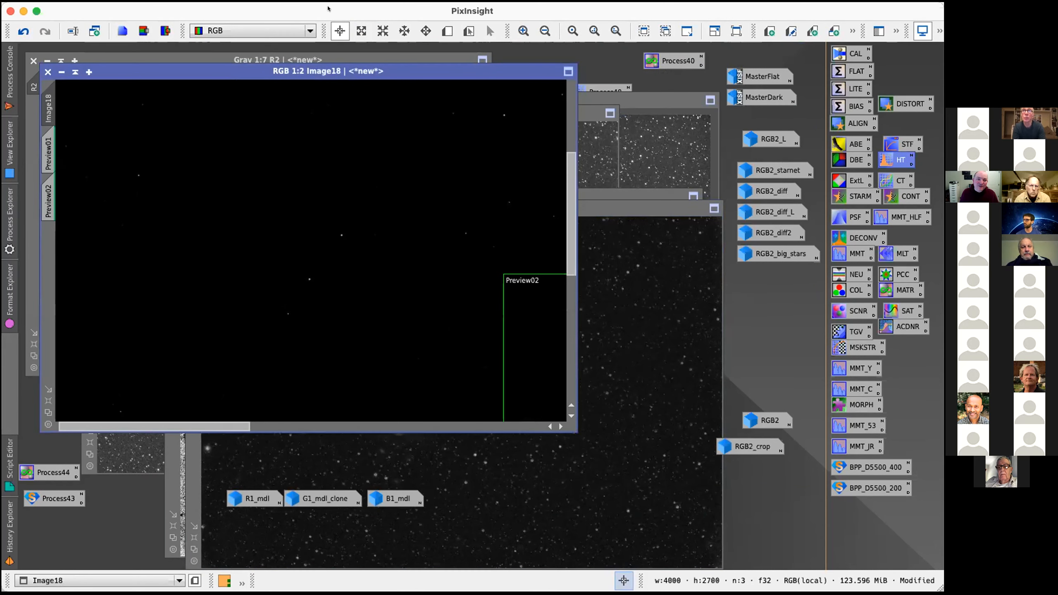
Step: Open ChannelCombination in HSV color space, bring the Sv image into view and exclude the V channel
{"action": "left_click", "coordinate": [294, 5]}
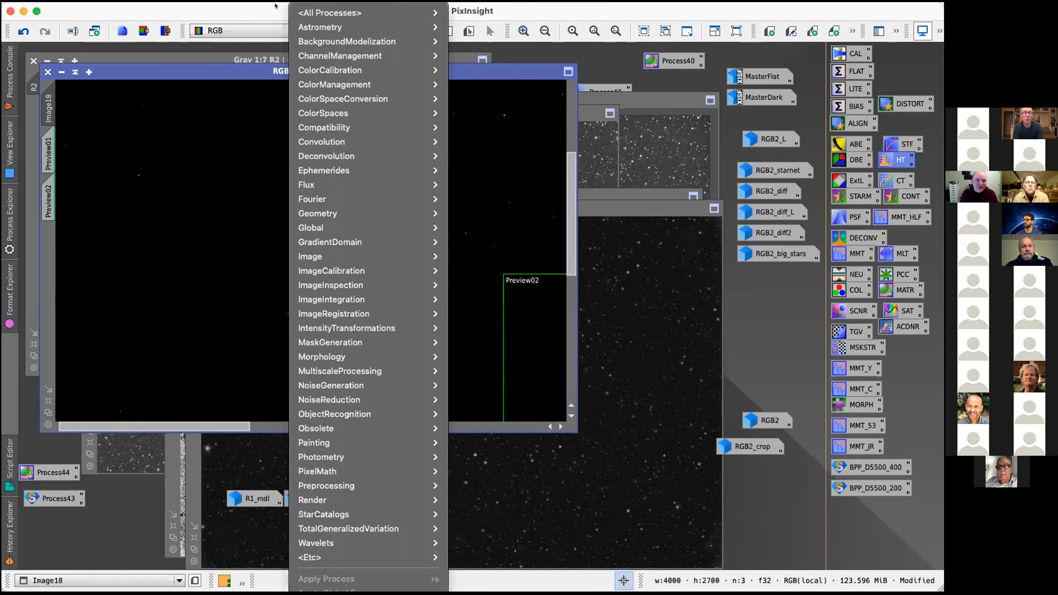
{"action": "mouse_move", "coordinate": [318, 58]}
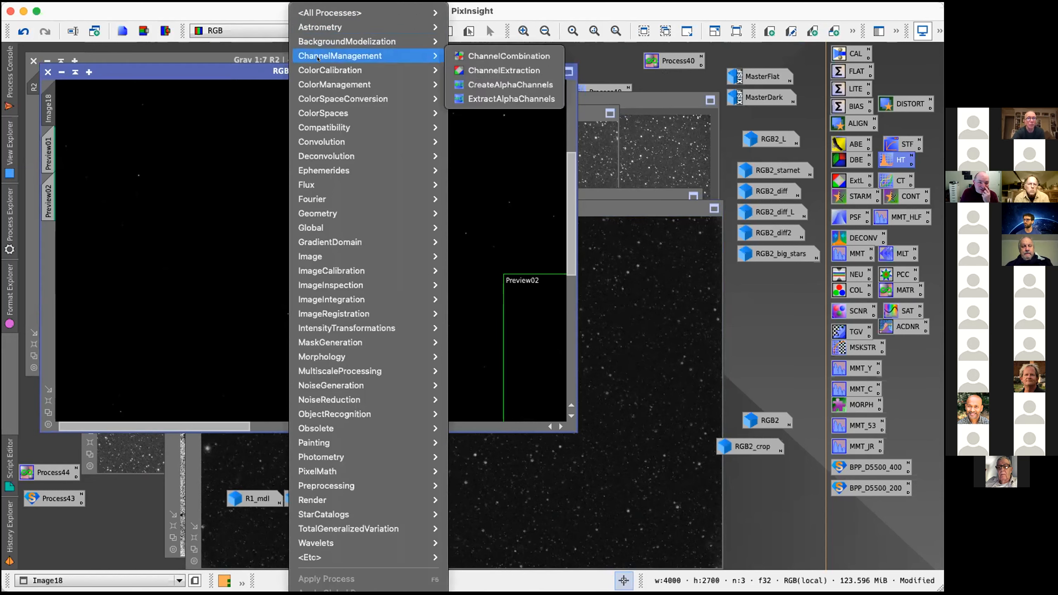
{"action": "left_click", "coordinate": [508, 56]}
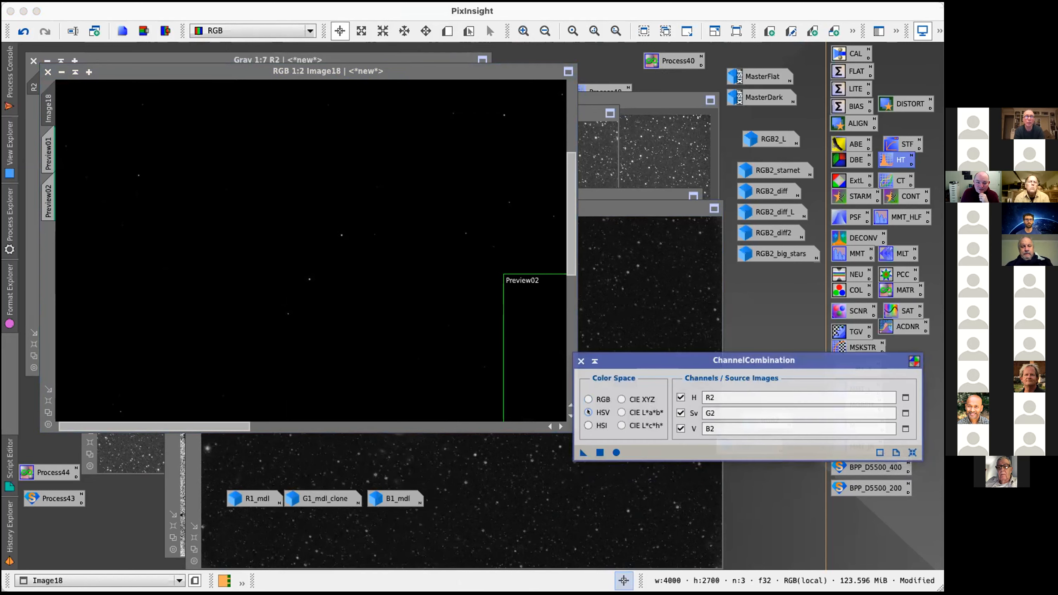
{"action": "left_click", "coordinate": [599, 206]}
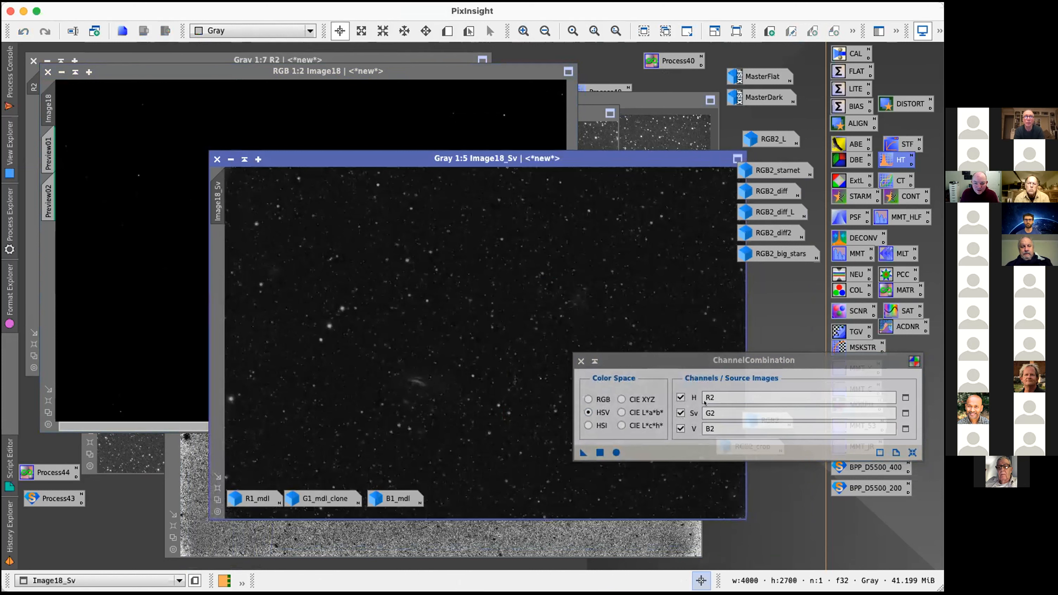
{"action": "left_click", "coordinate": [680, 428]}
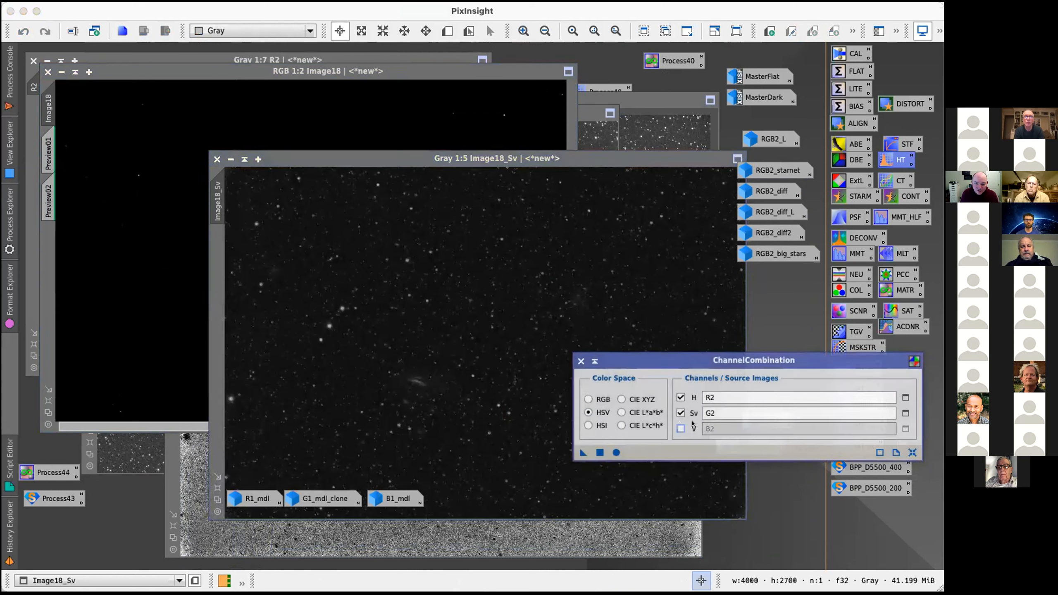
Step: Set Image18_H as the H source and Image18_Sv as the Sv source of the channel combination
{"action": "left_click_drag", "start_coordinate": [725, 397], "coordinate": [612, 362]}
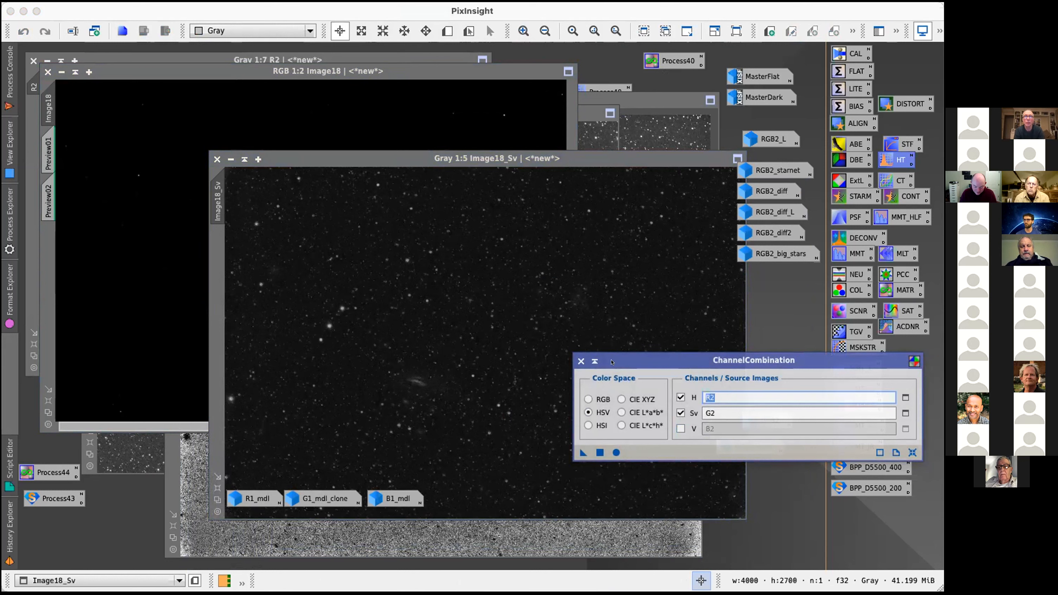
{"action": "key", "text": "BackSpace"}
{"action": "type", "text": "Image18_H"}
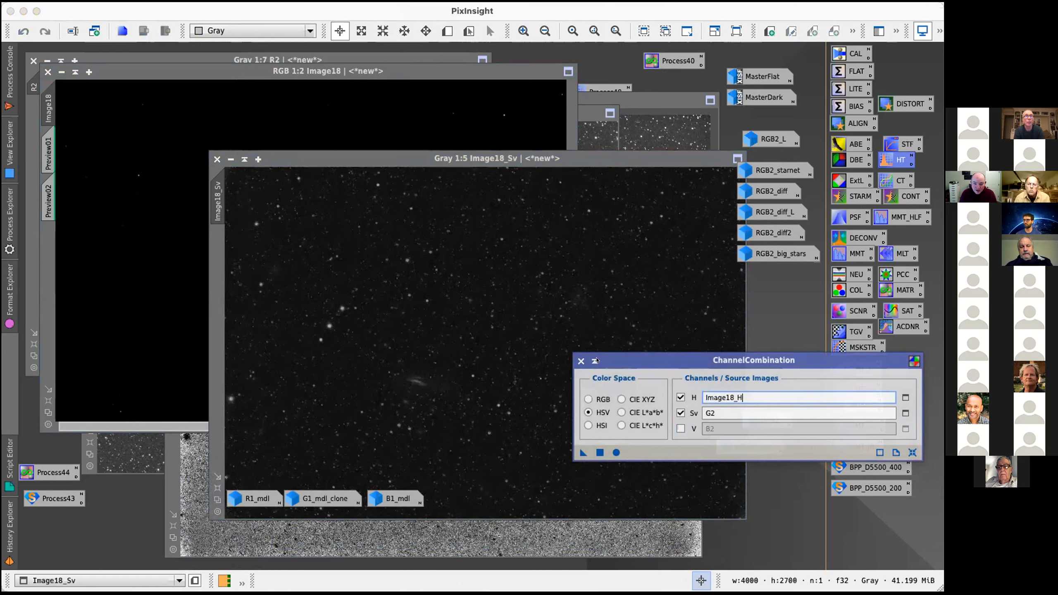
{"action": "key", "text": "Tab"}
{"action": "type", "text": "Image"}
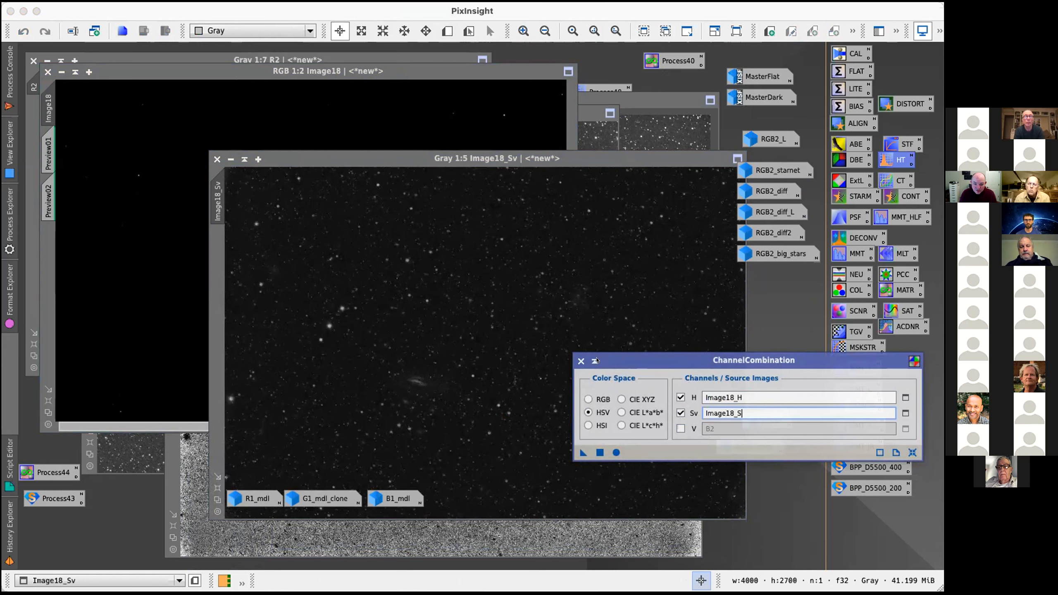
Step: Apply the HSV channel combination to Image18 to put the repaired hue and saturation into its stars
{"action": "left_click", "coordinate": [475, 106]}
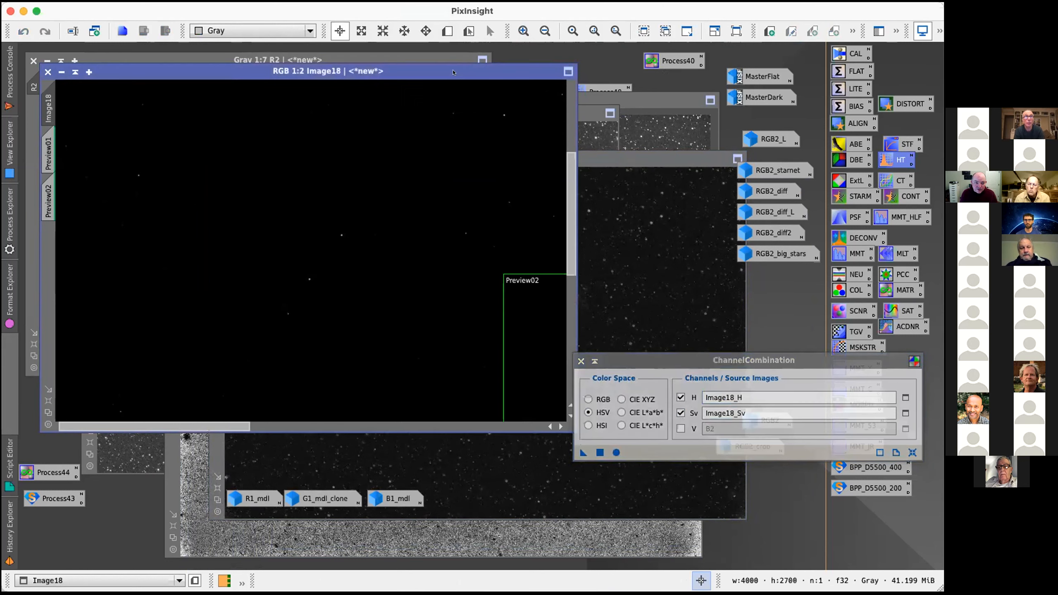
{"action": "scroll", "coordinate": [374, 326], "scroll_direction": "up", "scroll_amount": 1}
{"action": "scroll", "coordinate": [374, 326], "scroll_direction": "up", "scroll_amount": 1}
{"action": "scroll", "coordinate": [374, 326], "scroll_direction": "down", "scroll_amount": 1}
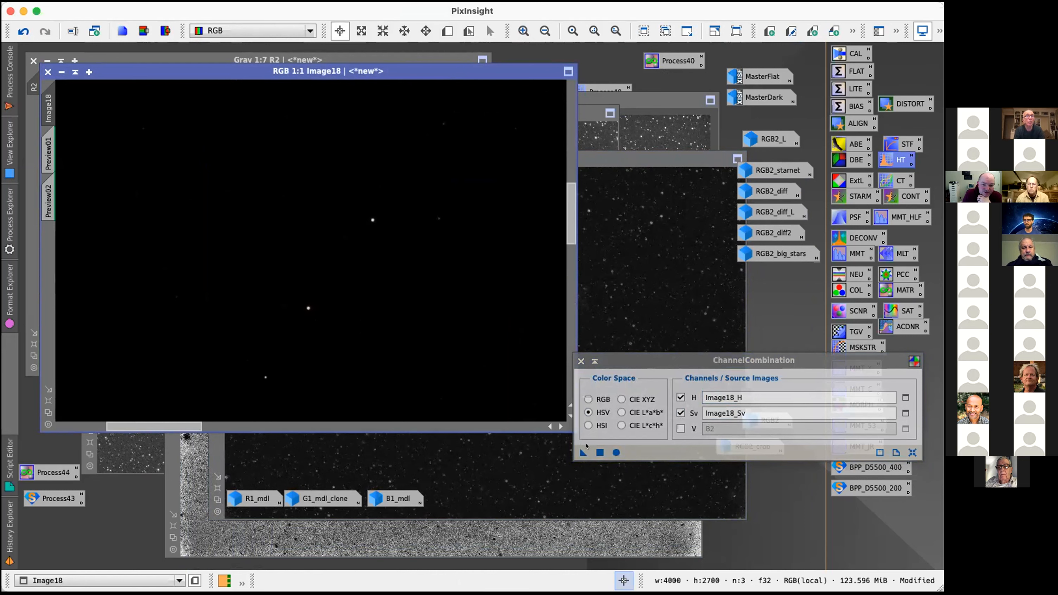
{"action": "left_click_drag", "start_coordinate": [583, 452], "coordinate": [414, 339]}
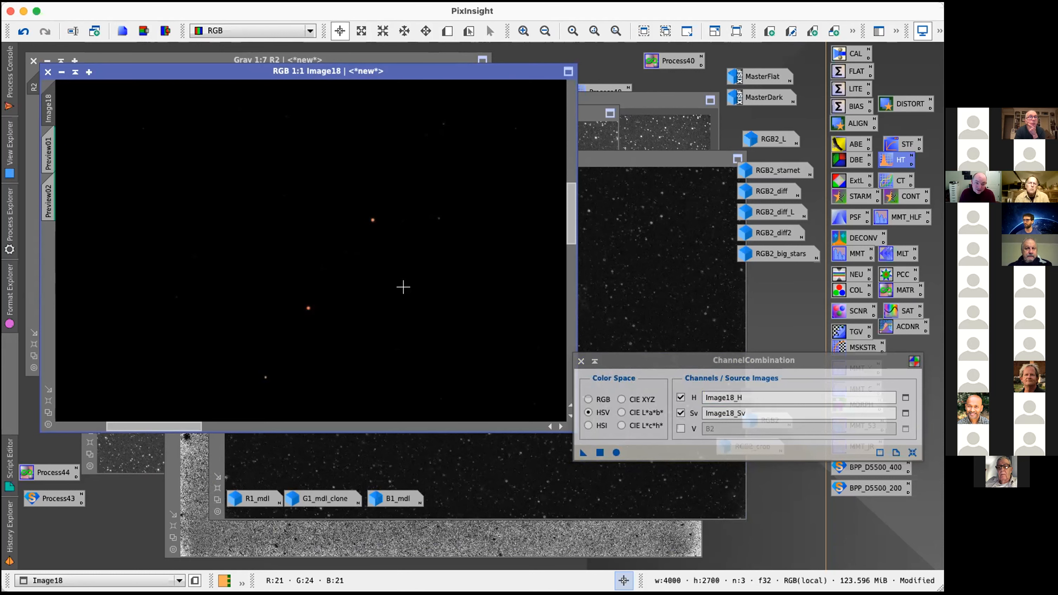
Step: Check the star colors in Image18 with a temporary automatic screen stretch and close ChannelCombination
{"action": "key", "text": "super+a"}
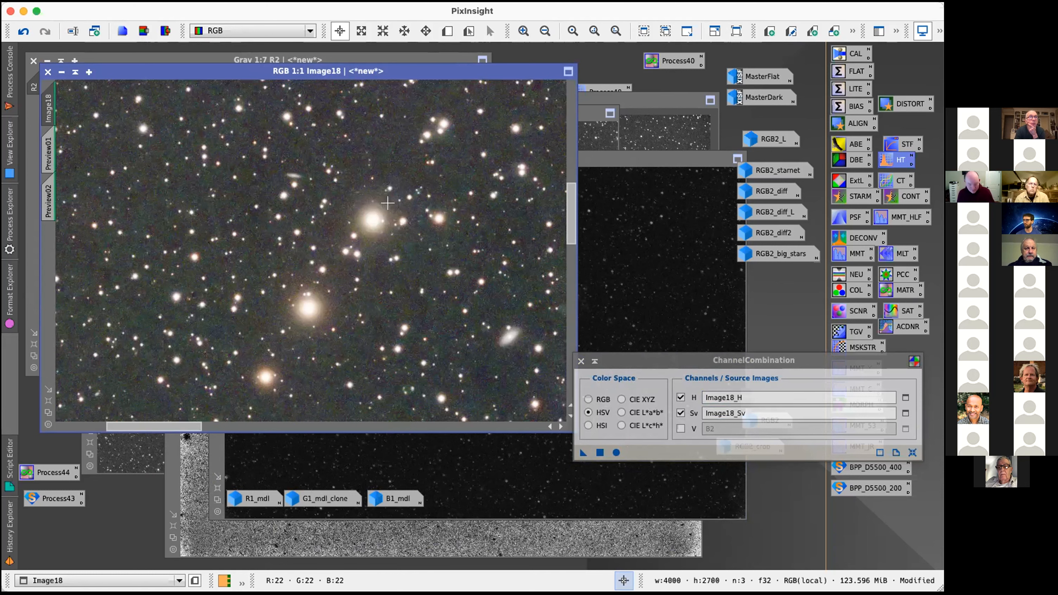
{"action": "key", "text": "super+F12"}
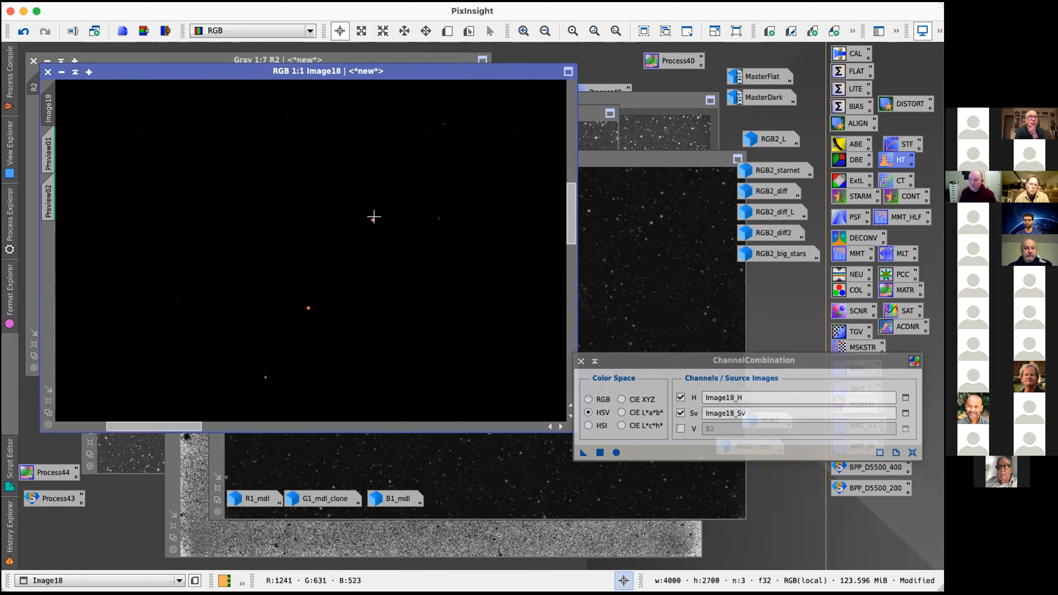
{"action": "scroll", "coordinate": [366, 225], "scroll_direction": "down", "scroll_amount": 2}
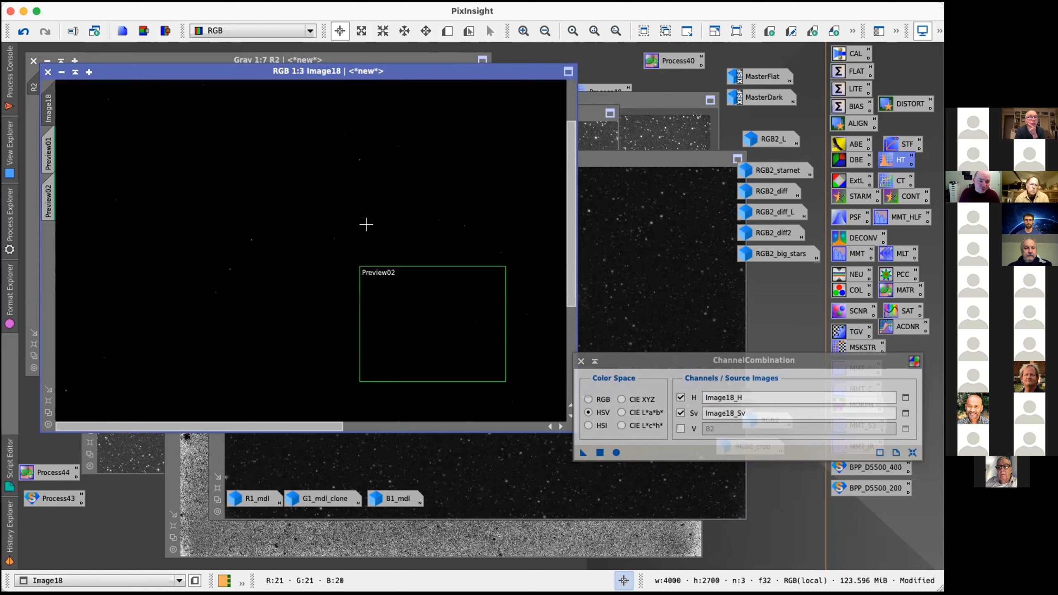
{"action": "scroll", "coordinate": [366, 224], "scroll_direction": "down", "scroll_amount": 2}
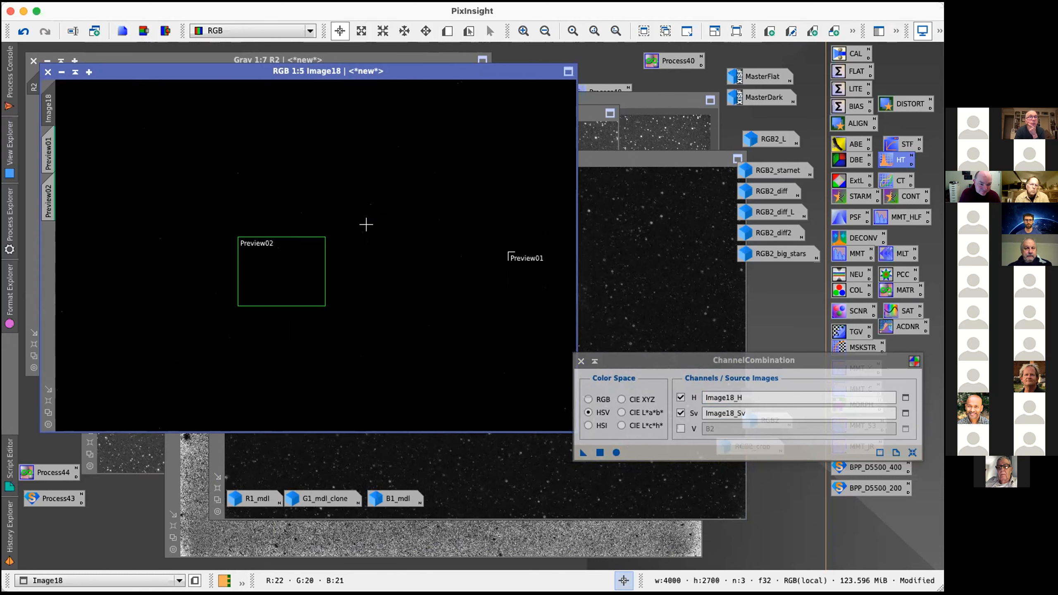
{"action": "left_click", "coordinate": [581, 361]}
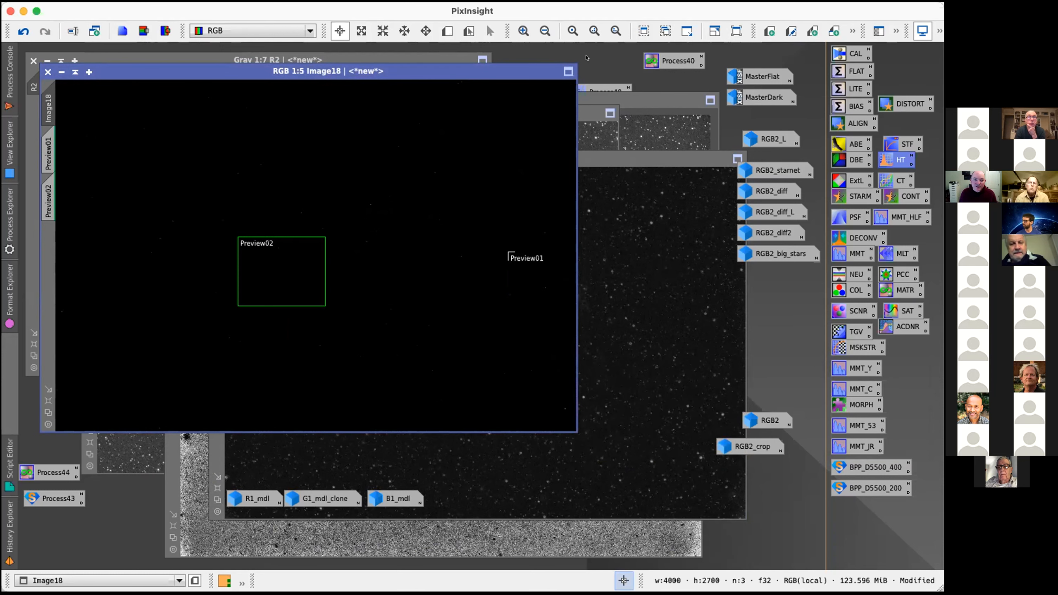
Step: Open ArcsinhStretch with a real-time preview of Image18 and place the preview window beside the settings
{"action": "left_click", "coordinate": [309, 1]}
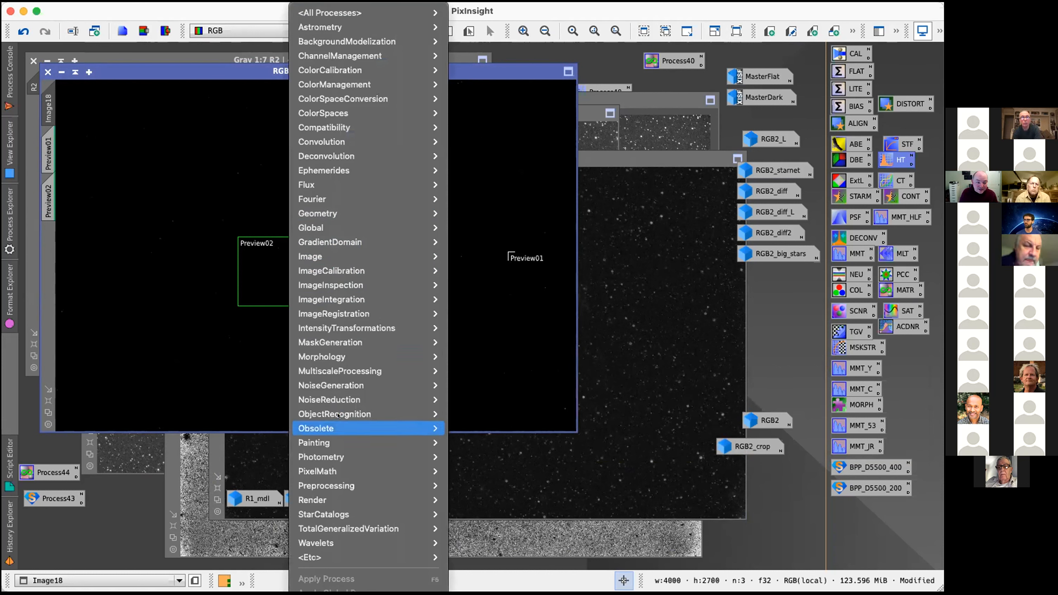
{"action": "mouse_move", "coordinate": [337, 324]}
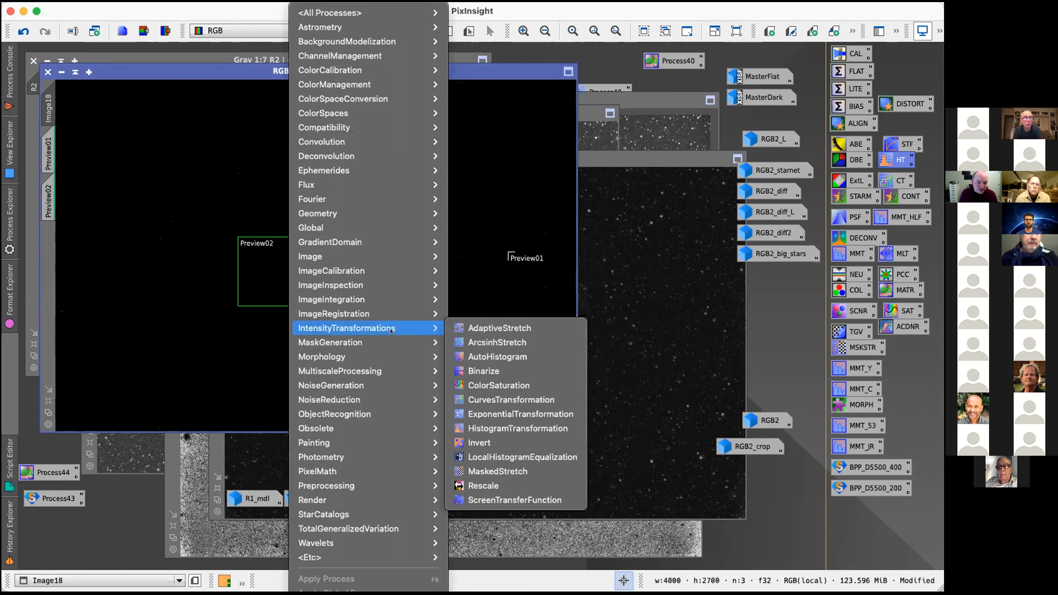
{"action": "left_click", "coordinate": [485, 341]}
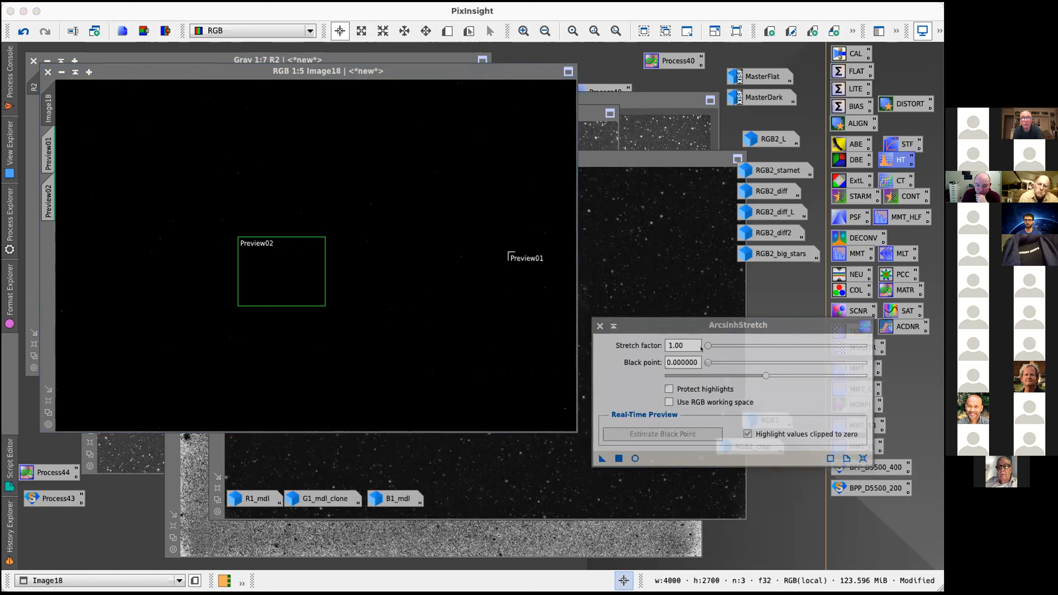
{"action": "left_click", "coordinate": [635, 458]}
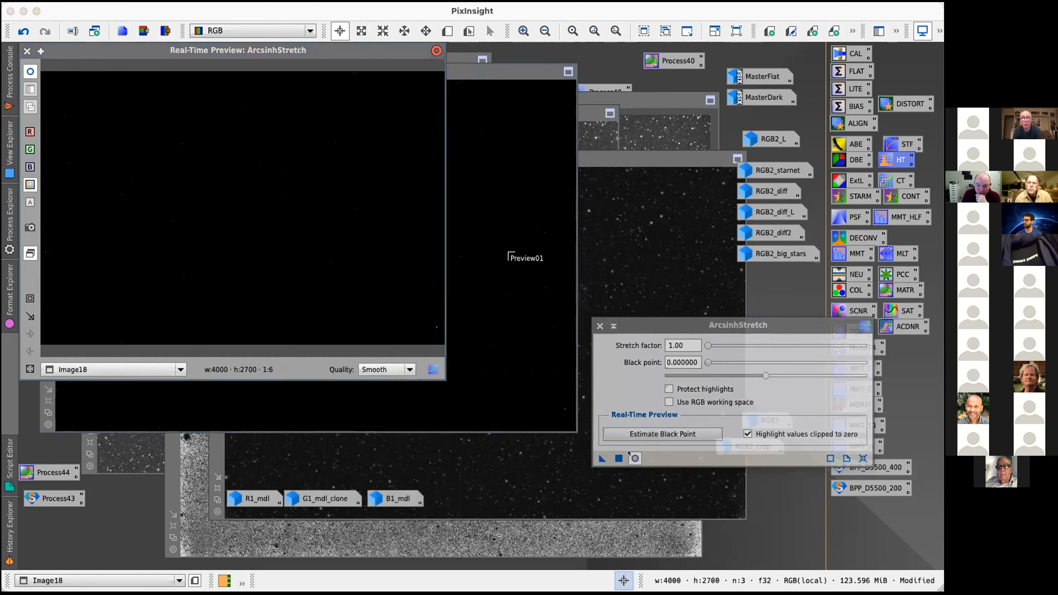
{"action": "left_click_drag", "start_coordinate": [250, 50], "coordinate": [381, 143]}
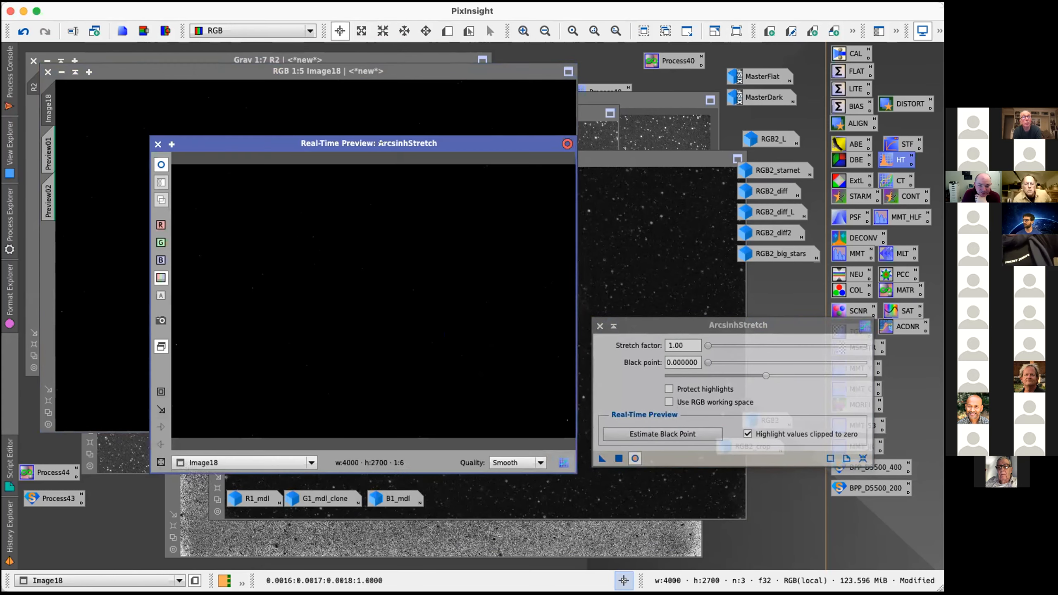
Step: Try out higher arcsinh stretch factors in the preview and set the stretch factor to 300
{"action": "left_click_drag", "start_coordinate": [706, 345], "coordinate": [826, 351]}
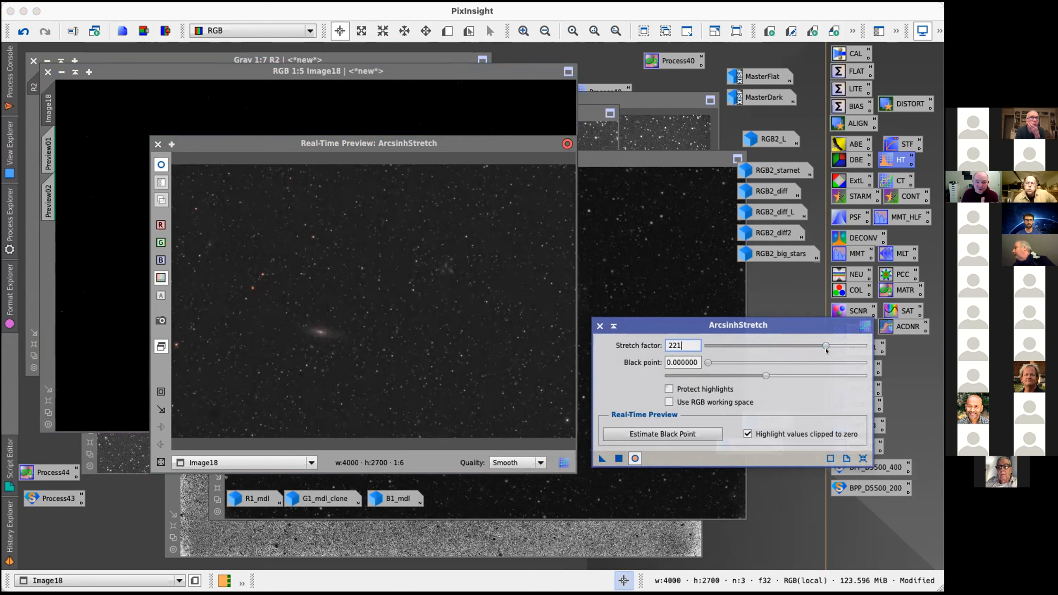
{"action": "mouse_move", "coordinate": [819, 343]}
{"action": "left_mouse_down"}
{"action": "mouse_move", "coordinate": [851, 349]}
{"action": "mouse_move", "coordinate": [827, 343]}
{"action": "left_mouse_up"}
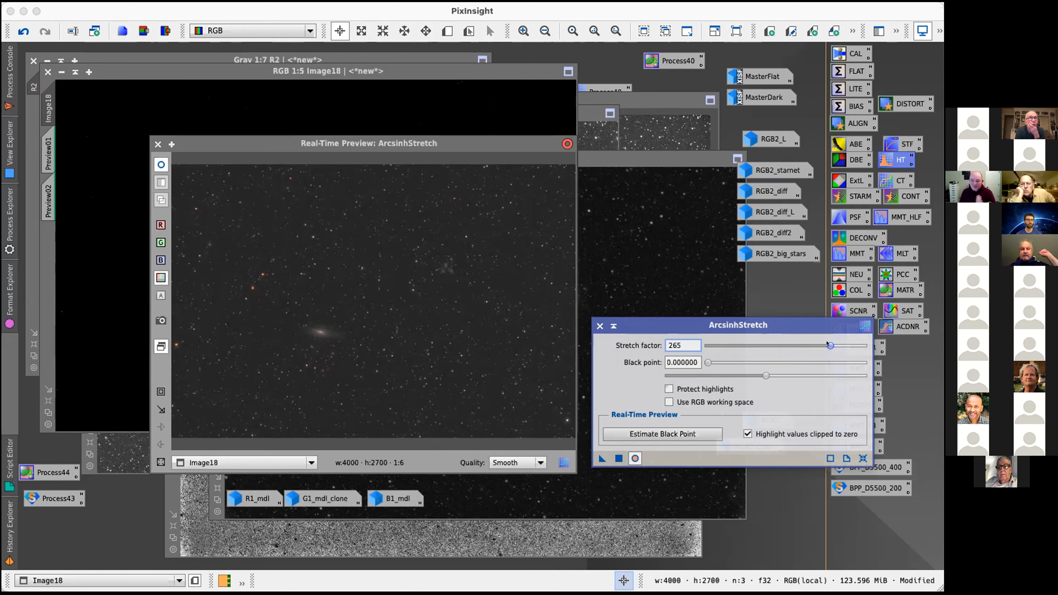
{"action": "double_click", "coordinate": [683, 343]}
{"action": "type", "text": "300"}
{"action": "key", "text": "Tab"}
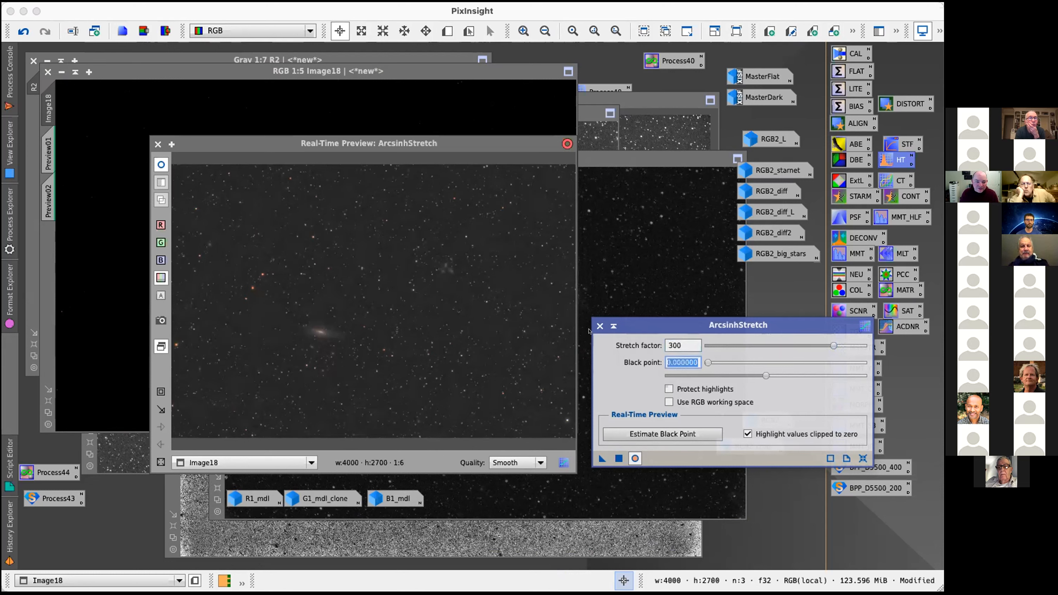
Step: Fine-tune the black point of the arcsinh stretch to 0.000053 using the real-time preview
{"action": "left_click_drag", "start_coordinate": [765, 376], "coordinate": [775, 374]}
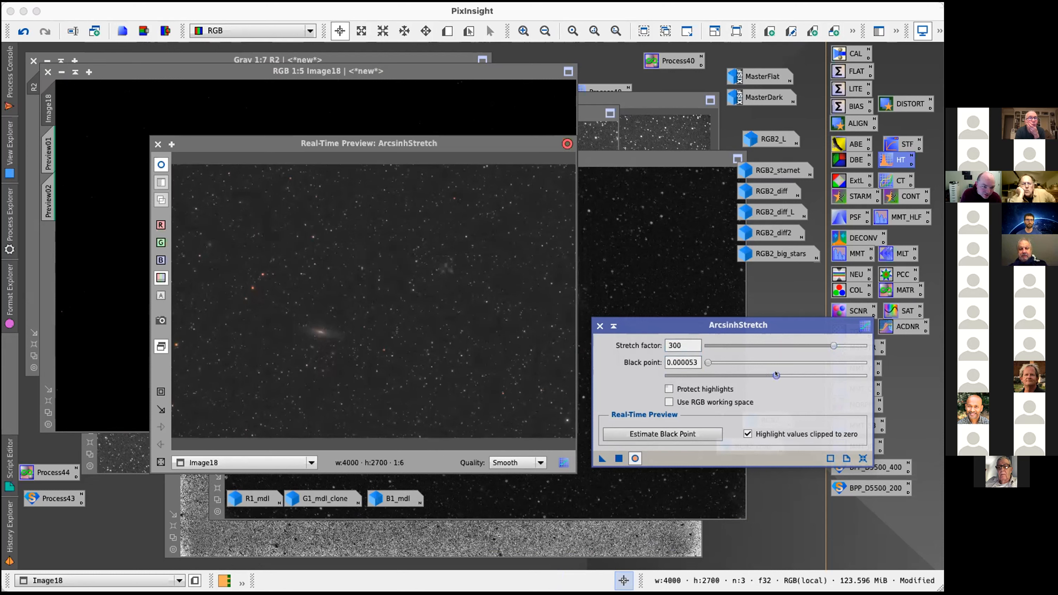
{"action": "left_click_drag", "start_coordinate": [775, 375], "coordinate": [778, 375]}
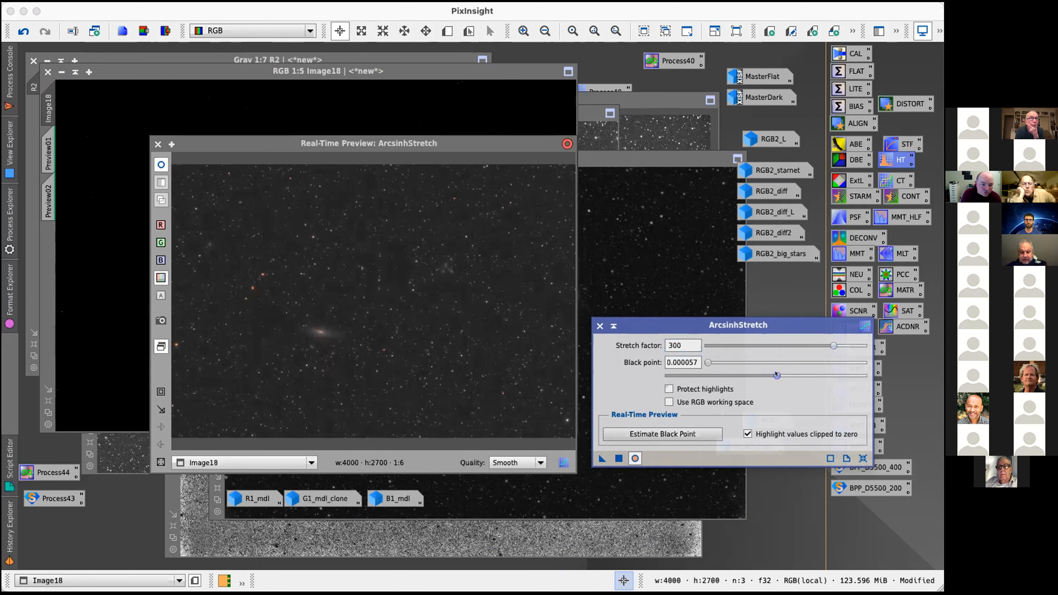
{"action": "left_click_drag", "start_coordinate": [778, 375], "coordinate": [775, 374]}
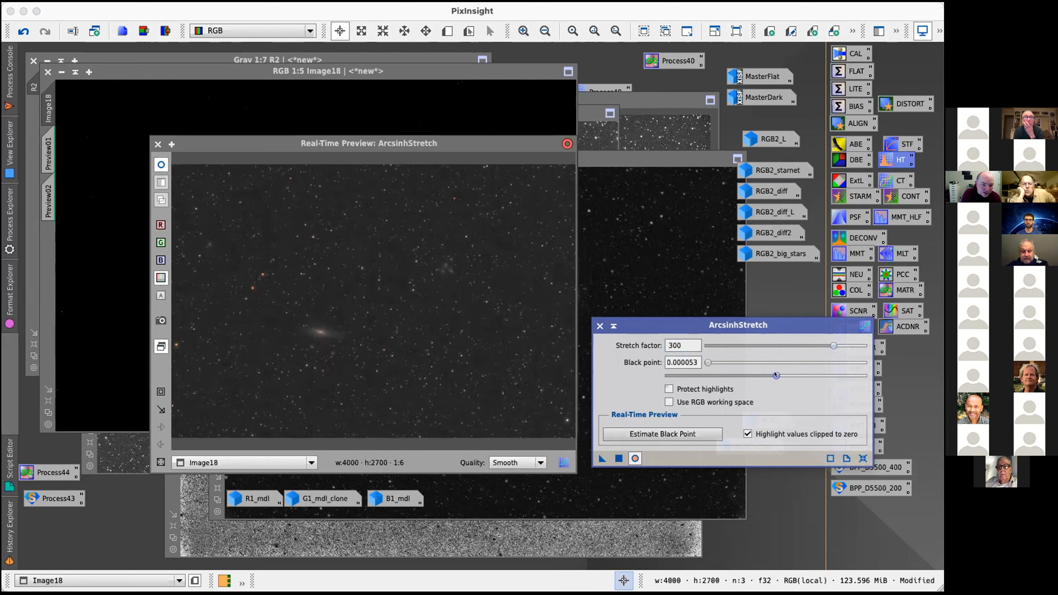
Step: Apply the arcsinh stretch to Image18, close the real-time preview, and bring the Image18 window into clear view
{"action": "left_click", "coordinate": [619, 458]}
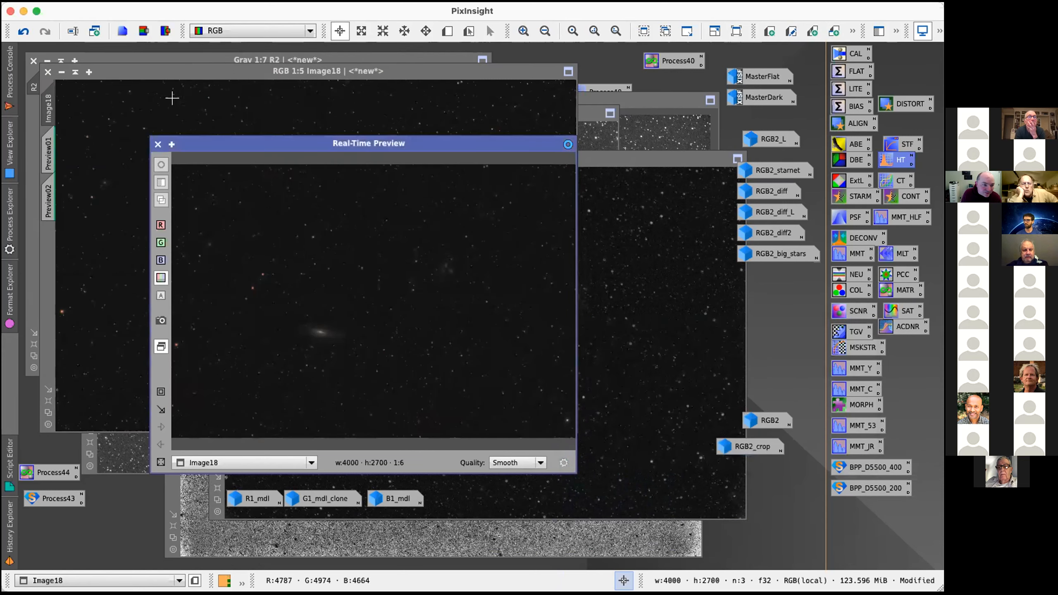
{"action": "left_click", "coordinate": [158, 144]}
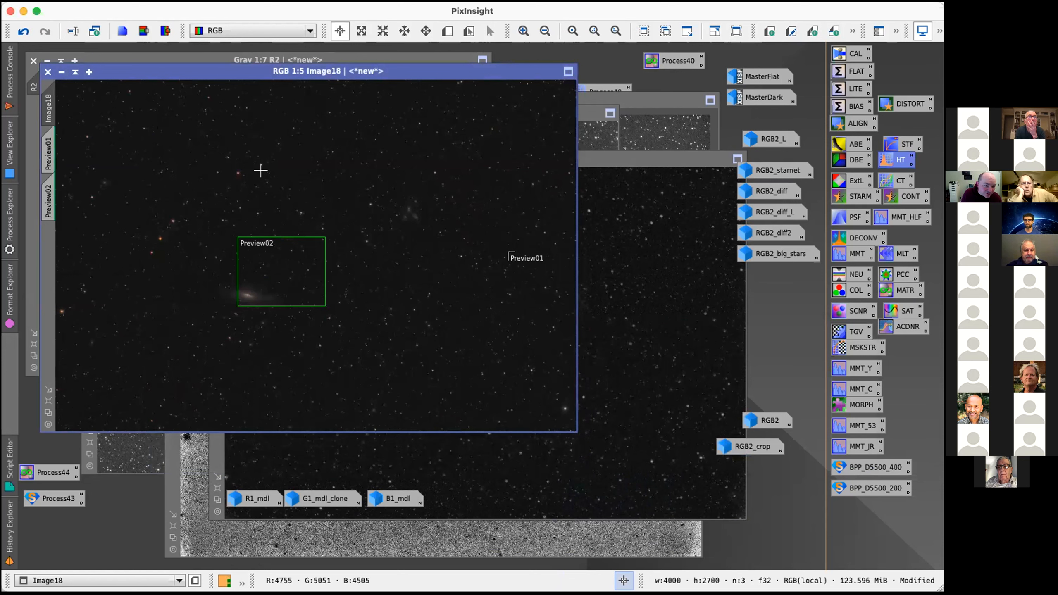
{"action": "left_click", "coordinate": [219, 0]}
{"action": "left_click", "coordinate": [257, 78]}
{"action": "left_click_drag", "start_coordinate": [285, 67], "coordinate": [359, 84]}
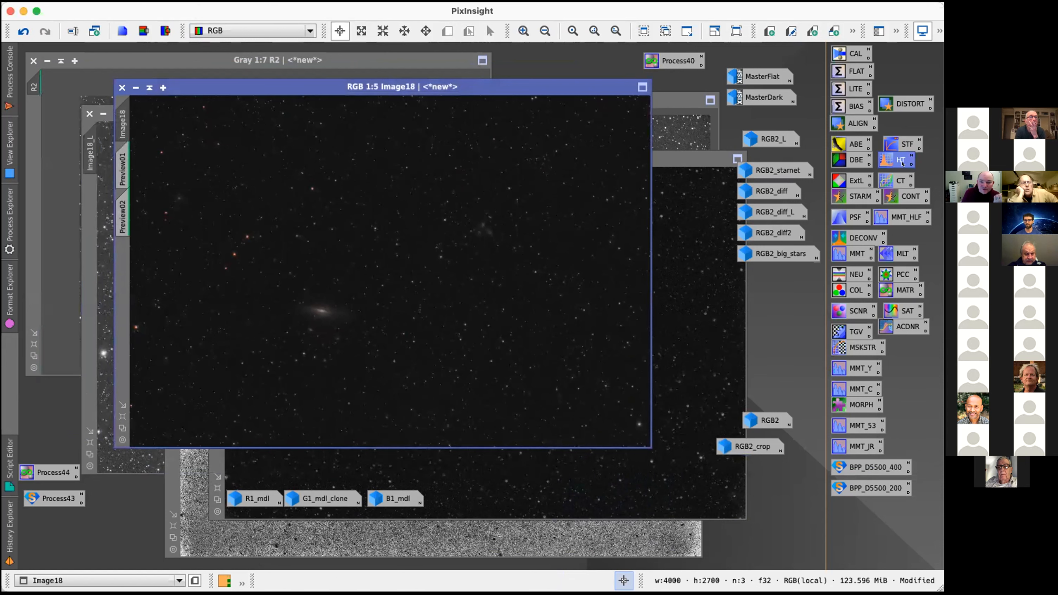
Step: Examine Image18's histogram in HistogramTransformation for the position of the peak after the first stretch and close the tool
{"action": "double_click", "coordinate": [882, 157]}
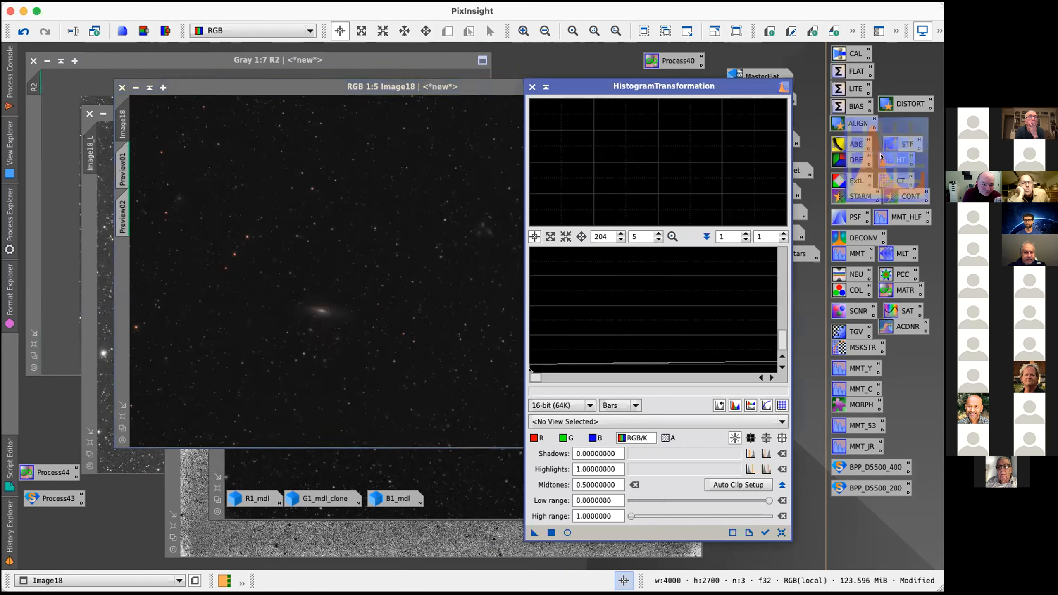
{"action": "left_click", "coordinate": [748, 532]}
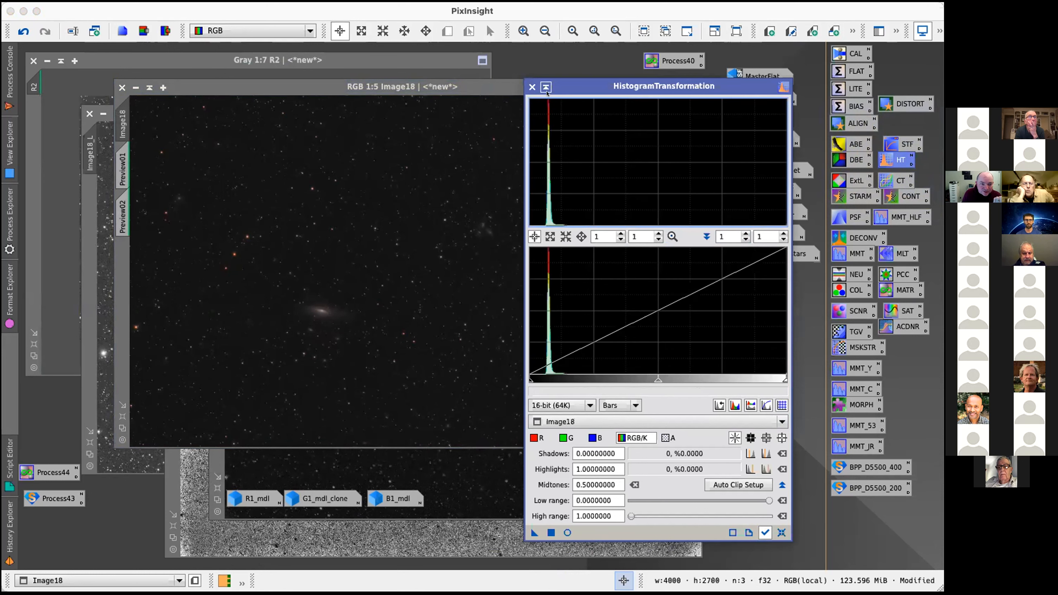
{"action": "left_click", "coordinate": [532, 86]}
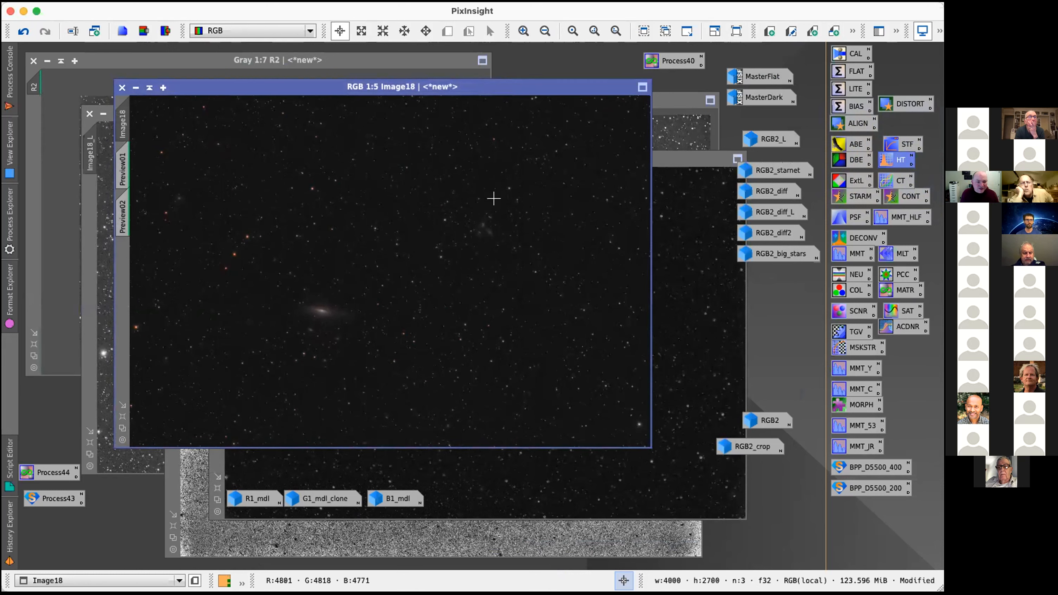
Step: Undo the arcsinh stretch on Image18, reapply ArcsinhStretch with the black point set to 0.000000, and close the tool
{"action": "key", "text": "super+z"}
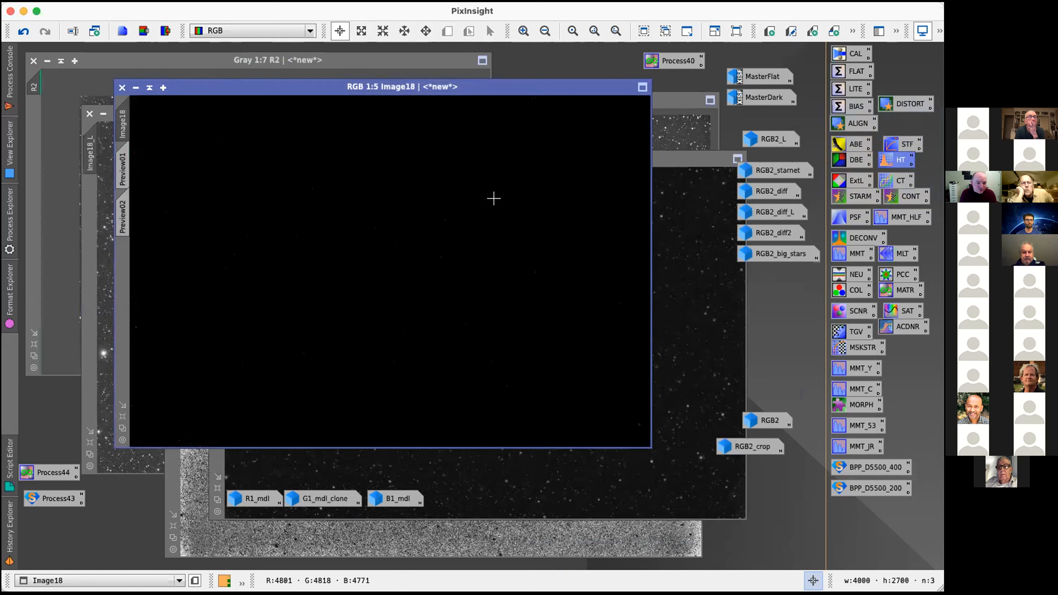
{"action": "left_click", "coordinate": [301, 2]}
{"action": "mouse_move", "coordinate": [298, 328]}
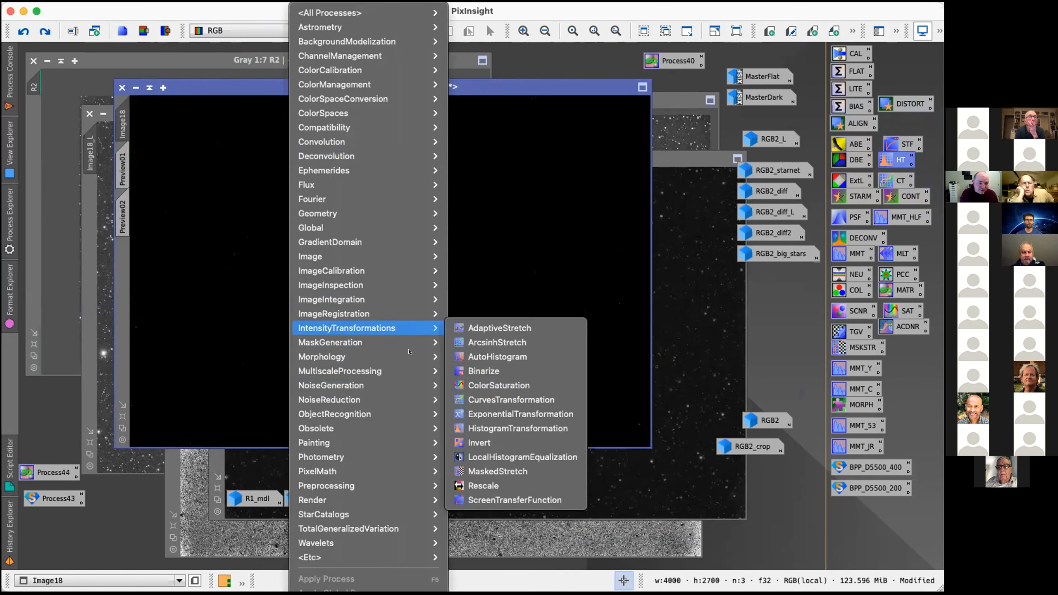
{"action": "left_click", "coordinate": [517, 342]}
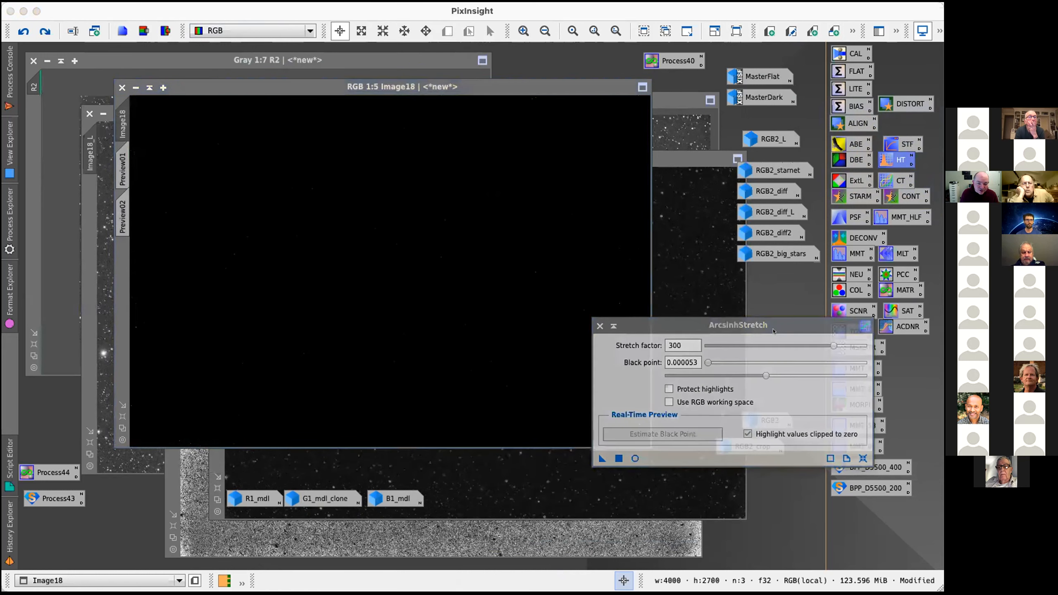
{"action": "left_click_drag", "start_coordinate": [705, 362], "coordinate": [658, 362]}
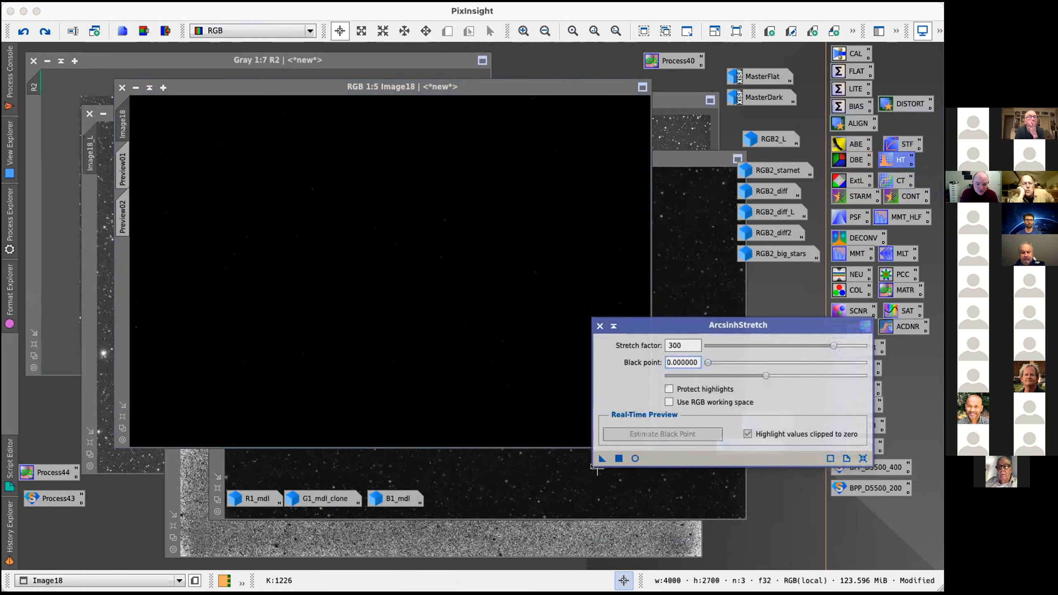
{"action": "left_click_drag", "start_coordinate": [600, 457], "coordinate": [368, 174]}
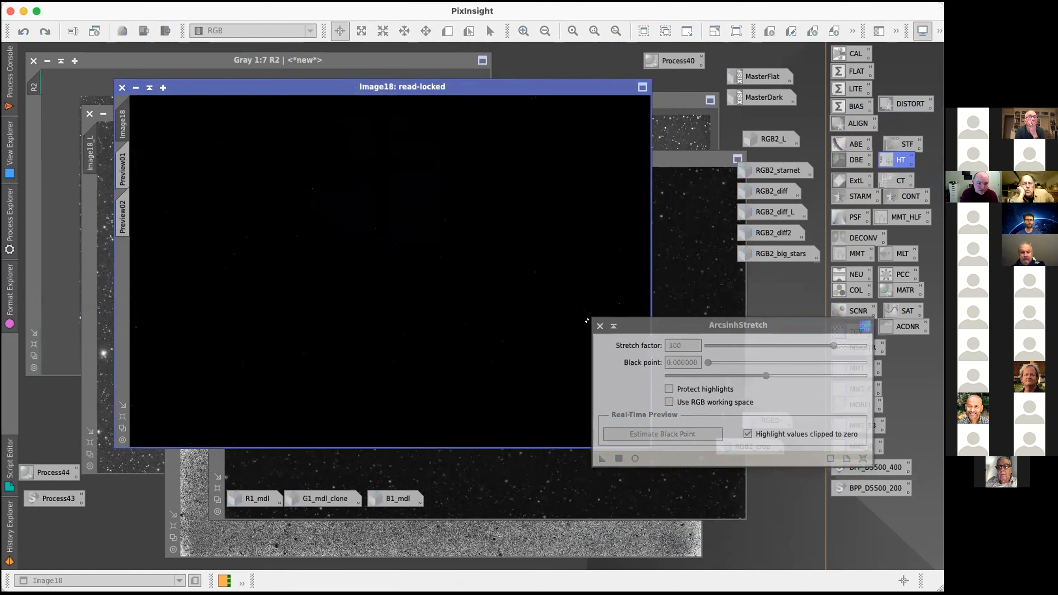
{"action": "left_click", "coordinate": [599, 325]}
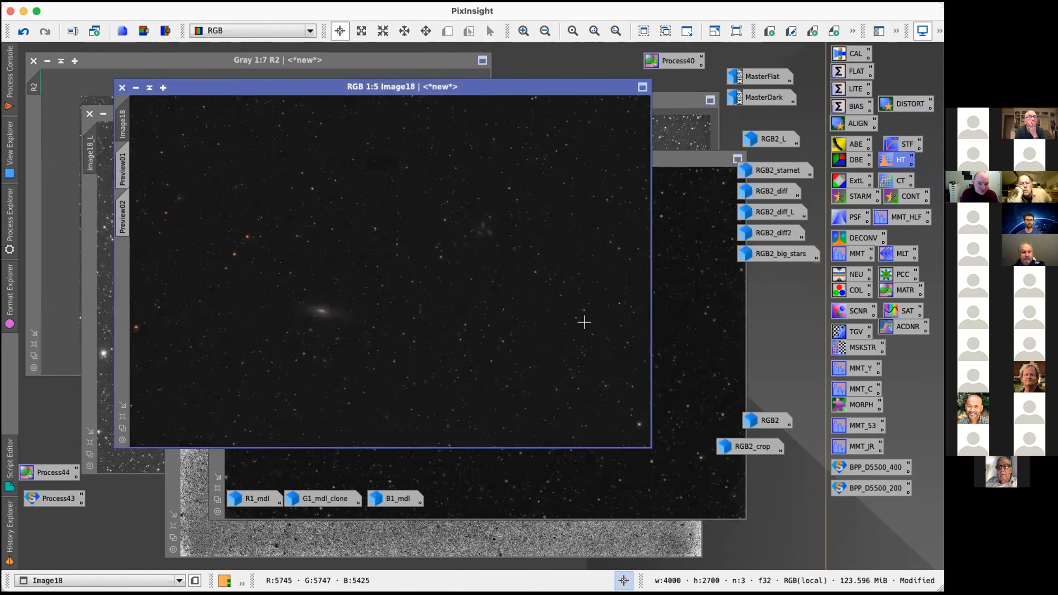
Step: Check the histogram of the restretched Image18 in HistogramTransformation, close it, and move the image window aside
{"action": "double_click", "coordinate": [895, 159]}
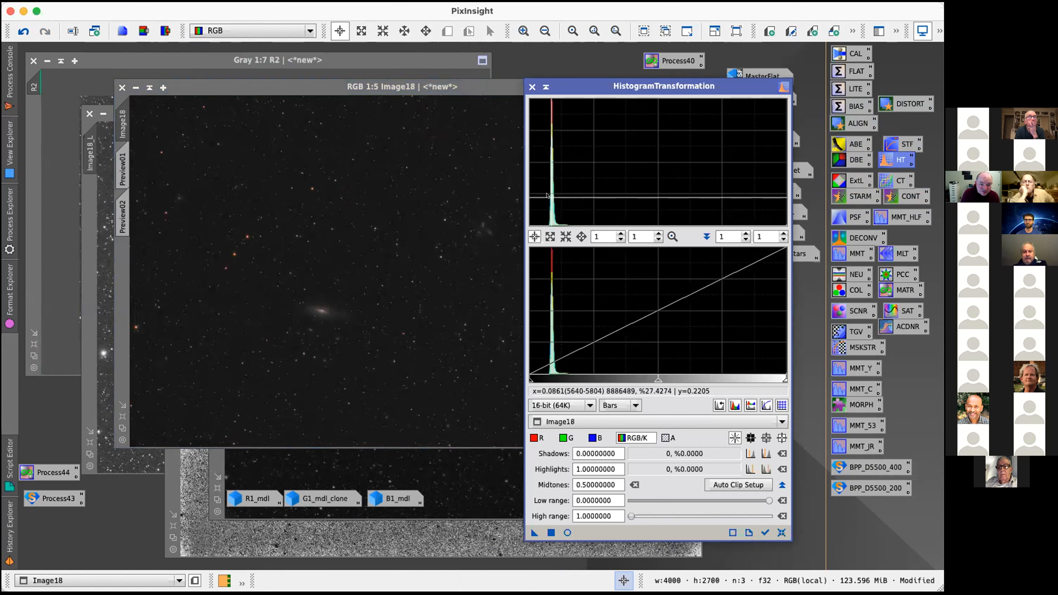
{"action": "left_click", "coordinate": [529, 86]}
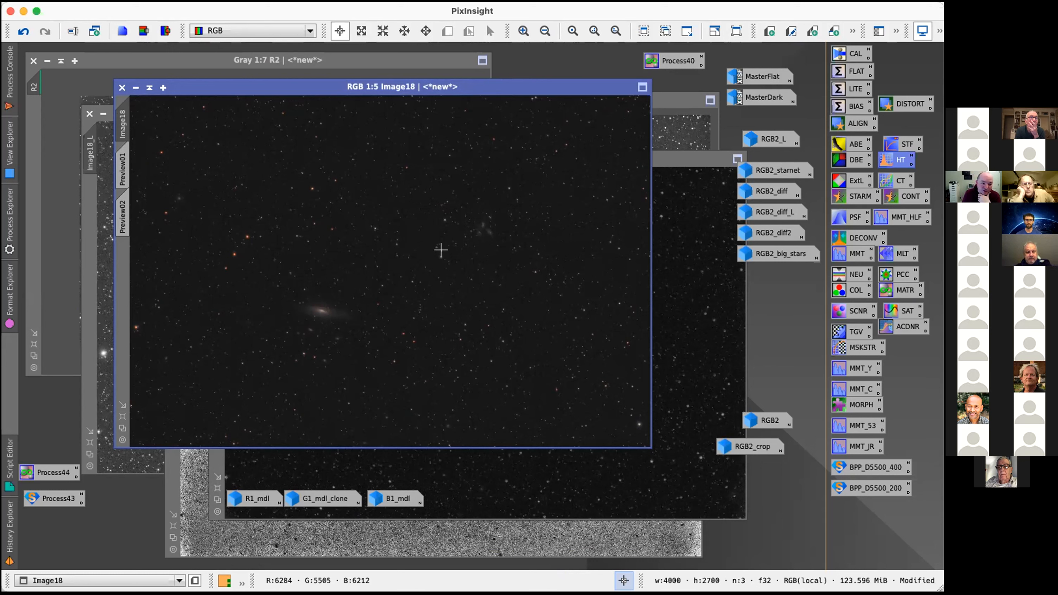
{"action": "left_click_drag", "start_coordinate": [373, 87], "coordinate": [294, 58]}
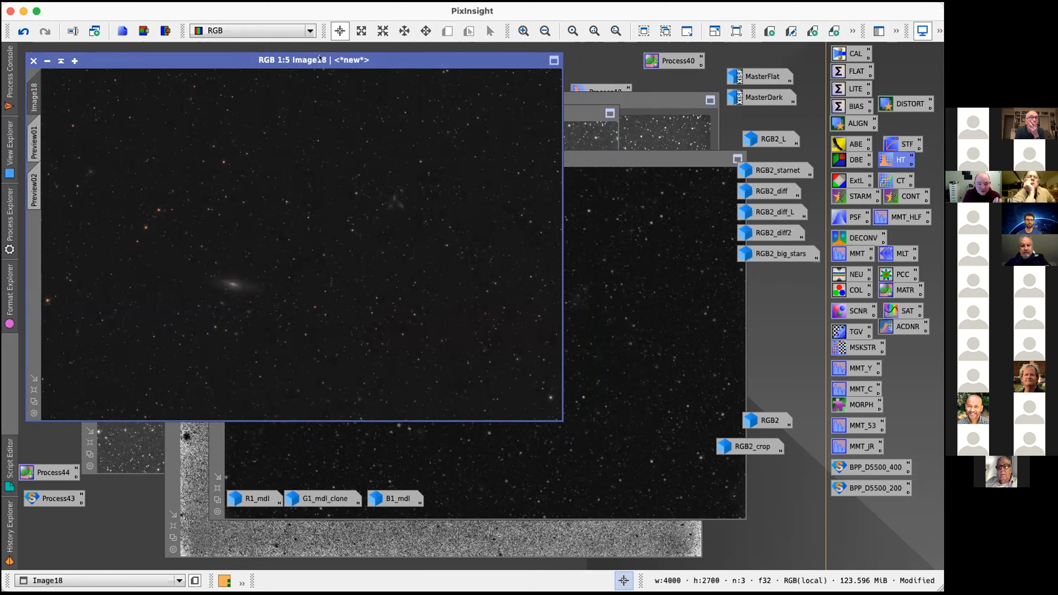
Step: Run StarNet2 on Image18 with a stride of 256 and Create starmask enabled
{"action": "left_click", "coordinate": [316, 6]}
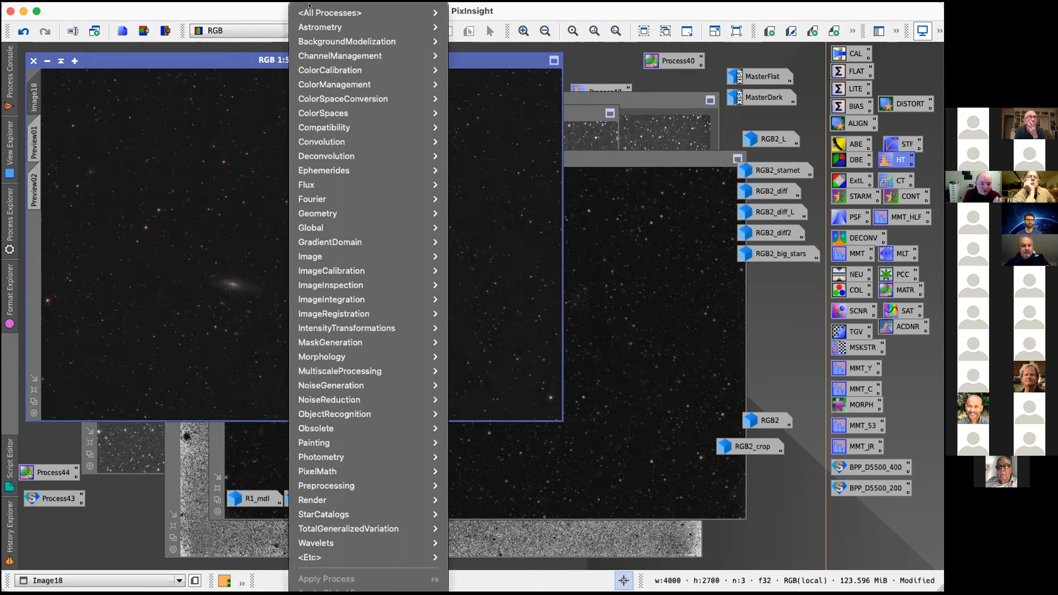
{"action": "mouse_move", "coordinate": [324, 557]}
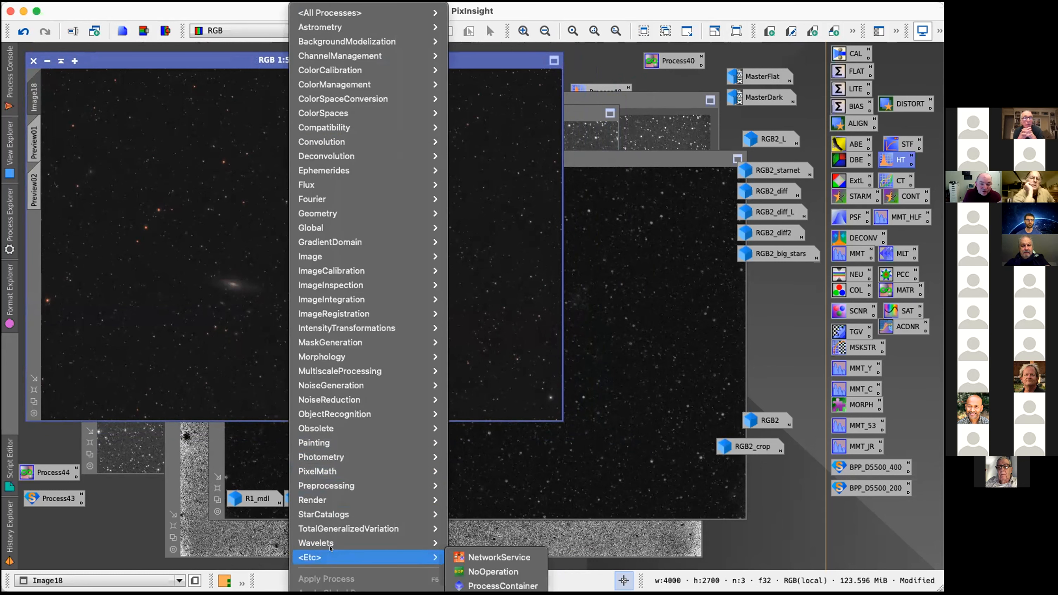
{"action": "left_click", "coordinate": [504, 591]}
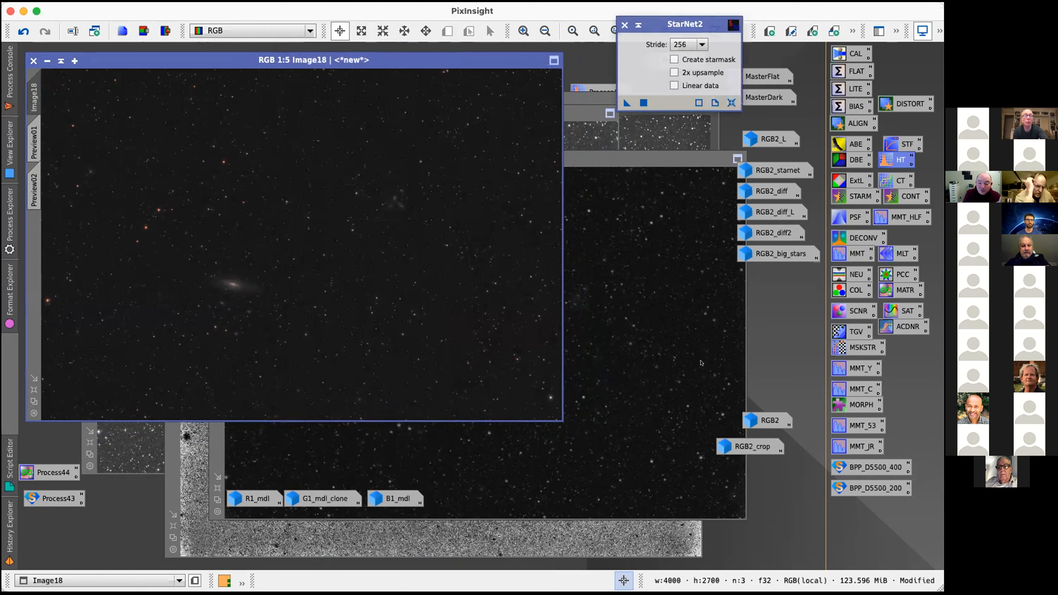
{"action": "left_click_drag", "start_coordinate": [692, 29], "coordinate": [674, 127]}
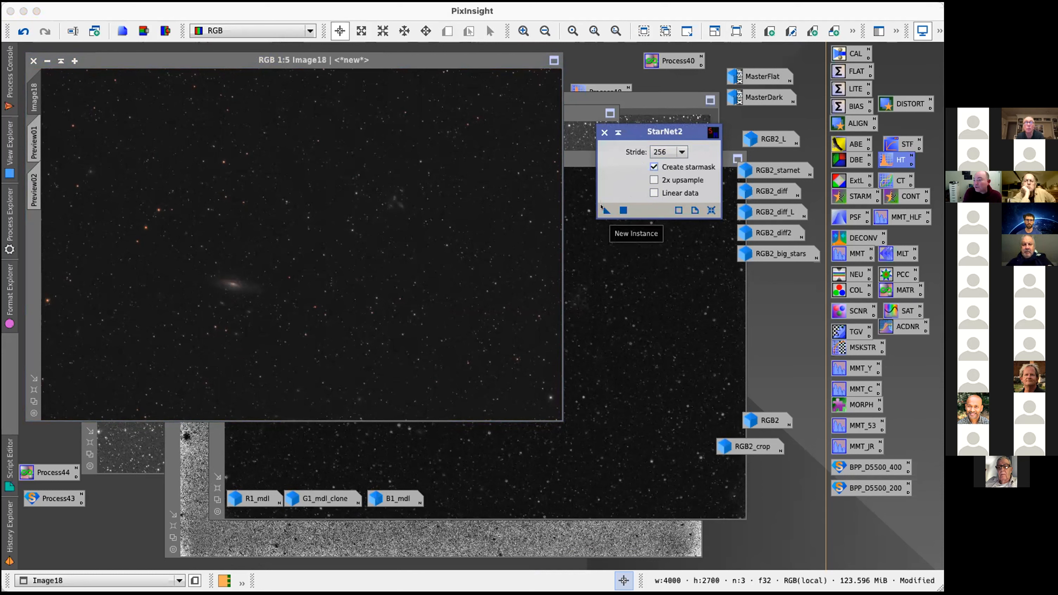
{"action": "left_click_drag", "start_coordinate": [601, 206], "coordinate": [350, 238]}
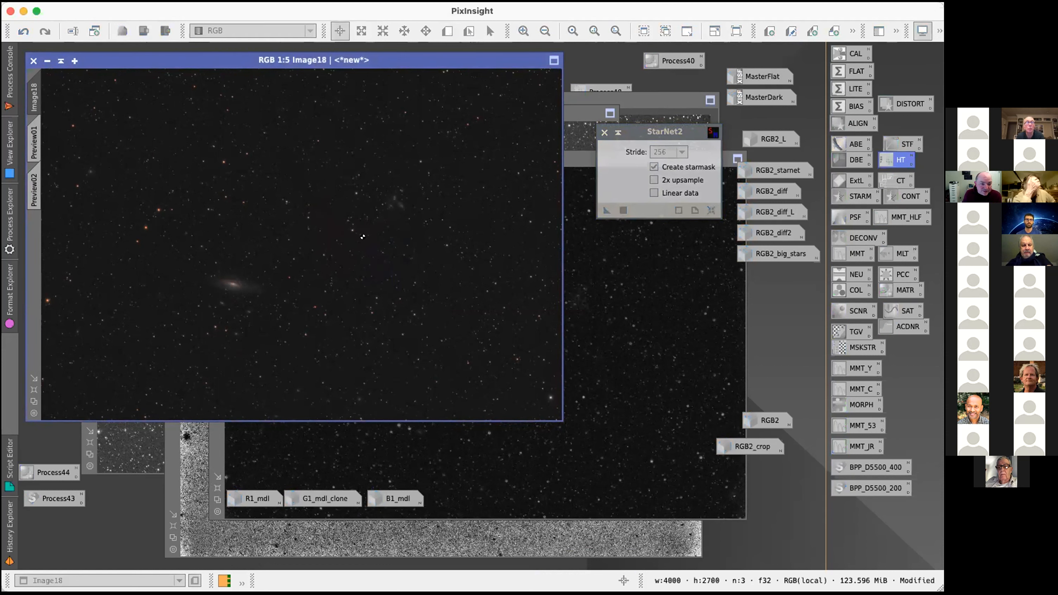
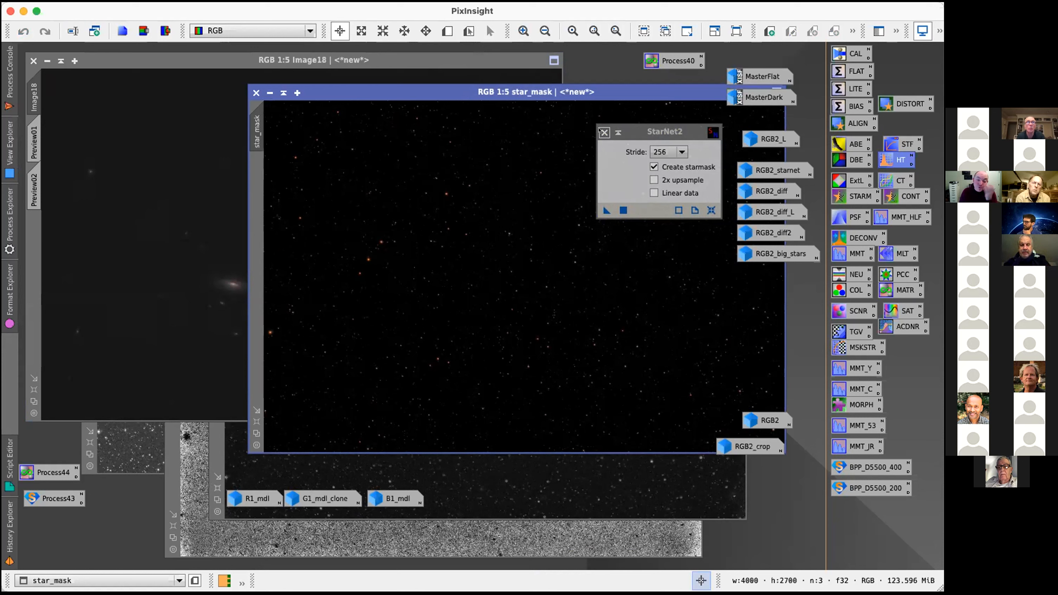
Step: Compare Image18 with and without its stars around the large galaxy by undoing and redoing the star removal
{"action": "left_click", "coordinate": [474, 59]}
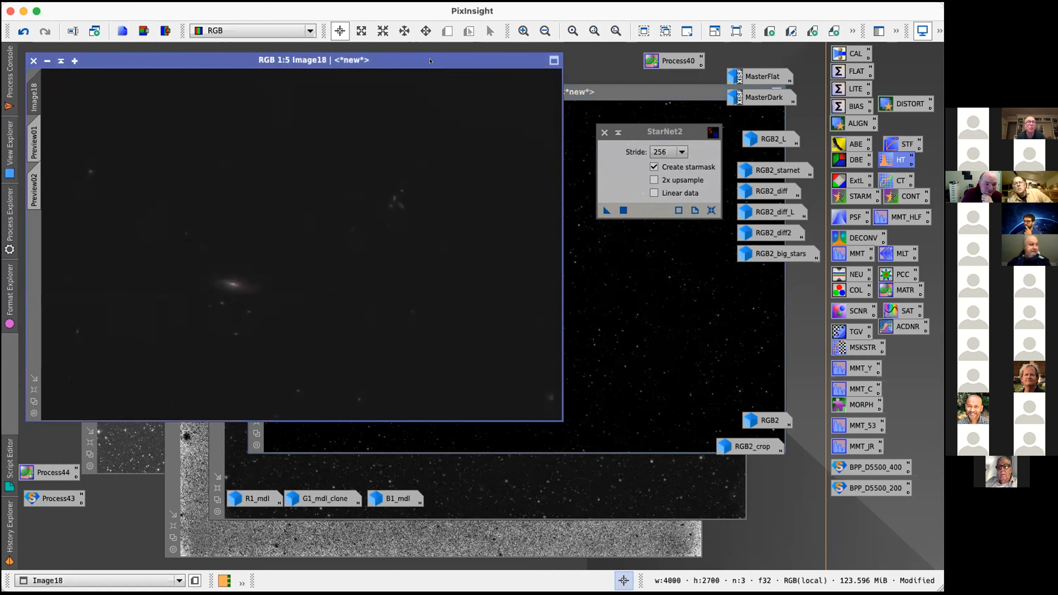
{"action": "left_click_drag", "start_coordinate": [431, 61], "coordinate": [454, 78]}
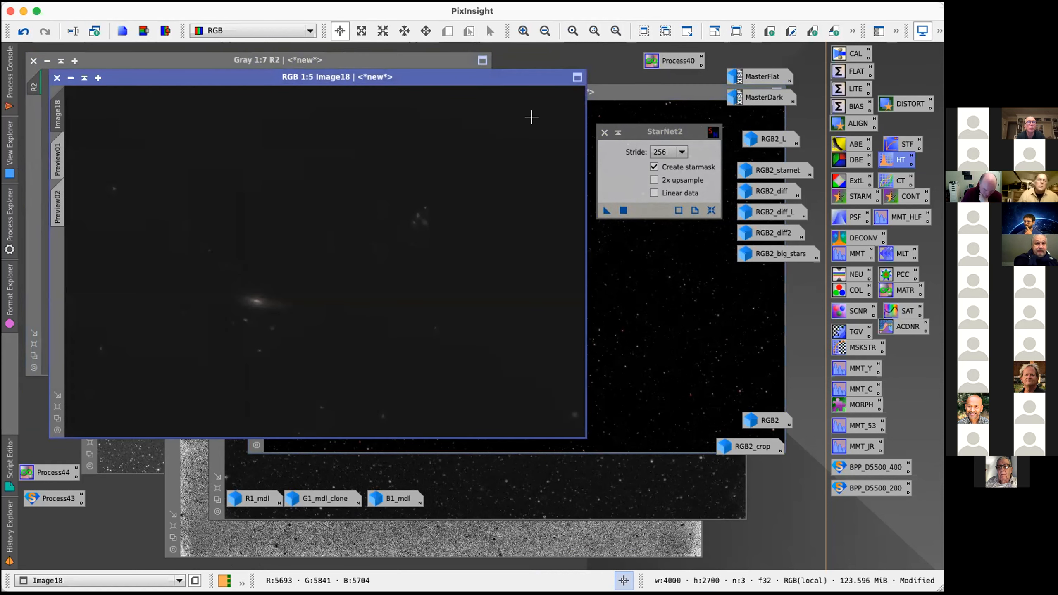
{"action": "key", "text": "super+z"}
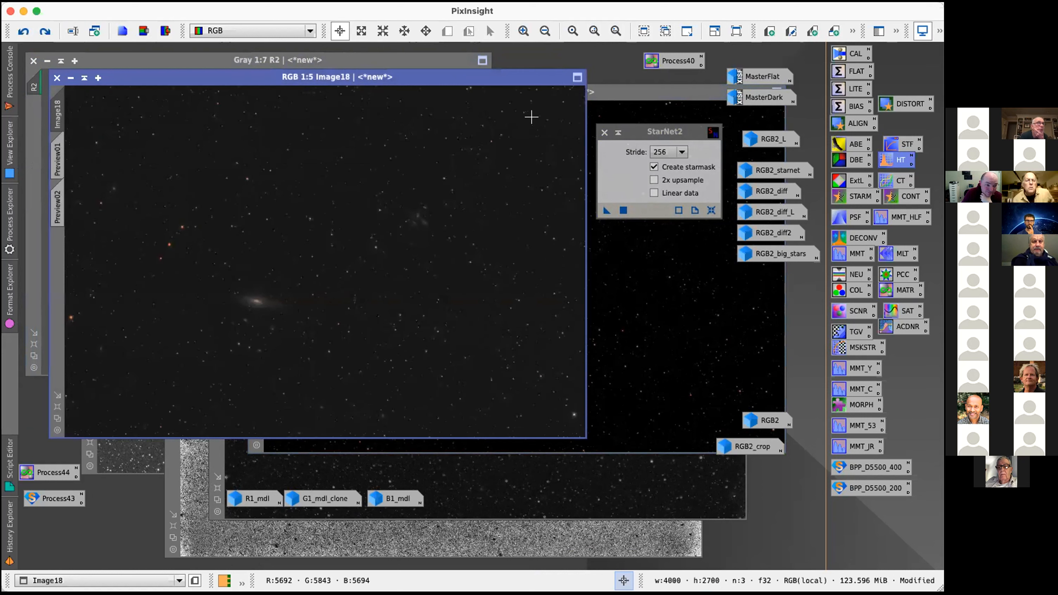
{"action": "key", "text": "super+shift+z"}
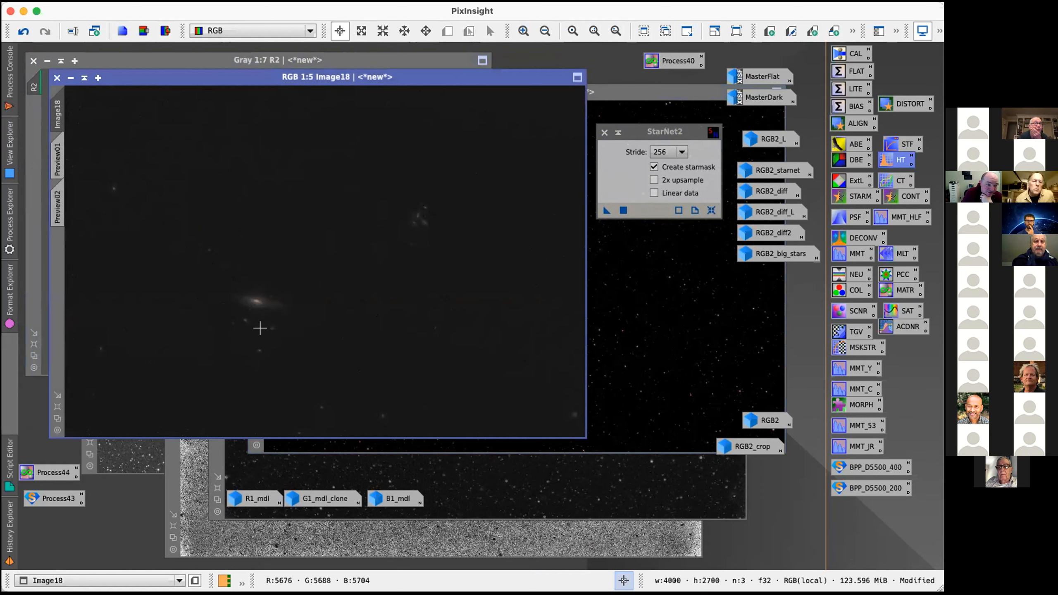
{"action": "scroll", "coordinate": [259, 328], "scroll_direction": "up", "scroll_amount": 2}
{"action": "key", "text": "super+z"}
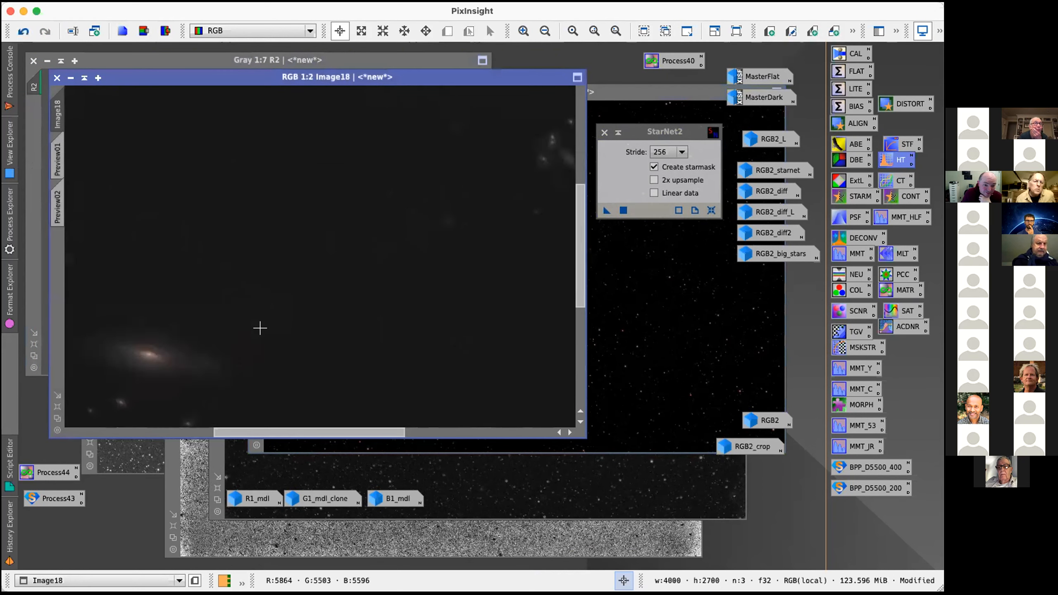
{"action": "key", "text": "super+shift+z"}
{"action": "key", "text": "super+z"}
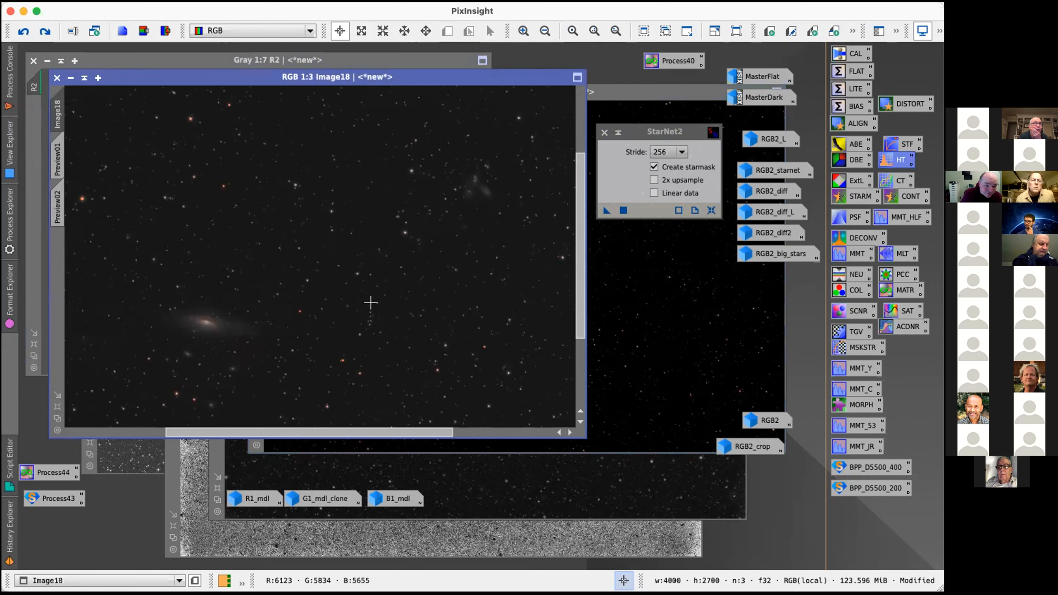
{"action": "key", "text": "super+z"}
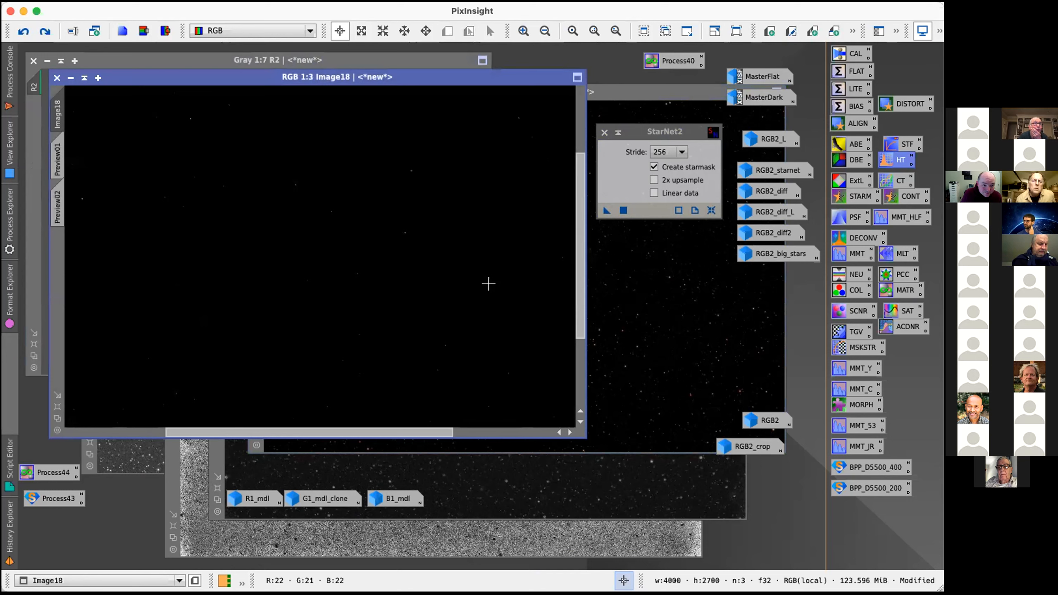
{"action": "key", "text": "super+shift+z"}
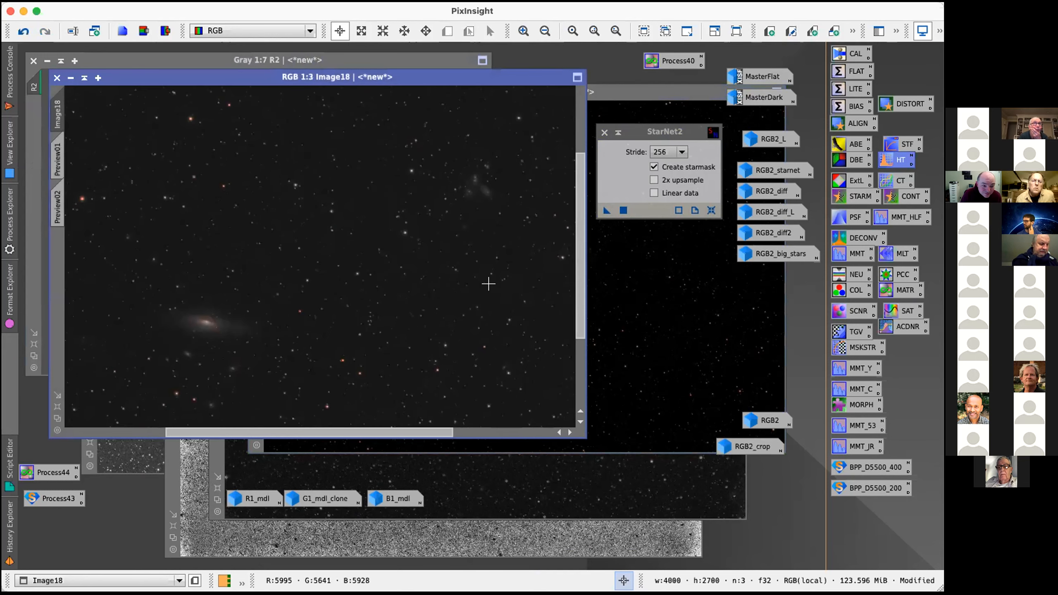
Step: Examine the small galaxy group in Image18 up close, repeatedly undoing and redoing the star removal
{"action": "scroll", "coordinate": [480, 265], "scroll_direction": "up", "scroll_amount": 2}
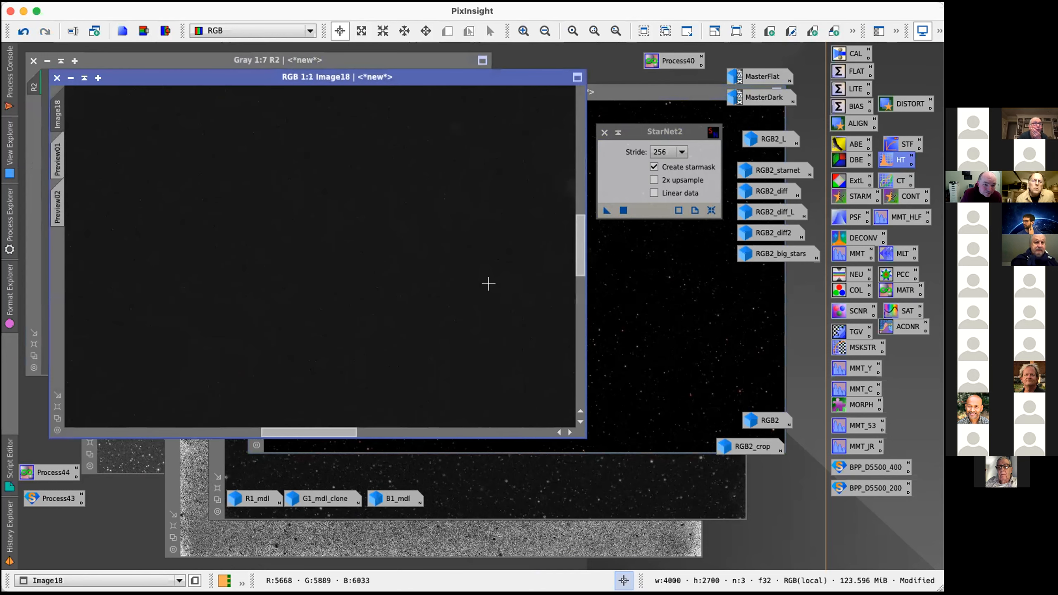
{"action": "scroll", "coordinate": [479, 264], "scroll_direction": "down", "scroll_amount": 1}
{"action": "key", "text": "space"}
{"action": "left_click_drag", "start_coordinate": [467, 267], "coordinate": [401, 312]}
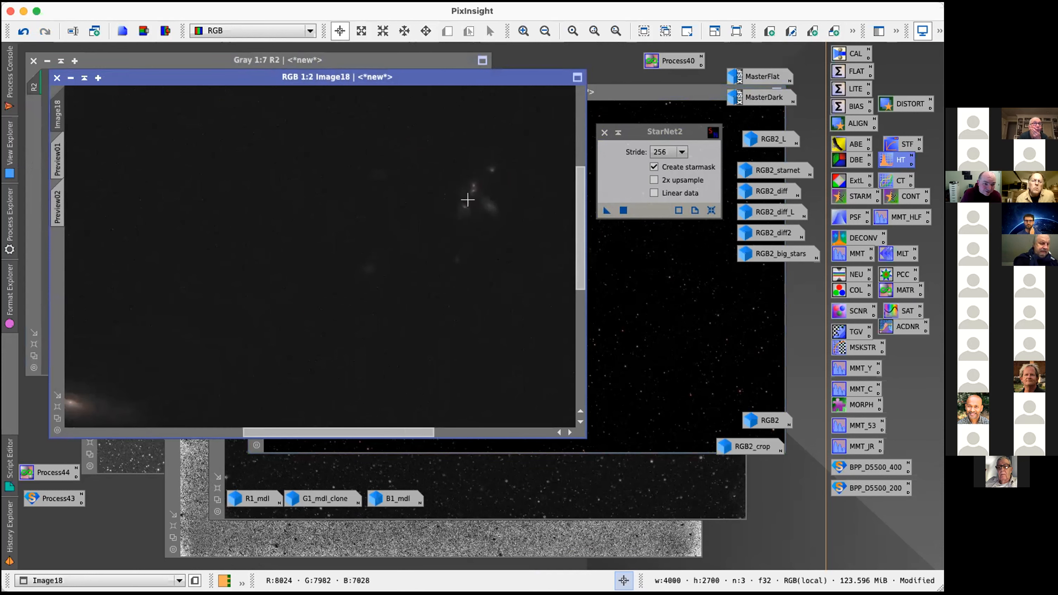
{"action": "key", "text": "super+z"}
{"action": "key", "text": "super+shift+z"}
{"action": "key", "text": "super+z"}
{"action": "key", "text": "super+shift+z"}
{"action": "key", "text": "super+shift+z"}
{"action": "key", "text": "super+z"}
{"action": "key", "text": "super+shift+z"}
{"action": "key", "text": "super+z"}
{"action": "key", "text": "super+shift+z"}
{"action": "key", "text": "super+z"}
{"action": "key", "text": "super+shift+z"}
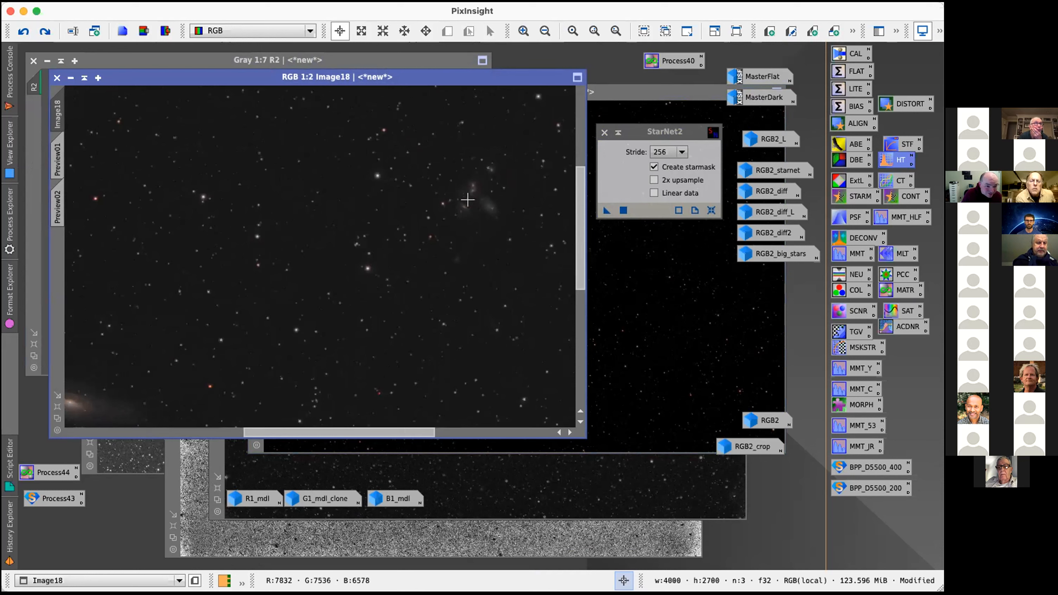
Step: Inspect the bottom part of Image18 before and after star removal and leave the starless version restored
{"action": "left_click_drag", "start_coordinate": [578, 246], "coordinate": [580, 360]}
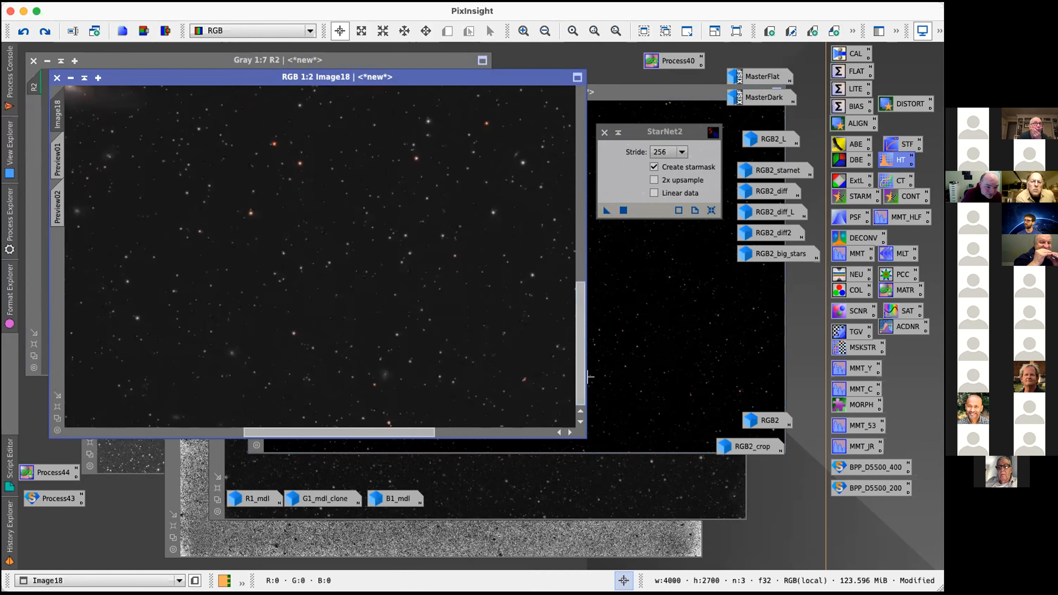
{"action": "key", "text": "super+z"}
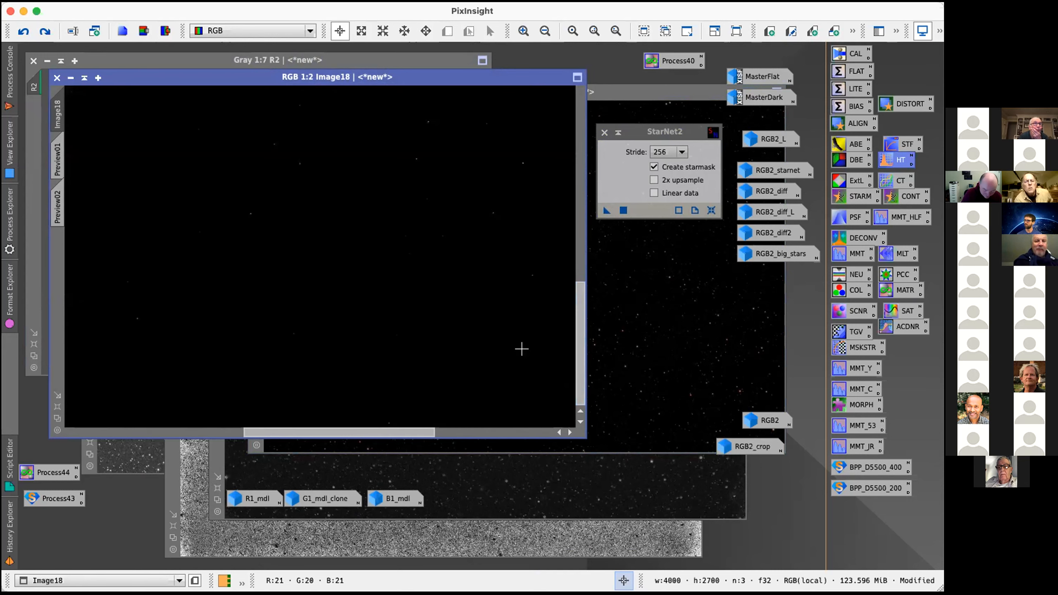
{"action": "key", "text": "super+shift+z"}
{"action": "key", "text": "super+shift+z"}
{"action": "key", "text": "super+z"}
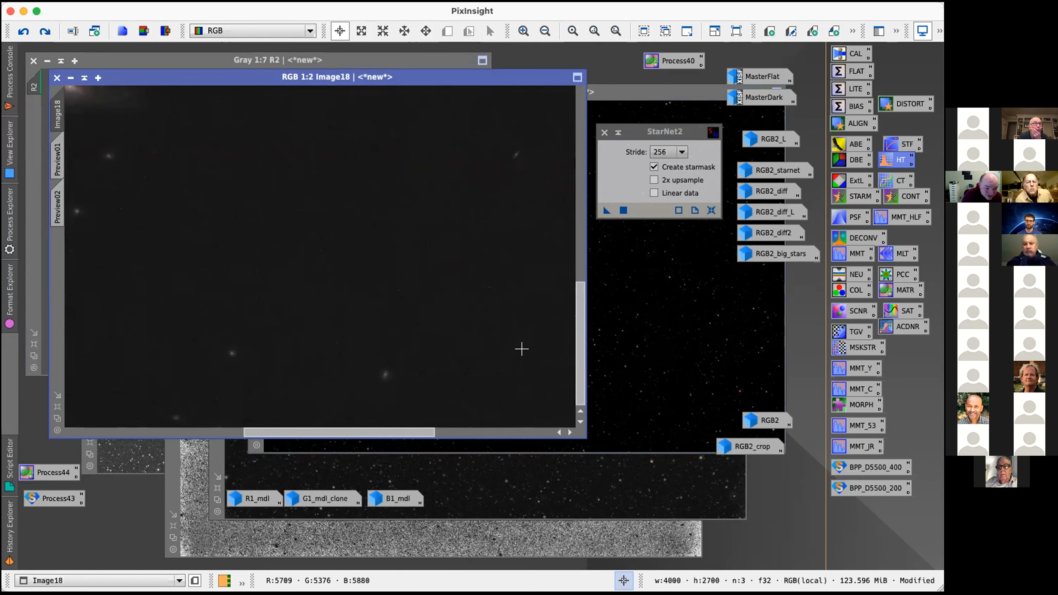
Step: Compare the area below the large galaxy in Image18 with and without stars by undoing and redoing the star removal
{"action": "key", "text": "super+shift+z"}
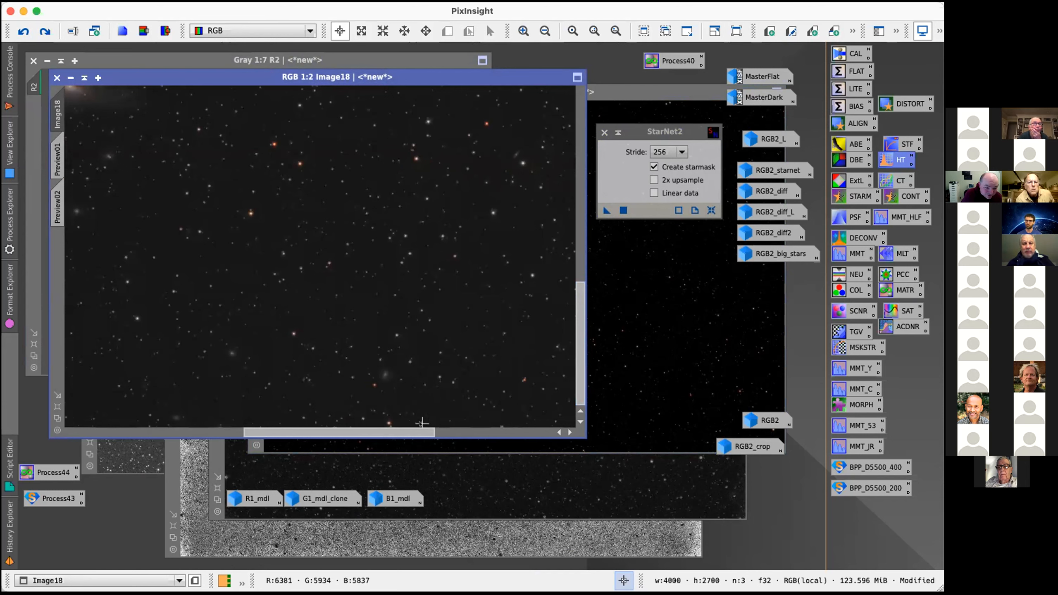
{"action": "left_click_drag", "start_coordinate": [415, 431], "coordinate": [297, 418]}
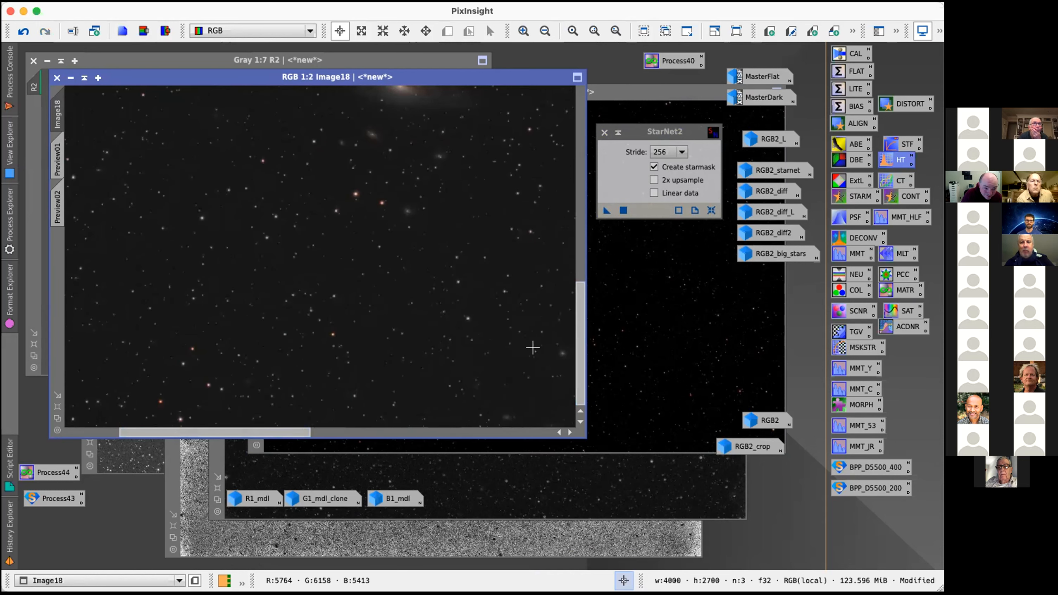
{"action": "key", "text": "ctrl+z"}
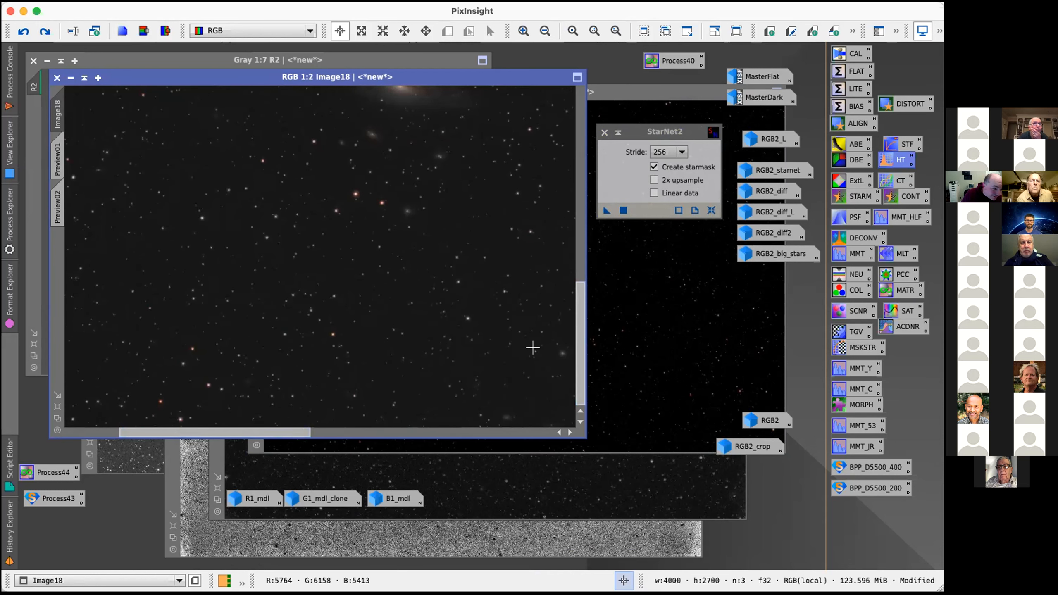
{"action": "key", "text": "super+z"}
{"action": "key", "text": "super+shift+z"}
{"action": "key", "text": "super+shift+z"}
{"action": "key", "text": "super+z"}
{"action": "key", "text": "super+shift+z"}
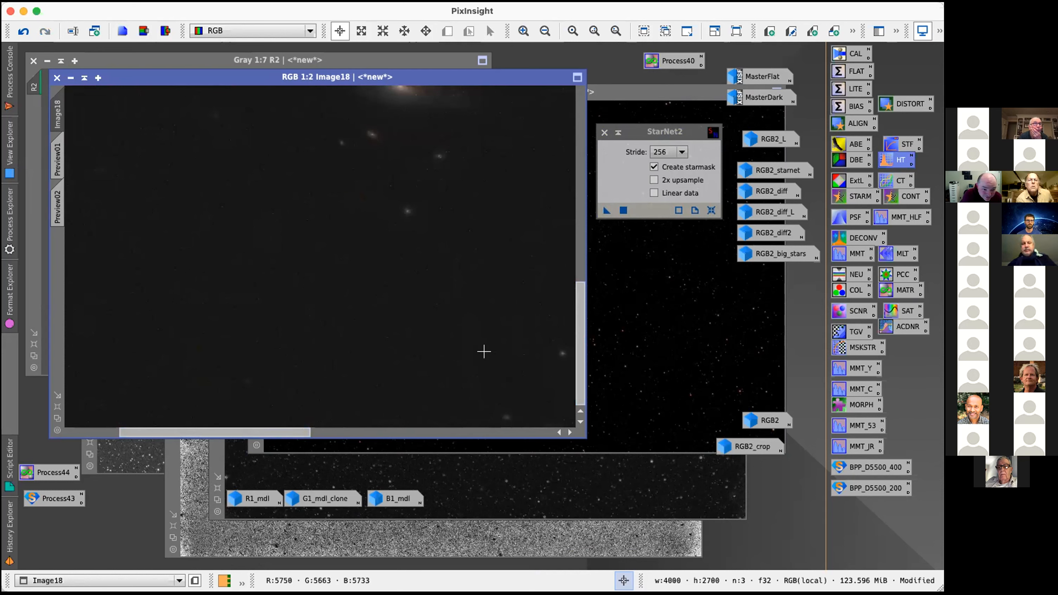
Step: Inspect the lower background of Image18 at 1:1 for leftover star traces, repeatedly undoing and redoing the star removal
{"action": "scroll", "coordinate": [484, 352], "scroll_direction": "up", "scroll_amount": 1}
{"action": "left_click_drag", "start_coordinate": [580, 351], "coordinate": [424, 347]}
{"action": "key", "text": "space"}
{"action": "key", "text": "super+z"}
{"action": "key", "text": "super+shift+z"}
{"action": "key", "text": "super+z"}
{"action": "key", "text": "super+shift+z"}
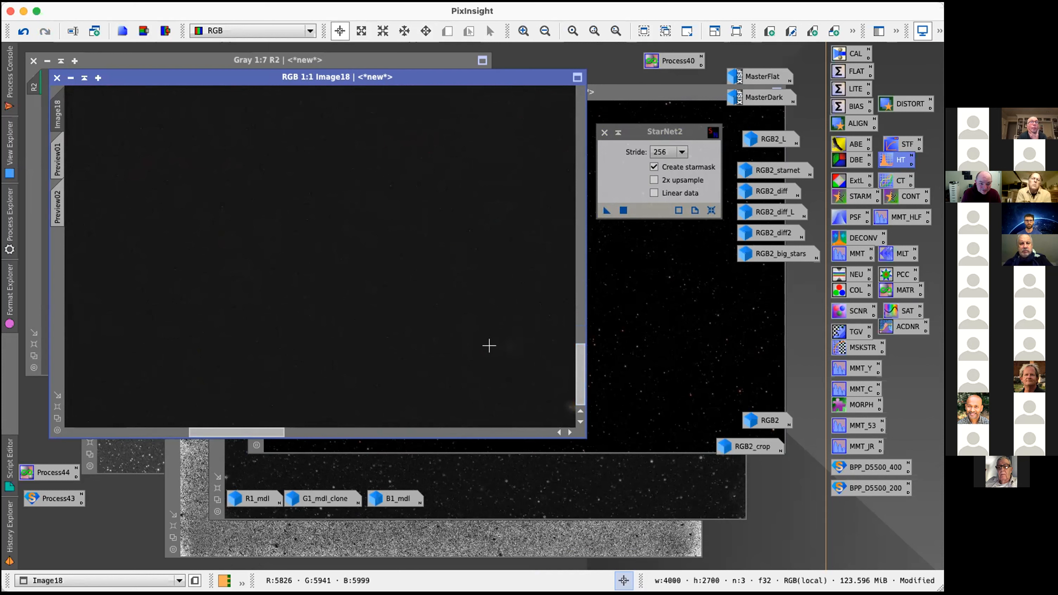
{"action": "key", "text": "super+z"}
{"action": "key", "text": "super+shift+z"}
{"action": "key", "text": "super+z"}
{"action": "key", "text": "super+shift+z"}
{"action": "key", "text": "super+z"}
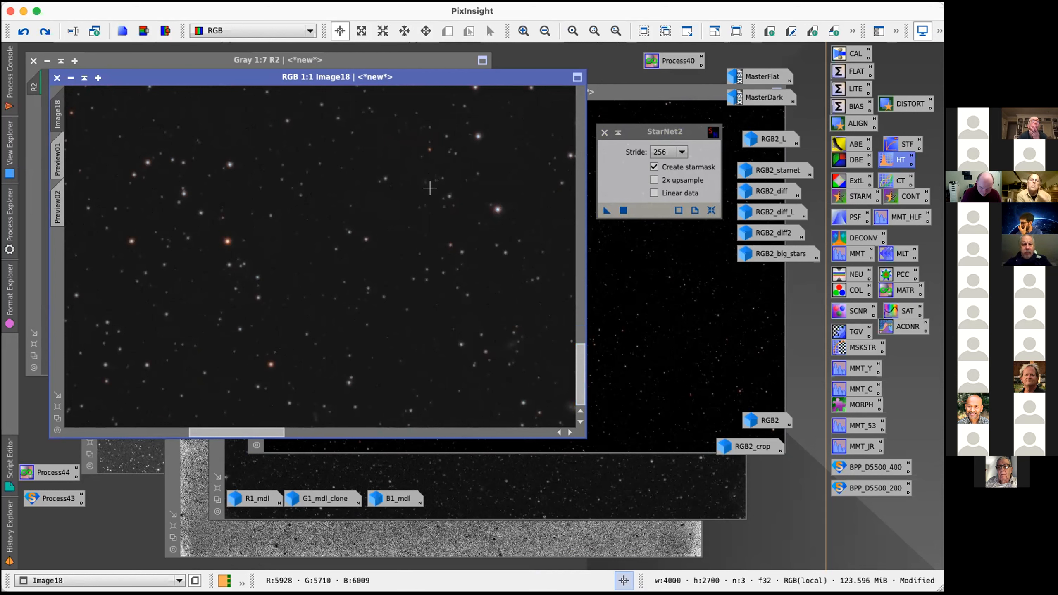
{"action": "key", "text": "super+z"}
{"action": "key", "text": "super+shift+z"}
{"action": "key", "text": "super+z"}
{"action": "key", "text": "super+shift+z"}
{"action": "key", "text": "super+z"}
{"action": "key", "text": "super+shift+z"}
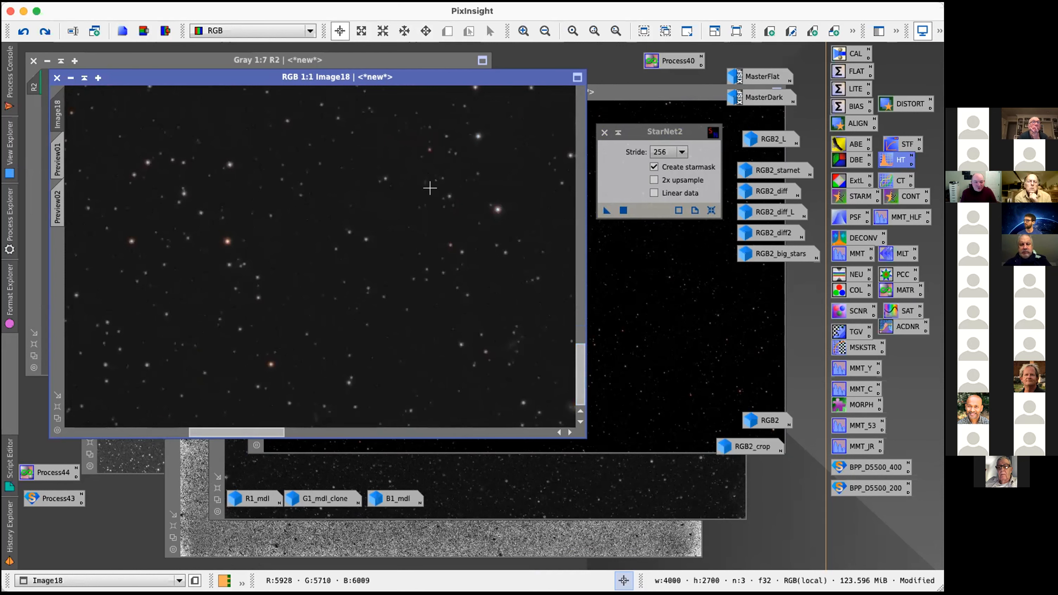
Step: Restore the starless version of Image18
{"action": "scroll", "coordinate": [429, 188], "scroll_direction": "down", "scroll_amount": 4}
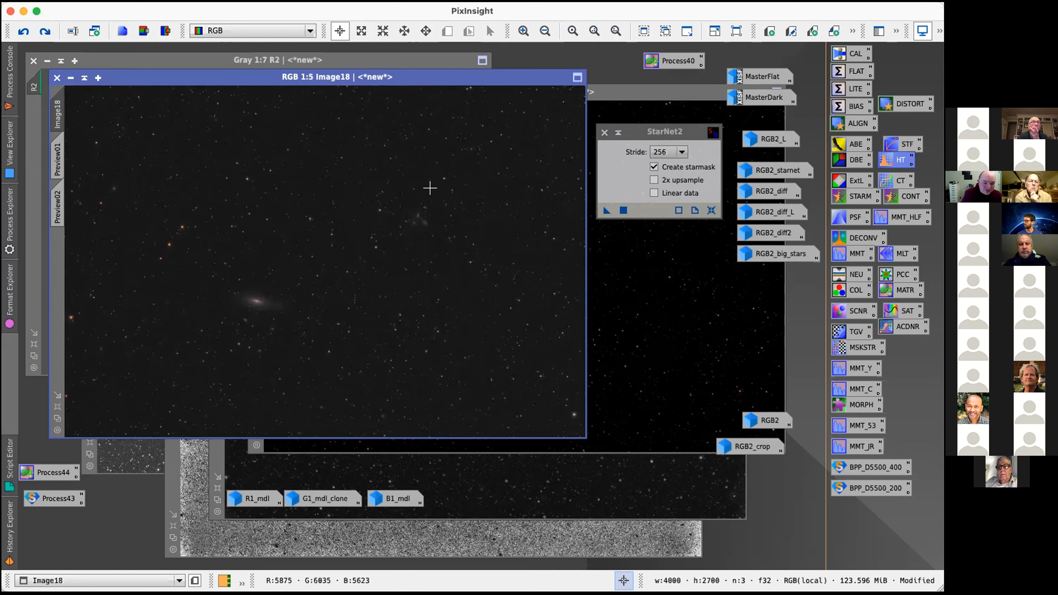
{"action": "key", "text": "super+z"}
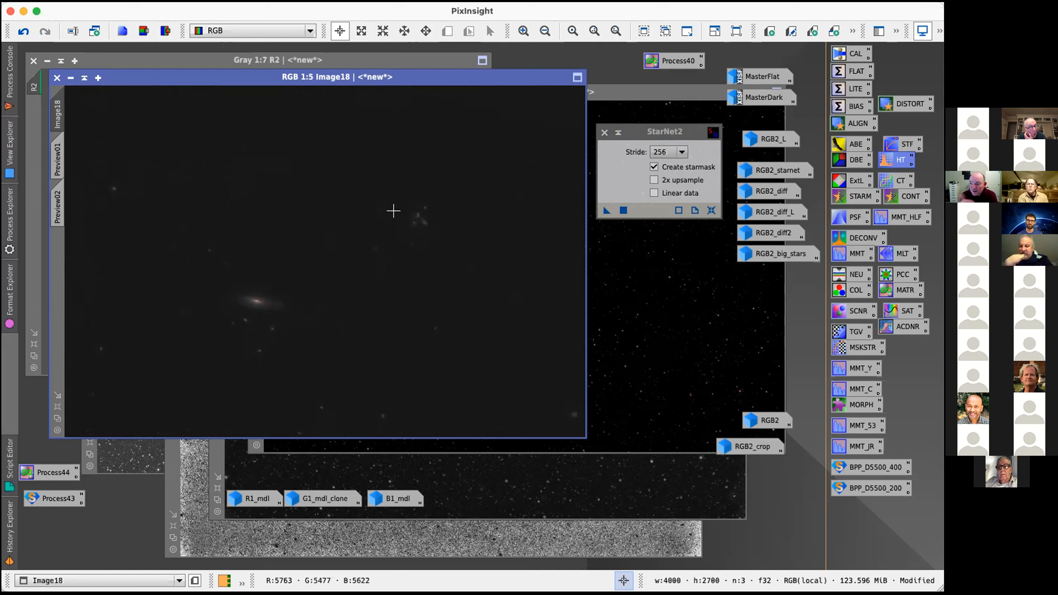
{"action": "key", "text": "super+z"}
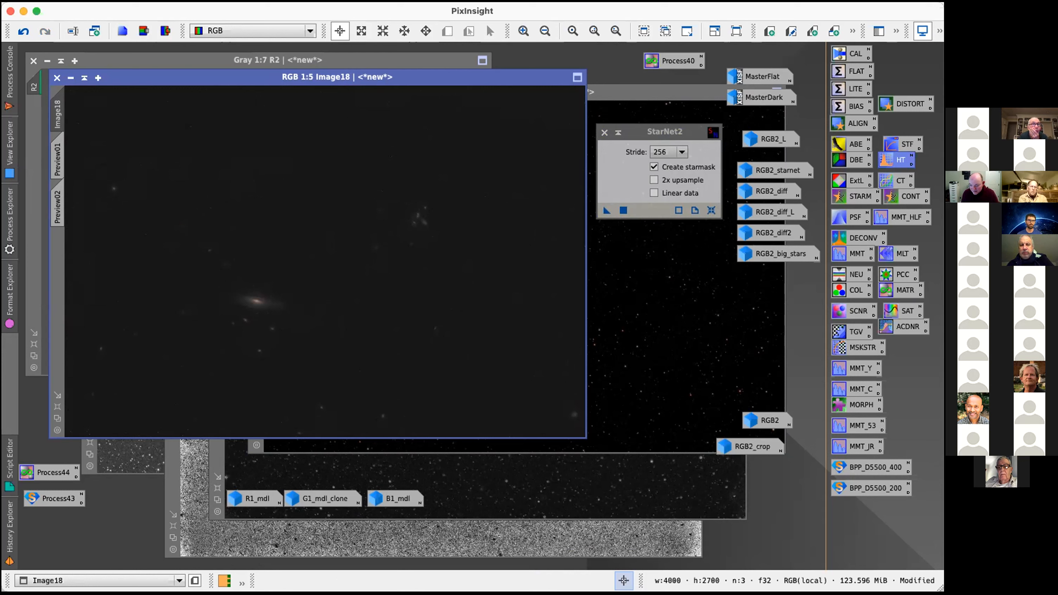
Step: Switch to Adobe Photoshop and open RGB2_clone_starnet.tif from the 20210907-NGC 7331 folder
{"action": "key", "text": "super+Tab"}
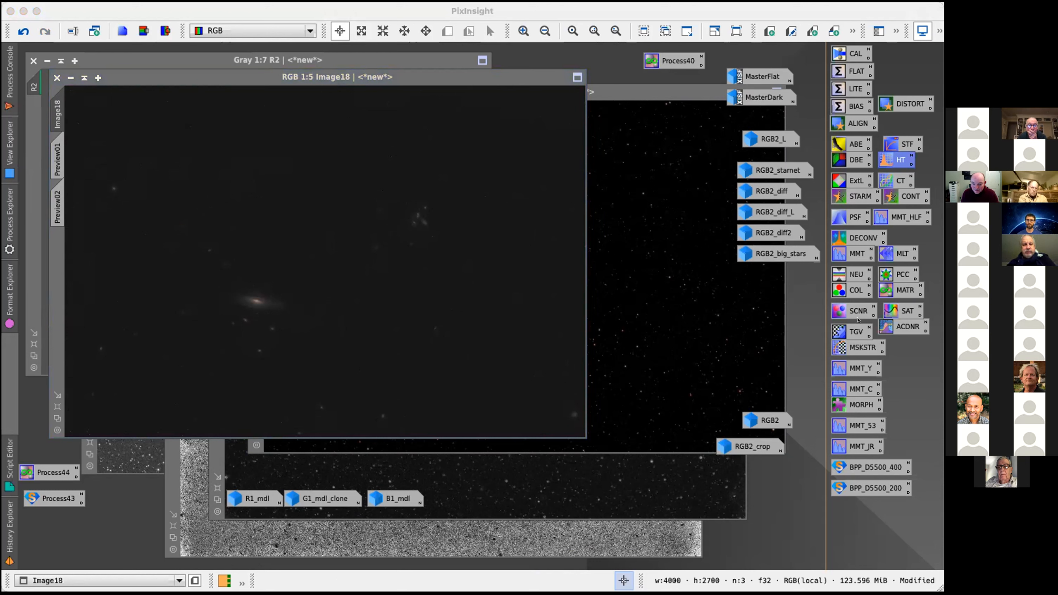
{"action": "key", "text": "super+Tab"}
{"action": "left_click", "coordinate": [799, 373]}
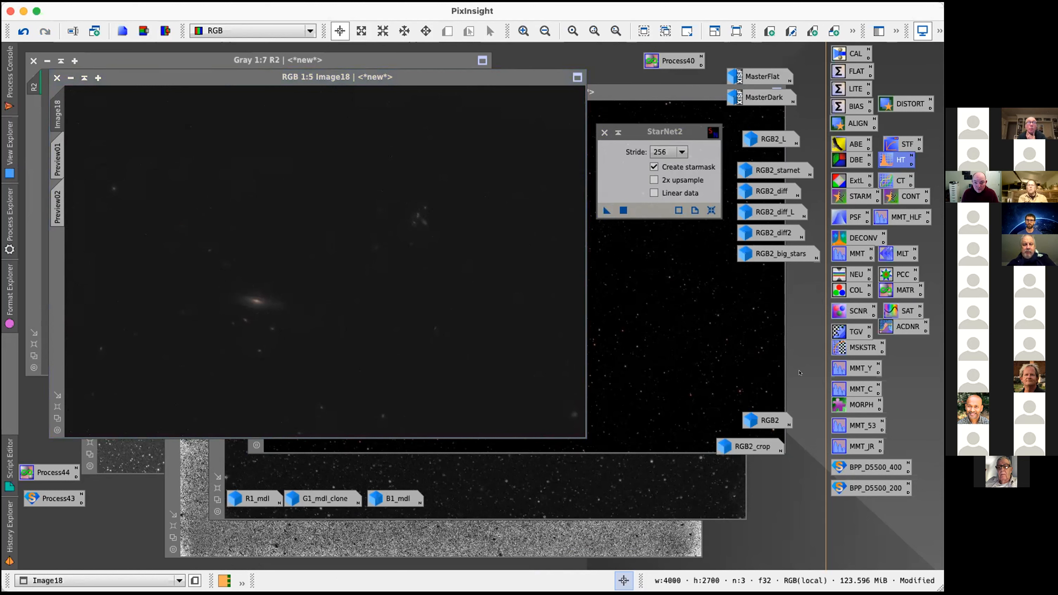
{"action": "key", "text": "super+Tab"}
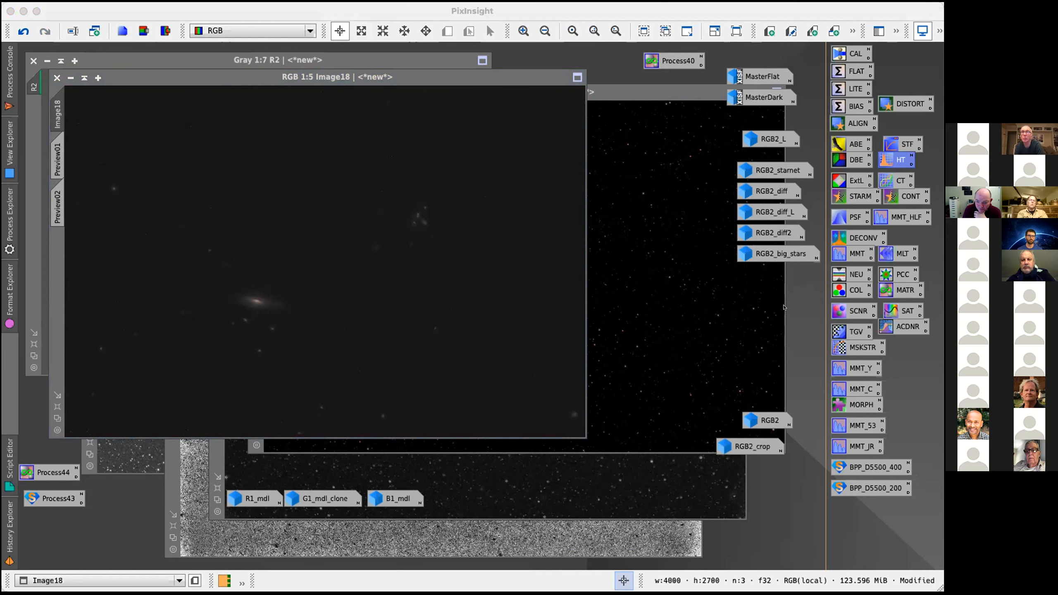
{"action": "key", "text": "super+Tab"}
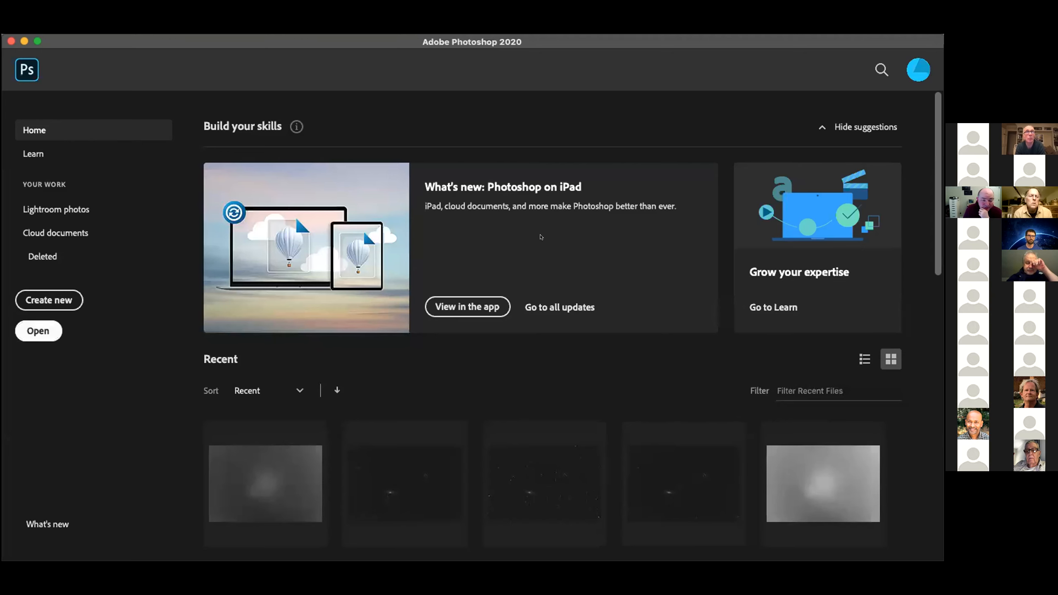
{"action": "left_click", "coordinate": [38, 331]}
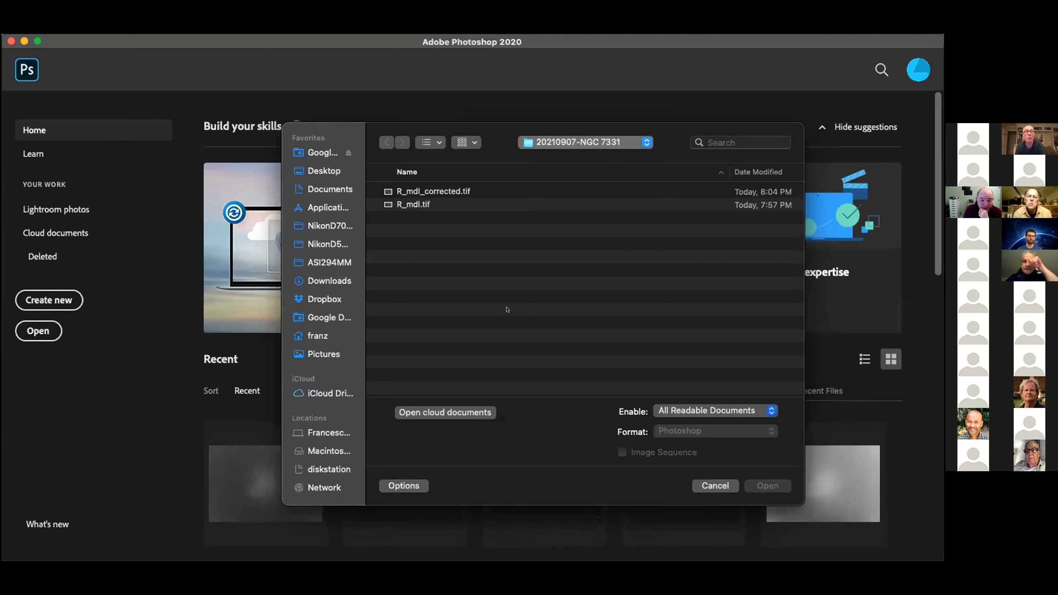
{"action": "scroll", "coordinate": [583, 352], "scroll_direction": "down", "scroll_amount": 6}
{"action": "scroll", "coordinate": [584, 351], "scroll_direction": "down", "scroll_amount": 1}
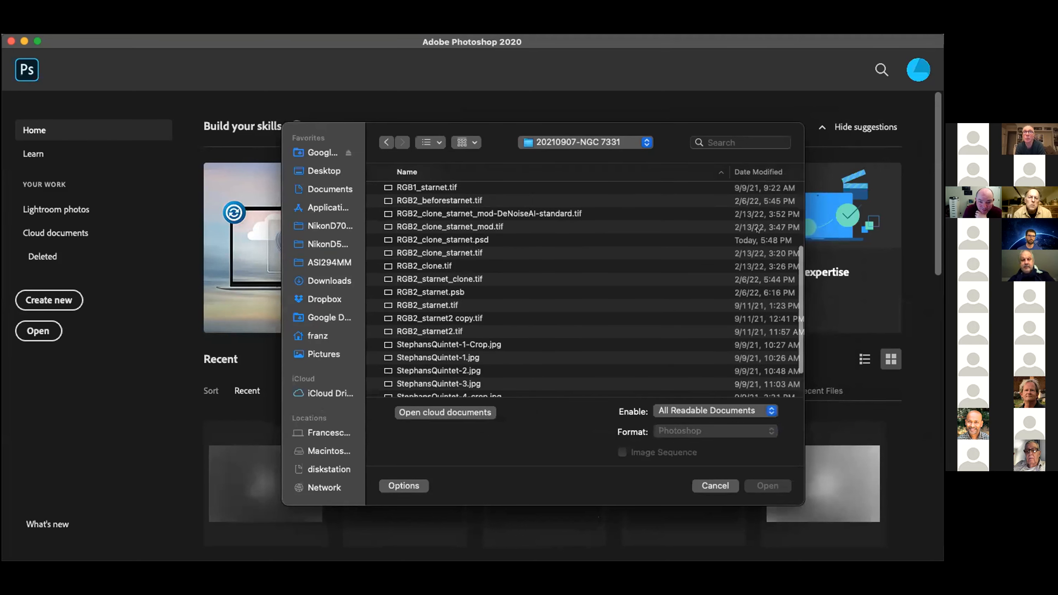
{"action": "left_click", "coordinate": [488, 253]}
{"action": "left_click", "coordinate": [473, 267]}
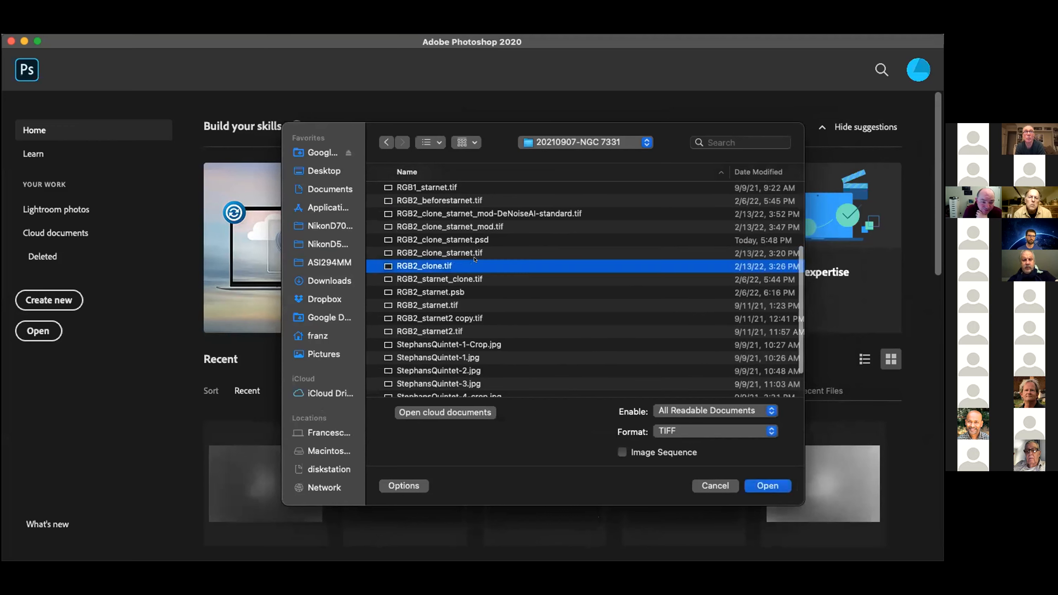
{"action": "left_click", "coordinate": [475, 257]}
{"action": "left_click", "coordinate": [767, 479]}
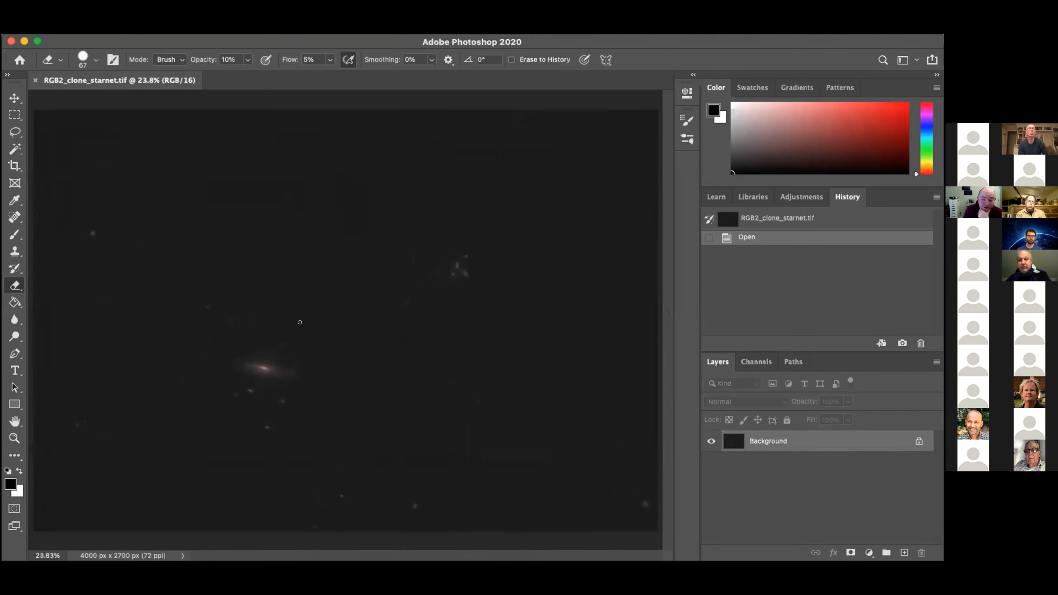
Step: Open RGB2_clone.tif, the version with stars, as a second document beside the starless image
{"action": "scroll", "coordinate": [300, 322], "scroll_direction": "down", "scroll_amount": 1}
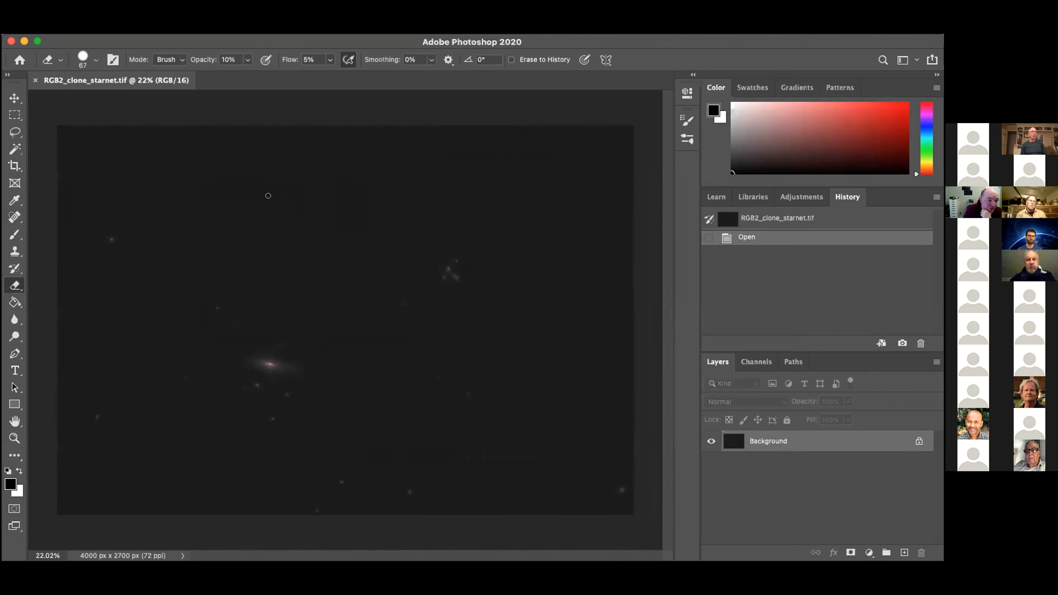
{"action": "scroll", "coordinate": [384, 227], "scroll_direction": "up", "scroll_amount": 5}
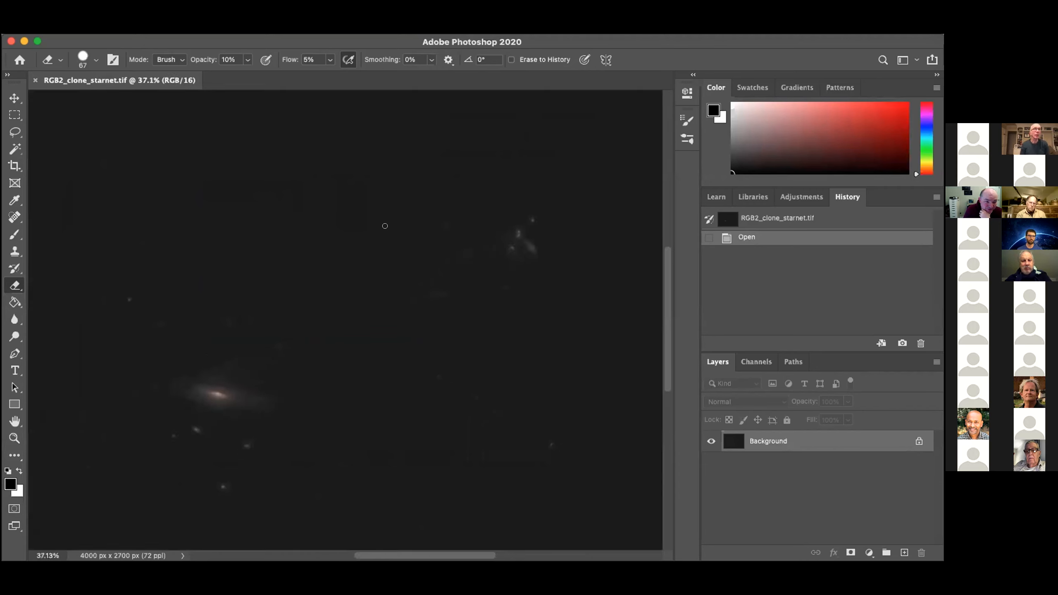
{"action": "scroll", "coordinate": [384, 227], "scroll_direction": "up", "scroll_amount": 2}
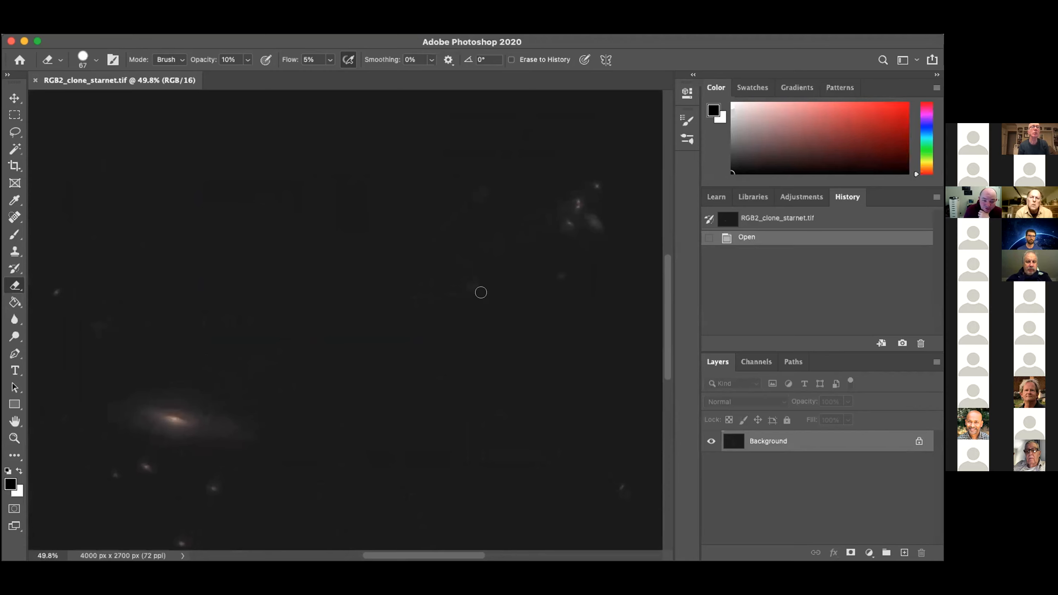
{"action": "scroll", "coordinate": [480, 293], "scroll_direction": "down", "scroll_amount": 2}
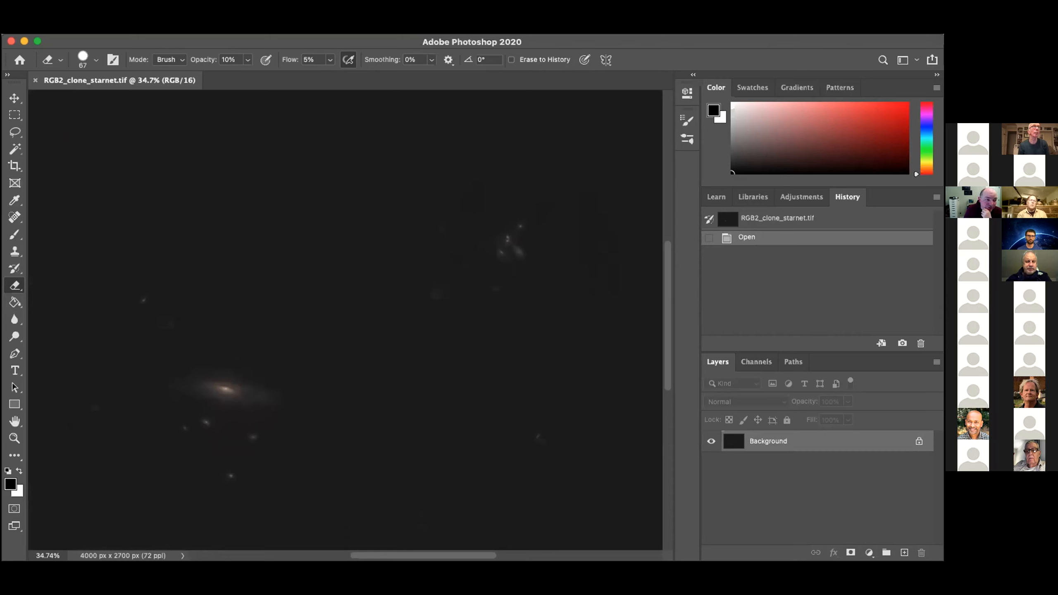
{"action": "left_click", "coordinate": [98, 3]}
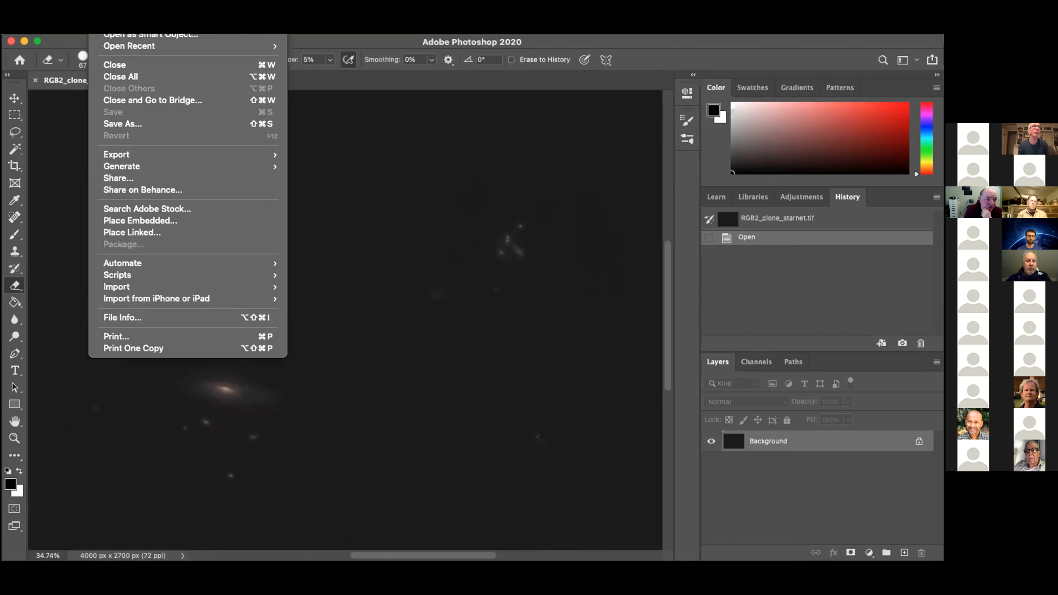
{"action": "left_click", "coordinate": [114, 11]}
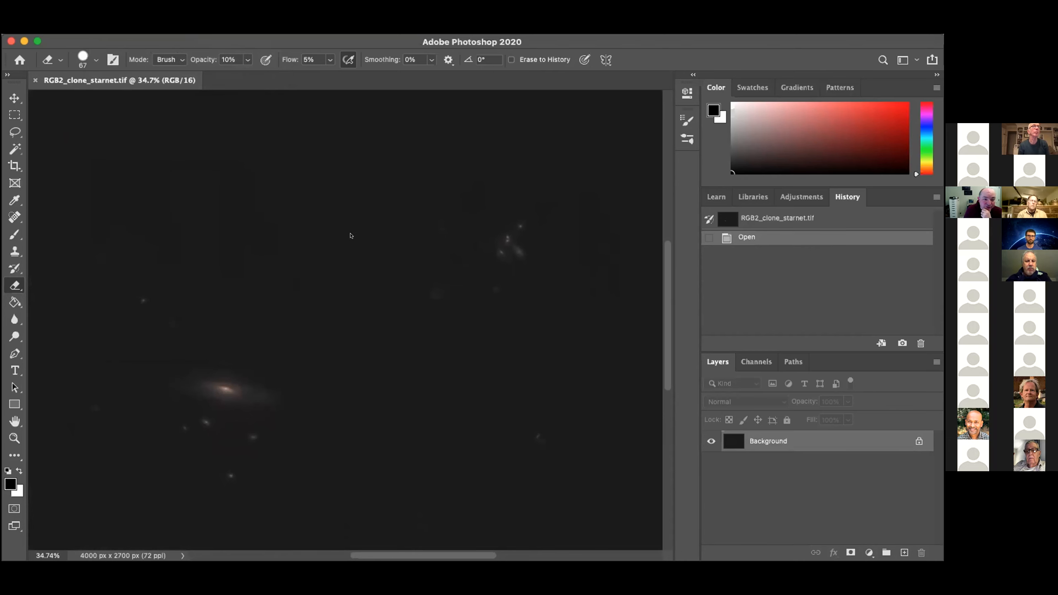
{"action": "scroll", "coordinate": [446, 333], "scroll_direction": "down", "scroll_amount": 5}
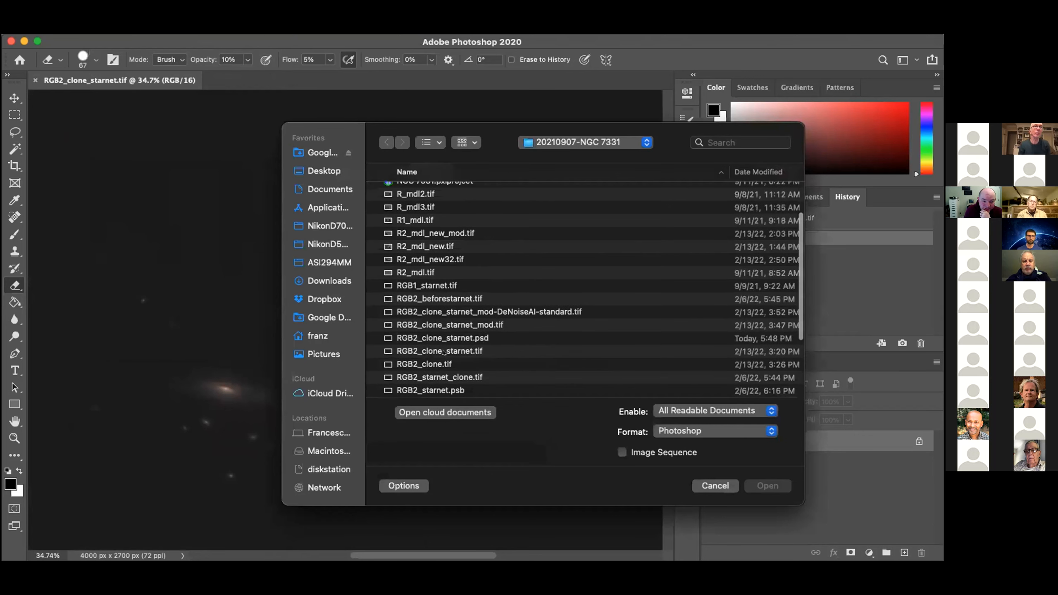
{"action": "scroll", "coordinate": [450, 325], "scroll_direction": "down", "scroll_amount": 2}
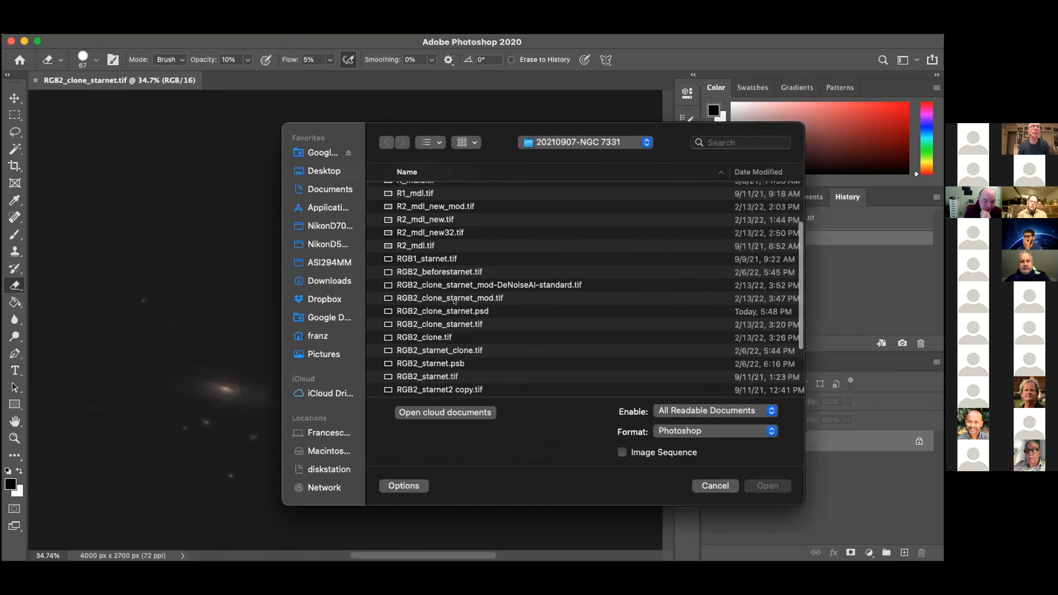
{"action": "double_click", "coordinate": [423, 336]}
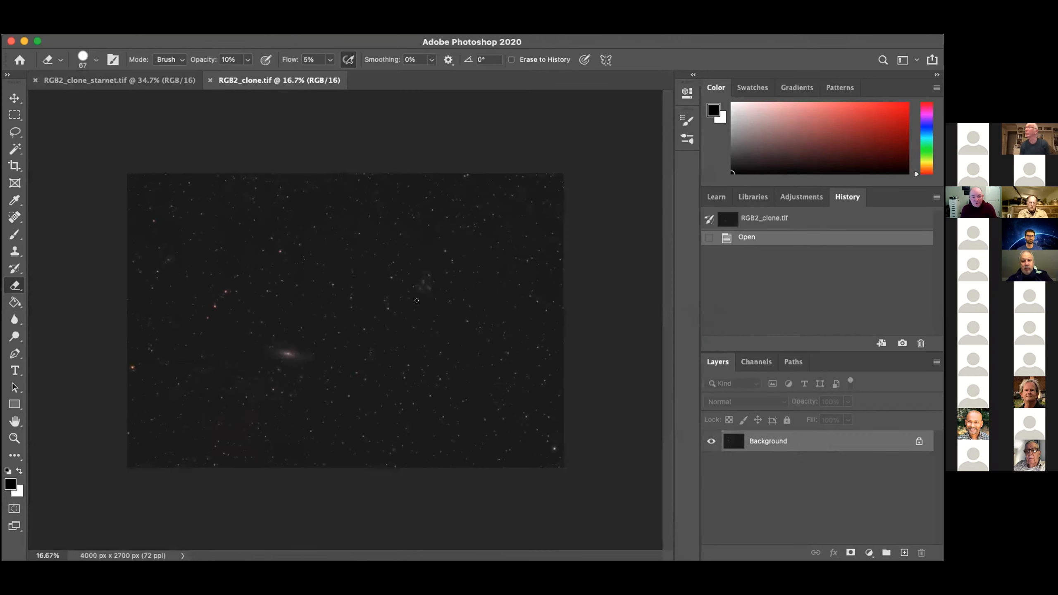
Step: Copy the entire RGB2_clone.tif canvas into RGB2_clone_starnet.tif as a new layer and set its blending mode to Difference
{"action": "key", "text": "super+a"}
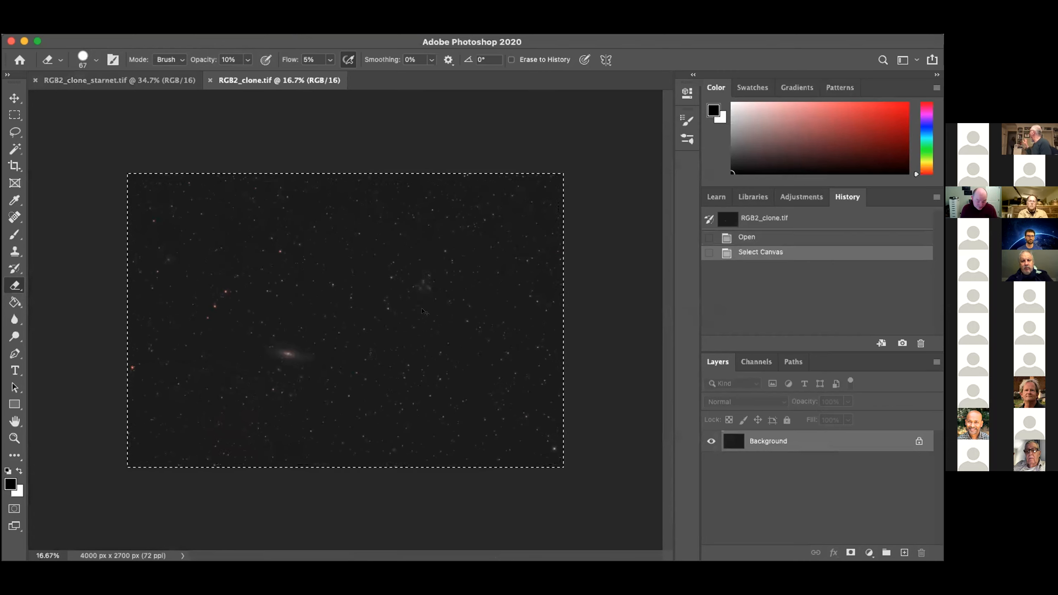
{"action": "key", "text": "ctrl+Tab"}
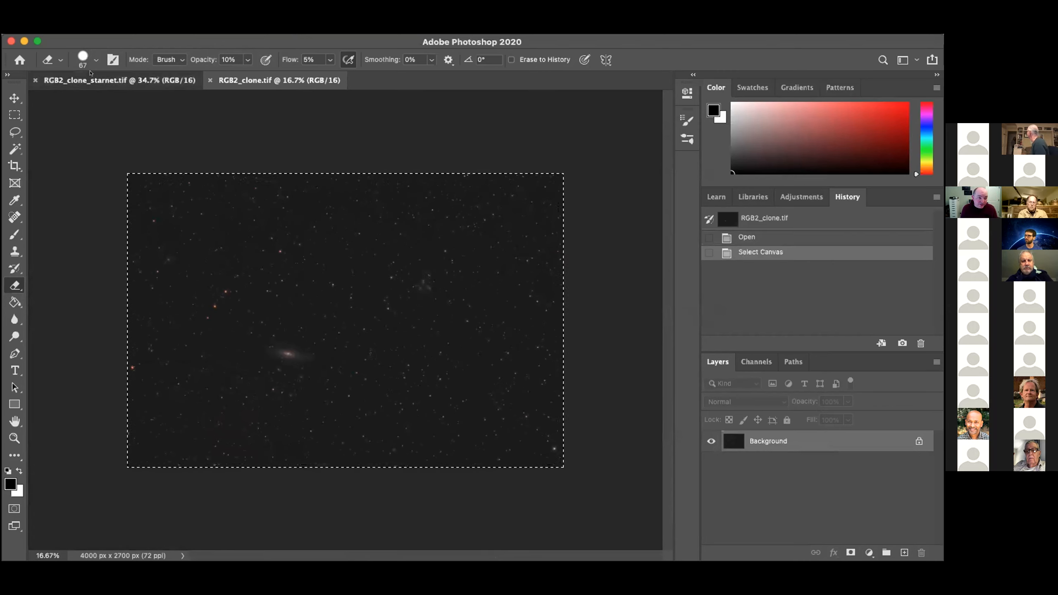
{"action": "key", "text": "super+v"}
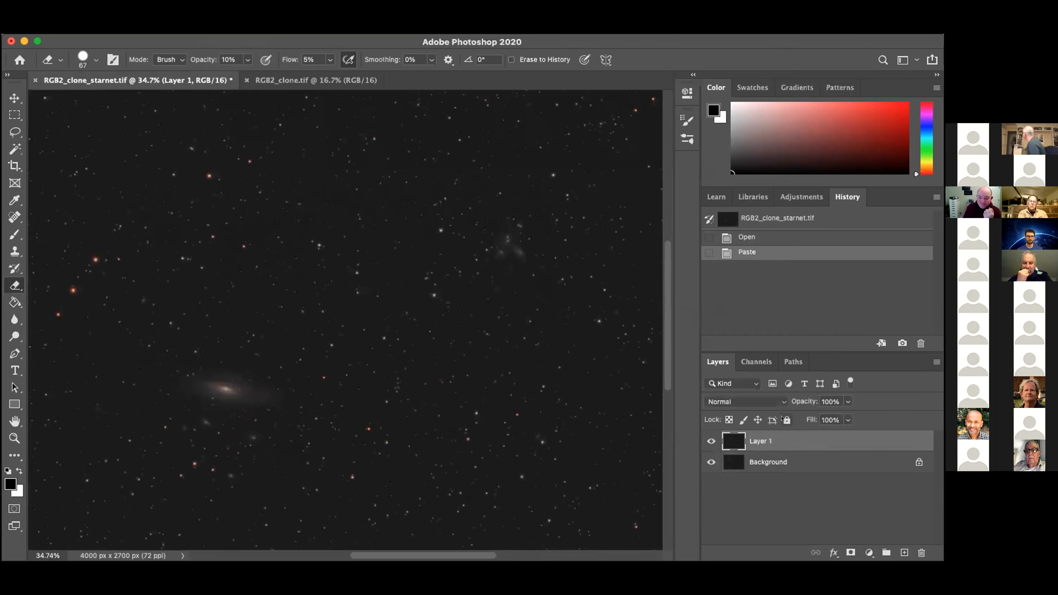
{"action": "left_click", "coordinate": [745, 401]}
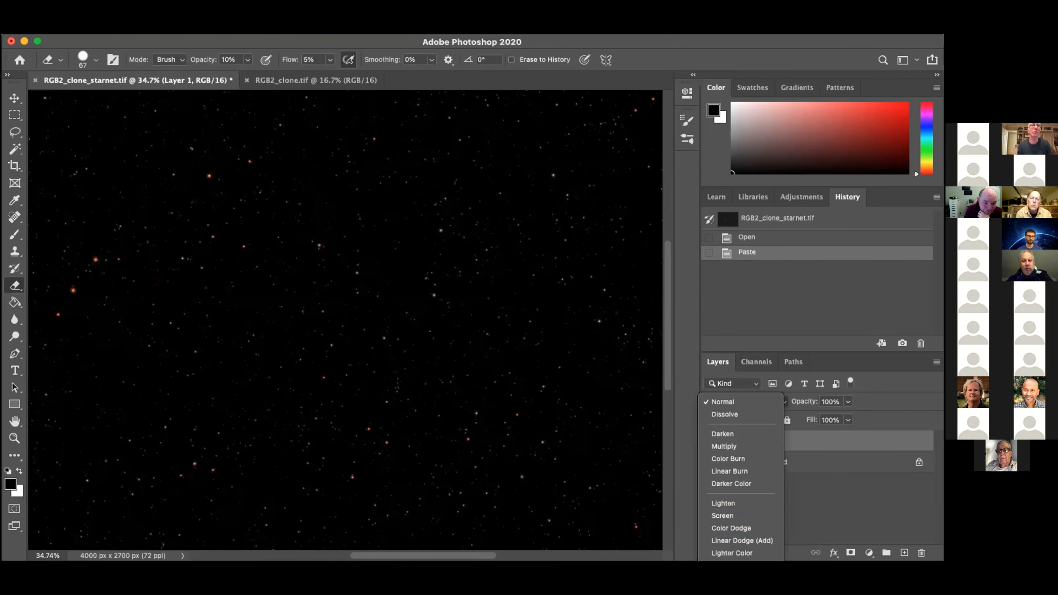
{"action": "left_click", "coordinate": [725, 594]}
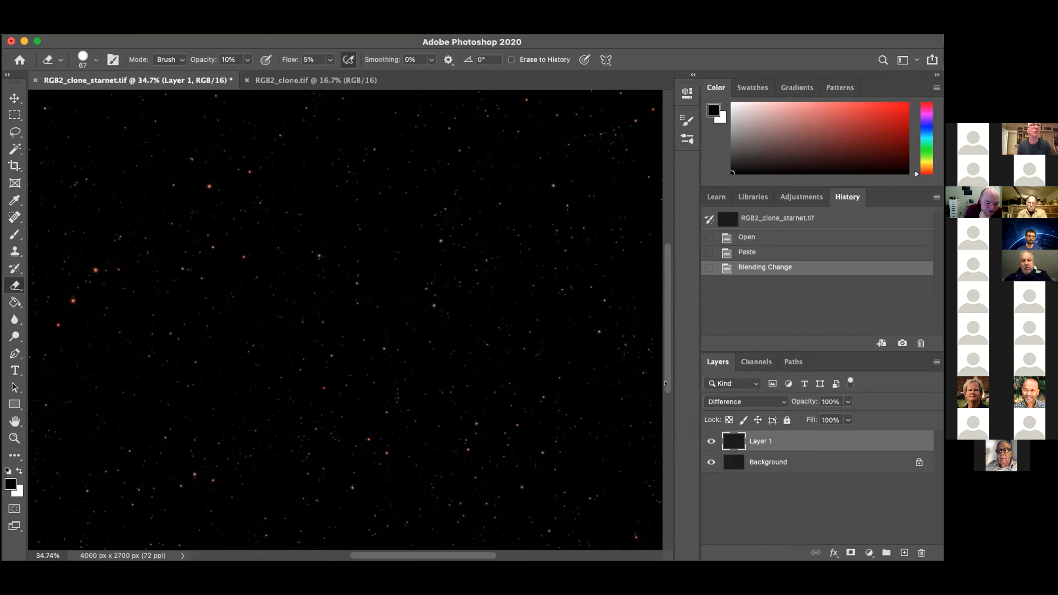
Step: Examine the stars in the Difference result up close across the lower part of the image and its lower-left corner
{"action": "left_click", "coordinate": [666, 383]}
{"action": "left_click_drag", "start_coordinate": [666, 455], "coordinate": [665, 404]}
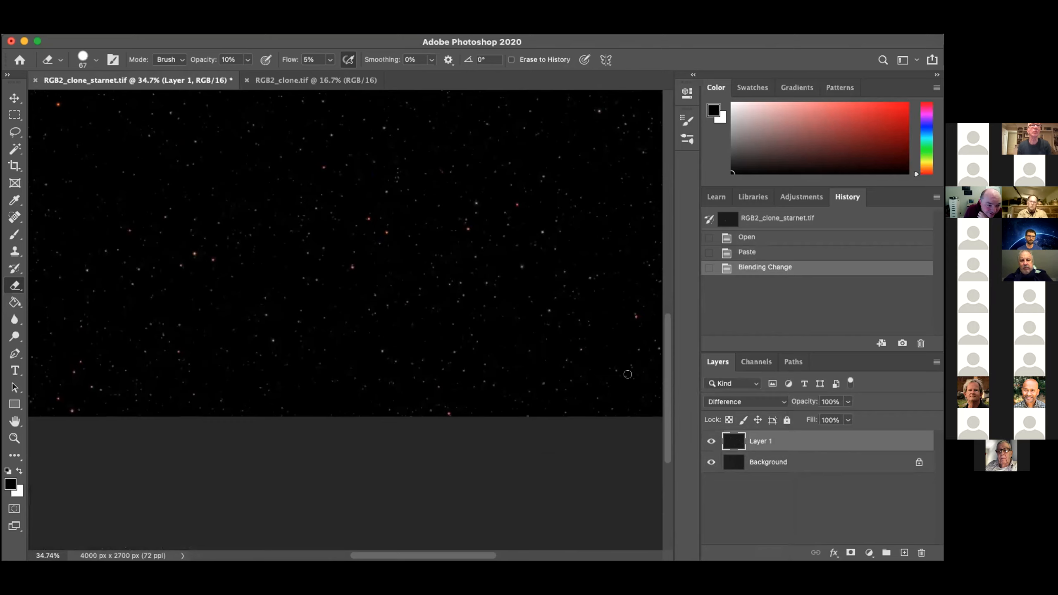
{"action": "scroll", "coordinate": [459, 290], "scroll_direction": "up", "scroll_amount": 4}
{"action": "left_click", "coordinate": [461, 287]}
{"action": "scroll", "coordinate": [460, 286], "scroll_direction": "up", "scroll_amount": 6}
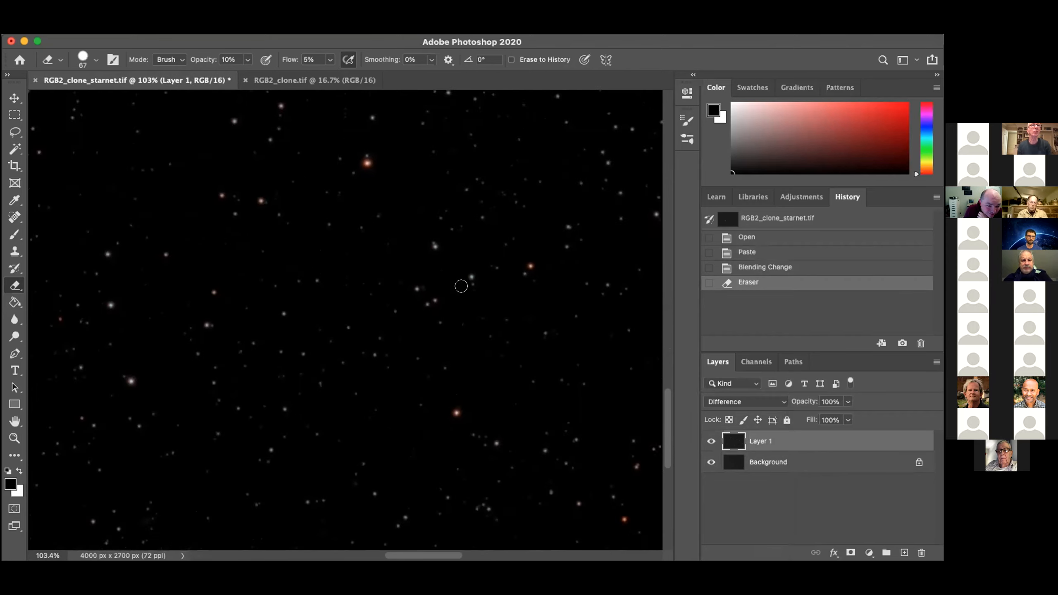
{"action": "scroll", "coordinate": [458, 282], "scroll_direction": "down", "scroll_amount": 5}
{"action": "scroll", "coordinate": [457, 282], "scroll_direction": "up", "scroll_amount": 1}
{"action": "scroll", "coordinate": [457, 281], "scroll_direction": "left", "scroll_amount": 10}
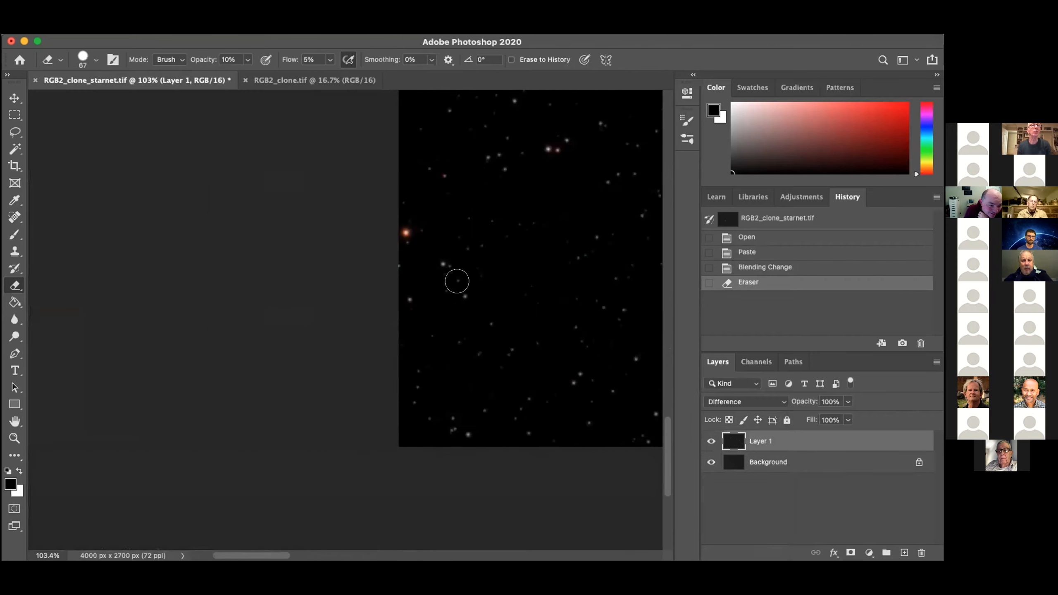
Step: Examine the extracted stars in the Difference result from the lower edge up to the middle of the image and as an overall view
{"action": "scroll", "coordinate": [457, 282], "scroll_direction": "right", "scroll_amount": 10}
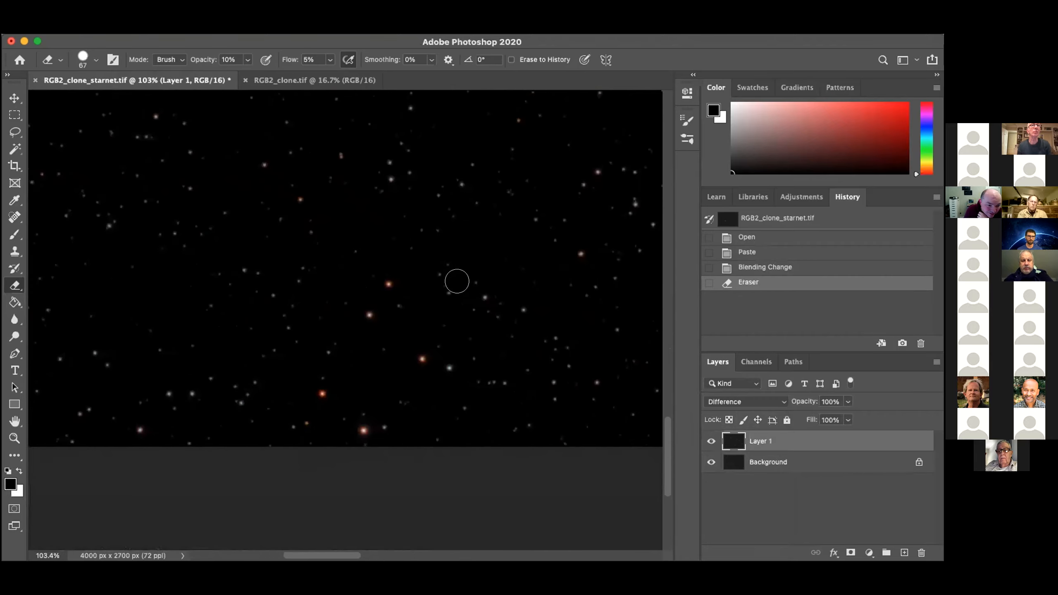
{"action": "scroll", "coordinate": [457, 281], "scroll_direction": "up", "scroll_amount": 1}
{"action": "scroll", "coordinate": [457, 281], "scroll_direction": "right", "scroll_amount": 3}
{"action": "scroll", "coordinate": [457, 284], "scroll_direction": "up", "scroll_amount": 10}
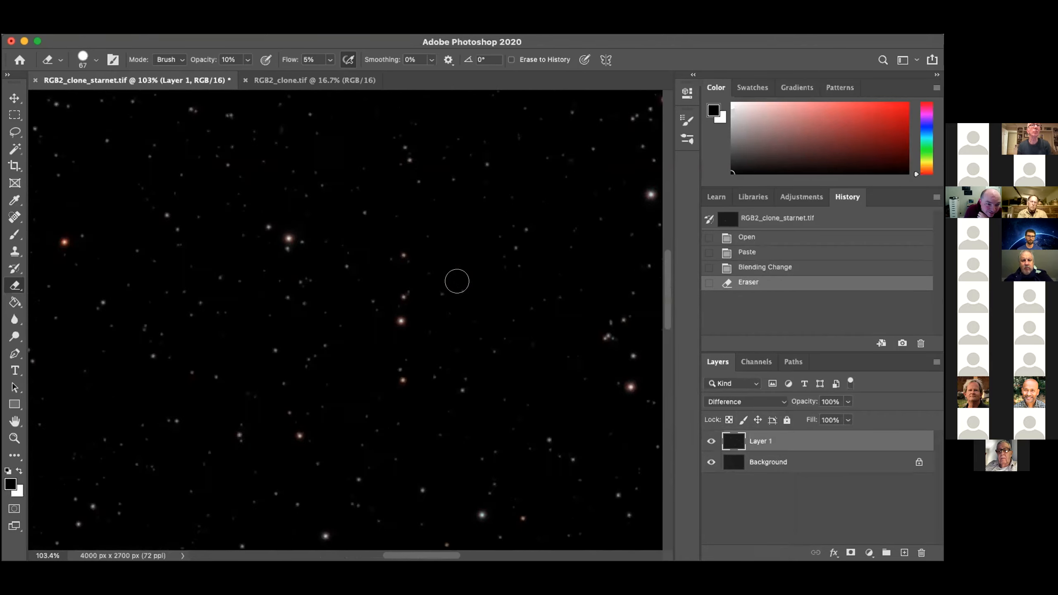
{"action": "scroll", "coordinate": [457, 287], "scroll_direction": "down", "scroll_amount": 5}
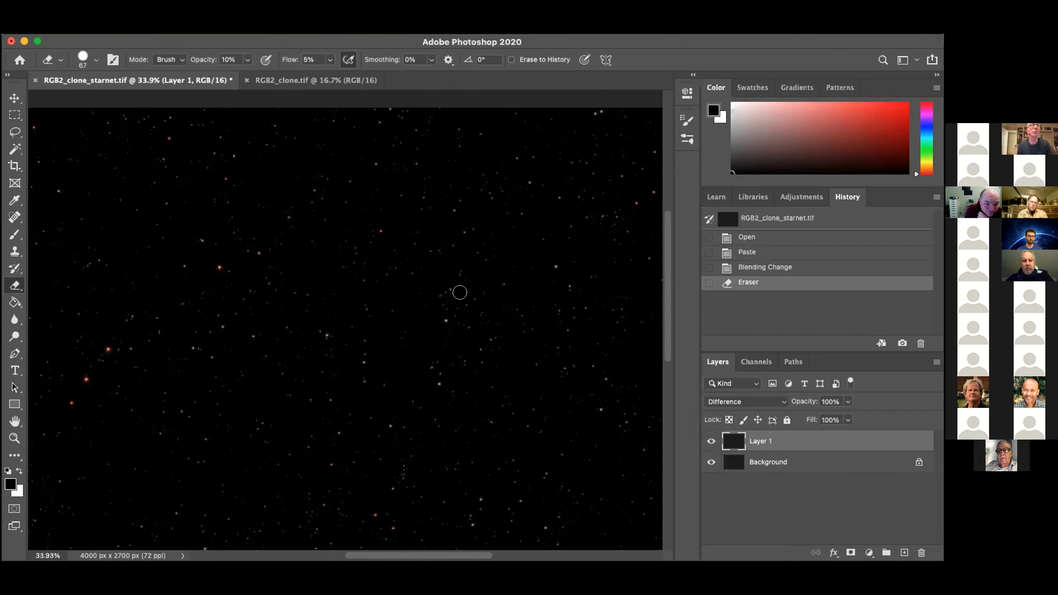
{"action": "scroll", "coordinate": [454, 292], "scroll_direction": "down", "scroll_amount": 1}
{"action": "scroll", "coordinate": [448, 293], "scroll_direction": "down", "scroll_amount": 3}
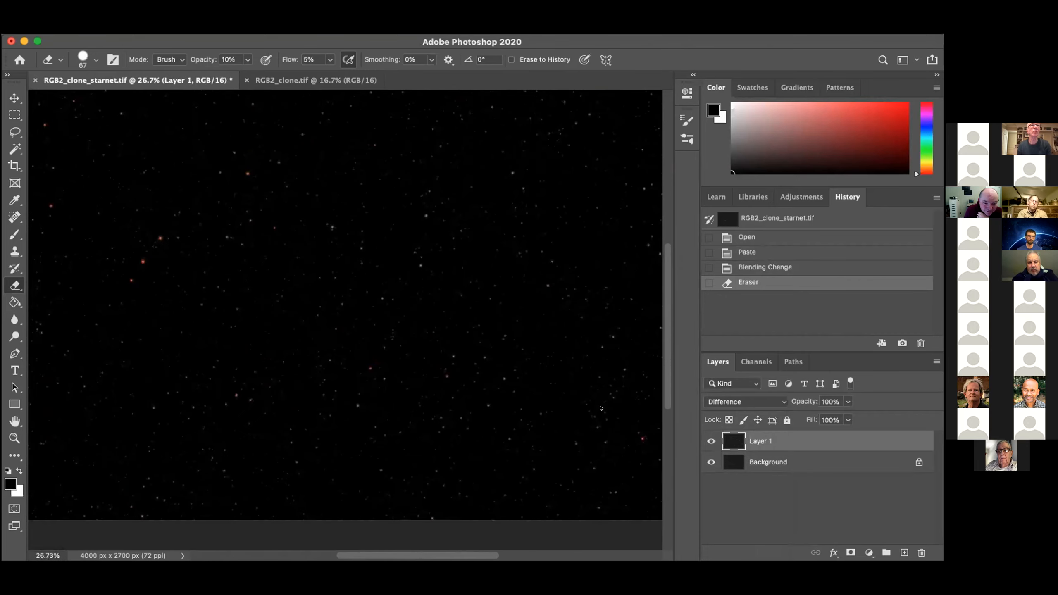
Step: Set Layer 1's blending mode back to Normal and show the small galaxy group up close
{"action": "left_click", "coordinate": [771, 398]}
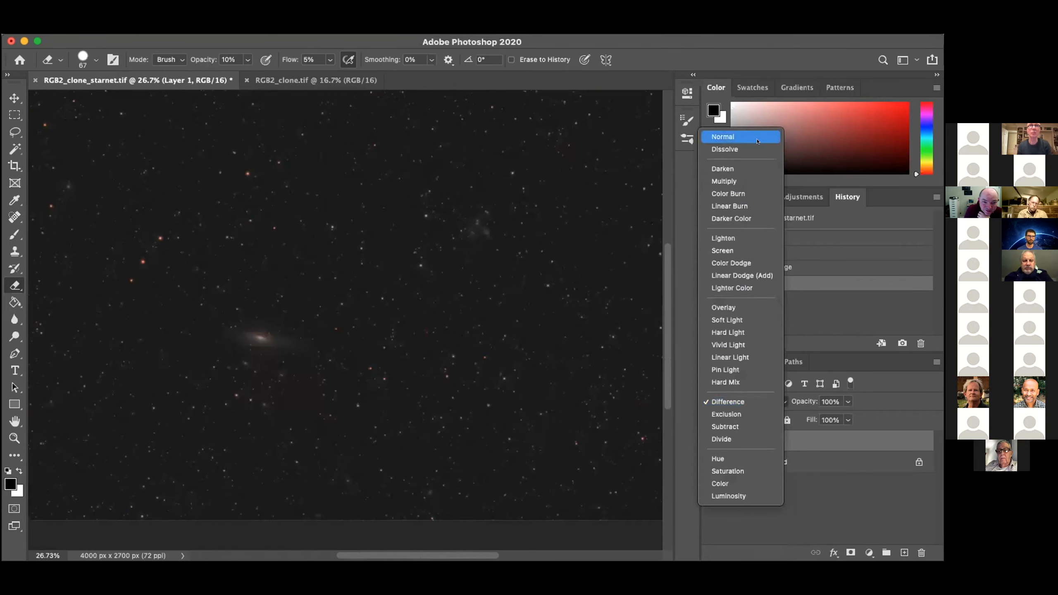
{"action": "left_click", "coordinate": [729, 138]}
{"action": "scroll", "coordinate": [499, 272], "scroll_direction": "up", "scroll_amount": 3}
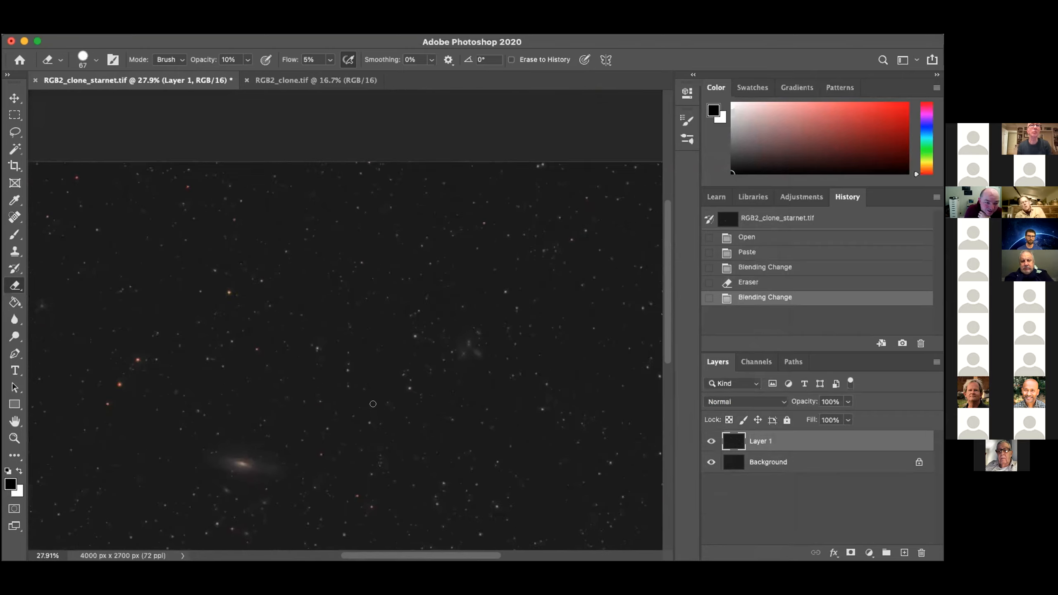
{"action": "scroll", "coordinate": [373, 404], "scroll_direction": "up", "scroll_amount": 3}
{"action": "scroll", "coordinate": [372, 403], "scroll_direction": "down", "scroll_amount": 3}
{"action": "scroll", "coordinate": [373, 404], "scroll_direction": "right", "scroll_amount": 2}
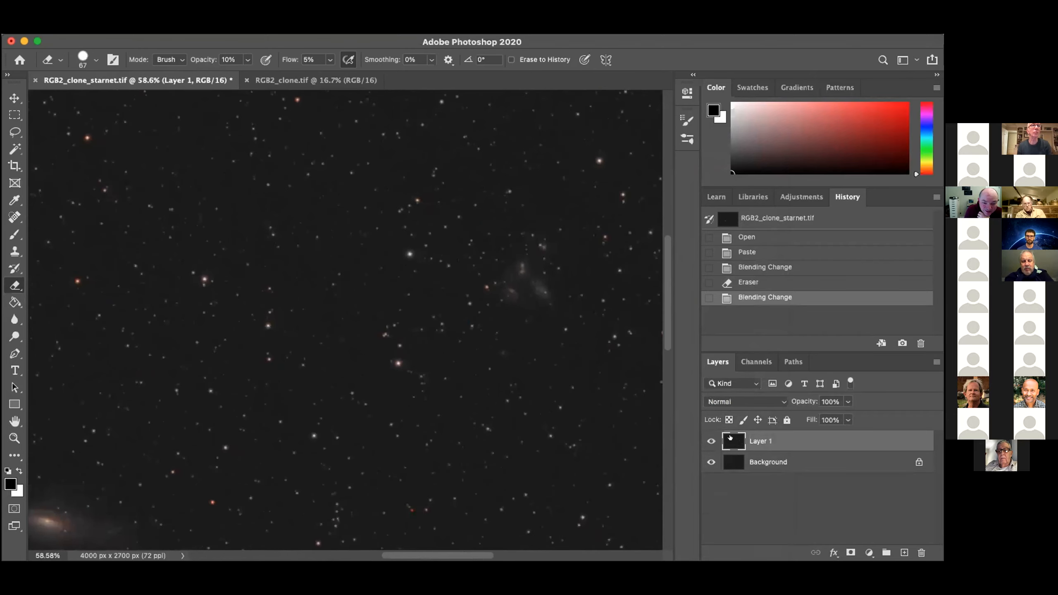
Step: Compare the image with and without stars by toggling Layer 1's visibility, and restore the history state before the toggles
{"action": "left_click", "coordinate": [711, 440]}
{"action": "left_click", "coordinate": [710, 441]}
{"action": "left_click", "coordinate": [711, 440]}
{"action": "left_click", "coordinate": [708, 440]}
{"action": "left_click", "coordinate": [708, 440]}
{"action": "left_click", "coordinate": [708, 439]}
{"action": "left_click", "coordinate": [707, 439]}
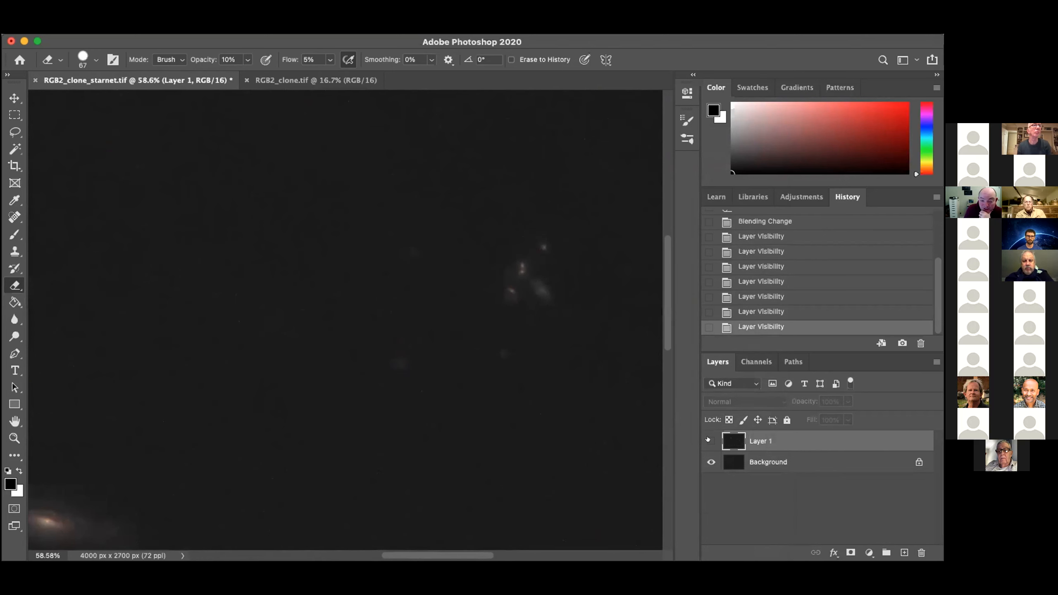
{"action": "left_click", "coordinate": [813, 228]}
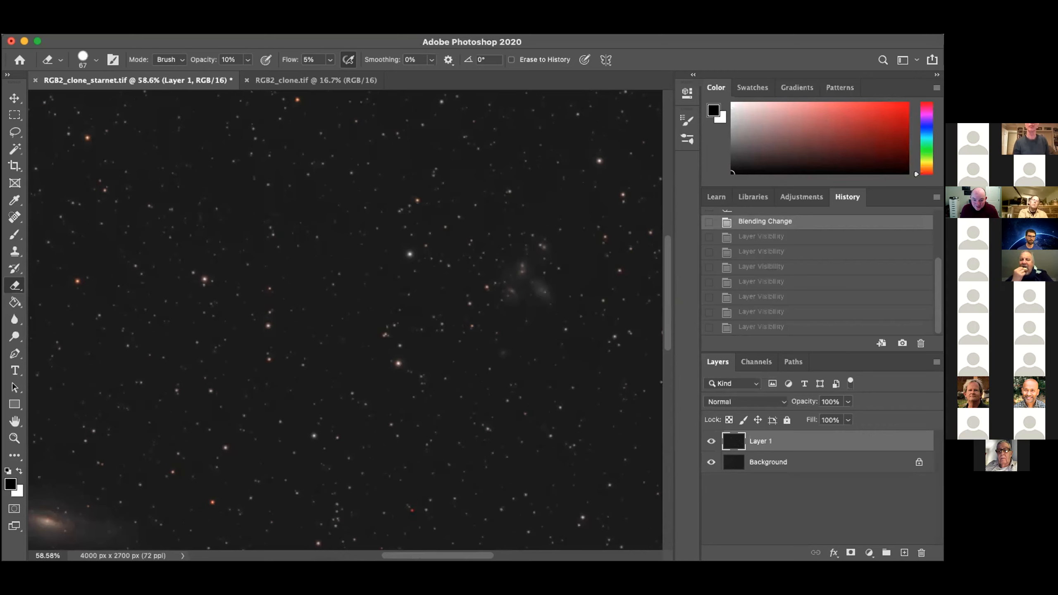
Step: Dismiss Photoshop's clipboard export warnings and switch to PixInsight
{"action": "key", "text": "super+Tab"}
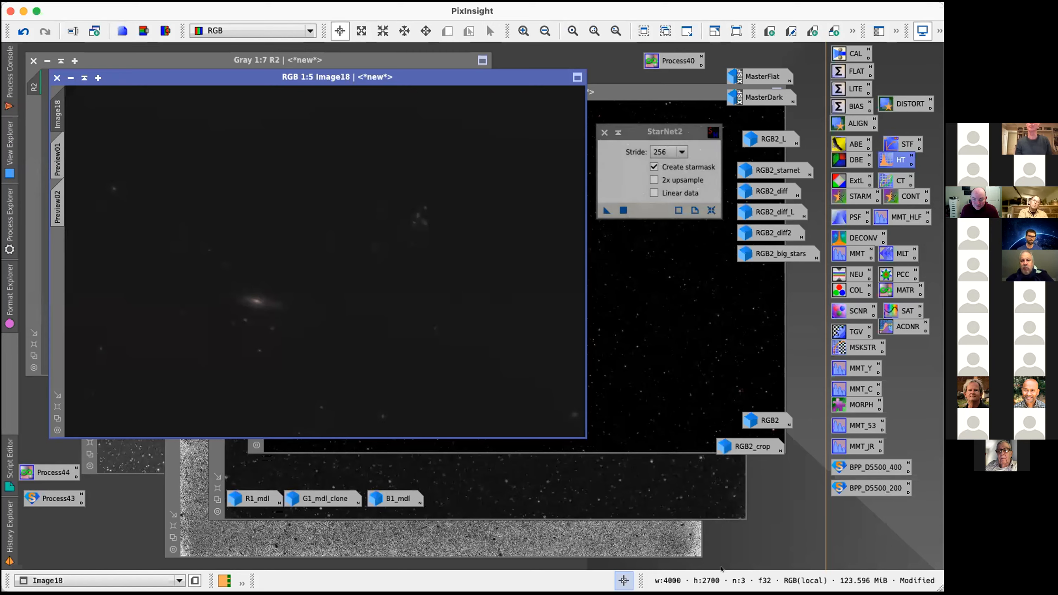
{"action": "key", "text": "super+Tab"}
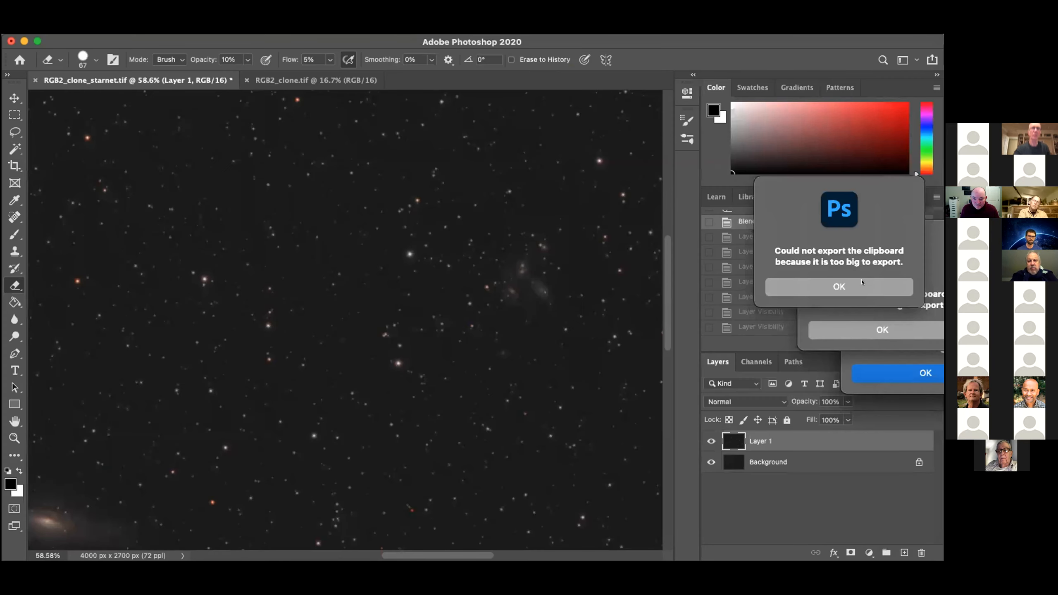
{"action": "left_click", "coordinate": [923, 335]}
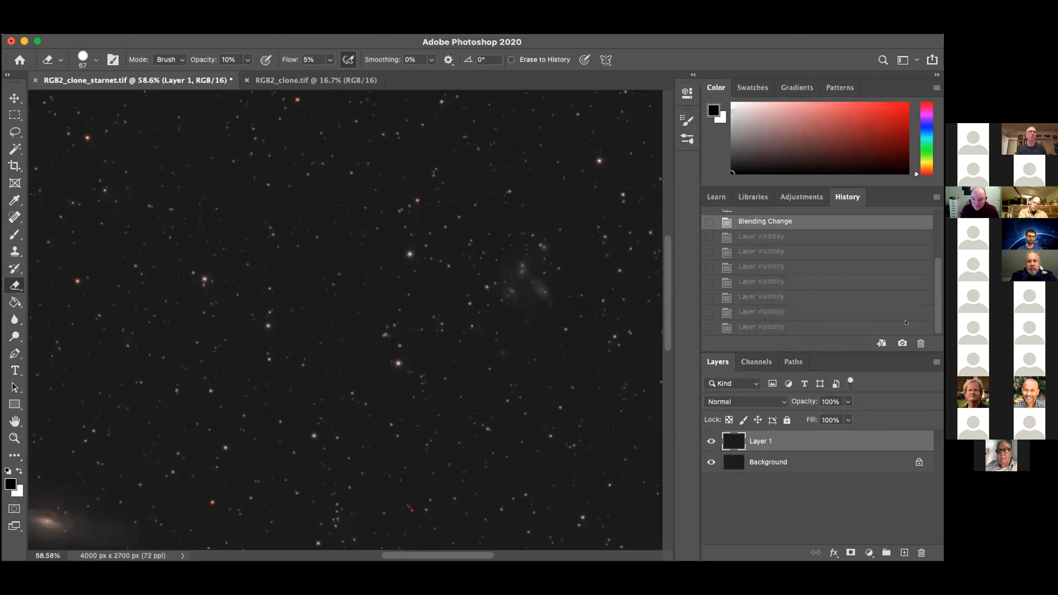
{"action": "key", "text": "super+Tab"}
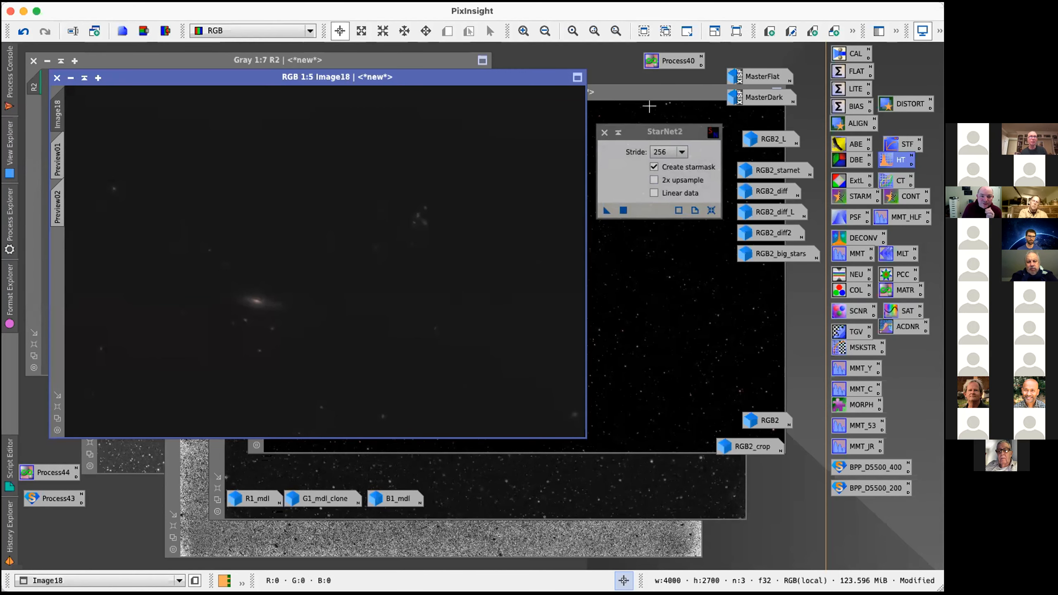
Step: Close the StarNet2 process and extract the CIE L* component of the star_mask image
{"action": "left_click_drag", "start_coordinate": [630, 90], "coordinate": [552, 85]}
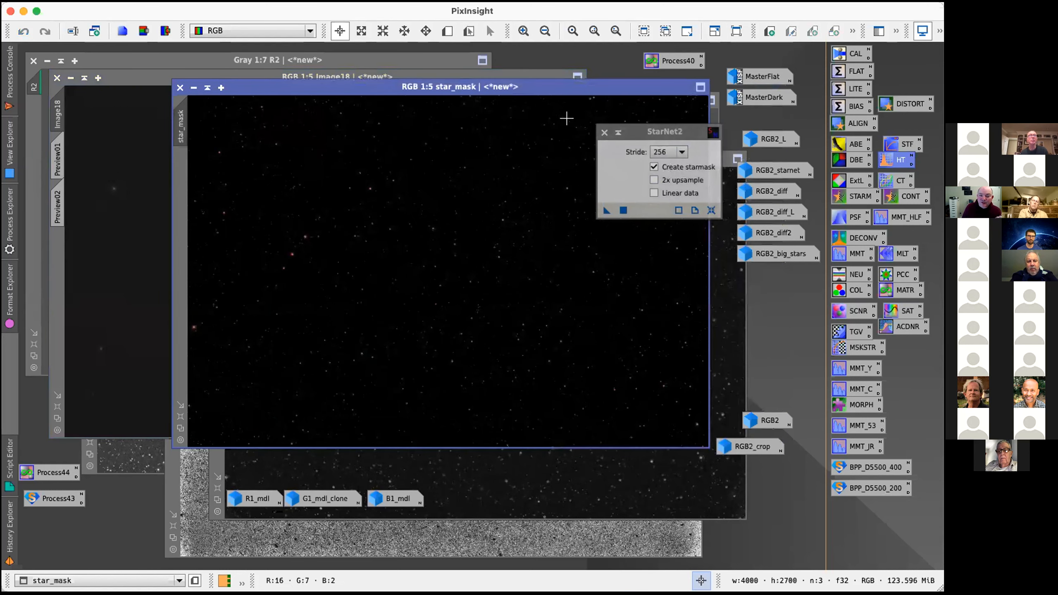
{"action": "left_click", "coordinate": [604, 133]}
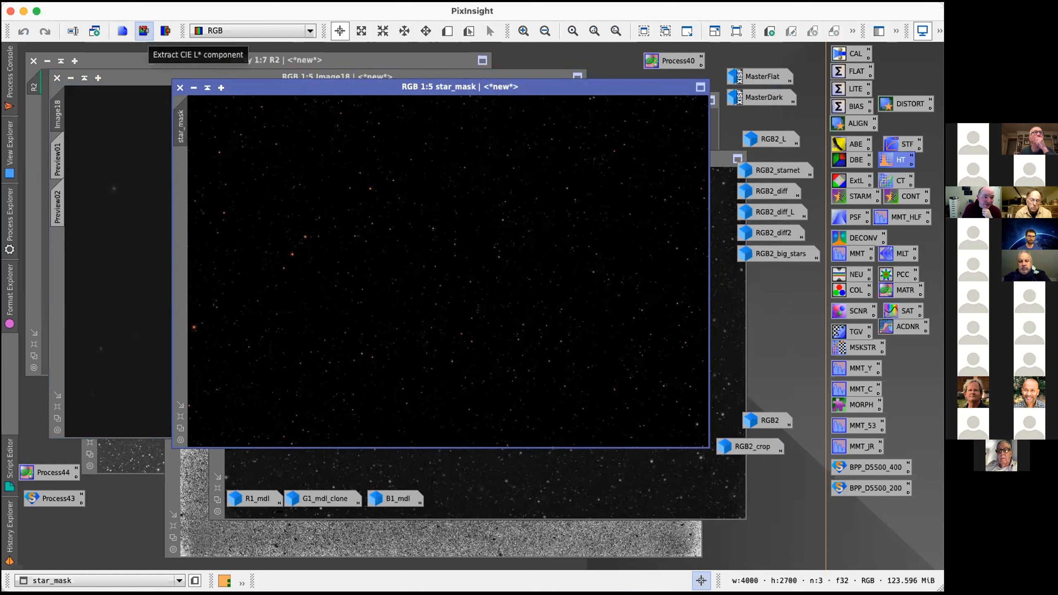
{"action": "left_click", "coordinate": [144, 32]}
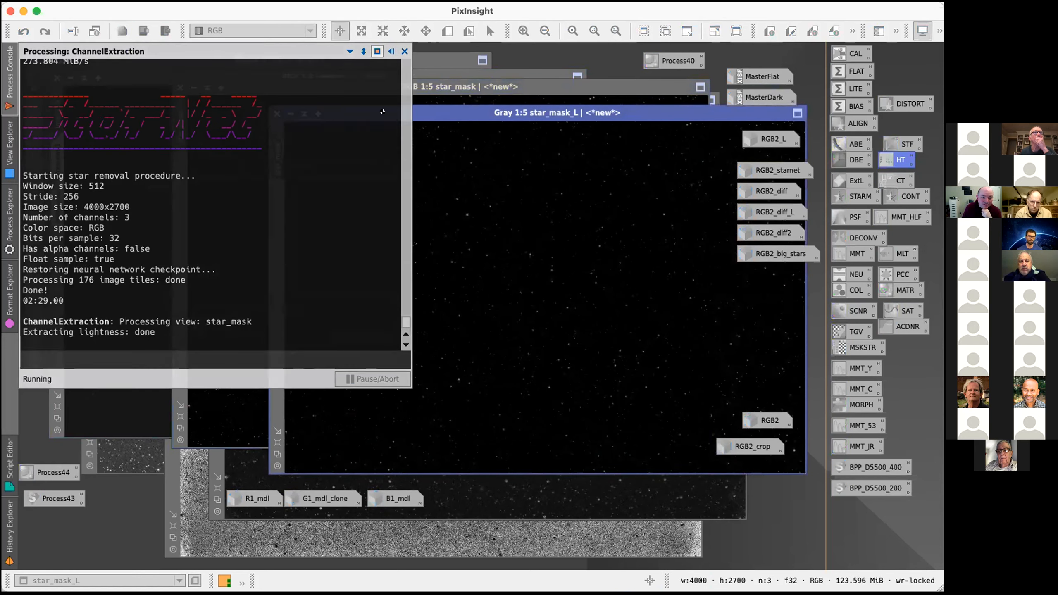
{"action": "left_click_drag", "start_coordinate": [432, 111], "coordinate": [360, 111]}
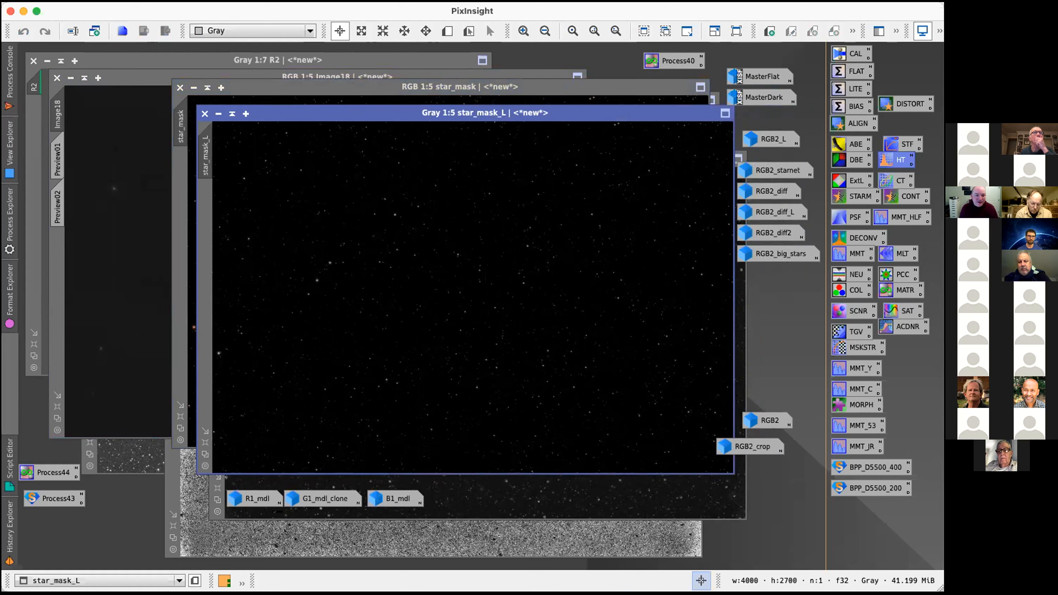
Step: Binarize the star_mask_L image with a joint RGB/K threshold of 0.1 and close the Binarize process
{"action": "left_click", "coordinate": [308, 1]}
{"action": "mouse_move", "coordinate": [339, 297]}
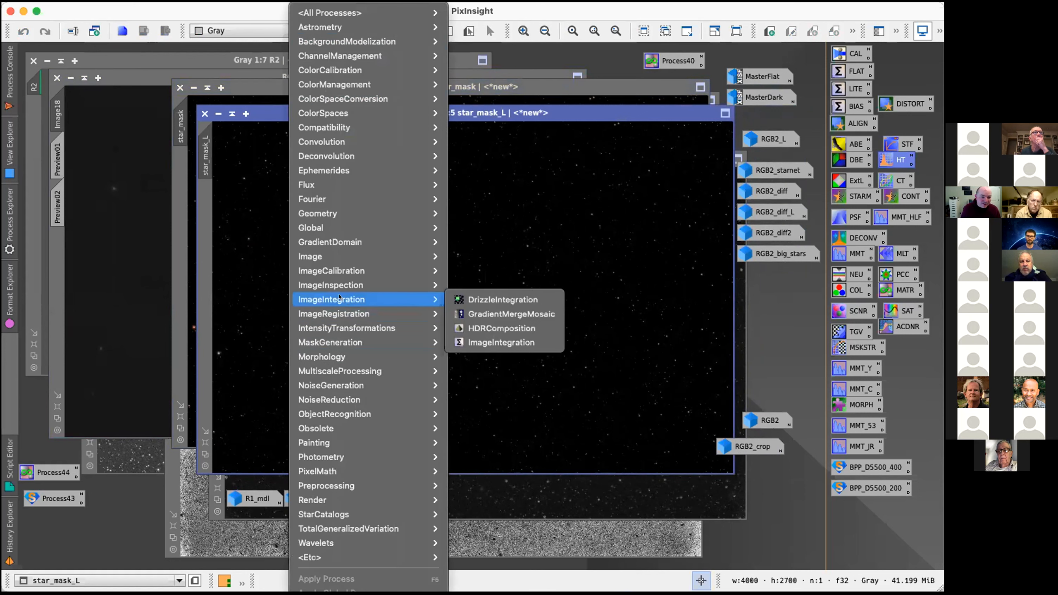
{"action": "mouse_move", "coordinate": [336, 328]}
{"action": "left_click", "coordinate": [483, 370]}
{"action": "type", "text": "0.1"}
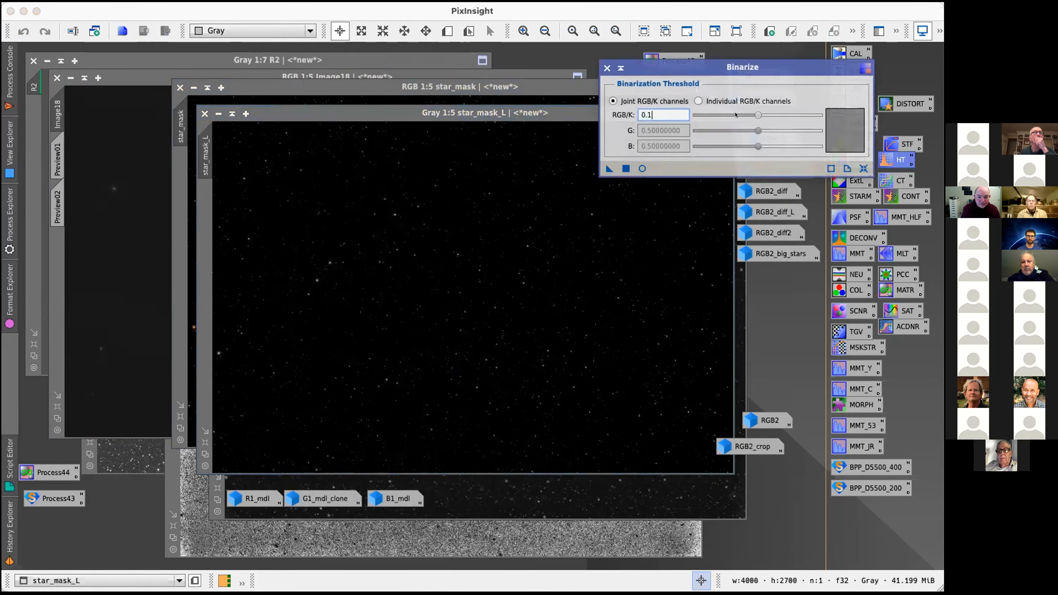
{"action": "key", "text": "Return"}
{"action": "left_click_drag", "start_coordinate": [609, 168], "coordinate": [508, 197]}
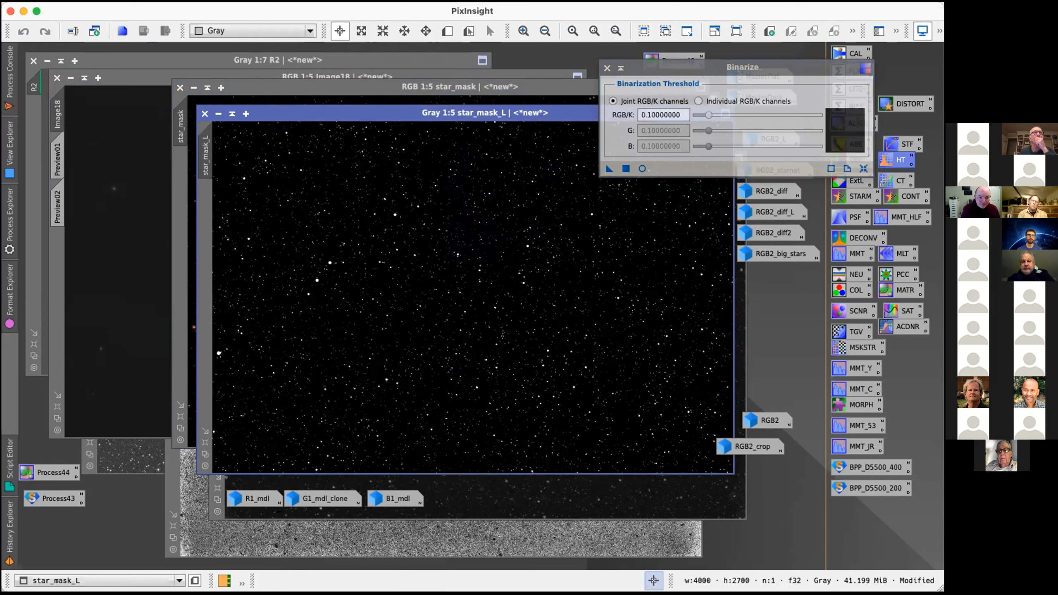
{"action": "left_click", "coordinate": [606, 67]}
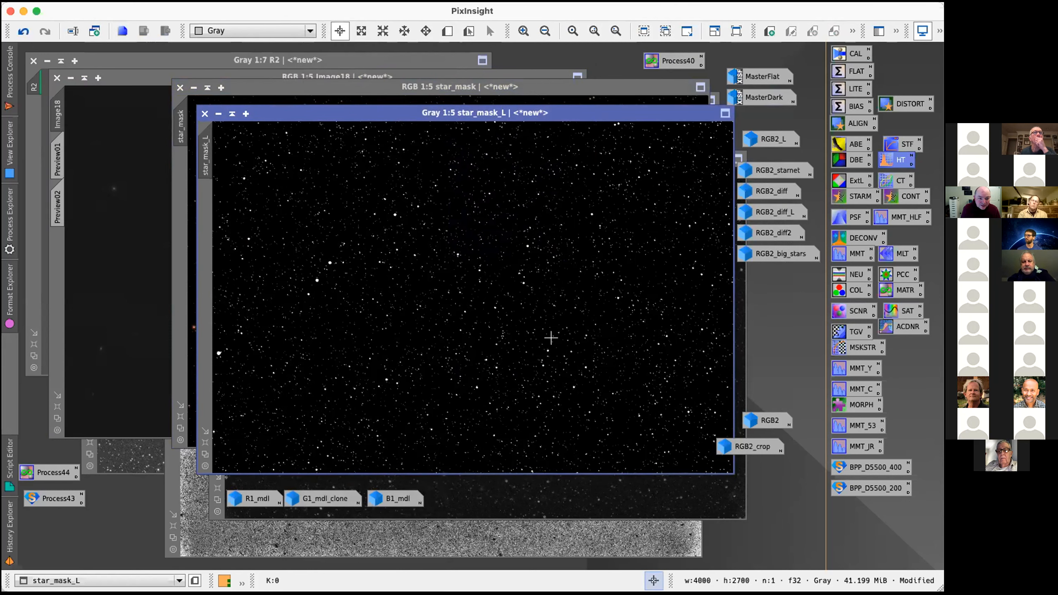
{"action": "scroll", "coordinate": [550, 338], "scroll_direction": "up", "scroll_amount": 3}
{"action": "scroll", "coordinate": [550, 337], "scroll_direction": "down", "scroll_amount": 3}
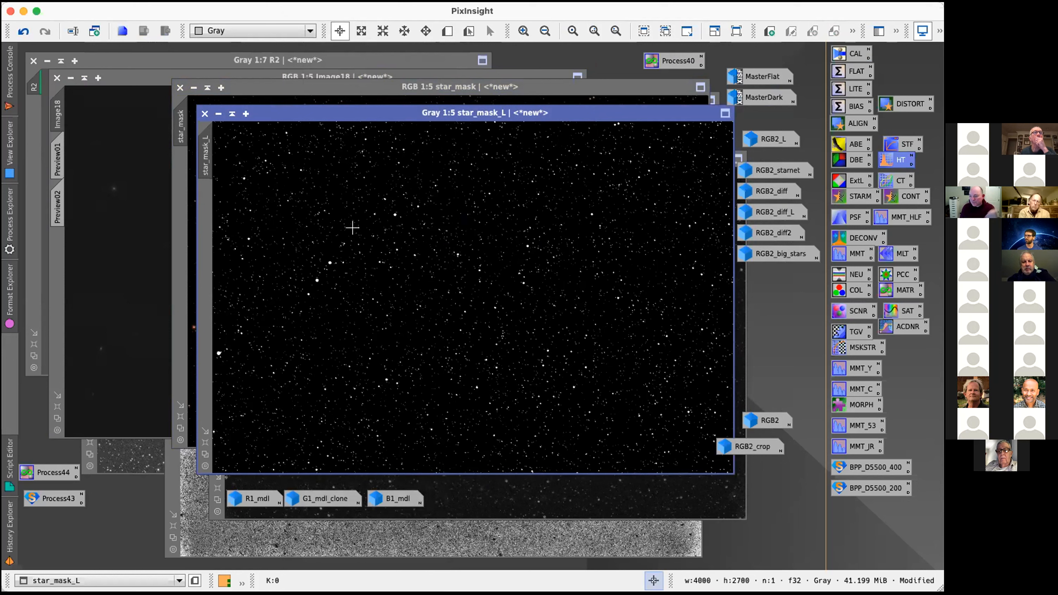
Step: Copy the binarized star_mask_L view to the clipboard and paste it into a new 4000 x 2700 px, 8-bit RGB document in Photoshop
{"action": "left_click", "coordinate": [148, 5]}
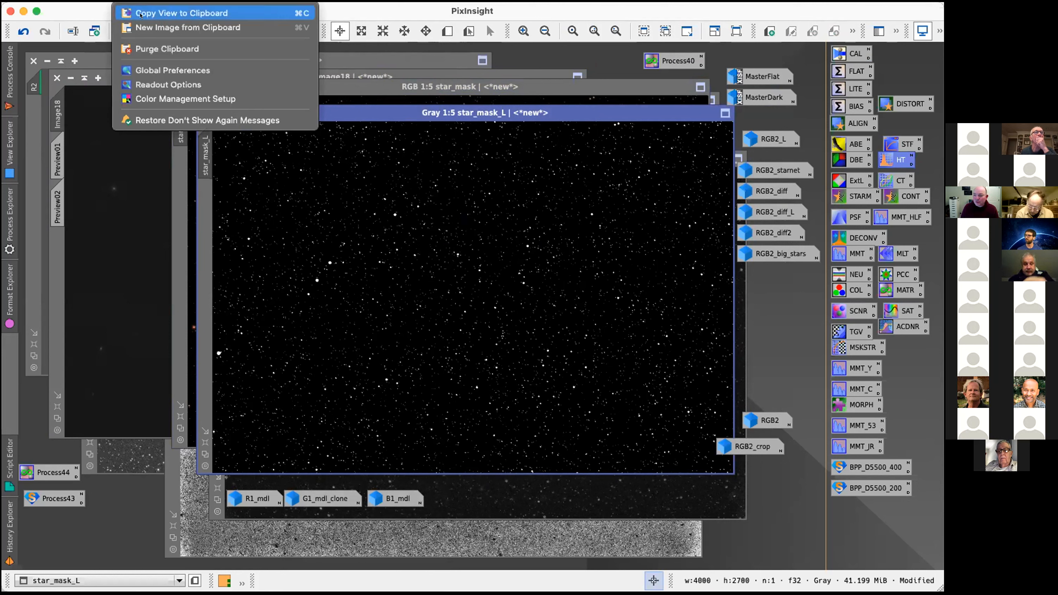
{"action": "left_click", "coordinate": [140, 14]}
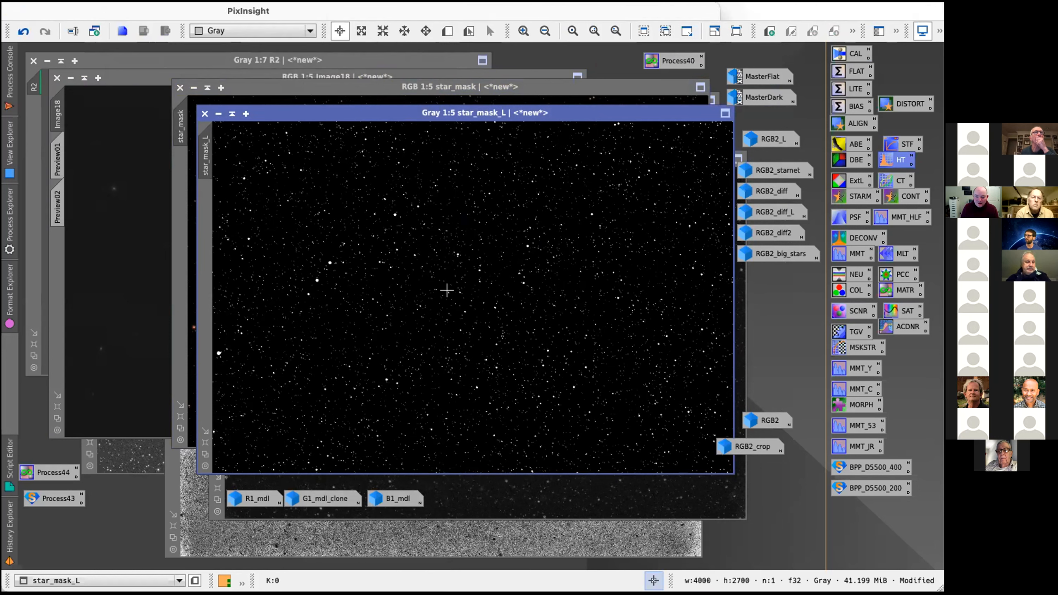
{"action": "key", "text": "super+Tab"}
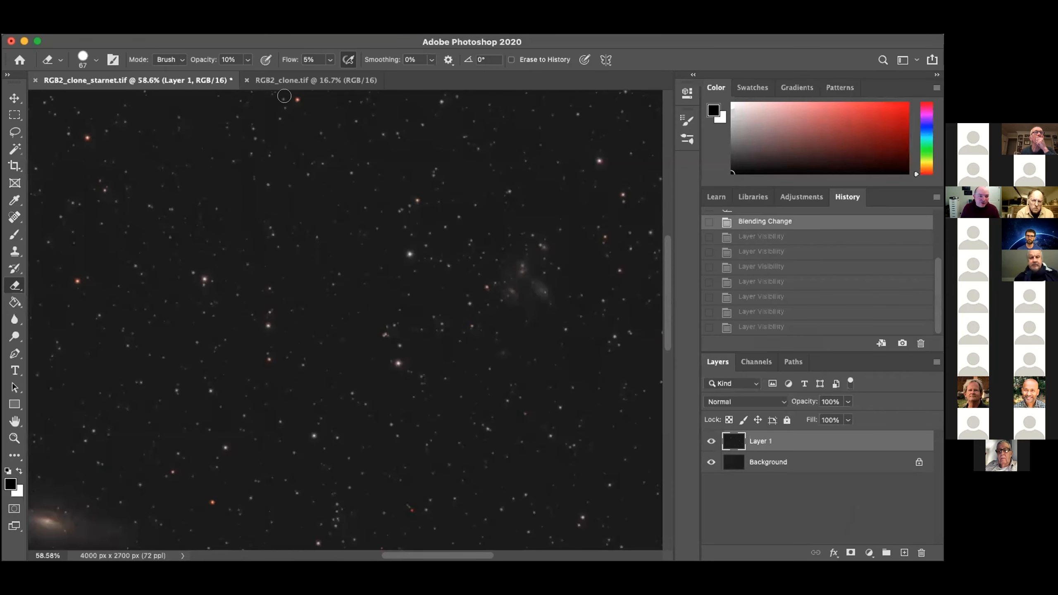
{"action": "left_click", "coordinate": [98, 35]}
{"action": "left_click", "coordinate": [110, 1]}
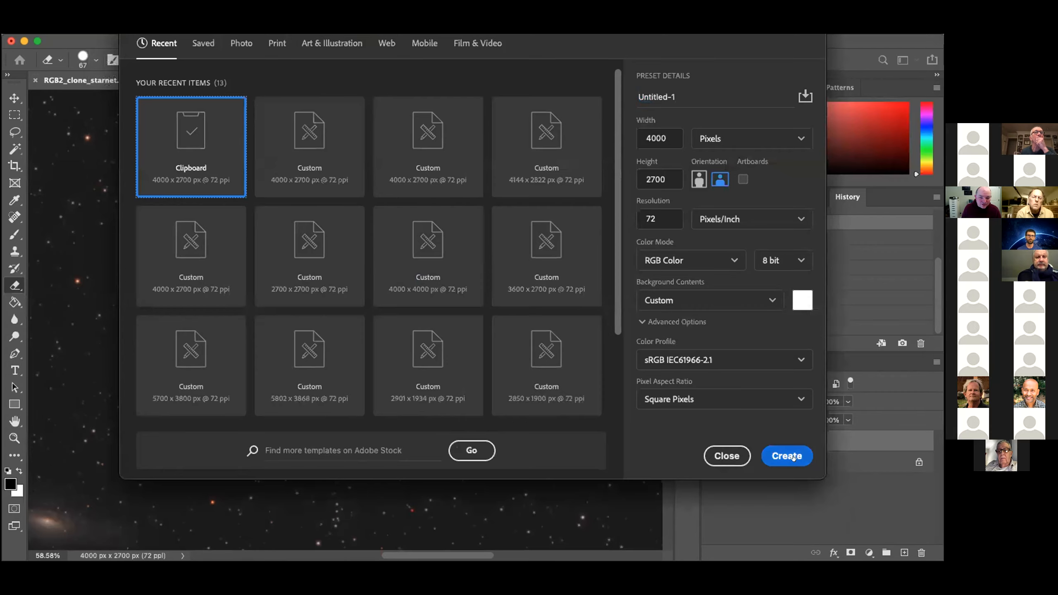
{"action": "left_click", "coordinate": [791, 456]}
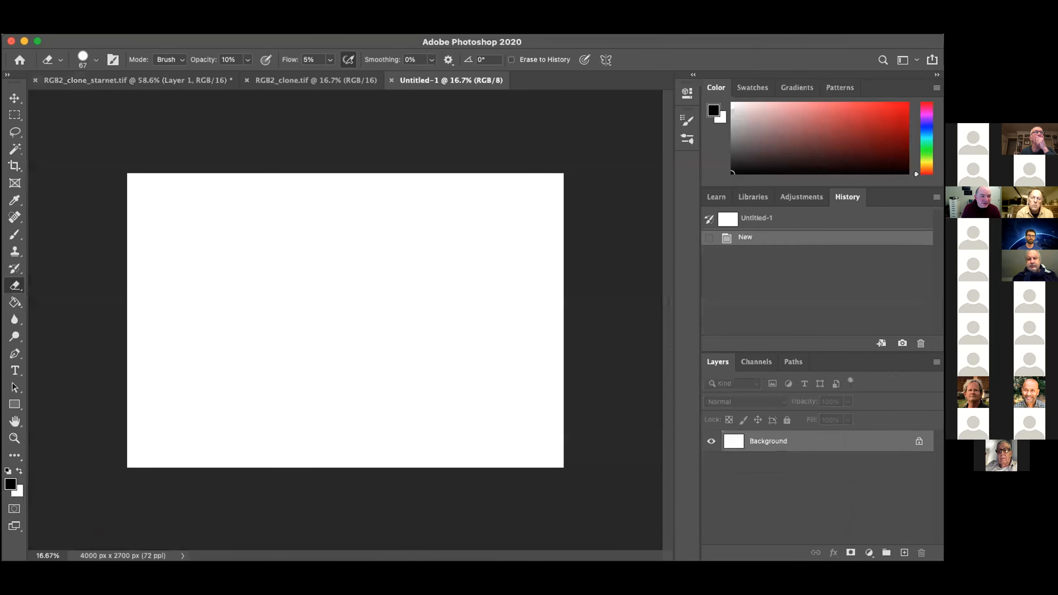
{"action": "key", "text": "super+v"}
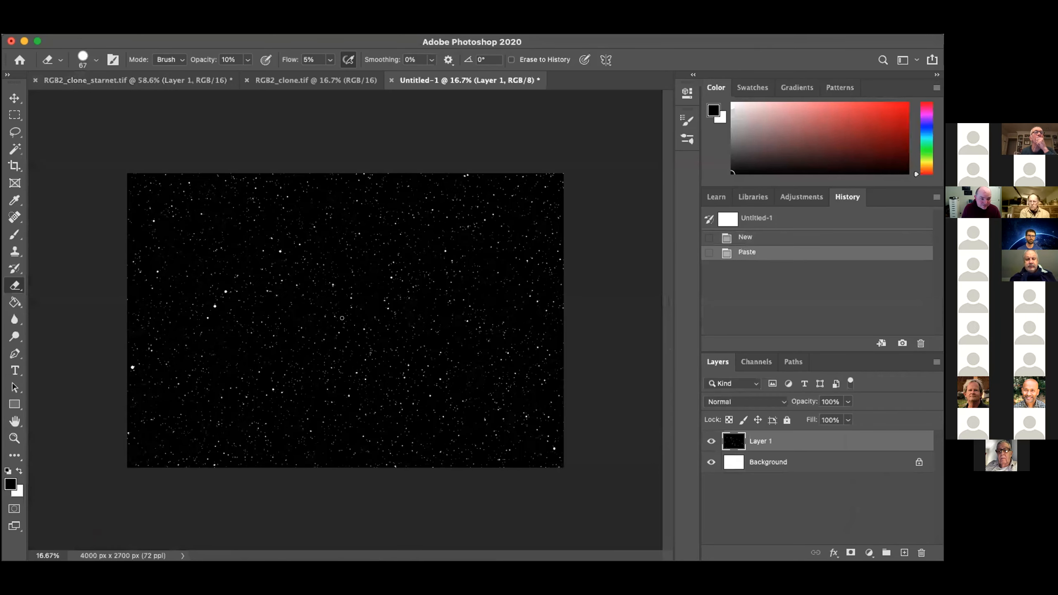
Step: Select the white stars across the whole of Layer 1 with the Magic Wand, clearing the first selection and sampling a bright star again
{"action": "scroll", "coordinate": [341, 318], "scroll_direction": "up", "scroll_amount": 10}
{"action": "scroll", "coordinate": [342, 312], "scroll_direction": "down", "scroll_amount": 5}
{"action": "scroll", "coordinate": [342, 312], "scroll_direction": "up", "scroll_amount": 3}
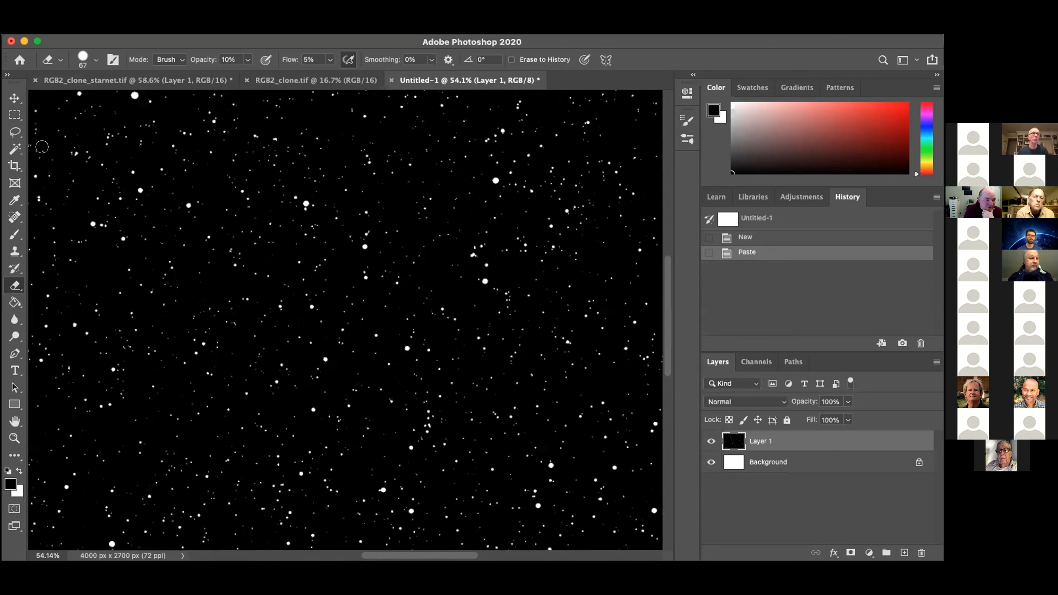
{"action": "left_click", "coordinate": [13, 149]}
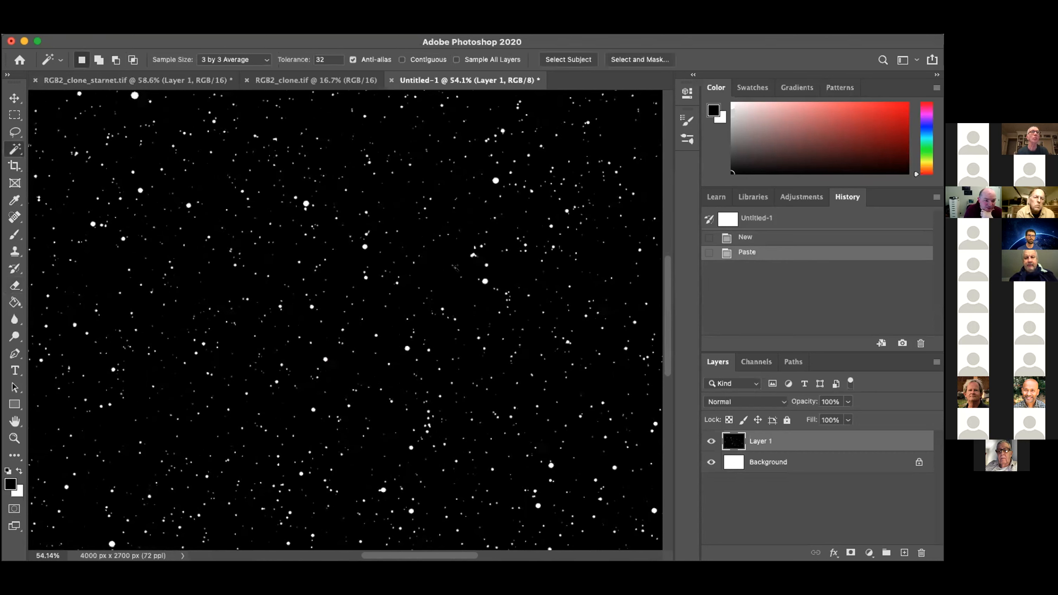
{"action": "left_click", "coordinate": [484, 281]}
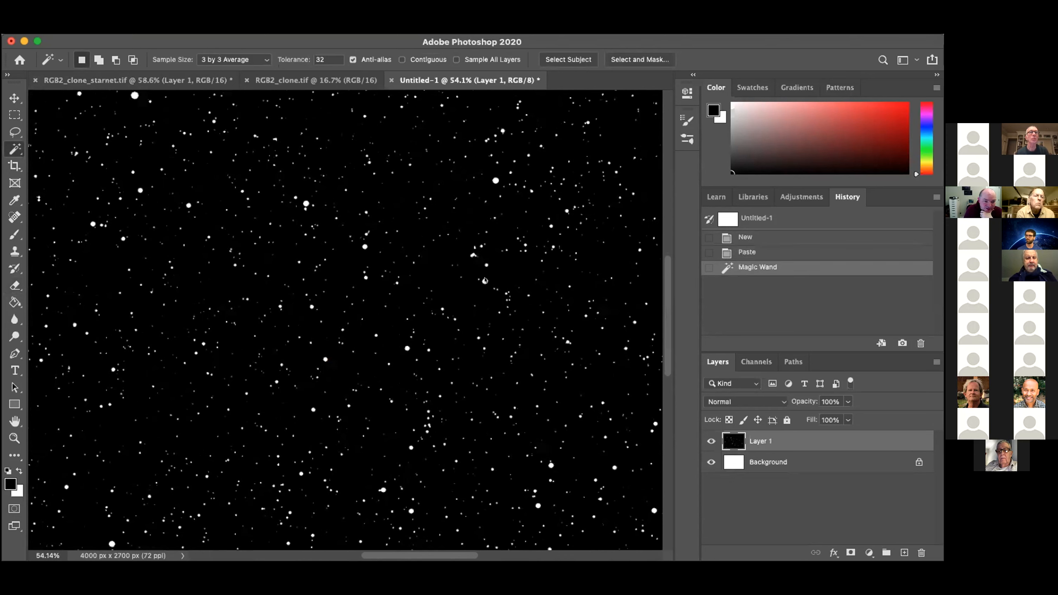
{"action": "scroll", "coordinate": [463, 282], "scroll_direction": "up", "scroll_amount": 5}
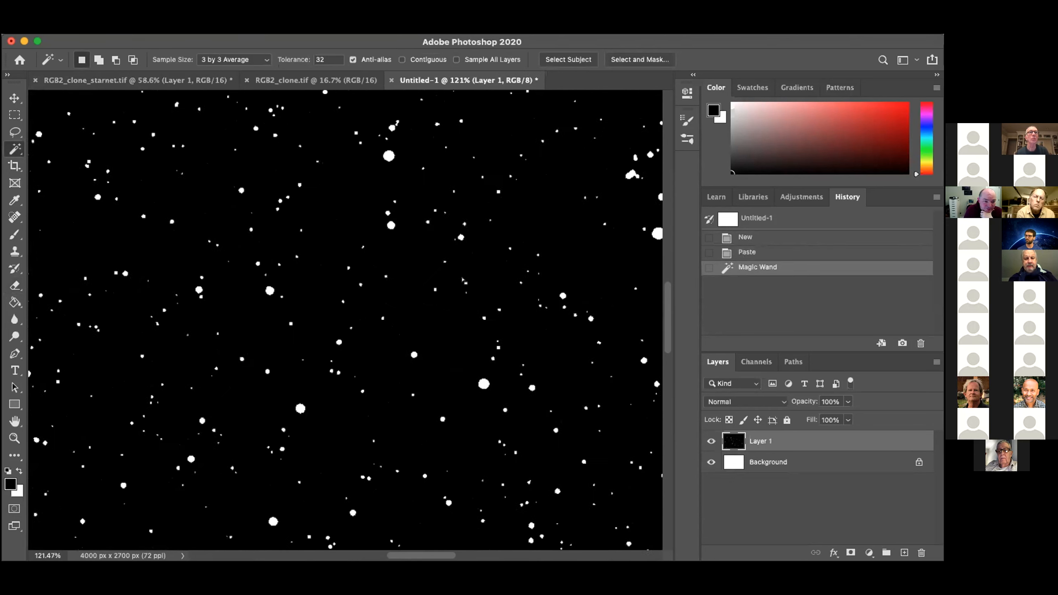
{"action": "left_click", "coordinate": [264, 1]}
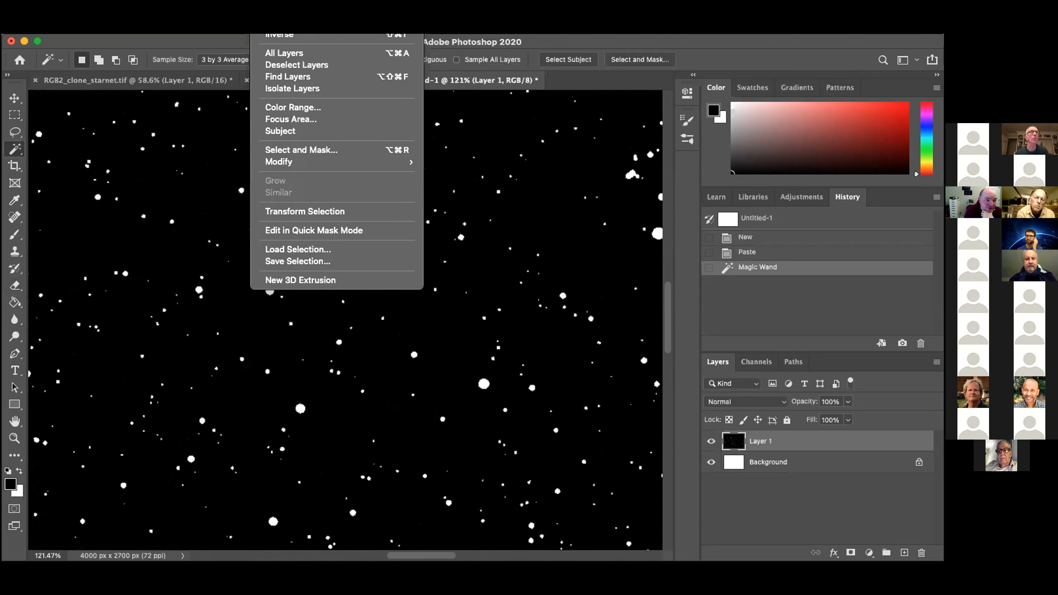
{"action": "key", "text": "super+d"}
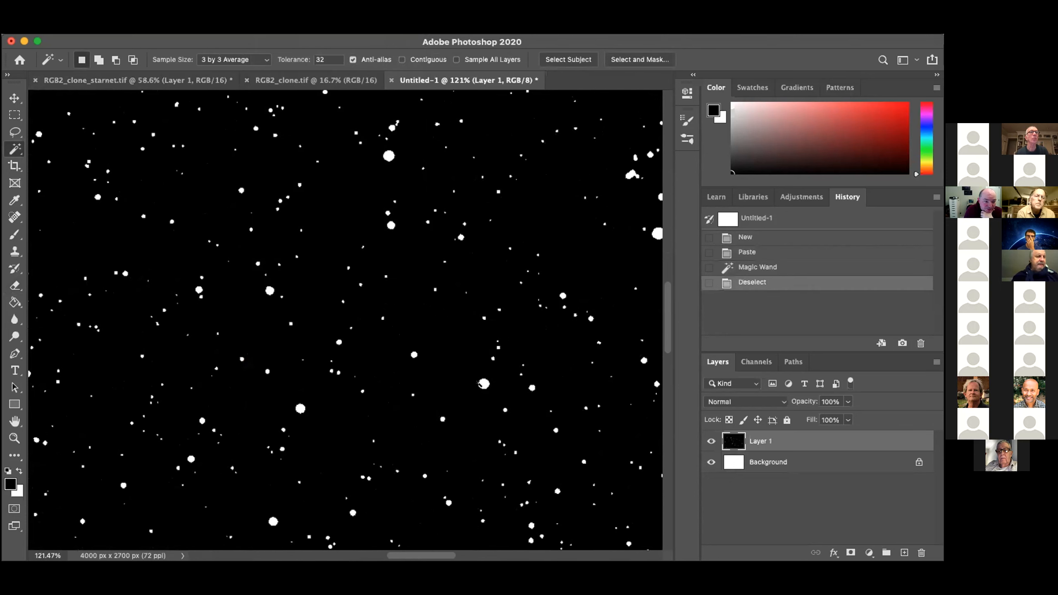
{"action": "left_click", "coordinate": [479, 383]}
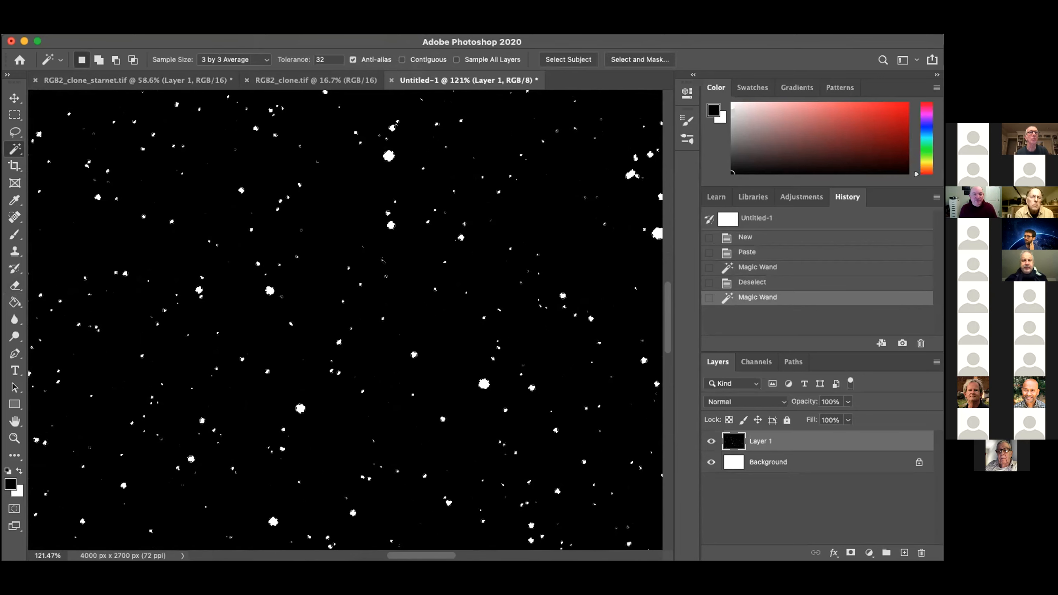
Step: Save the star selection to the RGB2_clone_starnet.tif document as a new channel named Star_Selection
{"action": "scroll", "coordinate": [346, 321], "scroll_direction": "right", "scroll_amount": 3}
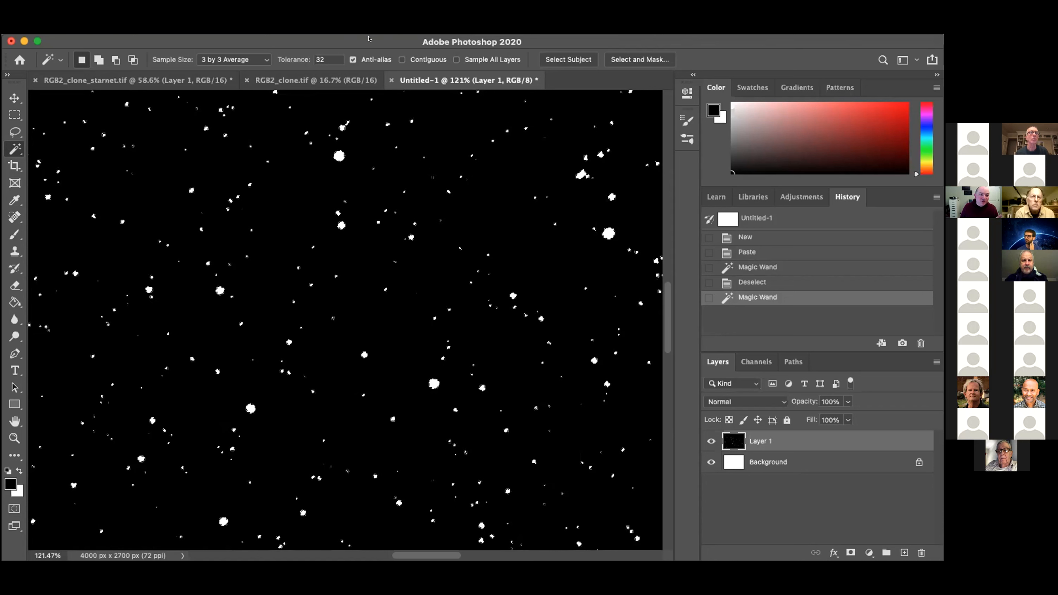
{"action": "left_click", "coordinate": [330, 37]}
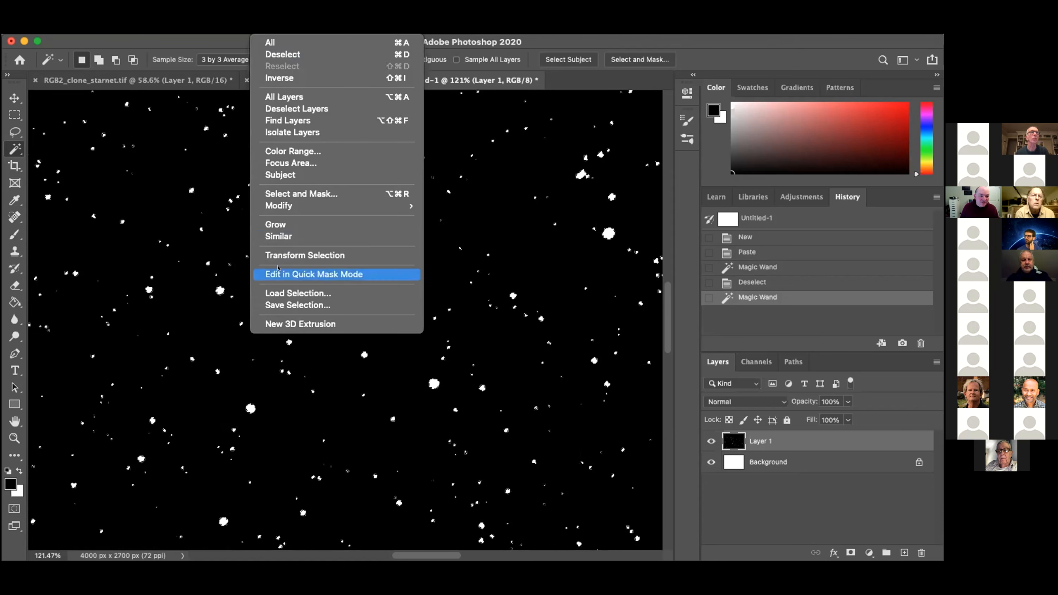
{"action": "left_click", "coordinate": [299, 305]}
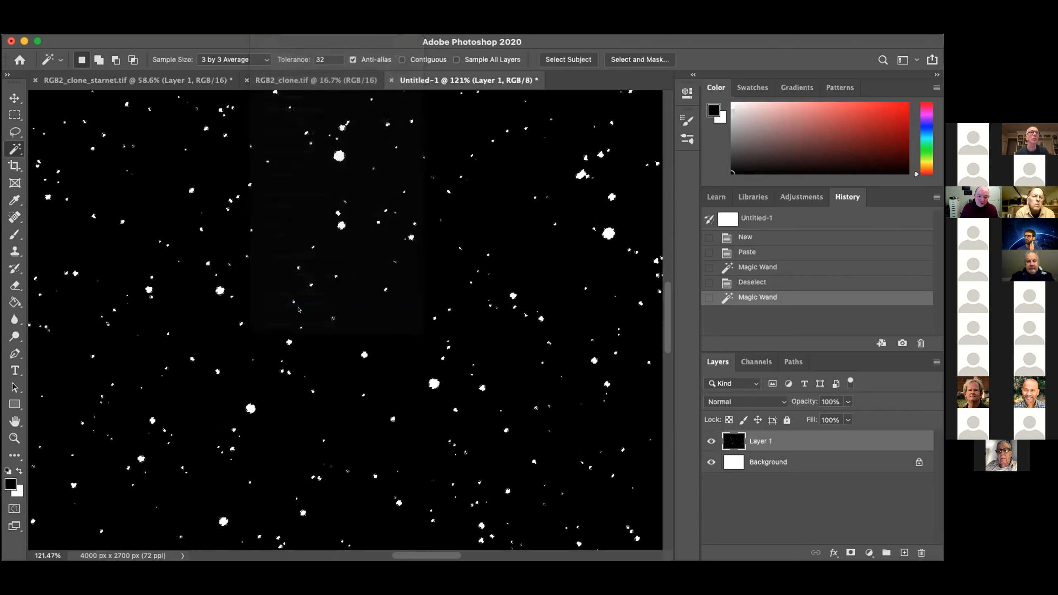
{"action": "left_click", "coordinate": [520, 233]}
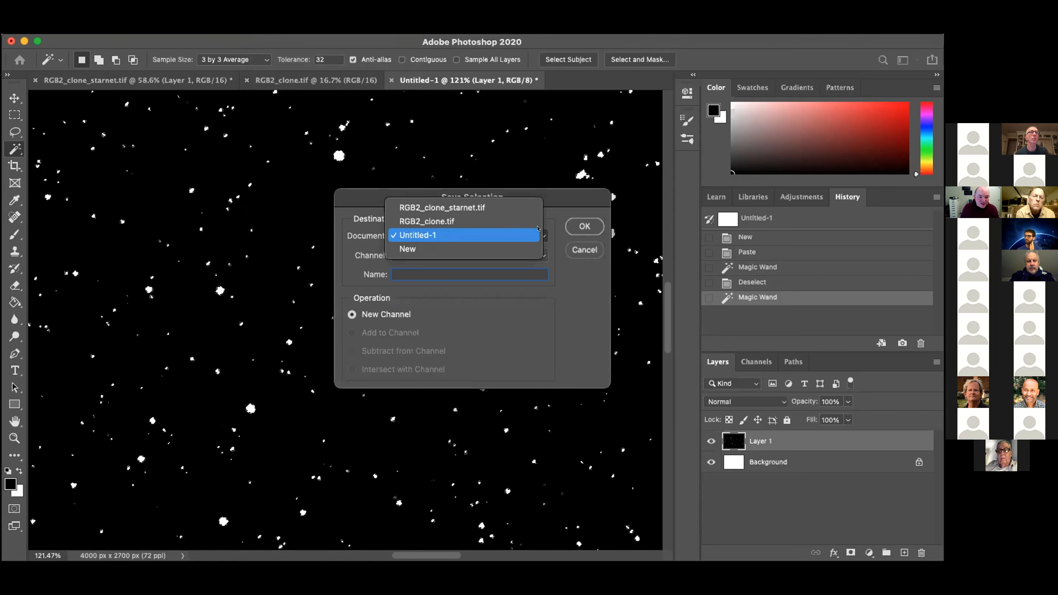
{"action": "left_click", "coordinate": [479, 207]}
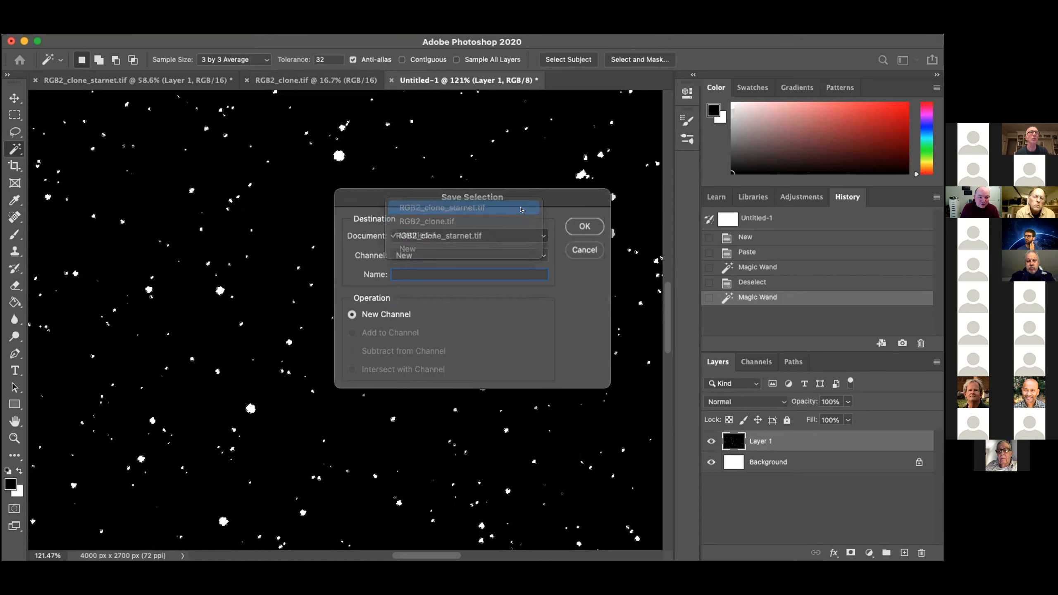
{"action": "type", "text": "Star_Se"}
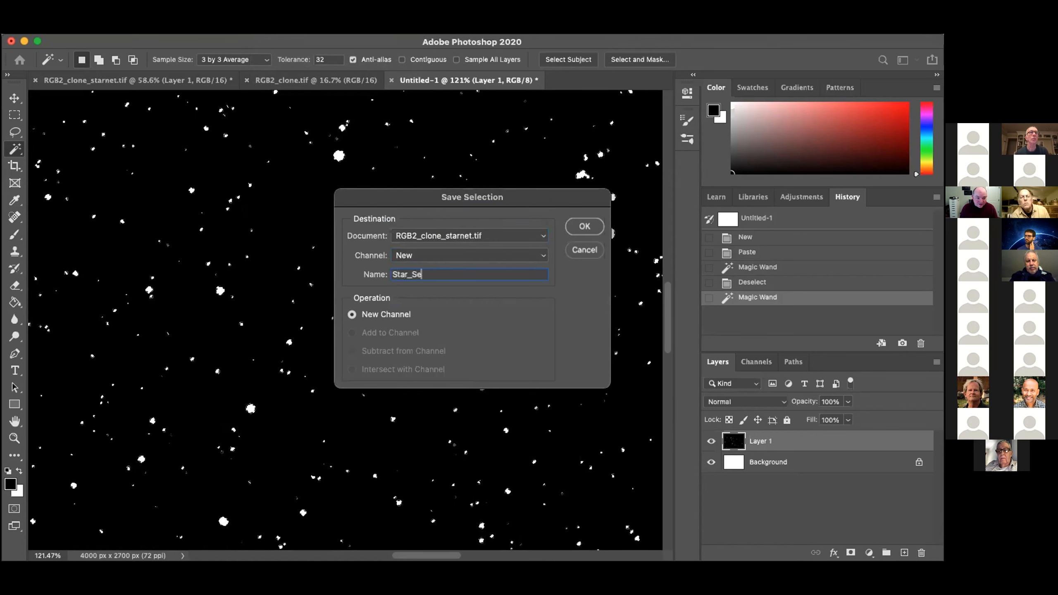
{"action": "type", "text": "lected"}
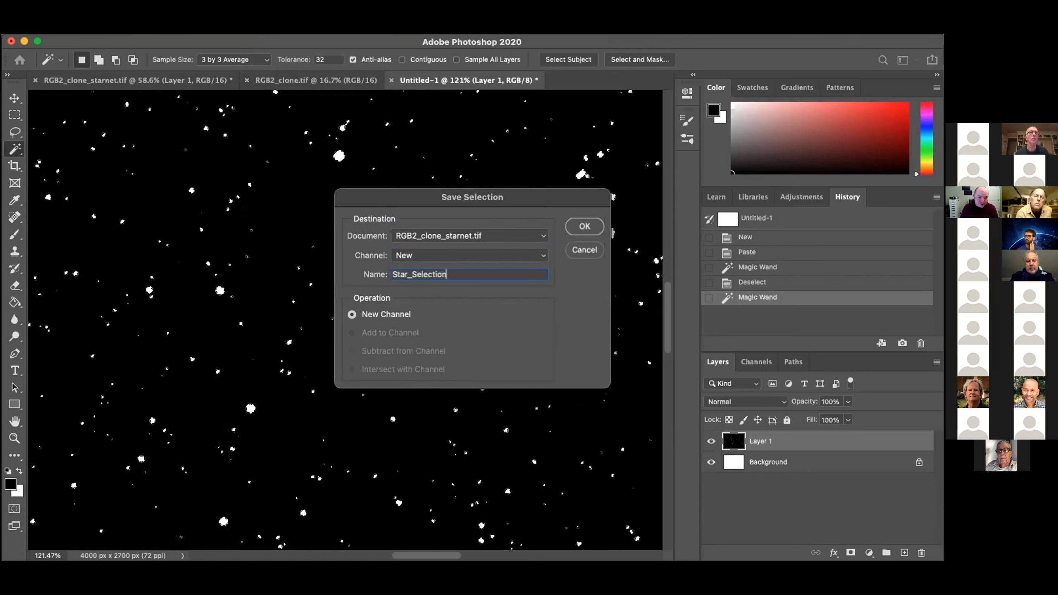
{"action": "key", "text": "Return"}
Step: Hide Layer 1 in RGB2_clone_starnet.tif and load the Star_Selection channel as a new selection
{"action": "left_click", "coordinate": [133, 80]}
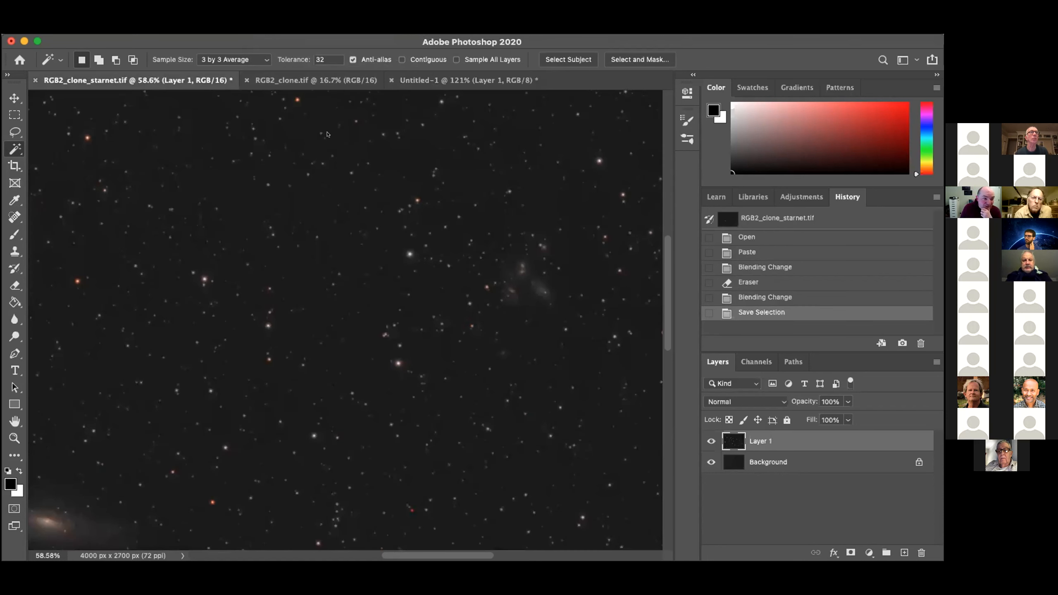
{"action": "left_click", "coordinate": [711, 441]}
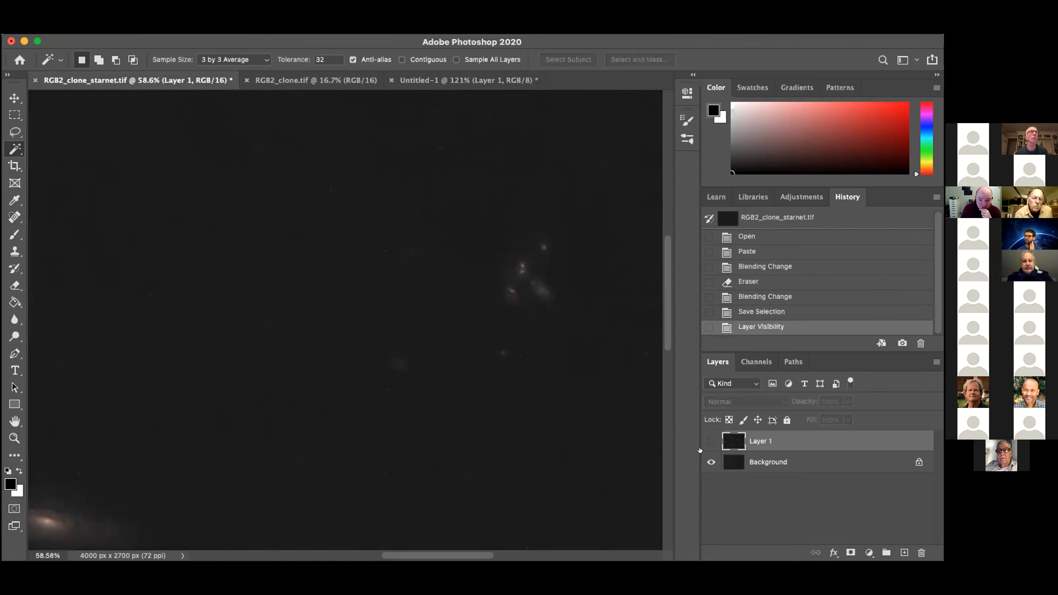
{"action": "left_click", "coordinate": [271, 26]}
{"action": "left_click", "coordinate": [296, 292]}
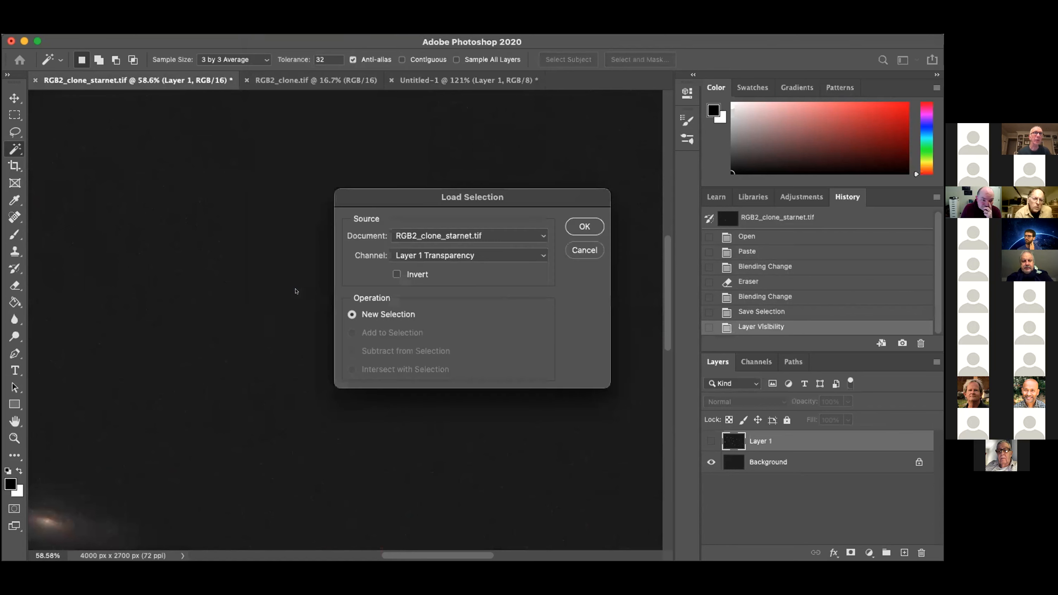
{"action": "left_click", "coordinate": [506, 250]}
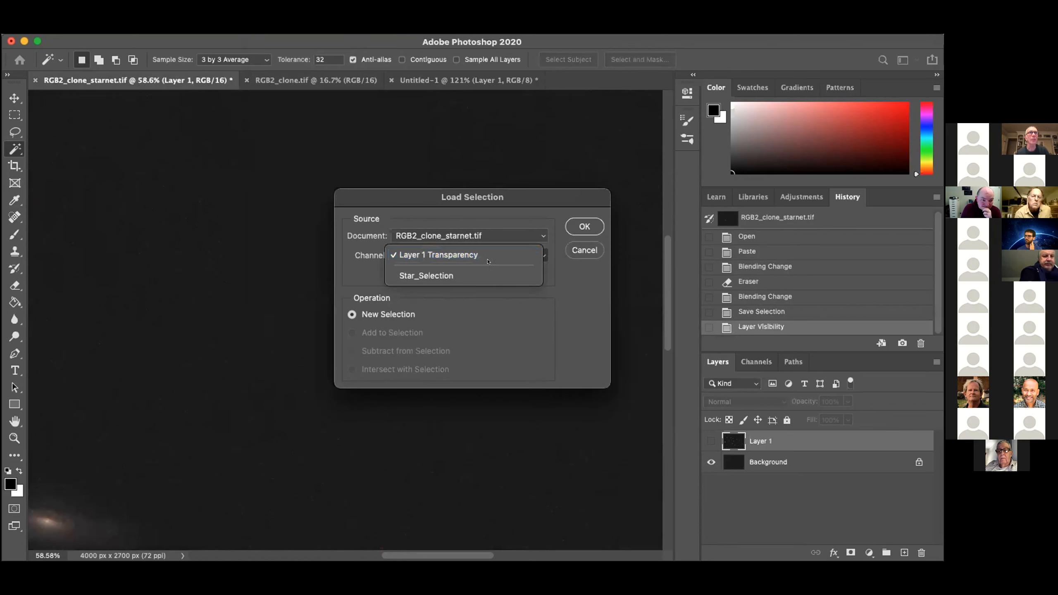
{"action": "left_click", "coordinate": [425, 274]}
{"action": "left_click", "coordinate": [583, 227]}
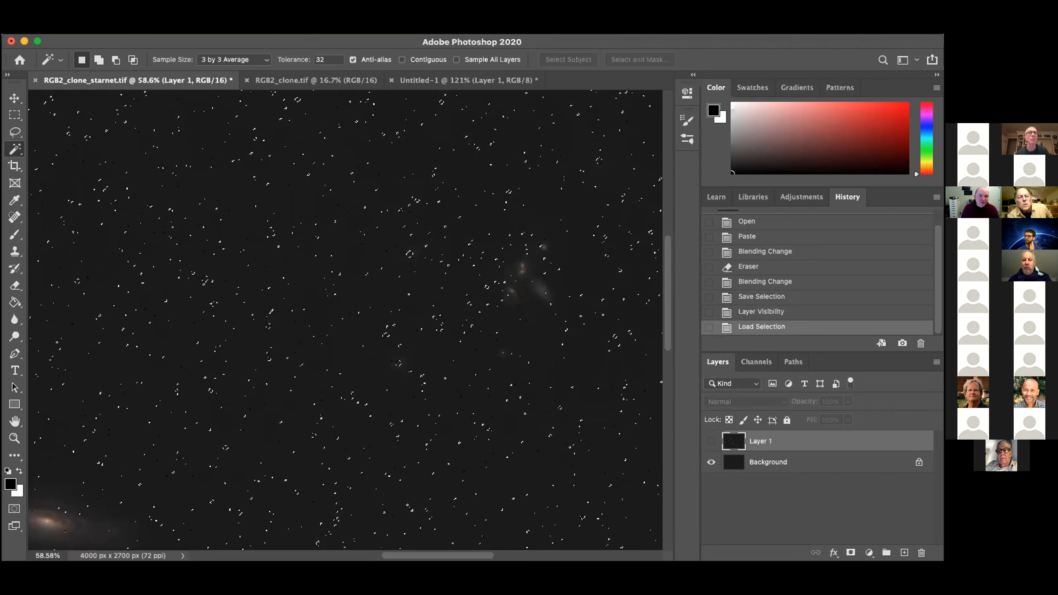
Step: Contract the loaded star selection by 4 pixels so that only the larger stars stay selected
{"action": "left_click", "coordinate": [264, 30]}
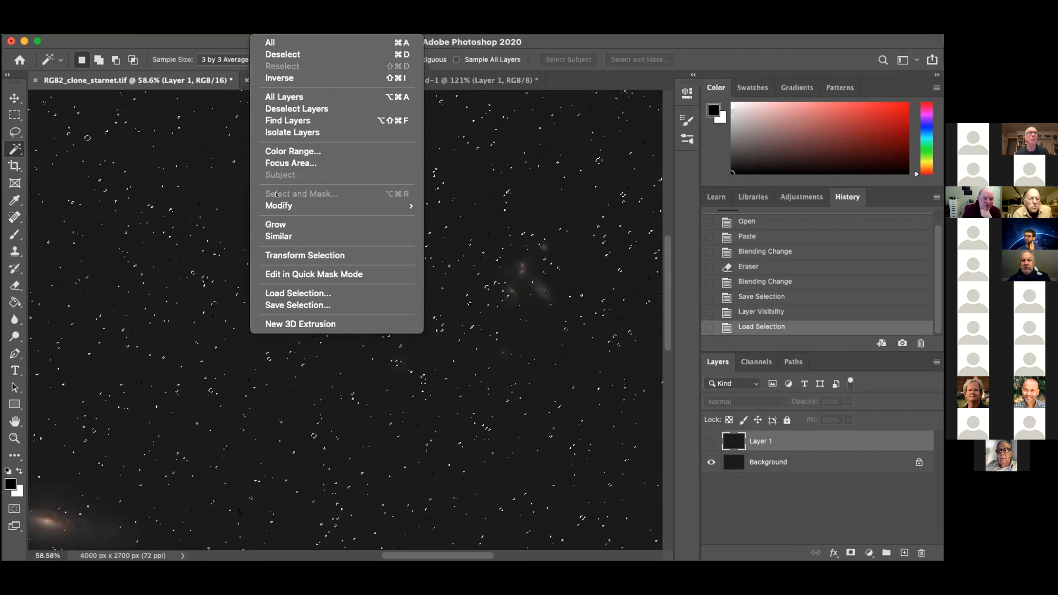
{"action": "mouse_move", "coordinate": [276, 206]}
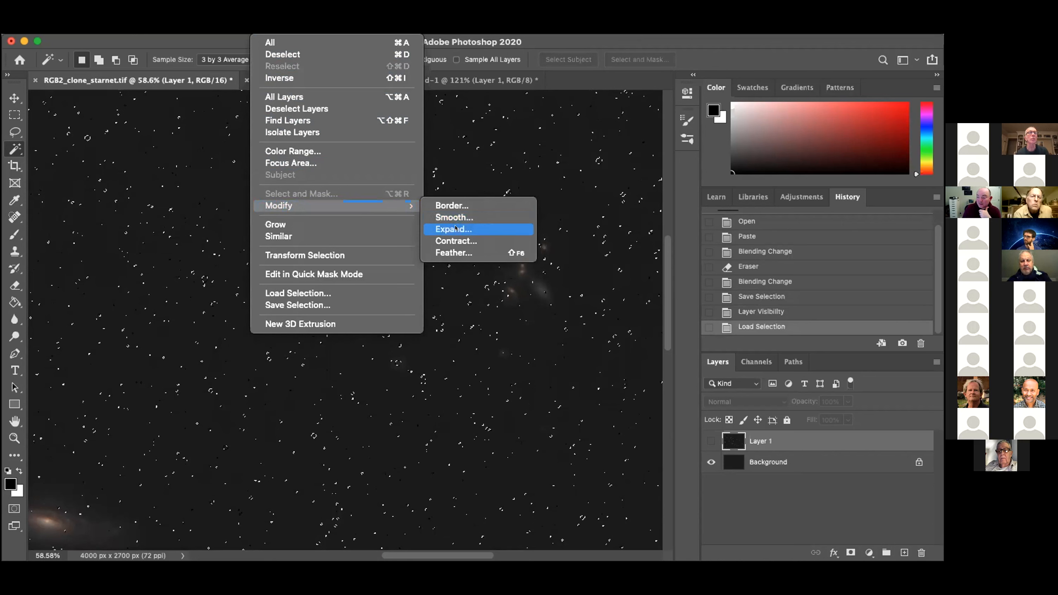
{"action": "left_click", "coordinate": [477, 236]}
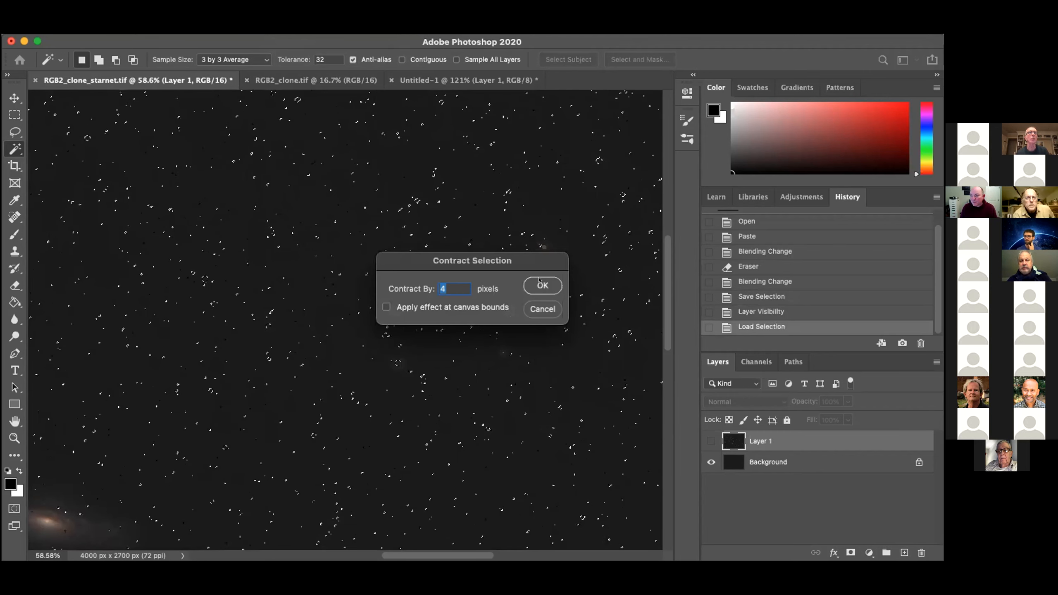
{"action": "left_click", "coordinate": [539, 280]}
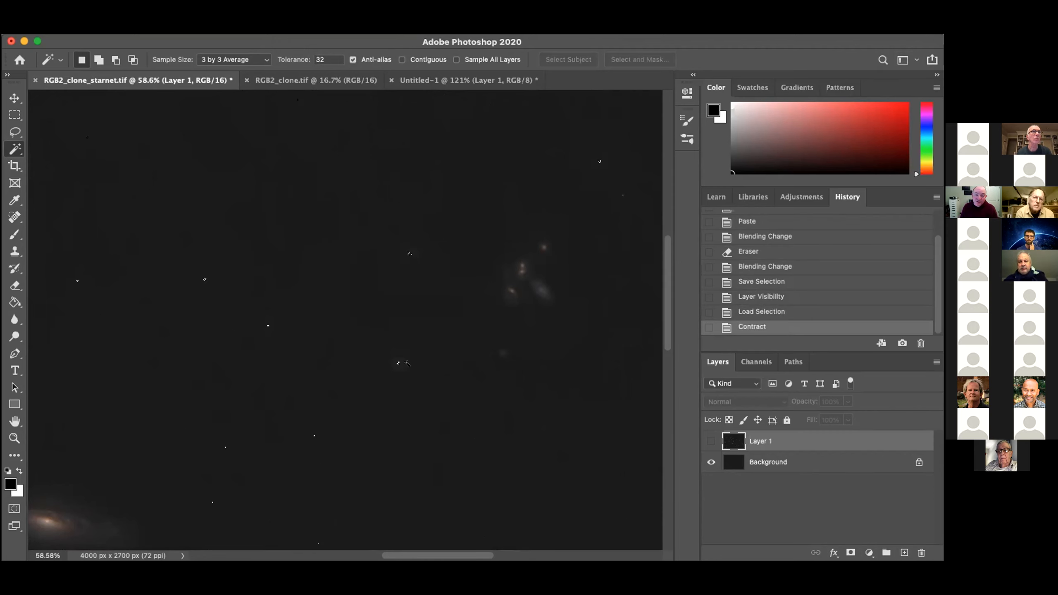
Step: Expand the contracted star selection by 10 pixels
{"action": "left_click", "coordinate": [278, 37]}
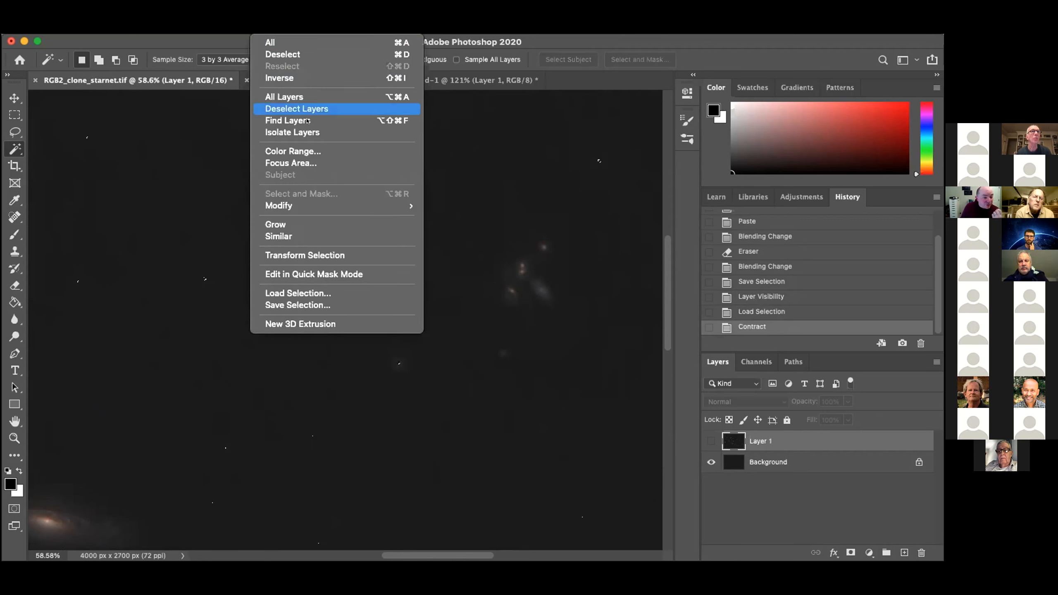
{"action": "mouse_move", "coordinate": [400, 205]}
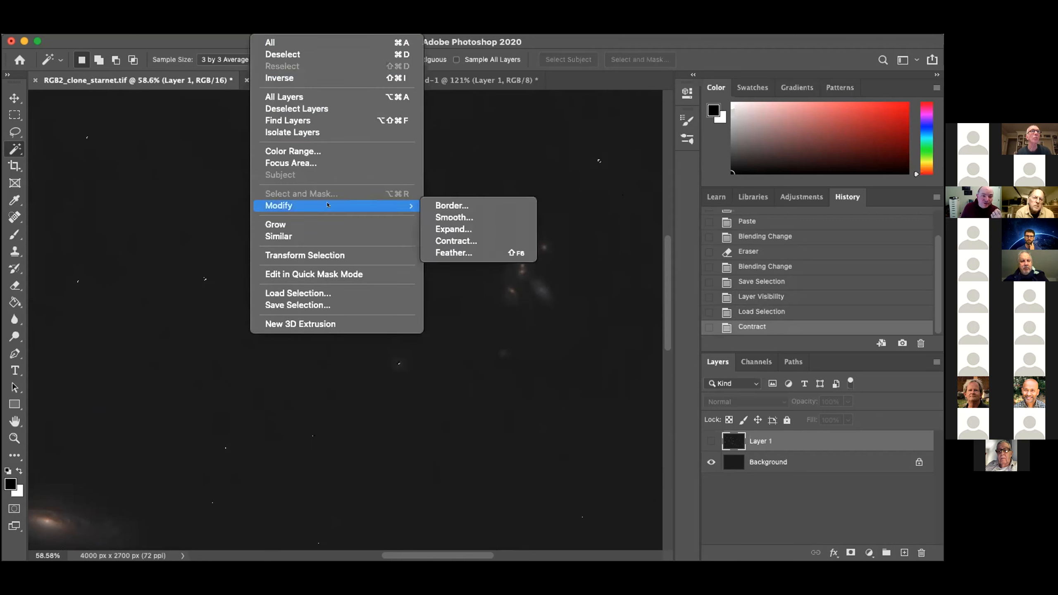
{"action": "left_click", "coordinate": [453, 229]}
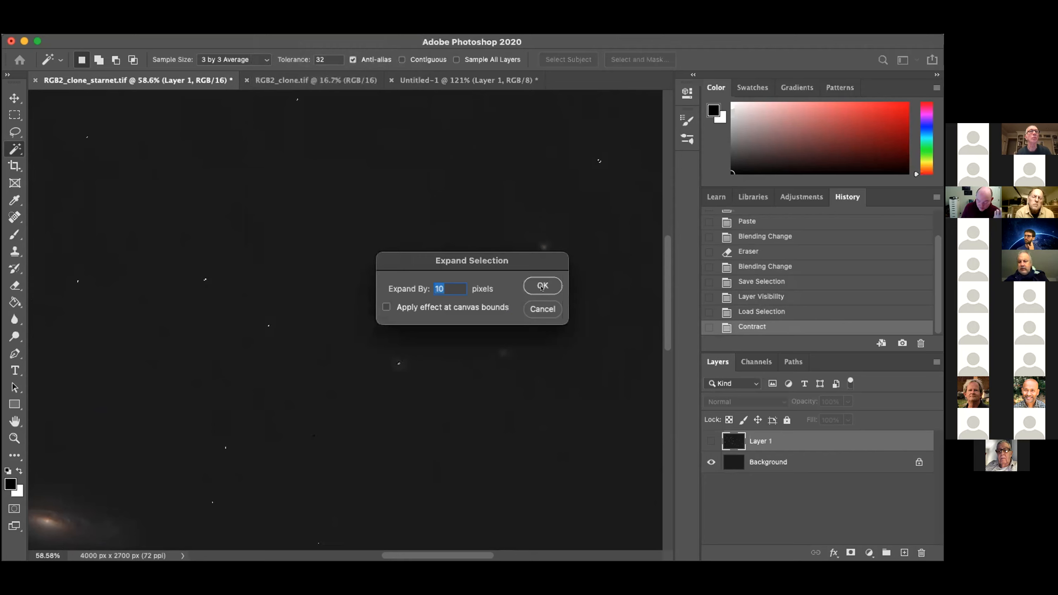
{"action": "key", "text": "Return"}
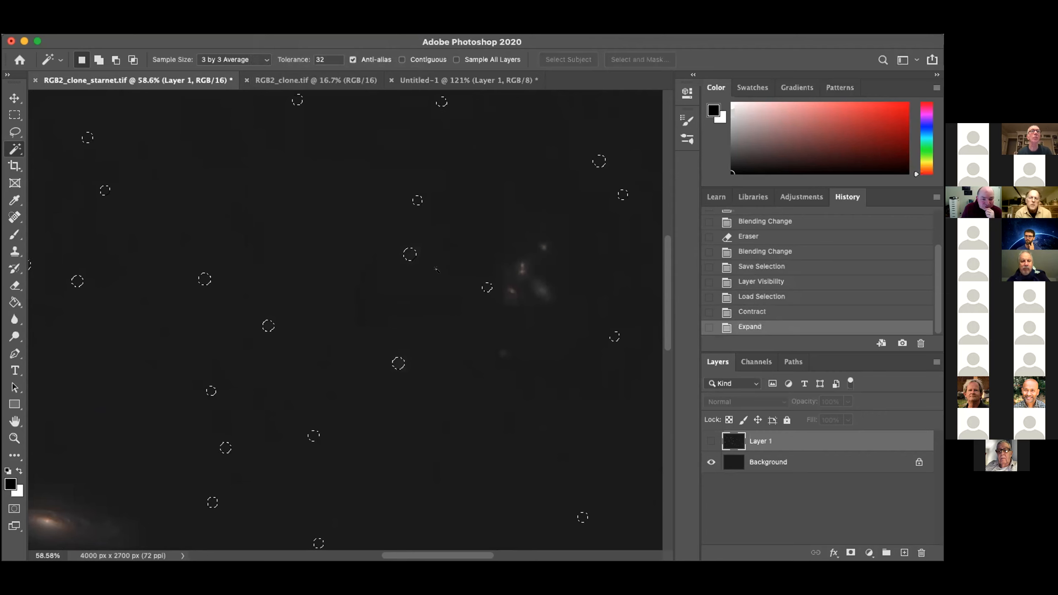
Step: Examine the expanded selection circles across the starless background and around the galaxies
{"action": "scroll", "coordinate": [437, 254], "scroll_direction": "right", "scroll_amount": 5}
{"action": "scroll", "coordinate": [466, 240], "scroll_direction": "left", "scroll_amount": 6}
{"action": "scroll", "coordinate": [465, 240], "scroll_direction": "down", "scroll_amount": 2}
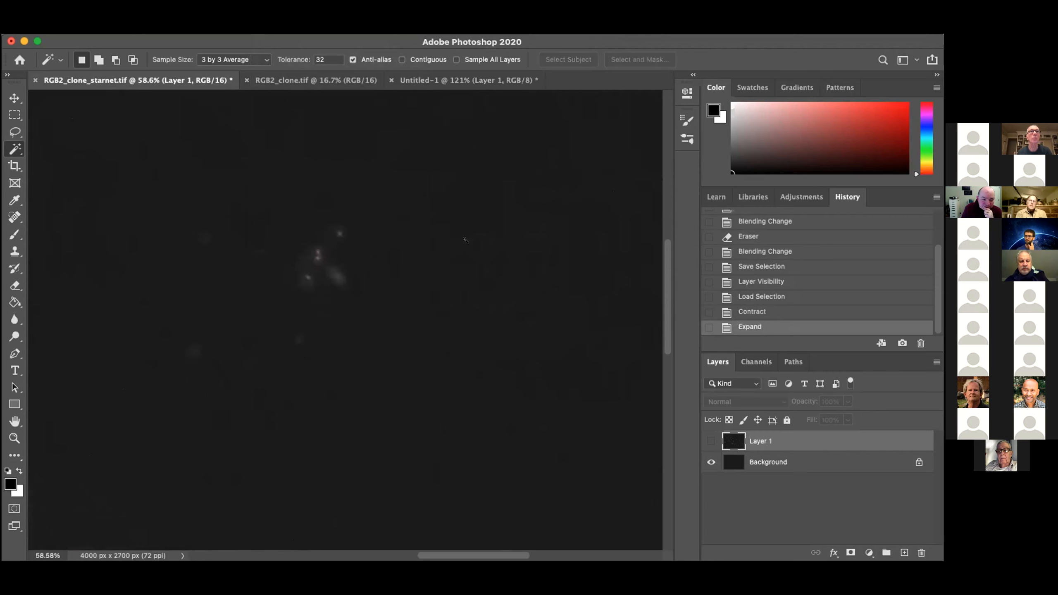
{"action": "scroll", "coordinate": [465, 240], "scroll_direction": "up", "scroll_amount": 4}
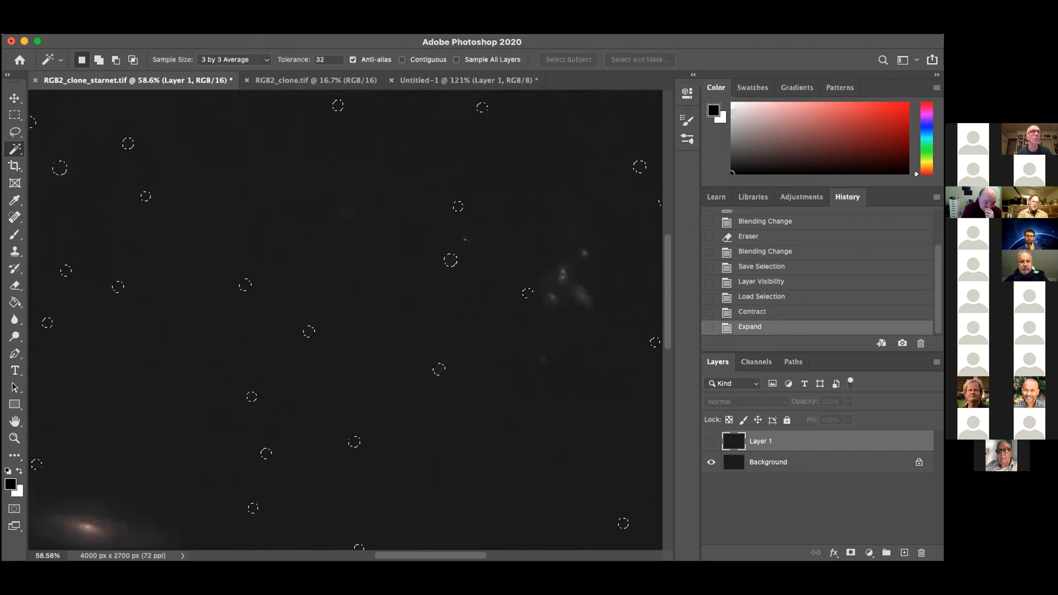
{"action": "scroll", "coordinate": [465, 240], "scroll_direction": "down", "scroll_amount": 3}
{"action": "scroll", "coordinate": [465, 240], "scroll_direction": "right", "scroll_amount": 3}
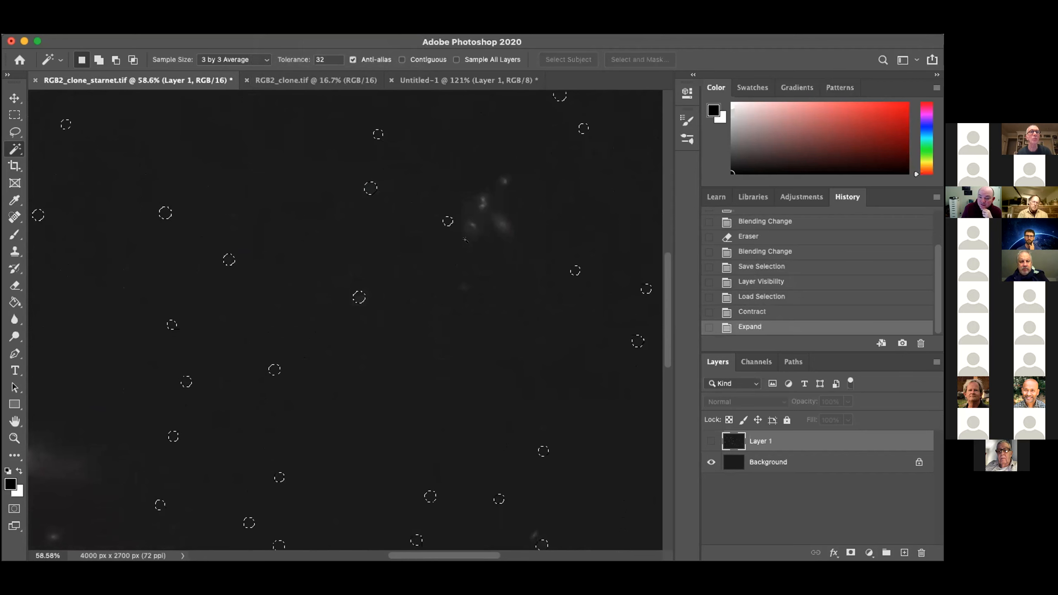
{"action": "scroll", "coordinate": [465, 240], "scroll_direction": "up", "scroll_amount": 4}
{"action": "scroll", "coordinate": [465, 240], "scroll_direction": "left", "scroll_amount": 3}
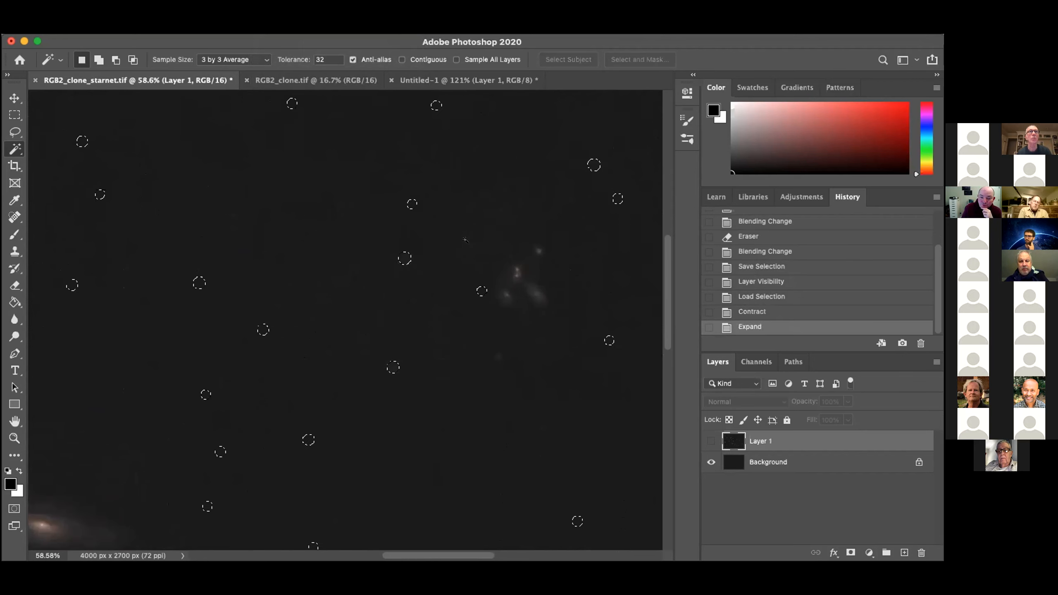
{"action": "scroll", "coordinate": [465, 240], "scroll_direction": "down", "scroll_amount": 3}
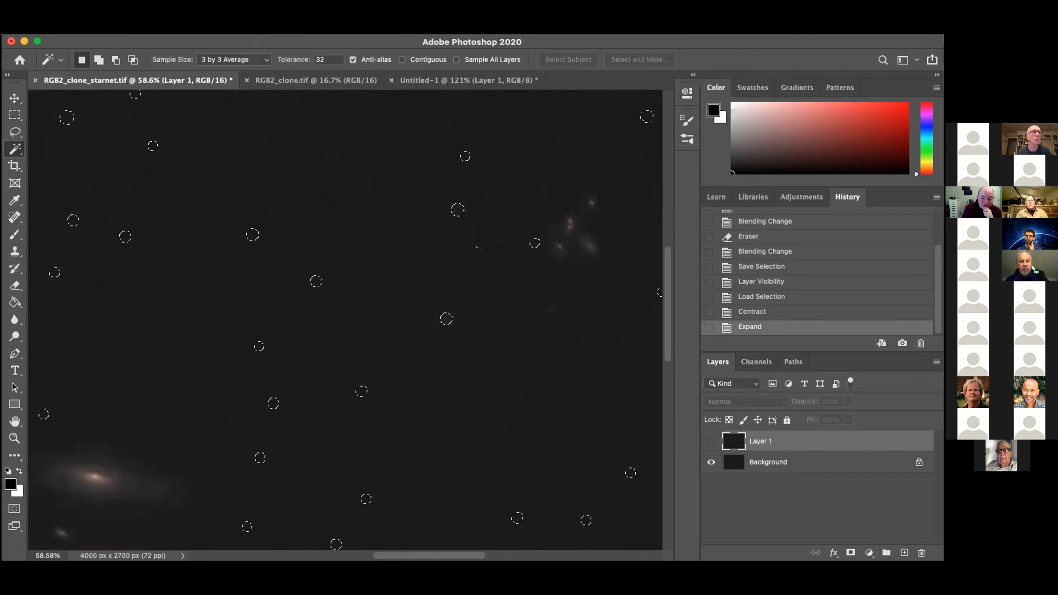
Step: Fill the selected star areas on the Background layer with Content-Aware, using Color Adaptation, Normal mode and 85% opacity
{"action": "left_click", "coordinate": [730, 459]}
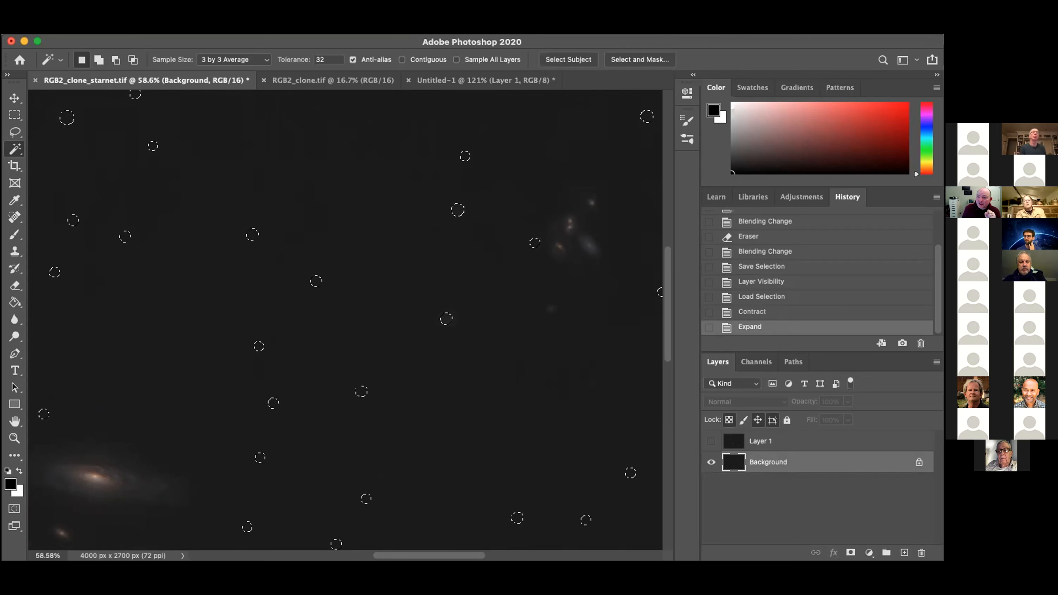
{"action": "left_click", "coordinate": [160, 28]}
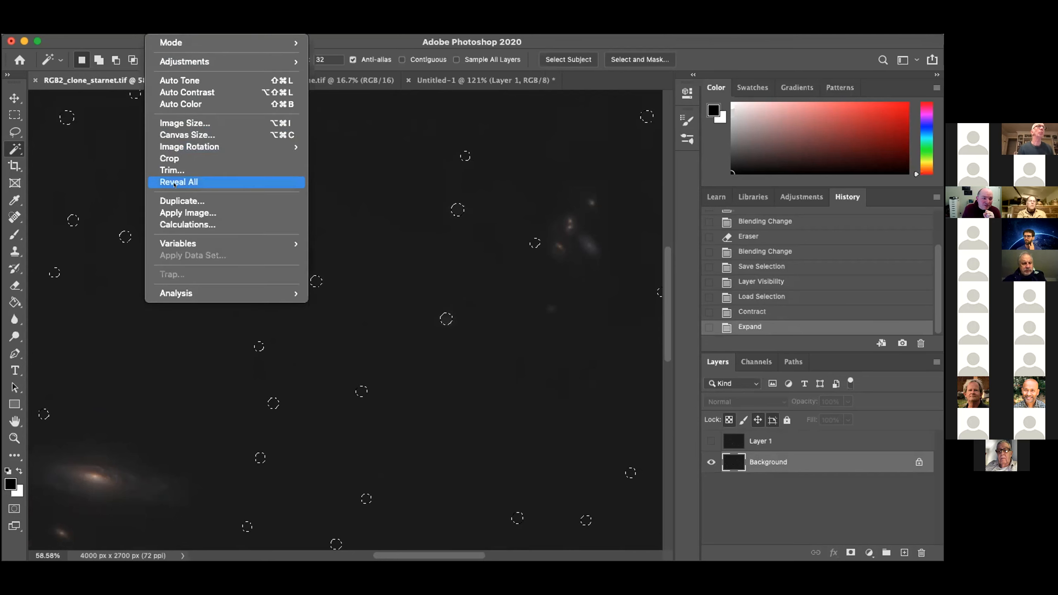
{"action": "mouse_move", "coordinate": [129, 27]}
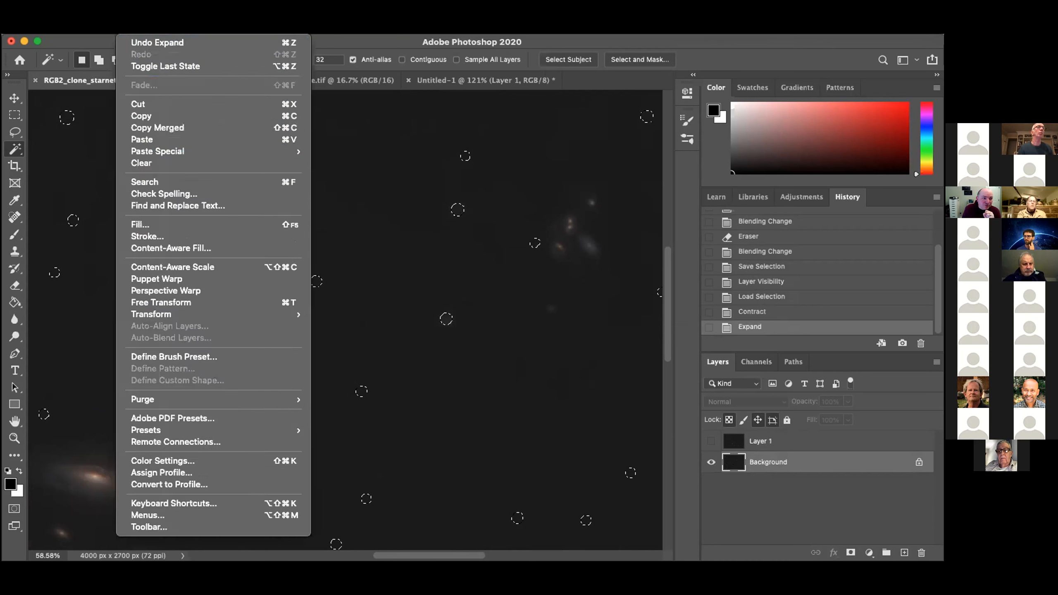
{"action": "left_click", "coordinate": [160, 226]}
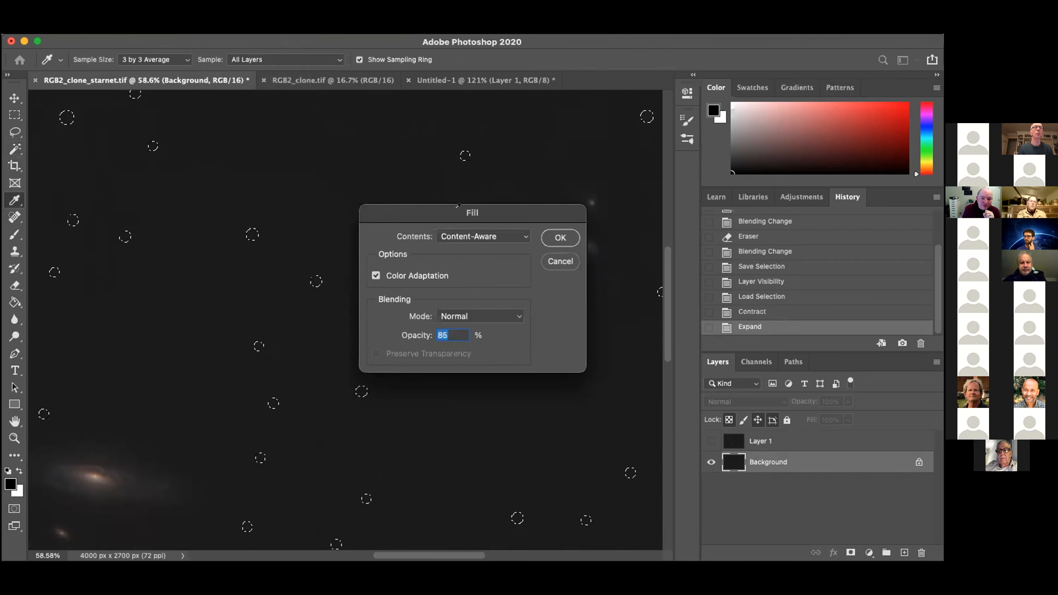
{"action": "left_click", "coordinate": [506, 236]}
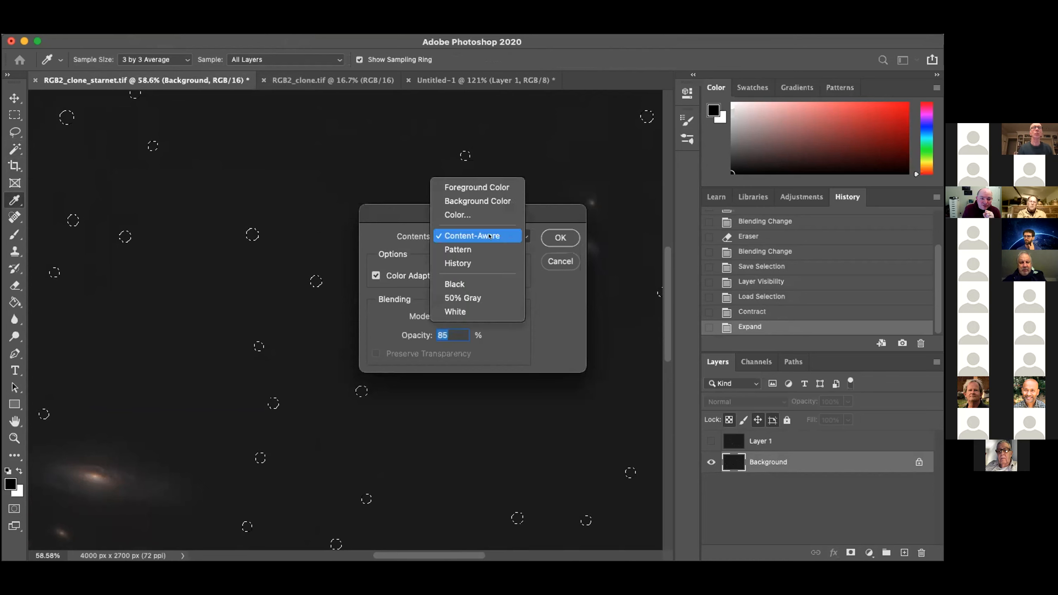
{"action": "left_click", "coordinate": [412, 230]}
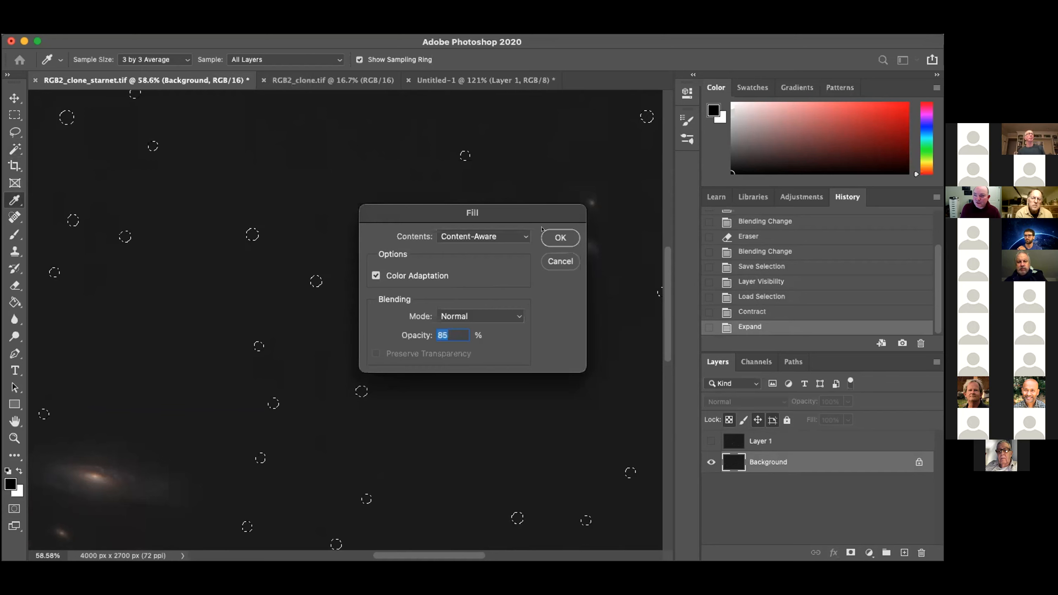
{"action": "left_click", "coordinate": [559, 238]}
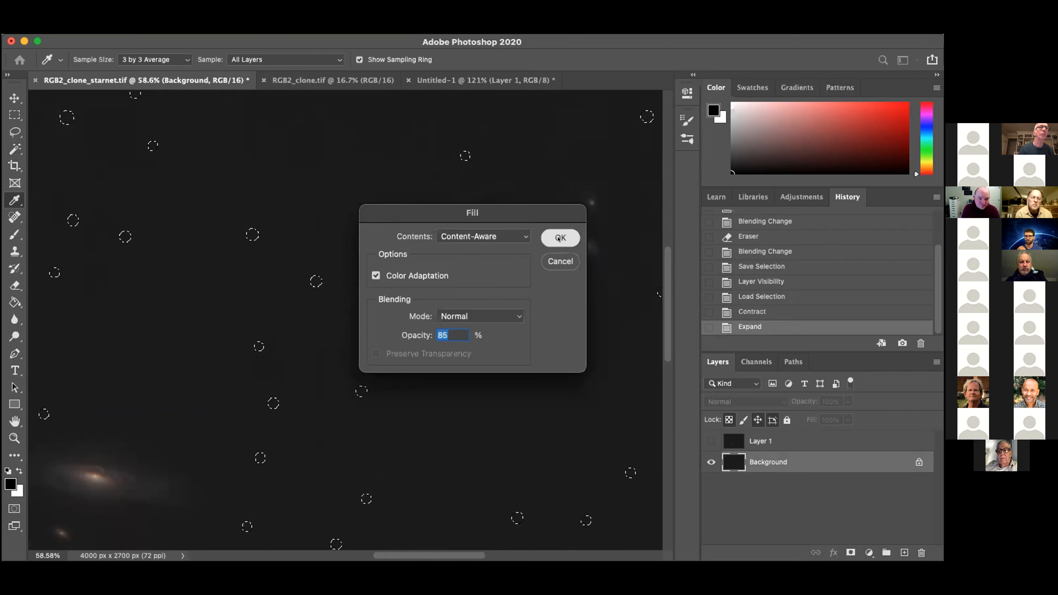
{"action": "key", "text": "w"}
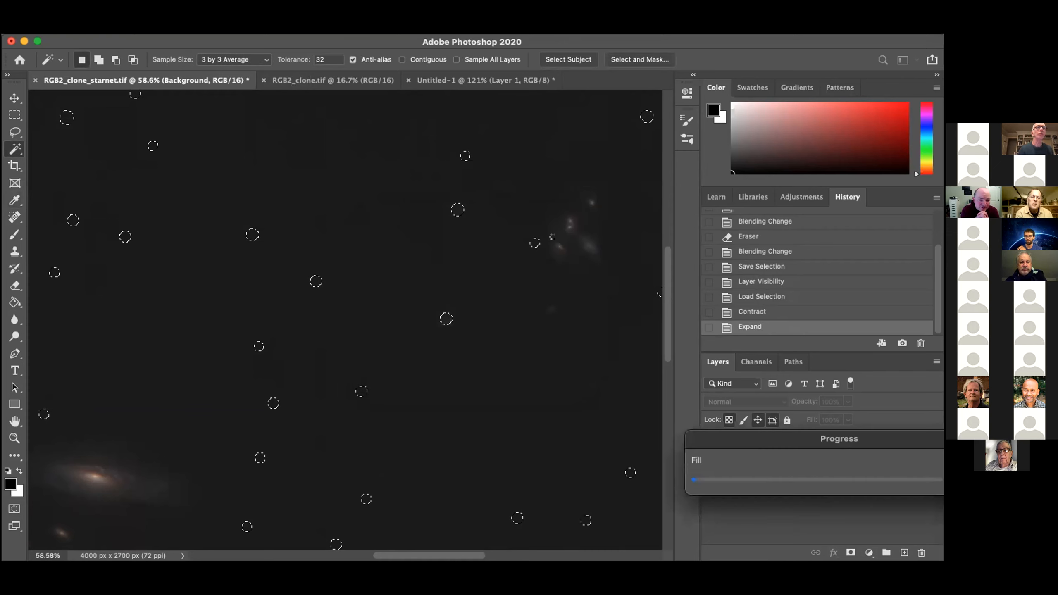
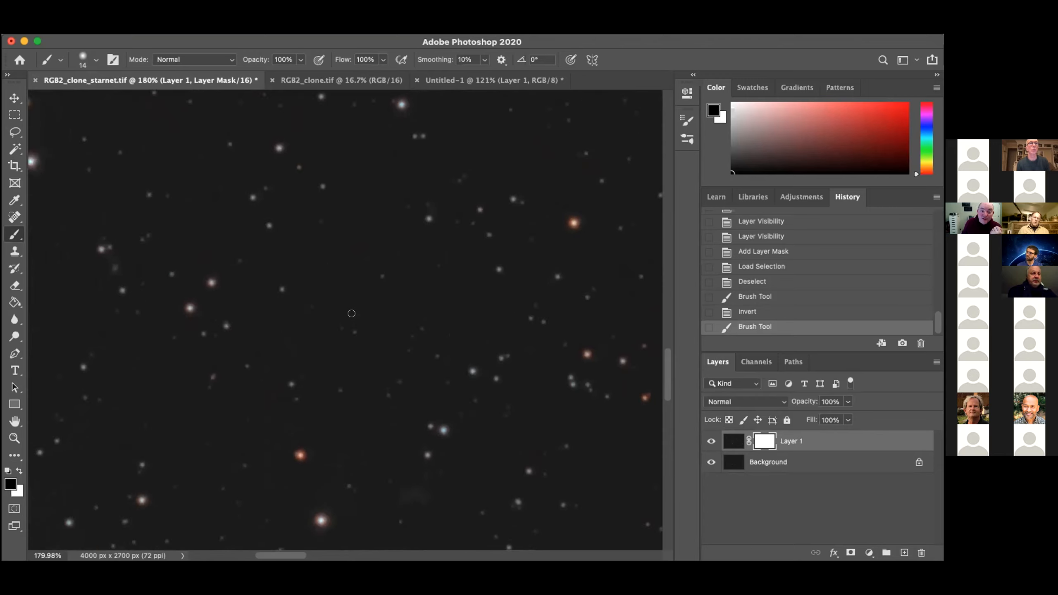
{"action": "scroll", "coordinate": [351, 313], "scroll_direction": "down", "scroll_amount": 2}
{"action": "scroll", "coordinate": [351, 313], "scroll_direction": "right", "scroll_amount": 2}
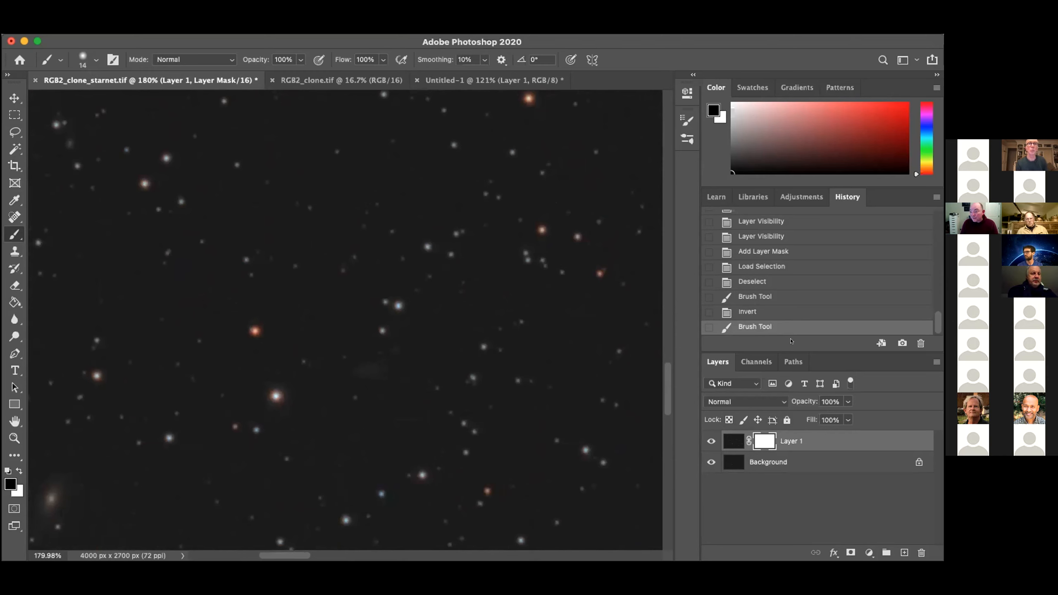
Step: Invert the Layer 1 mask to hide the stars and view the whole starless image
{"action": "key", "text": "super+i"}
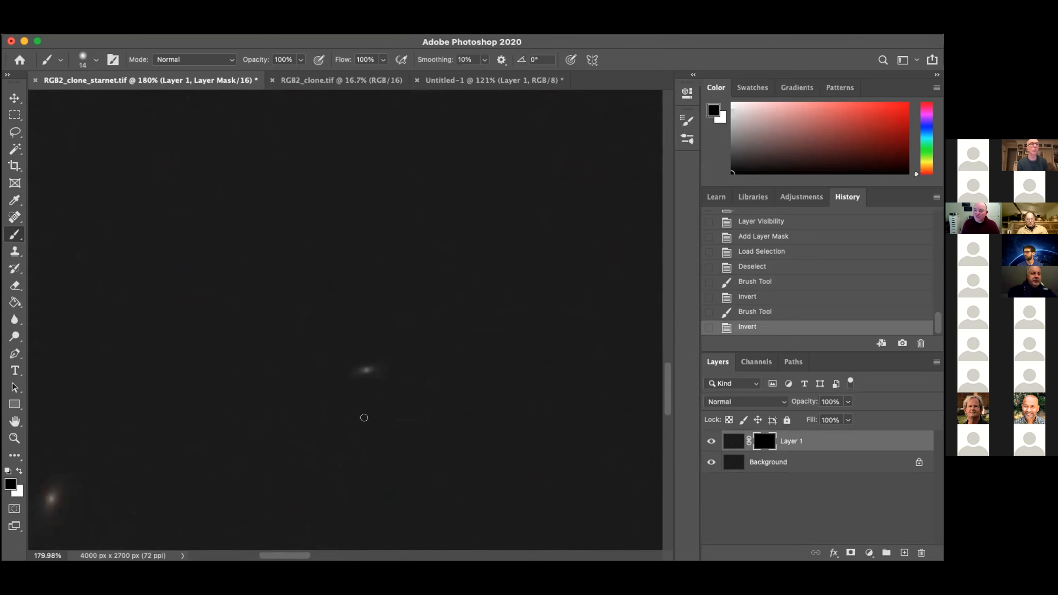
{"action": "scroll", "coordinate": [357, 385], "scroll_direction": "down", "scroll_amount": 5}
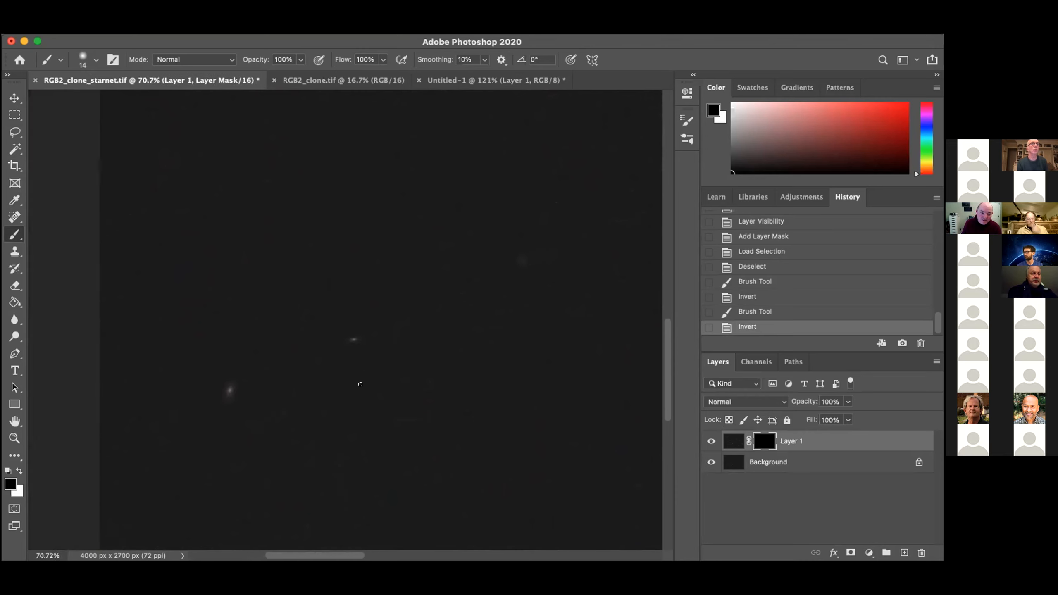
{"action": "scroll", "coordinate": [360, 384], "scroll_direction": "down", "scroll_amount": 5}
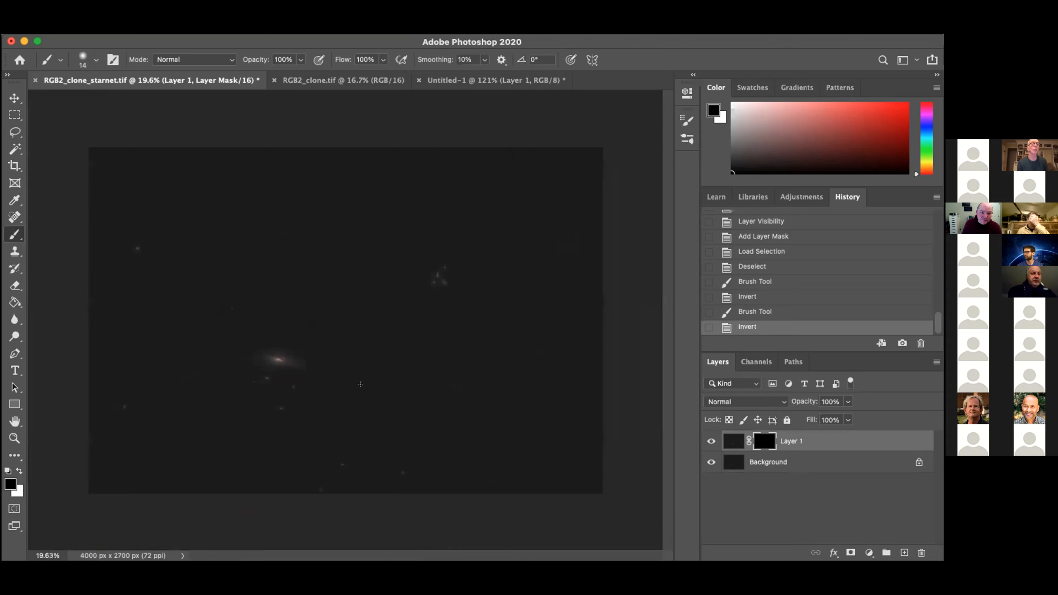
{"action": "scroll", "coordinate": [358, 349], "scroll_direction": "up", "scroll_amount": 2}
{"action": "scroll", "coordinate": [354, 300], "scroll_direction": "down", "scroll_amount": 1}
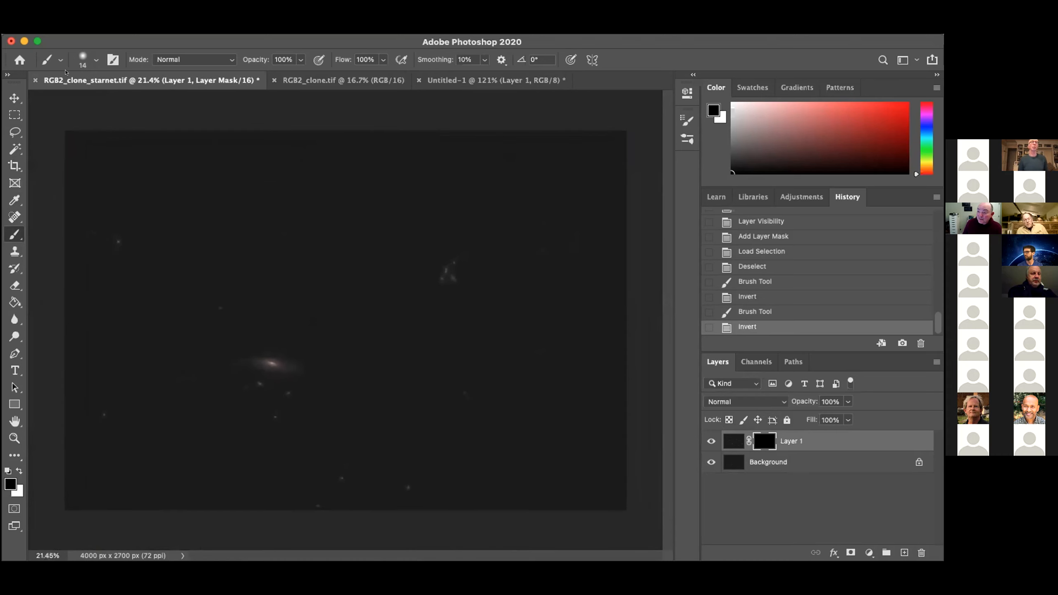
Step: Save a copy without layers as RGB2_clone_starnet.tif in the Temp2 folder, as TIFF with no image compression
{"action": "left_click", "coordinate": [102, 28]}
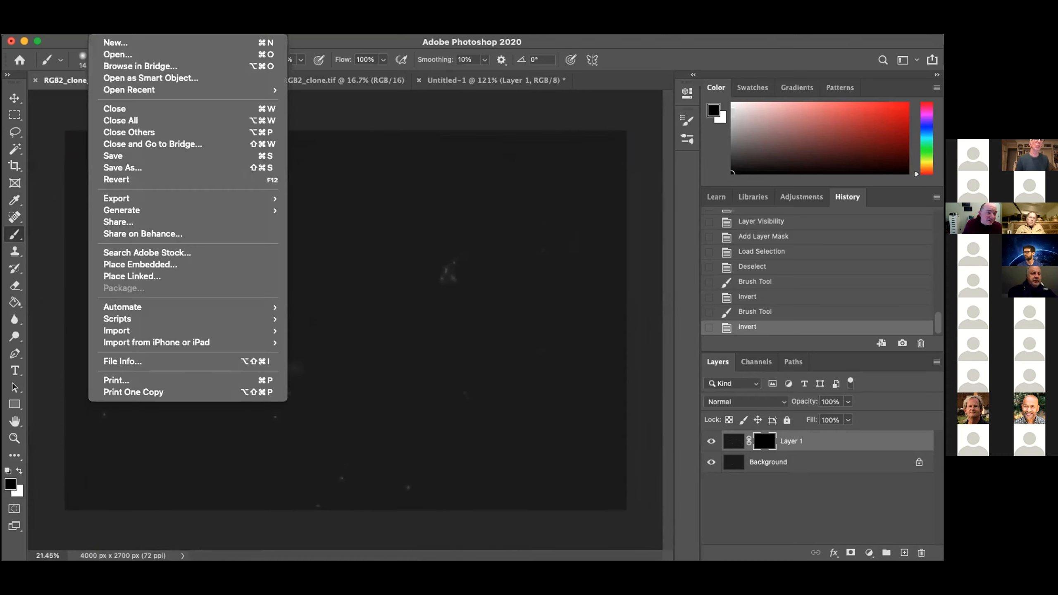
{"action": "left_click", "coordinate": [133, 167]}
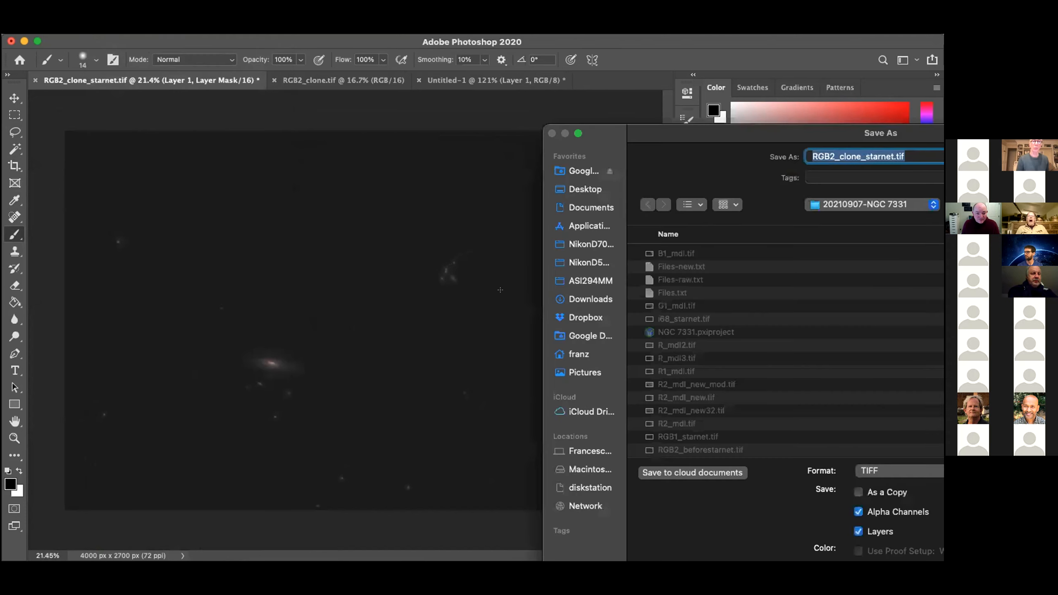
{"action": "scroll", "coordinate": [412, 292], "scroll_direction": "down", "scroll_amount": 10}
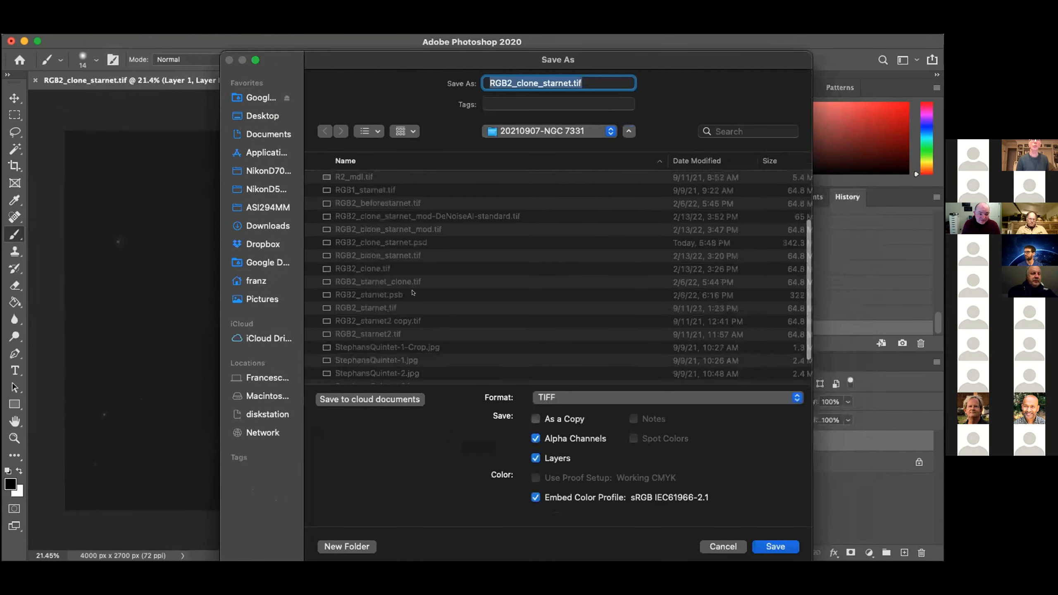
{"action": "double_click", "coordinate": [354, 368]}
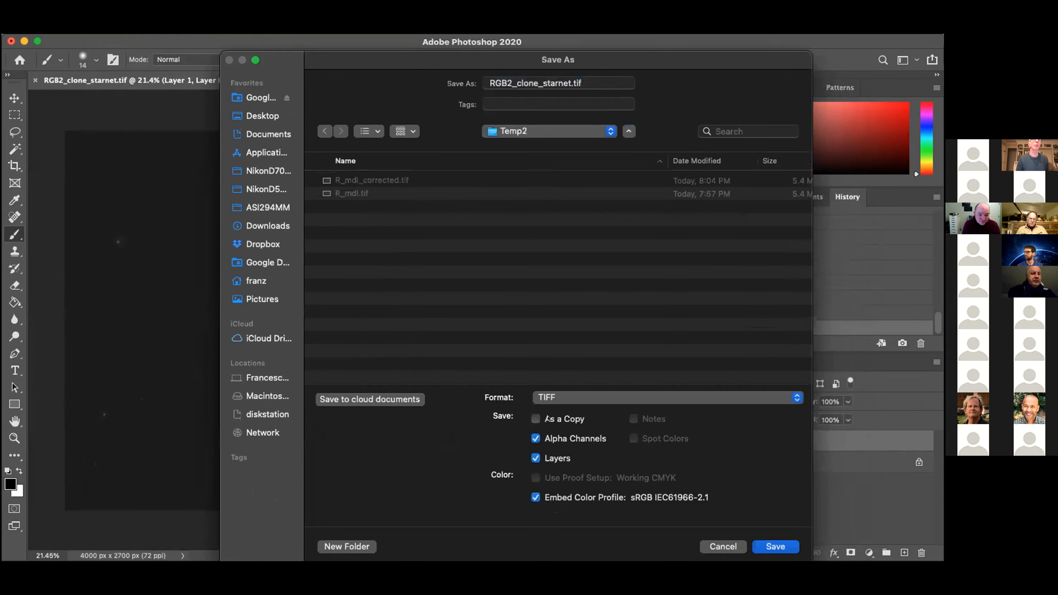
{"action": "left_click", "coordinate": [534, 458]}
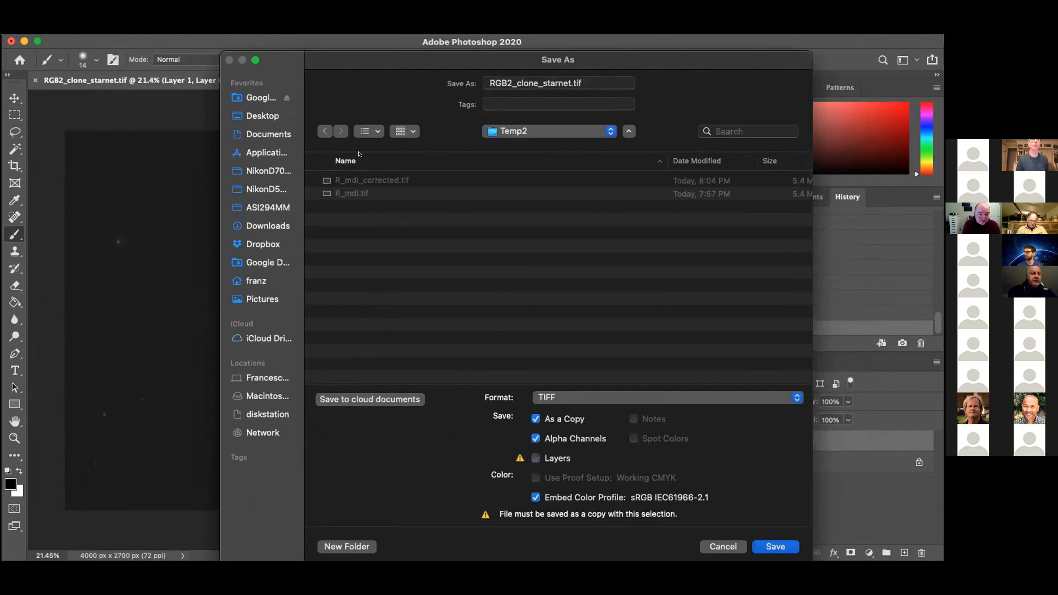
{"action": "left_click", "coordinate": [571, 82]}
{"action": "left_click", "coordinate": [780, 543]}
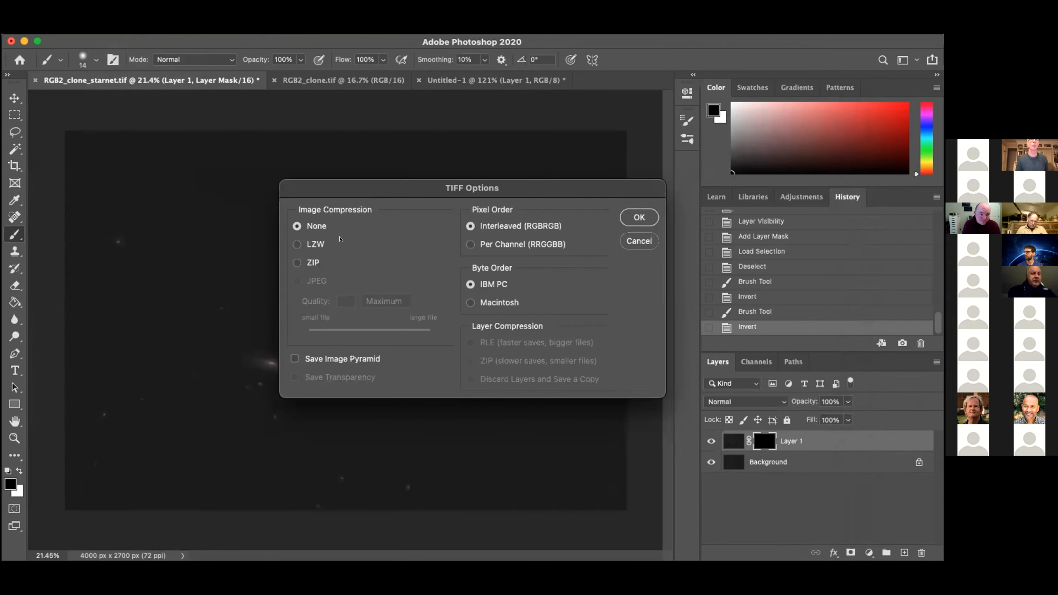
{"action": "left_click", "coordinate": [638, 217]}
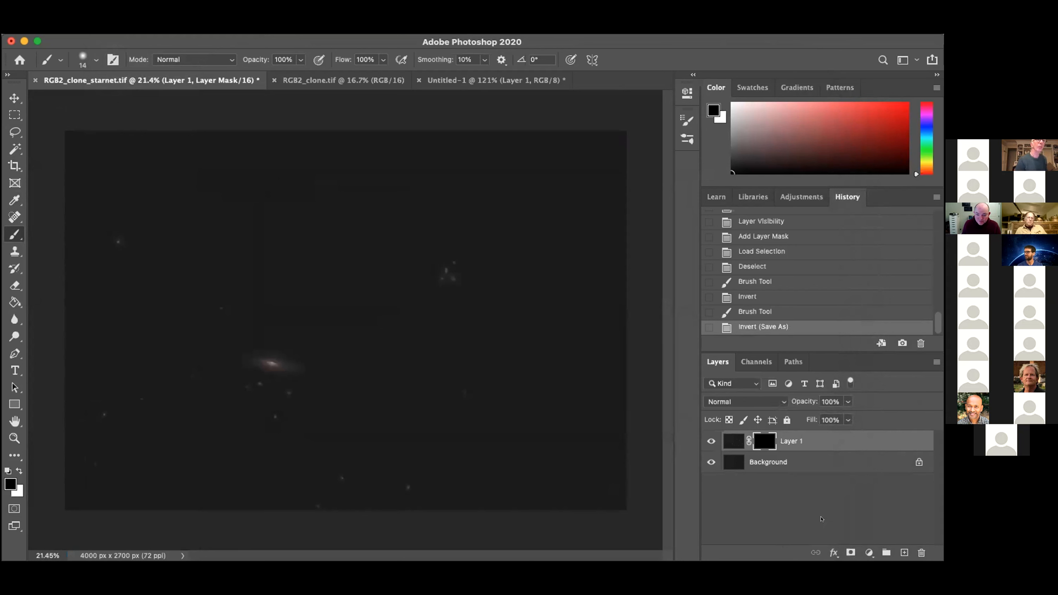
Step: Switch to PixInsight, open RGB2_clone_starnet.tif from the Temp2 folder to check it, and close it
{"action": "key", "text": "super+Tab"}
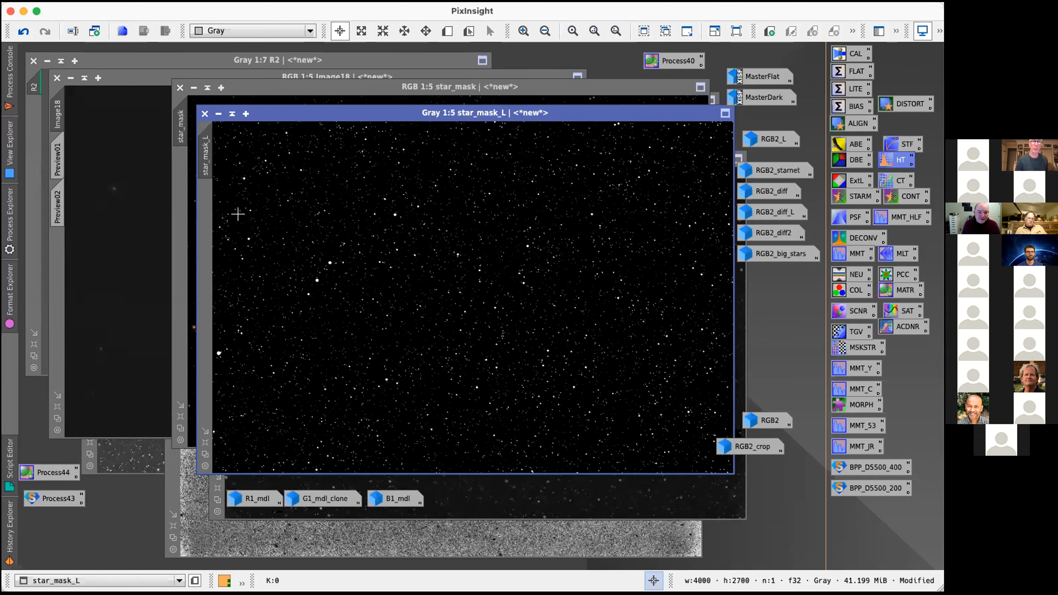
{"action": "left_click", "coordinate": [91, 1]}
{"action": "left_click", "coordinate": [118, 12]}
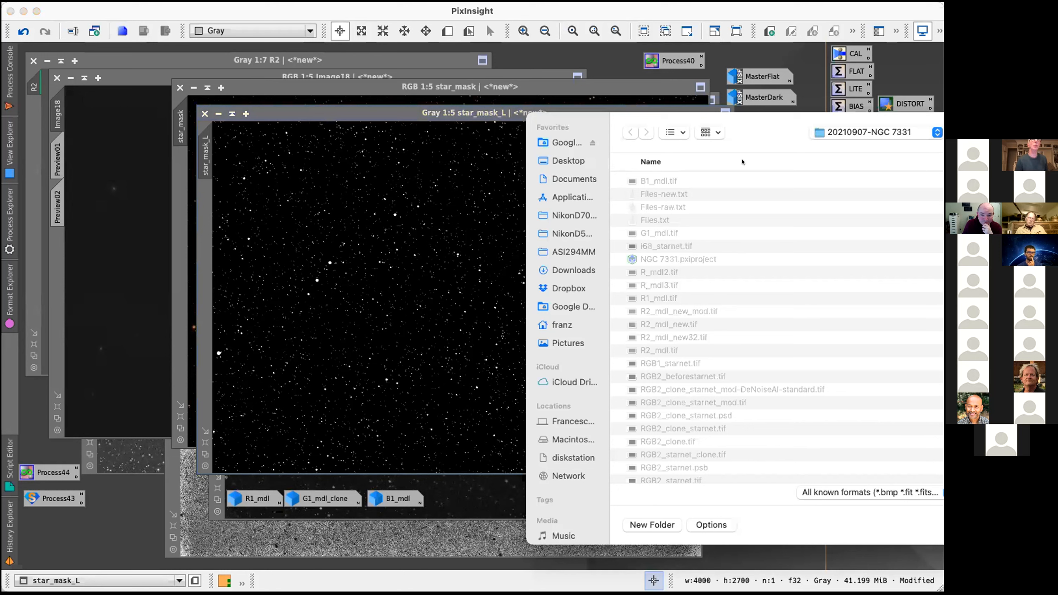
{"action": "scroll", "coordinate": [659, 350], "scroll_direction": "down", "scroll_amount": 5}
{"action": "double_click", "coordinate": [658, 417]}
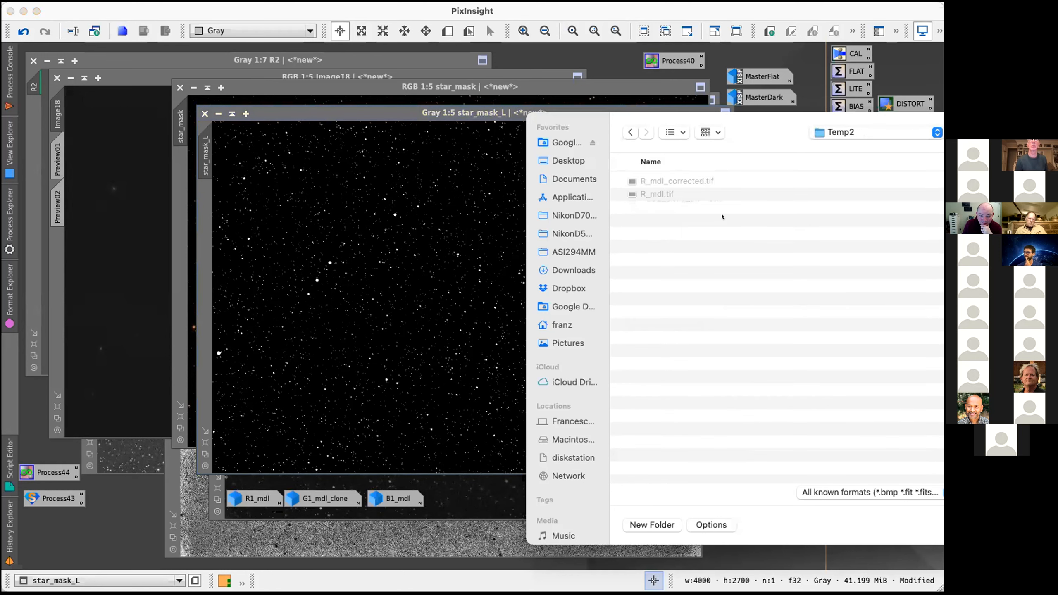
{"action": "double_click", "coordinate": [685, 207]}
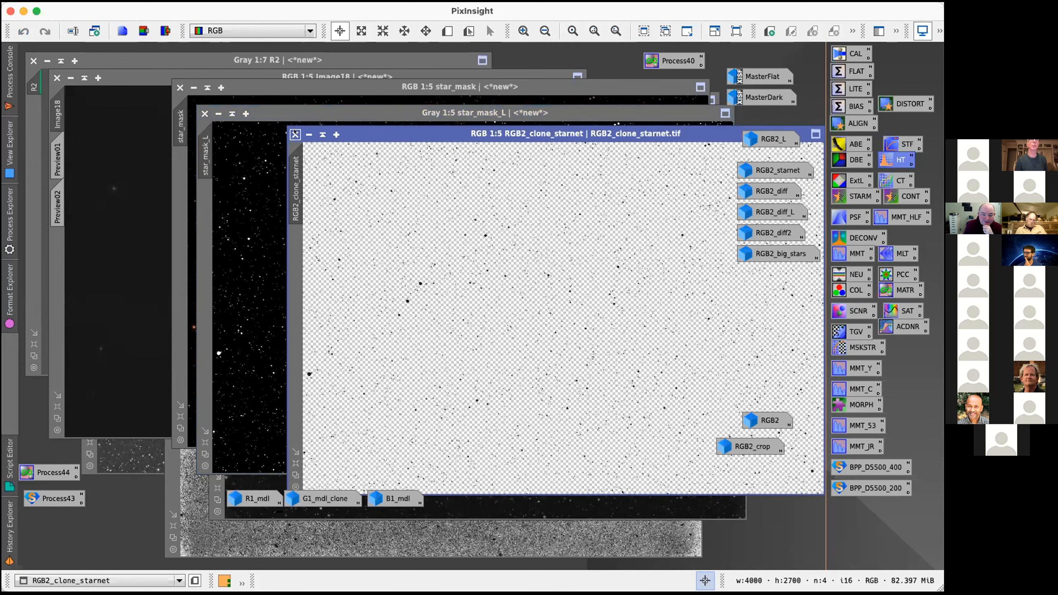
{"action": "left_click", "coordinate": [295, 133]}
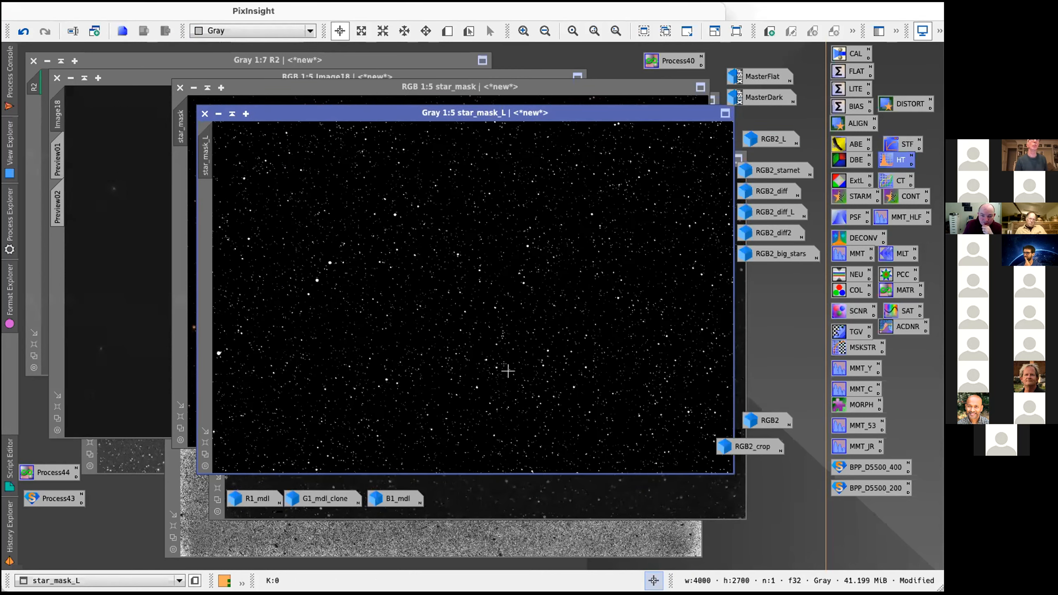
Step: Switch back to Photoshop and save an uncompressed TIFF copy without alpha channels or layers to Temp2, replacing RGB2_clone_starnet.tif
{"action": "key", "text": "super+Tab"}
{"action": "left_click", "coordinate": [98, 29]}
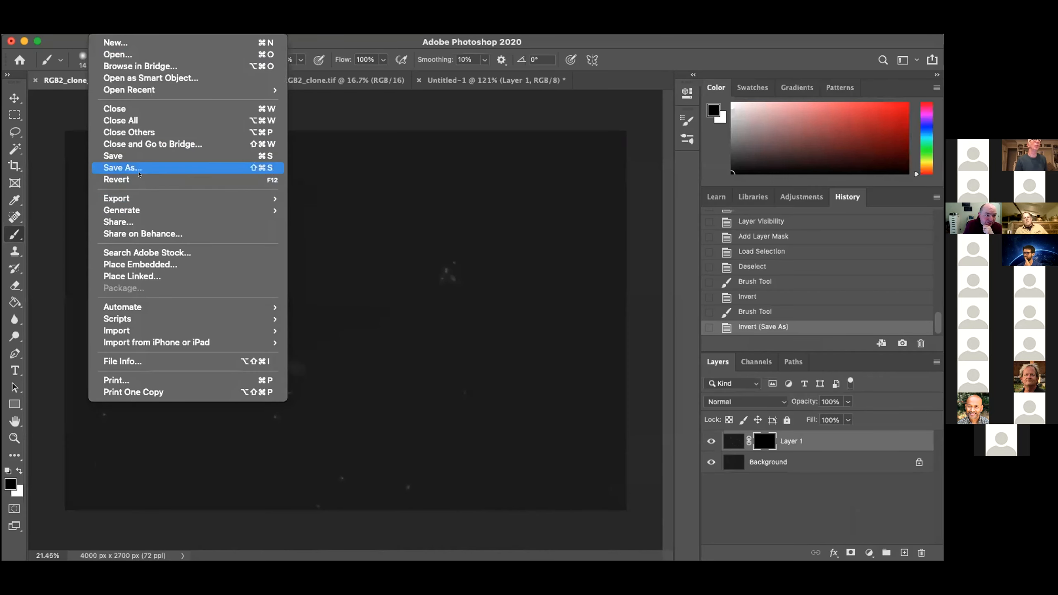
{"action": "left_click", "coordinate": [125, 168]}
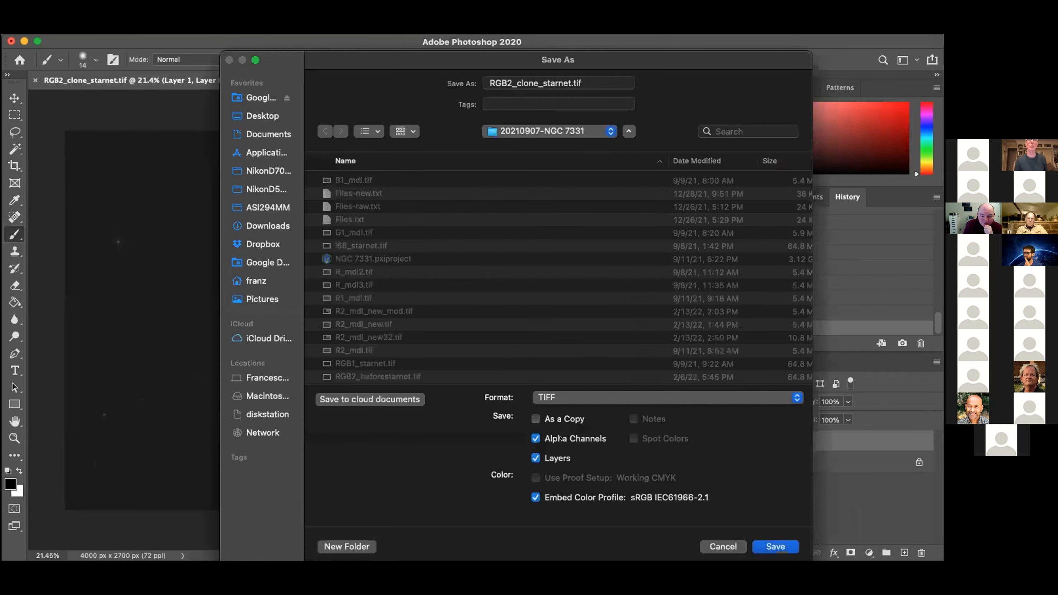
{"action": "left_click", "coordinate": [535, 438]}
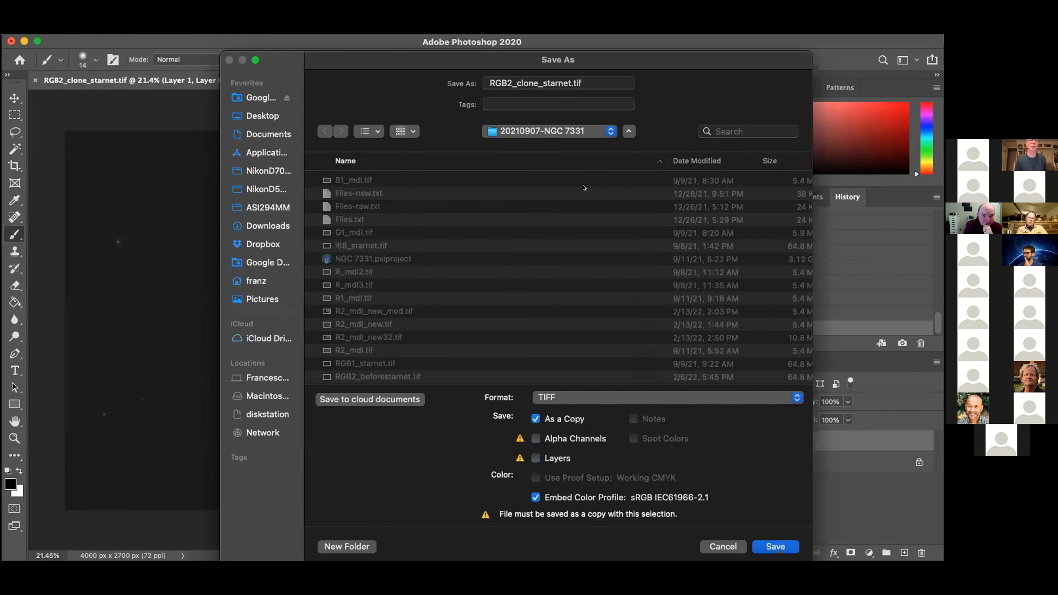
{"action": "scroll", "coordinate": [488, 237], "scroll_direction": "down", "scroll_amount": 5}
{"action": "double_click", "coordinate": [488, 363]}
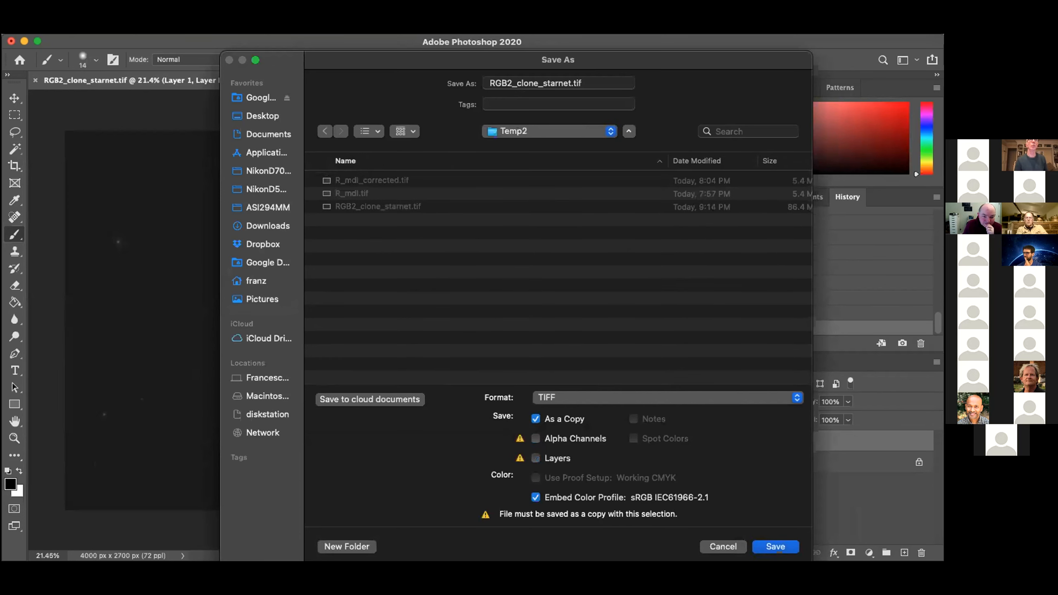
{"action": "left_click", "coordinate": [771, 545]}
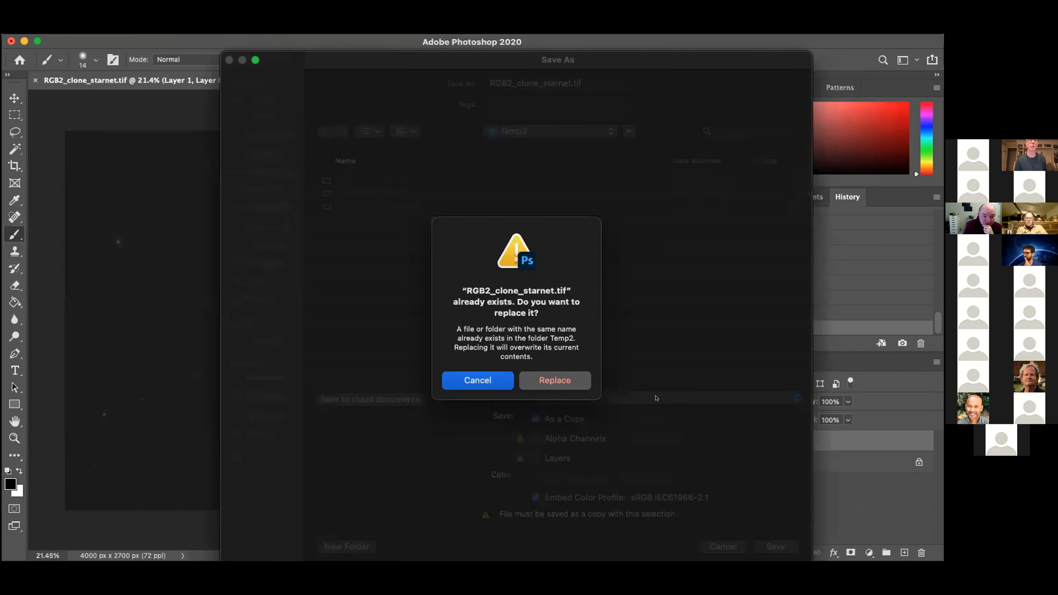
{"action": "left_click", "coordinate": [550, 379]}
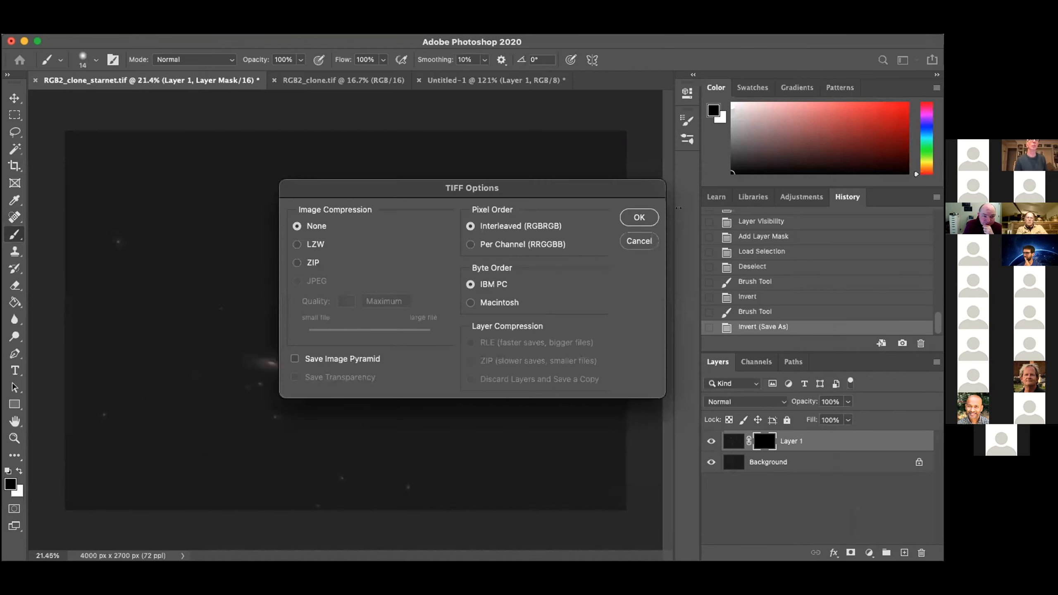
{"action": "left_click", "coordinate": [639, 217]}
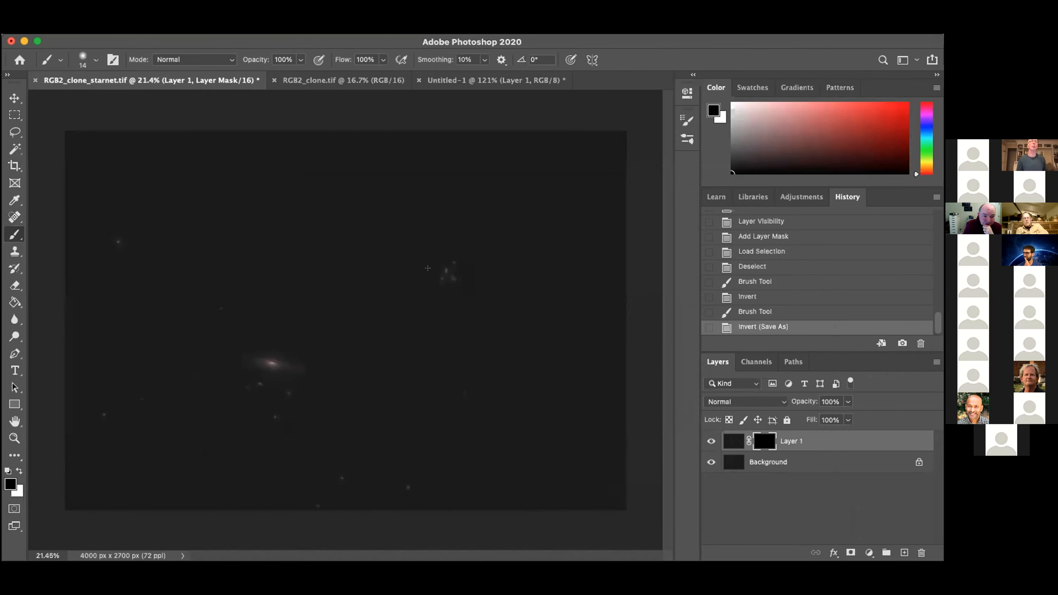
Step: Reopen the most recent RGB2_clone_starnet.tif in PixInsight, inspect the re-saved image, and close its window
{"action": "key", "text": "super+Tab"}
{"action": "left_click", "coordinate": [104, 2]}
{"action": "mouse_move", "coordinate": [120, 58]}
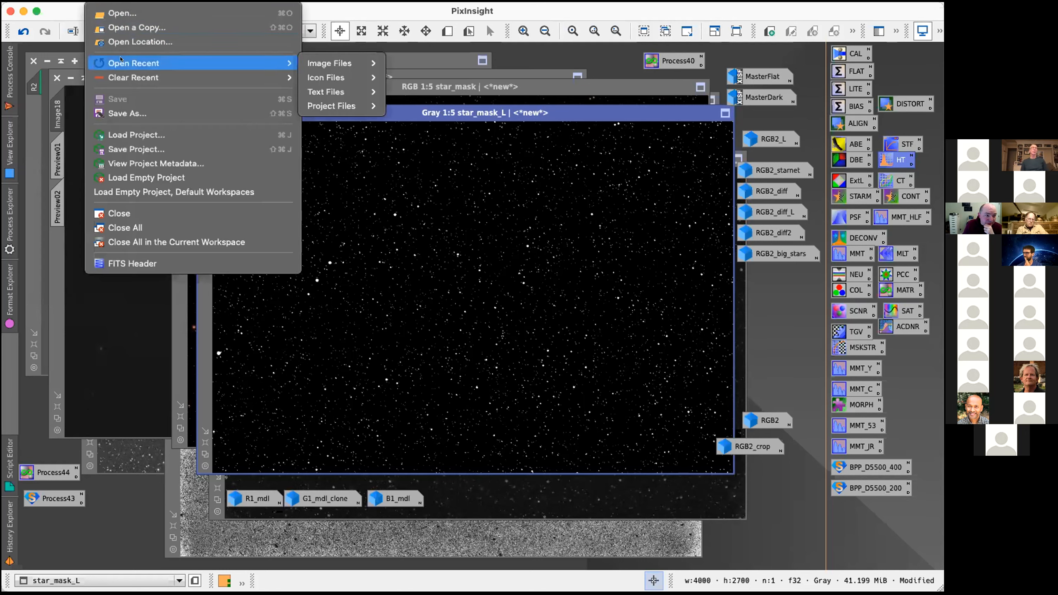
{"action": "mouse_move", "coordinate": [379, 61]}
{"action": "left_click", "coordinate": [496, 62]}
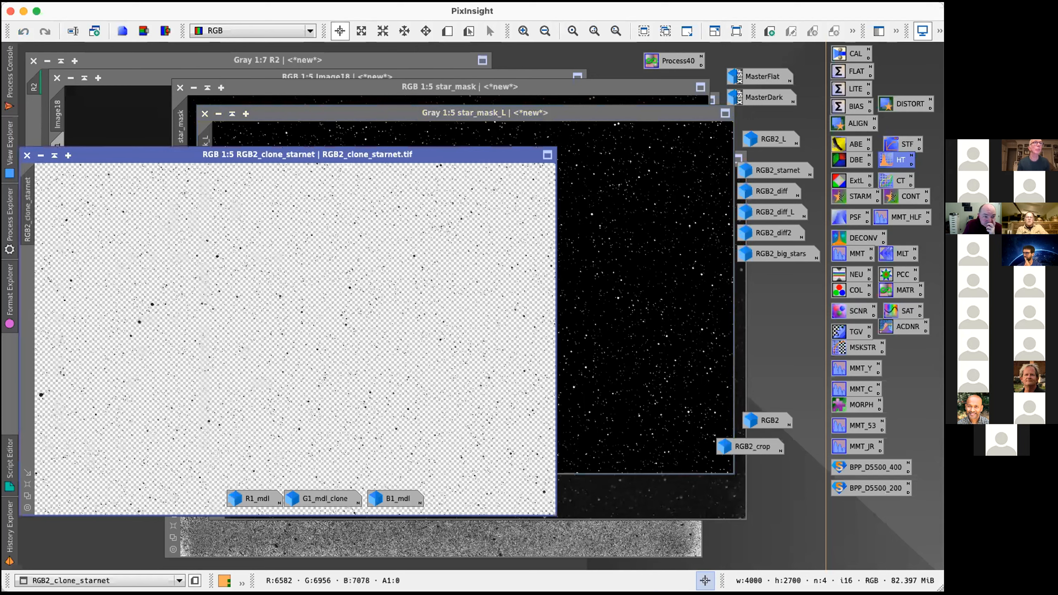
{"action": "left_click_drag", "start_coordinate": [399, 154], "coordinate": [607, 113]}
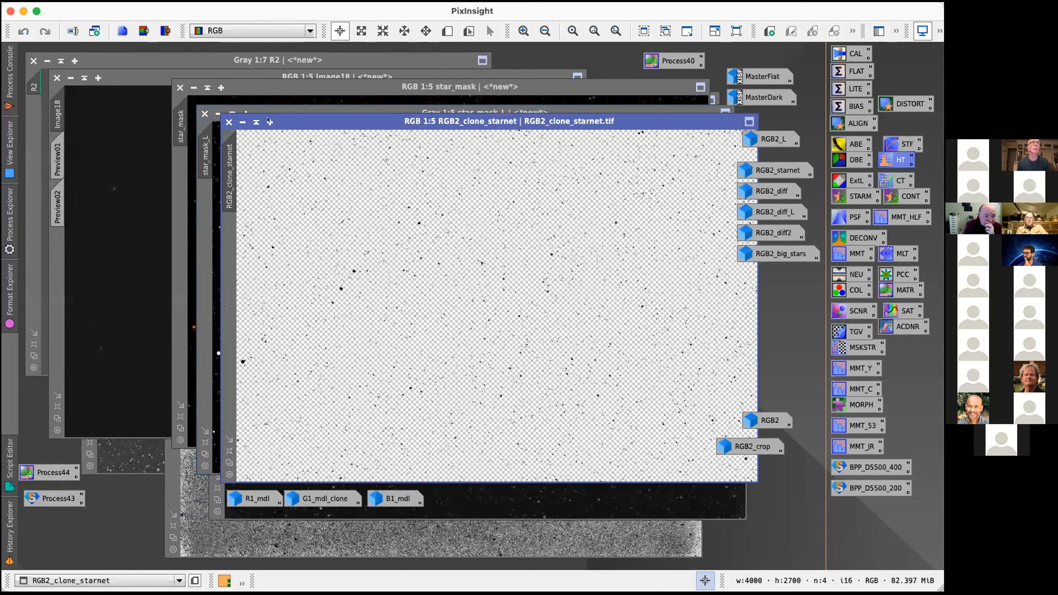
{"action": "left_click", "coordinate": [229, 124]}
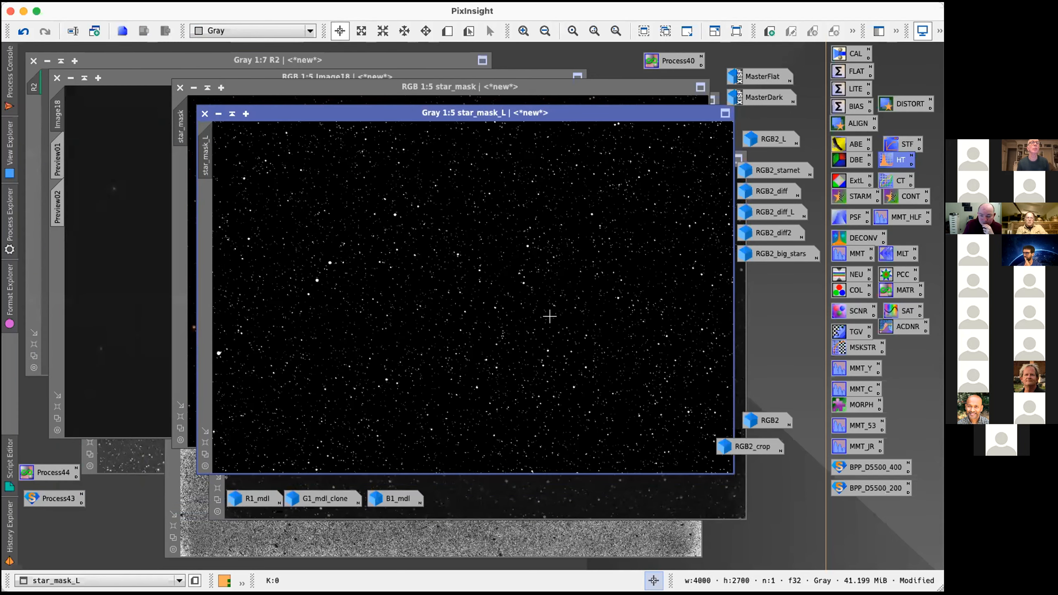
Step: Return to Photoshop and flatten Layer 1 and the Background of RGB2_clone_starnet.tif into a single layer
{"action": "key", "text": "ctrl+Right"}
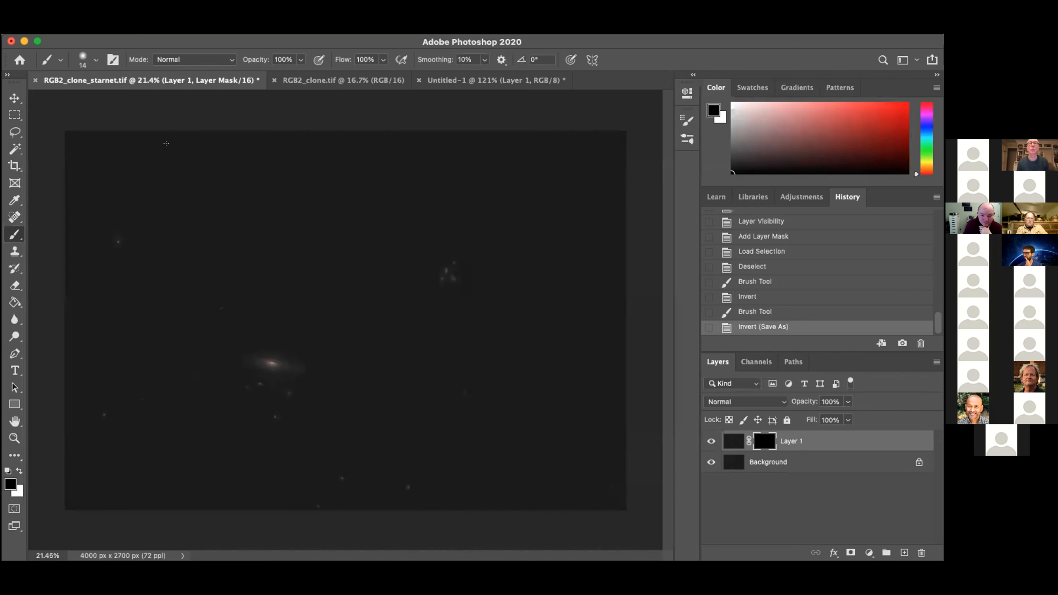
{"action": "left_click", "coordinate": [729, 447]}
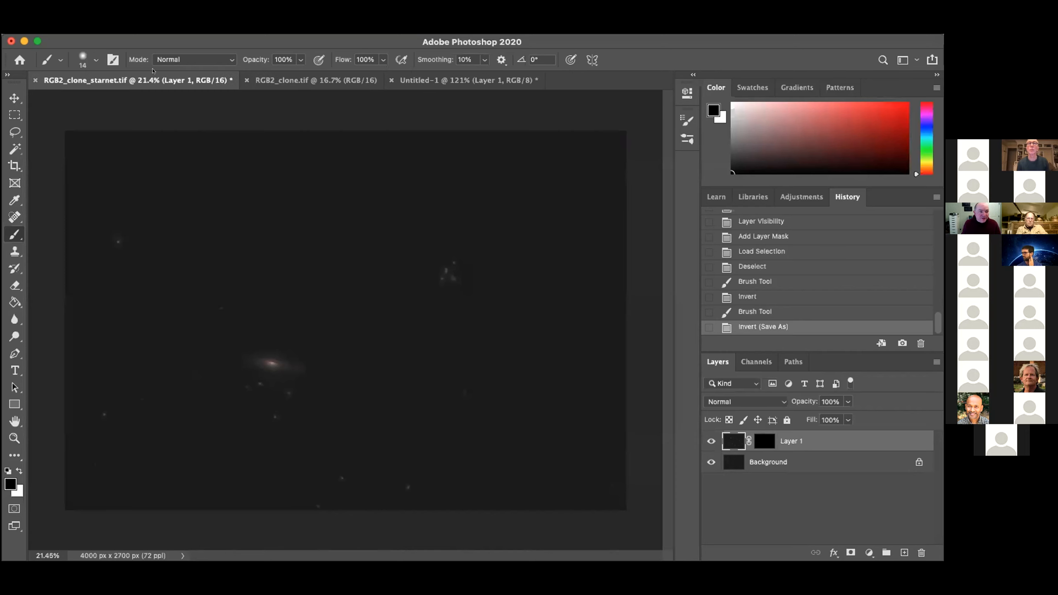
{"action": "left_click", "coordinate": [197, 28]}
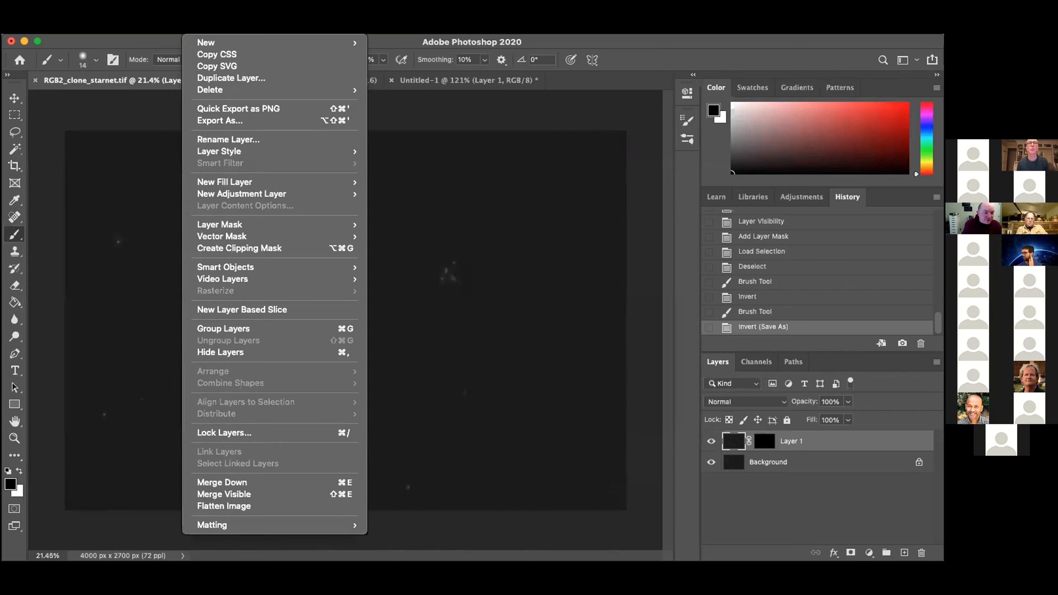
{"action": "left_click", "coordinate": [259, 504]}
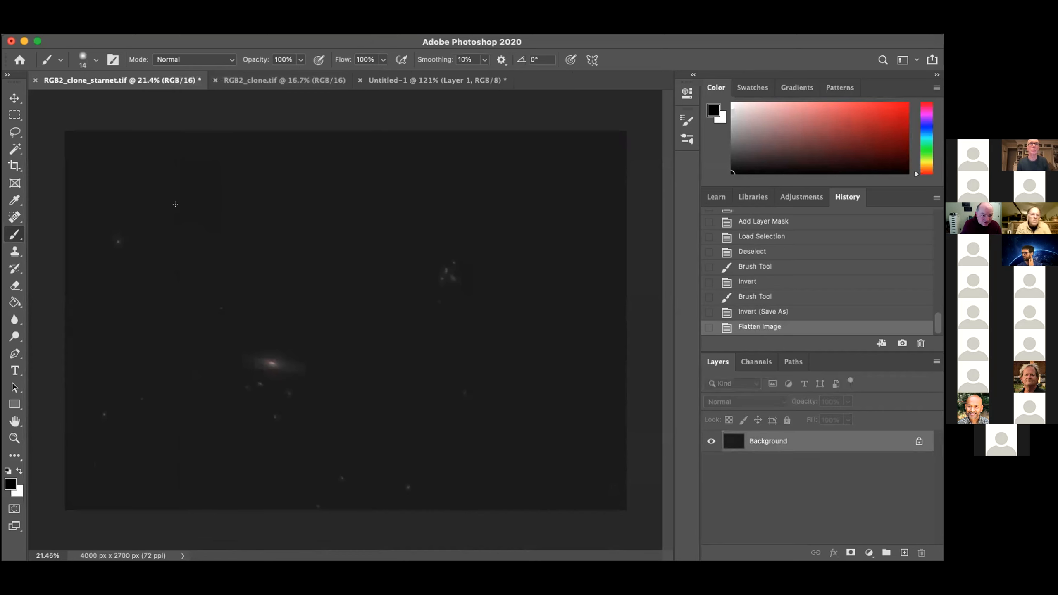
Step: Save the flattened image as the TIFF RGB2_clone_starnet.tif in the Temp2 folder
{"action": "left_click", "coordinate": [99, 29]}
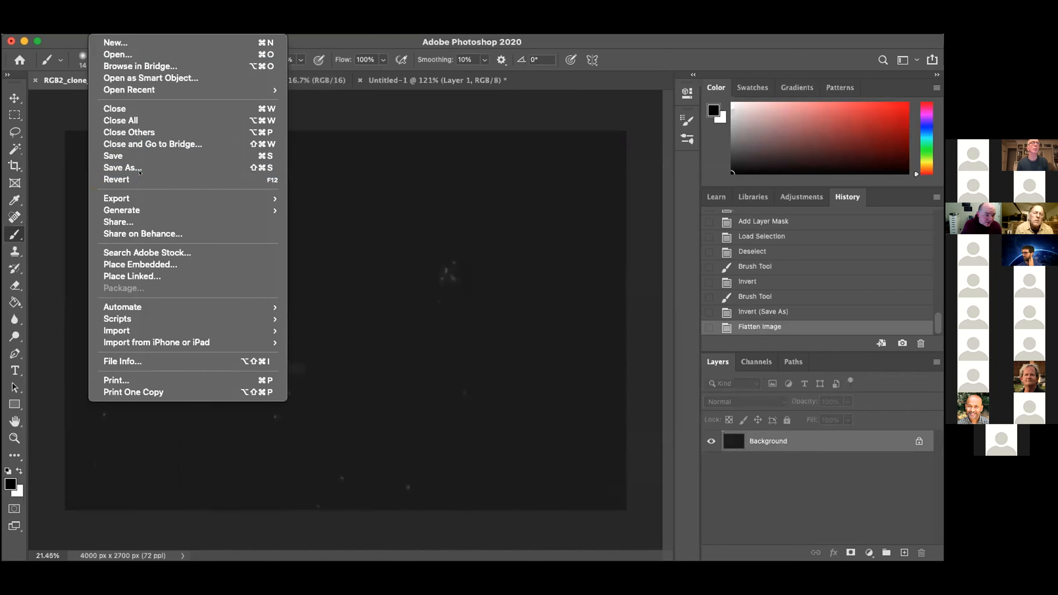
{"action": "left_click", "coordinate": [125, 168]}
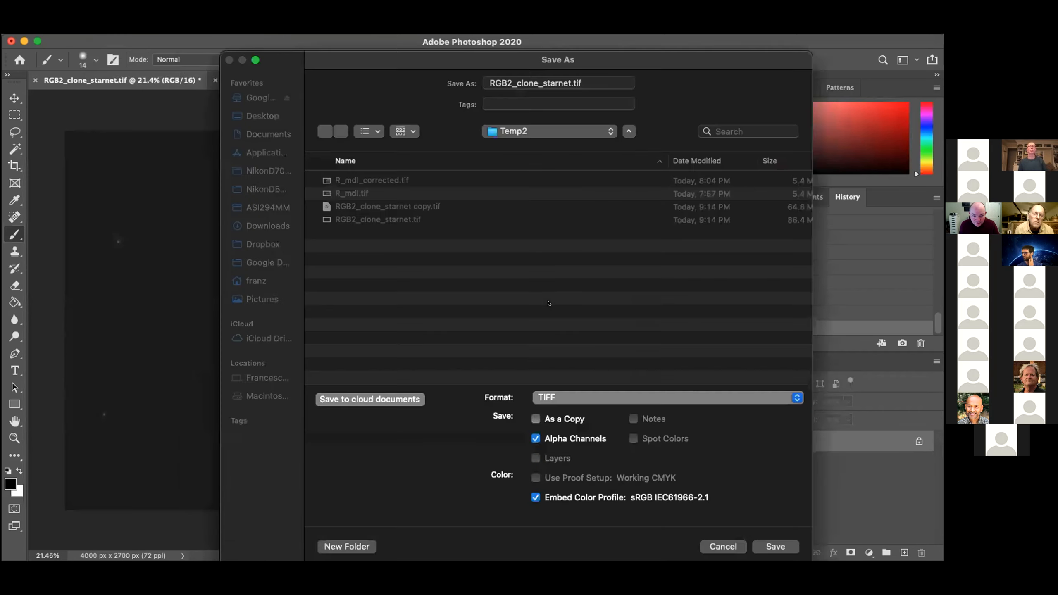
{"action": "scroll", "coordinate": [446, 281], "scroll_direction": "down", "scroll_amount": 10}
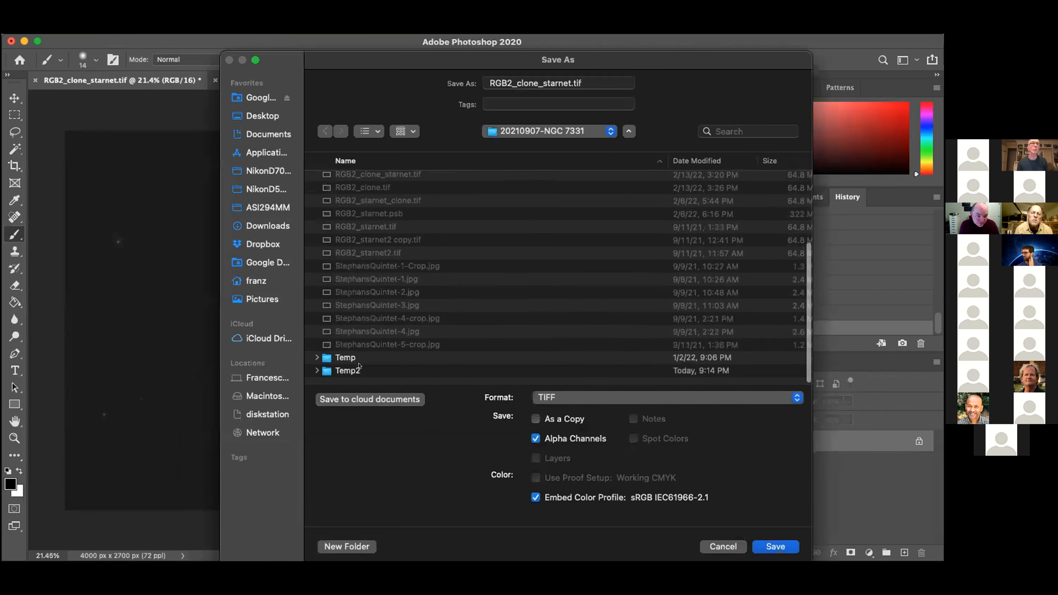
{"action": "double_click", "coordinate": [360, 365]}
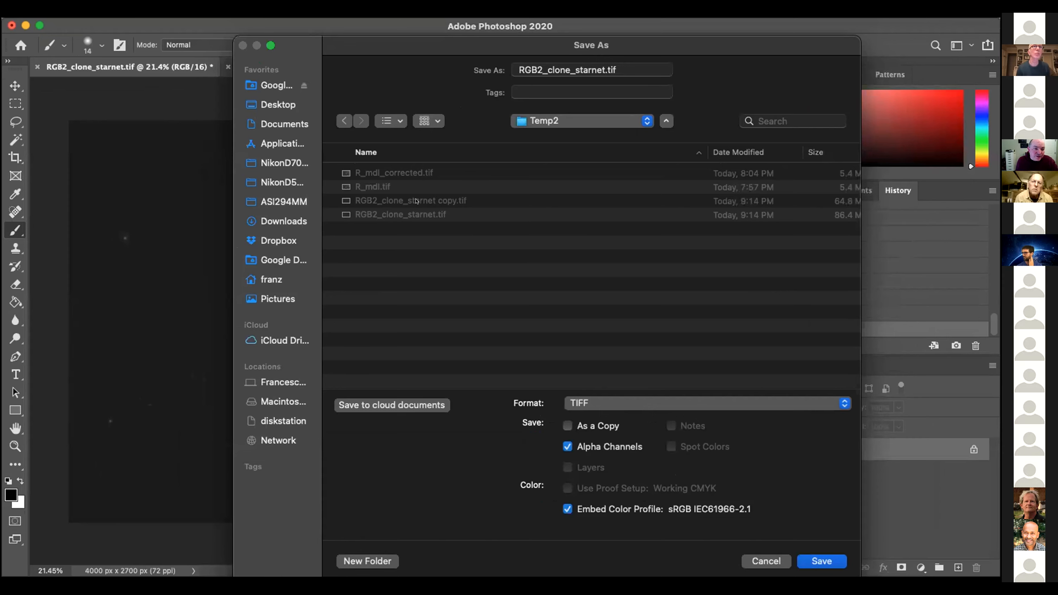
{"action": "left_click", "coordinate": [821, 560]}
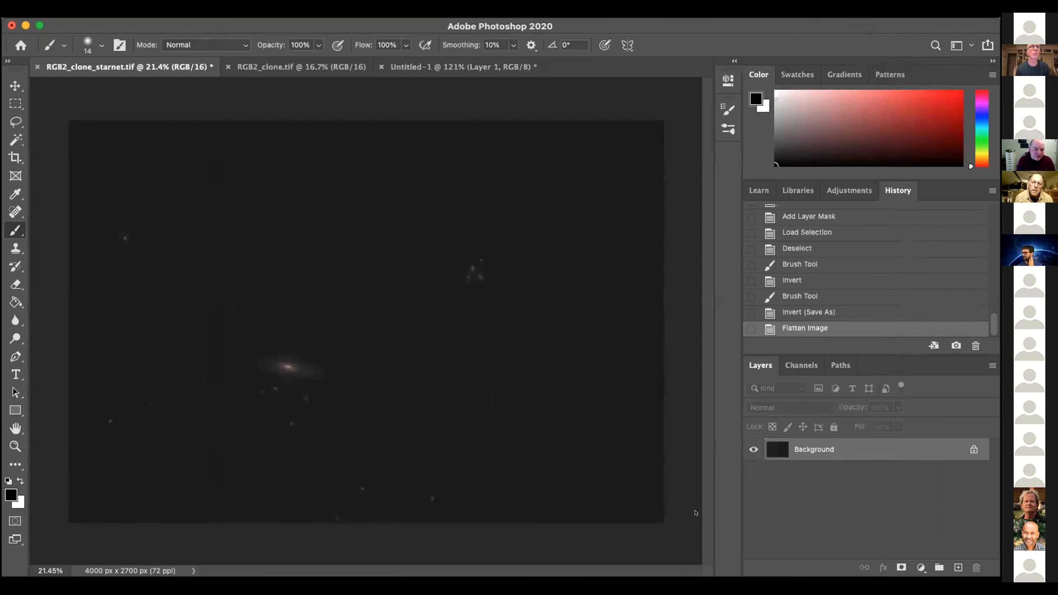
Step: Switch to PixInsight, open RGB2_clone_starnet copy.tif from the Temp2 folder, and move its window clear of the others
{"action": "key", "text": "super+Tab"}
{"action": "left_click", "coordinate": [127, 4]}
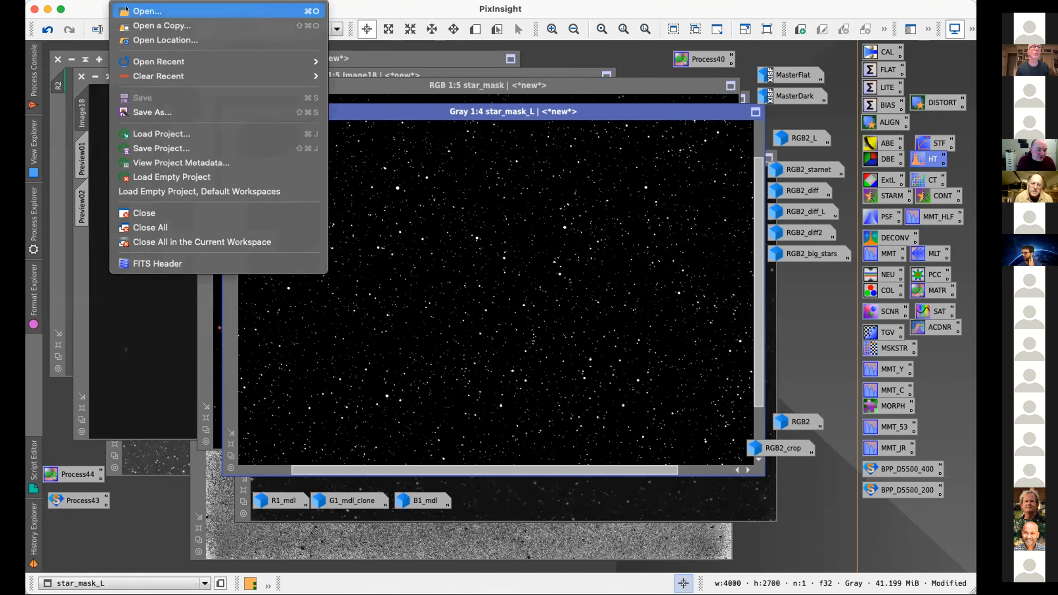
{"action": "left_click", "coordinate": [126, 9]}
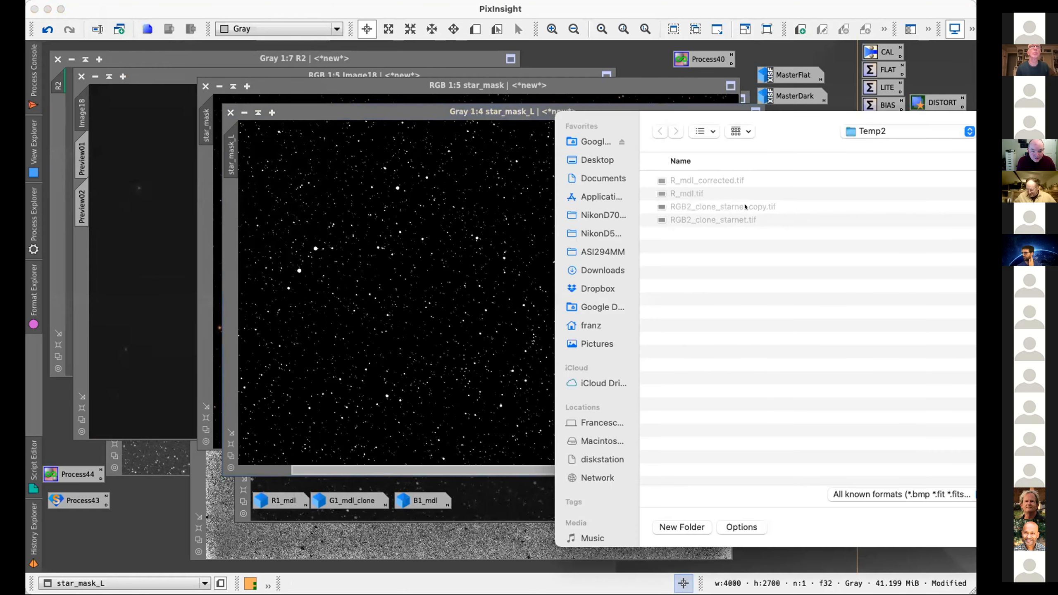
{"action": "double_click", "coordinate": [745, 206]}
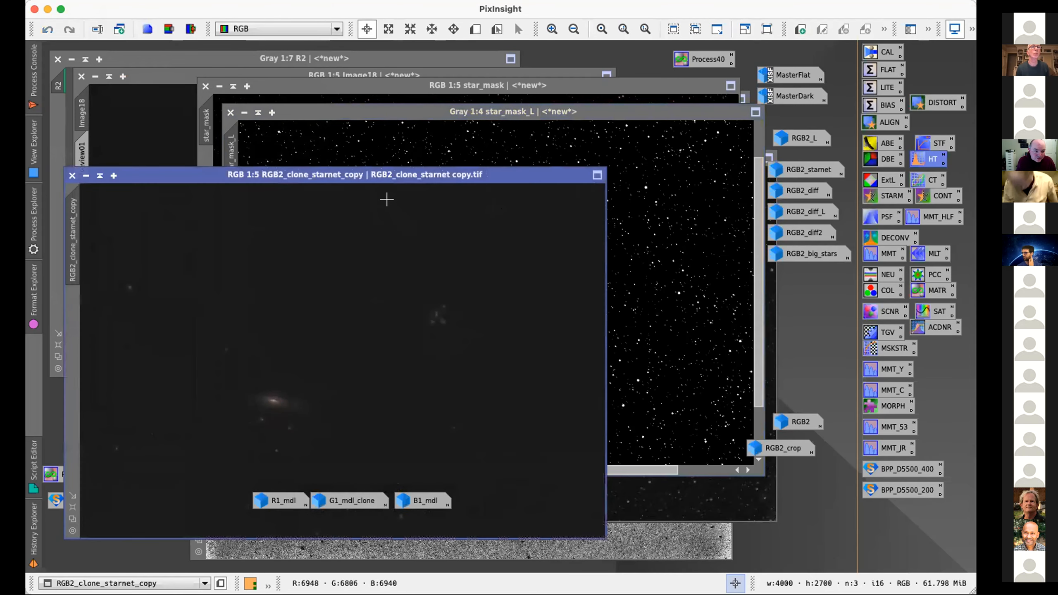
{"action": "left_click_drag", "start_coordinate": [365, 173], "coordinate": [607, 166]}
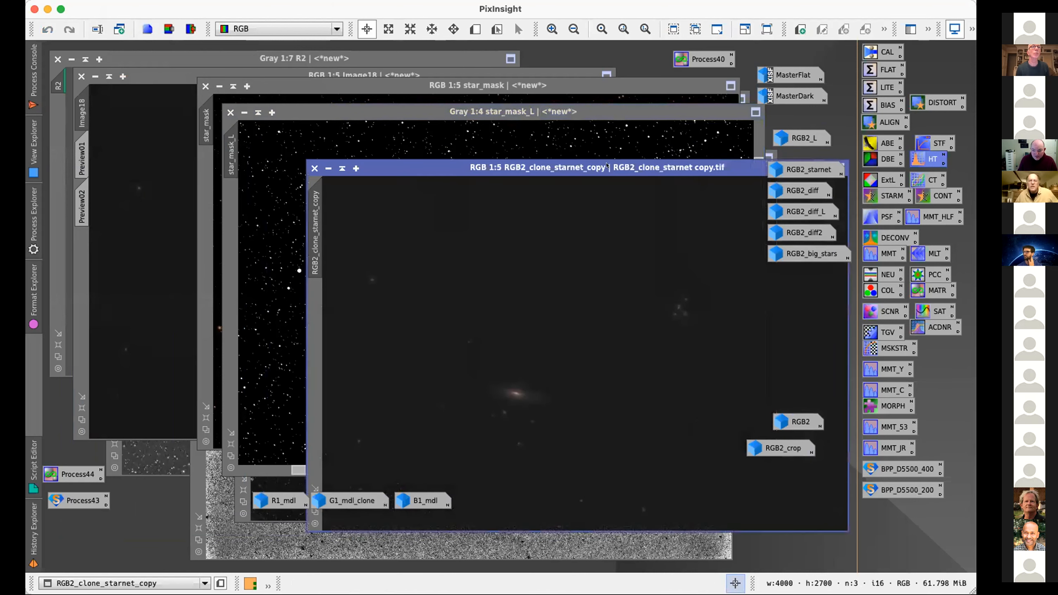
Step: Compare the cleaned starless copy with the star_mask and Image18 windows by bringing each forward in turn
{"action": "left_click", "coordinate": [370, 104]}
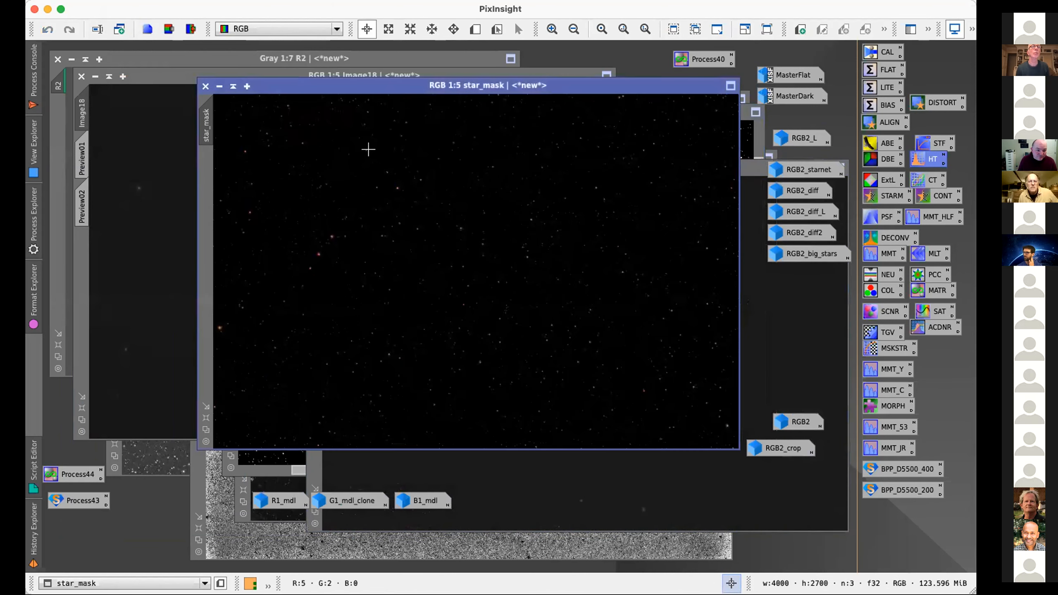
{"action": "left_click", "coordinate": [562, 468]}
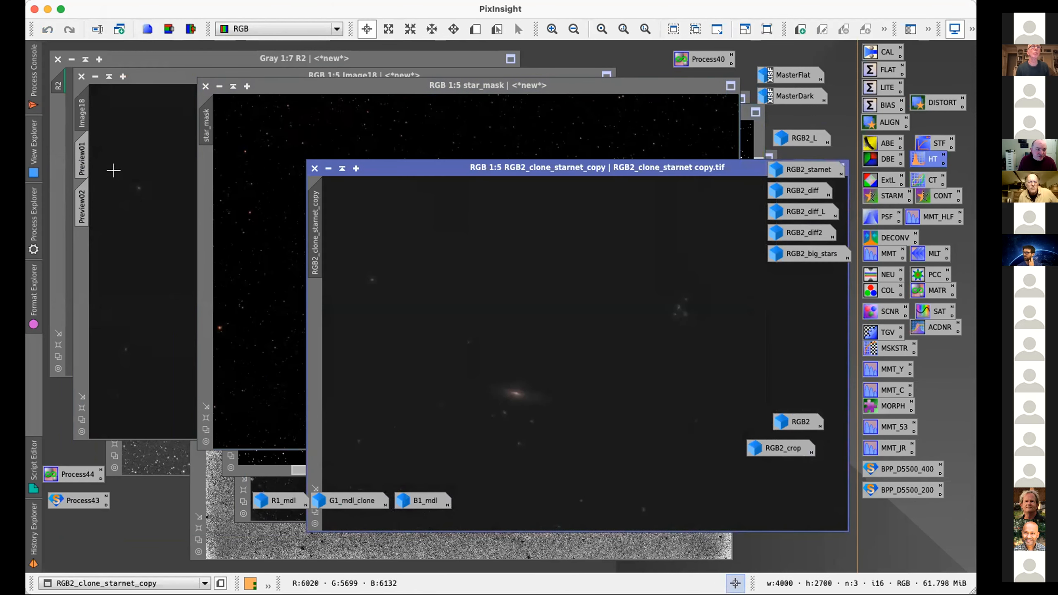
{"action": "left_click", "coordinate": [105, 170]}
{"action": "left_click", "coordinate": [658, 136]}
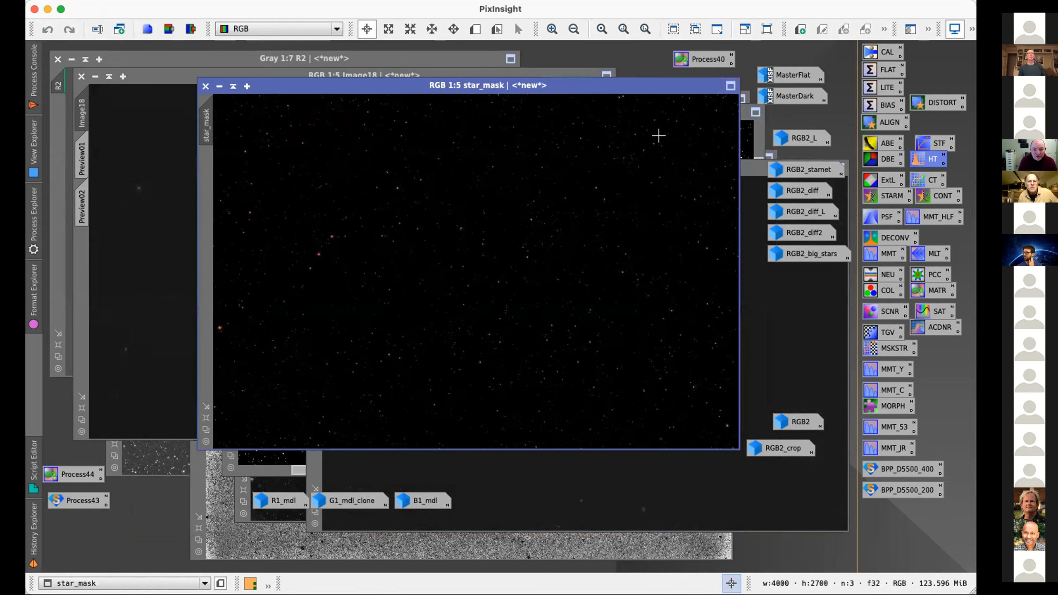
{"action": "left_click", "coordinate": [794, 351]}
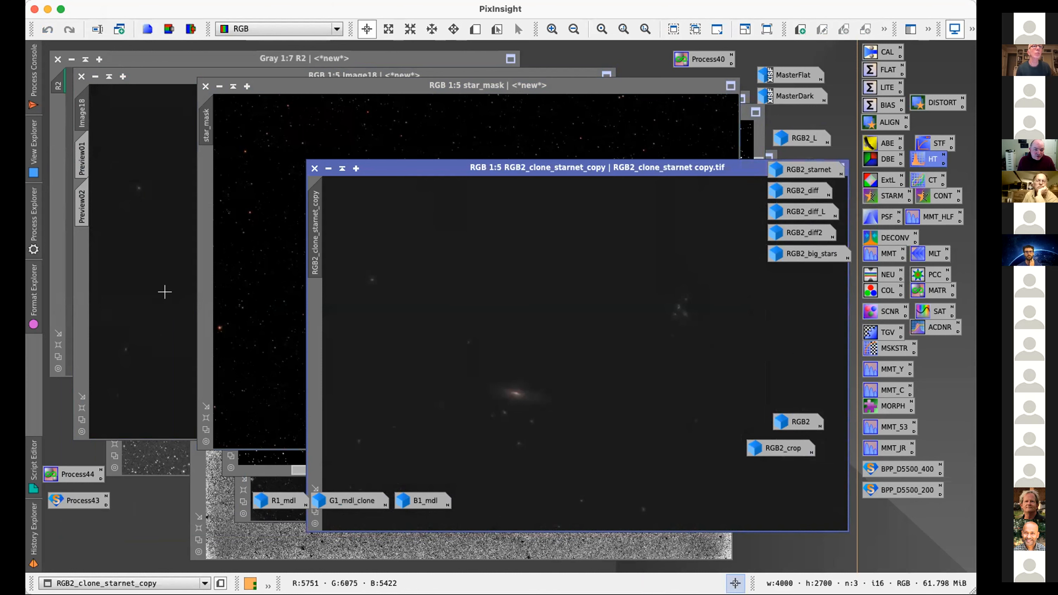
{"action": "left_click", "coordinate": [166, 292]}
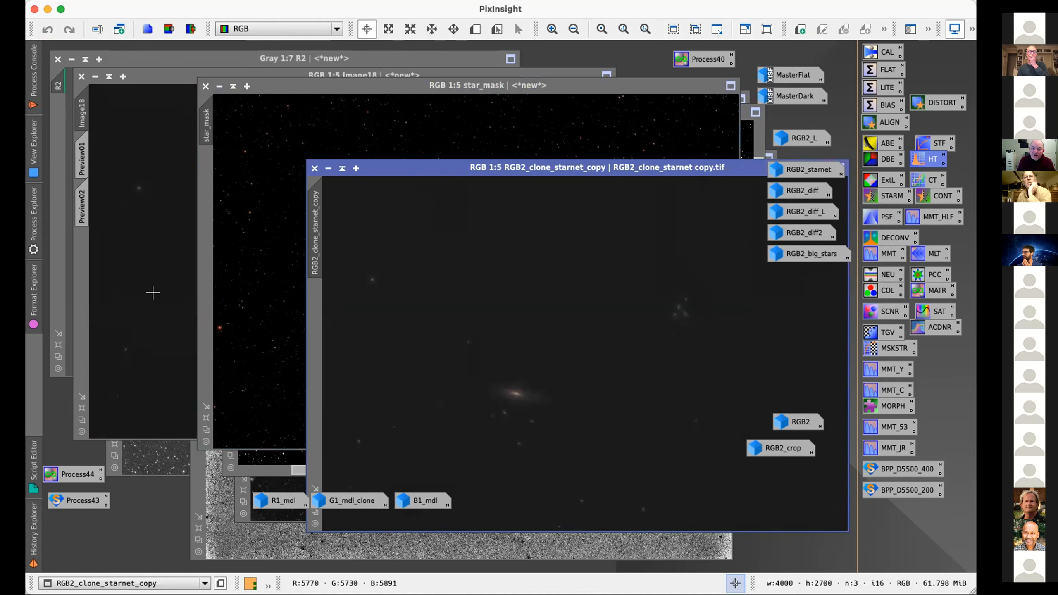
{"action": "left_click", "coordinate": [153, 292]}
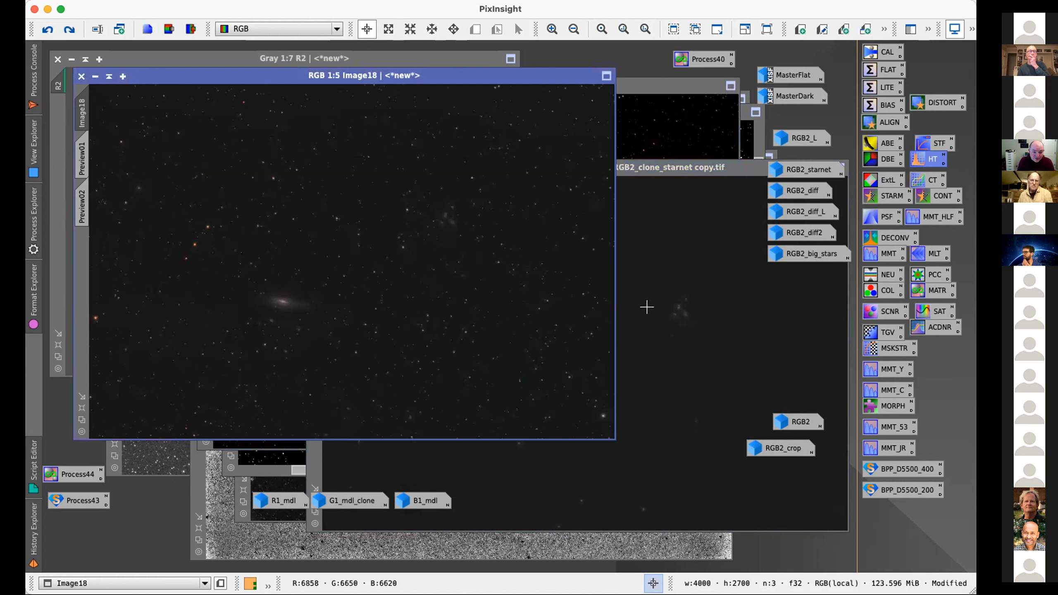
{"action": "left_click", "coordinate": [645, 304]}
Step: Open PixelMath and enter the RGB/K expression Image18-RGB2_clone_starnet_copy
{"action": "left_click", "coordinate": [332, 2]}
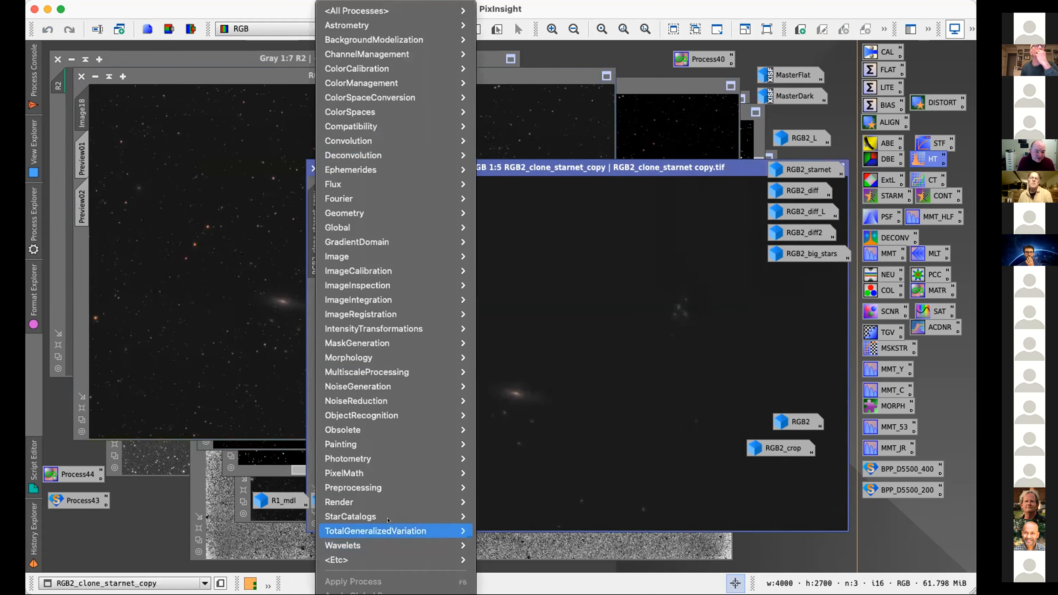
{"action": "mouse_move", "coordinate": [416, 473]}
{"action": "left_click", "coordinate": [511, 472]}
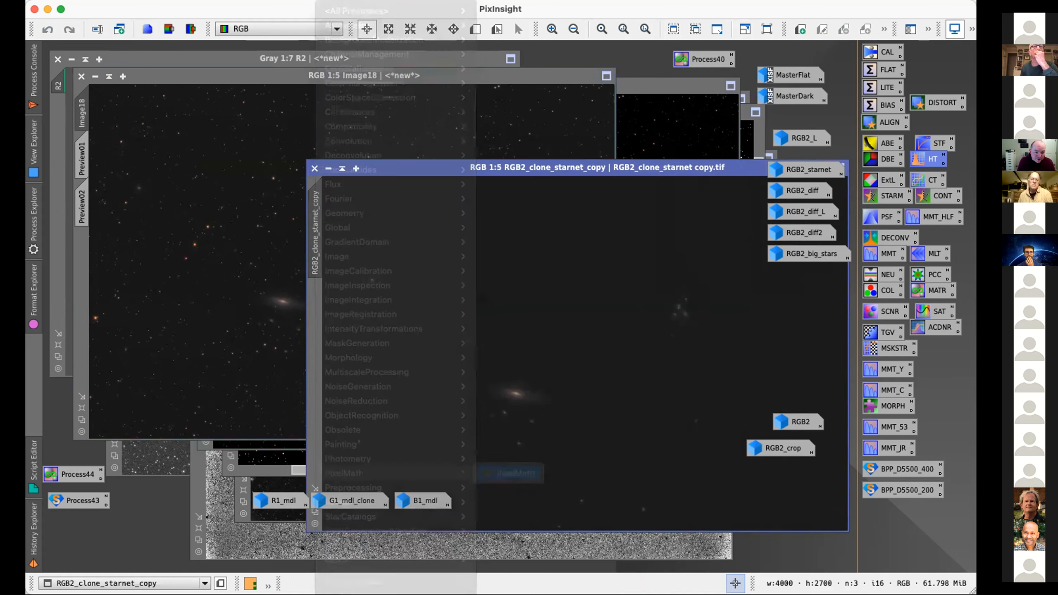
{"action": "left_click_drag", "start_coordinate": [626, 402], "coordinate": [418, 340]}
{"action": "type", "text": "$"}
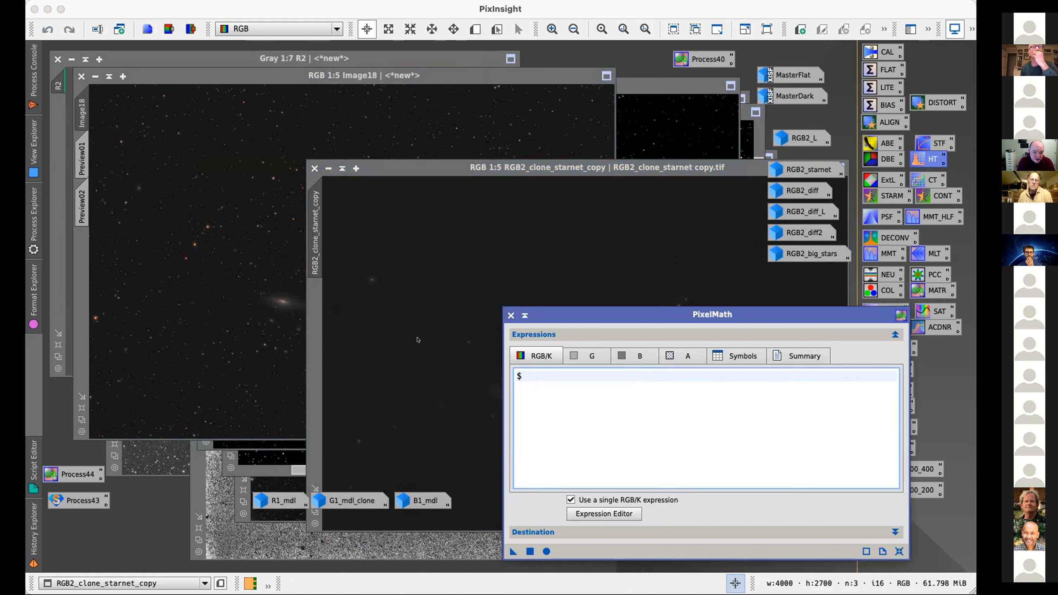
{"action": "type", "text": "TImage18-RGB2_clone_starnet_copy"}
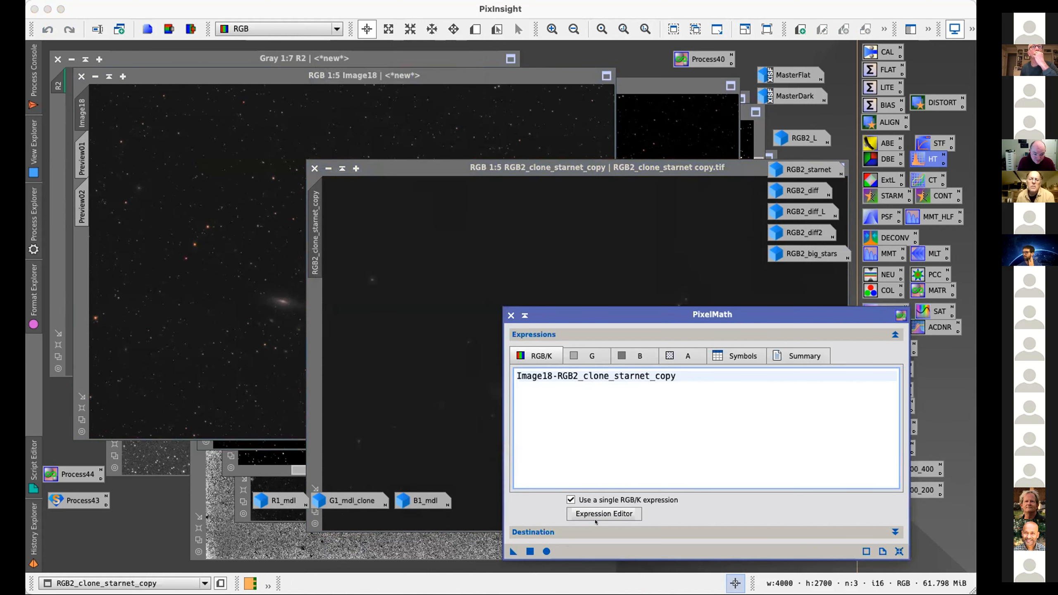
Step: Set the PixelMath destination to a new image named Image18_diff2 and run the subtraction
{"action": "left_click", "coordinate": [608, 532]}
{"action": "left_click_drag", "start_coordinate": [639, 315], "coordinate": [622, 76]}
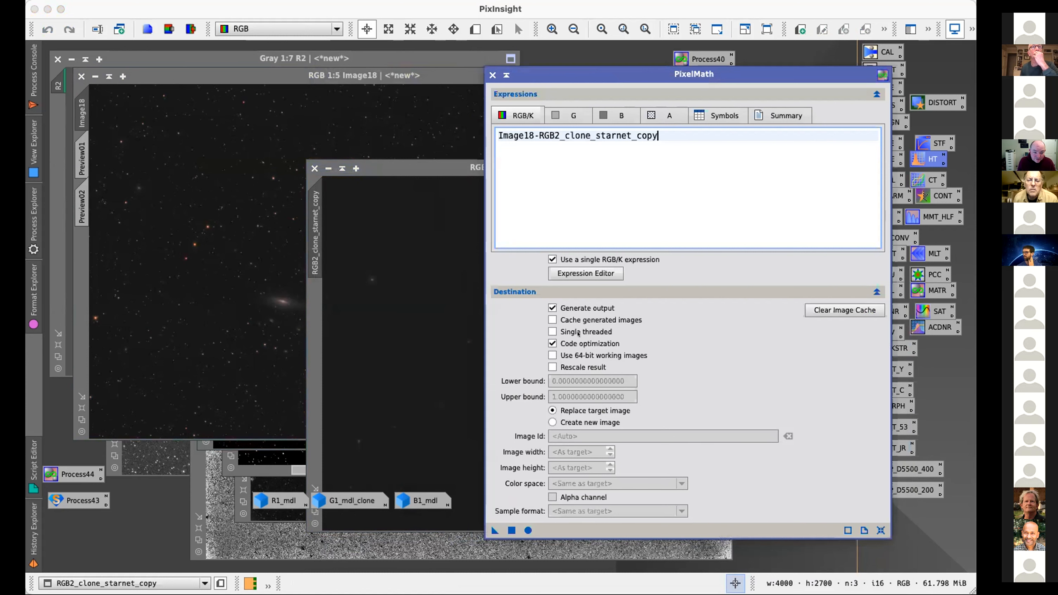
{"action": "left_click", "coordinate": [587, 423]}
{"action": "type", "text": "Image18_diff2"}
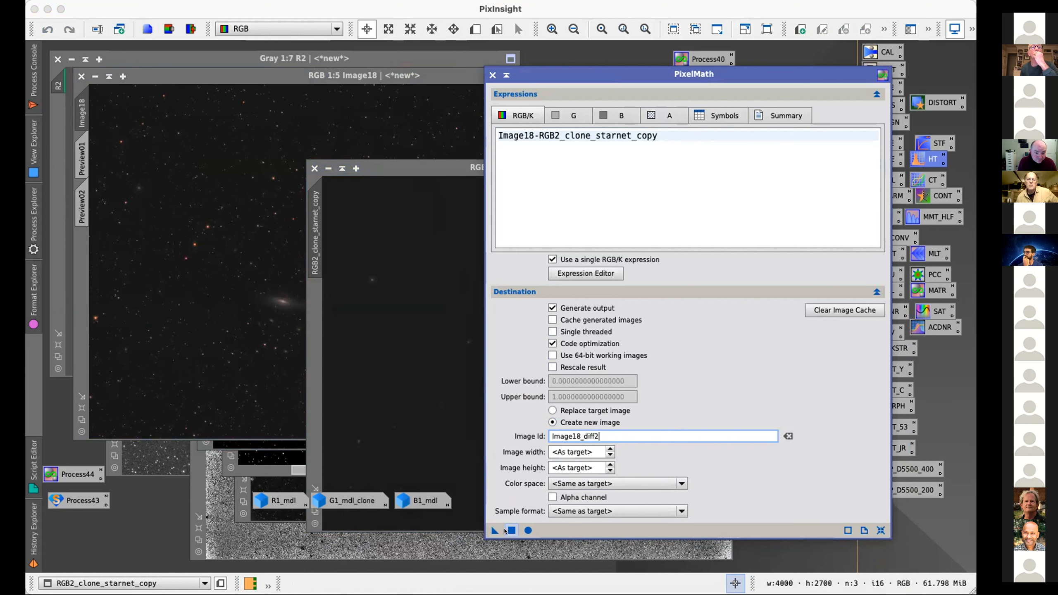
{"action": "left_click", "coordinate": [505, 531]}
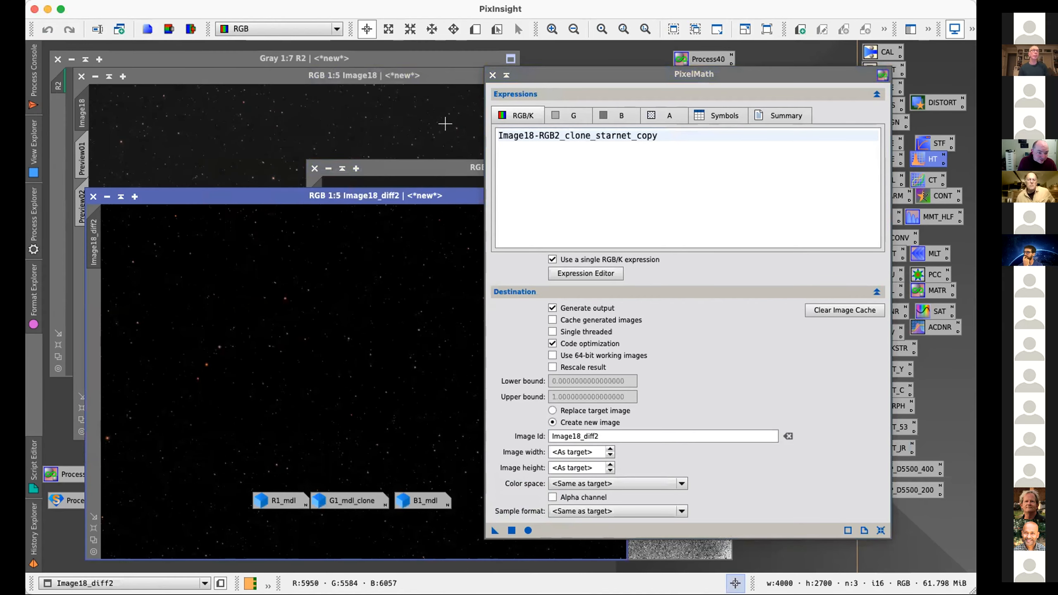
Step: Bring Image18 forward and reduce the PixelMath expression to RGB2_clone_starnet_copy
{"action": "left_click_drag", "start_coordinate": [546, 73], "coordinate": [785, 99]}
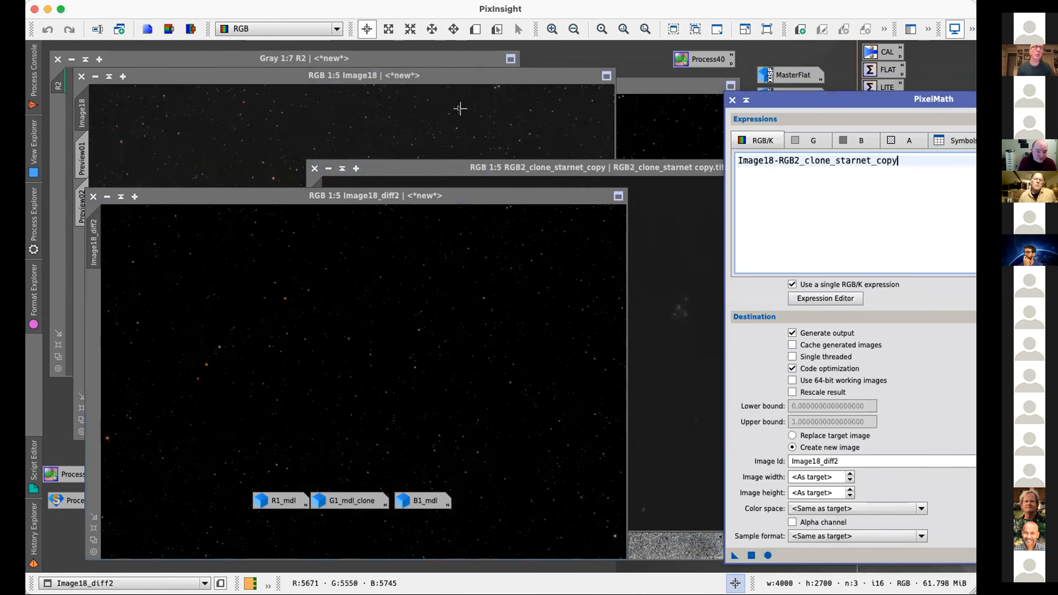
{"action": "left_click", "coordinate": [459, 109]}
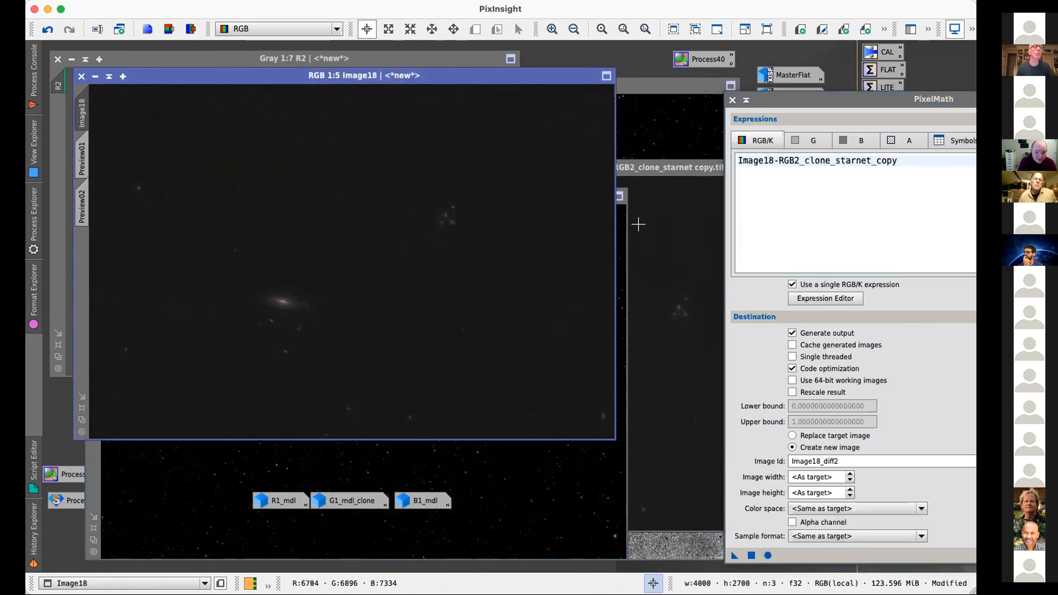
{"action": "left_click", "coordinate": [704, 258]}
{"action": "left_click", "coordinate": [240, 130]}
{"action": "left_click", "coordinate": [924, 162]}
{"action": "left_click_drag", "start_coordinate": [776, 160], "coordinate": [738, 161]}
{"action": "key", "text": "BackSpace"}
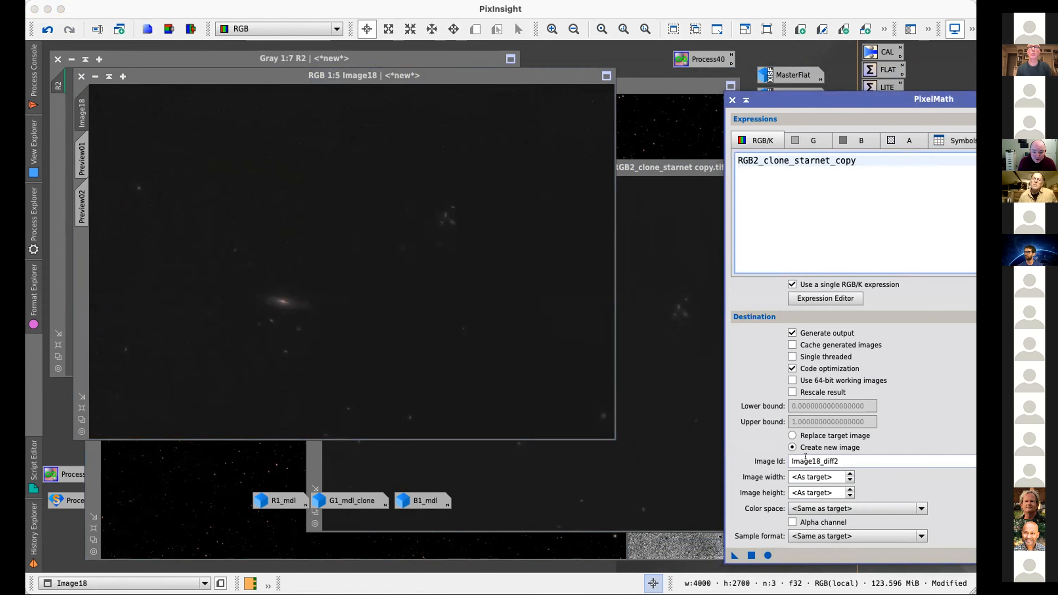
Step: Set PixelMath to replace the target image, apply it to Image18, and close PixelMath
{"action": "left_click", "coordinate": [789, 435]}
{"action": "left_click_drag", "start_coordinate": [734, 555], "coordinate": [271, 331]}
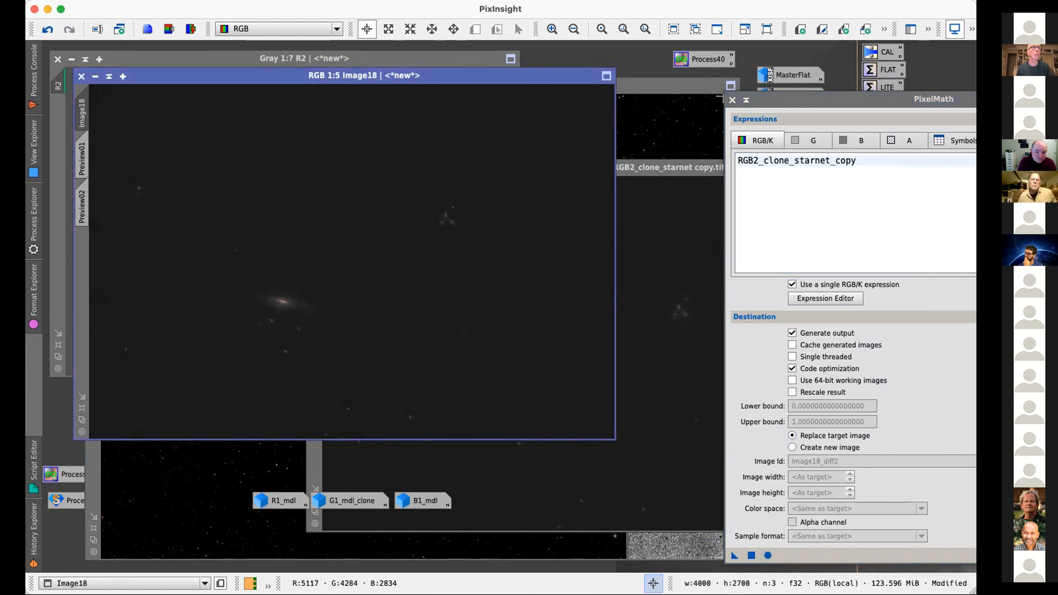
{"action": "left_click", "coordinate": [731, 100]}
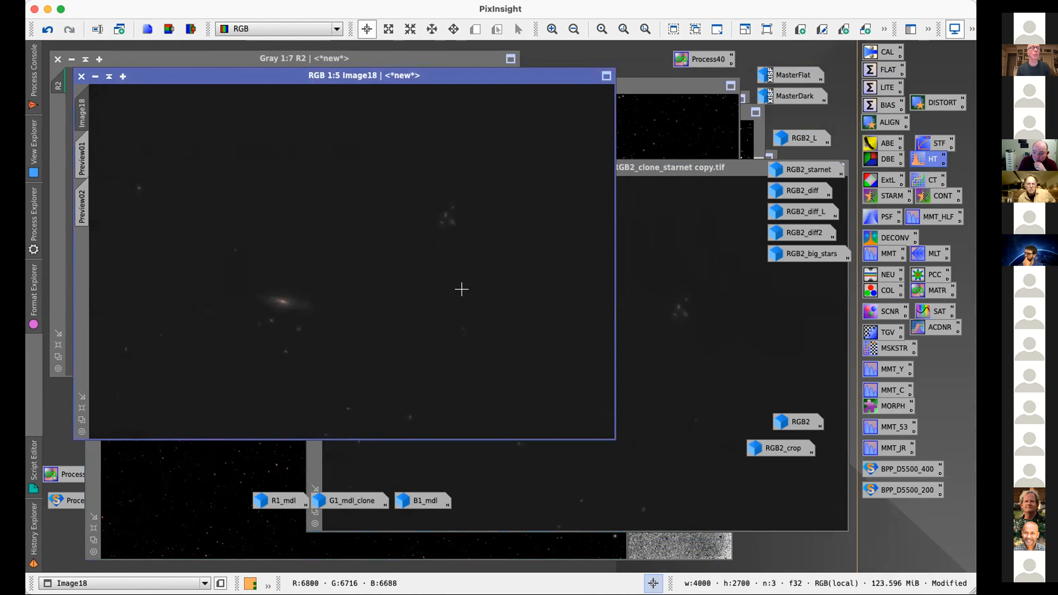
Step: Apply ExponentialTransformation to Image18 using Power of Inverted Pixels, order 1.0 and the lightness mask, and close the process window
{"action": "scroll", "coordinate": [318, 331], "scroll_direction": "up", "scroll_amount": 5}
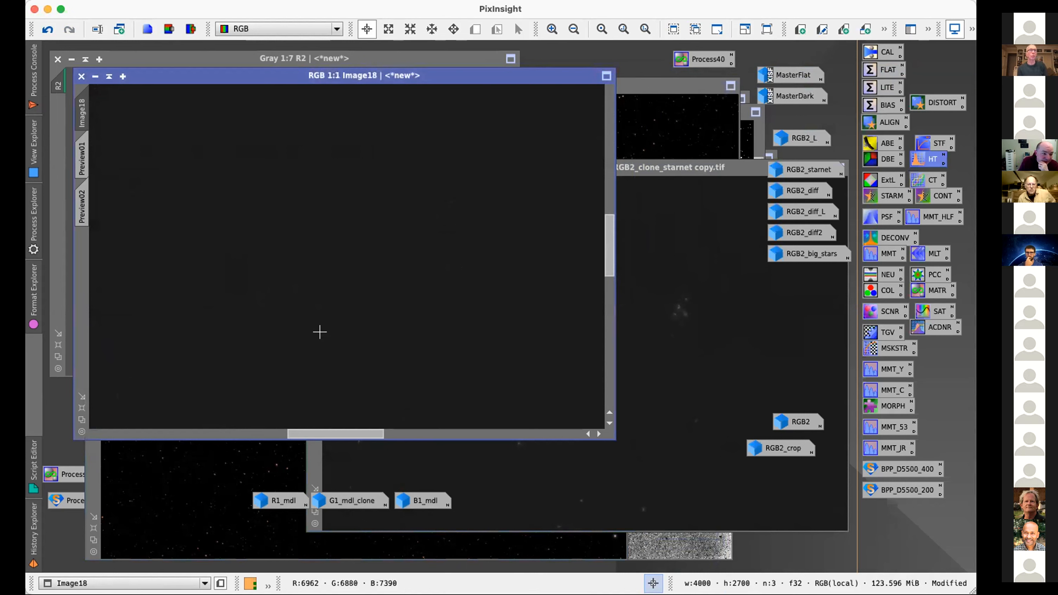
{"action": "scroll", "coordinate": [319, 331], "scroll_direction": "down", "scroll_amount": 3}
{"action": "scroll", "coordinate": [309, 332], "scroll_direction": "down", "scroll_amount": 1}
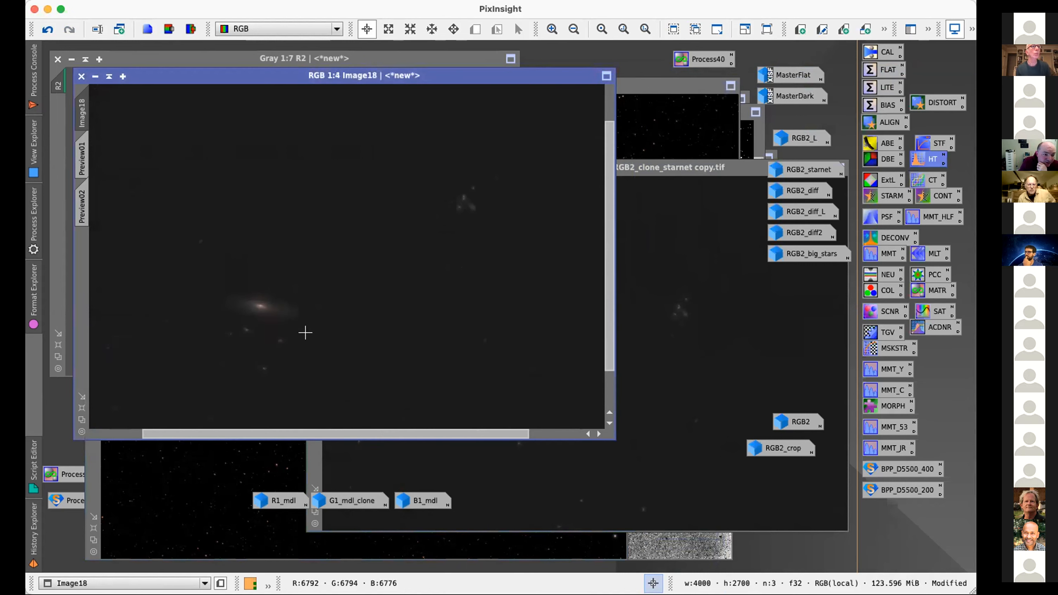
{"action": "scroll", "coordinate": [306, 333], "scroll_direction": "down", "scroll_amount": 1}
{"action": "left_click", "coordinate": [333, 1]}
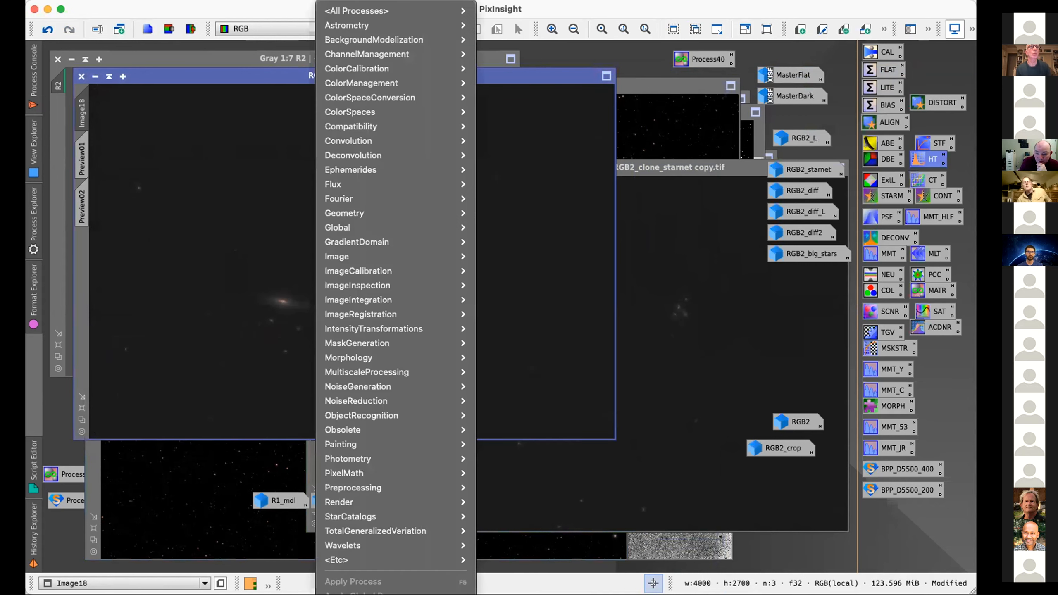
{"action": "mouse_move", "coordinate": [373, 328]}
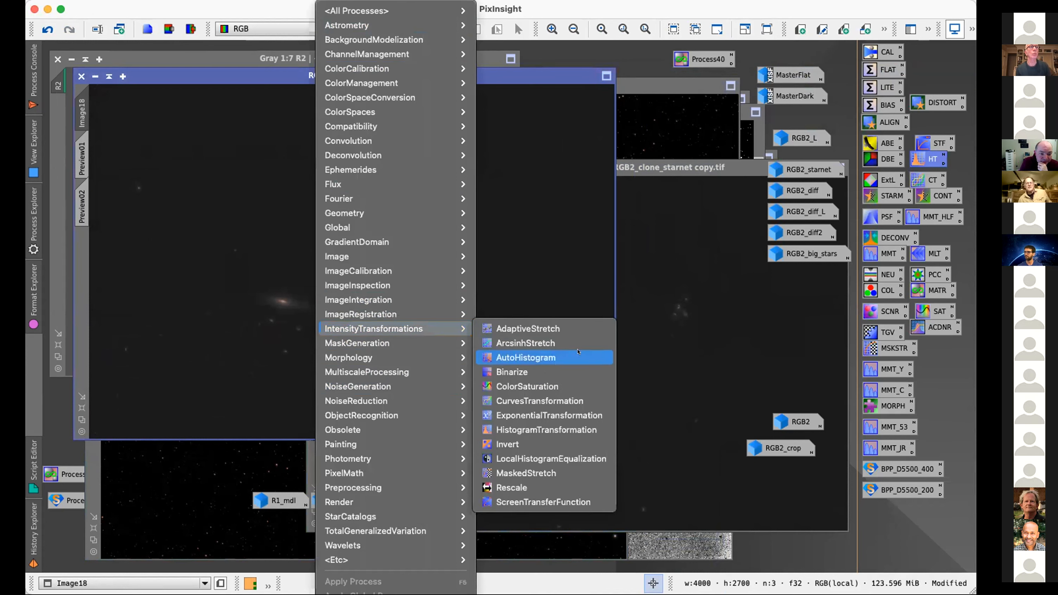
{"action": "left_click", "coordinate": [574, 415]}
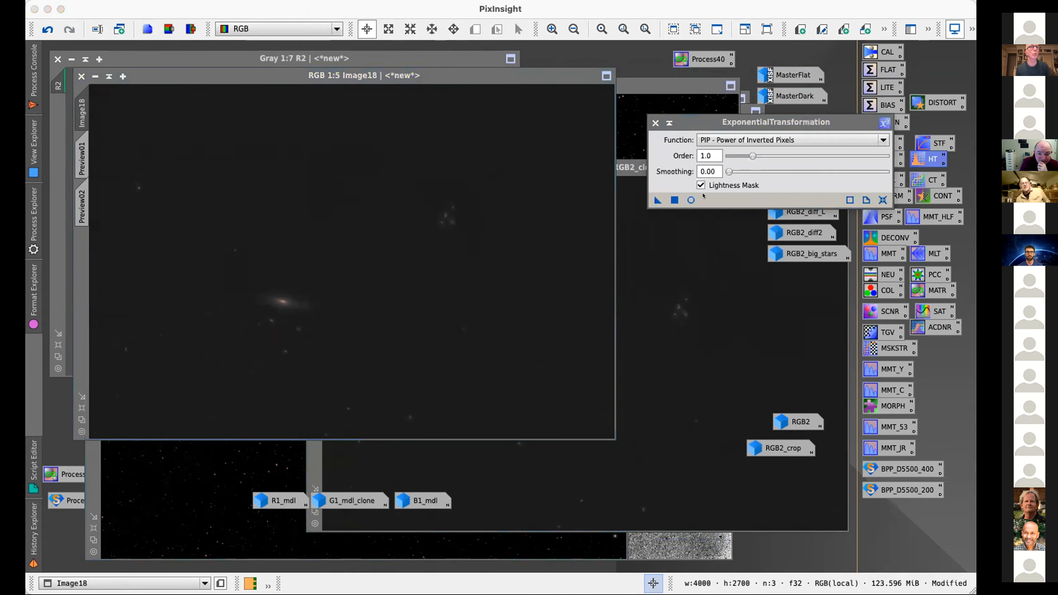
{"action": "mouse_move", "coordinate": [658, 201]}
{"action": "left_mouse_down"}
{"action": "mouse_move", "coordinate": [447, 222]}
{"action": "mouse_move", "coordinate": [678, 203]}
{"action": "left_mouse_up"}
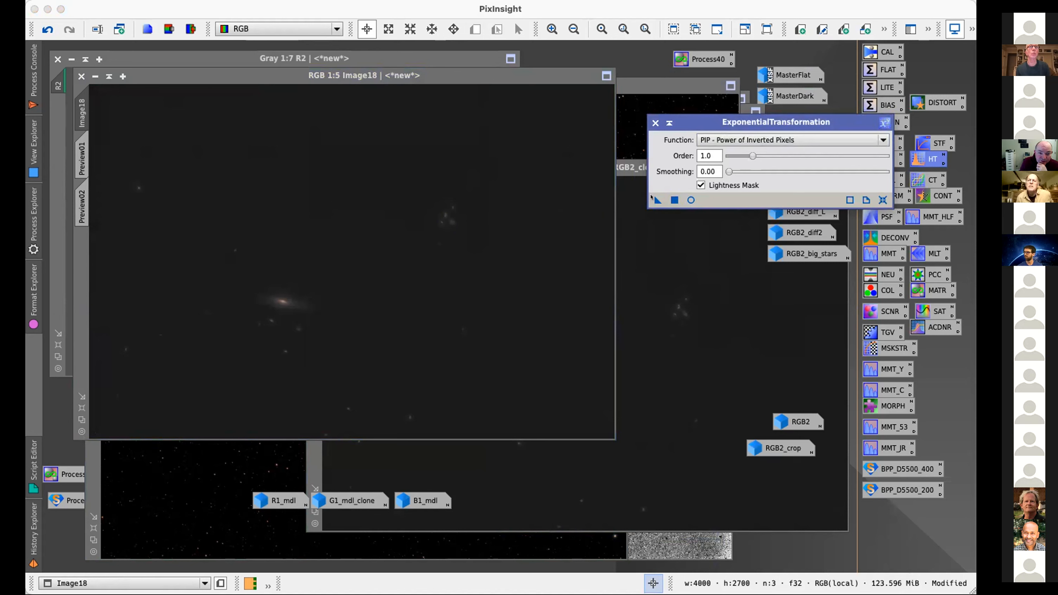
{"action": "left_click_drag", "start_coordinate": [657, 200], "coordinate": [270, 234]}
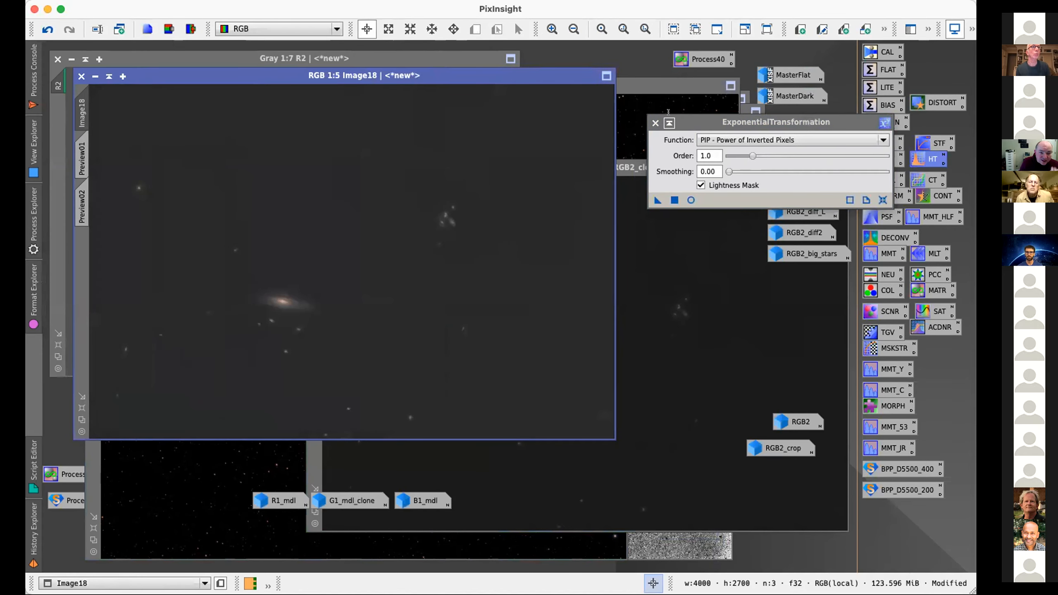
{"action": "left_click", "coordinate": [655, 122]}
Step: Apply HistogramTransformation to Image18 with shadows at 0.10379747 and midtones at 0.39835165, and close the process window
{"action": "double_click", "coordinate": [920, 157]}
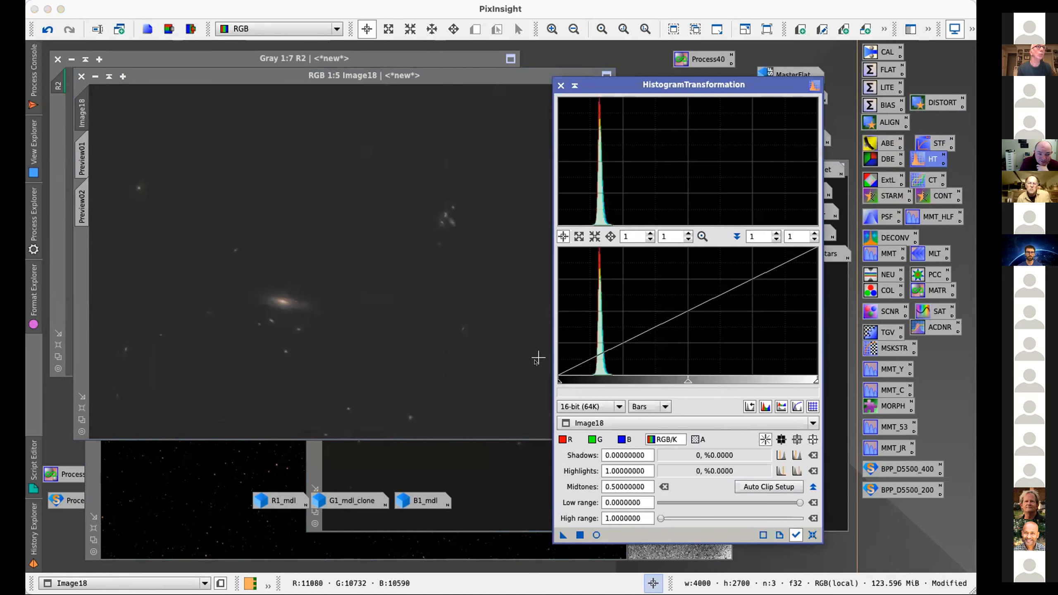
{"action": "left_click_drag", "start_coordinate": [559, 380], "coordinate": [571, 376]}
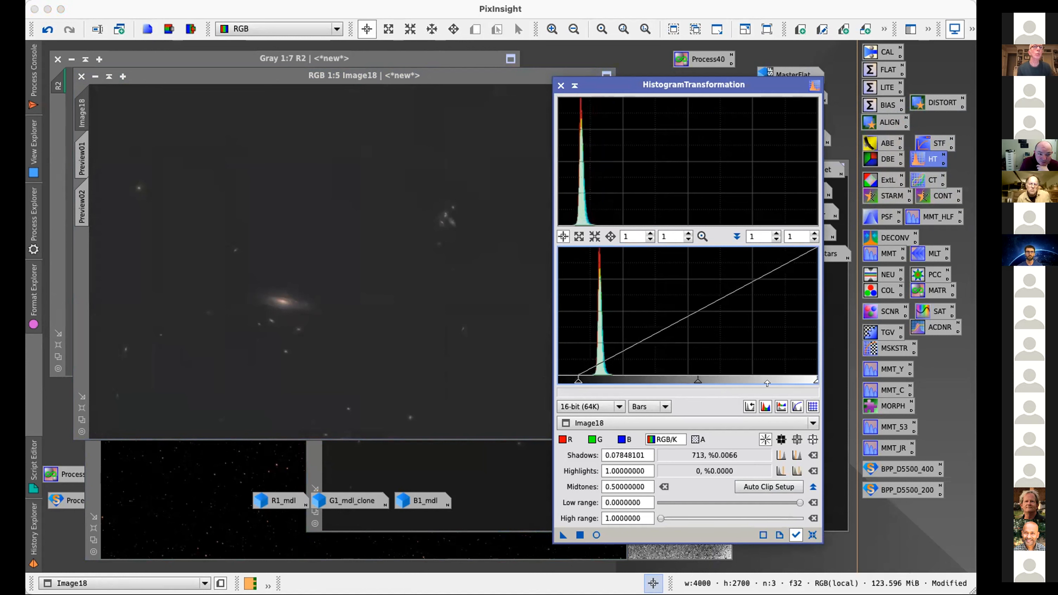
{"action": "left_click_drag", "start_coordinate": [692, 381], "coordinate": [669, 377]}
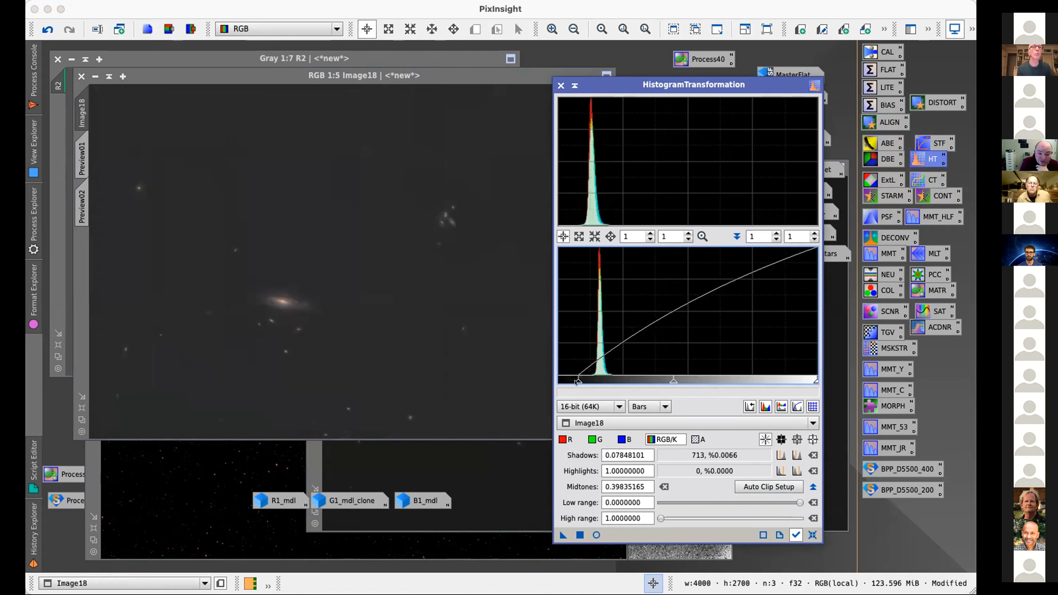
{"action": "left_click_drag", "start_coordinate": [577, 382], "coordinate": [579, 383]}
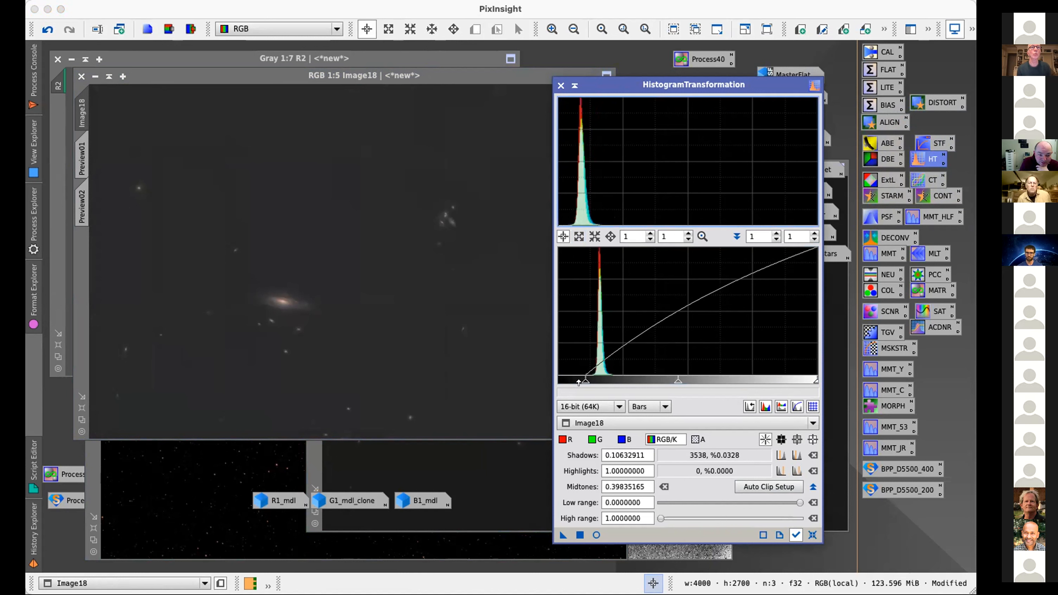
{"action": "left_click_drag", "start_coordinate": [579, 383], "coordinate": [578, 381]}
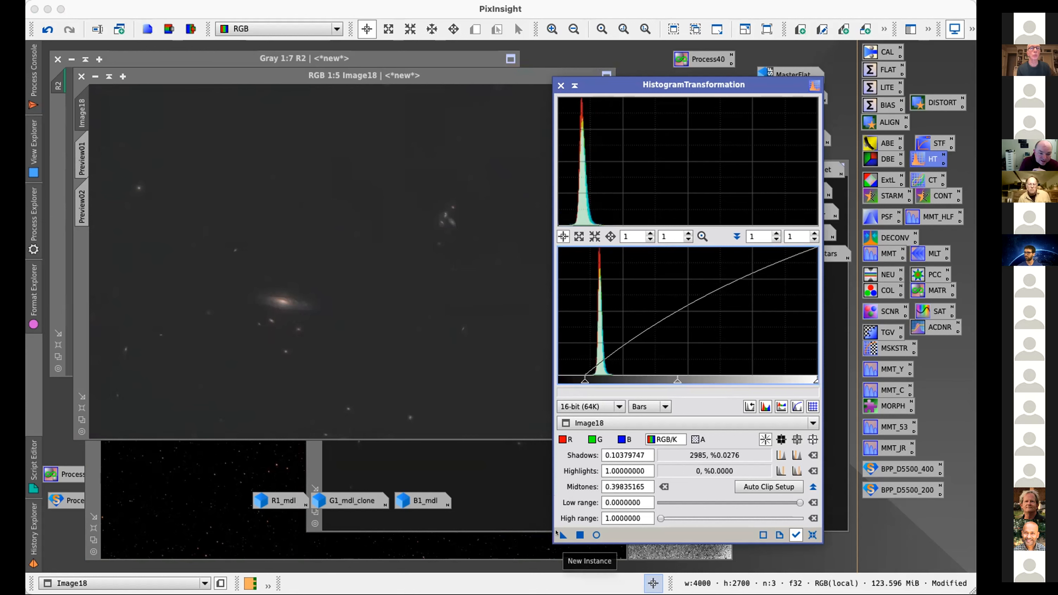
{"action": "left_click_drag", "start_coordinate": [562, 535], "coordinate": [547, 79]}
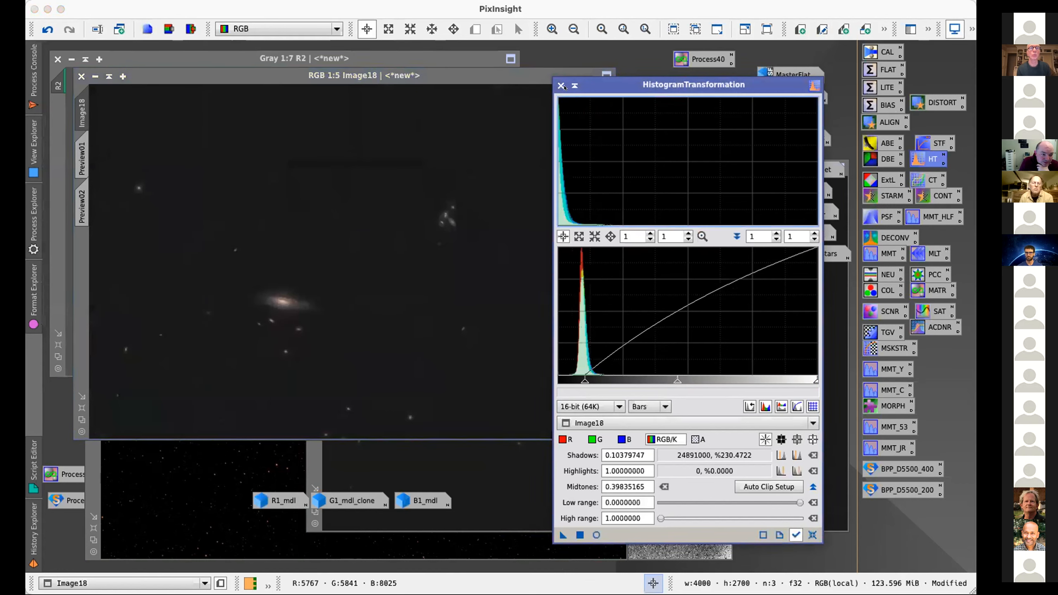
{"action": "left_click", "coordinate": [560, 85]}
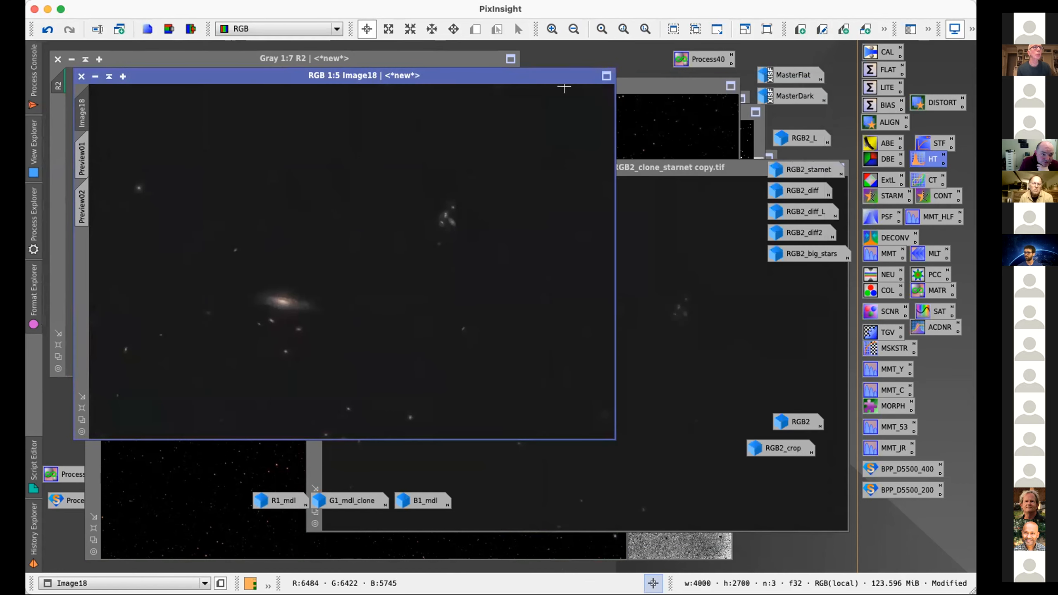
Step: Examine the large galaxy and its small companions in the stretched Image18 at close range and in the full field
{"action": "scroll", "coordinate": [289, 333], "scroll_direction": "up", "scroll_amount": 3}
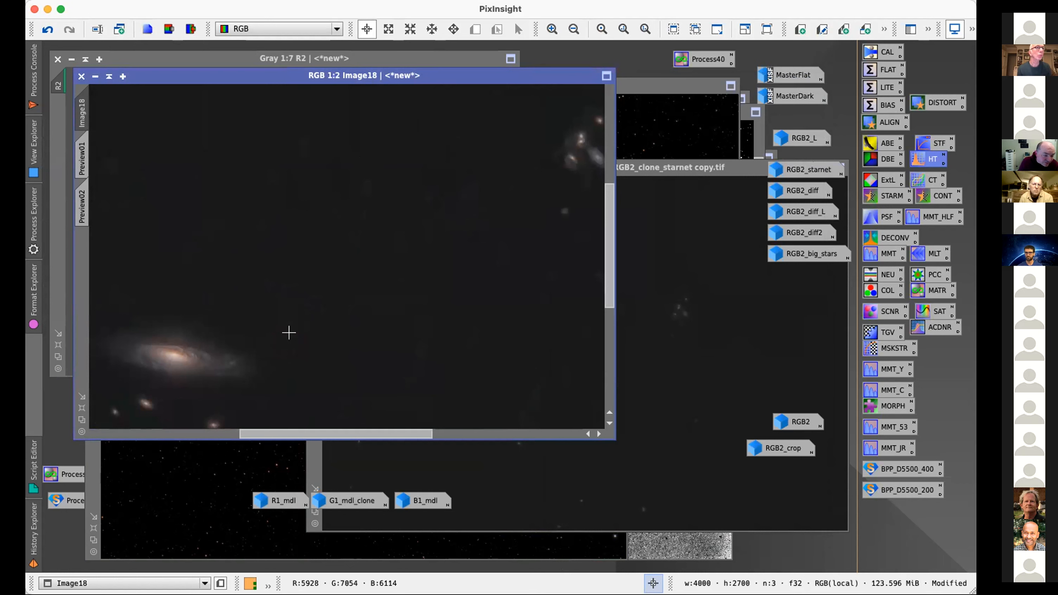
{"action": "left_click_drag", "start_coordinate": [307, 322], "coordinate": [505, 267]}
{"action": "scroll", "coordinate": [505, 267], "scroll_direction": "up", "scroll_amount": 1}
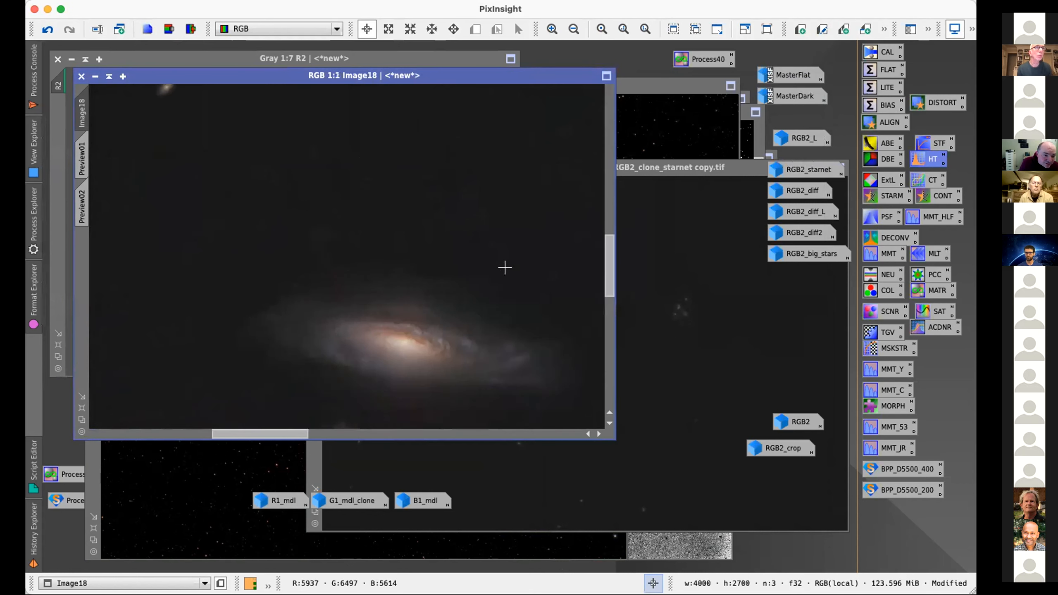
{"action": "scroll", "coordinate": [444, 274], "scroll_direction": "down", "scroll_amount": 1}
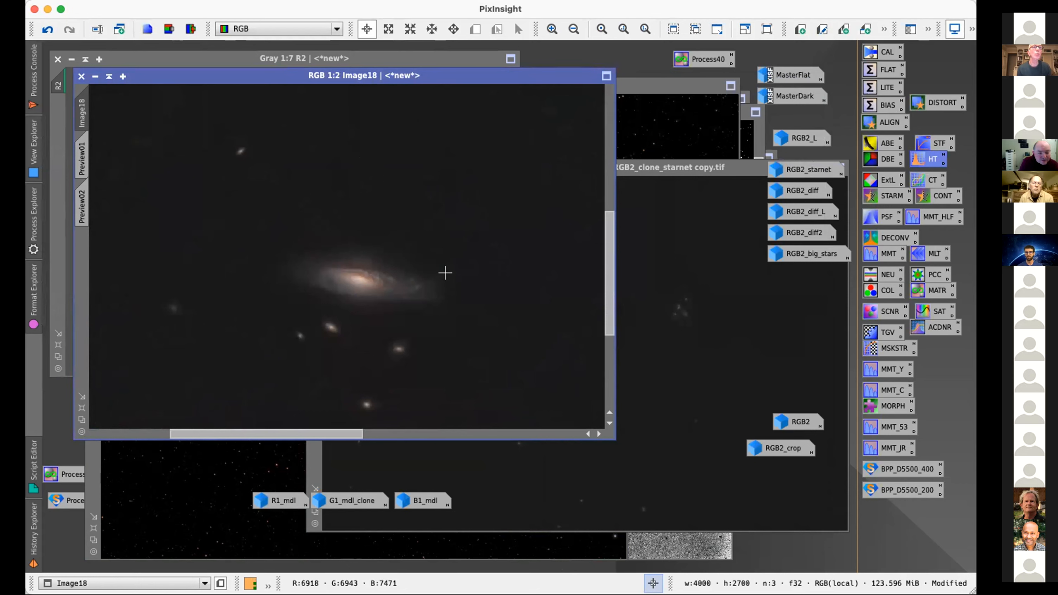
{"action": "scroll", "coordinate": [444, 273], "scroll_direction": "down", "scroll_amount": 3}
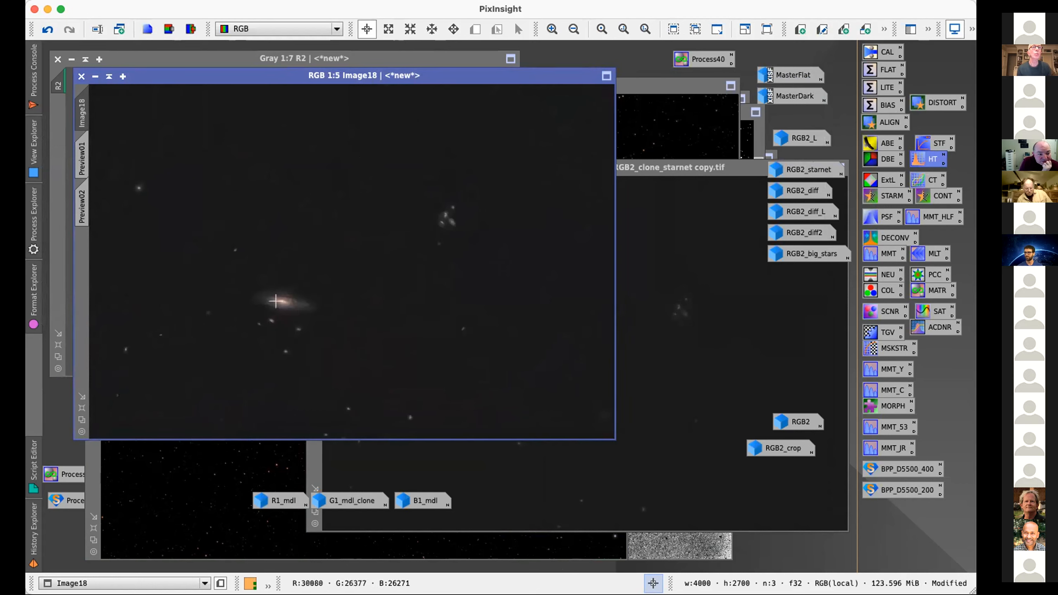
{"action": "scroll", "coordinate": [284, 312], "scroll_direction": "up", "scroll_amount": 5}
{"action": "scroll", "coordinate": [284, 311], "scroll_direction": "down", "scroll_amount": 2}
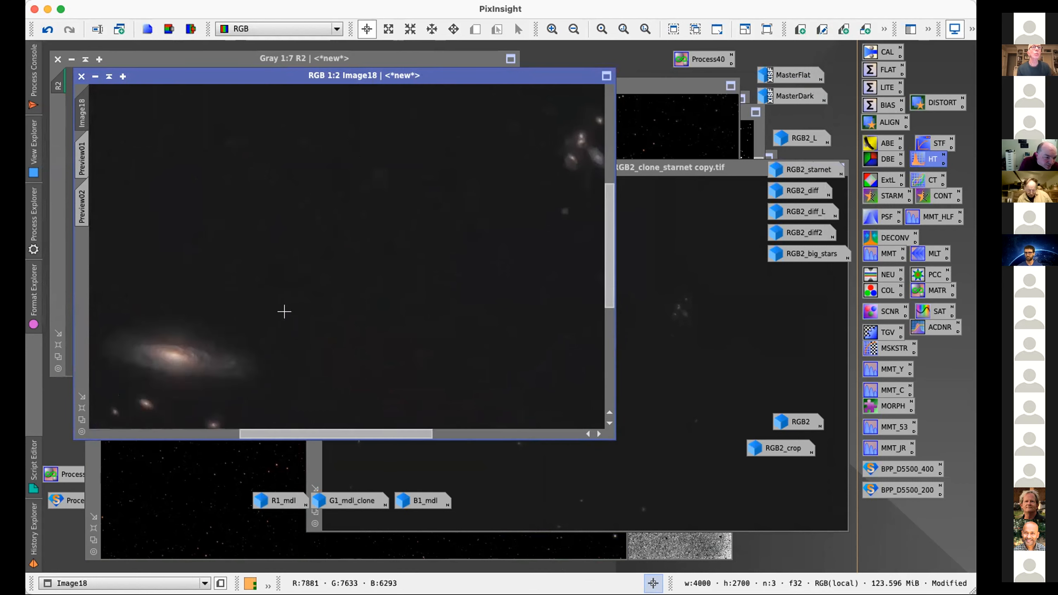
{"action": "left_click_drag", "start_coordinate": [284, 311], "coordinate": [378, 273]}
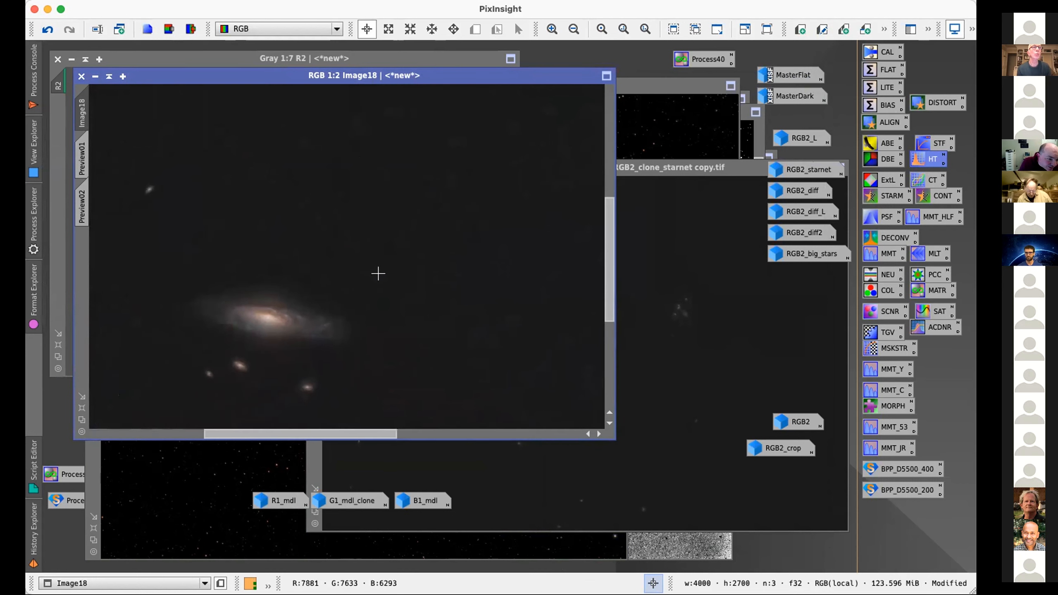
{"action": "scroll", "coordinate": [378, 273], "scroll_direction": "down", "scroll_amount": 3}
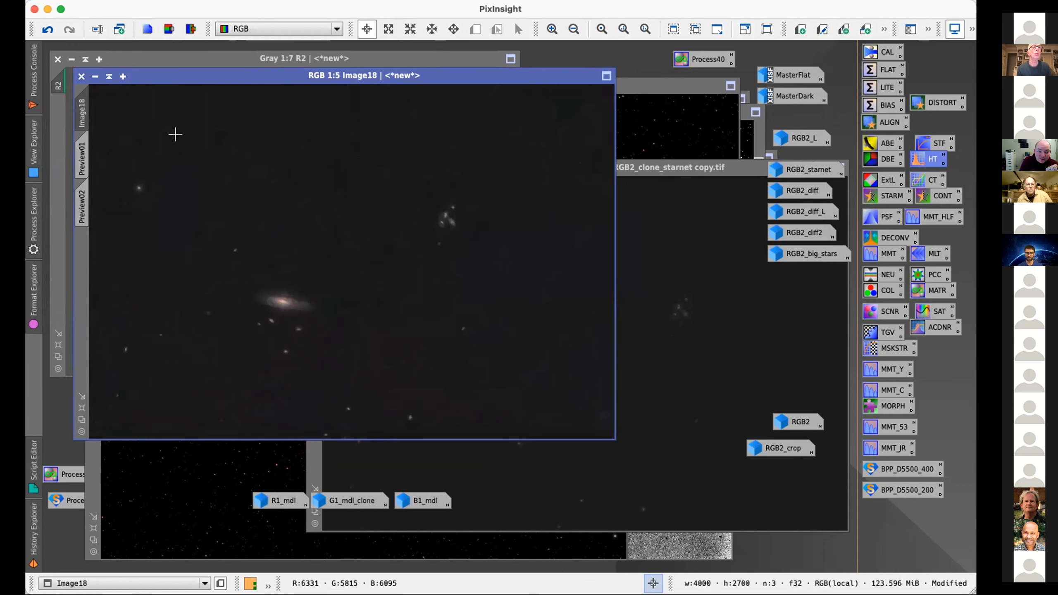
Step: Save Image18 as Image18.tif in the Temp2 folder, using 32-bit IEEE 754 floating point without compression
{"action": "left_click", "coordinate": [123, 2]}
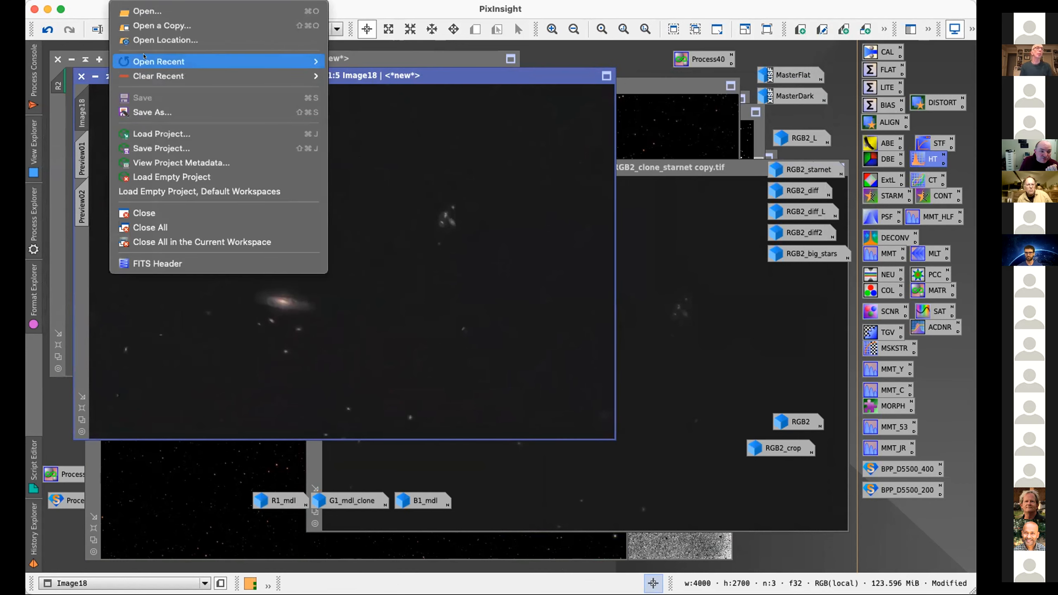
{"action": "mouse_move", "coordinate": [144, 56]}
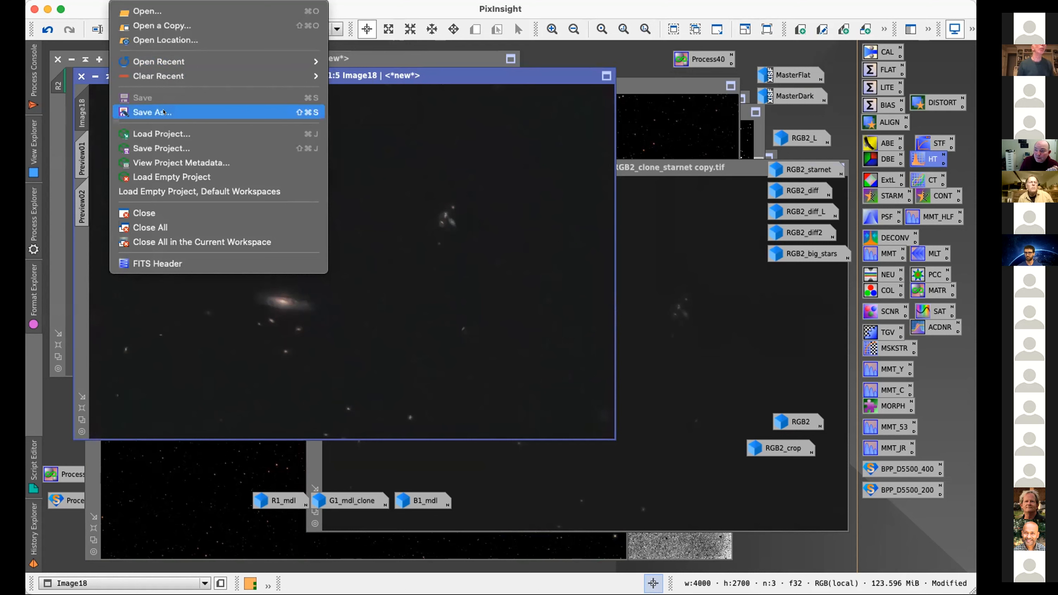
{"action": "left_click", "coordinate": [163, 111]}
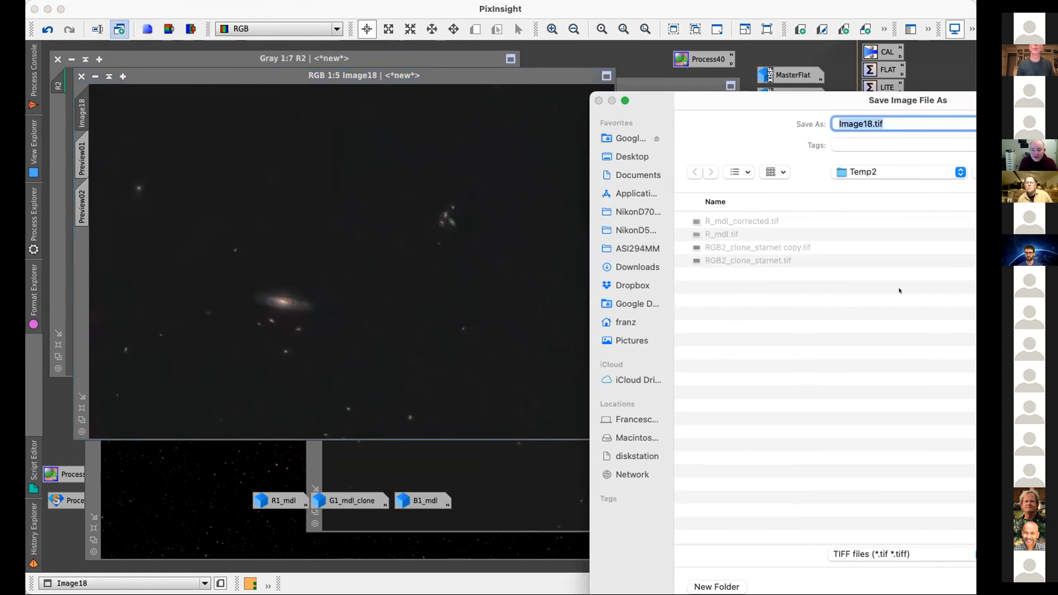
{"action": "key", "text": "Return"}
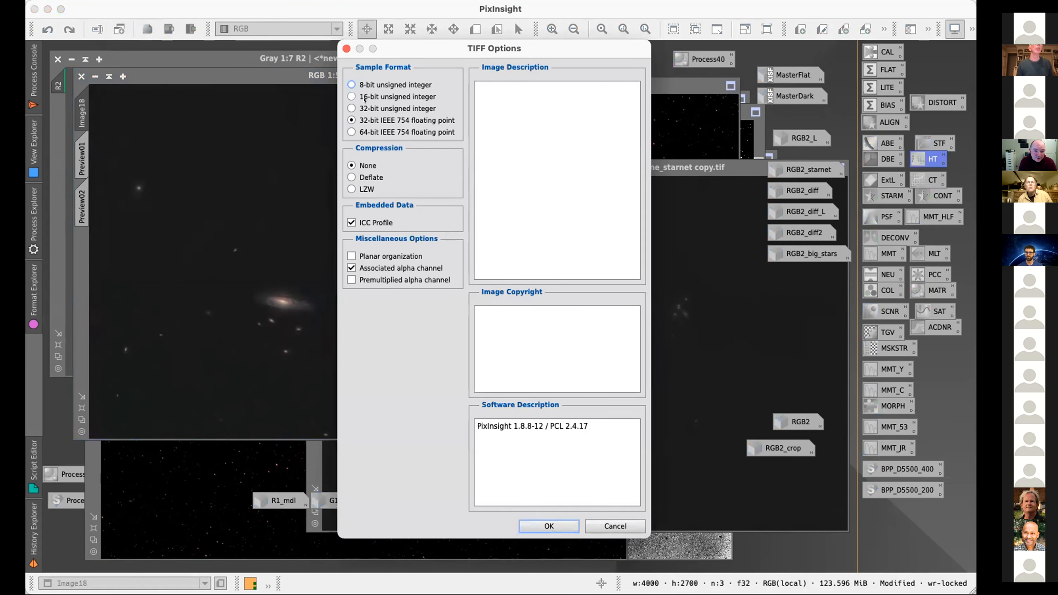
{"action": "left_click", "coordinate": [548, 526]}
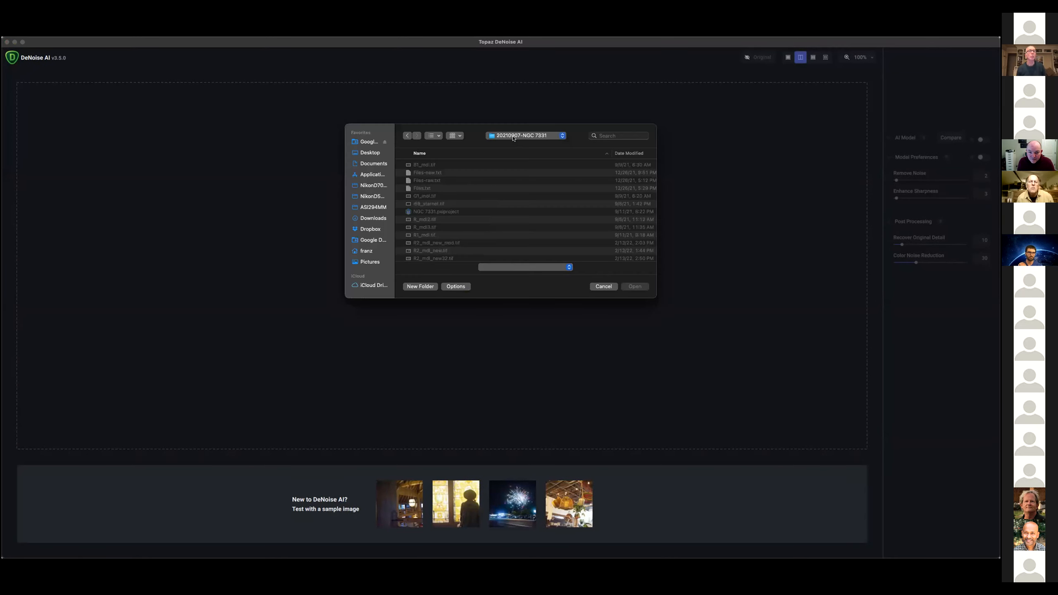
Step: Switch to Topaz DeNoise AI and load Image18.tif from the Temp2 folder
{"action": "left_click_drag", "start_coordinate": [518, 144], "coordinate": [595, 59]}
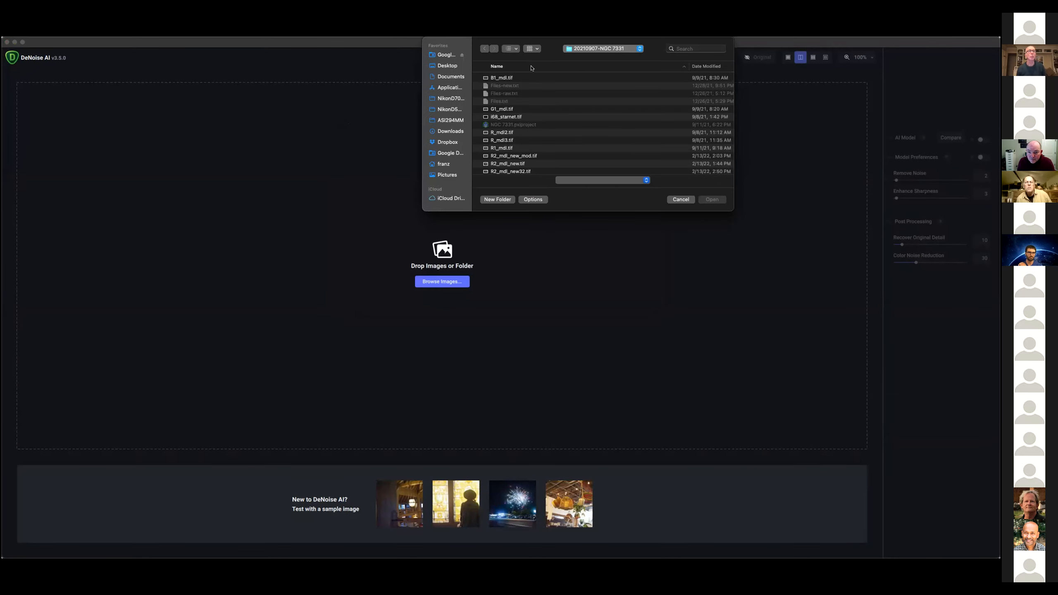
{"action": "scroll", "coordinate": [536, 127], "scroll_direction": "down", "scroll_amount": 10}
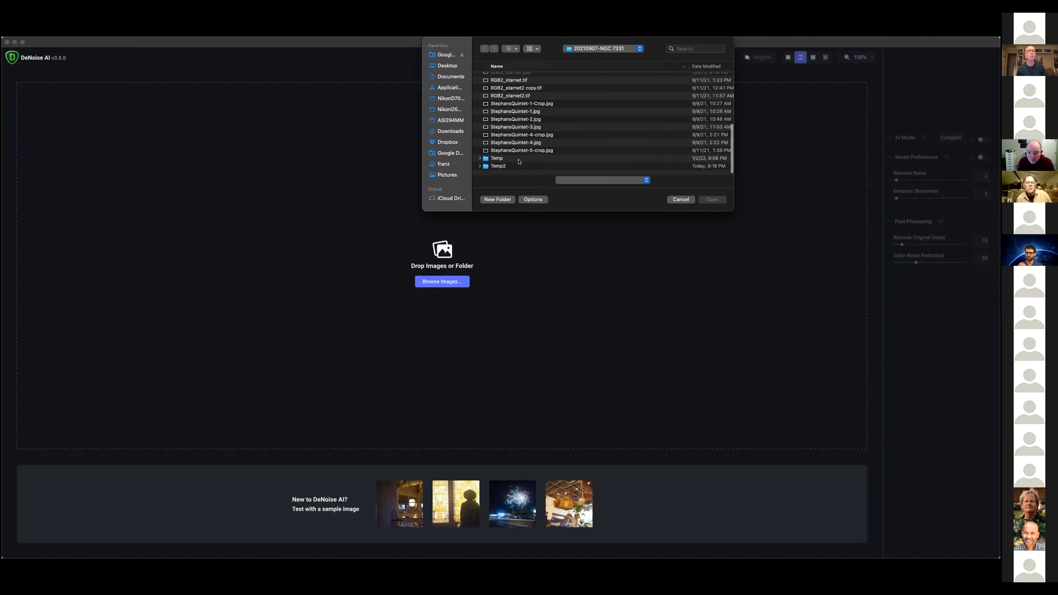
{"action": "left_click", "coordinate": [506, 166]}
{"action": "double_click", "coordinate": [505, 167]}
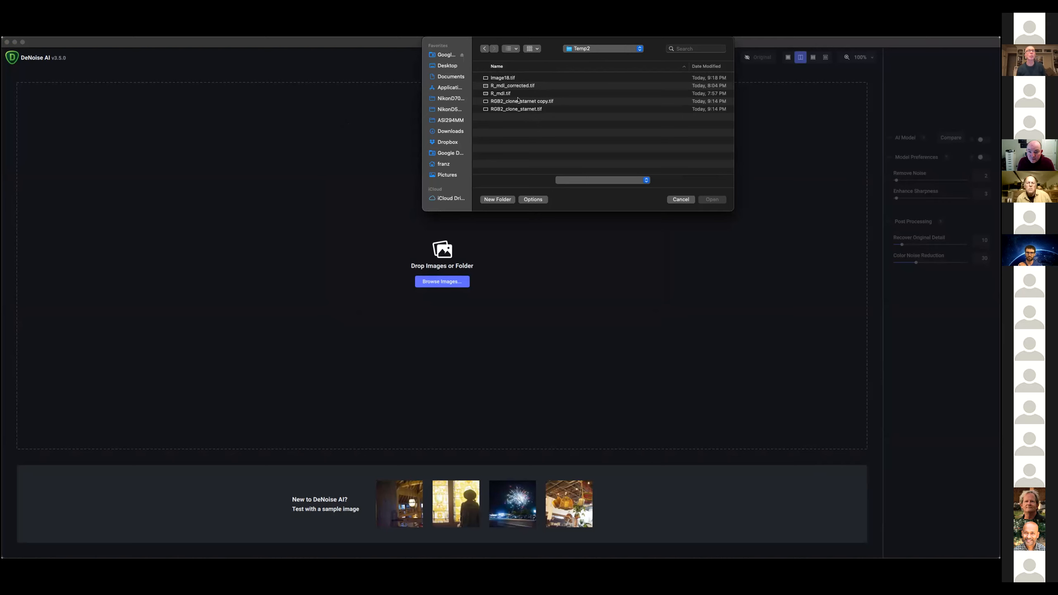
{"action": "double_click", "coordinate": [507, 80]}
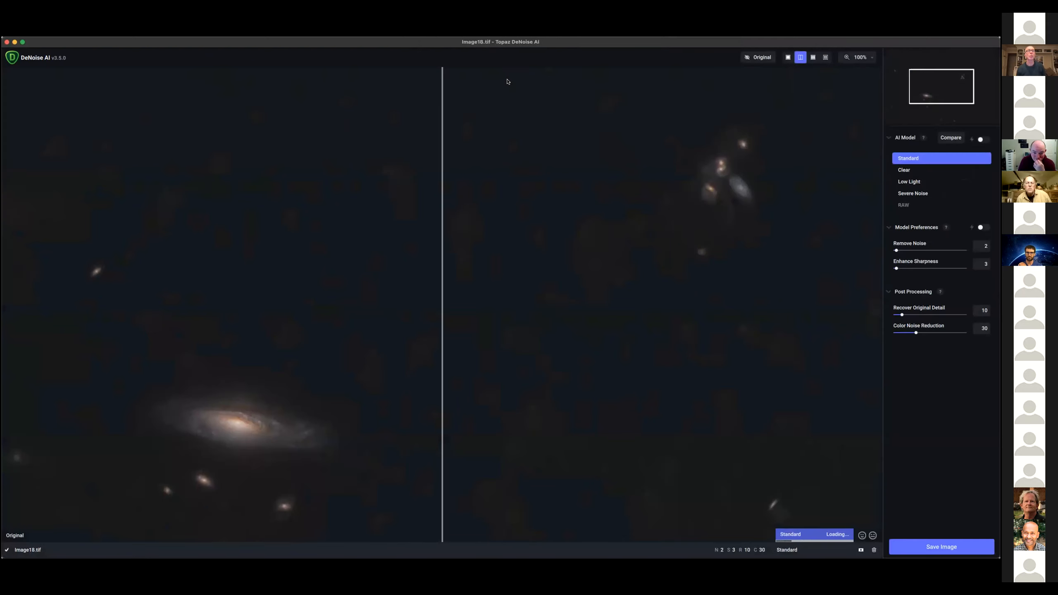
Step: Center the large galaxy in the split preview to compare the original with the Standard model's denoised result
{"action": "left_click_drag", "start_coordinate": [370, 371], "coordinate": [539, 252]}
{"action": "left_click", "coordinate": [798, 533]}
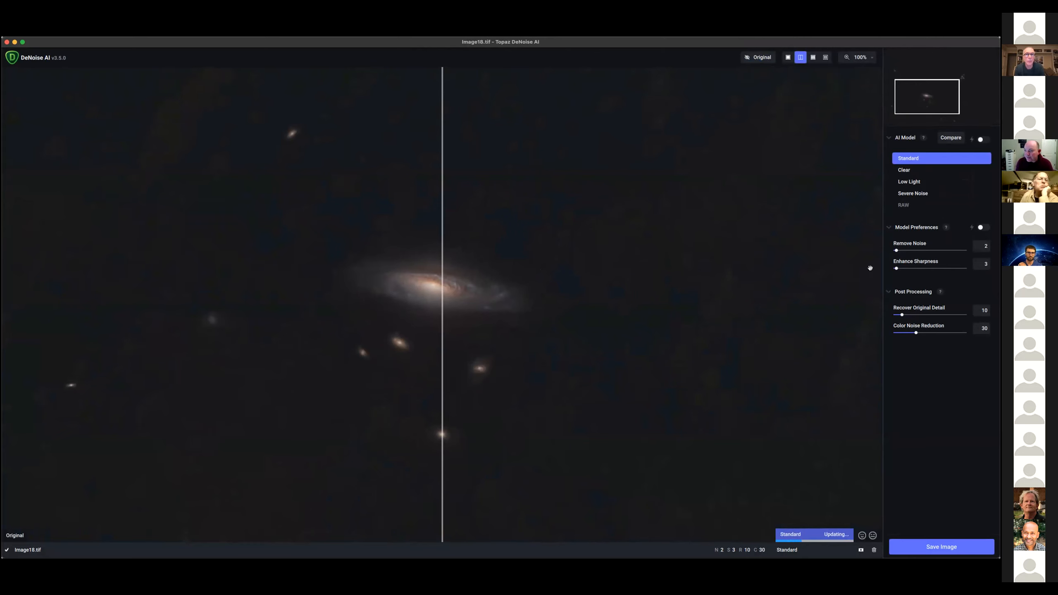
{"action": "left_click_drag", "start_coordinate": [999, 111], "coordinate": [841, 116]}
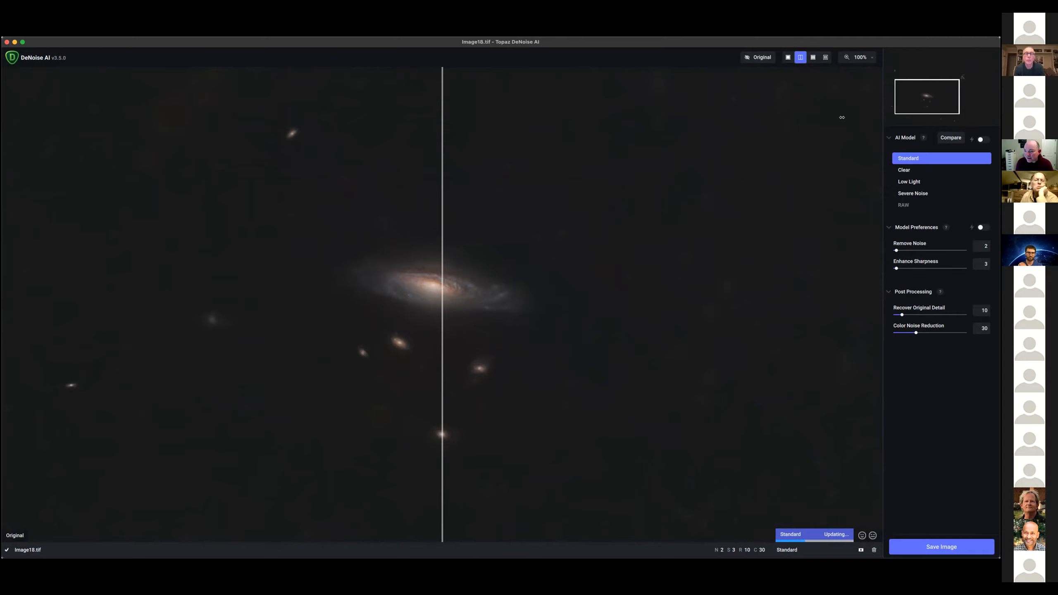
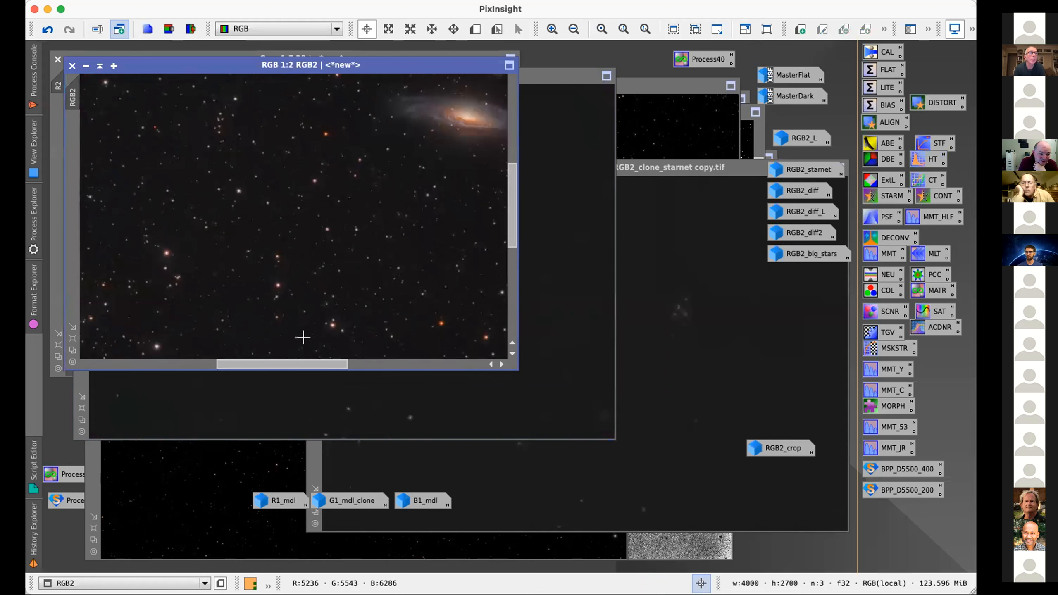
Step: Back in PixInsight, undo RGB2's 180-degree rotation and compare the full field before and after its preceding edit
{"action": "left_click_drag", "start_coordinate": [303, 363], "coordinate": [357, 364]}
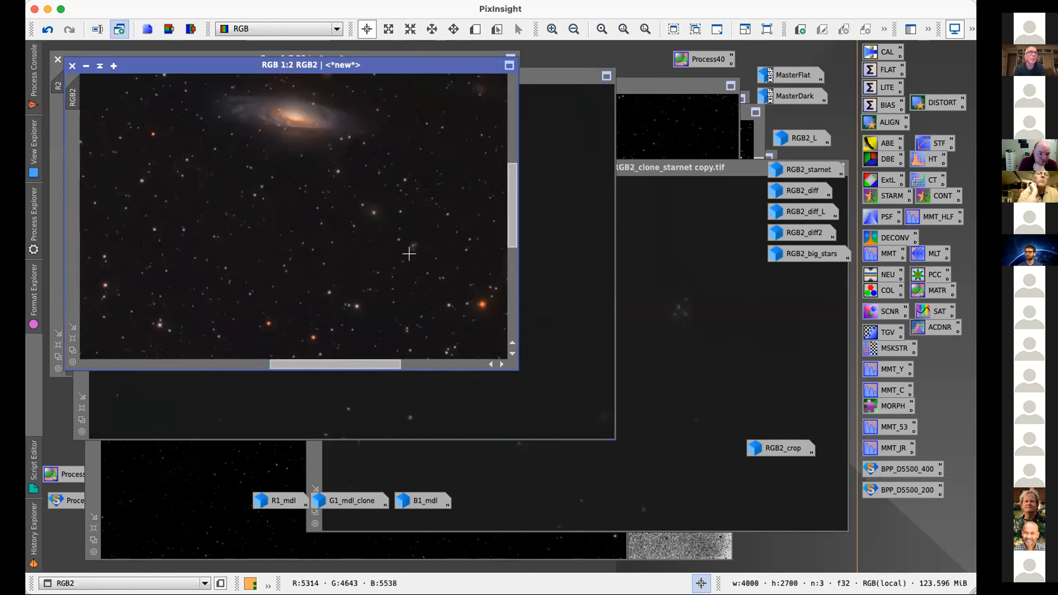
{"action": "scroll", "coordinate": [402, 250], "scroll_direction": "down", "scroll_amount": 4}
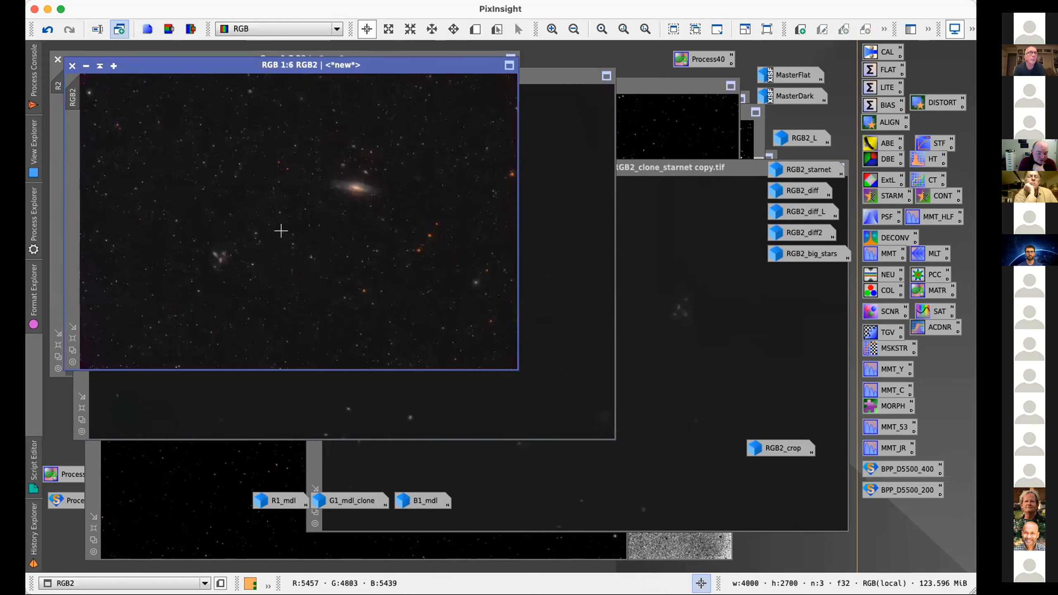
{"action": "key", "text": "super+shift+r"}
{"action": "key", "text": "super+z"}
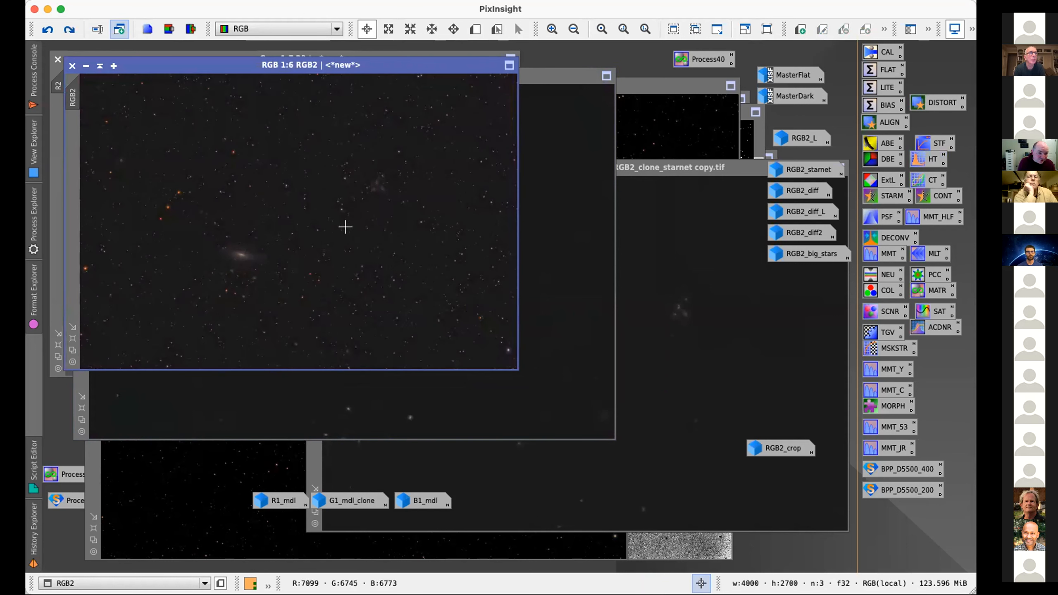
{"action": "key", "text": "super+shift+z"}
{"action": "key", "text": "super+z"}
{"action": "key", "text": "super+shift+z"}
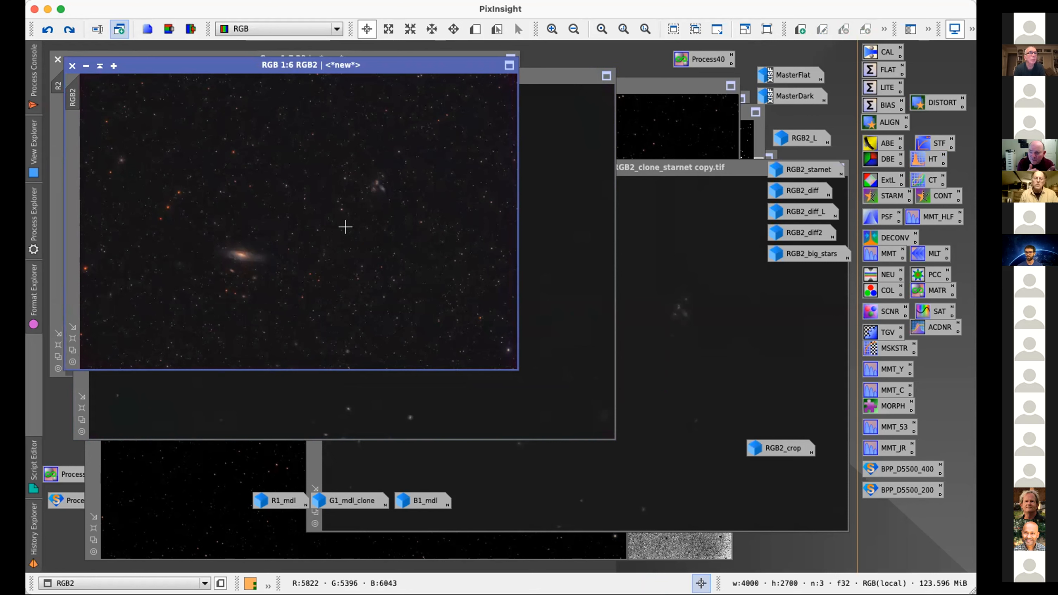
Step: Compare the large galaxy in RGB2 at 1:1 before and after the last edit, keeping the edited version
{"action": "scroll", "coordinate": [274, 227], "scroll_direction": "up", "scroll_amount": 4}
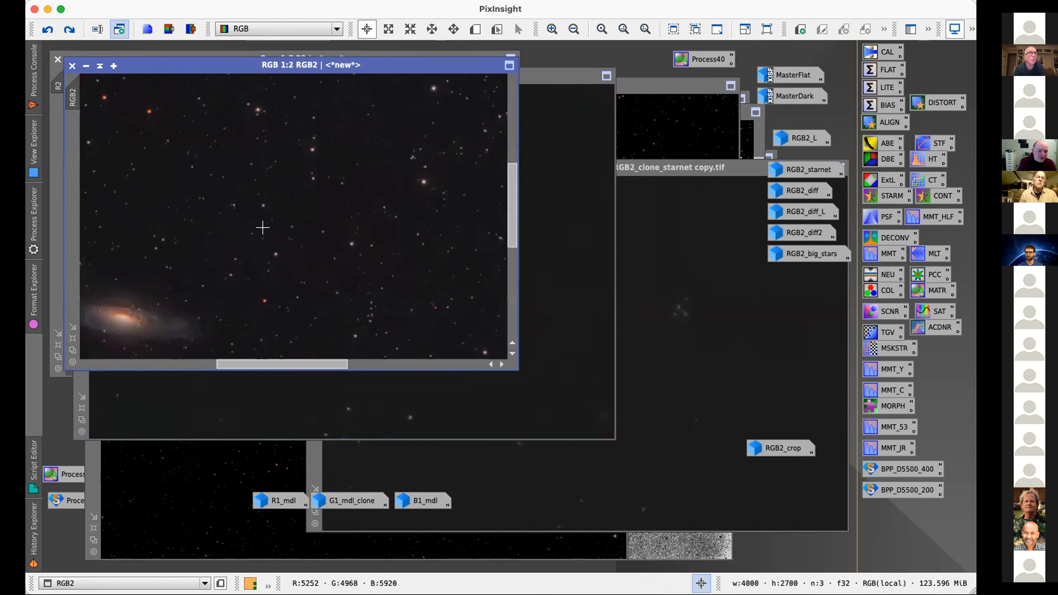
{"action": "left_click_drag", "start_coordinate": [265, 226], "coordinate": [445, 81]}
{"action": "scroll", "coordinate": [431, 149], "scroll_direction": "up", "scroll_amount": 1}
{"action": "key", "text": "super+z"}
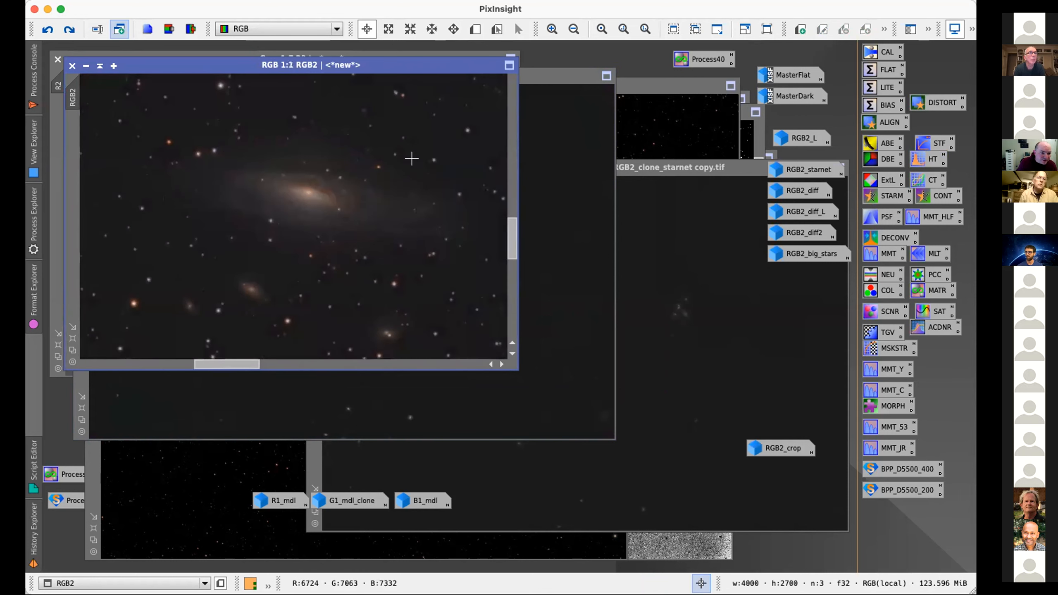
{"action": "key", "text": "super+shift+z"}
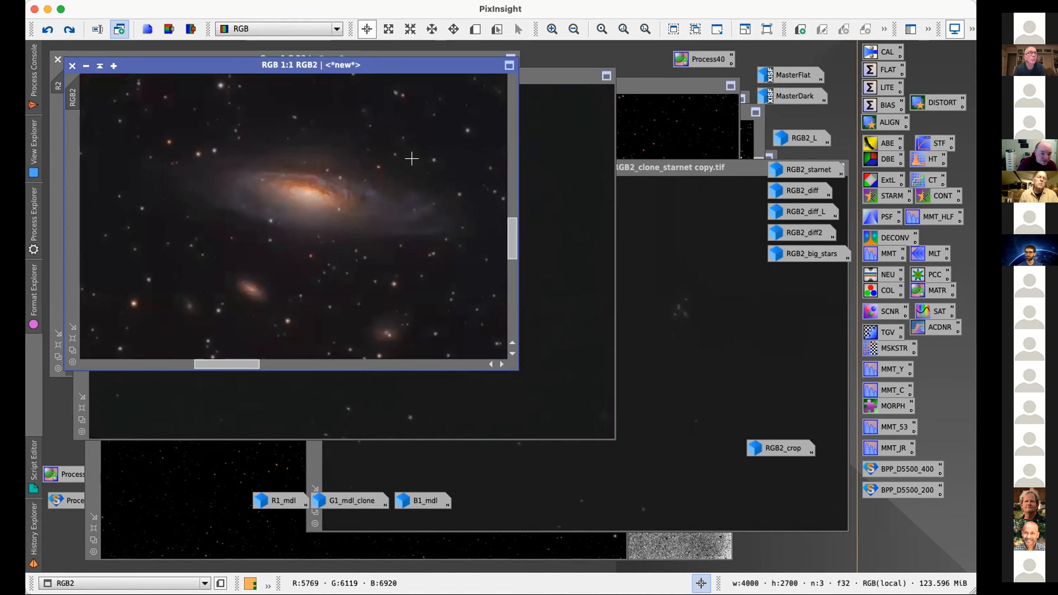
{"action": "key", "text": "super+z"}
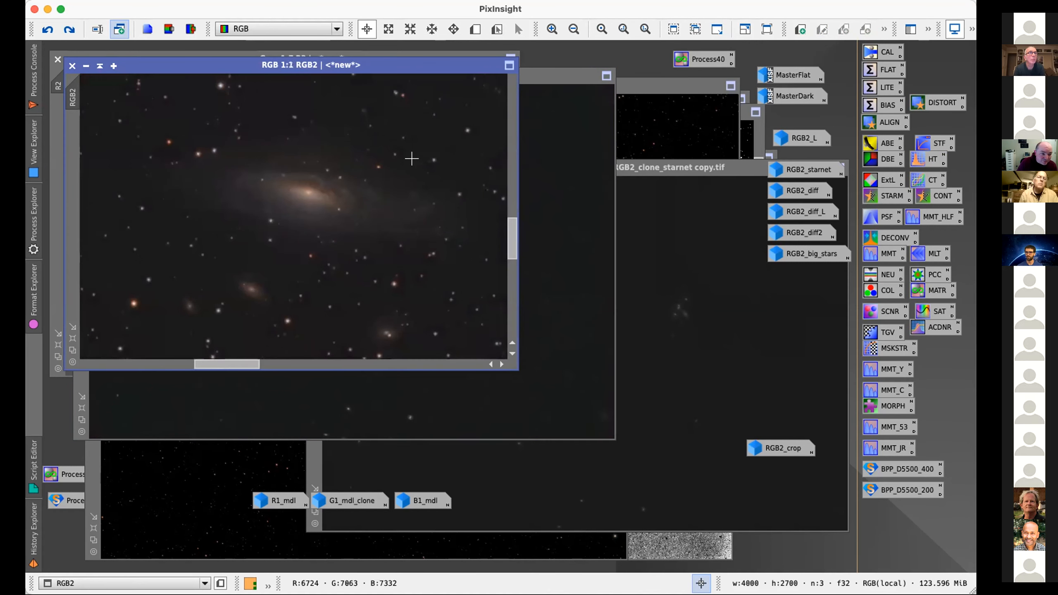
{"action": "key", "text": "super+shift+z"}
{"action": "key", "text": "super+z"}
{"action": "key", "text": "super+shift+z"}
{"action": "key", "text": "super+minus"}
{"action": "key", "text": "super+minus"}
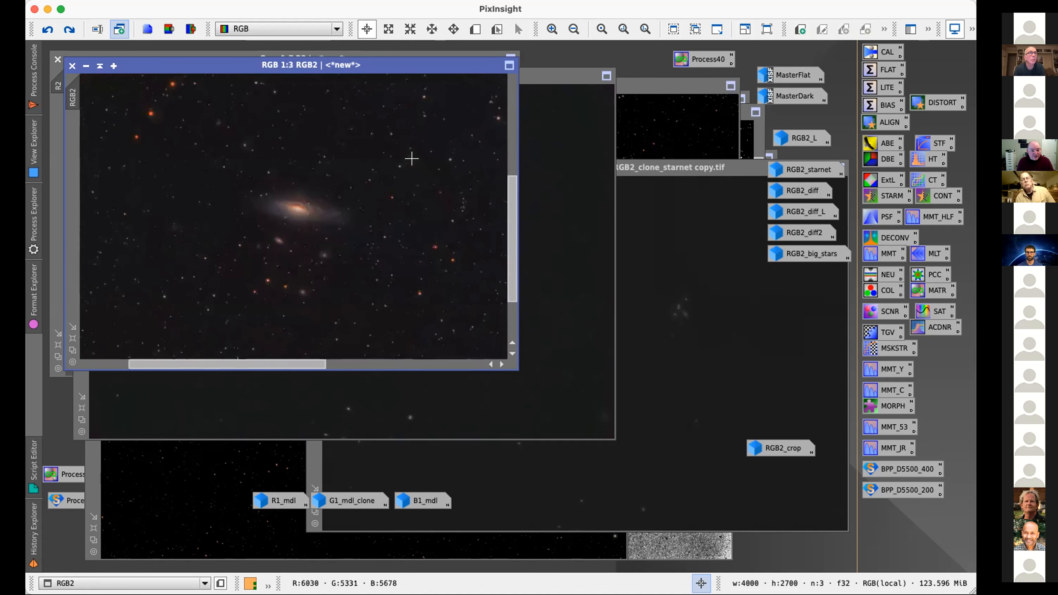
Step: Show more of the RGB2 field and open PixelMath, placing its window beside the image
{"action": "key", "text": "super+minus"}
{"action": "key", "text": "super+minus"}
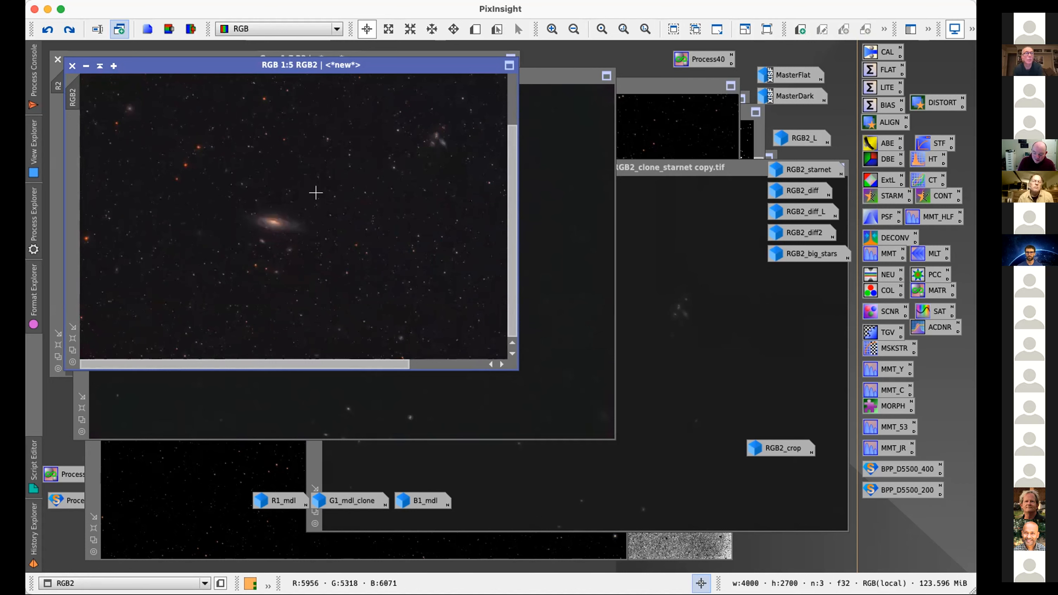
{"action": "left_click", "coordinate": [334, 1]}
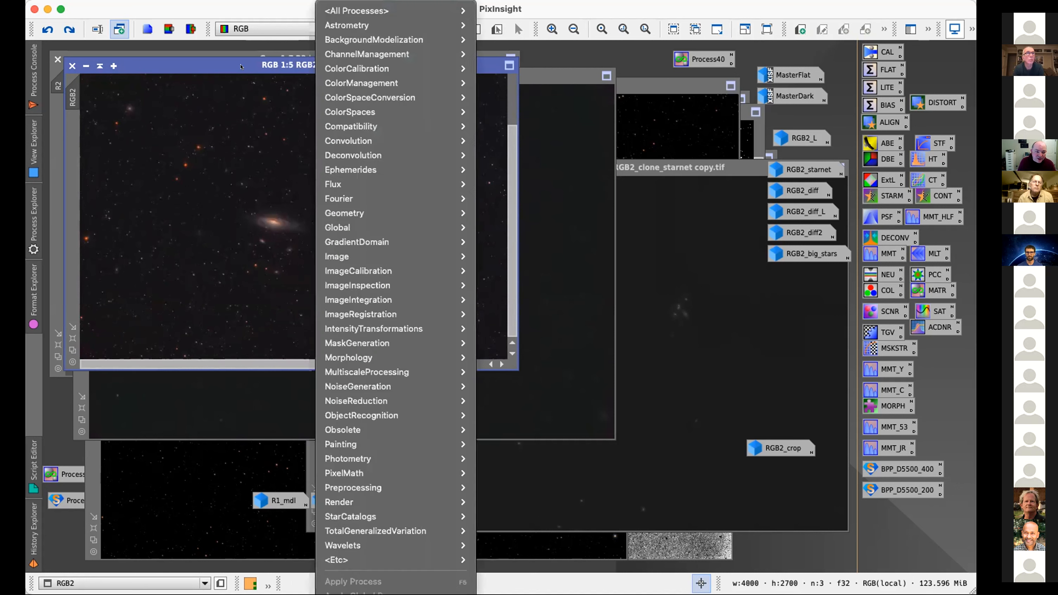
{"action": "mouse_move", "coordinate": [468, 470]}
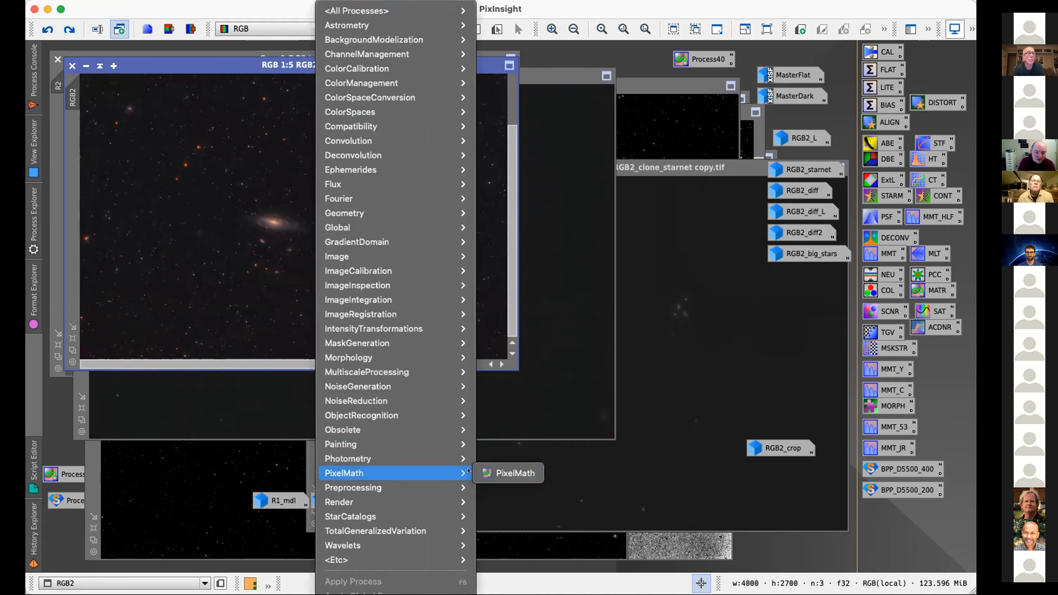
{"action": "left_click", "coordinate": [509, 473]}
{"action": "triple_click", "coordinate": [932, 185]}
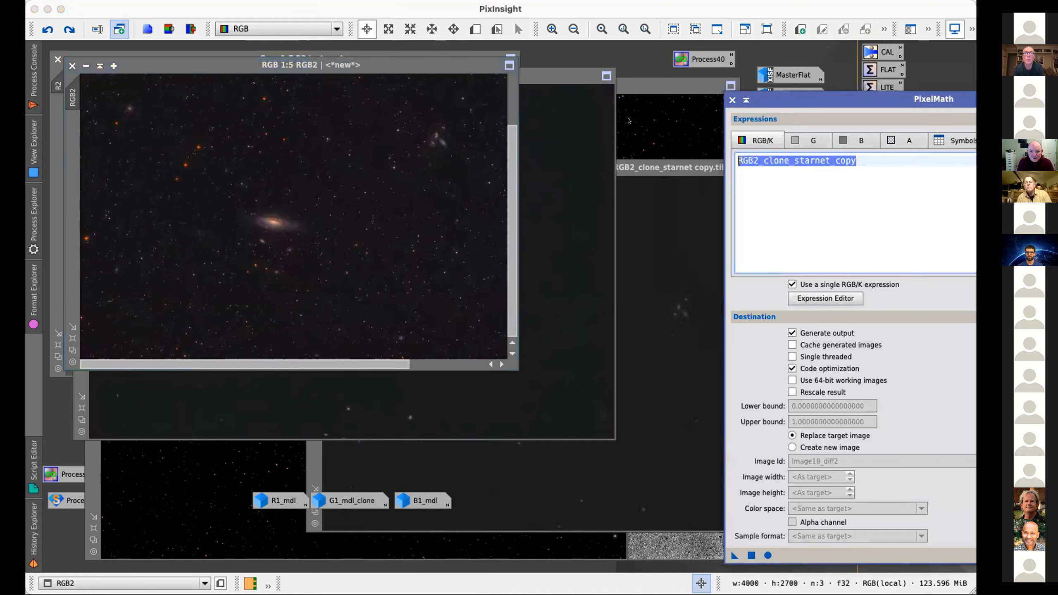
{"action": "left_click_drag", "start_coordinate": [858, 97], "coordinate": [666, 77]}
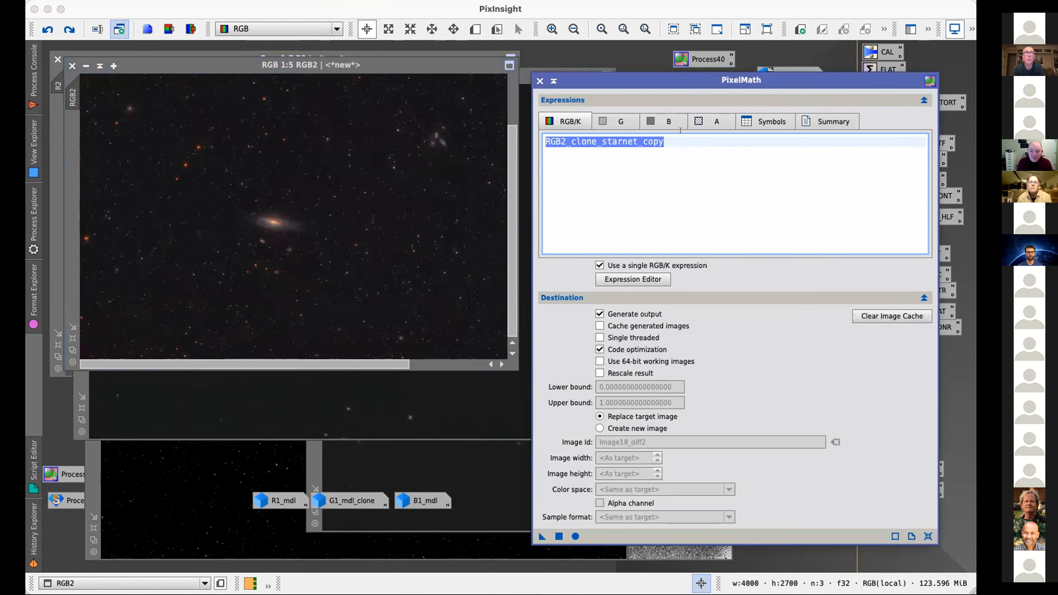
Step: Replace the existing PixelMath RGB/K expression with the screen blend formula ~(~Image1*~Image2)
{"action": "type", "text": "~"}
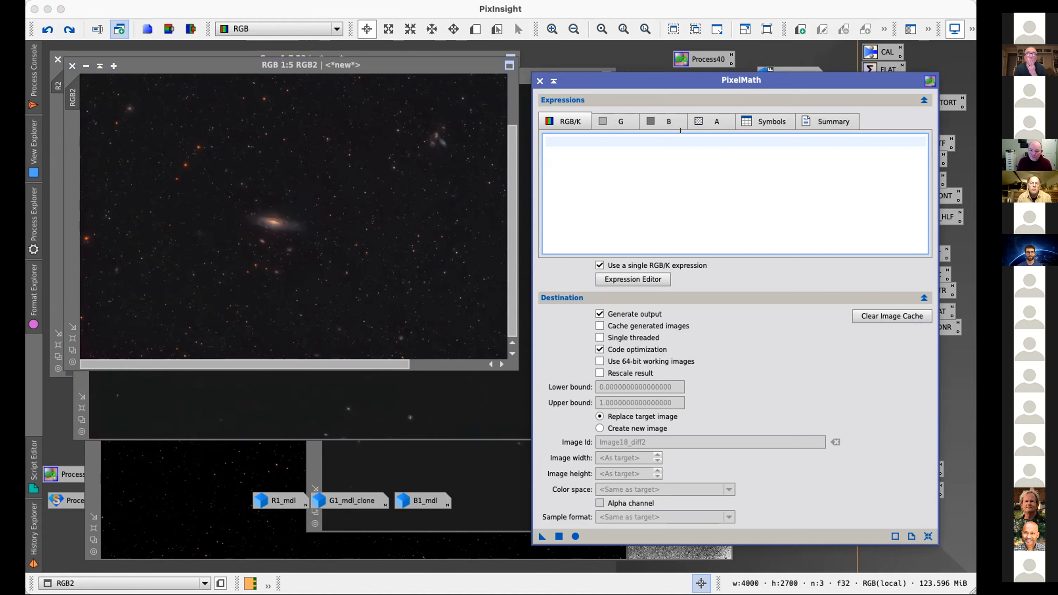
{"action": "type", "text": "~"}
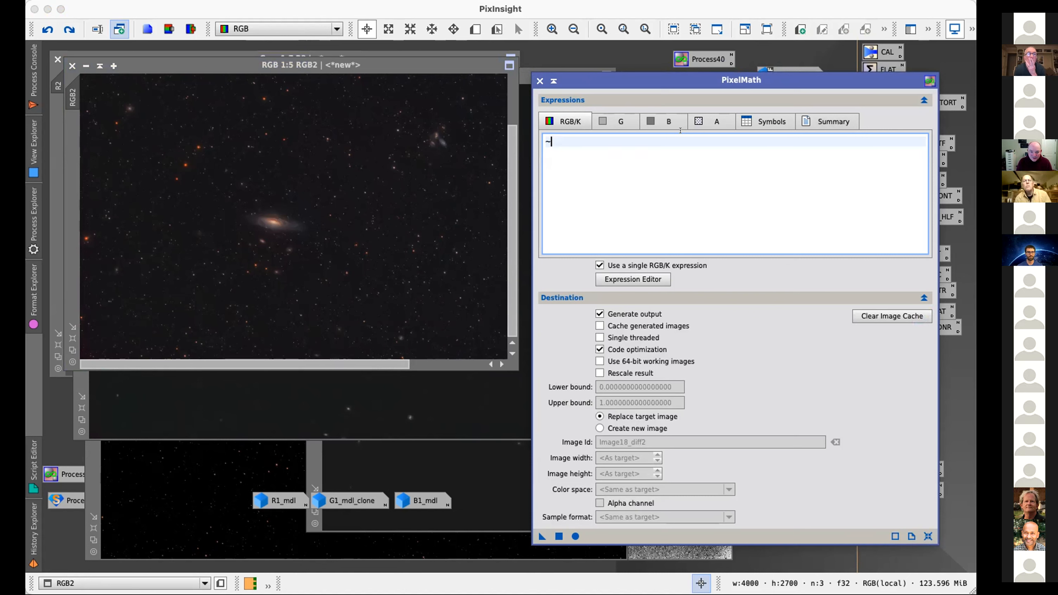
{"action": "type", "text": "(~"}
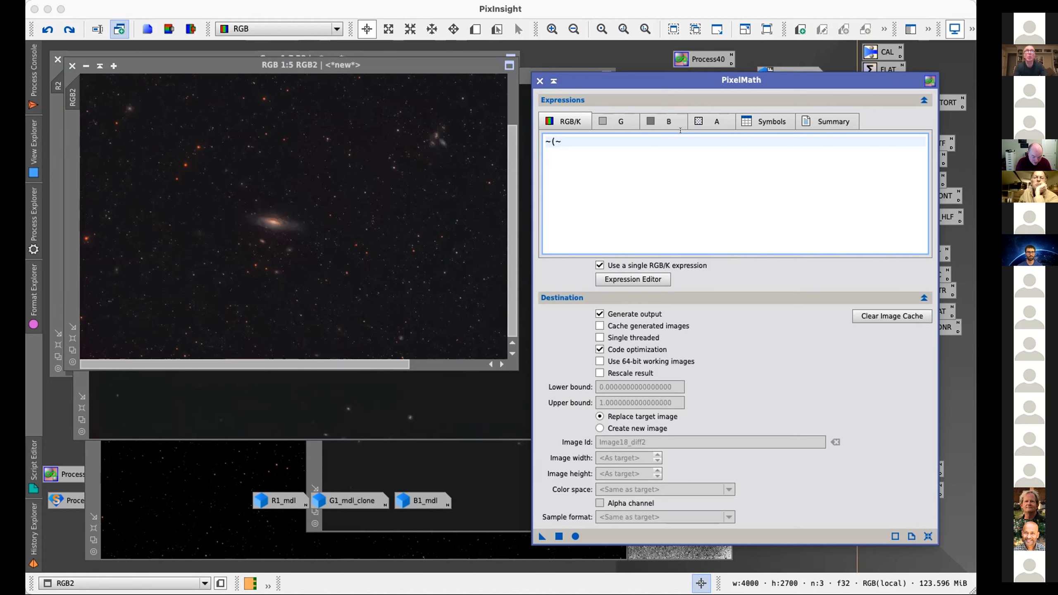
{"action": "type", "text": "Image1"}
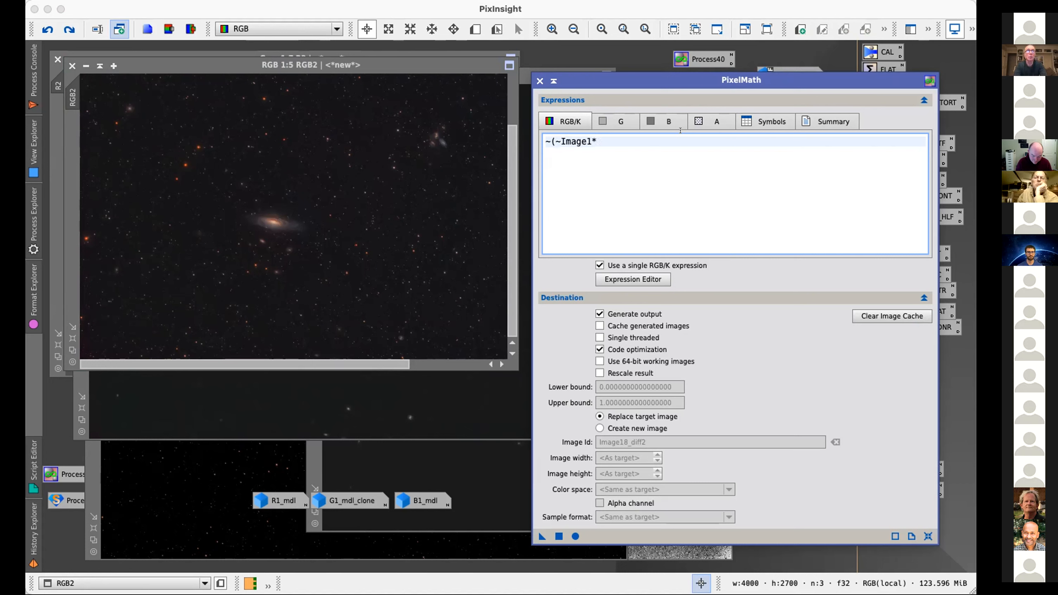
{"action": "type", "text": "*~Image2)"}
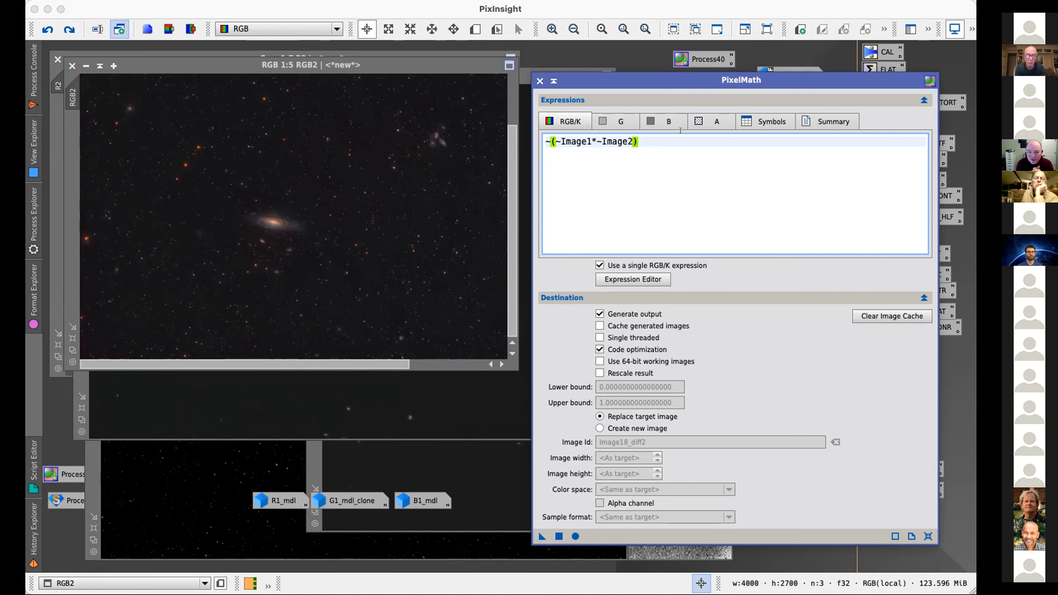
Step: Add the equivalent blend formula (Image1+Image2-Image1*Image2) on a second line of the RGB/K expression
{"action": "key", "text": "Return"}
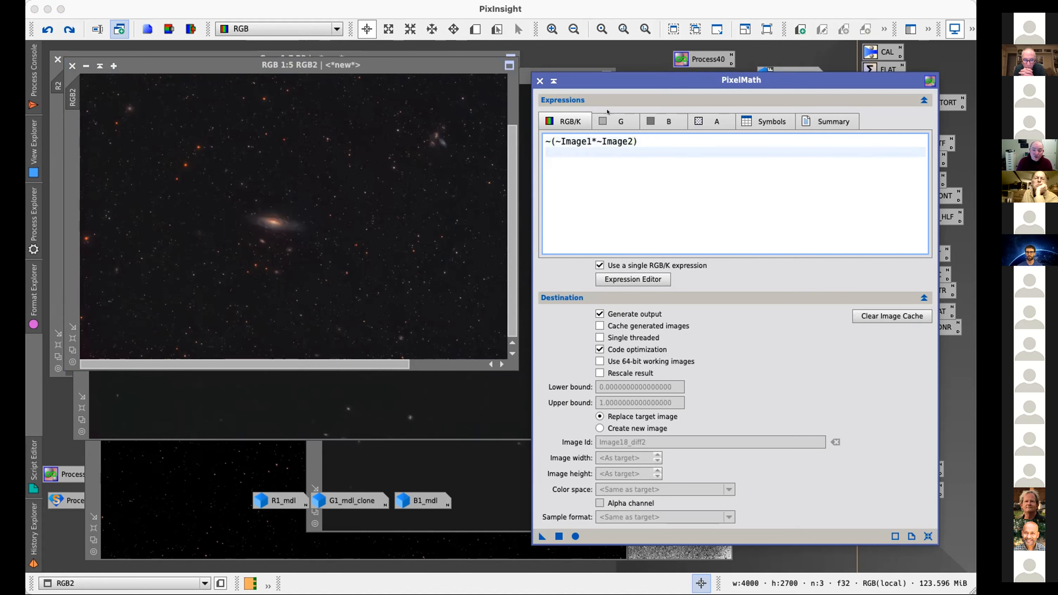
{"action": "type", "text": "(1-"}
{"action": "key", "text": "BackSpace"}
{"action": "key", "text": "BackSpace"}
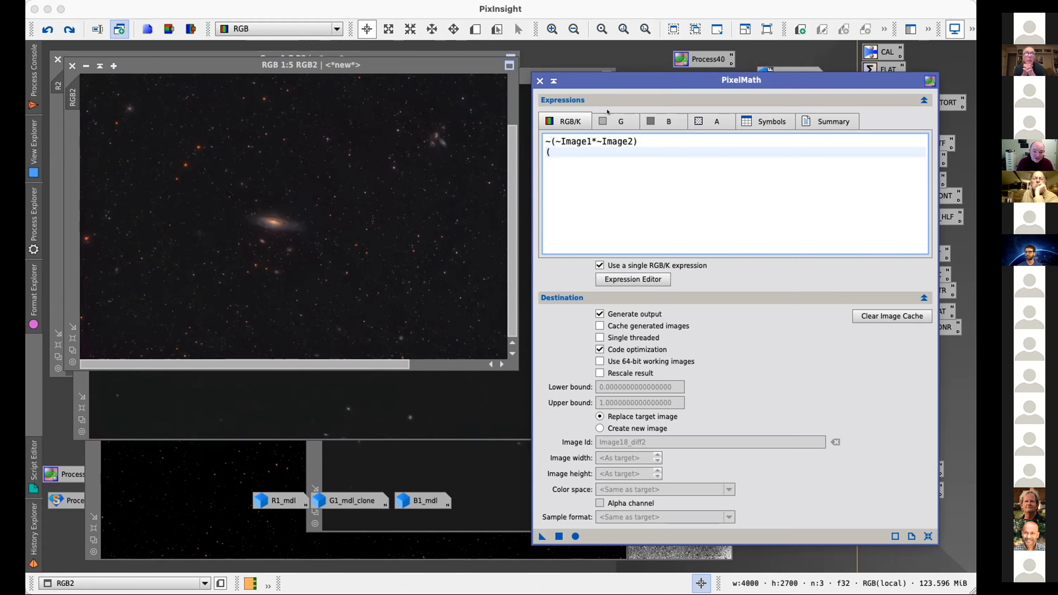
{"action": "type", "text": "Image1"}
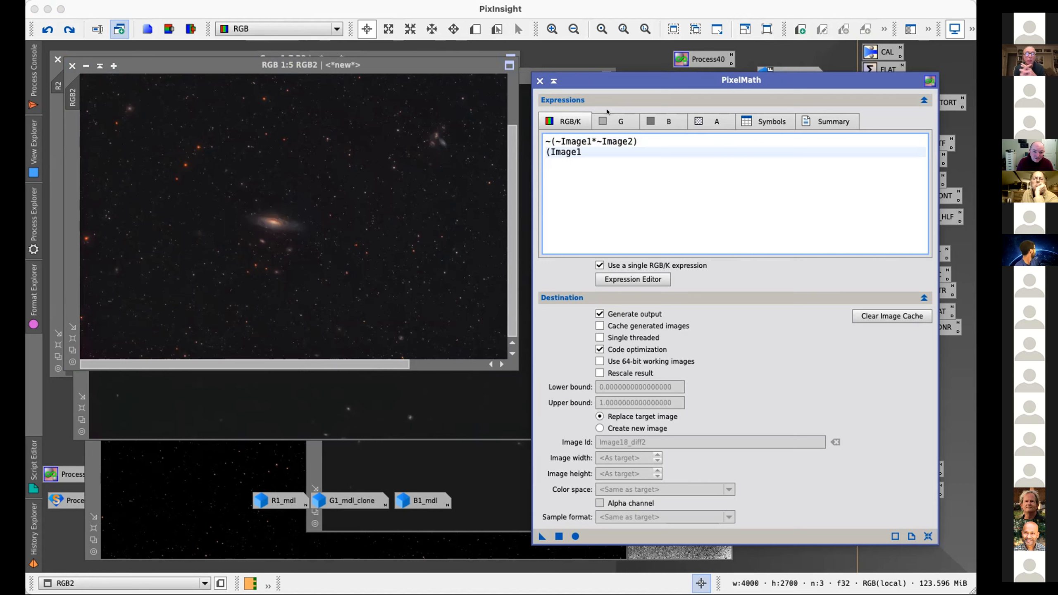
{"action": "type", "text": "+Image2"}
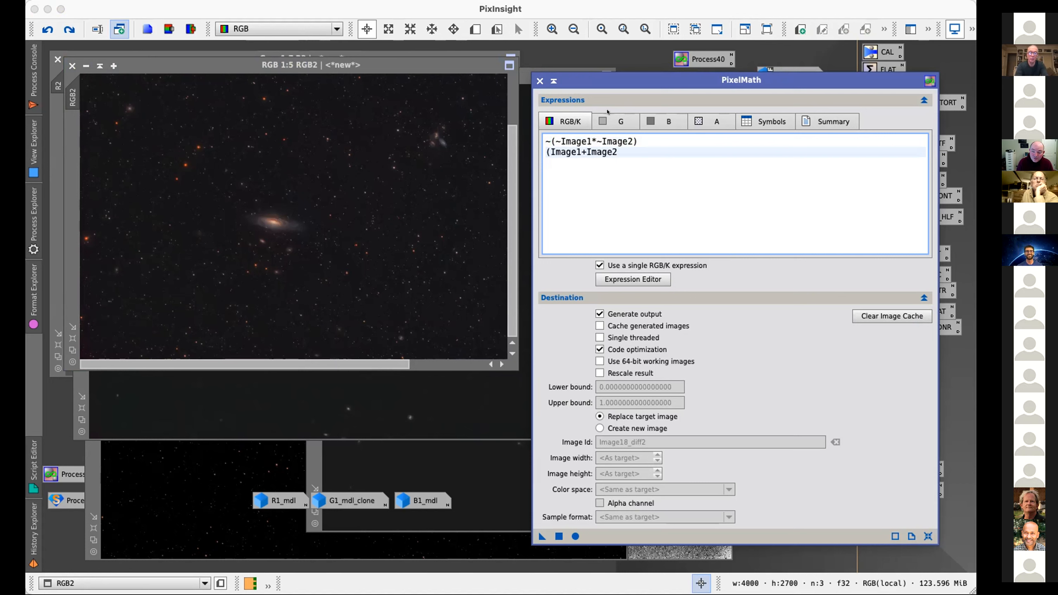
{"action": "type", "text": "-Image2"}
{"action": "type", "text": "*Image2)"}
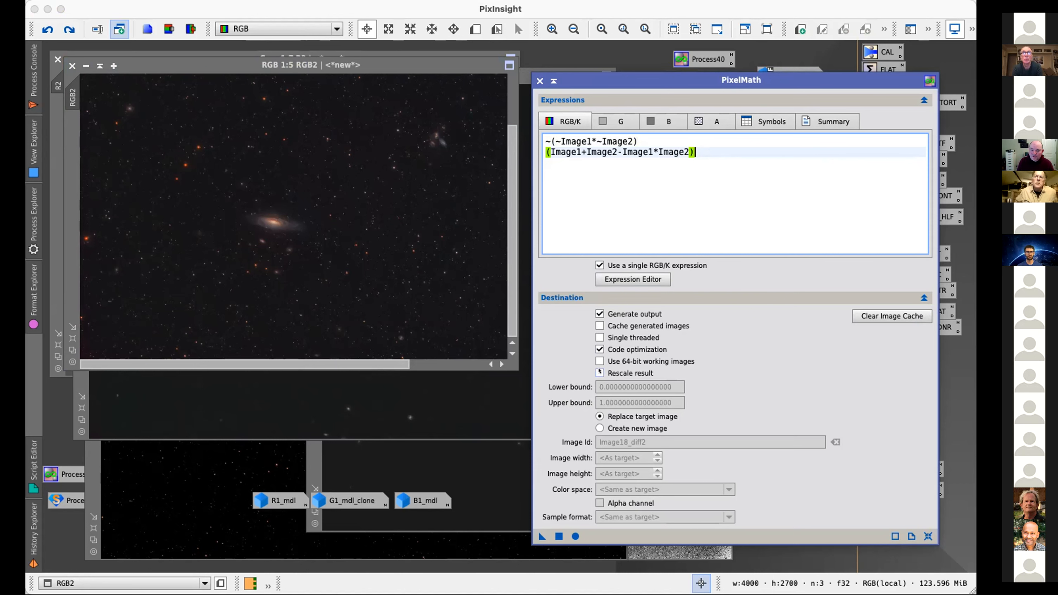
Step: Move the PixelMath window clear of RGB2 and view the image's whole field at 1:6
{"action": "left_click_drag", "start_coordinate": [741, 80], "coordinate": [759, 57]}
{"action": "left_click", "coordinate": [371, 260]}
{"action": "scroll", "coordinate": [371, 260], "scroll_direction": "down", "scroll_amount": 2}
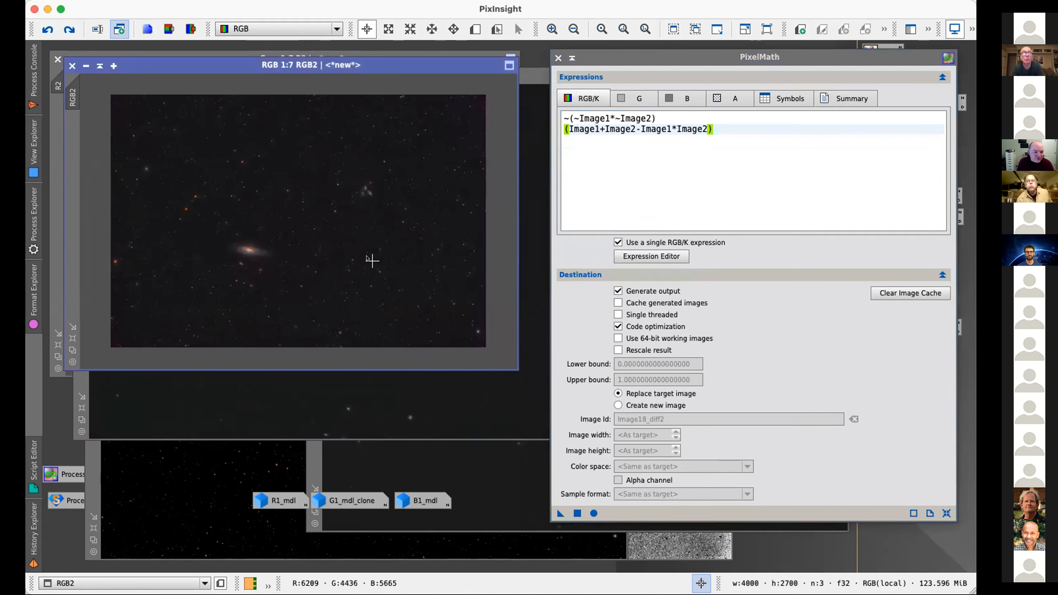
{"action": "scroll", "coordinate": [372, 260], "scroll_direction": "up", "scroll_amount": 1}
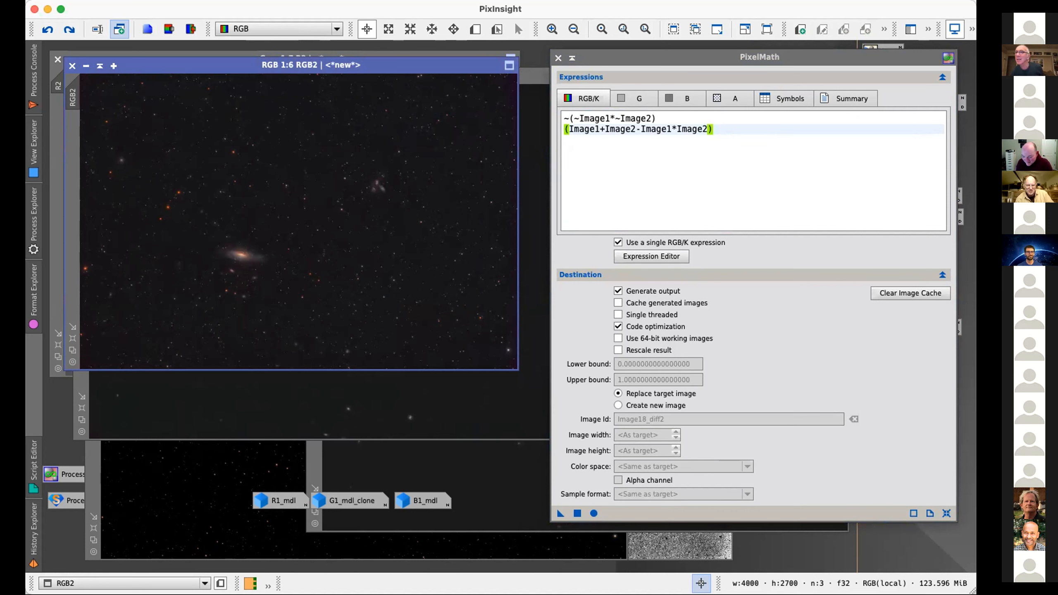
{"action": "key", "text": "super+Tab"}
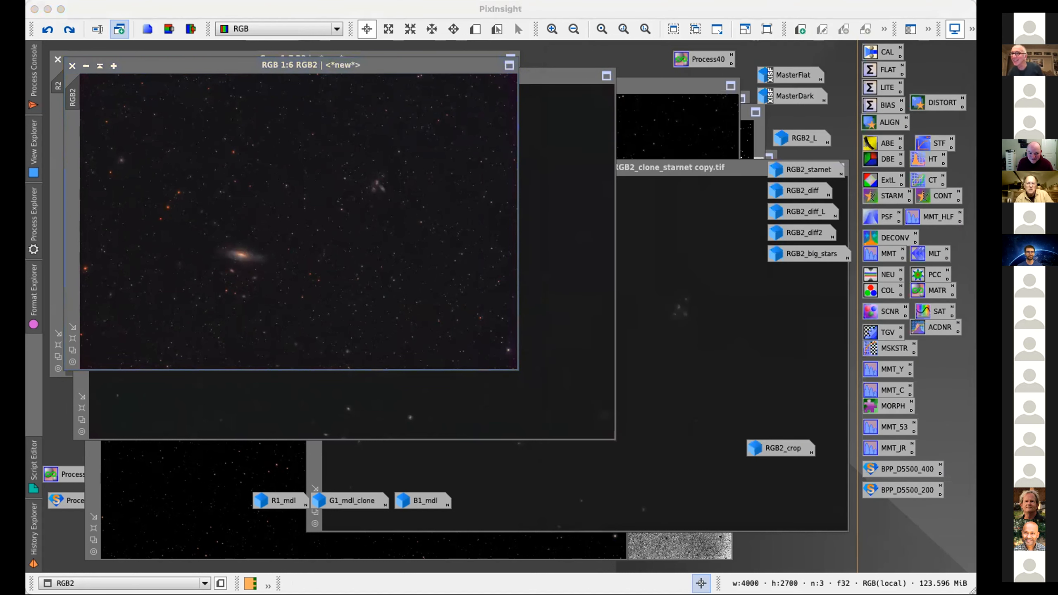
{"action": "left_click", "coordinate": [921, 268]}
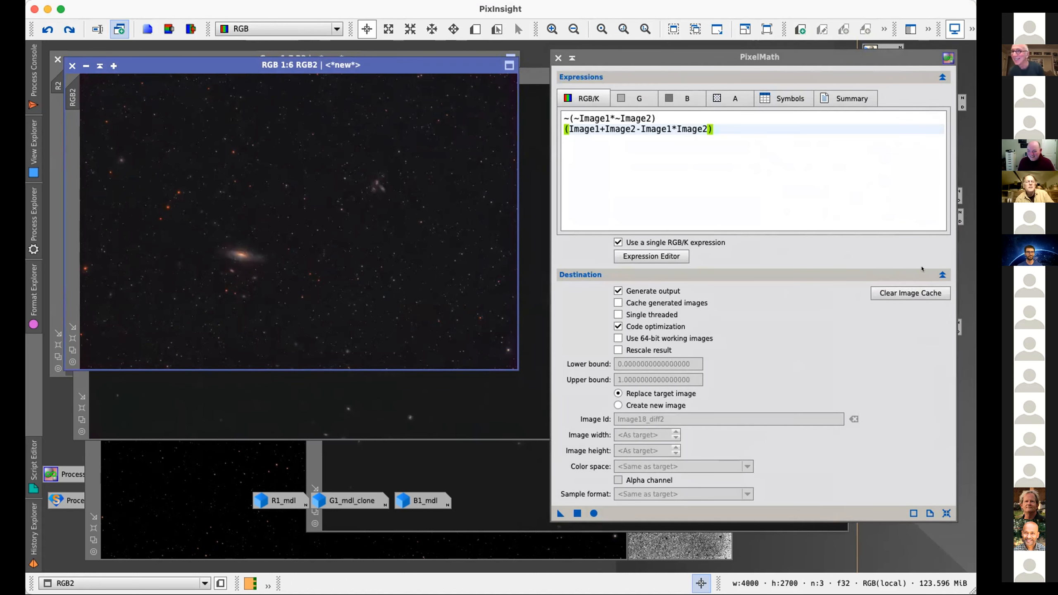